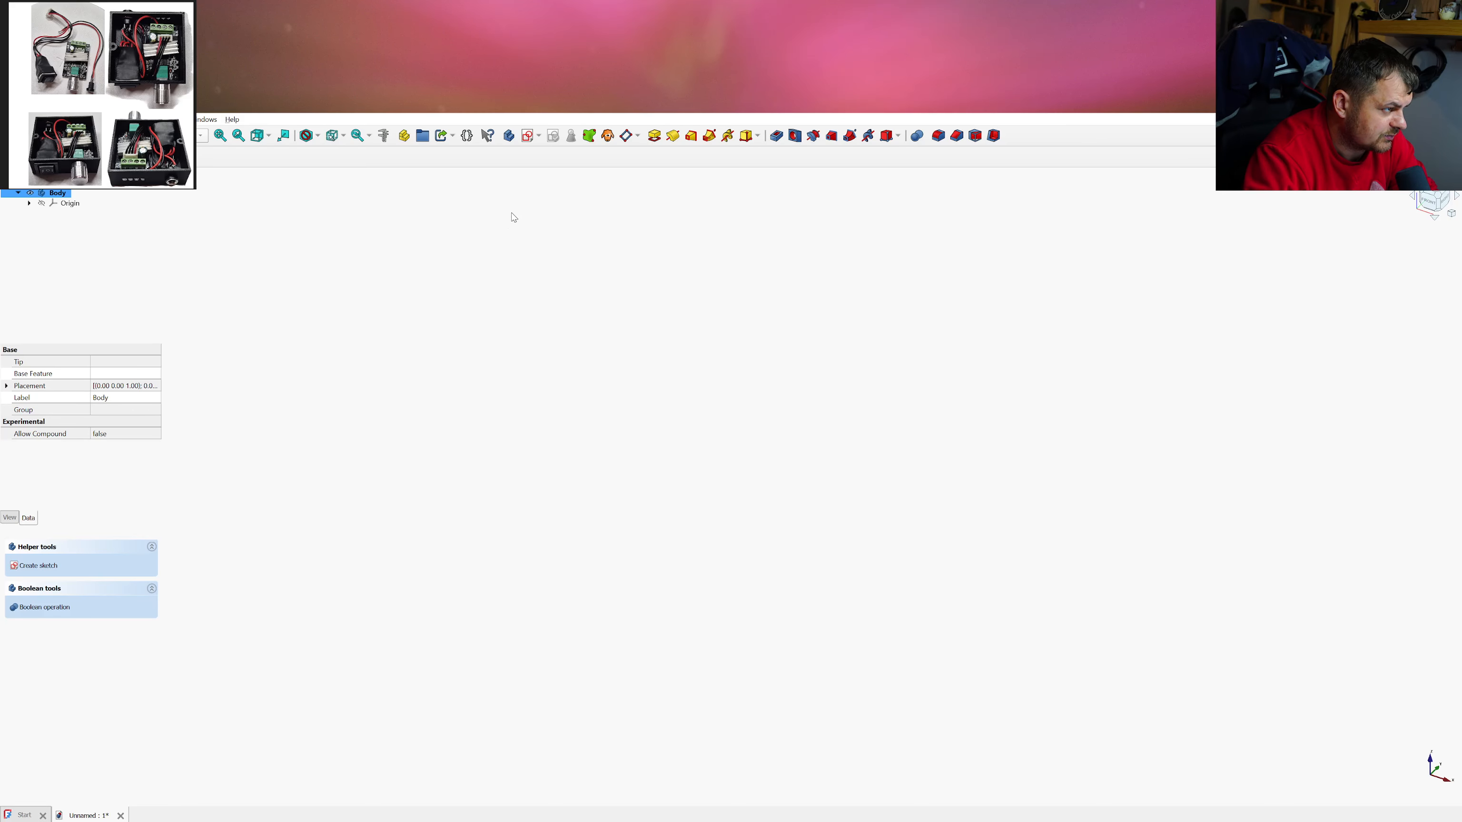
click(512, 217)
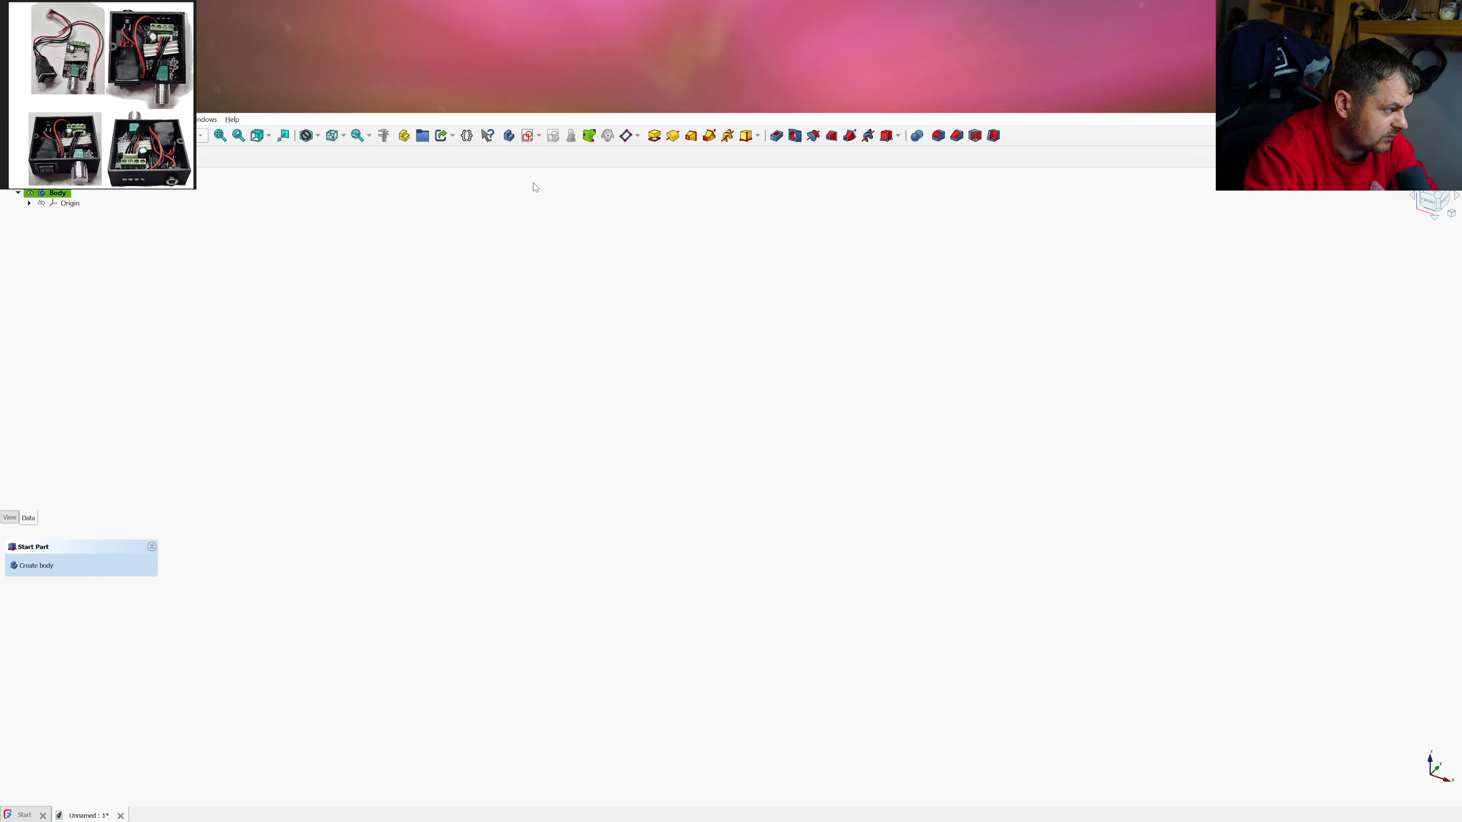
click(527, 136)
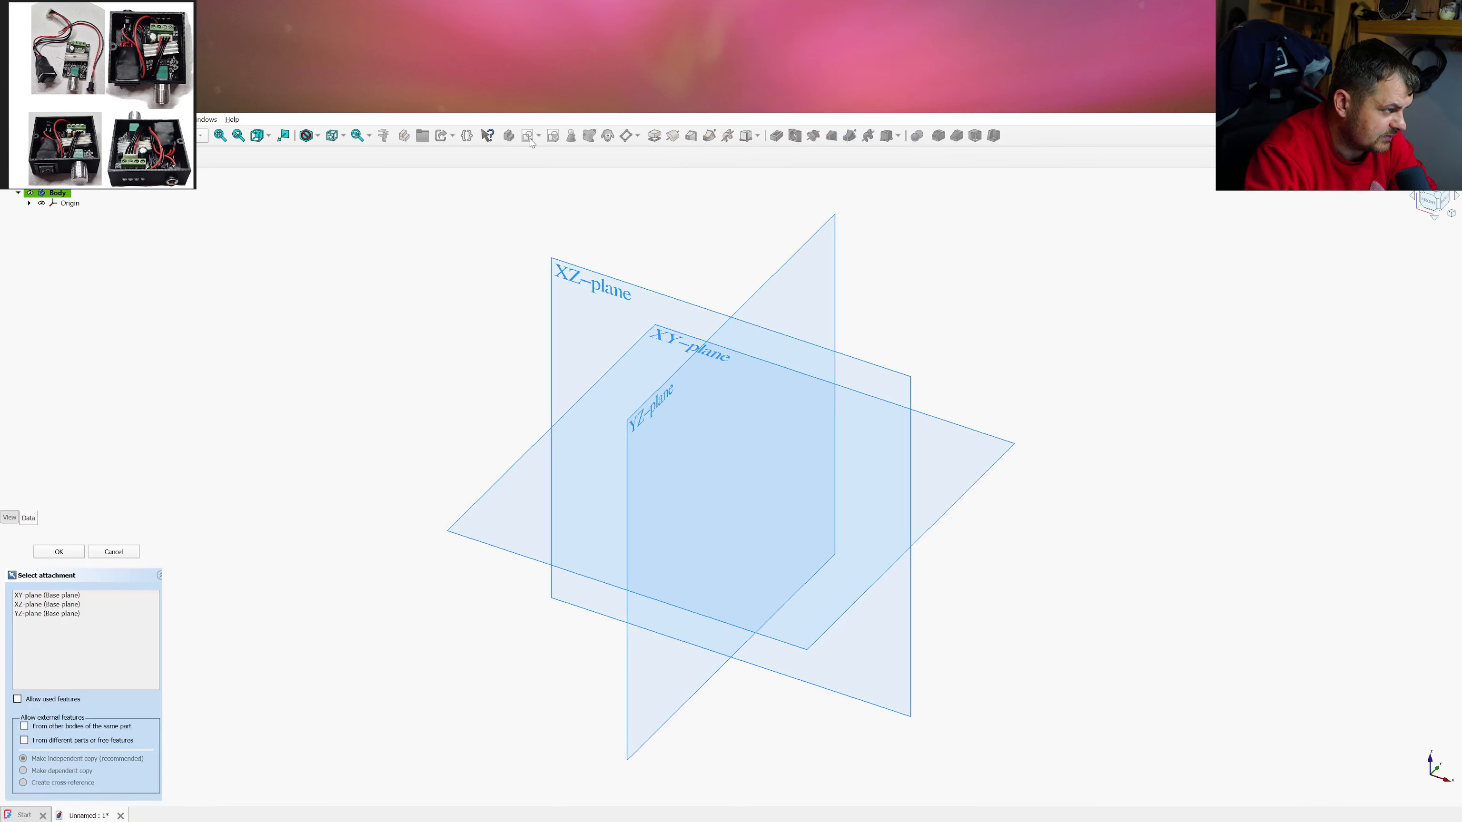
click(496, 482)
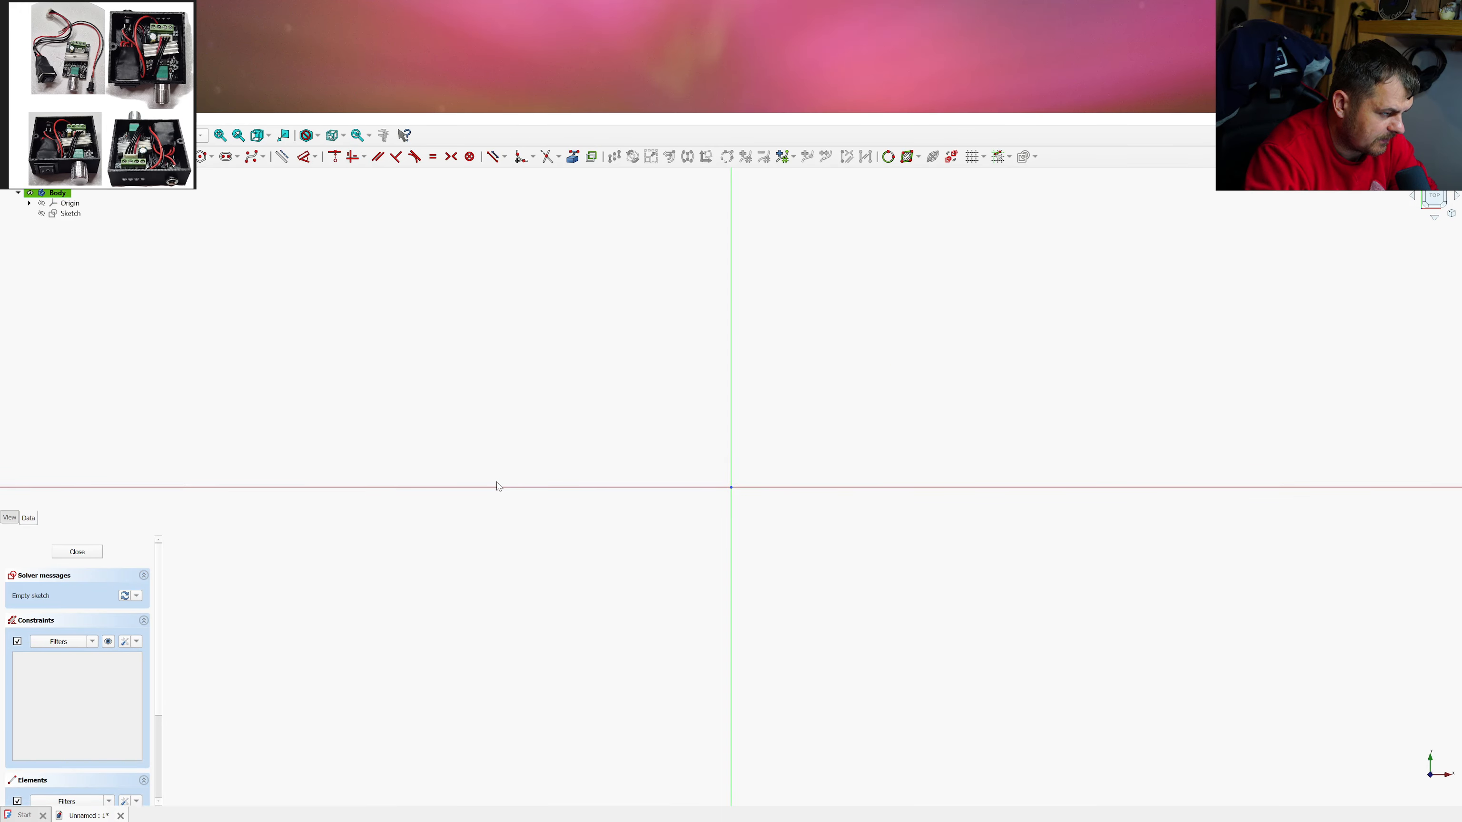
click(77, 551)
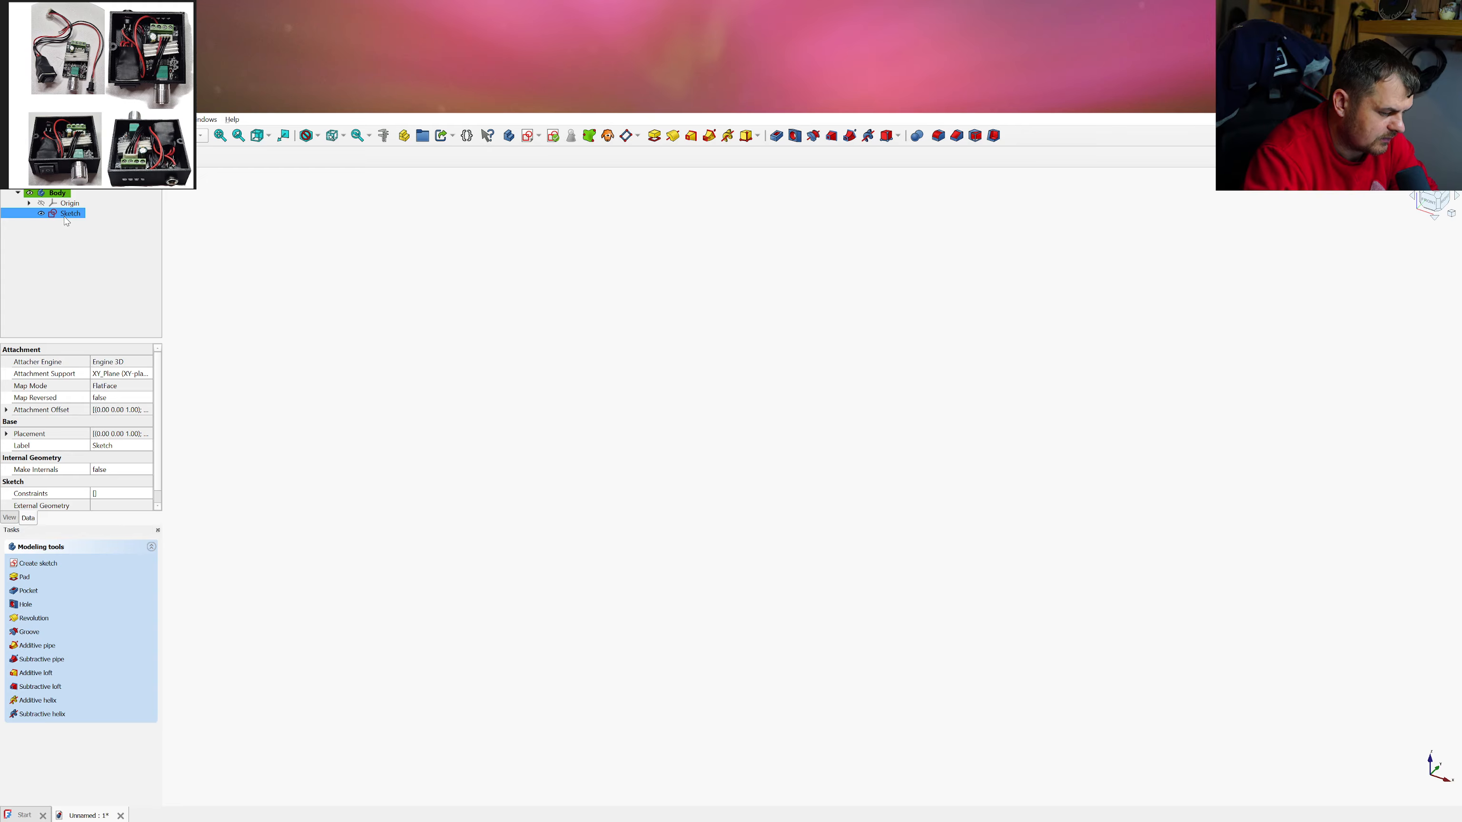
key(Delete)
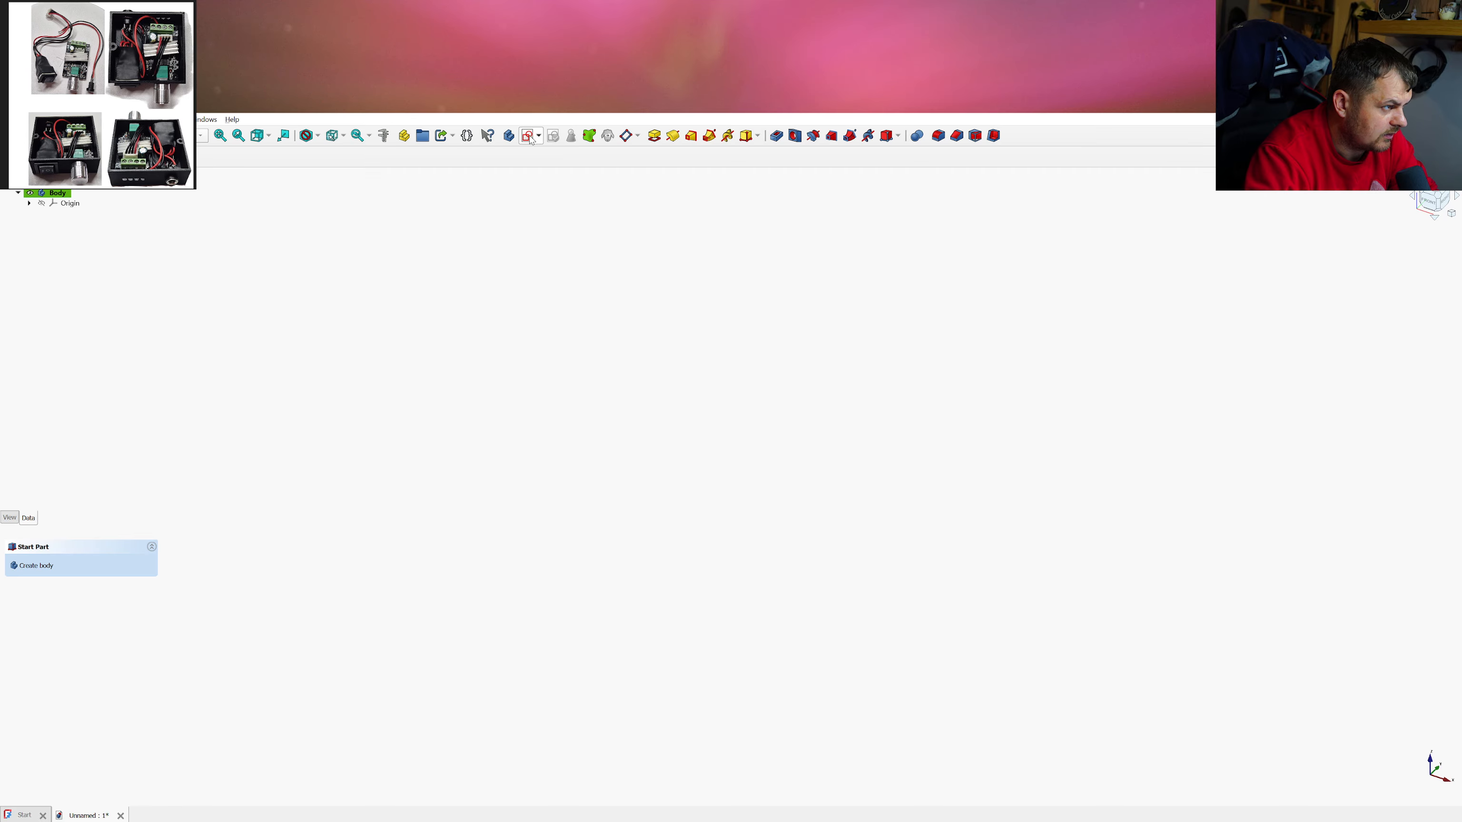
Create a sketch on the XY plane and draw a rectangle 63.2 mm wide and 60.1 mm high around the origin
click(529, 137)
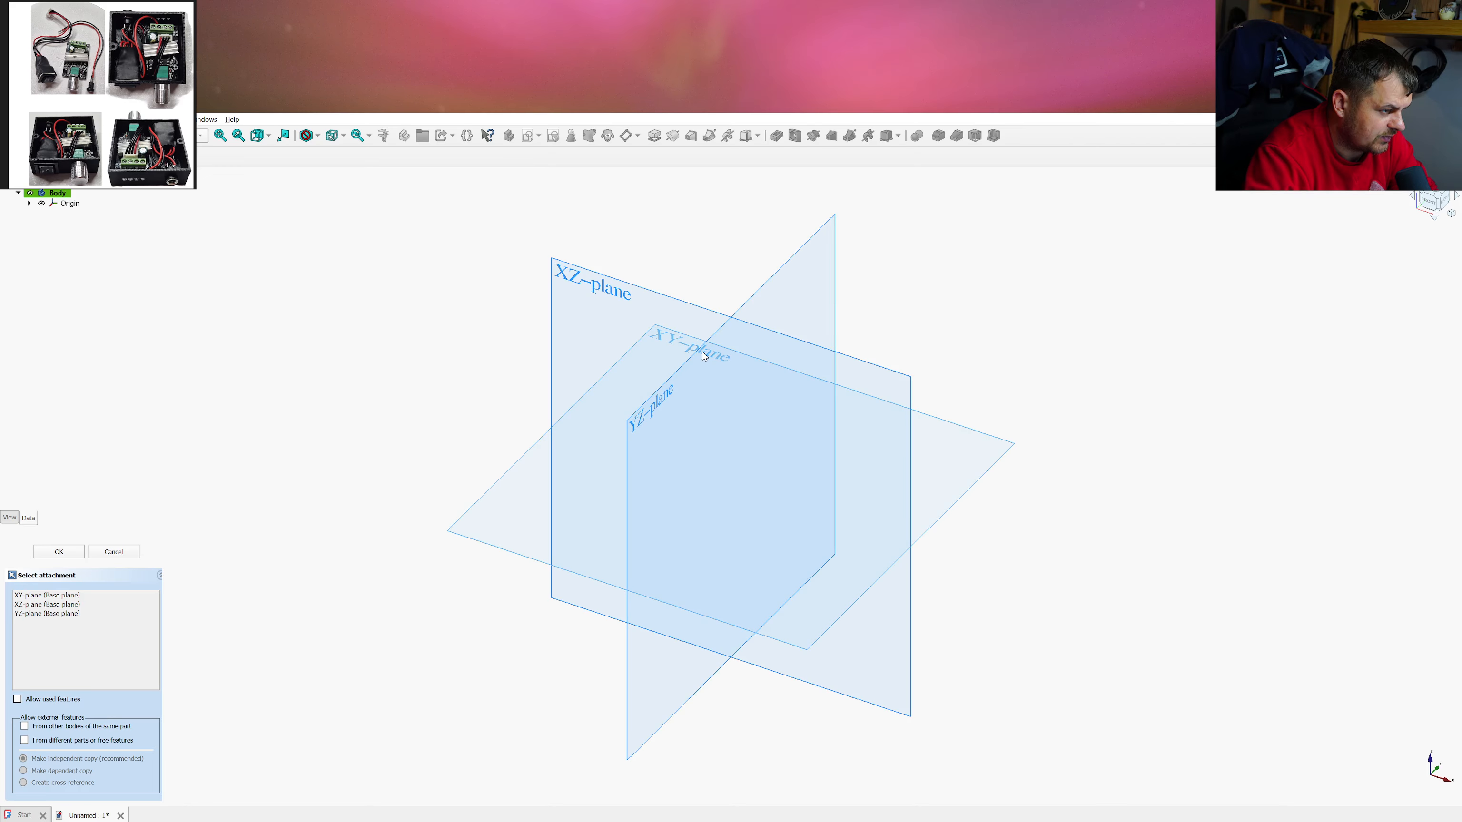
click(484, 499)
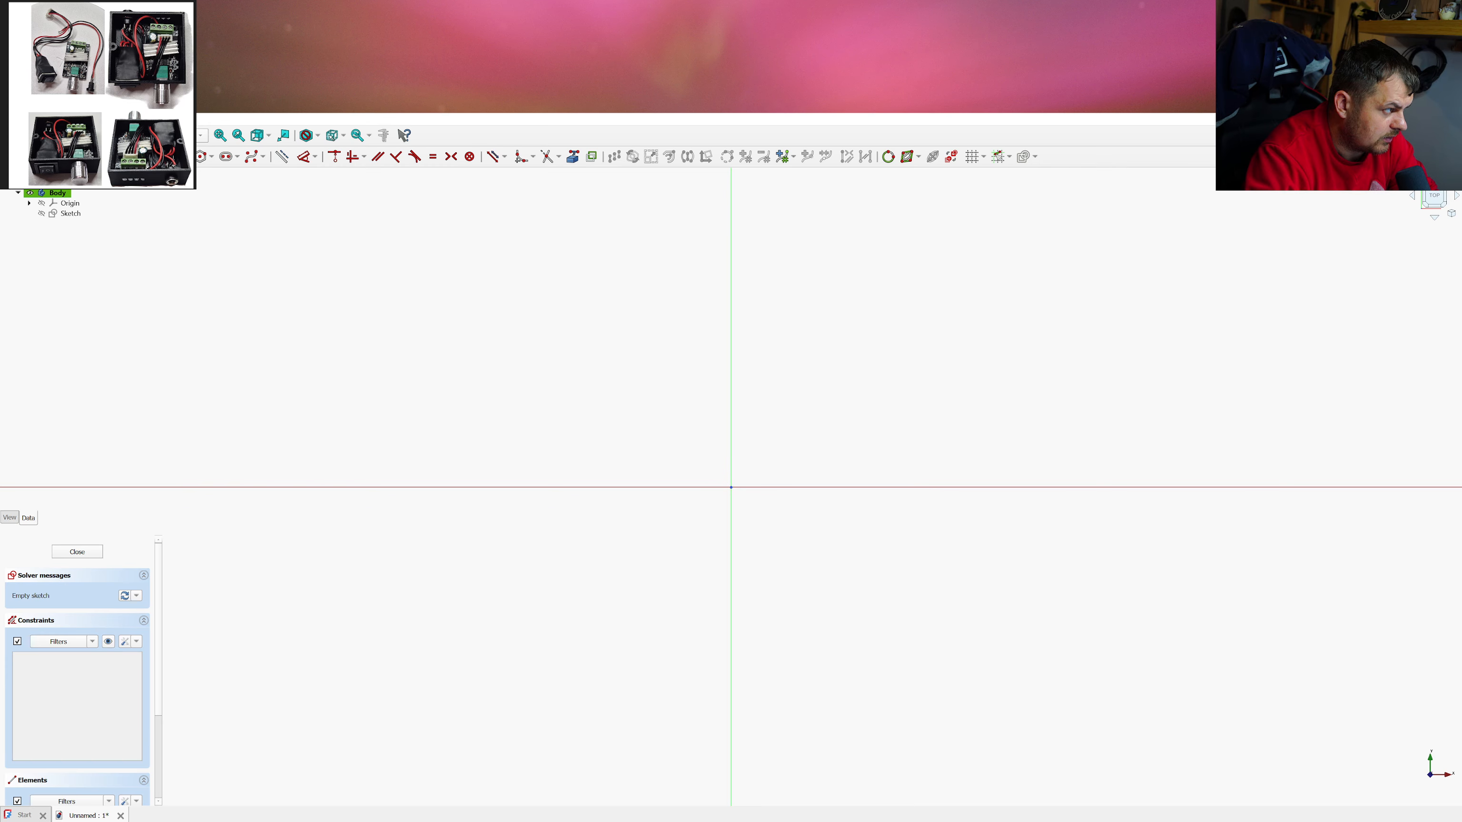
click(175, 156)
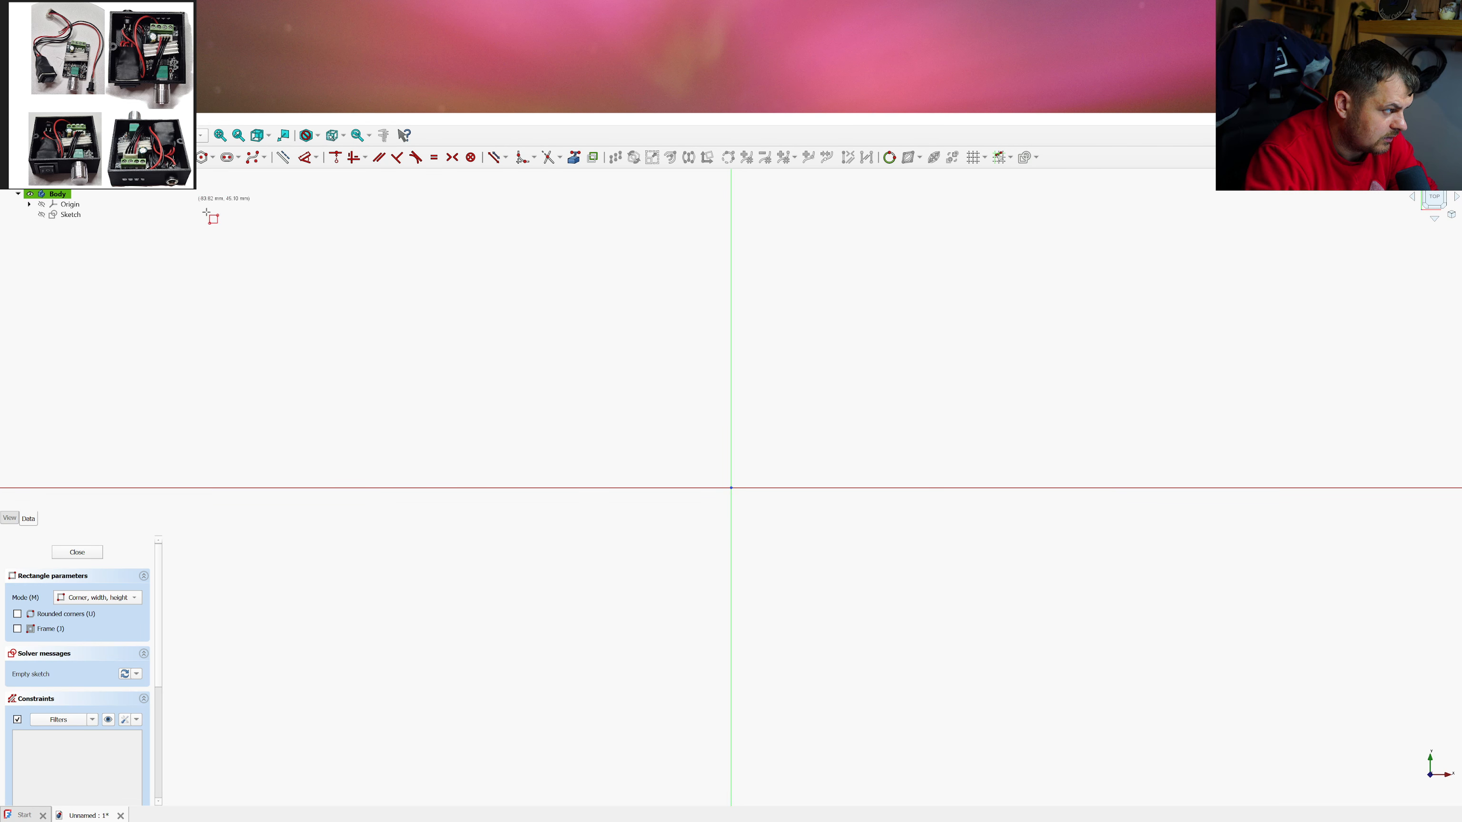
click(585, 373)
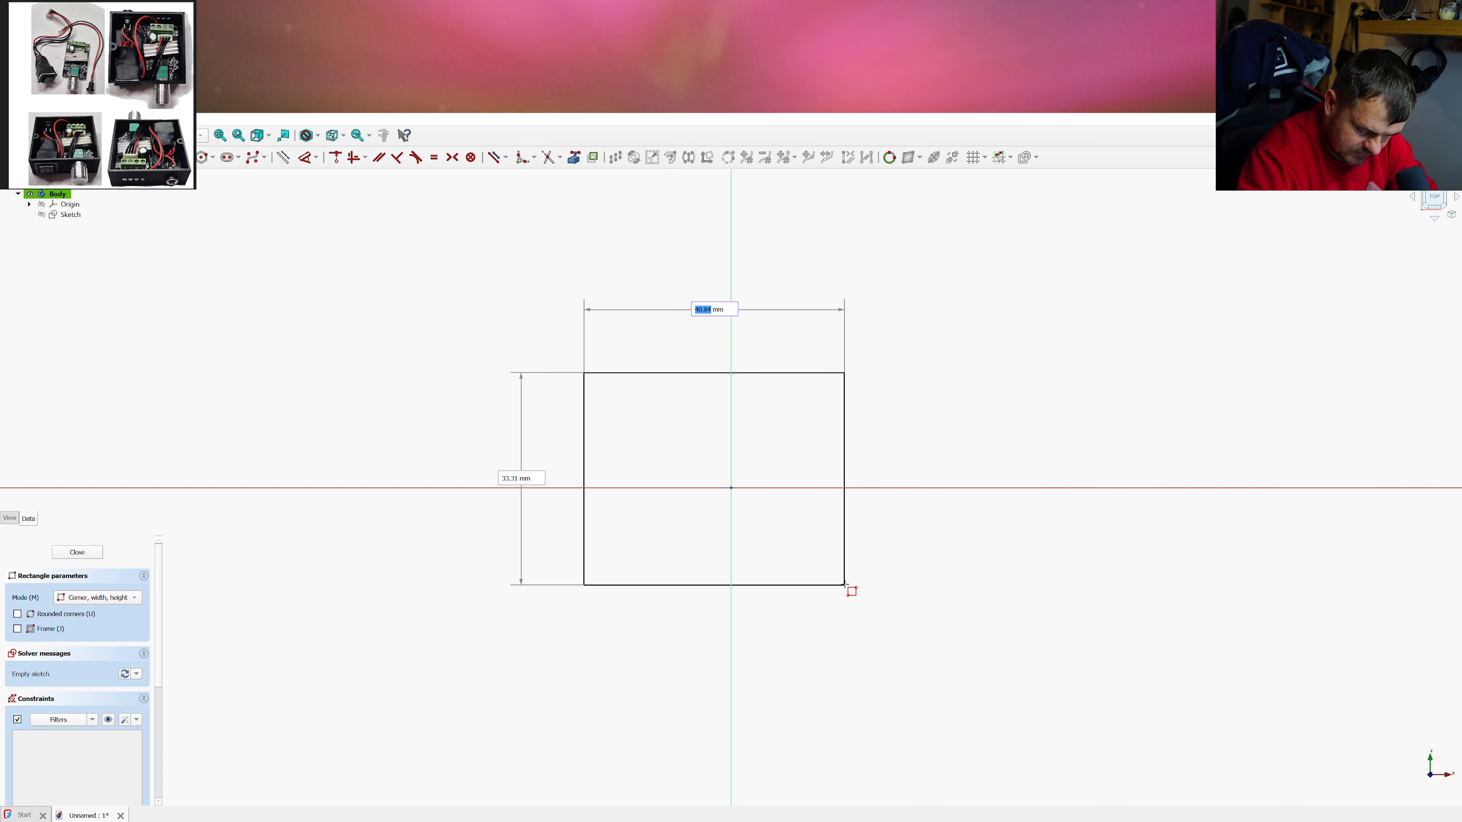
text(6)
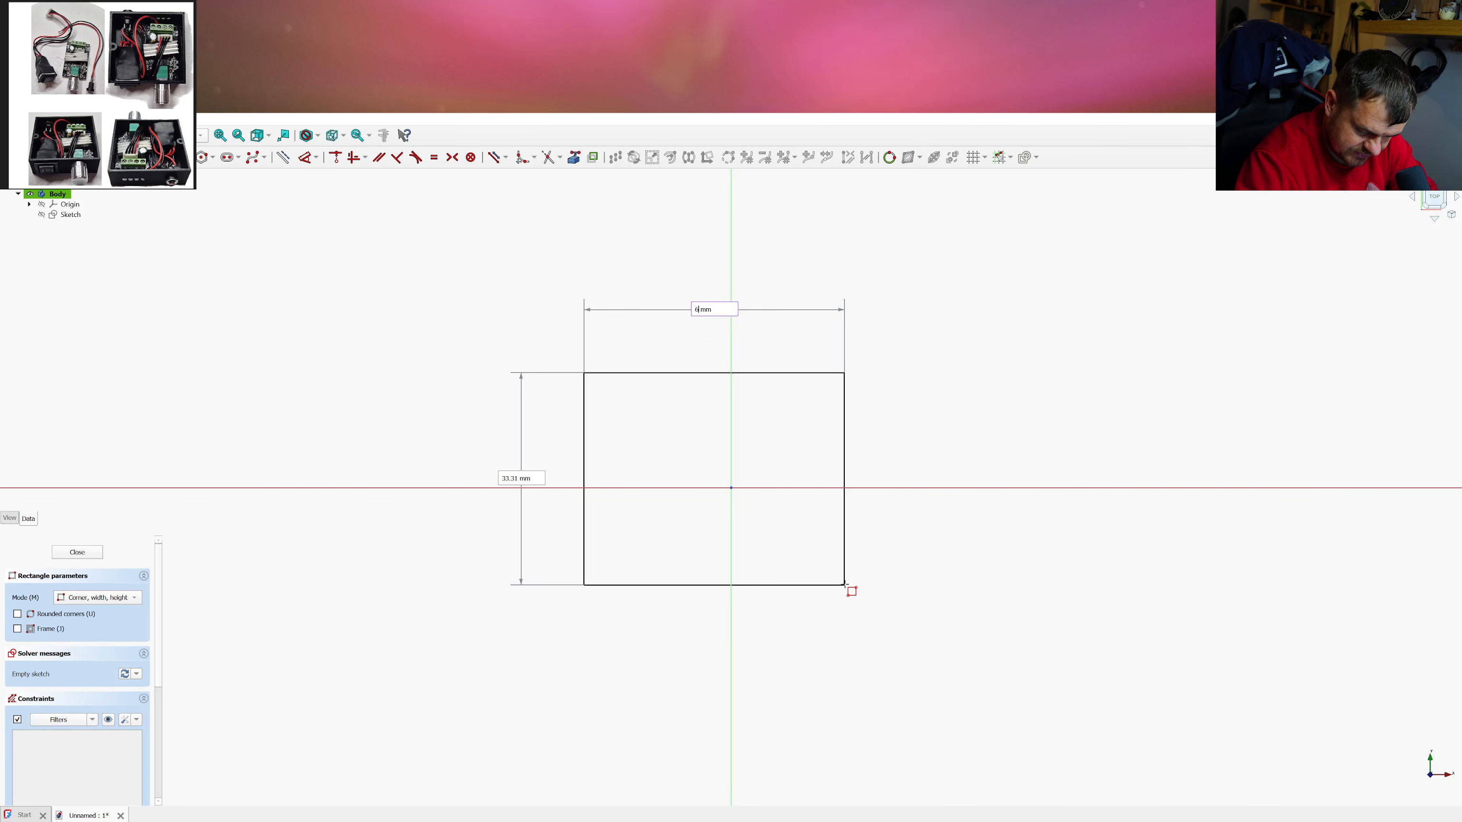
text(3.2)
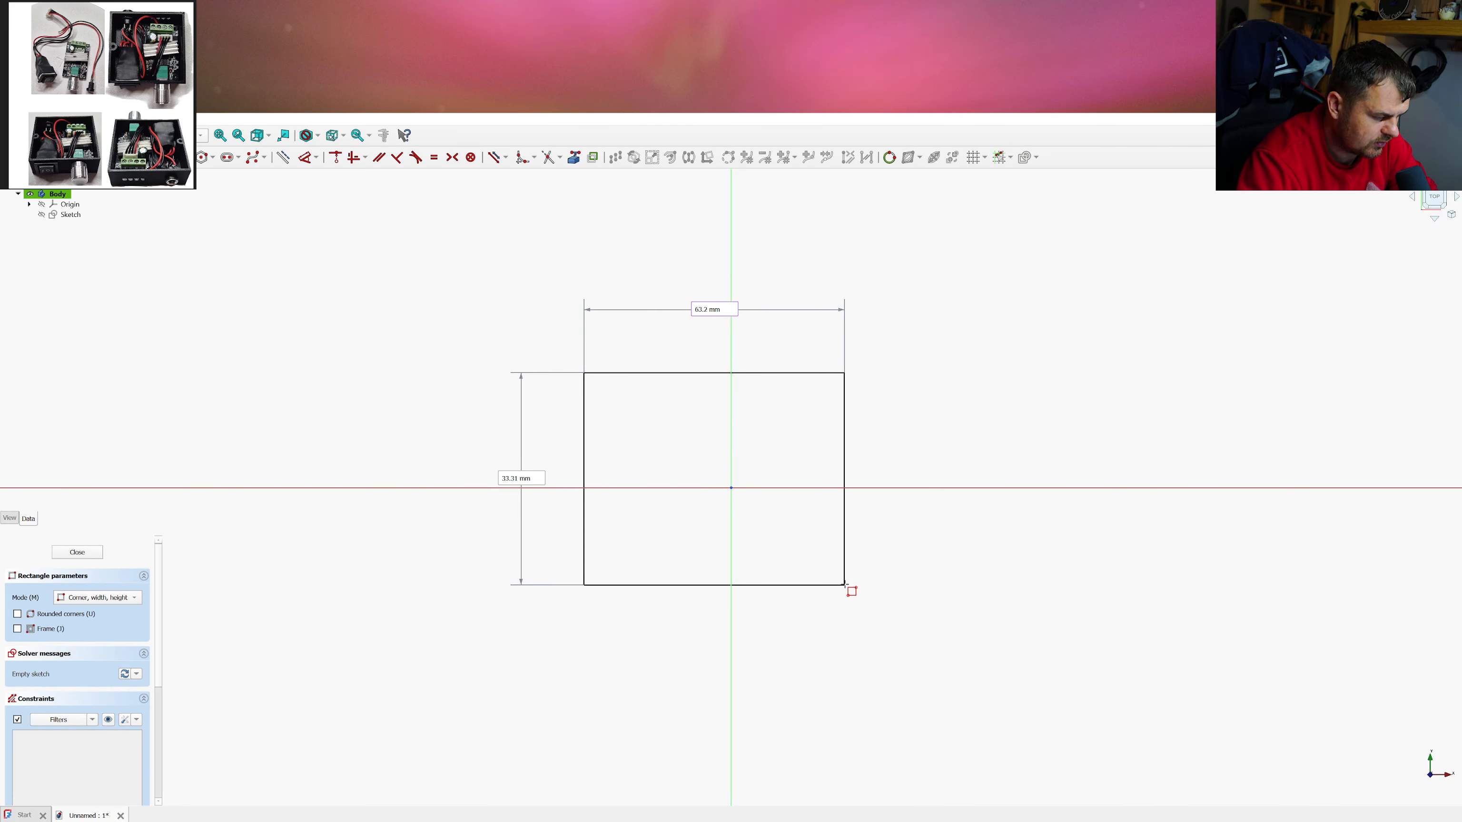
key(Tab)
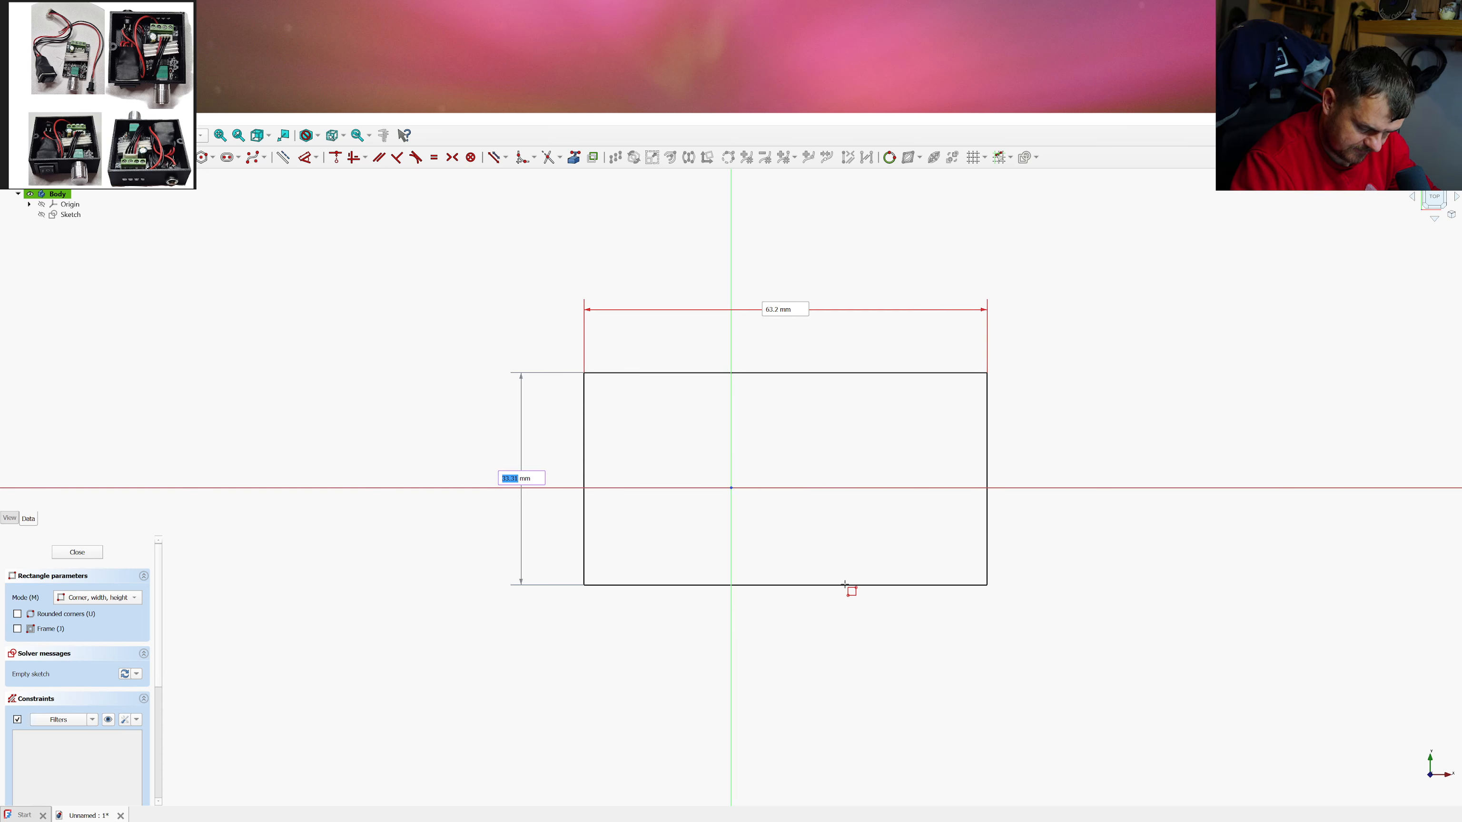
text(60)
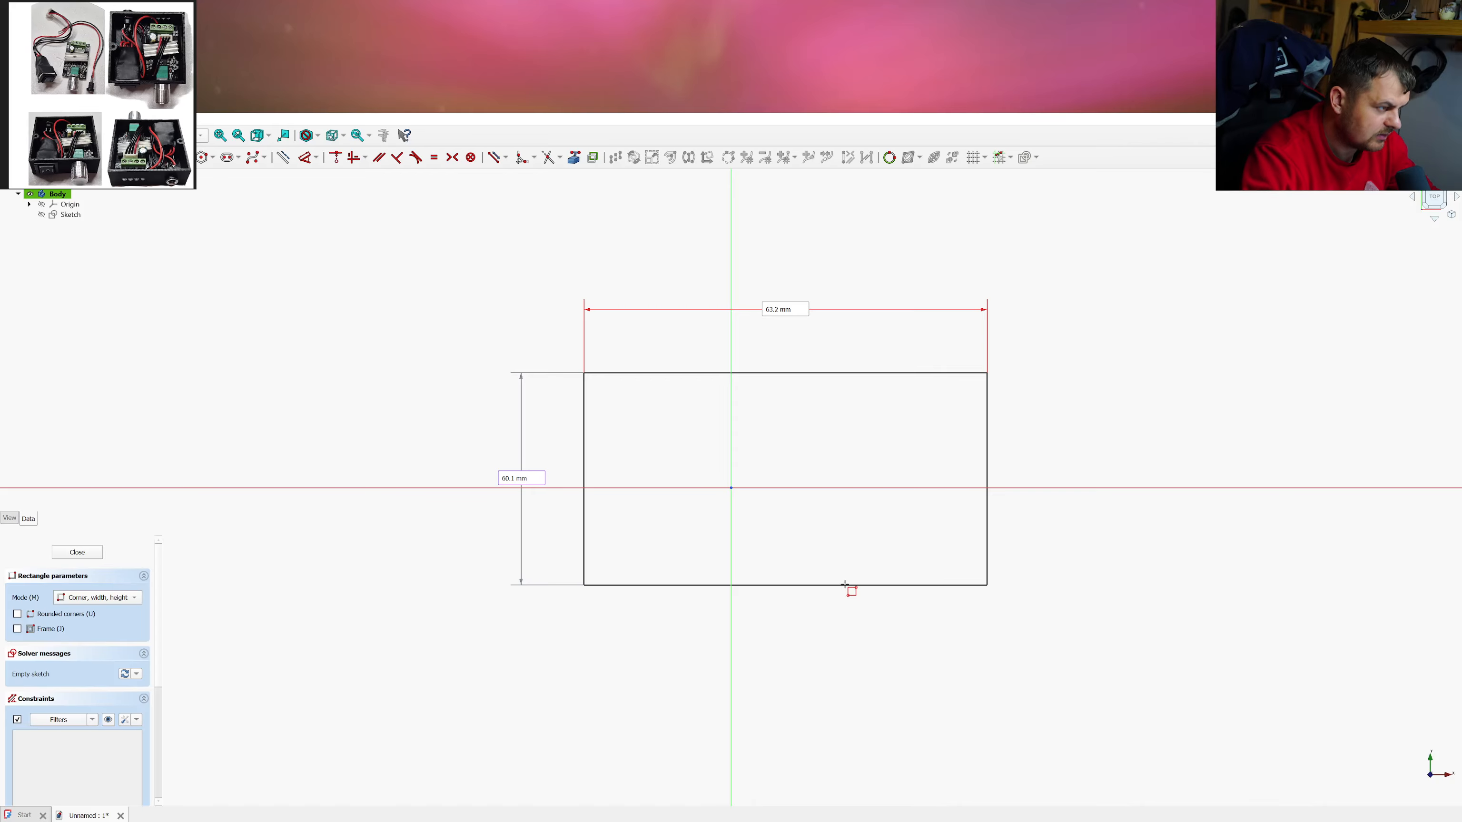
key(Return)
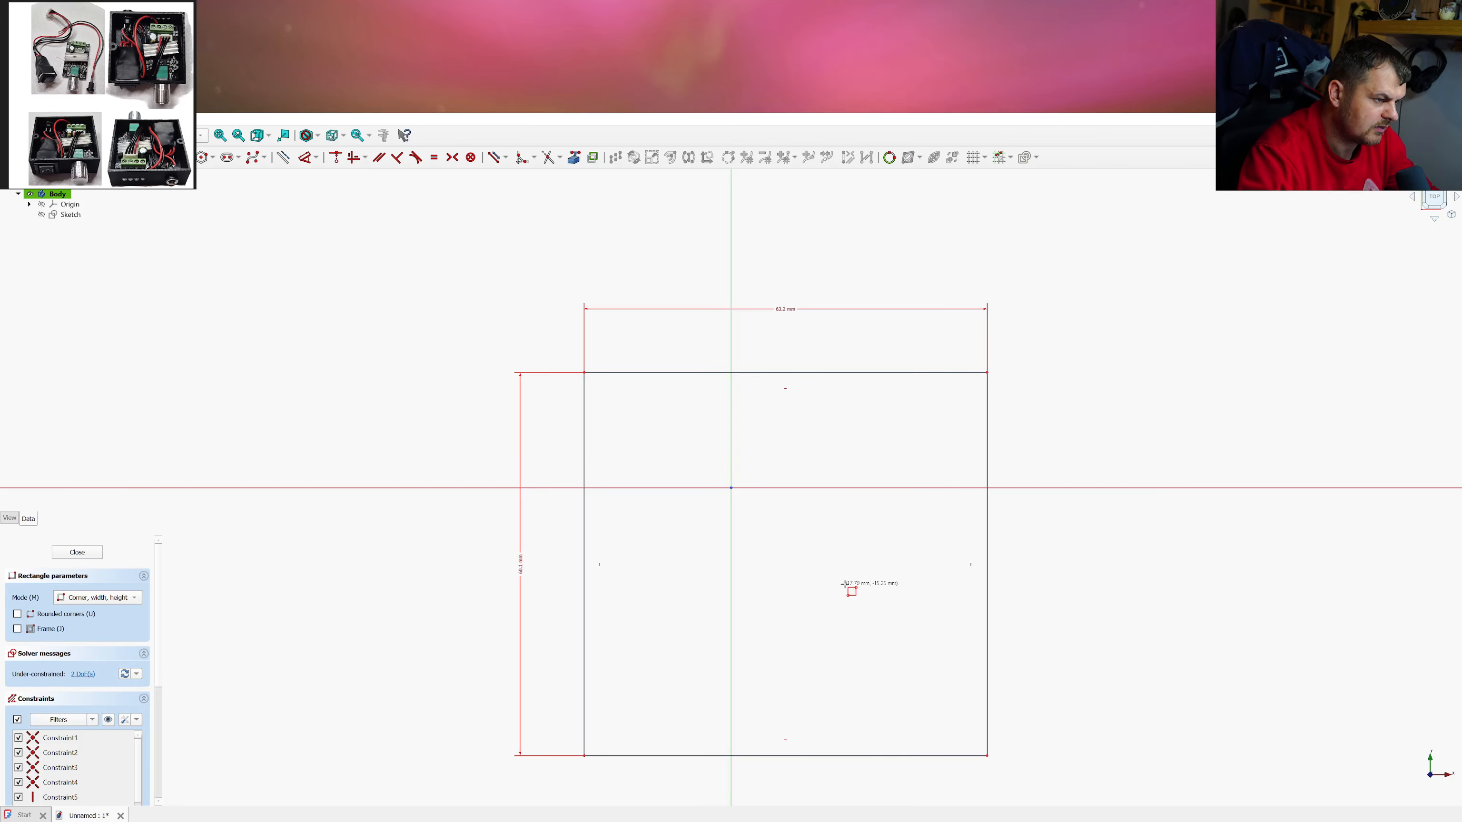
key(Escape)
Make the rectangle's two upper corners symmetric about the vertical axis and delete the upper edge's redundant horizontal constraint
mouse_move(988, 373)
mouse_down()
mouse_move(914, 318)
mouse_move(943, 313)
mouse_up()
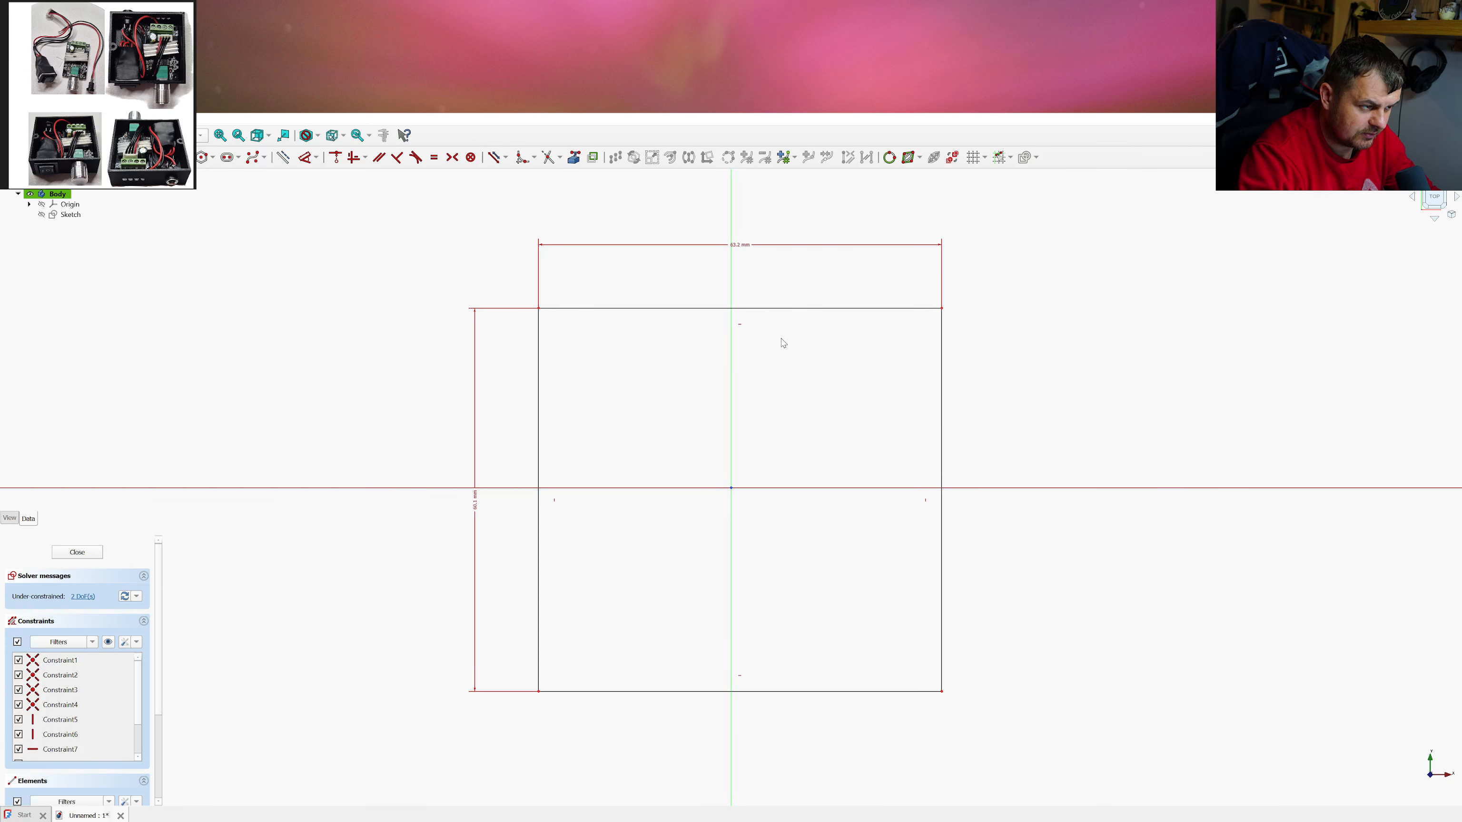
click(943, 308)
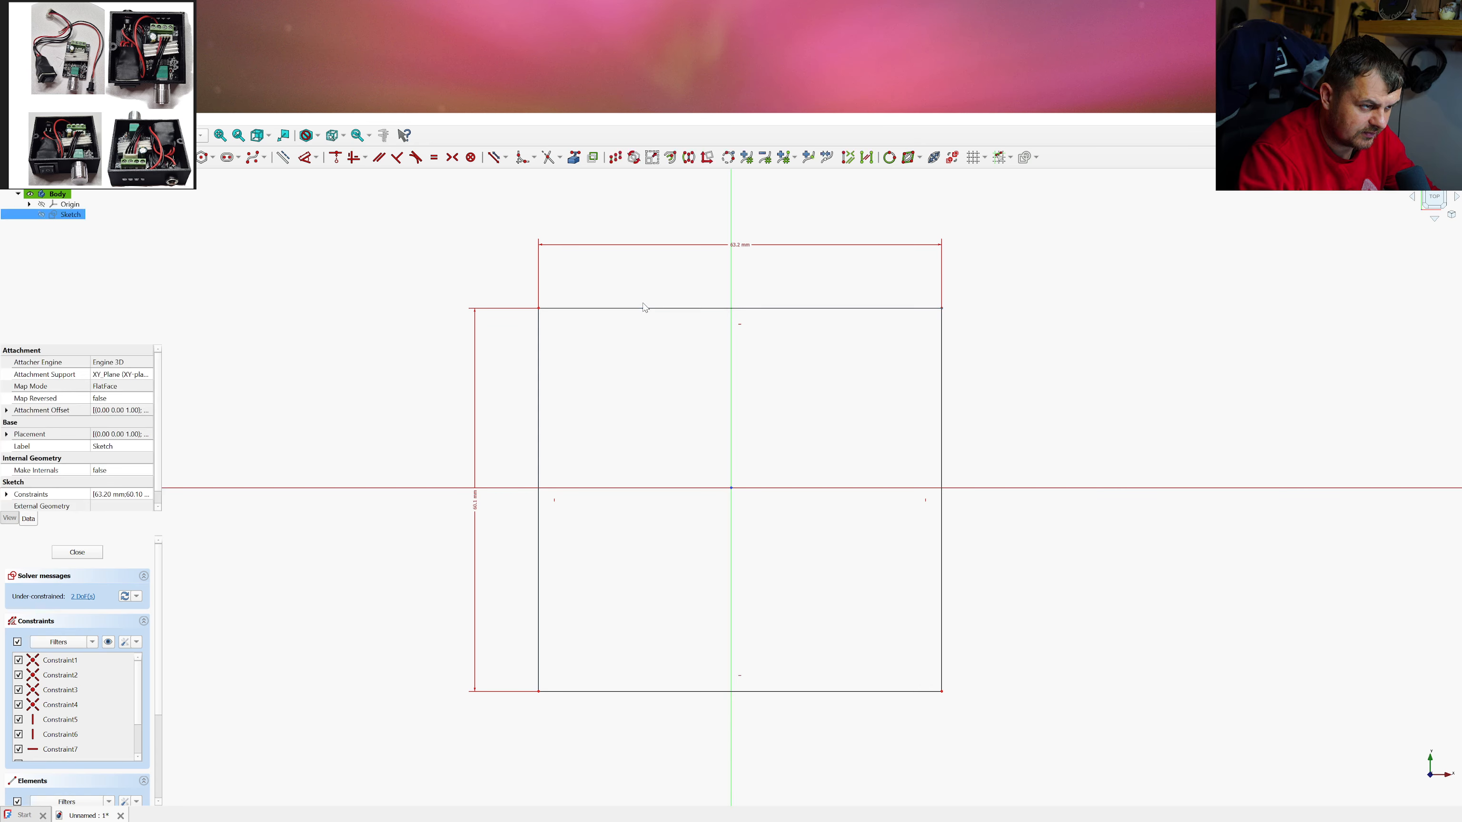
click(951, 312)
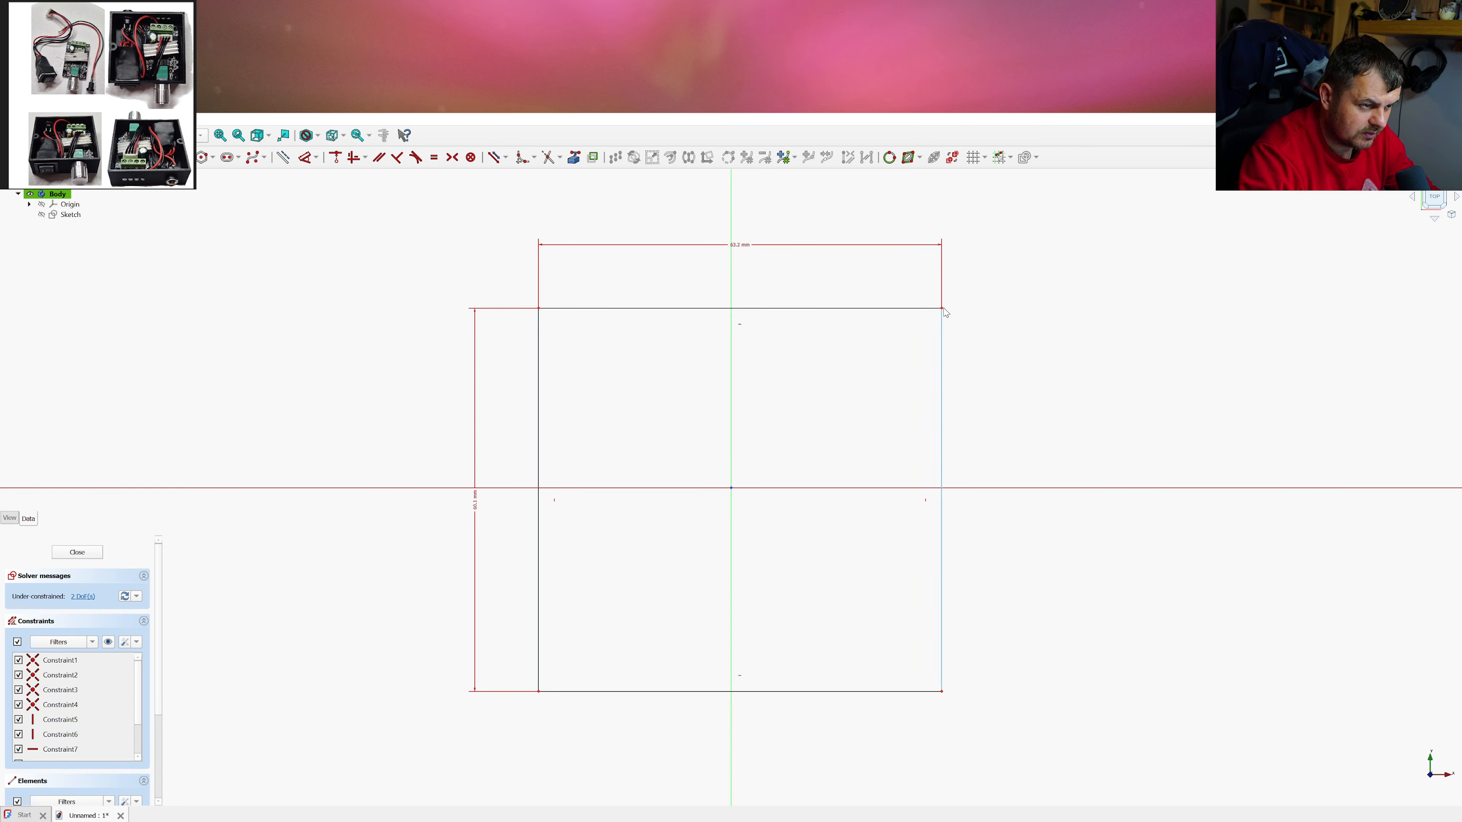
click(942, 310)
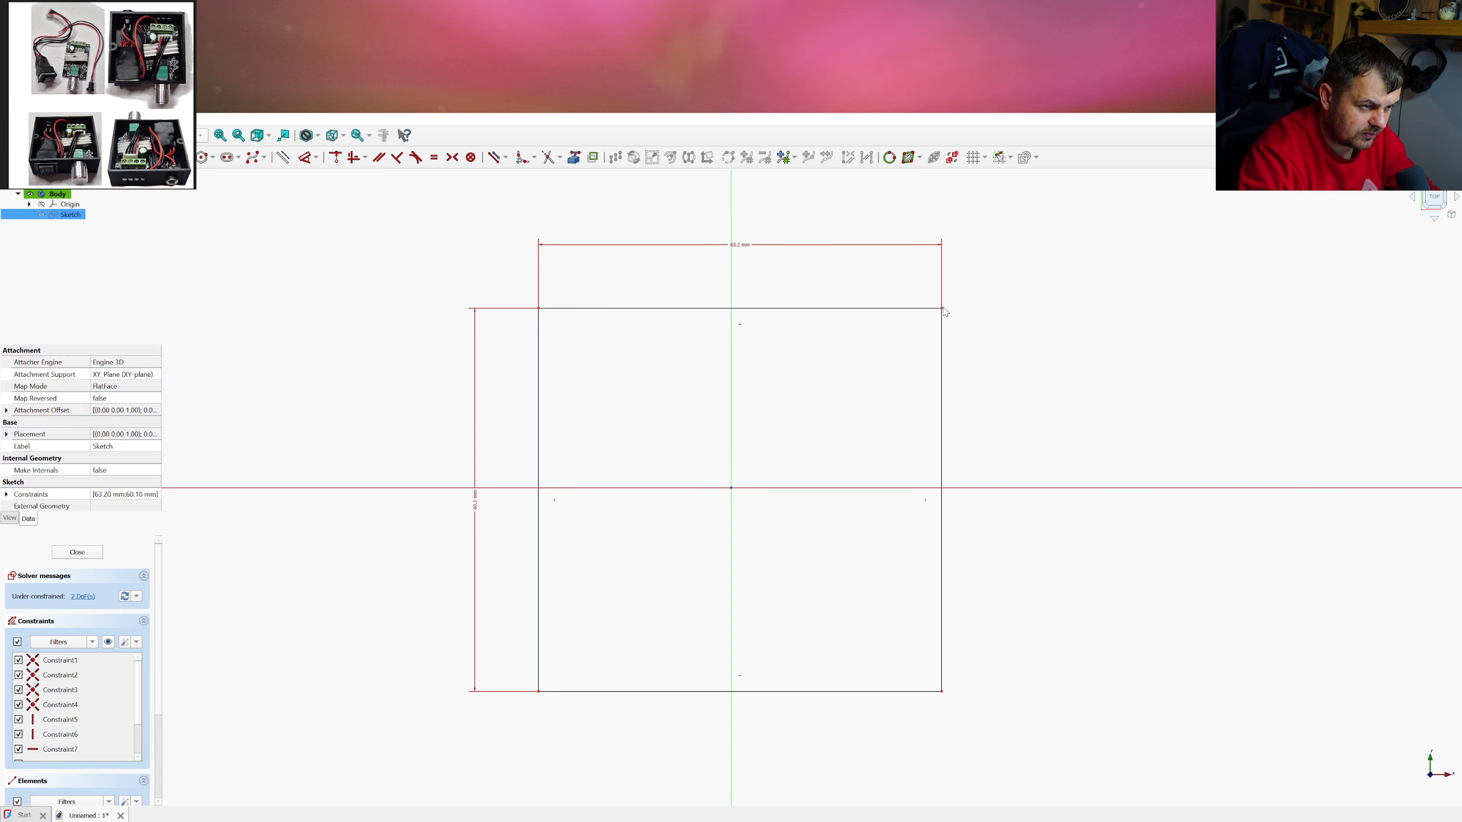
click(732, 384)
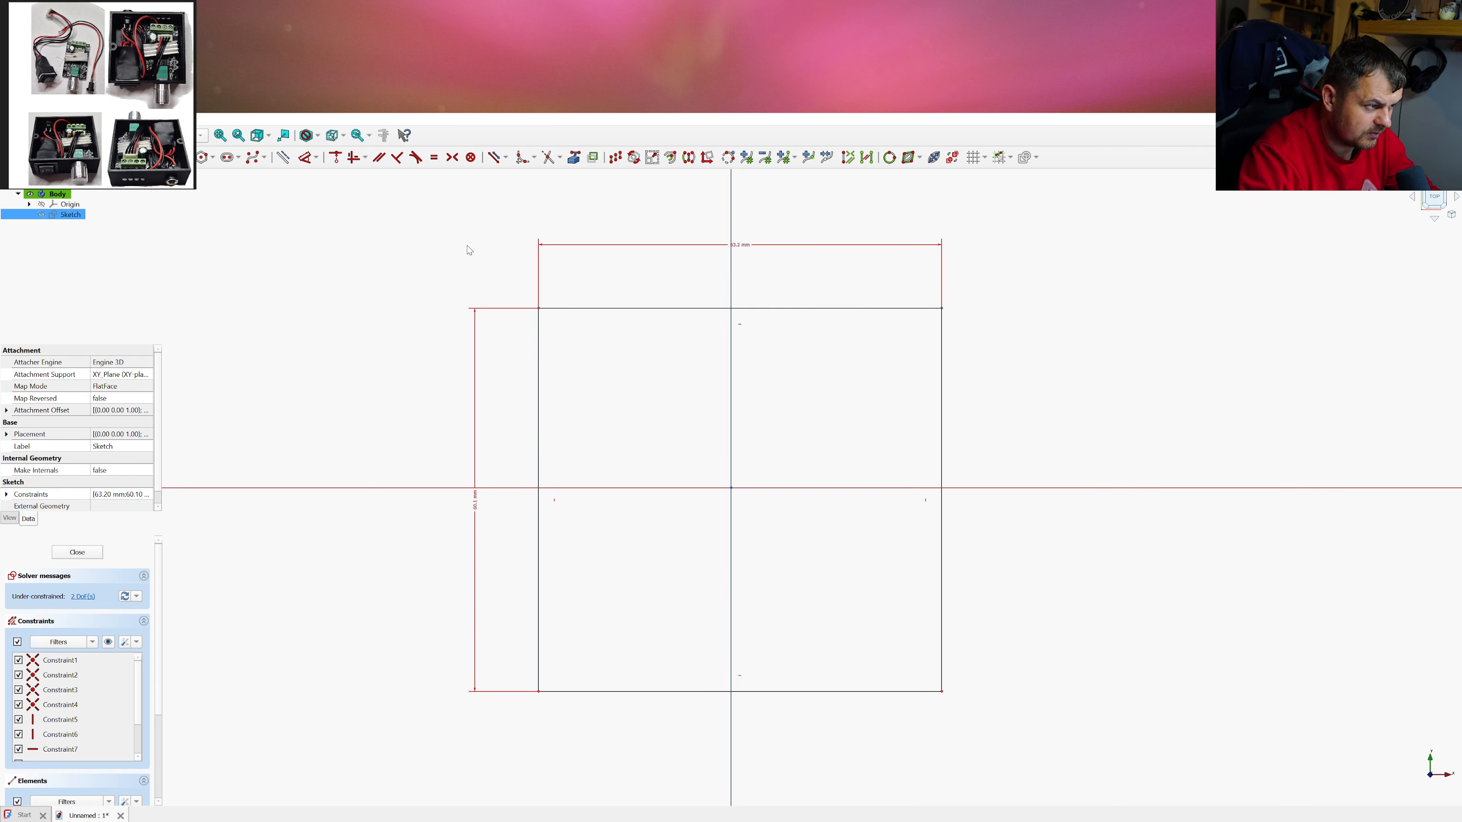
click(453, 157)
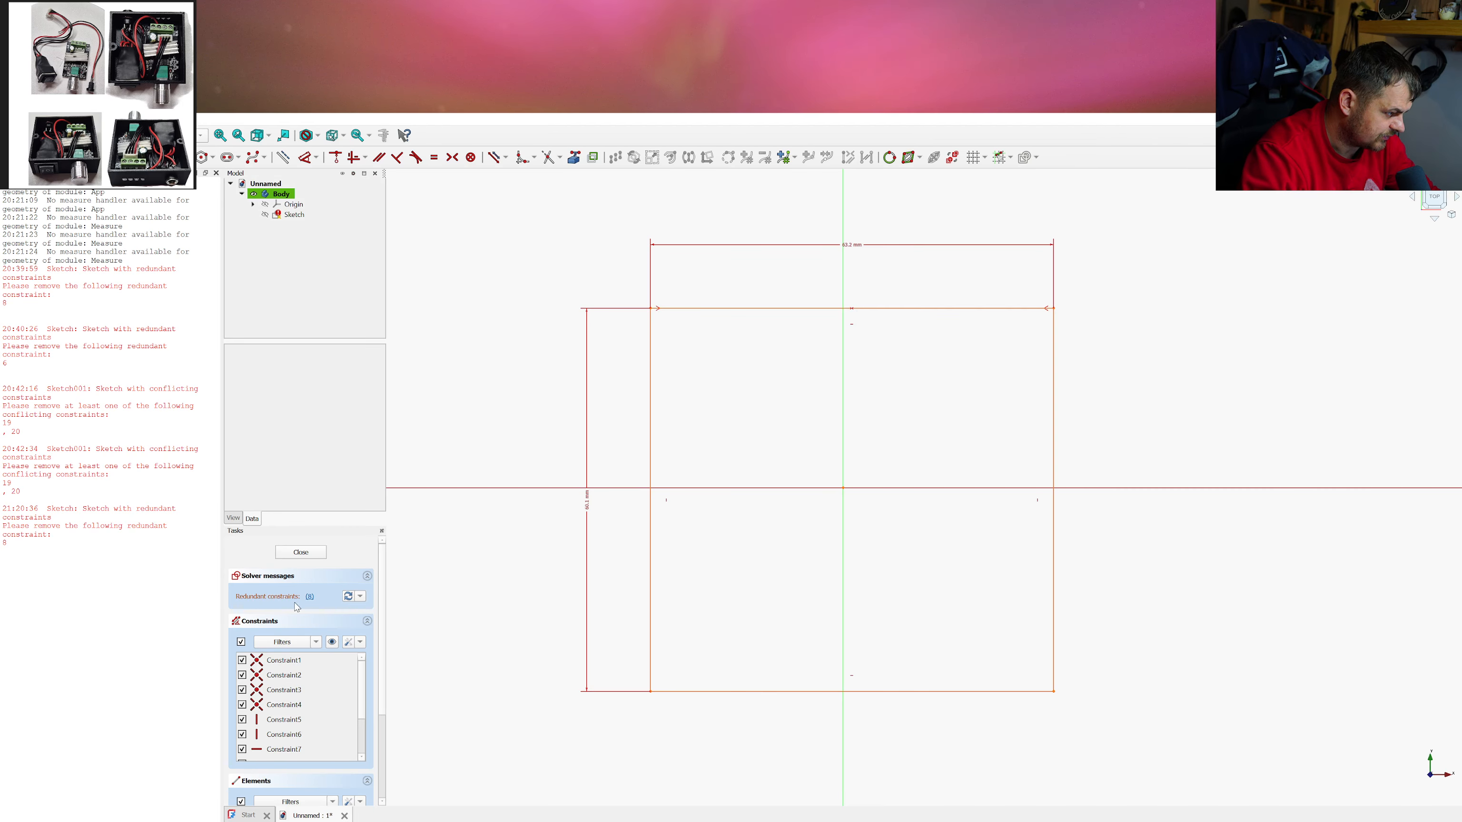
scroll(307, 749, down, 1)
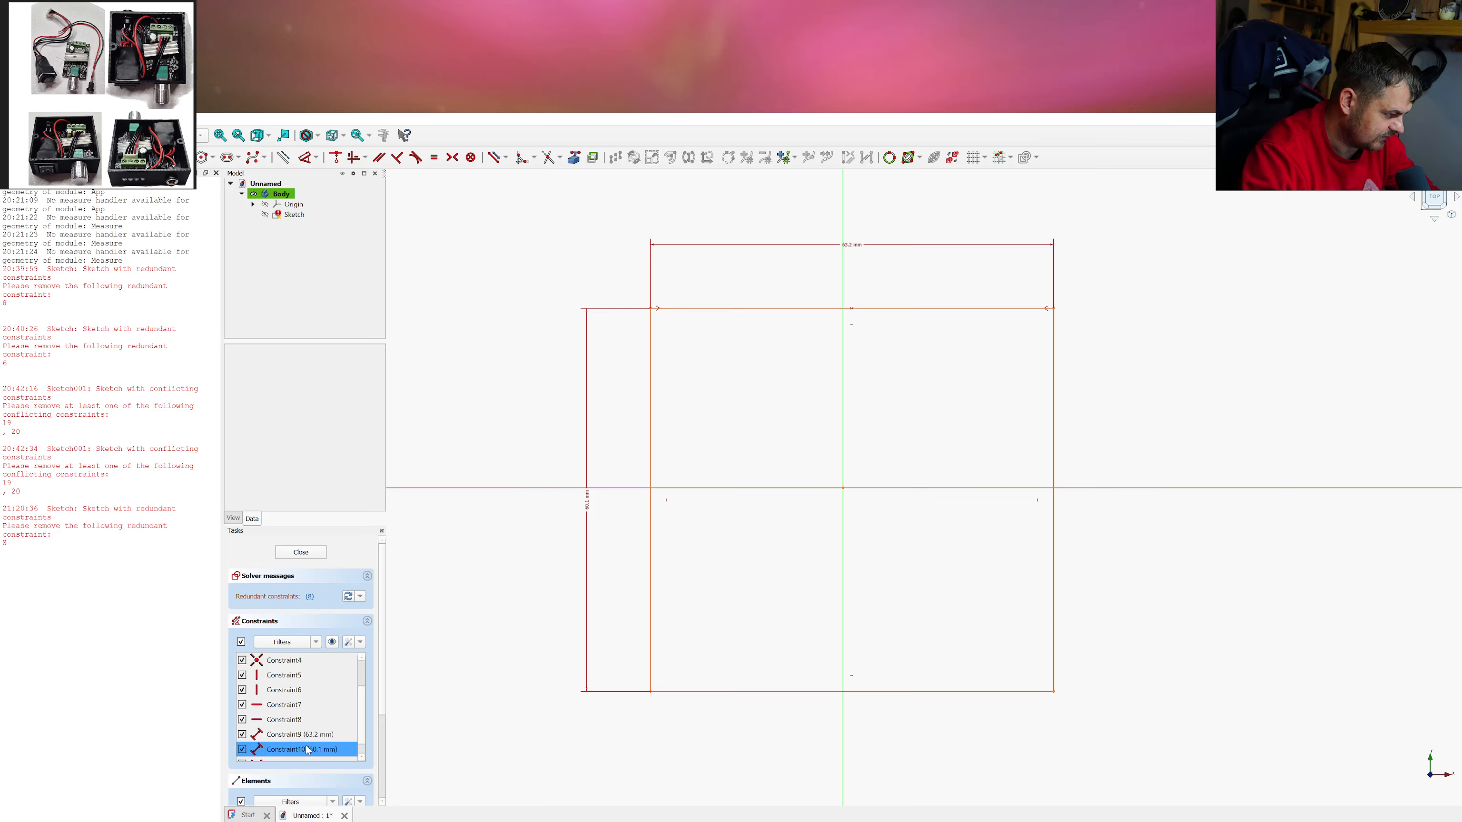
click(286, 721)
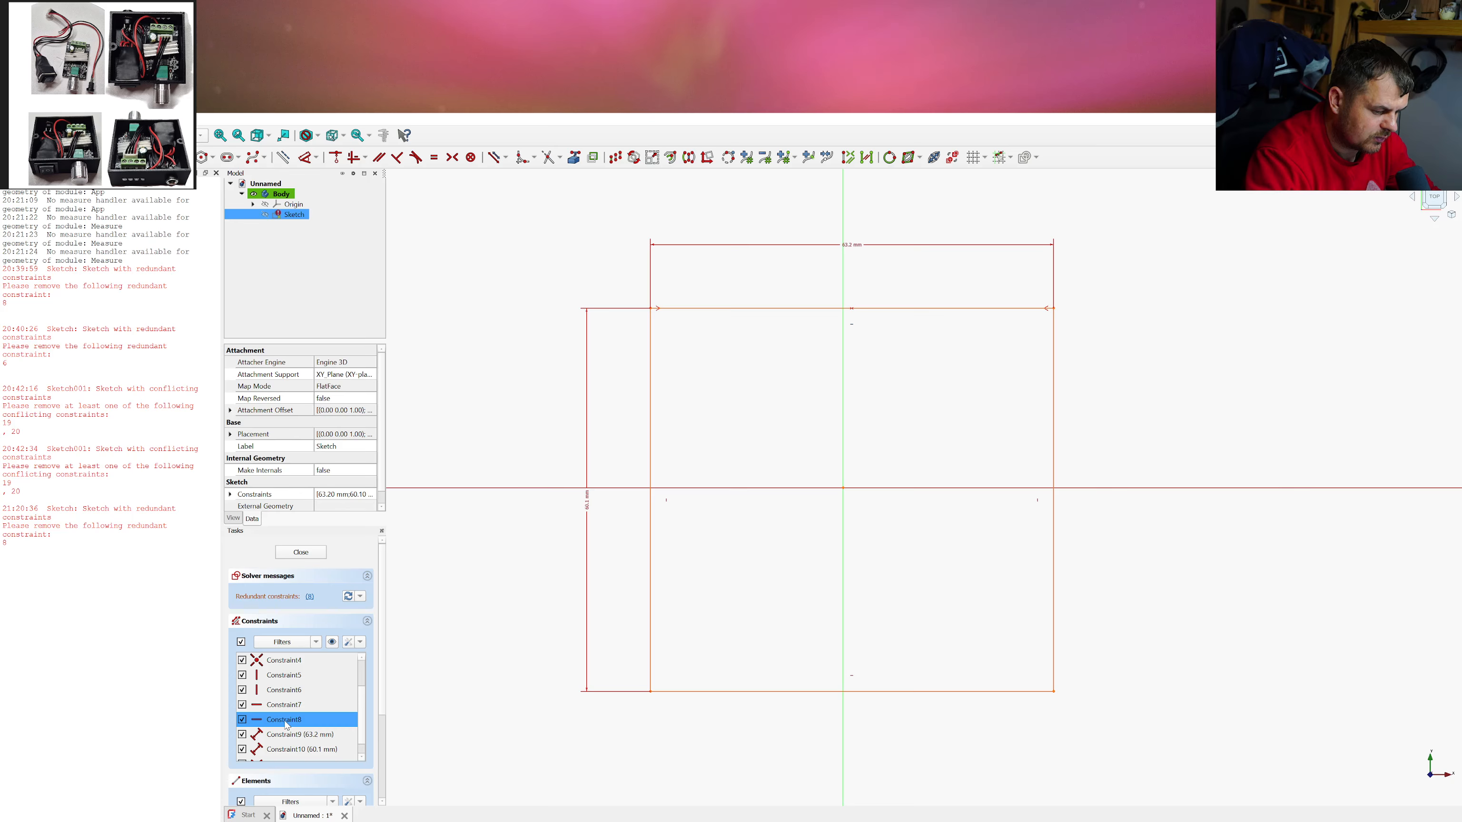
key(Delete)
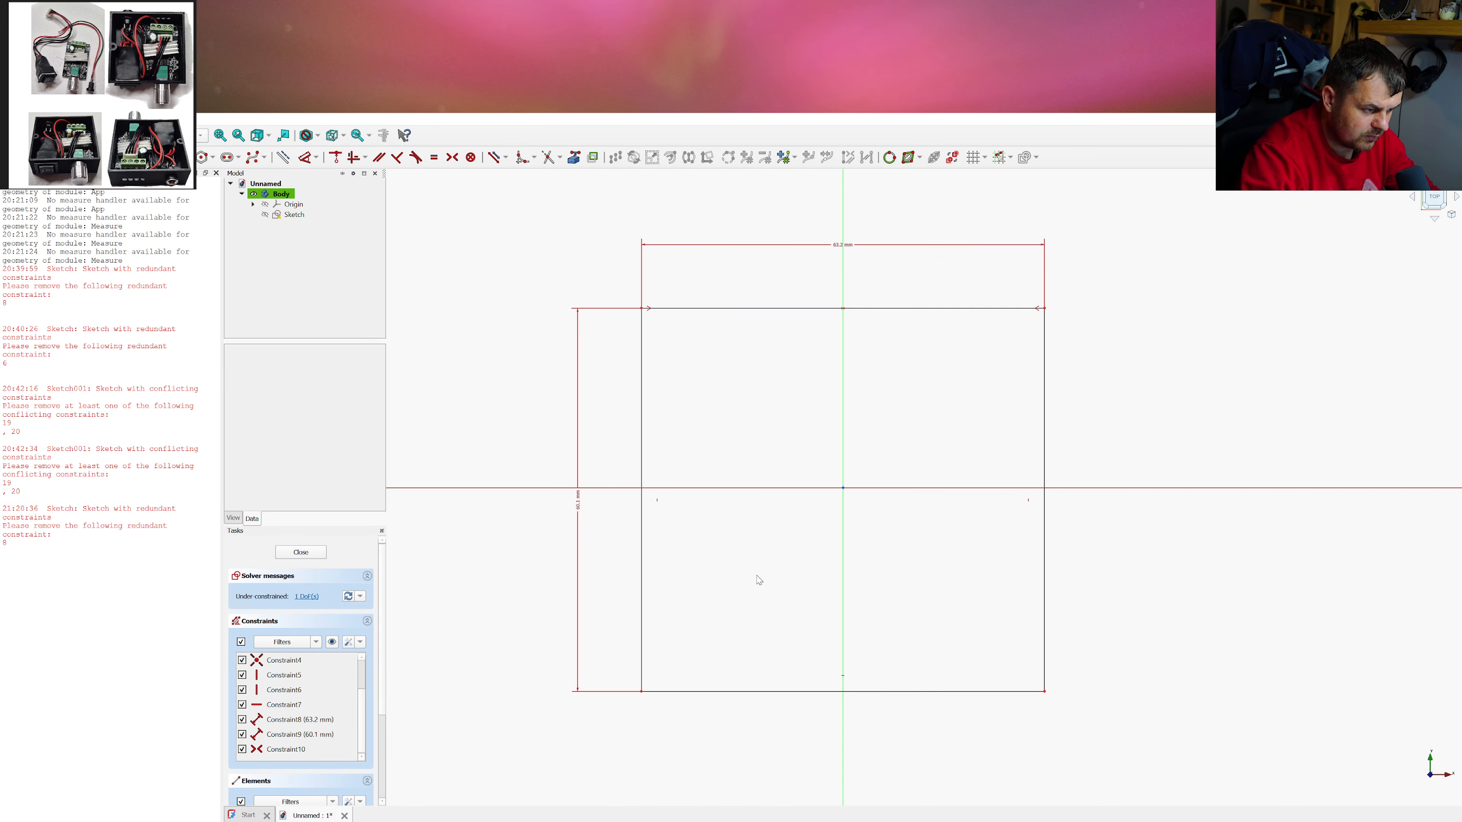
Make the two left corners symmetric about the horizontal axis, delete the left edge's redundant vertical constraint and hide the report log
click(641, 692)
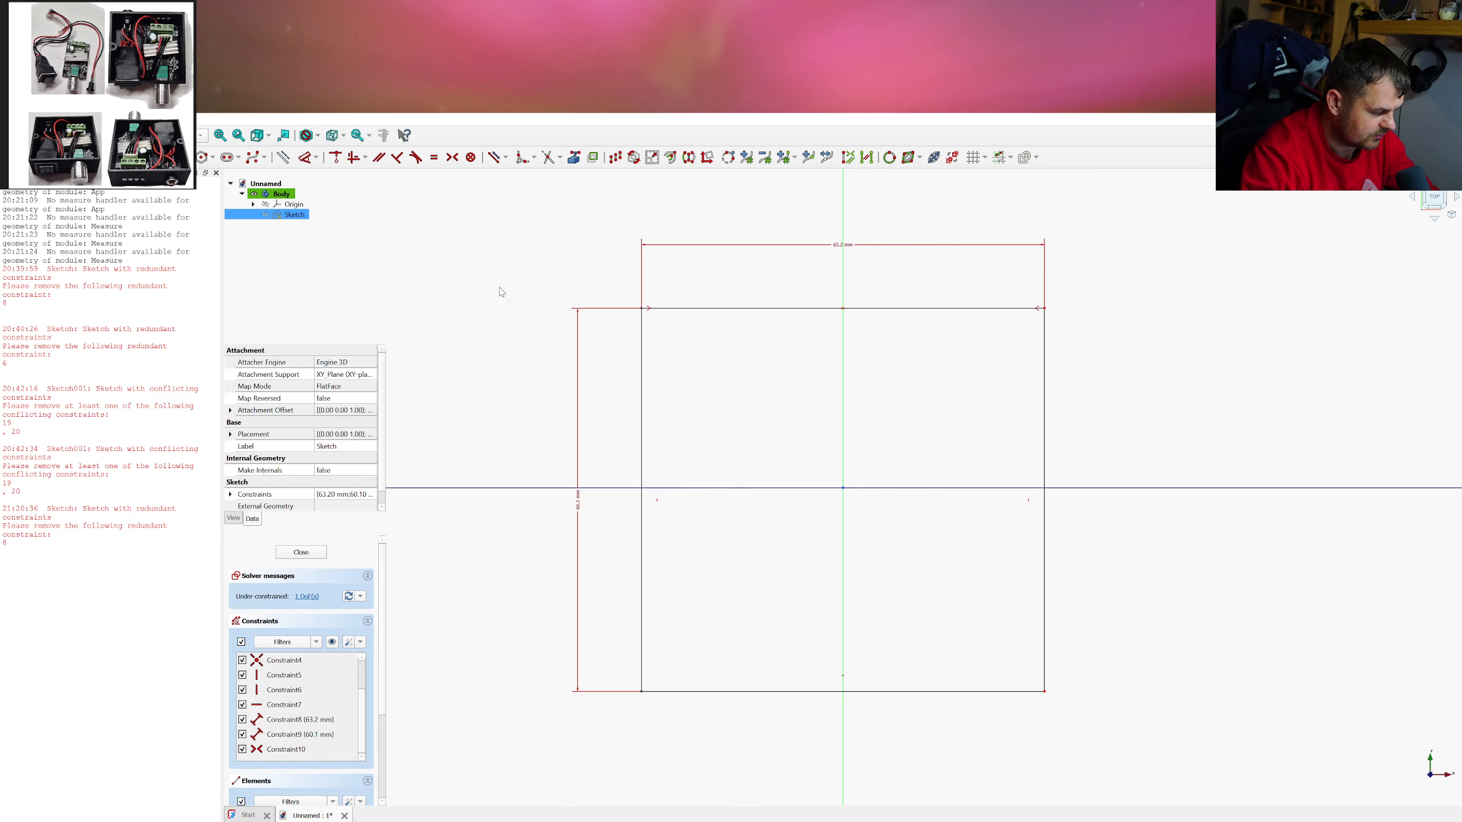
key(s)
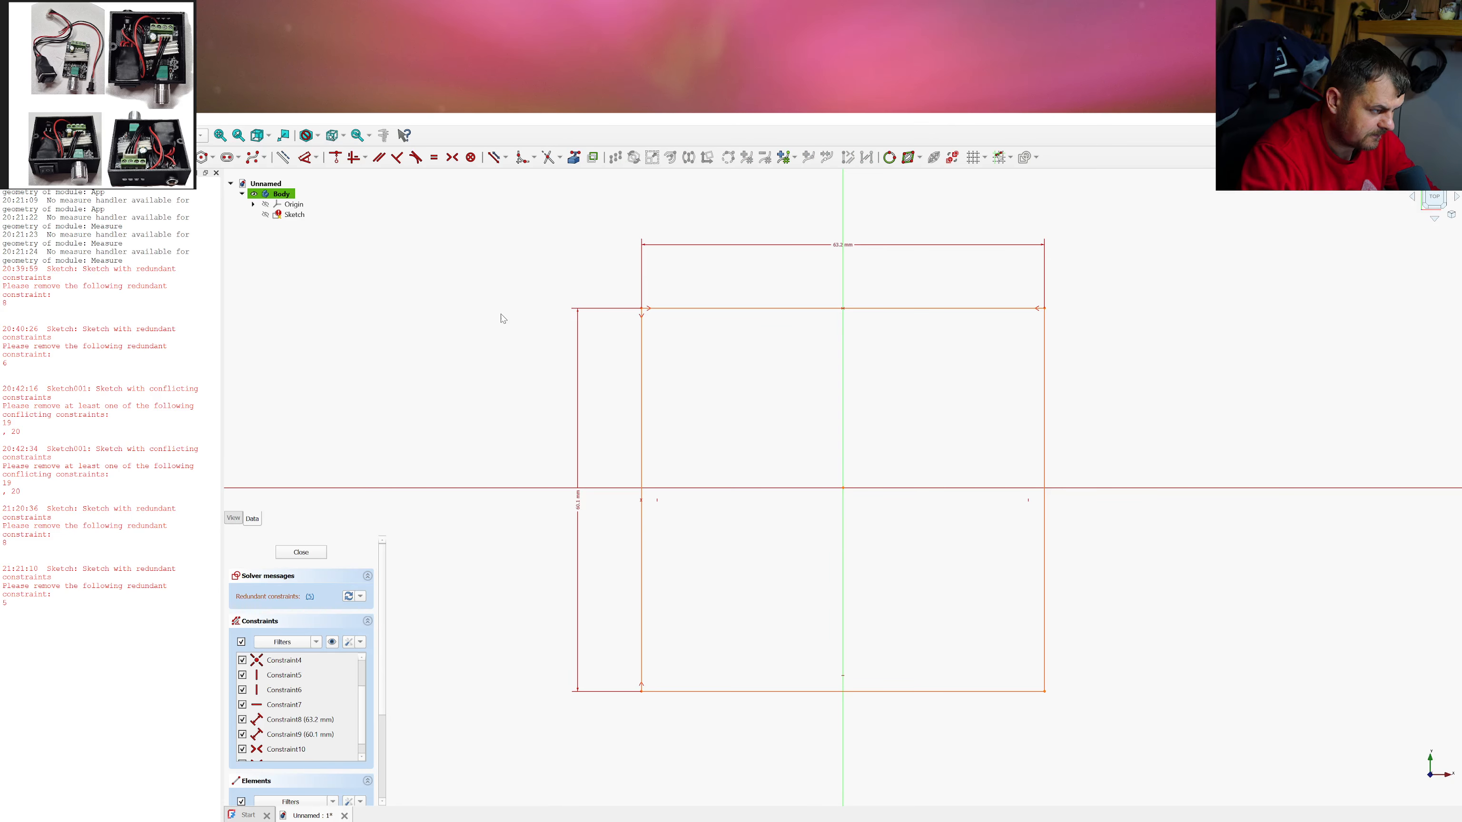
click(296, 675)
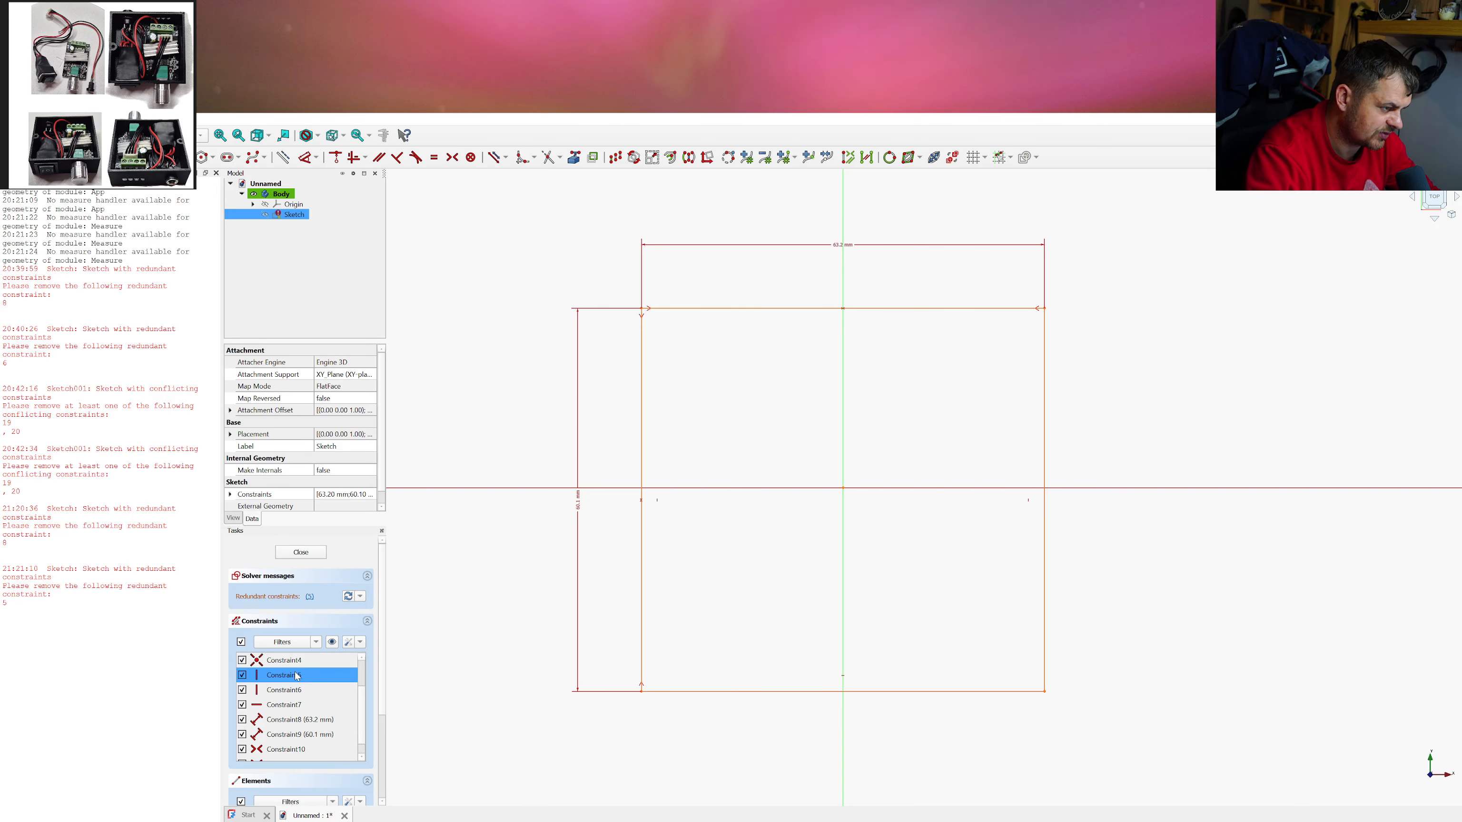
key(Delete)
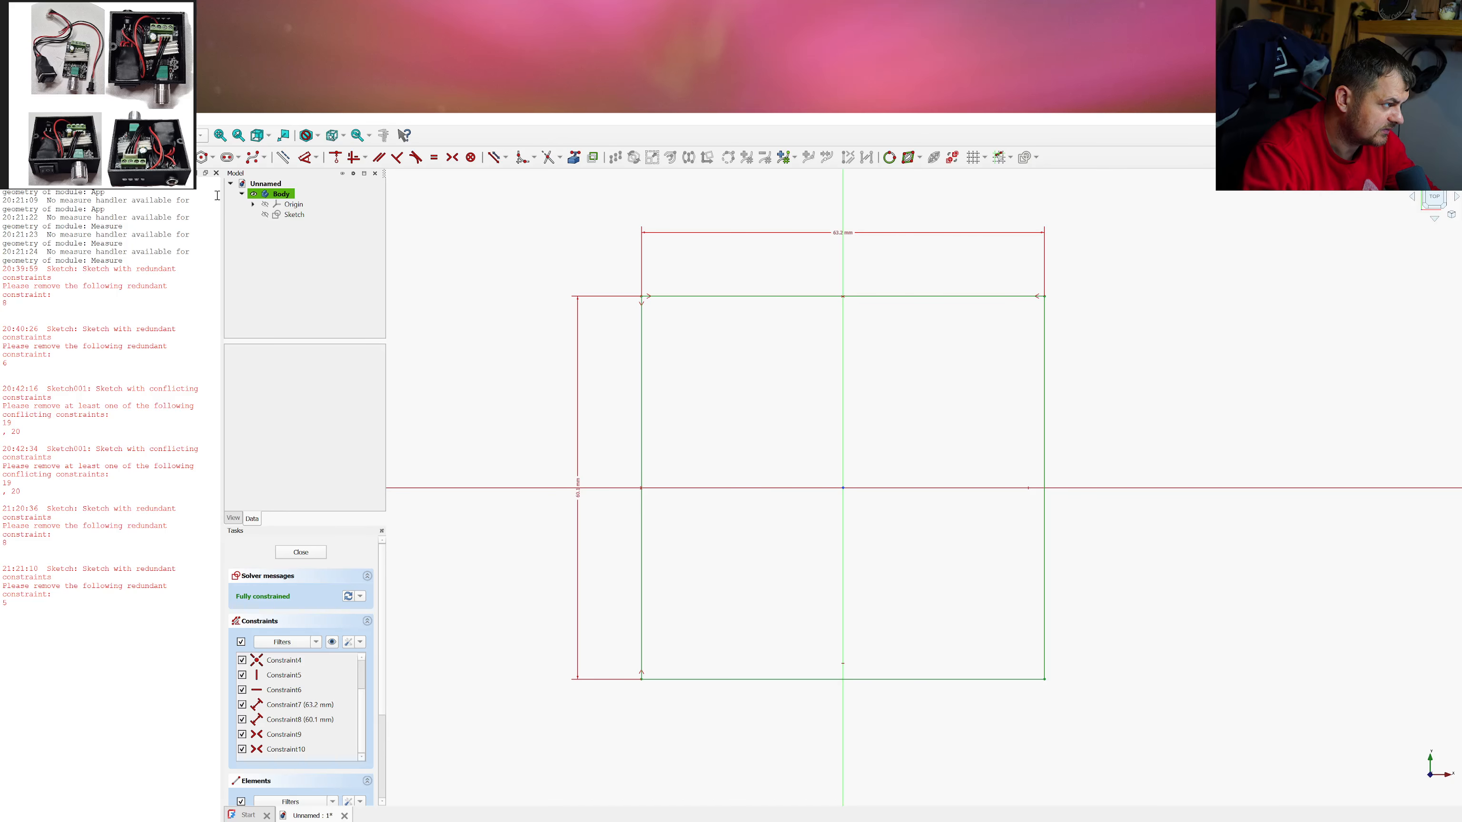
click(216, 172)
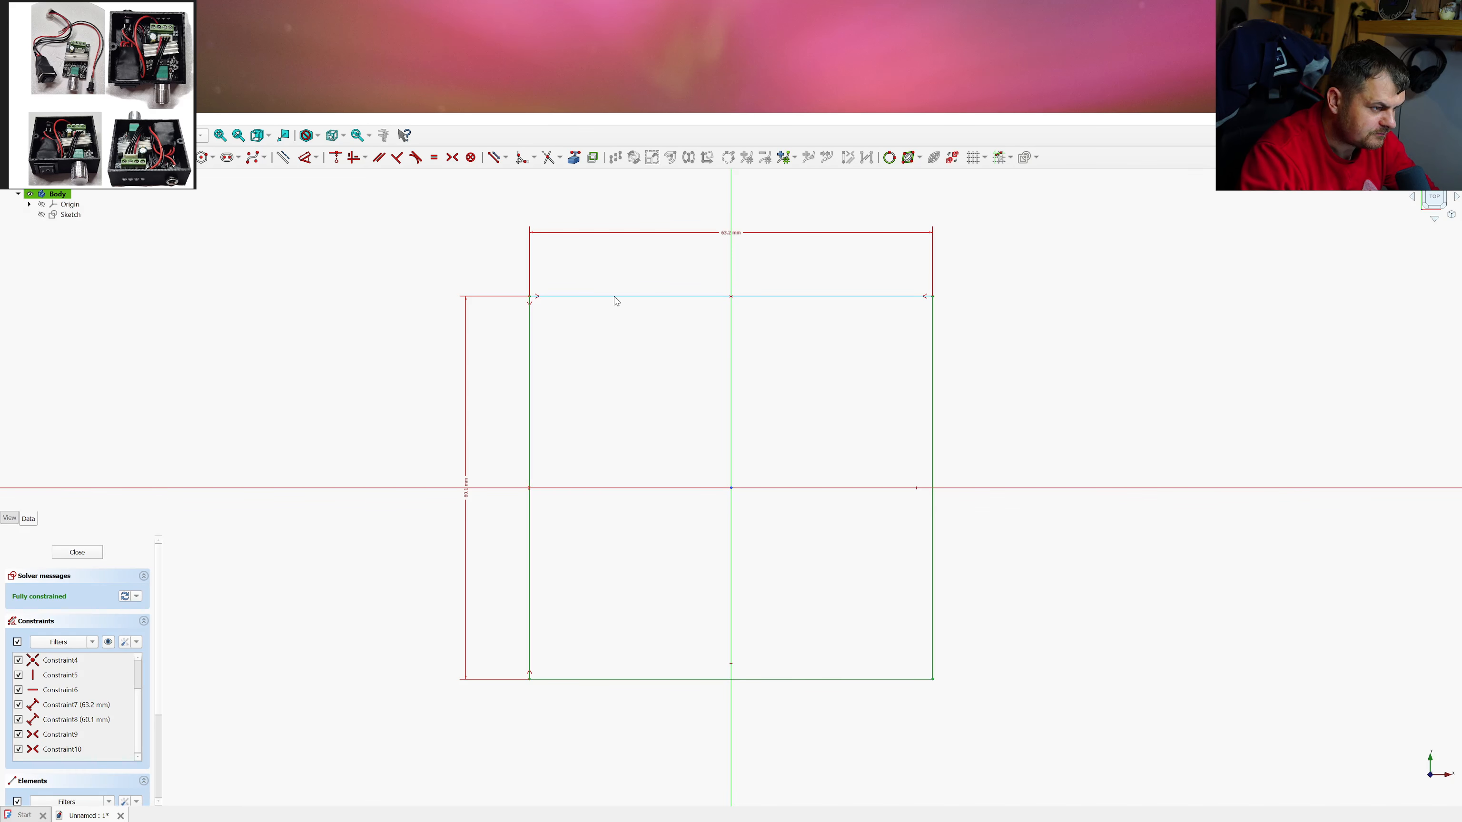
Finish the rectangle sketch and pad it to a thickness of 2 mm
click(67, 553)
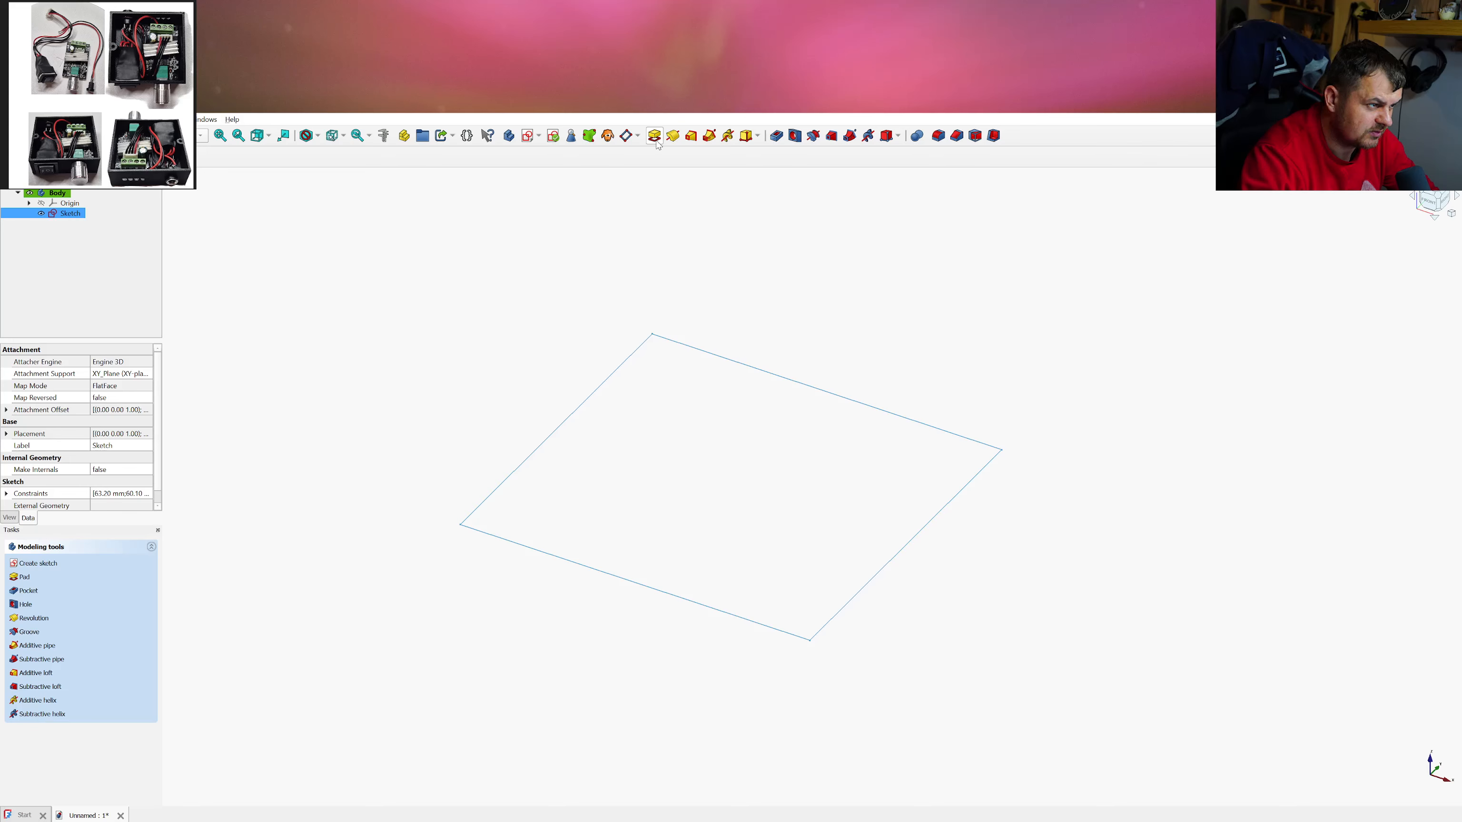
click(119, 266)
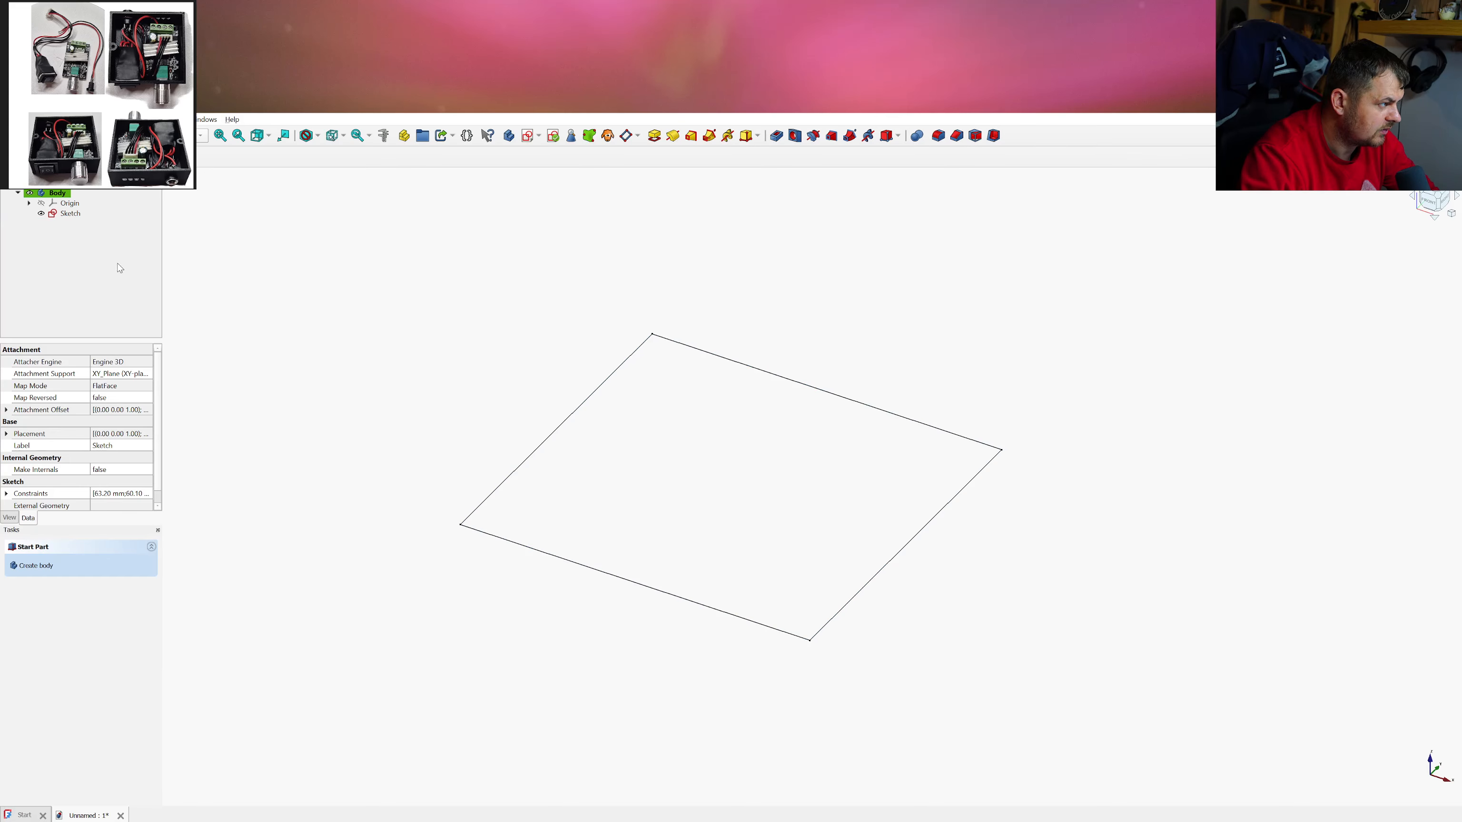
click(68, 217)
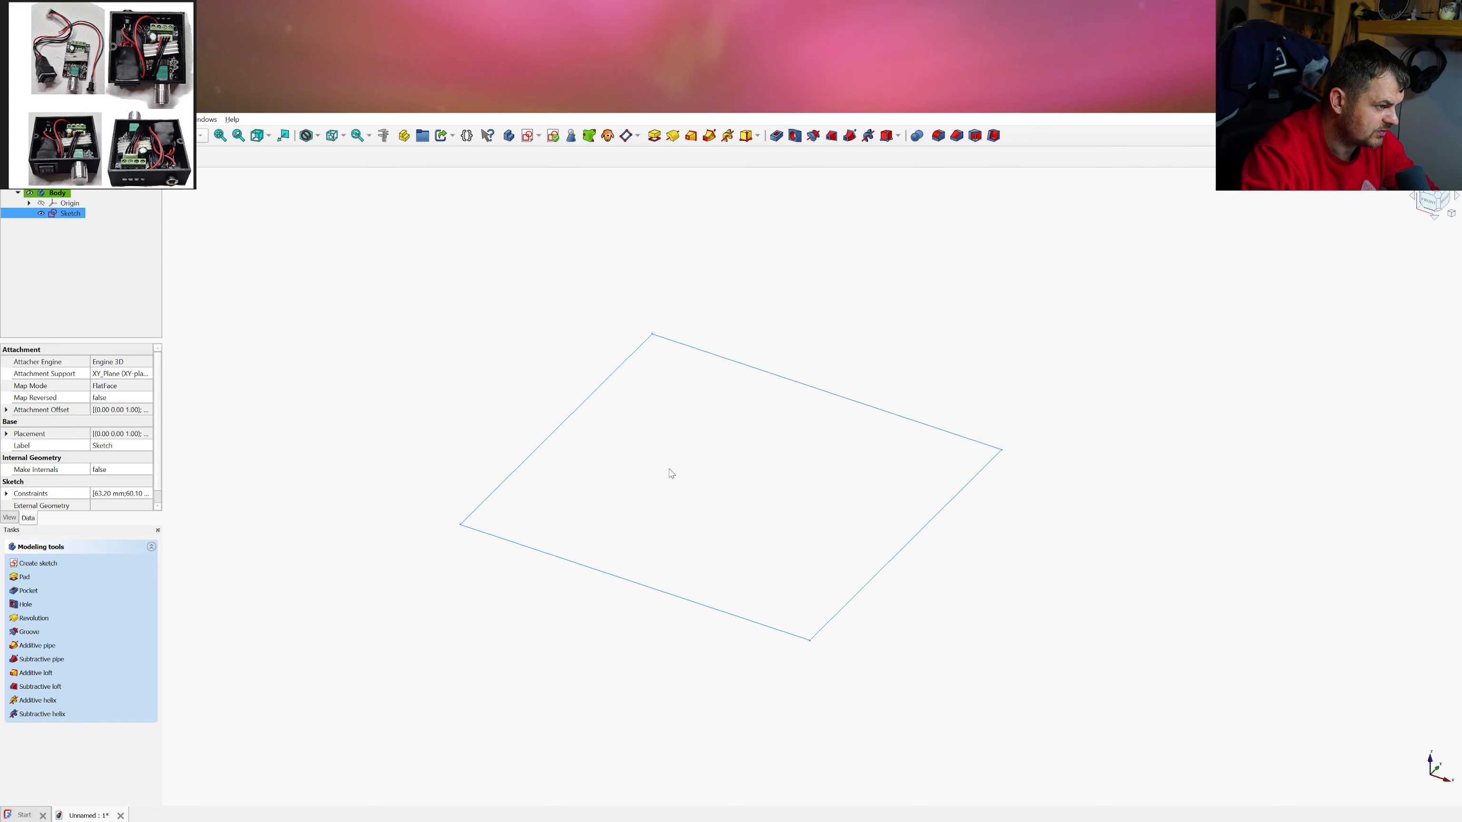
click(653, 137)
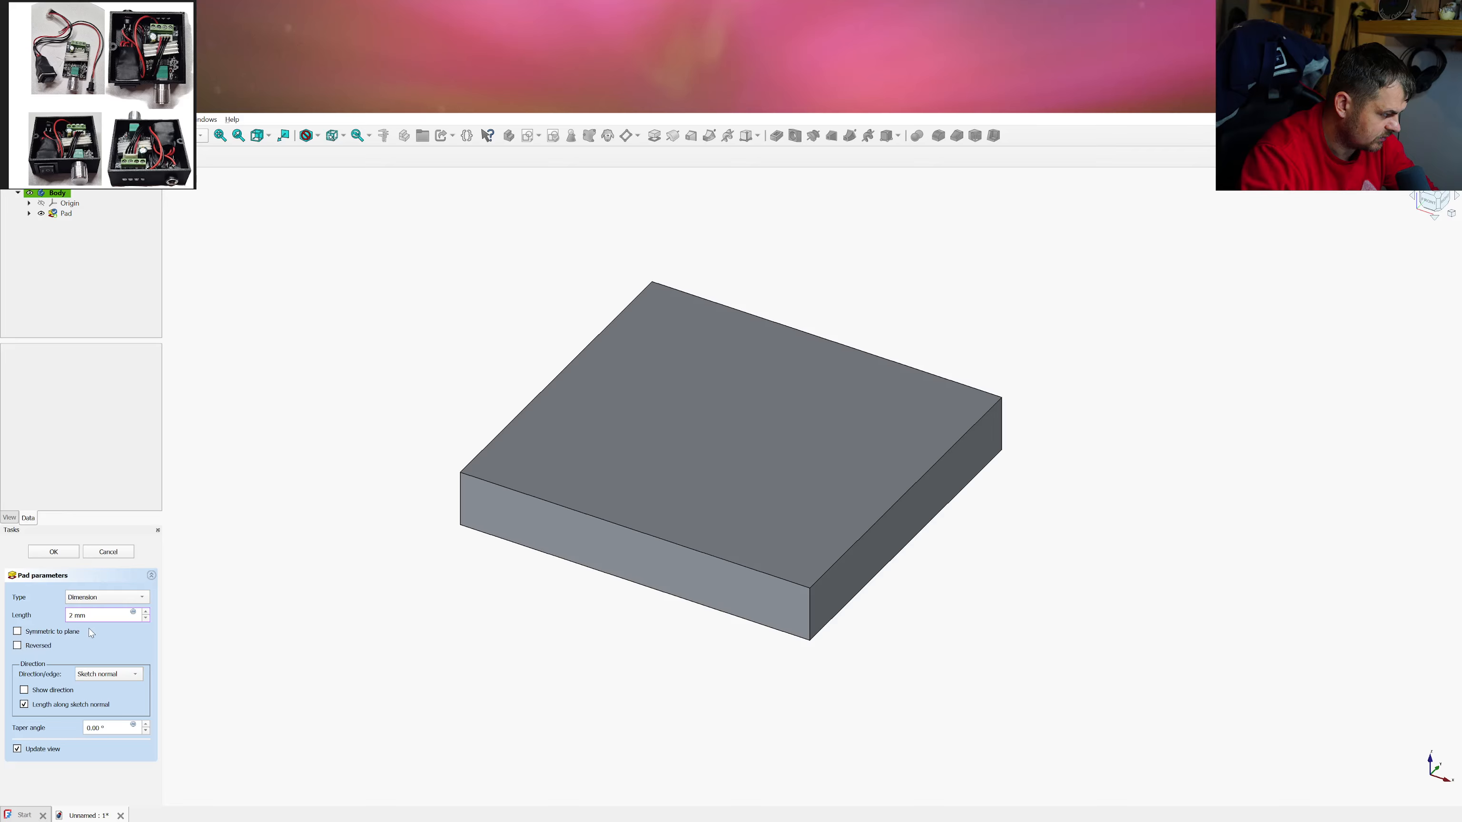
click(62, 553)
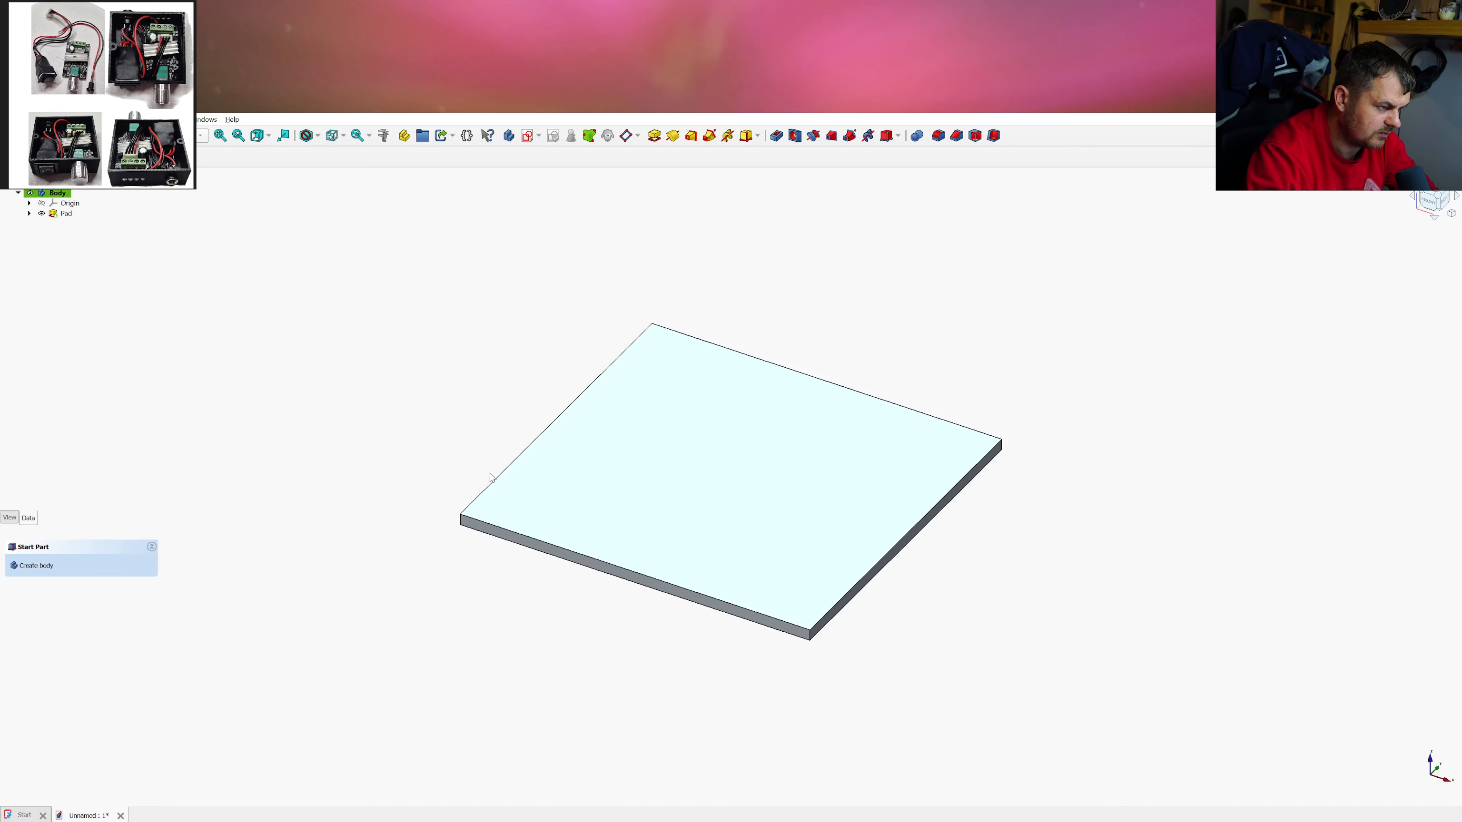
mouse_move(524, 505)
middle_down()
mouse_move(590, 568)
mouse_move(618, 514)
middle_up()
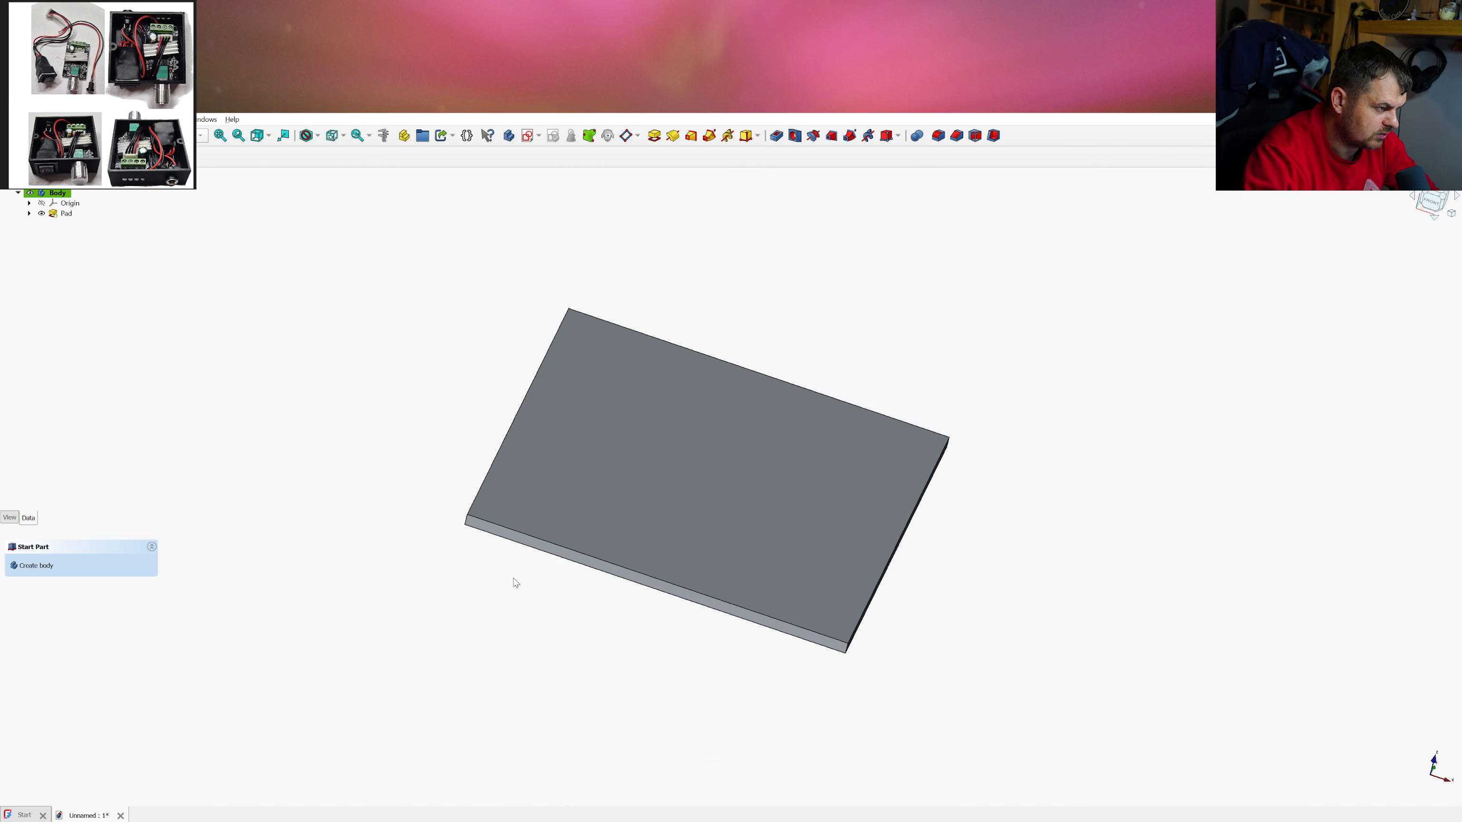
mouse_move(595, 504)
middle_down()
mouse_move(529, 613)
mouse_move(548, 571)
middle_up()
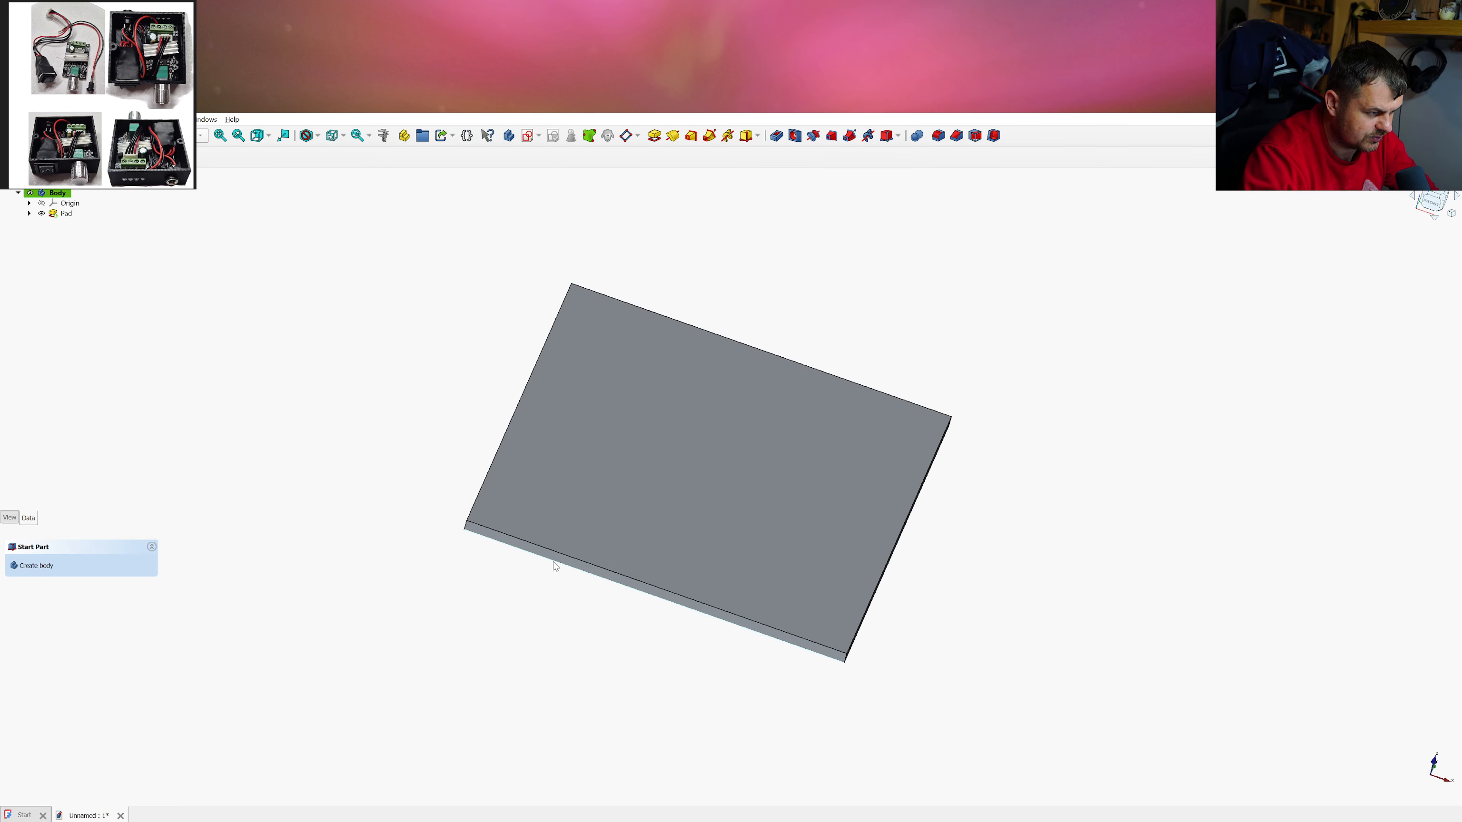
Measure and save the length of the plate's lower front edge, and measure the top face's area without saving it
click(553, 563)
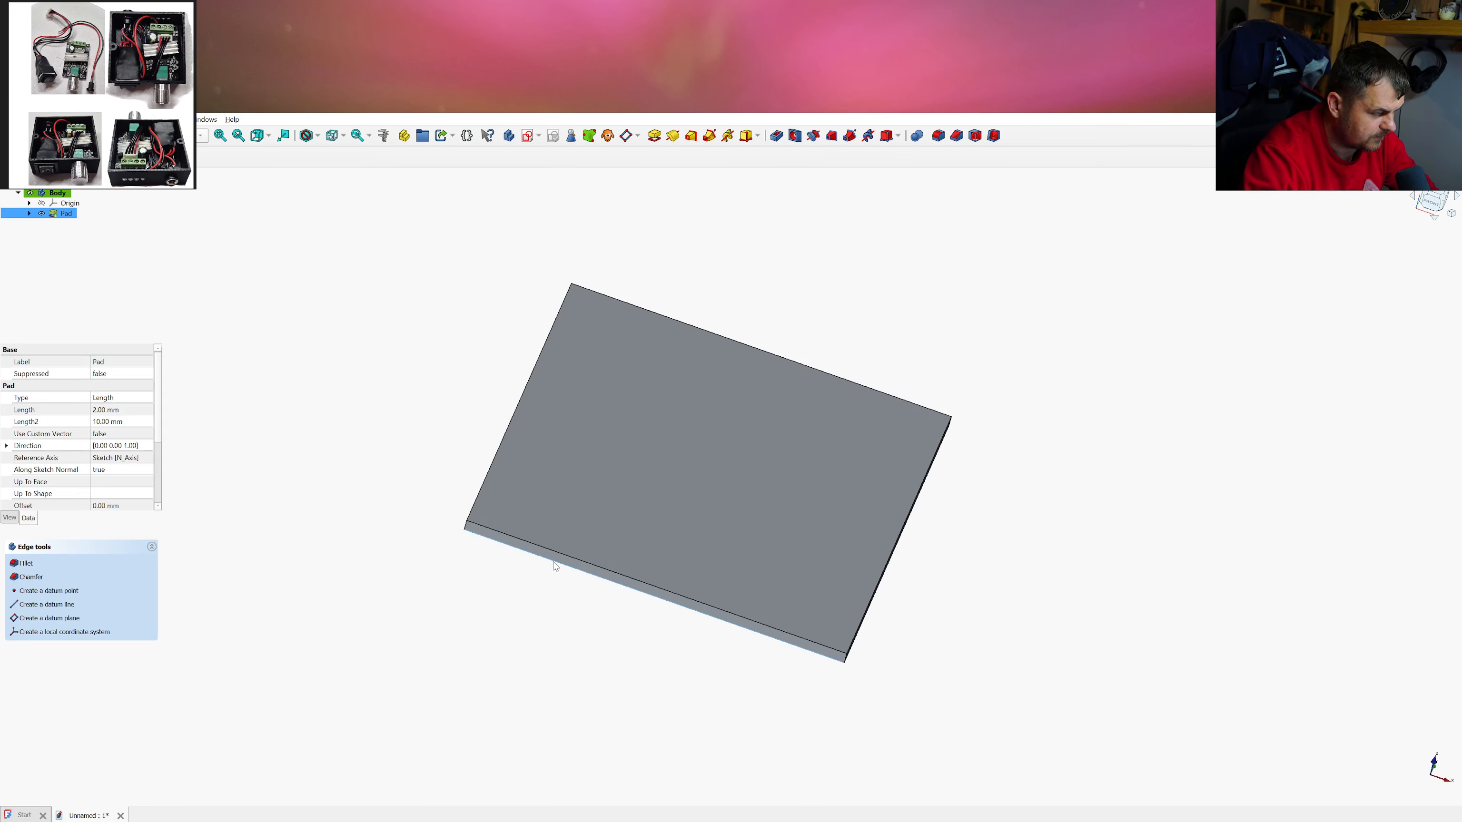
click(525, 570)
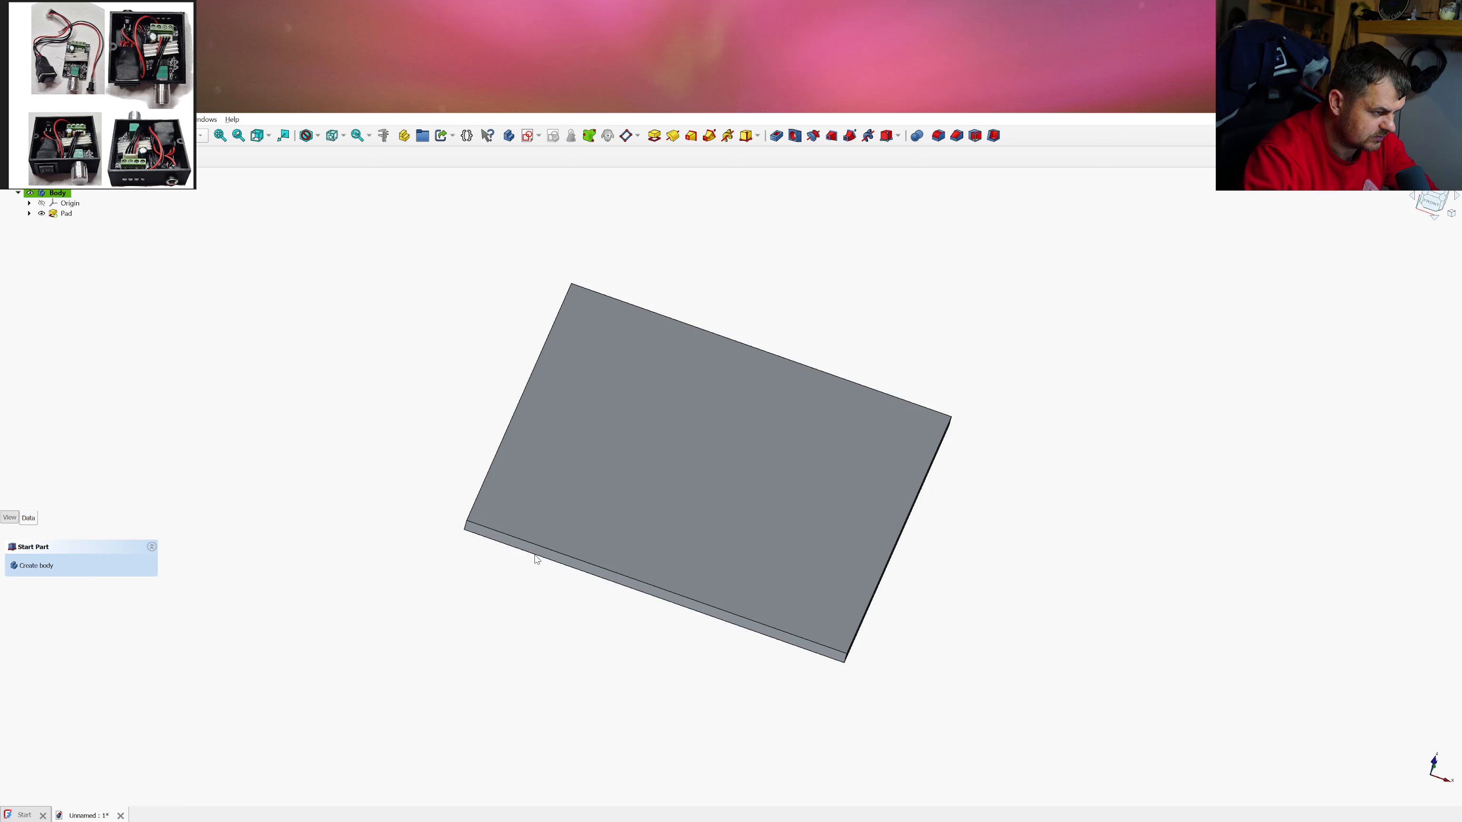
click(535, 556)
click(384, 136)
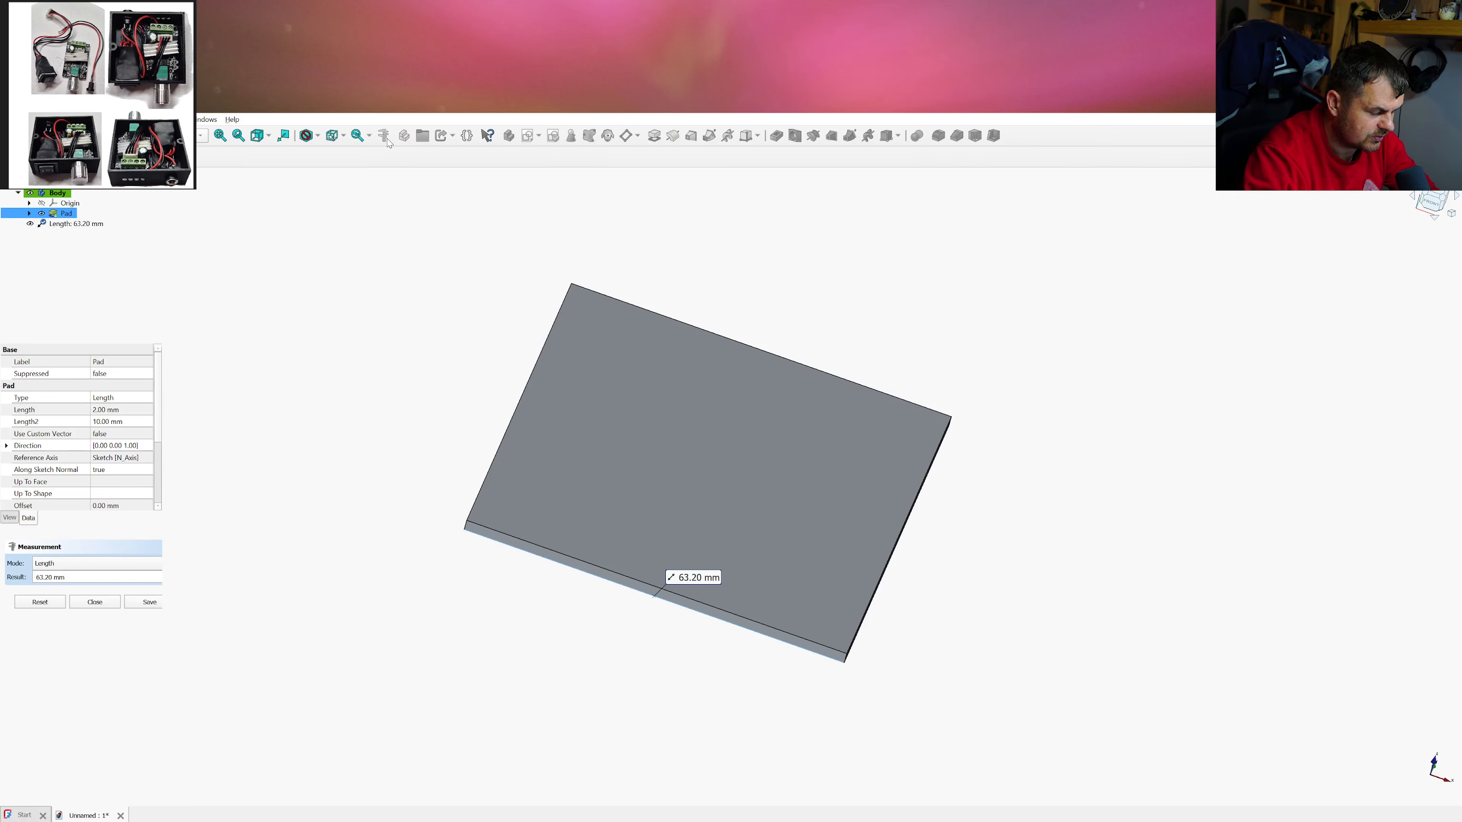
click(146, 602)
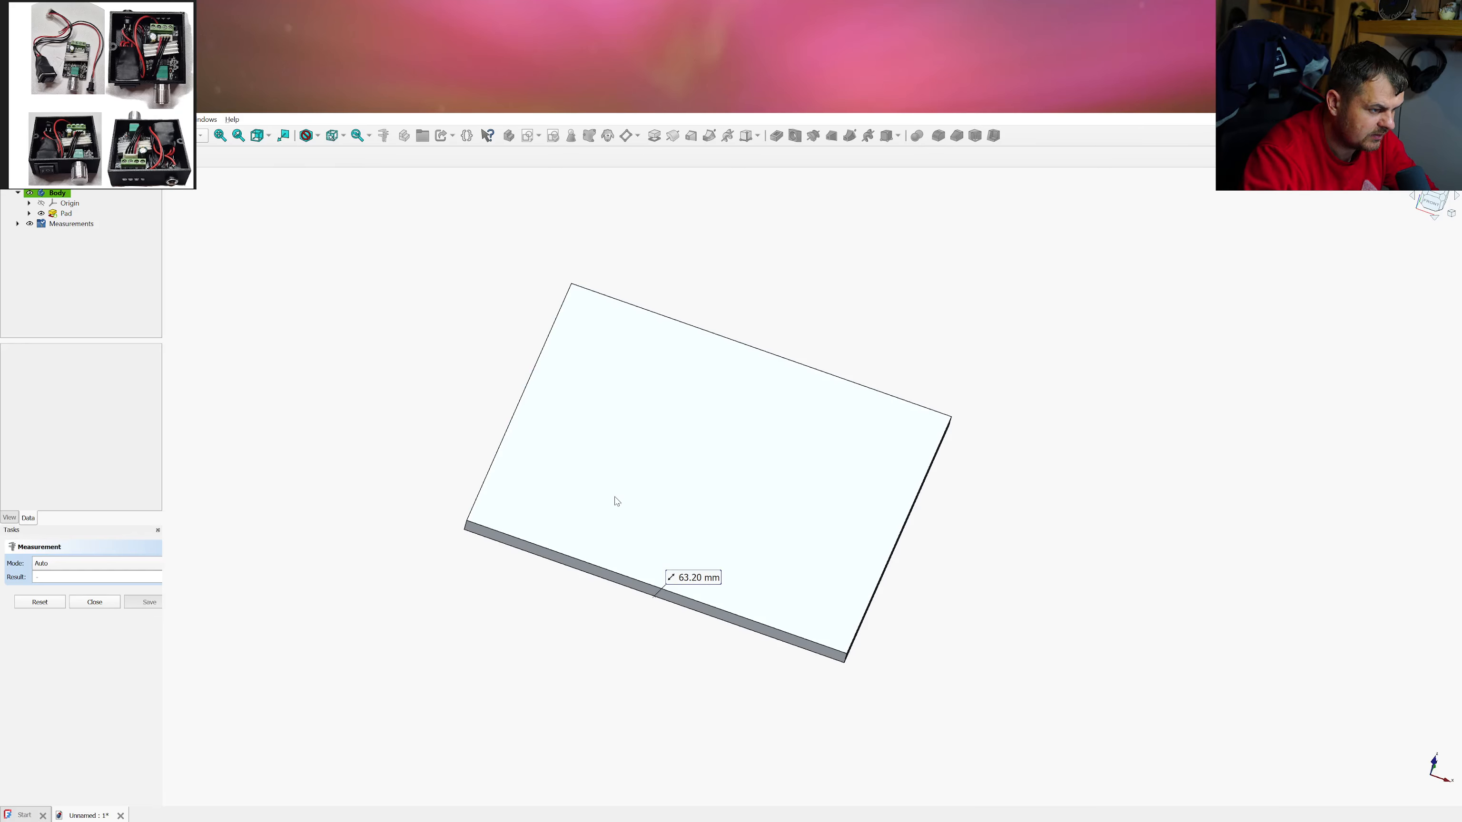
click(633, 381)
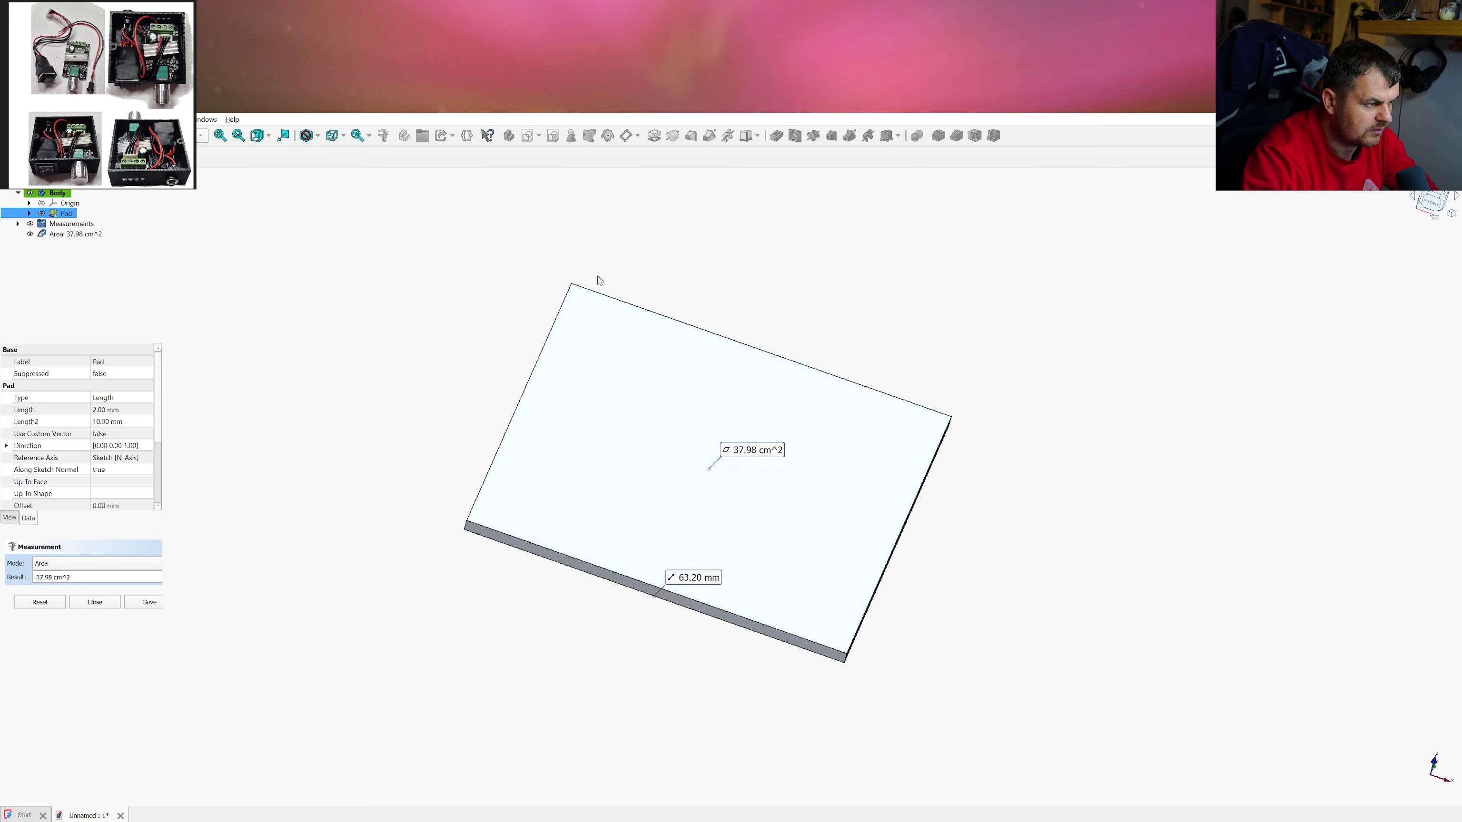
click(114, 602)
click(448, 401)
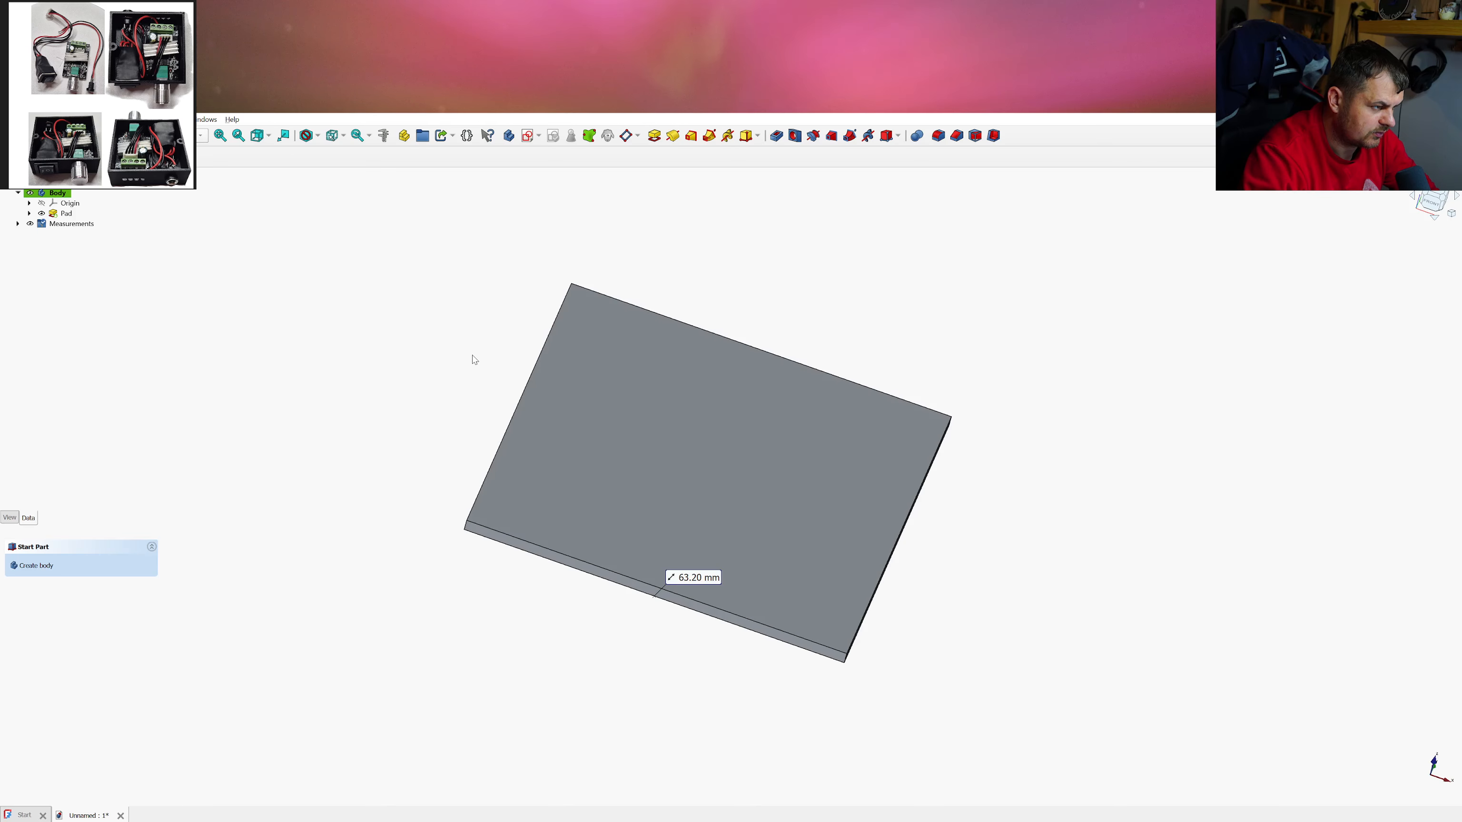
Create a sketch on the plate's top face and project the face's upper and lower edges as external geometry
click(555, 455)
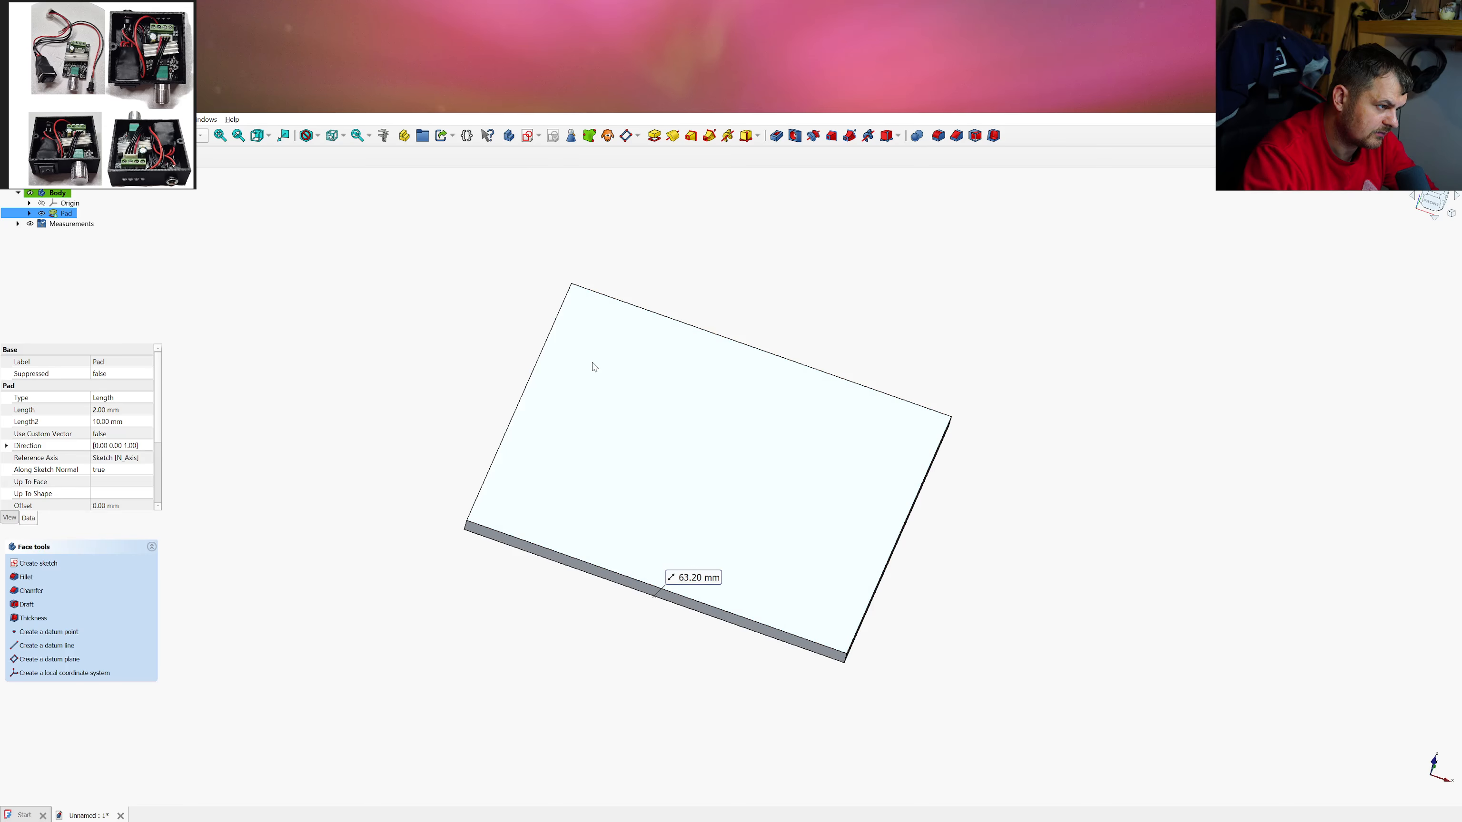
click(525, 141)
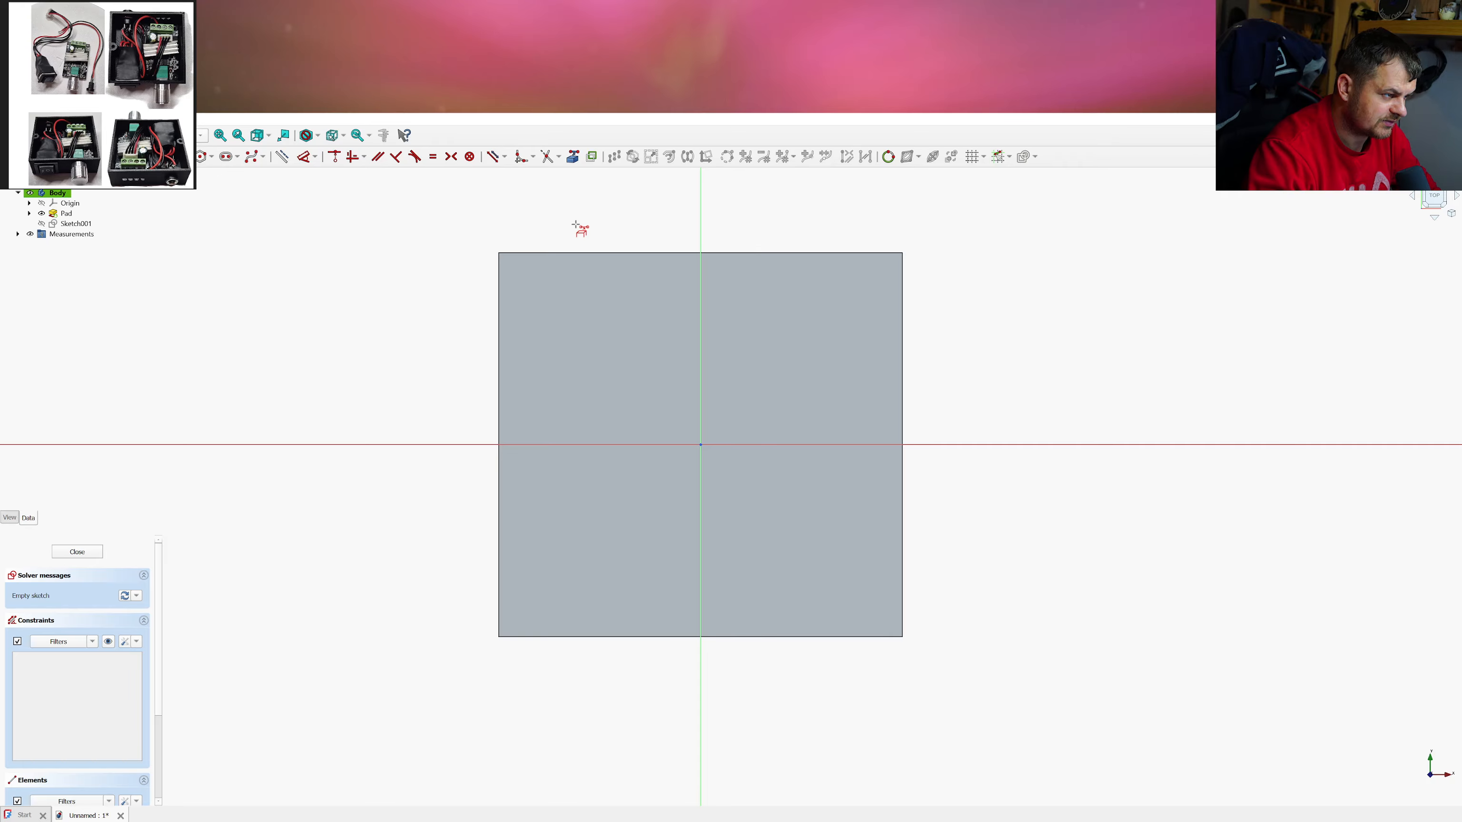
click(575, 161)
click(577, 252)
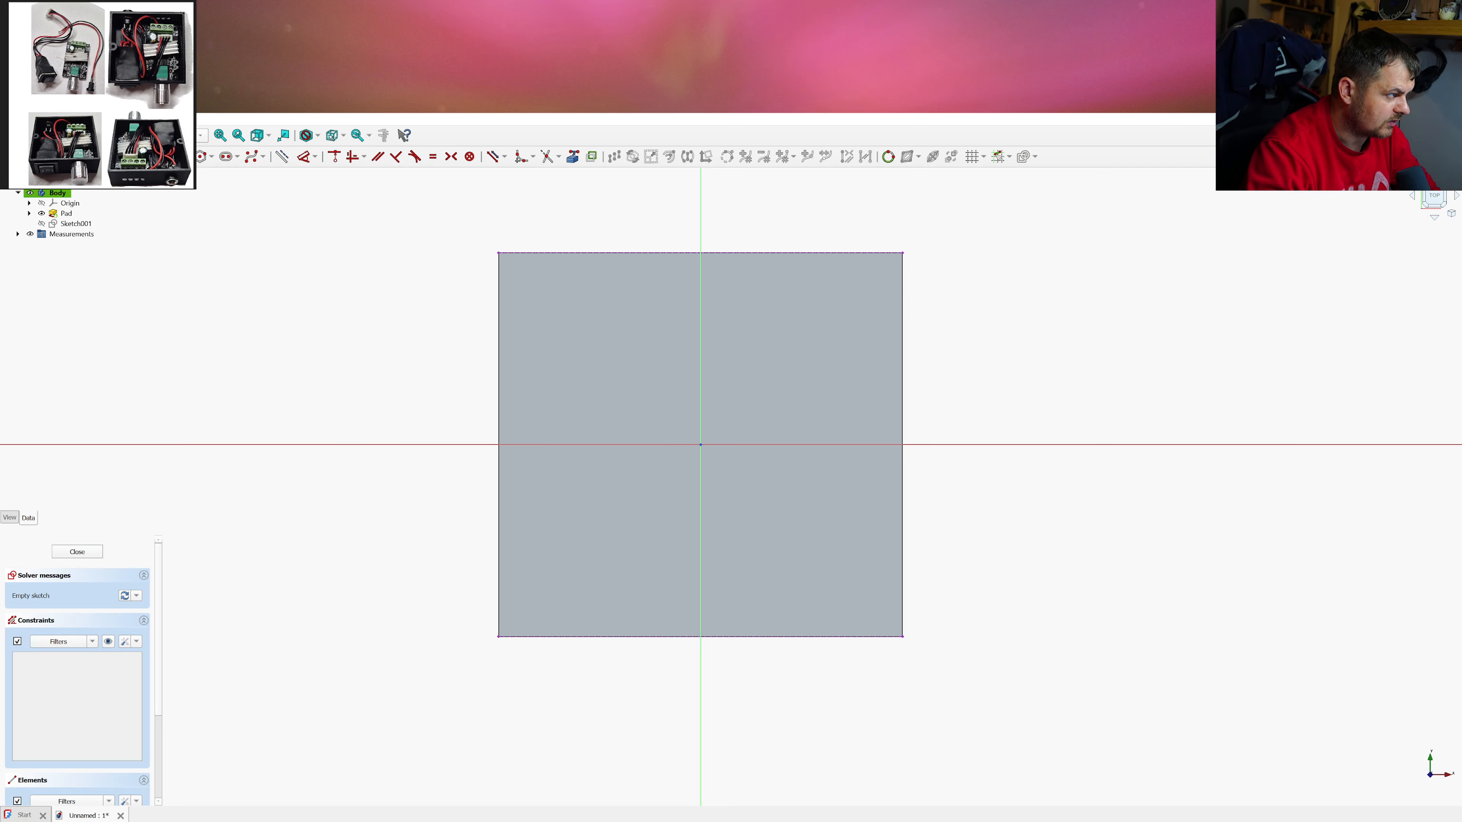
Draw a rectangle from the projected upper-left corner to the opposite lower-right corner, matching the plate's outline
key(g)
key(r)
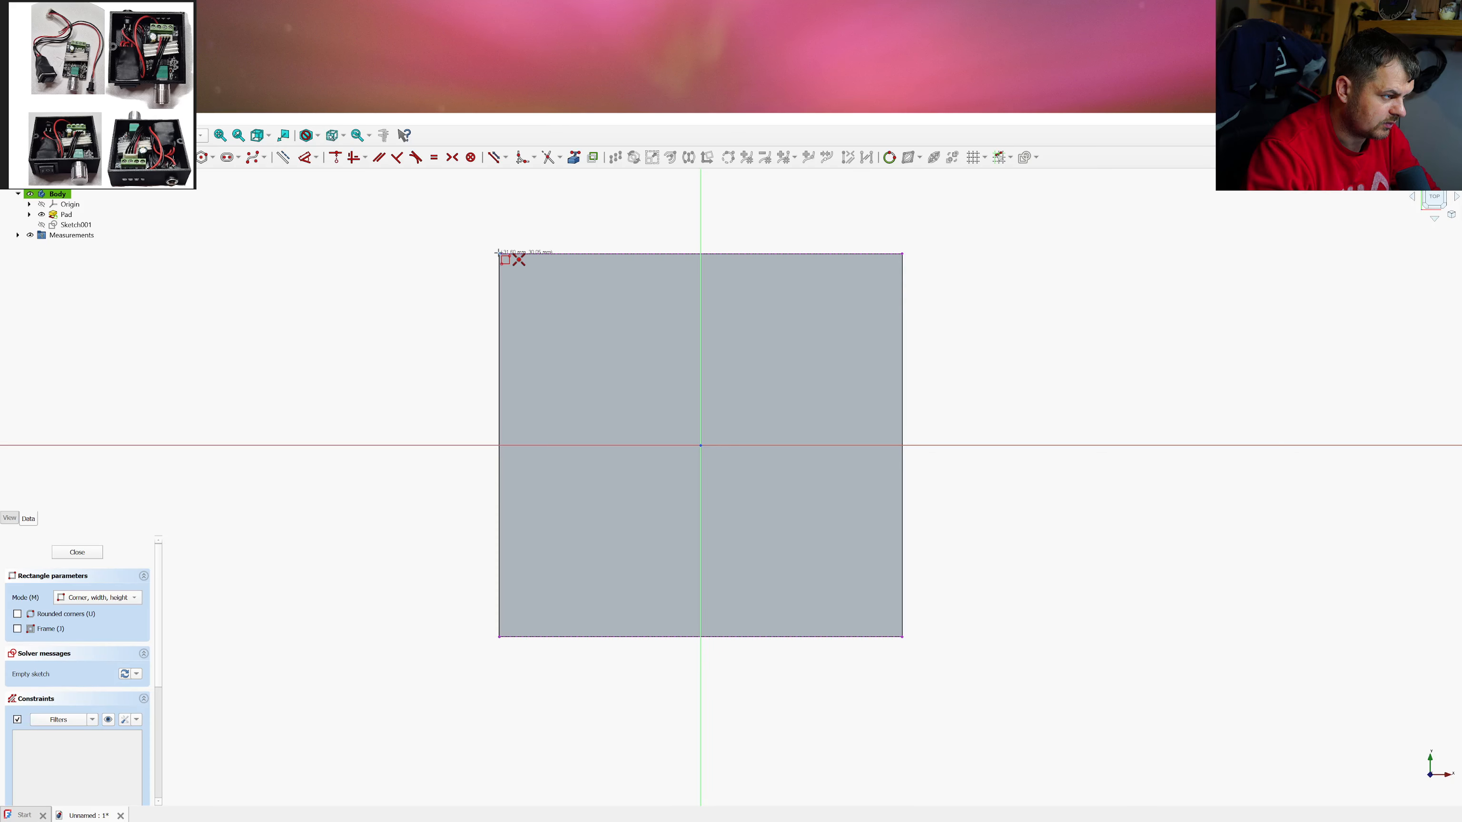
click(500, 253)
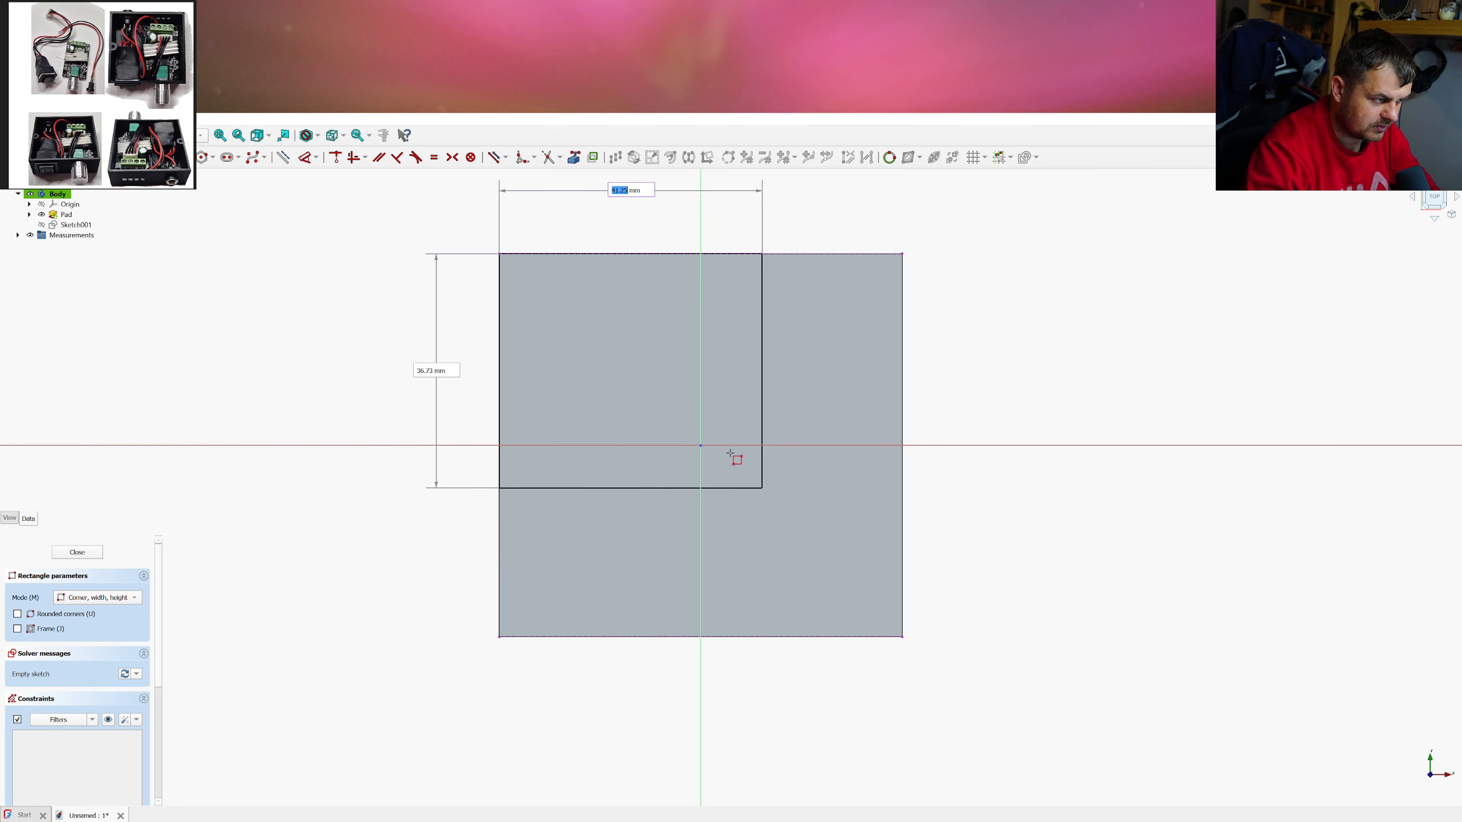
key(Escape)
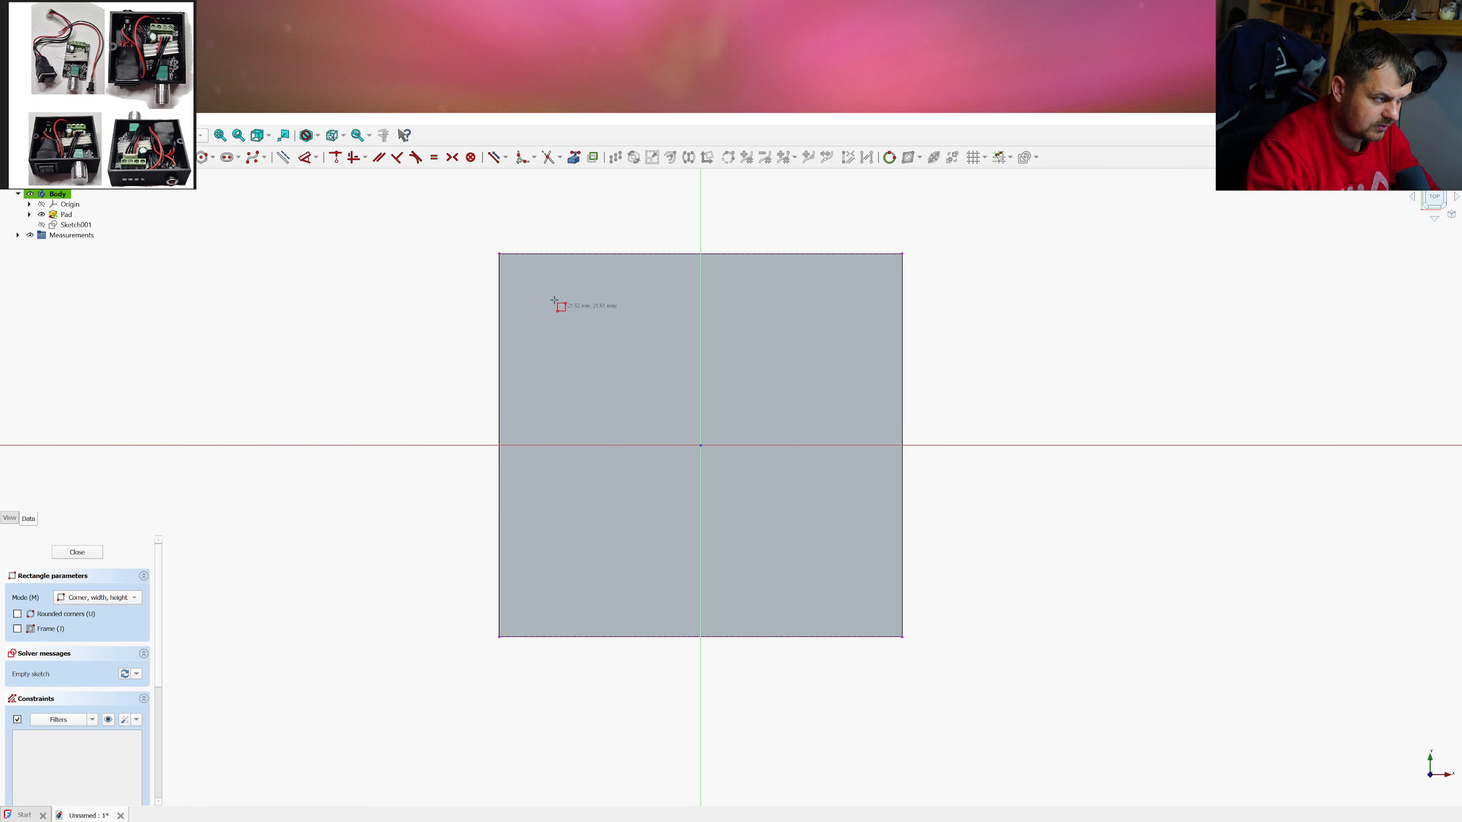
click(499, 253)
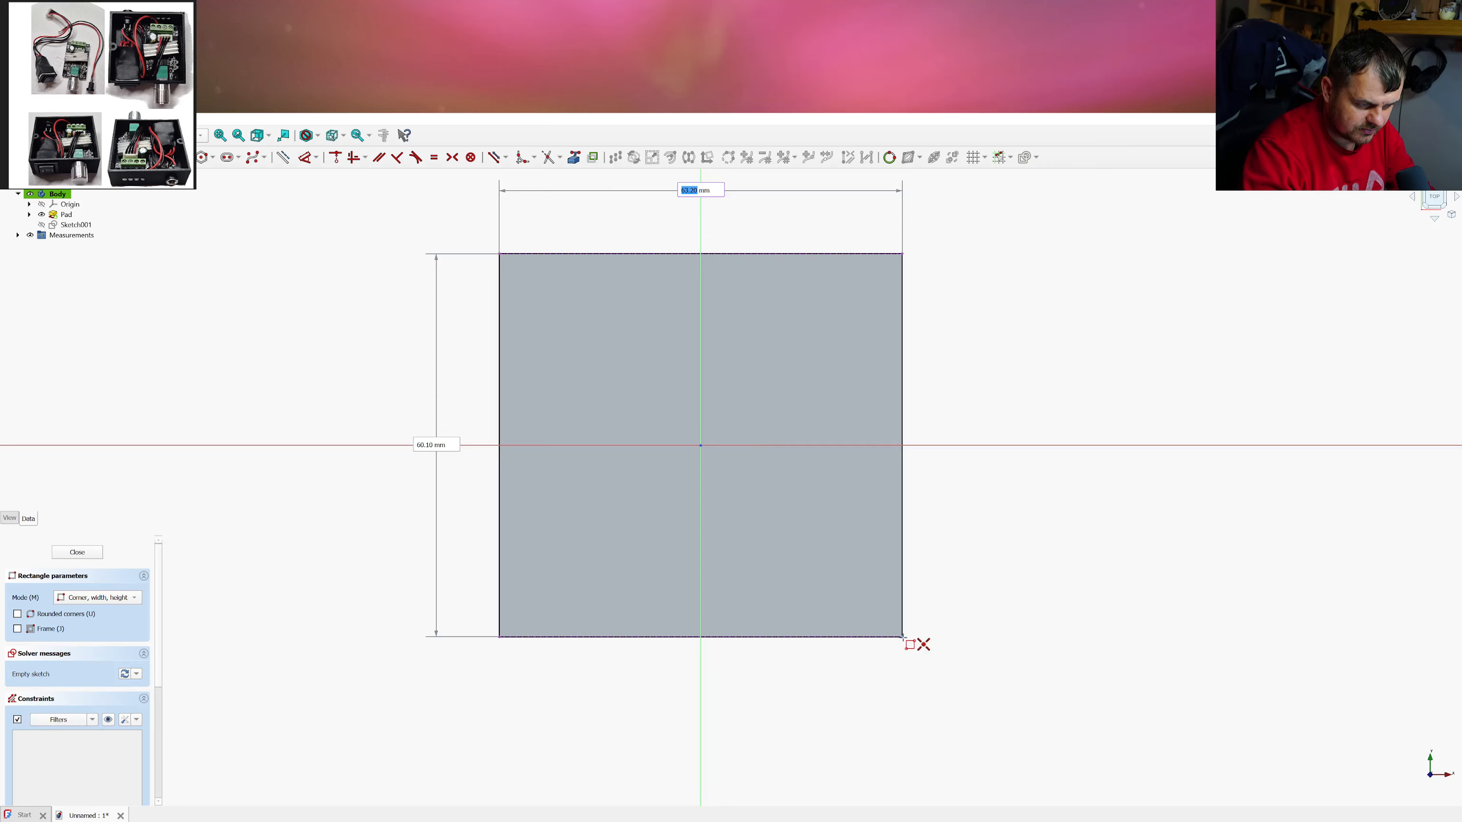
click(903, 637)
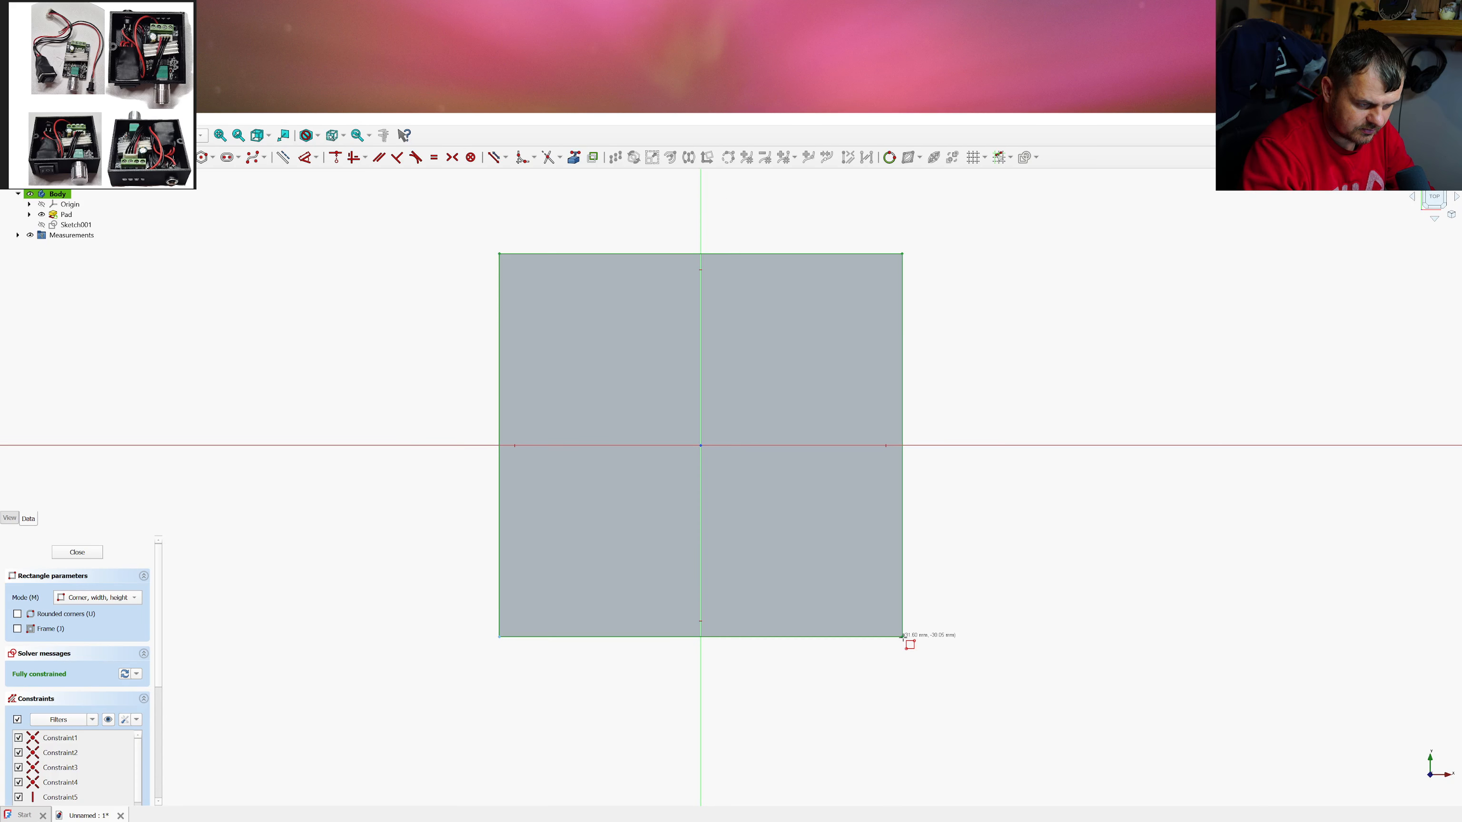
Draw a second, slightly smaller rectangle just inside the outline, leaving a narrow gap on all four sides
click(509, 262)
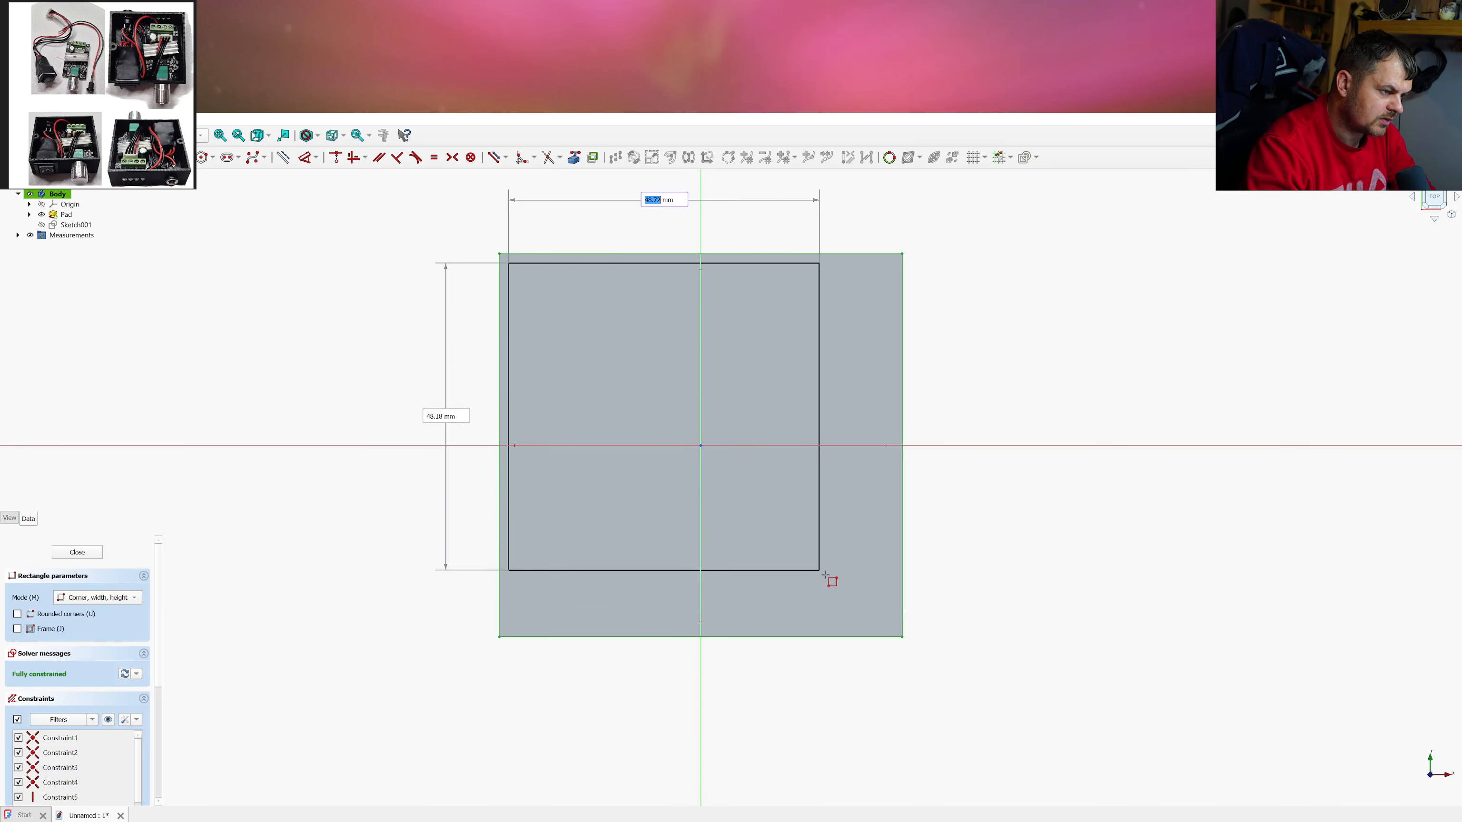
click(896, 629)
key(Escape)
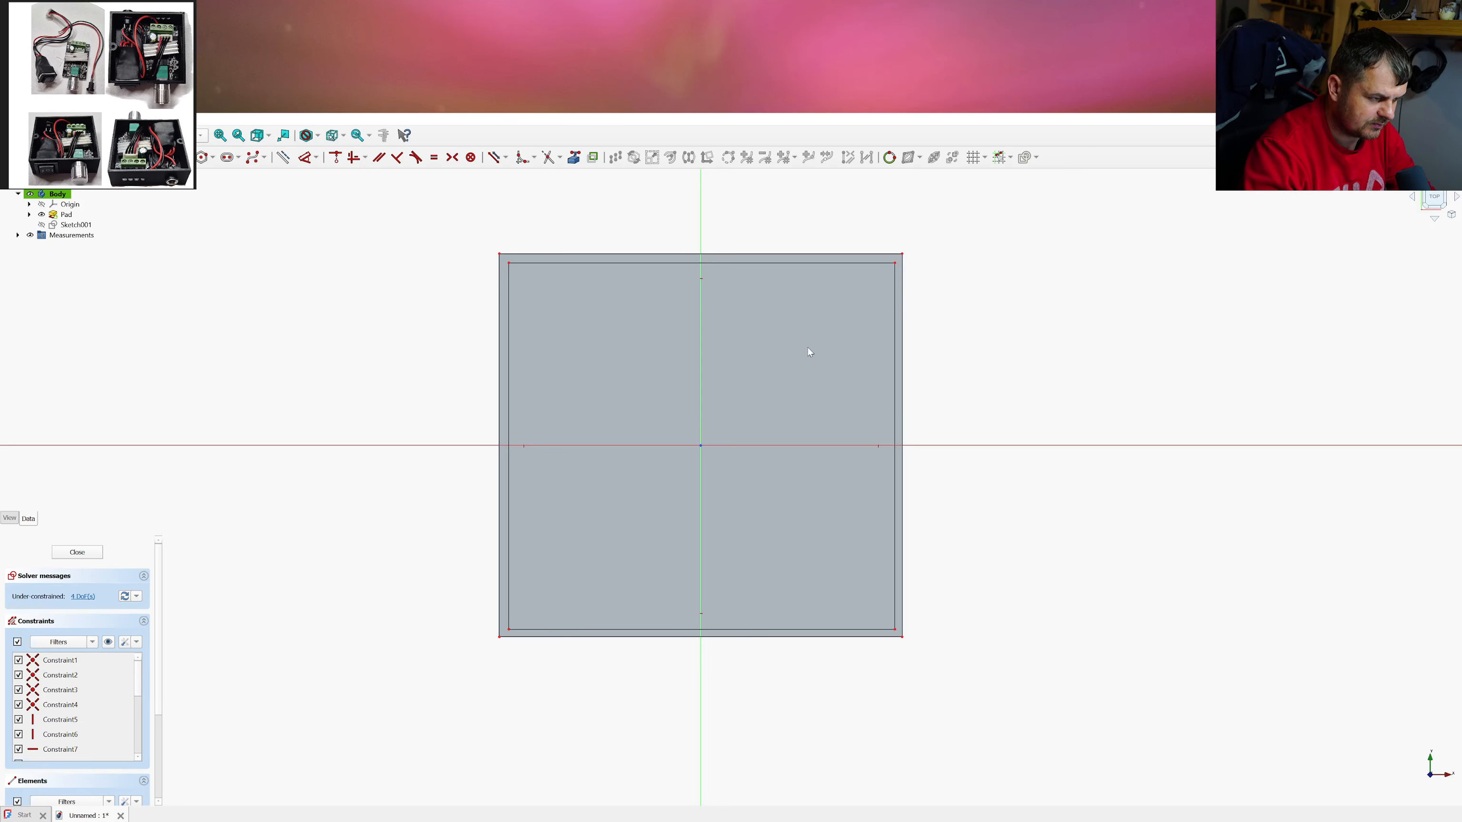
Constrain the horizontal distance between the upper-right corners of both rectangles to 2 mm and move the dimension label clear
click(902, 253)
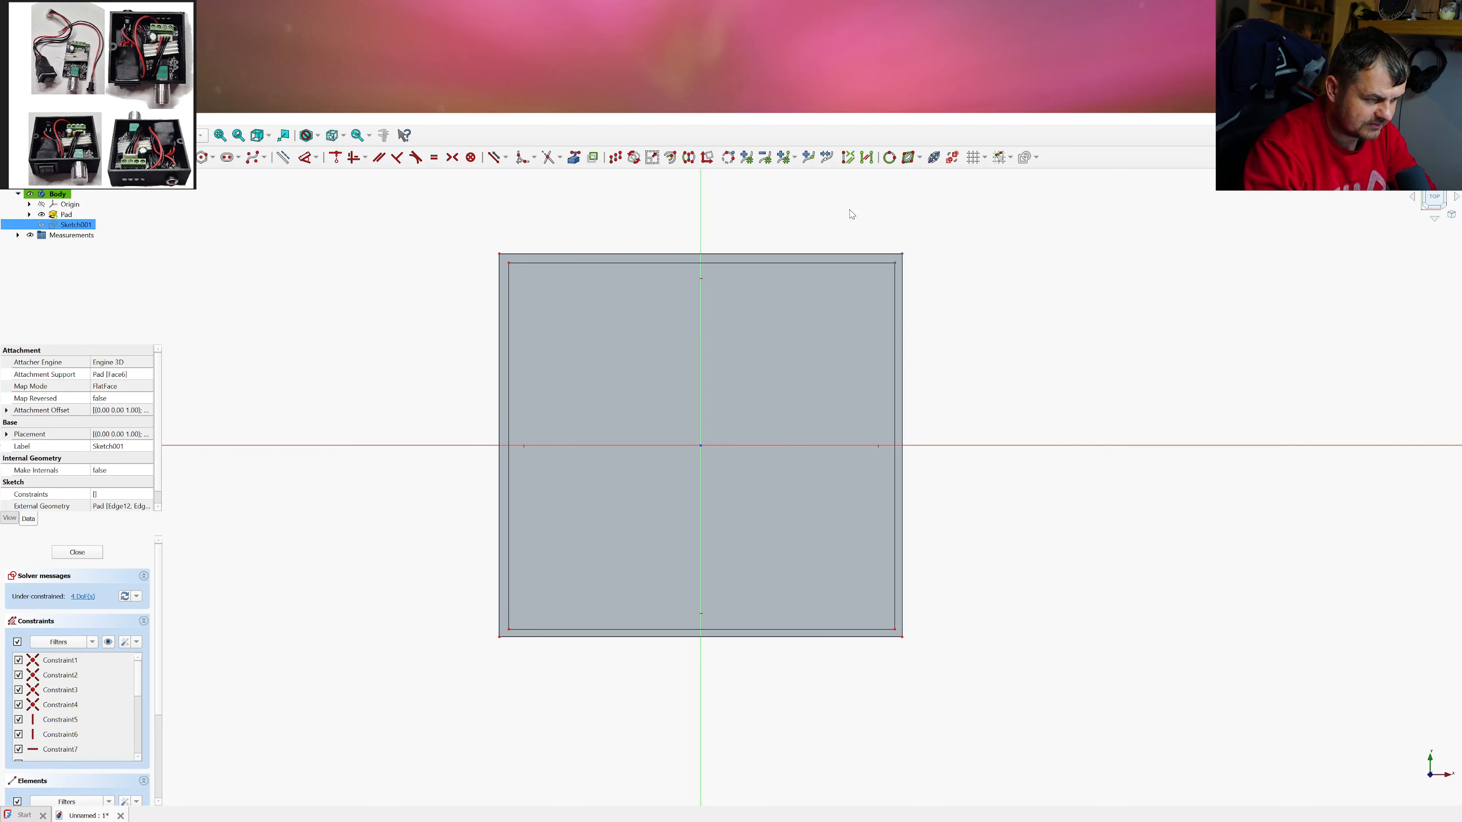
key(l)
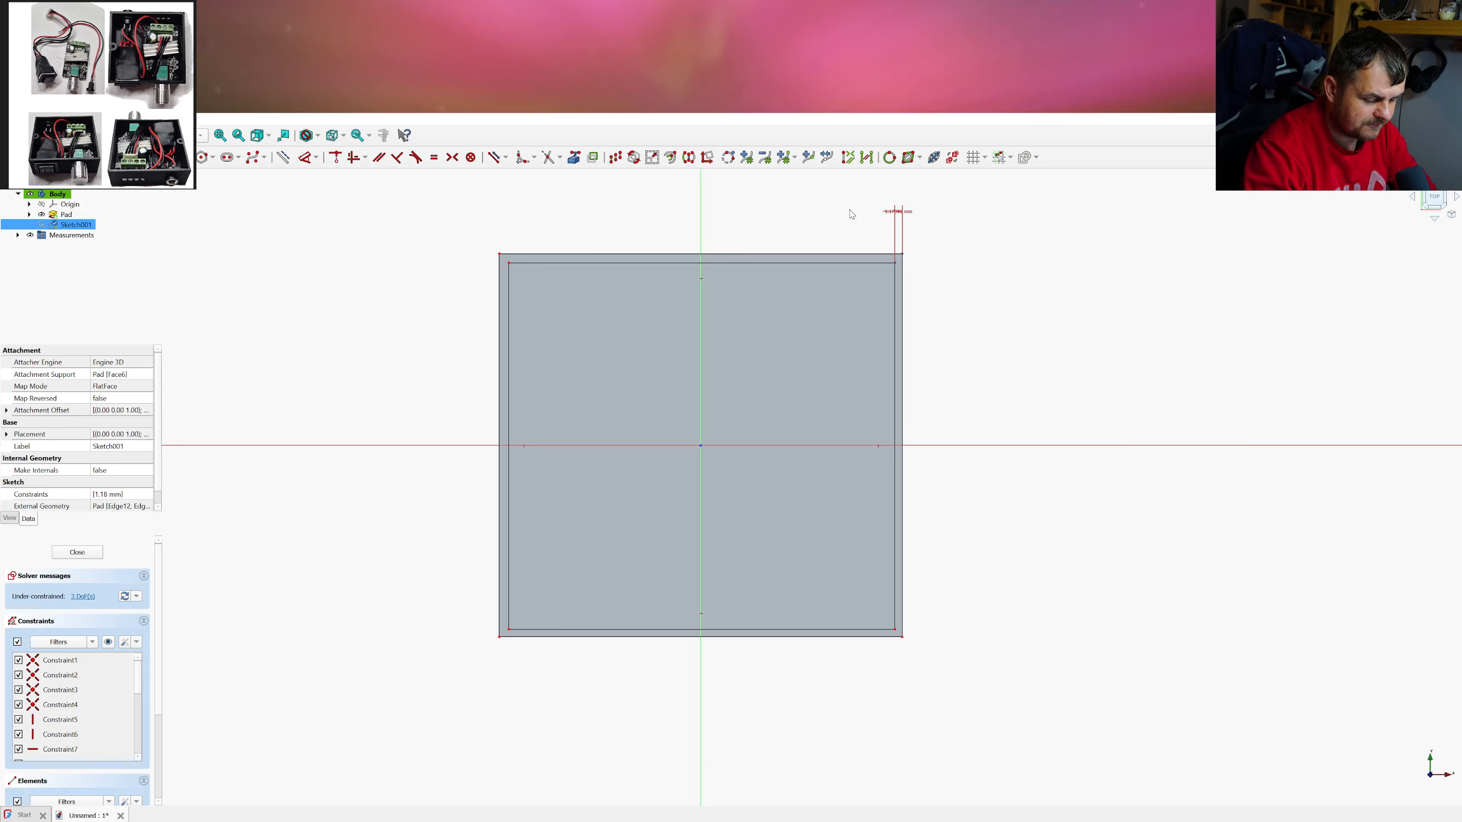
text(2)
key(Return)
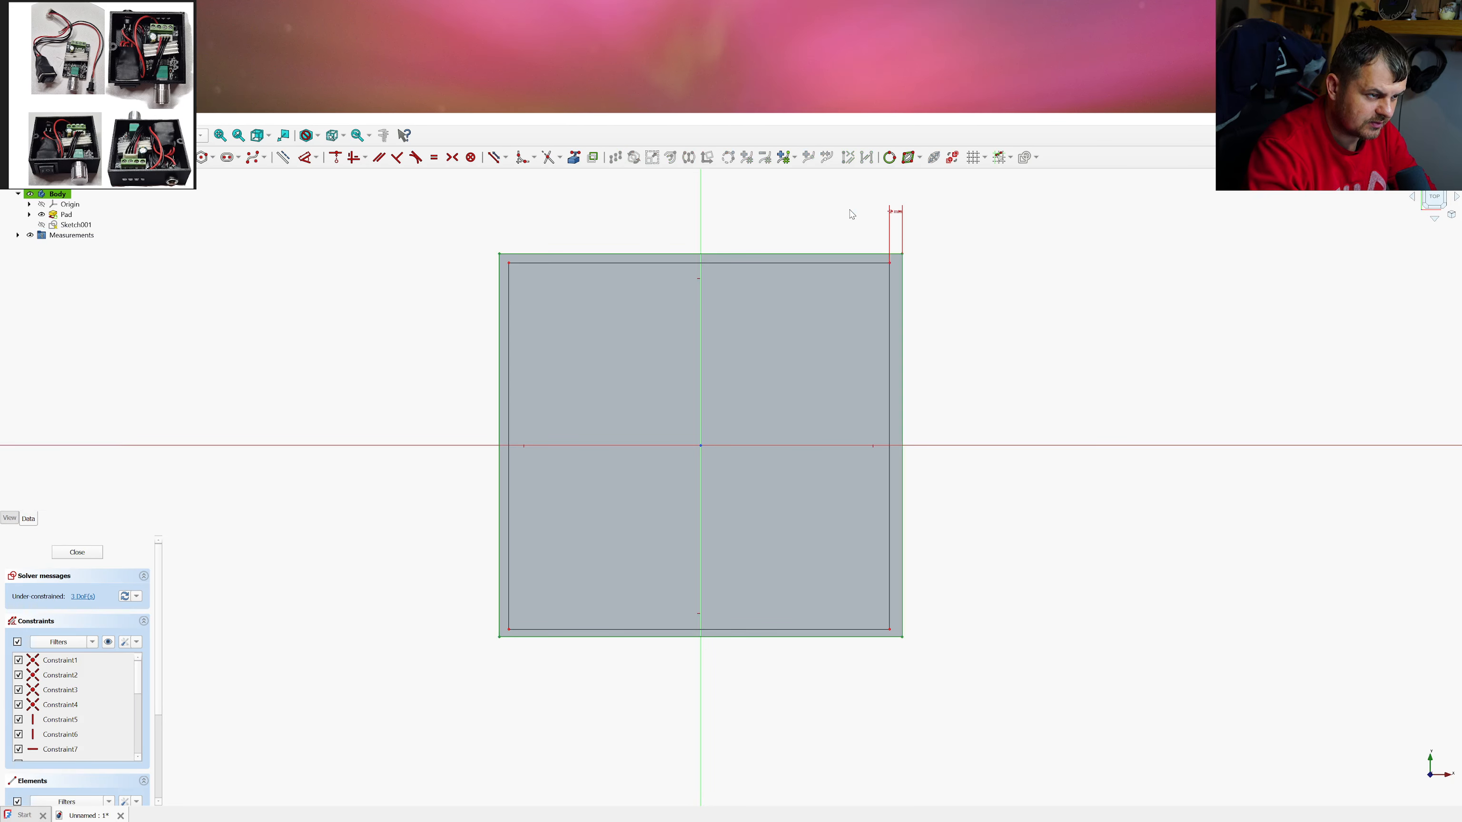
drag(899, 218, 921, 219)
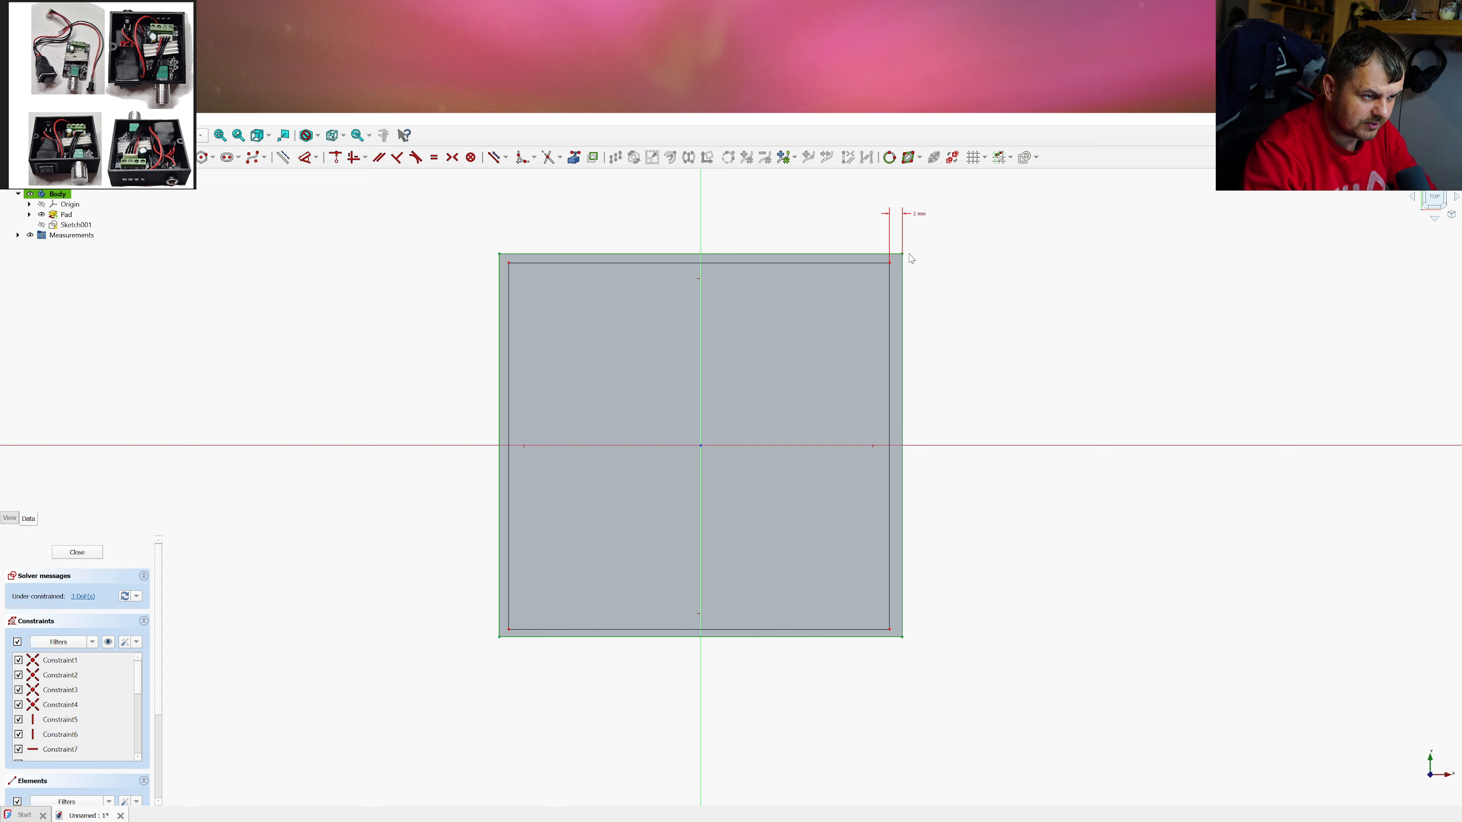
Constrain the vertical distance between the upper-right corners to 2 mm and place its dimension outside the outline
click(904, 255)
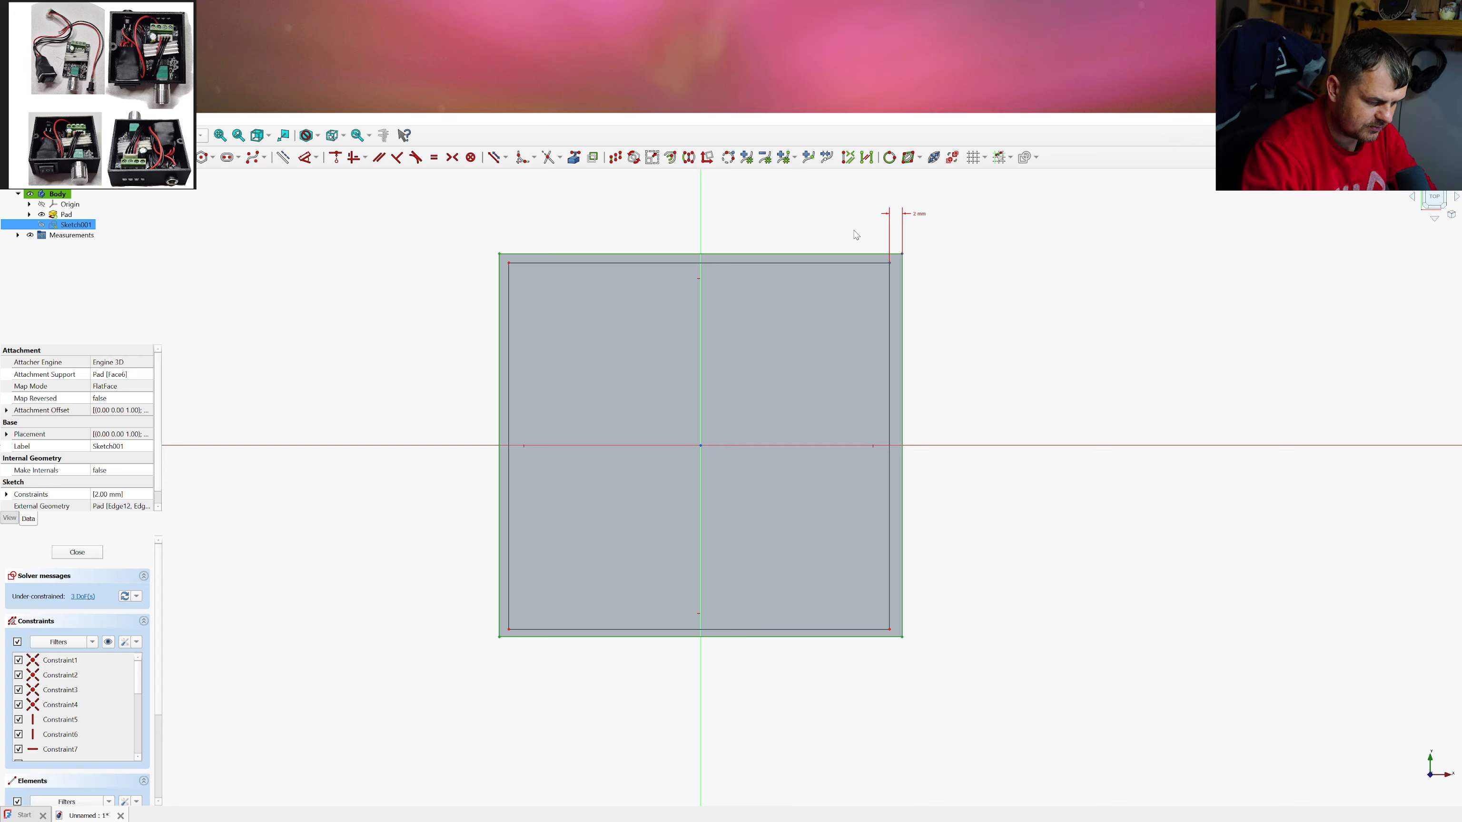
key(i)
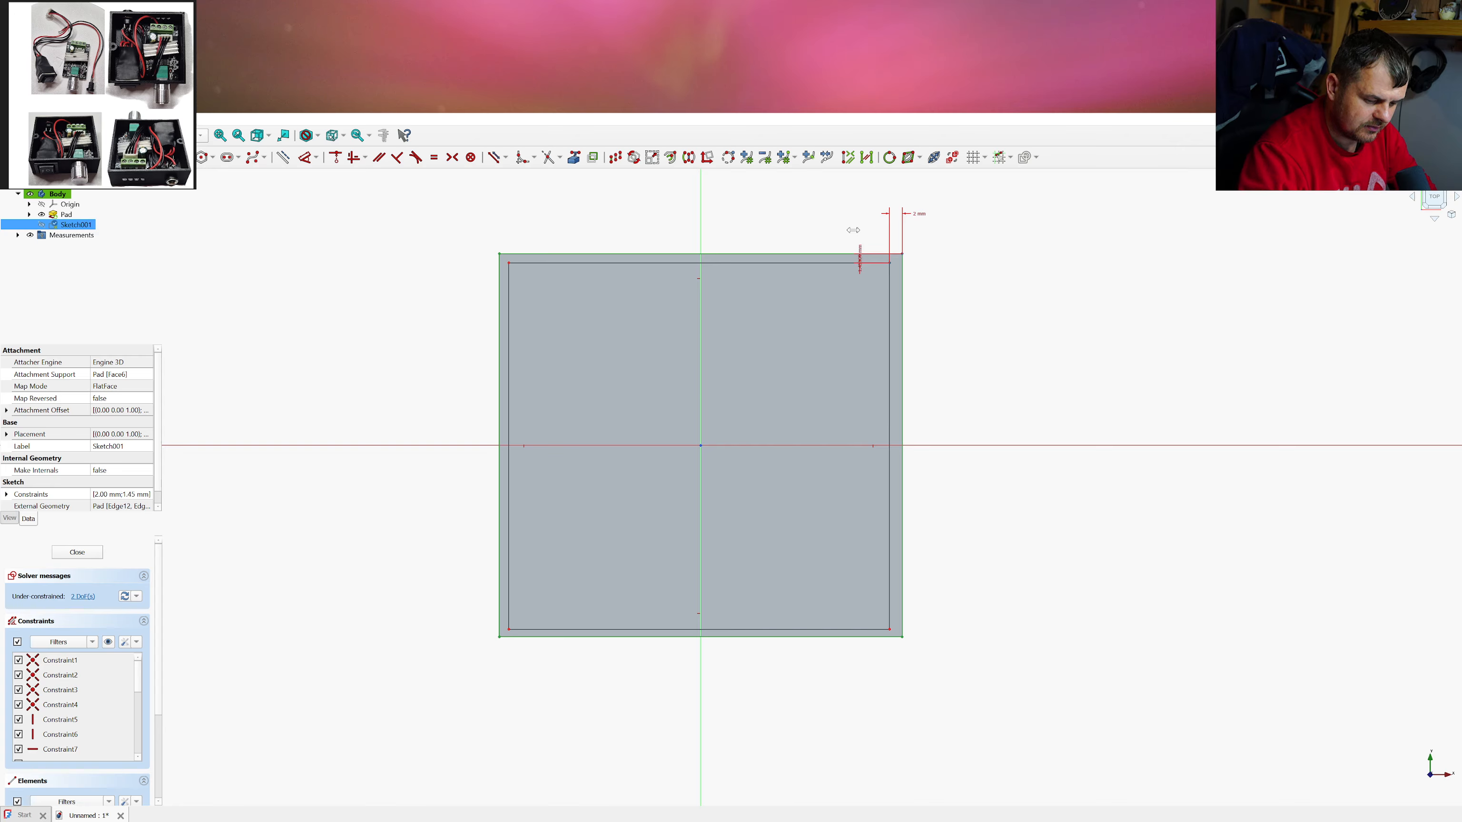
text(2)
key(Return)
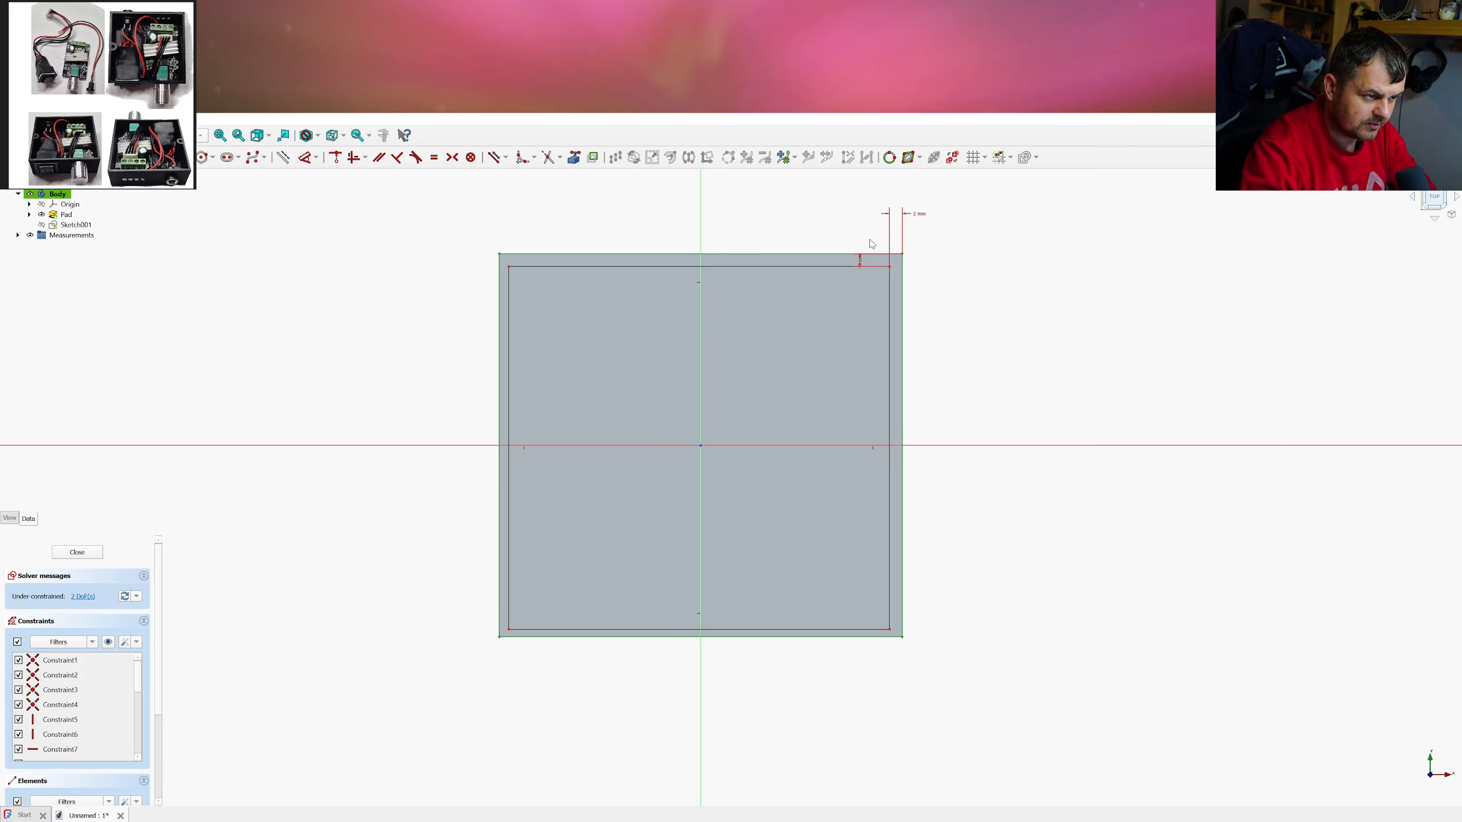
drag(859, 261, 928, 294)
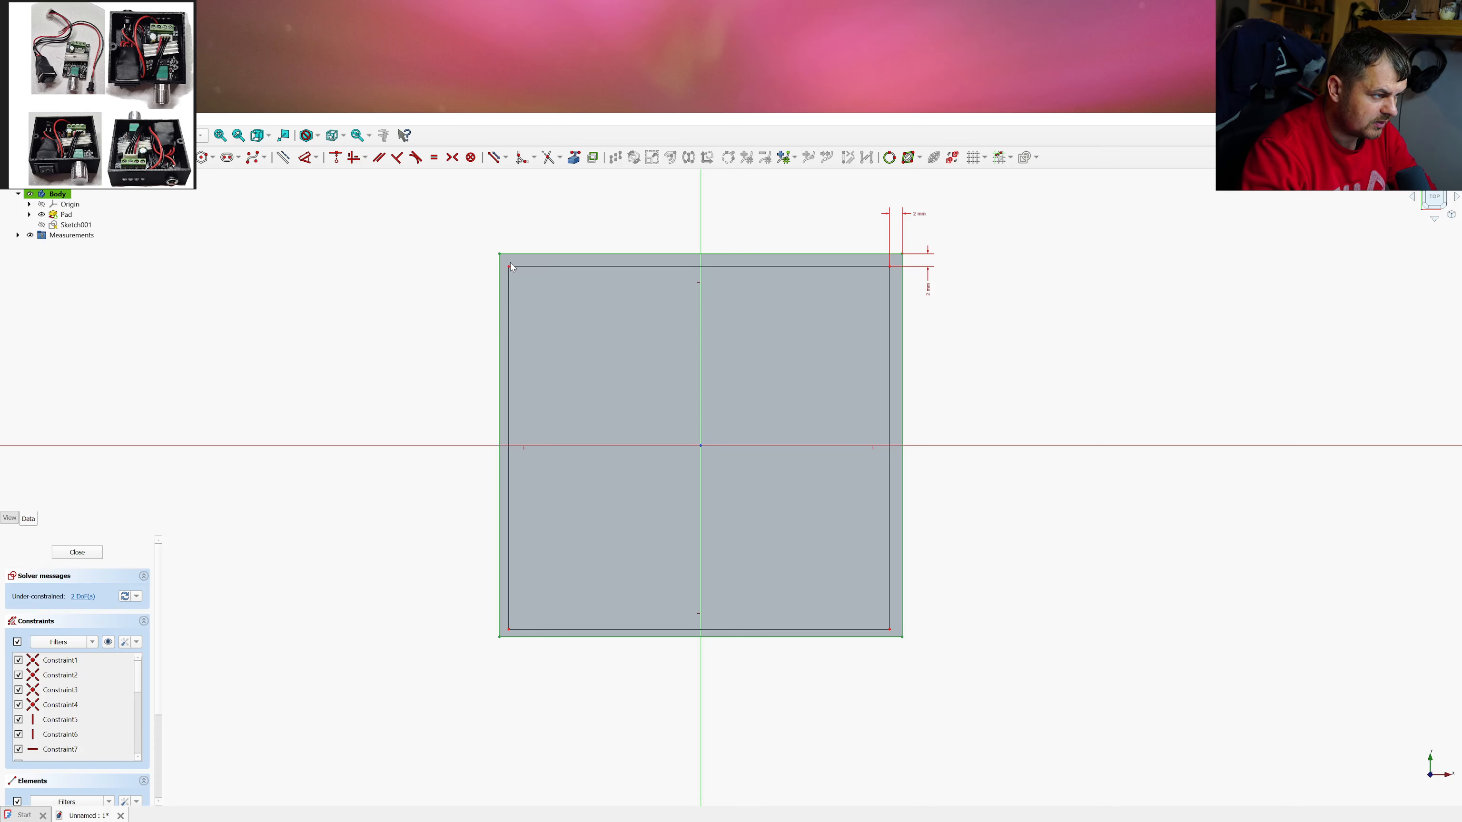
Constrain the horizontal distance between the upper-left corners of both rectangles to 2 mm and move its dimension label outside
click(500, 254)
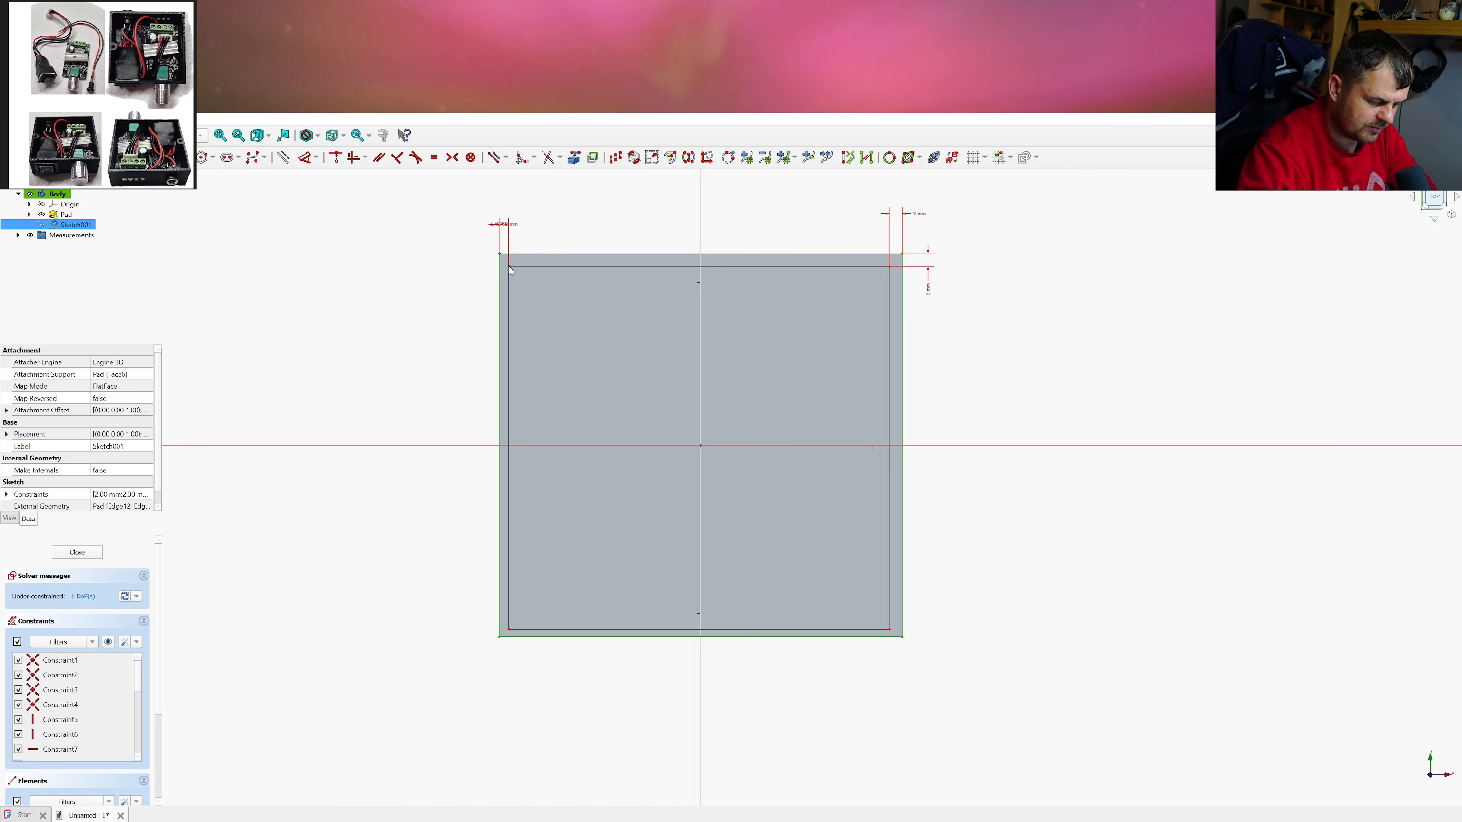
text(2)
key(Return)
drag(511, 235, 471, 242)
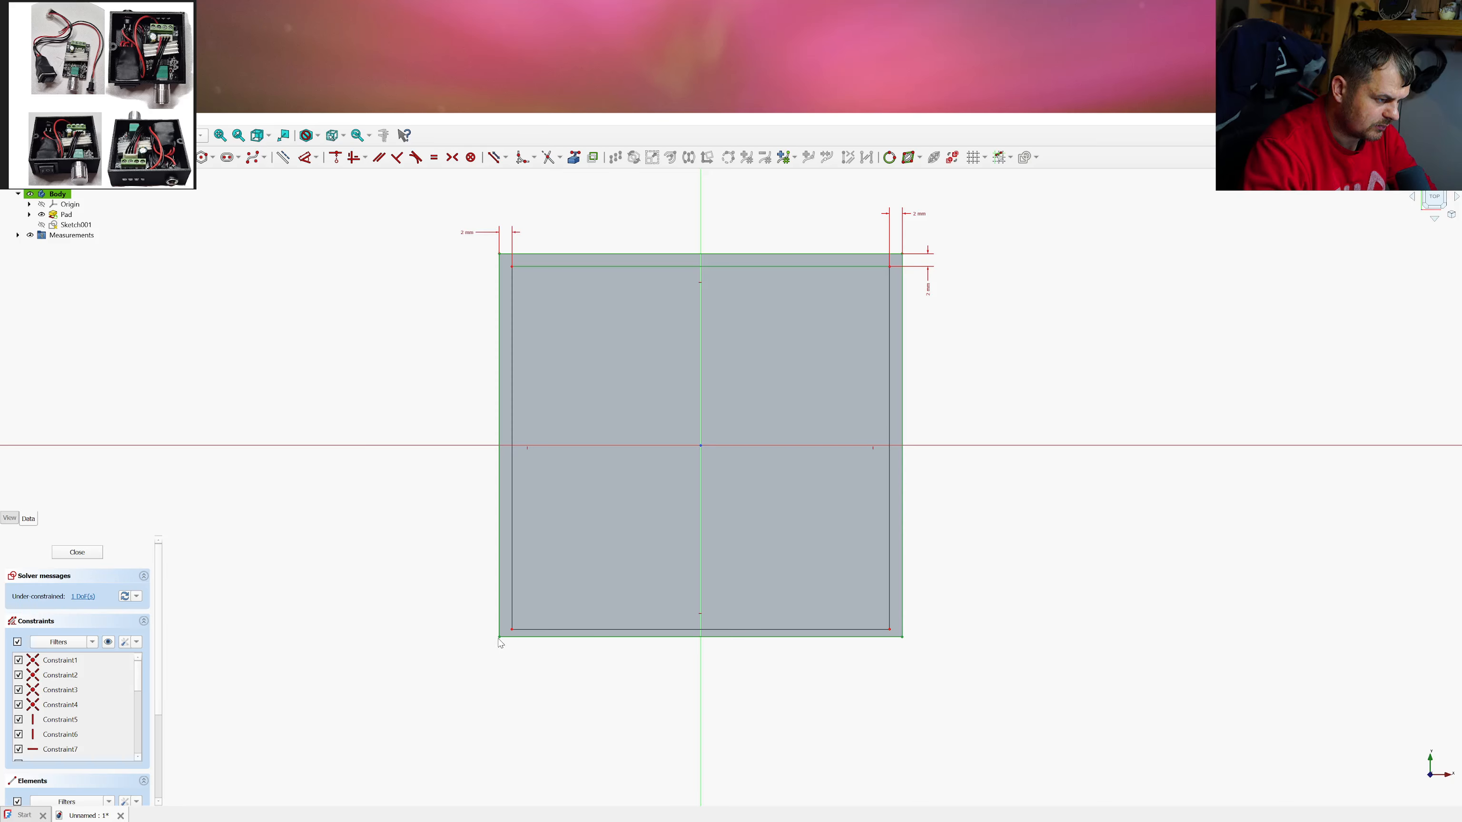
Constrain the vertical distance between the lower-left corners to 2 mm and finish the sketch
click(512, 630)
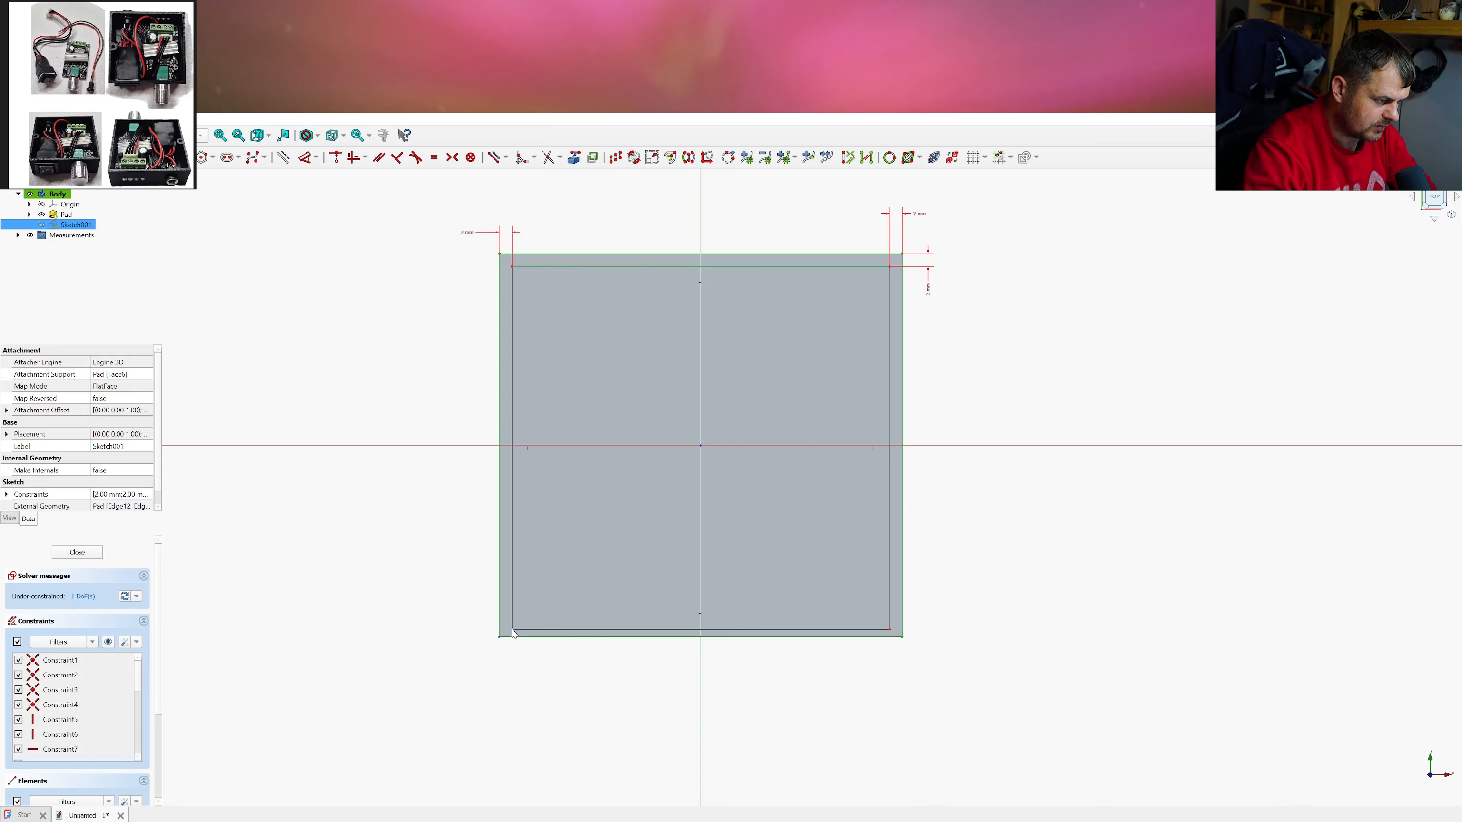
key(i)
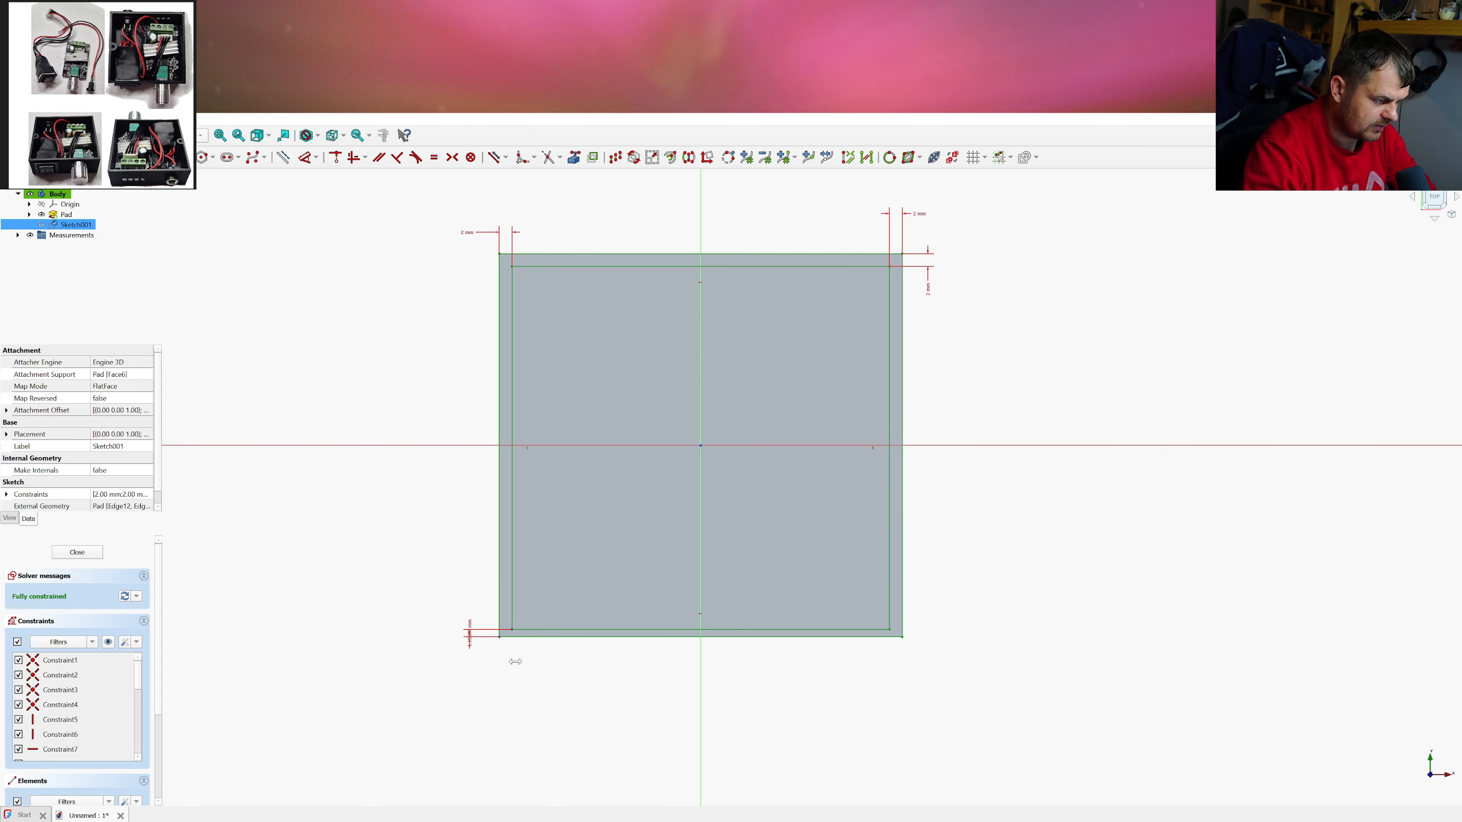
text(2)
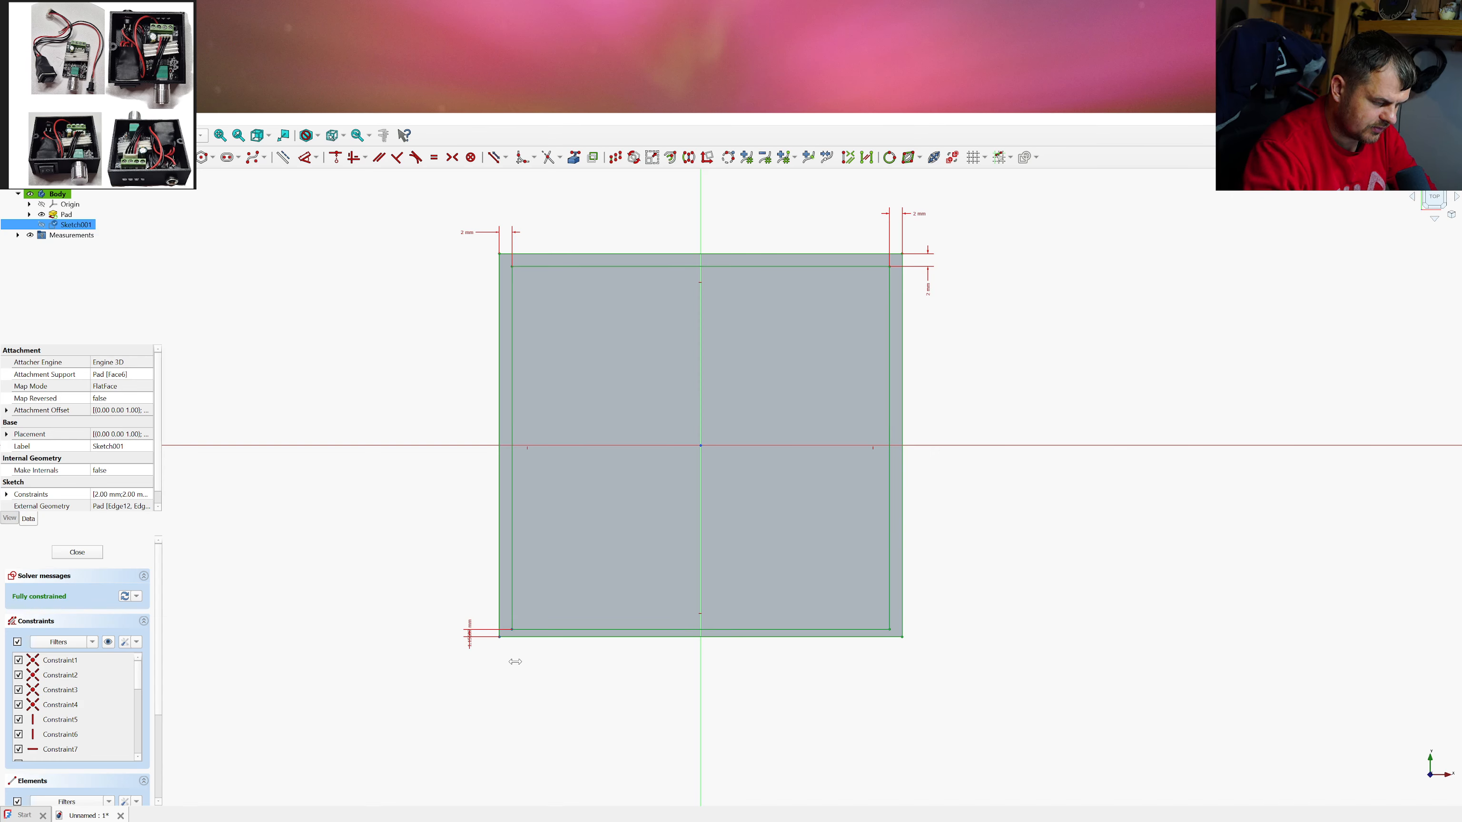
key(Return)
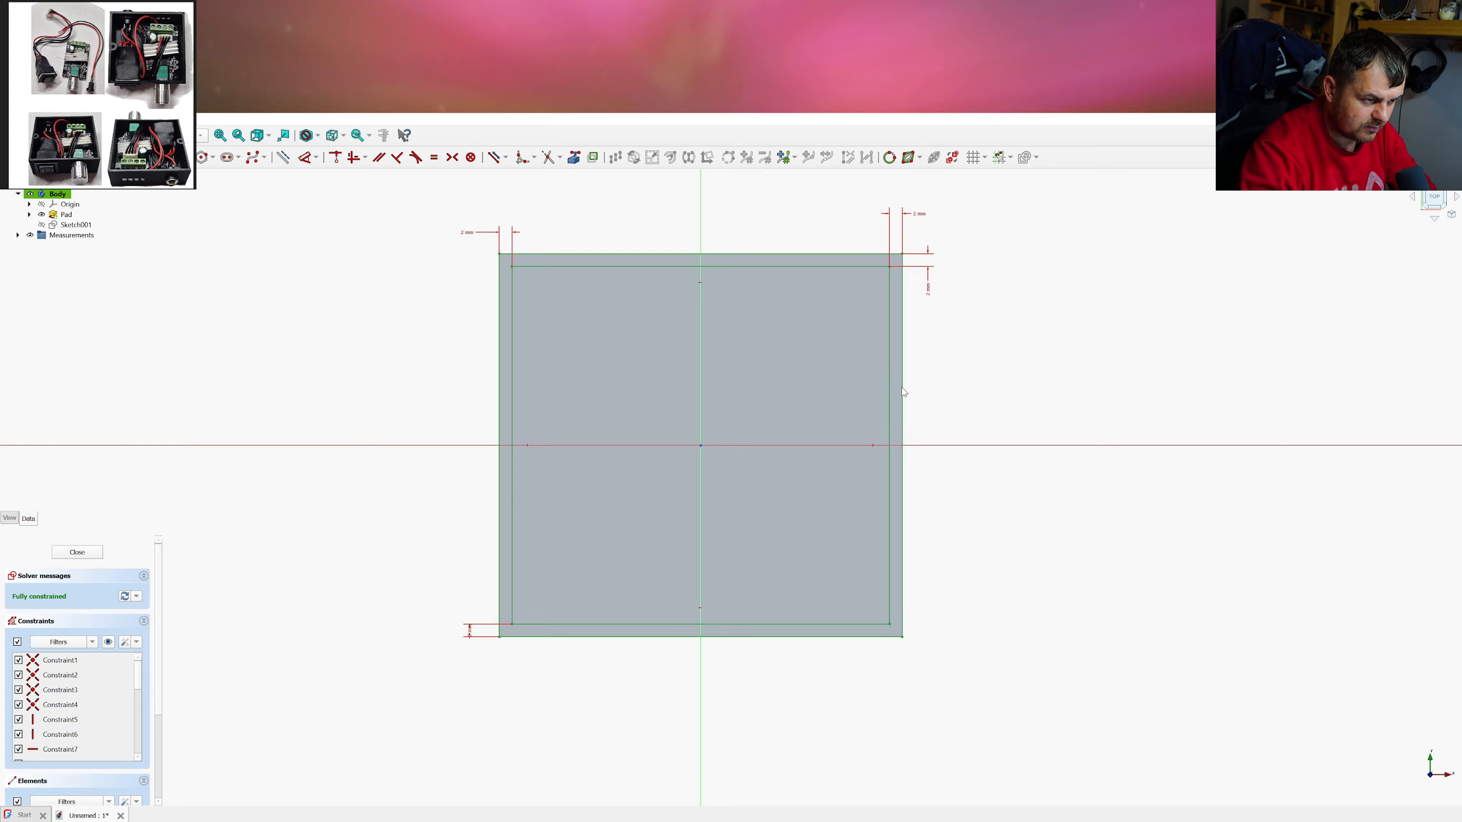
mouse_move(711, 376)
middle_down()
mouse_move(716, 295)
mouse_move(714, 313)
middle_up()
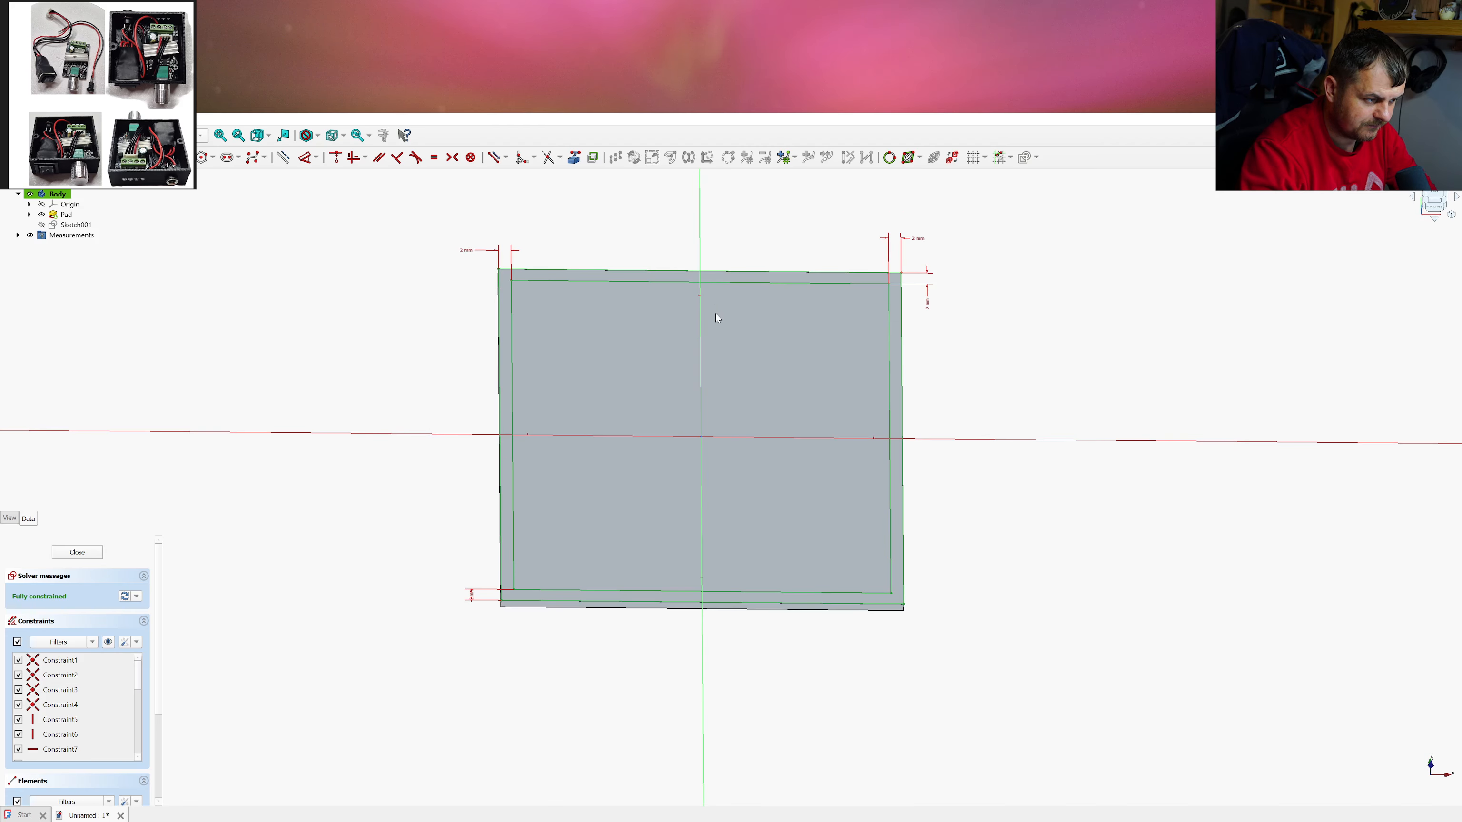
click(95, 553)
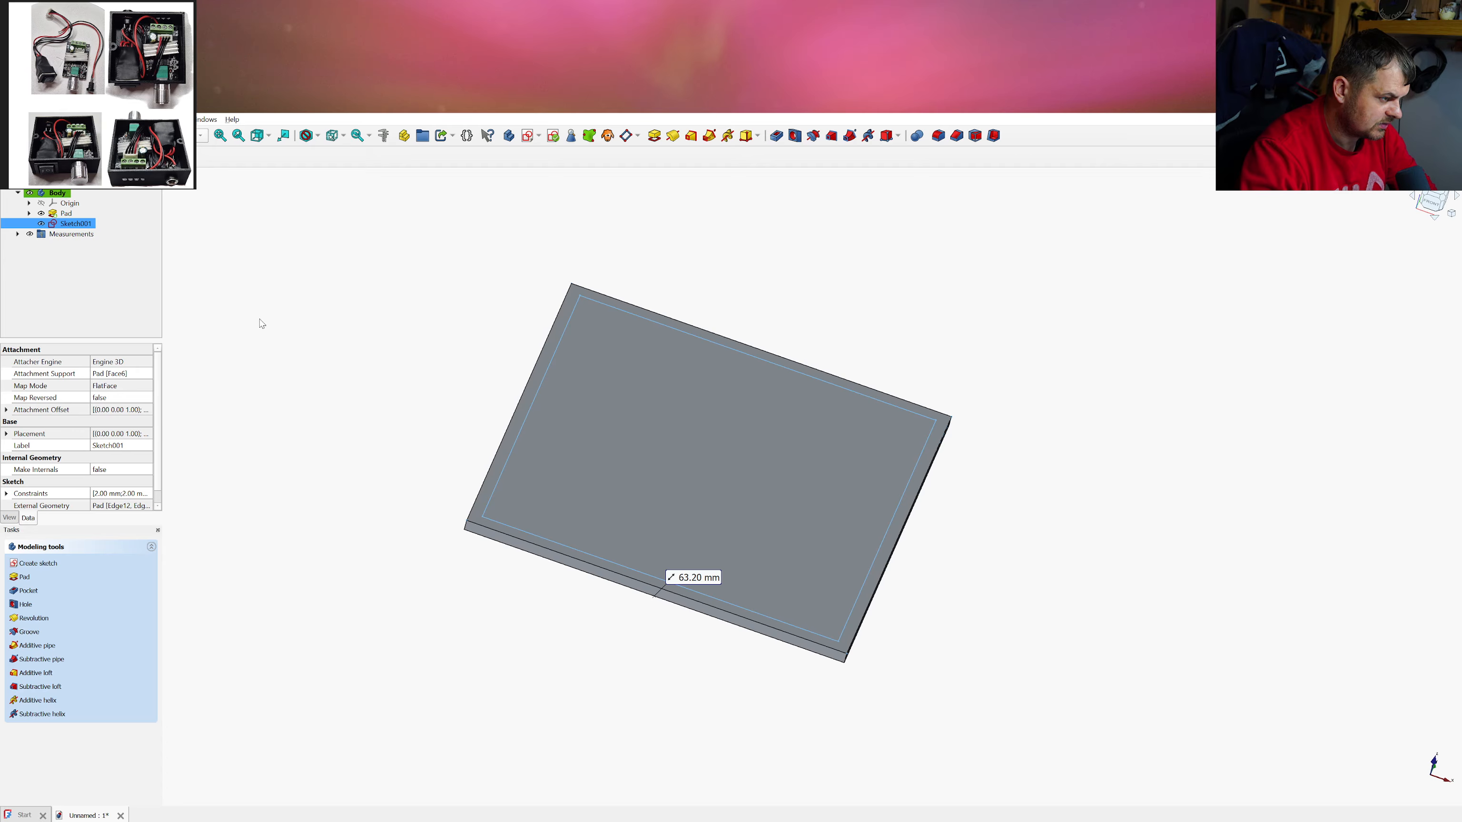
Hide the Measurements group and select the two-rectangle wall sketch, Sketch001
click(64, 235)
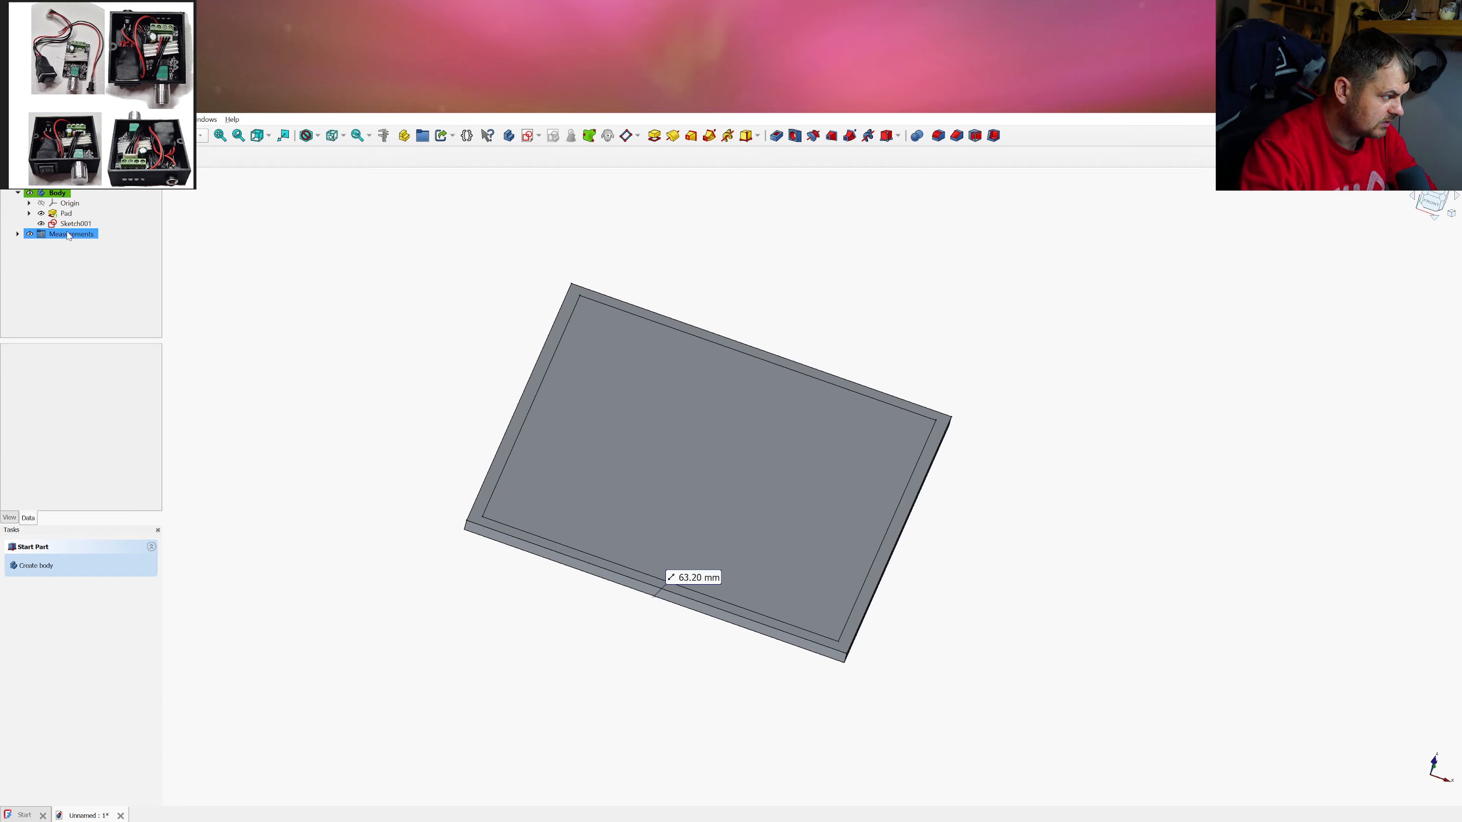
click(31, 235)
click(118, 268)
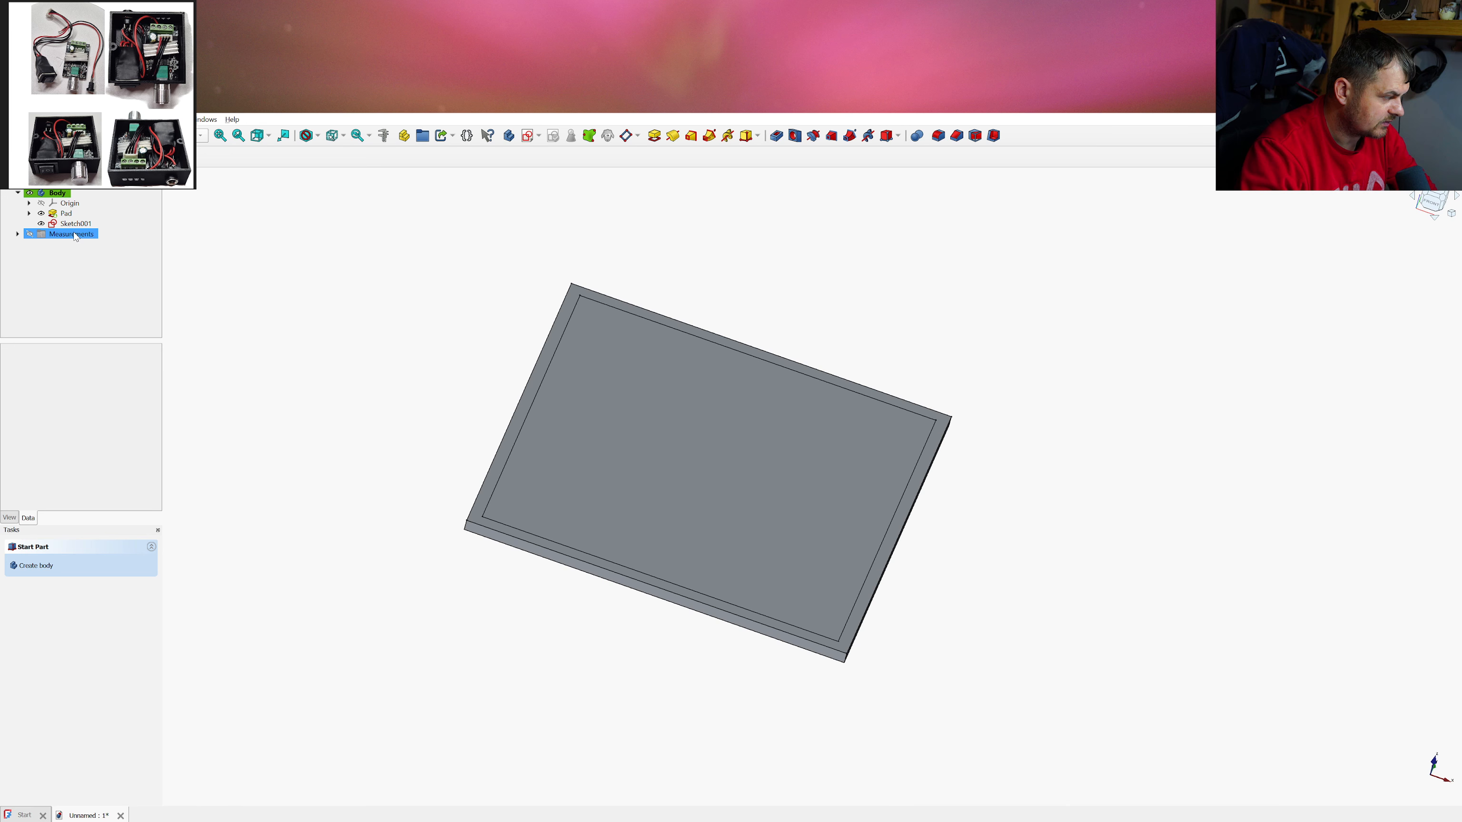
click(74, 235)
click(73, 224)
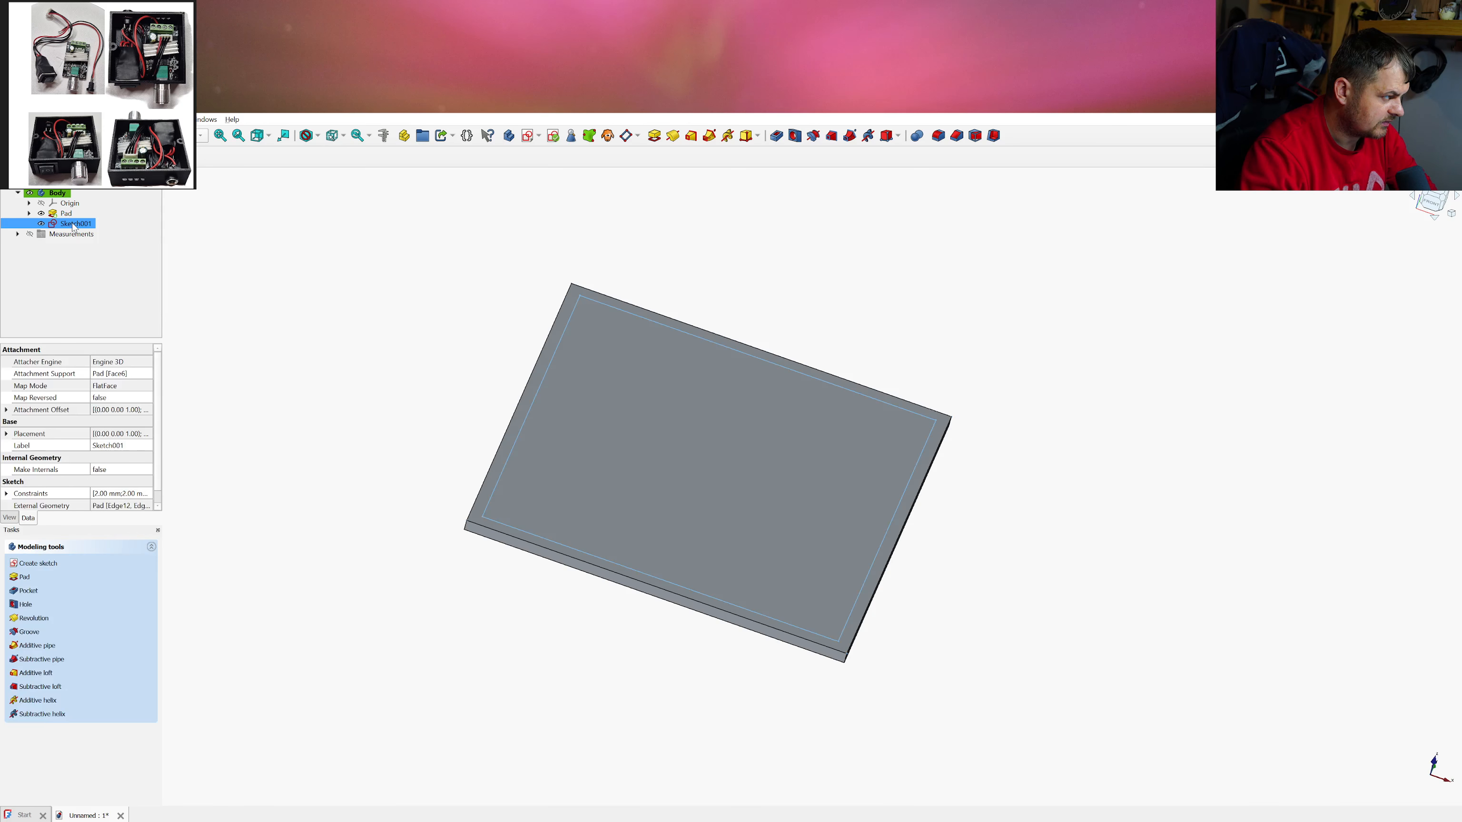
Pad the two-rectangle wall sketch to a length of 20 mm
click(654, 138)
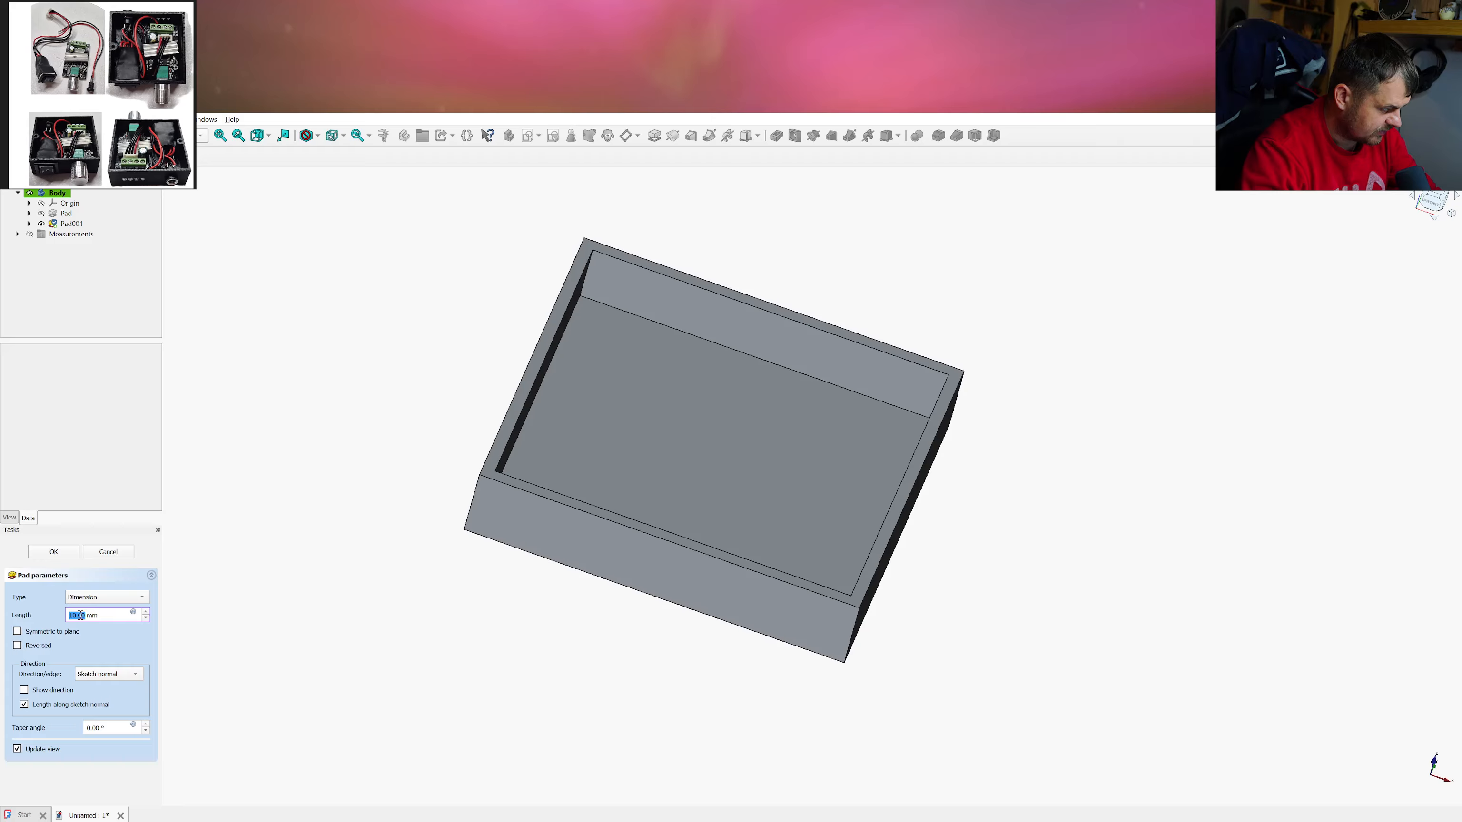
text(2)
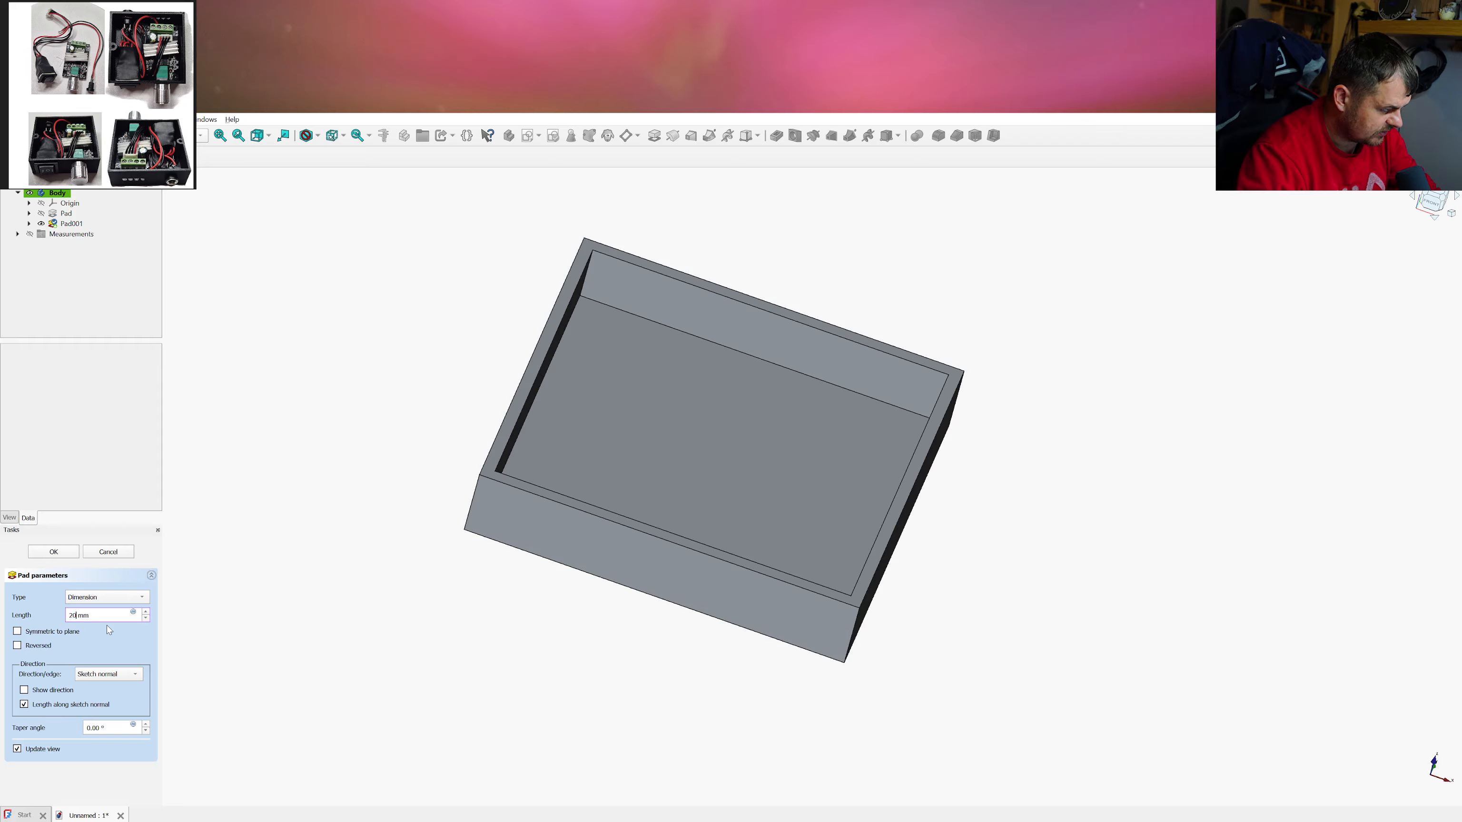
text(0)
click(110, 630)
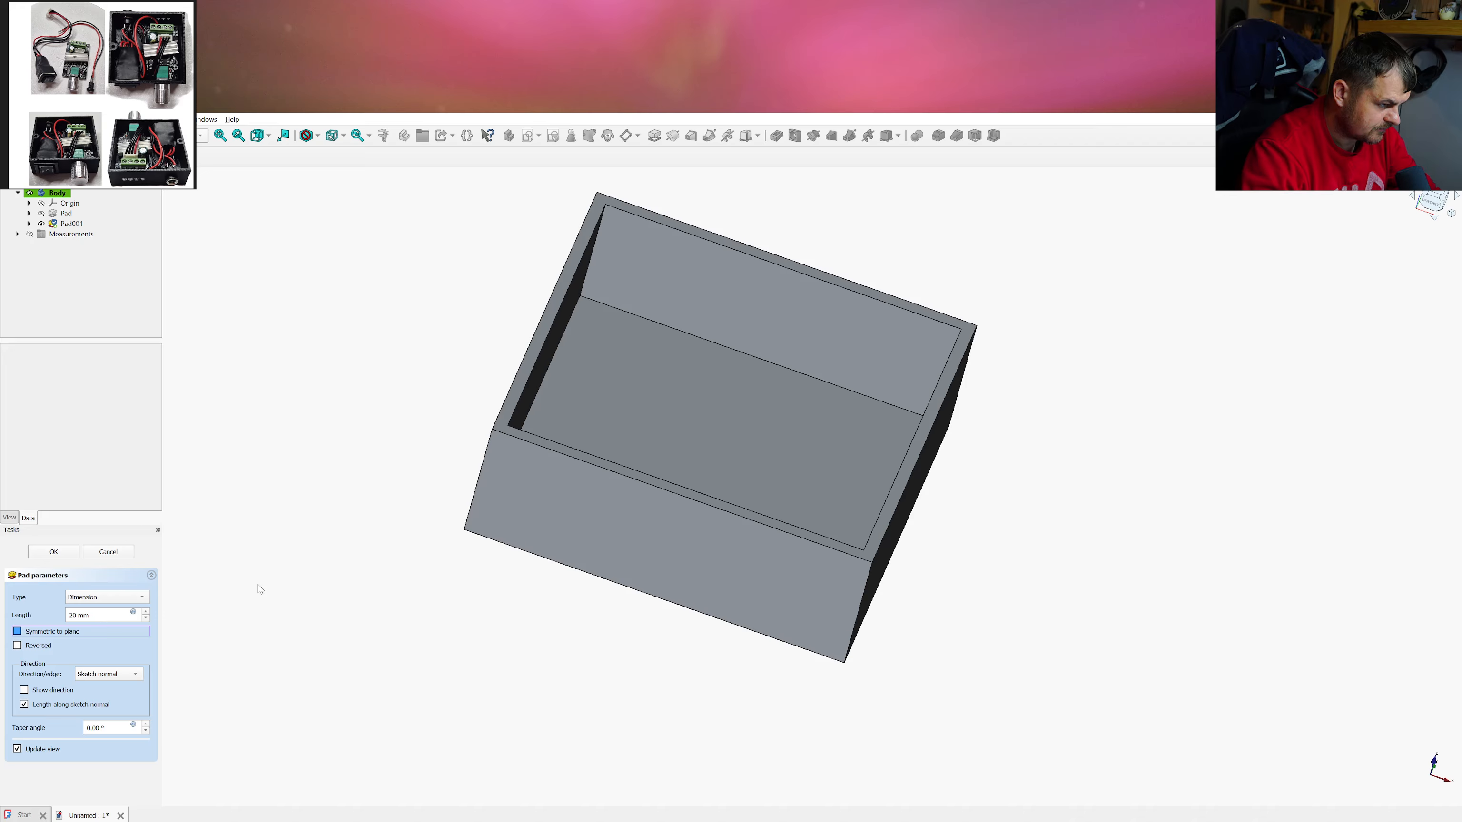
click(64, 553)
Show the Measurements group and create a new sketch on the outer face of the 63.2 mm long front wall
mouse_move(709, 534)
middle_down()
mouse_move(745, 487)
mouse_move(729, 551)
middle_up()
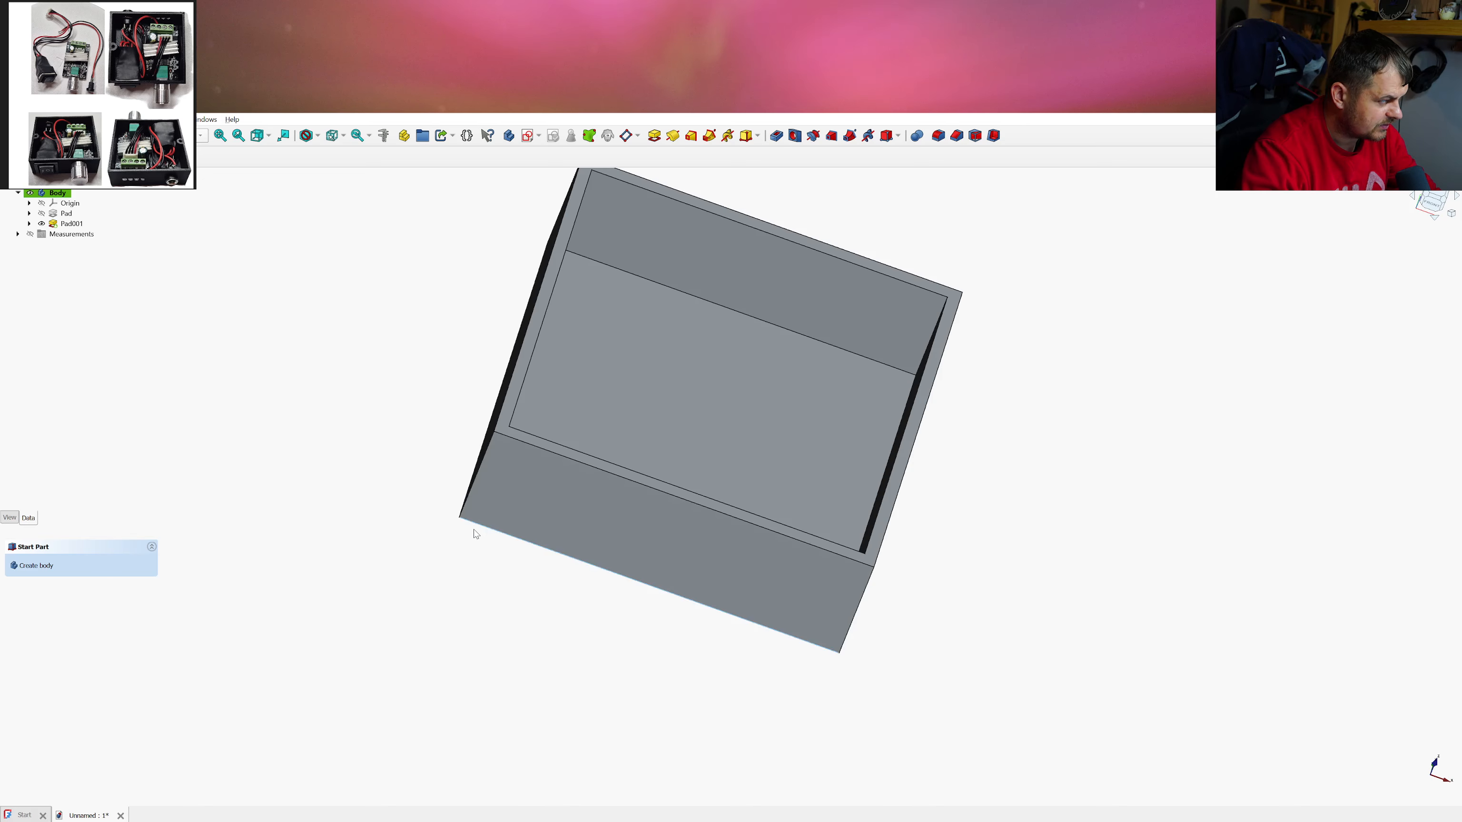
click(29, 235)
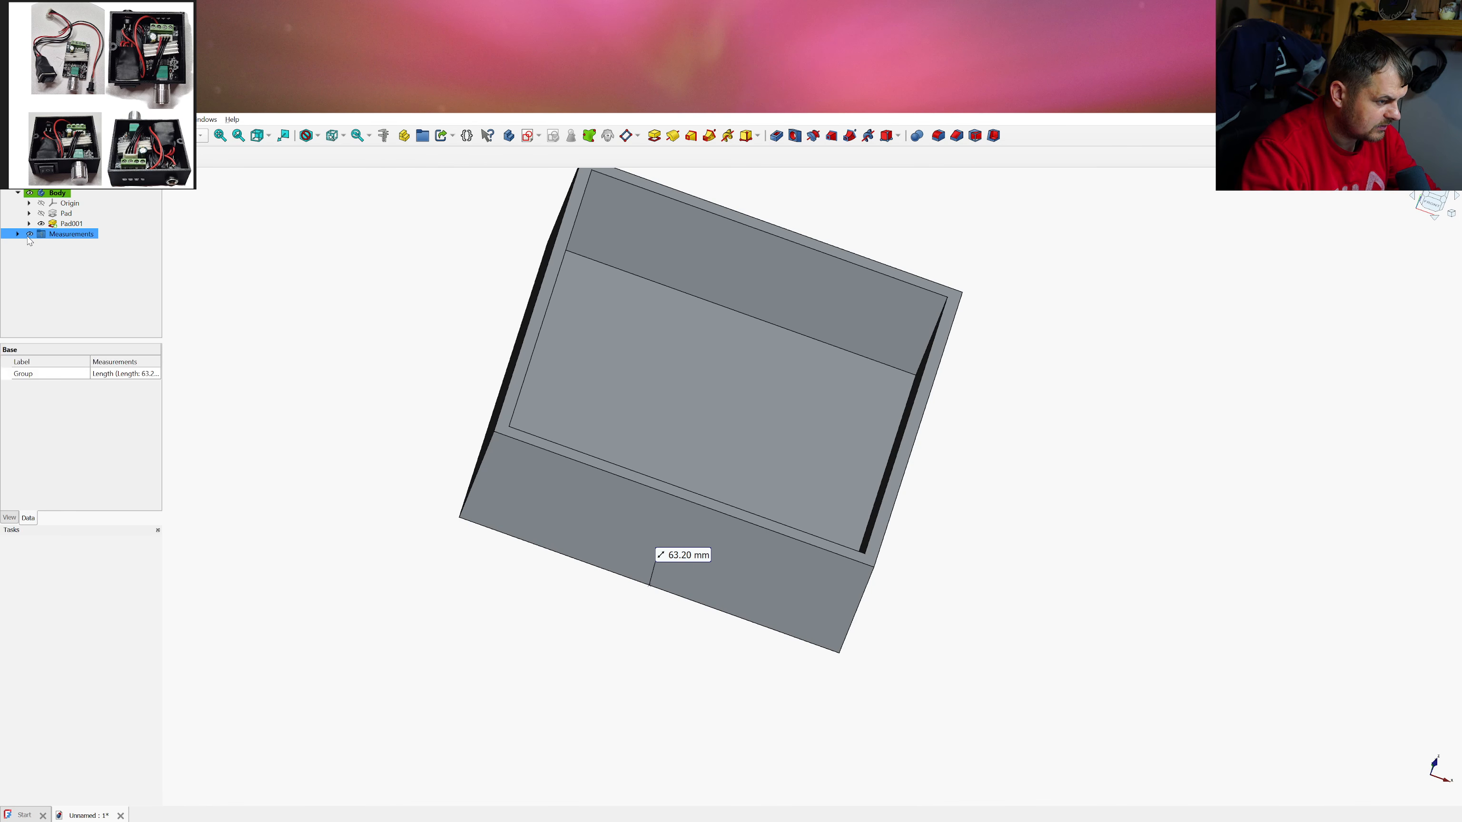
click(522, 581)
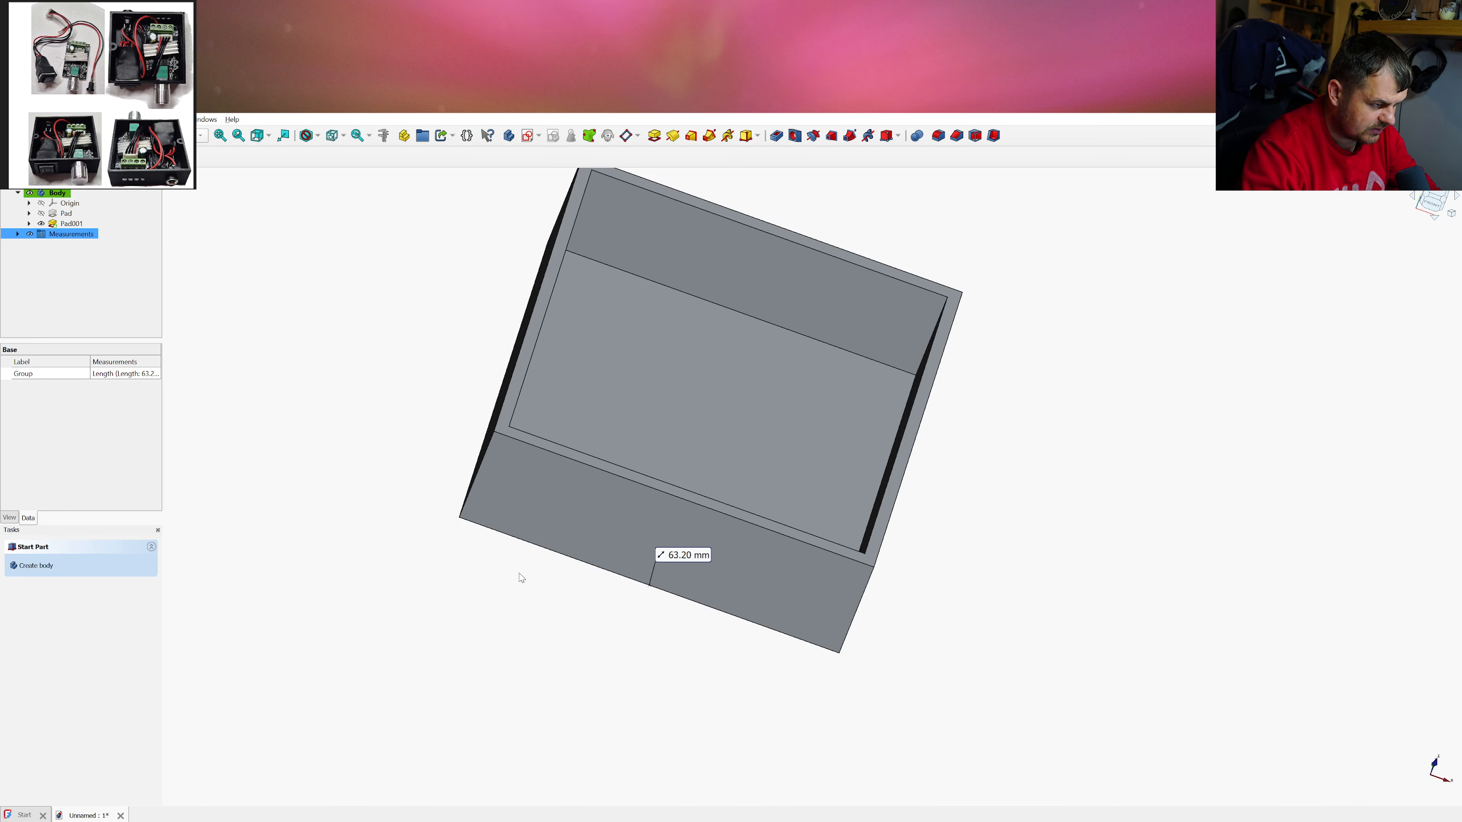
click(572, 508)
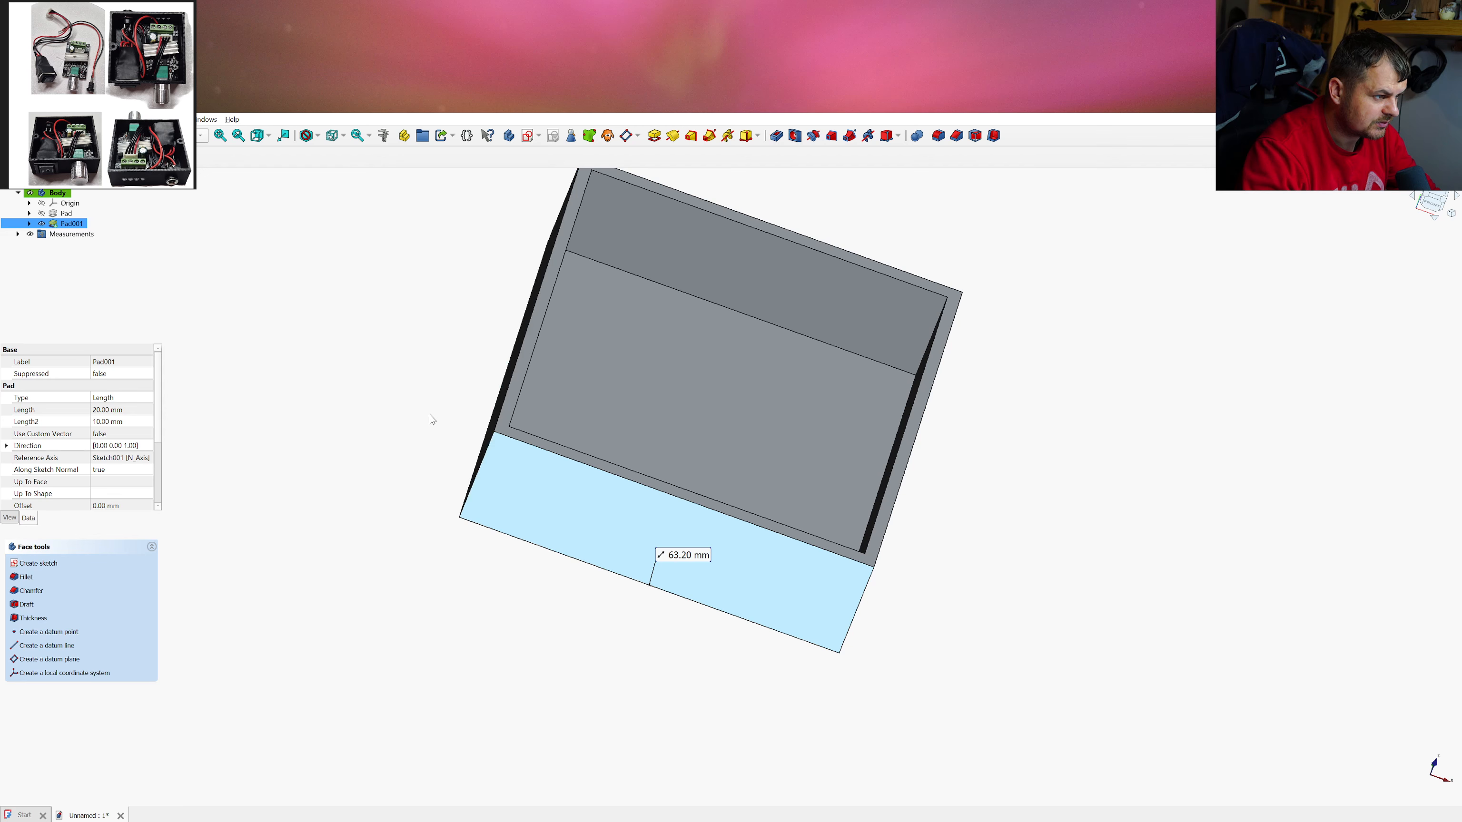
click(398, 427)
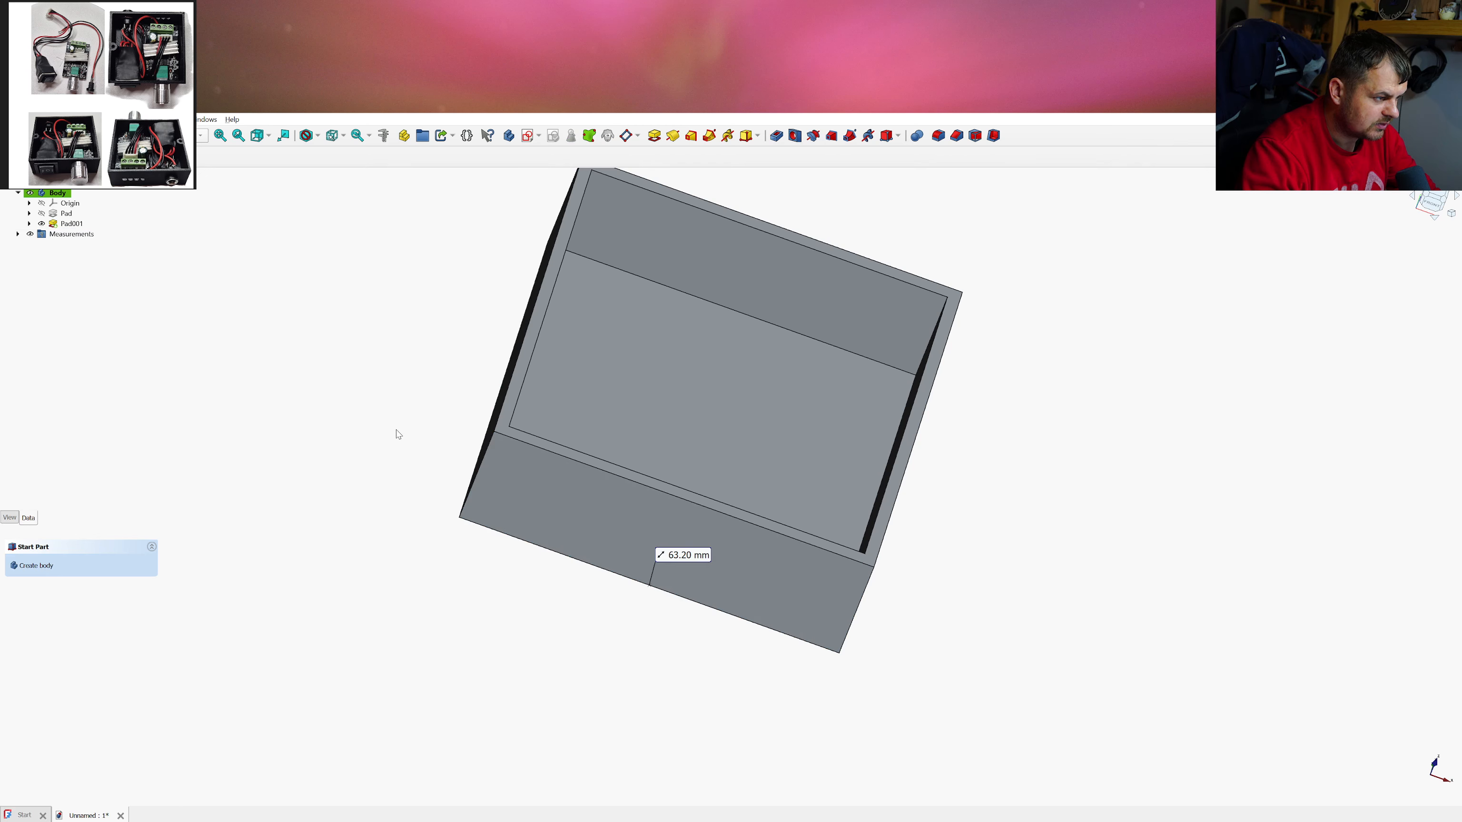
click(524, 493)
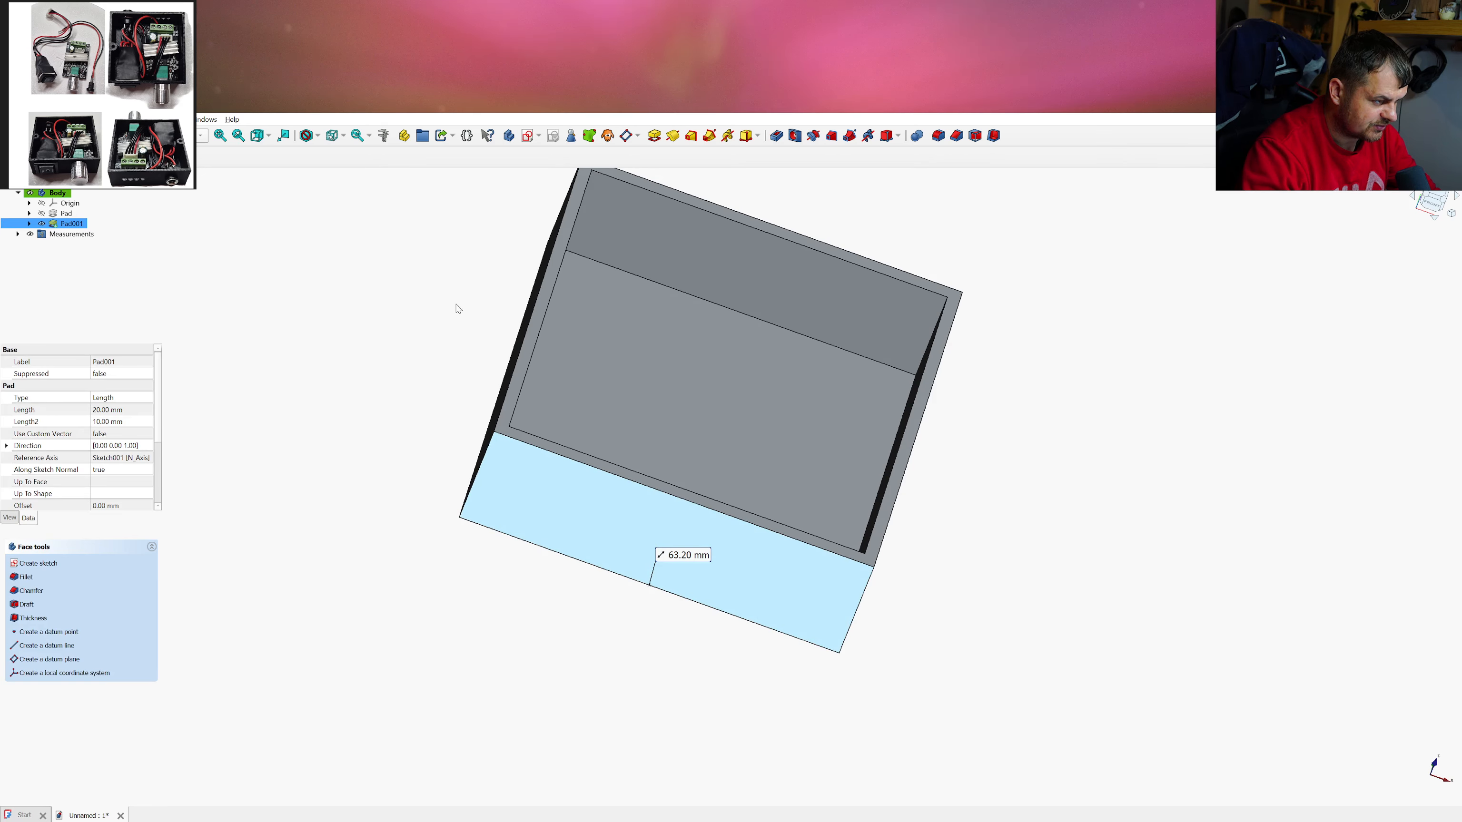
click(528, 137)
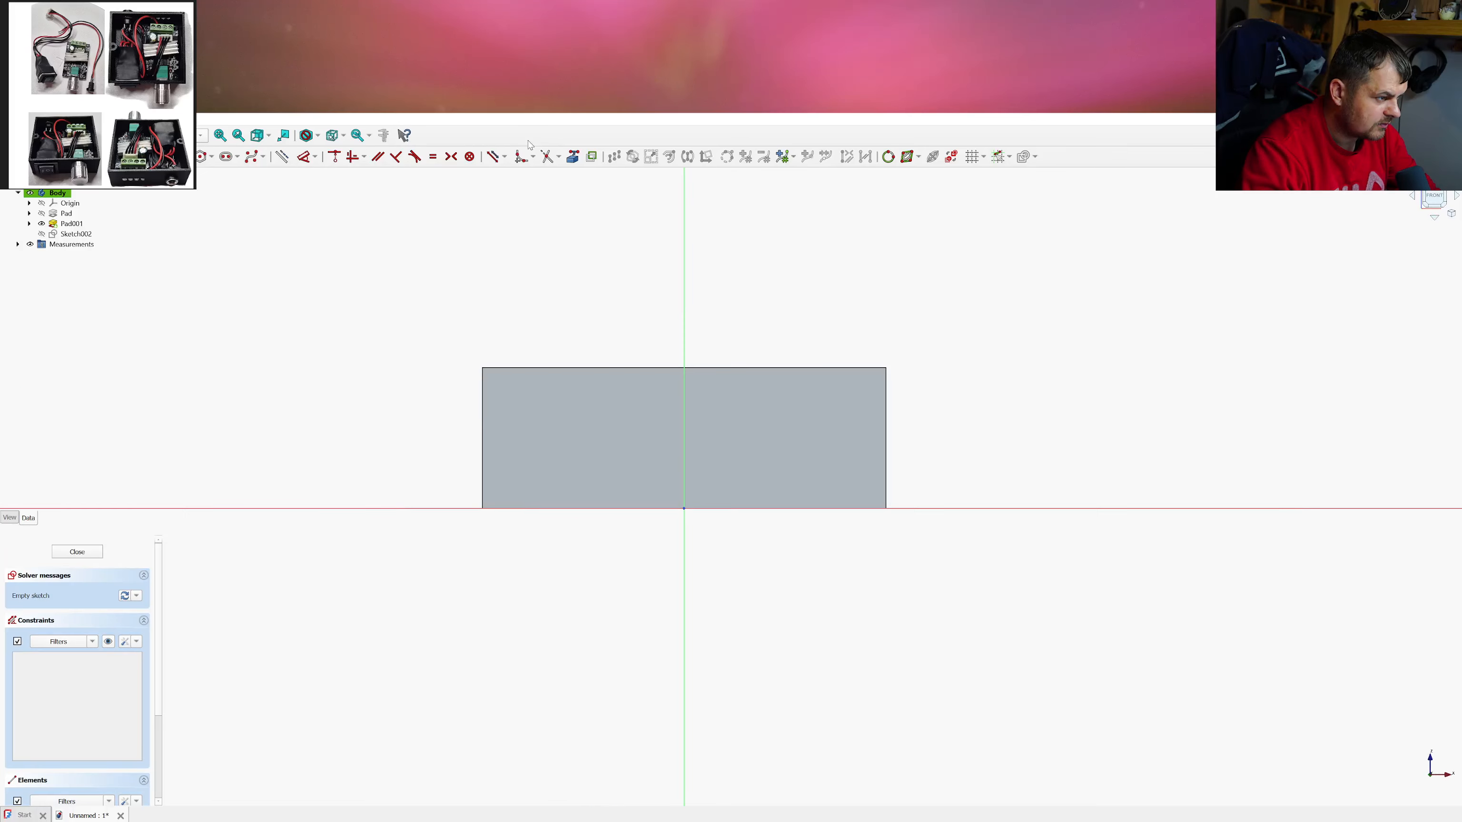
Project the edges of the front wall face into the sketch as external geometry
click(577, 162)
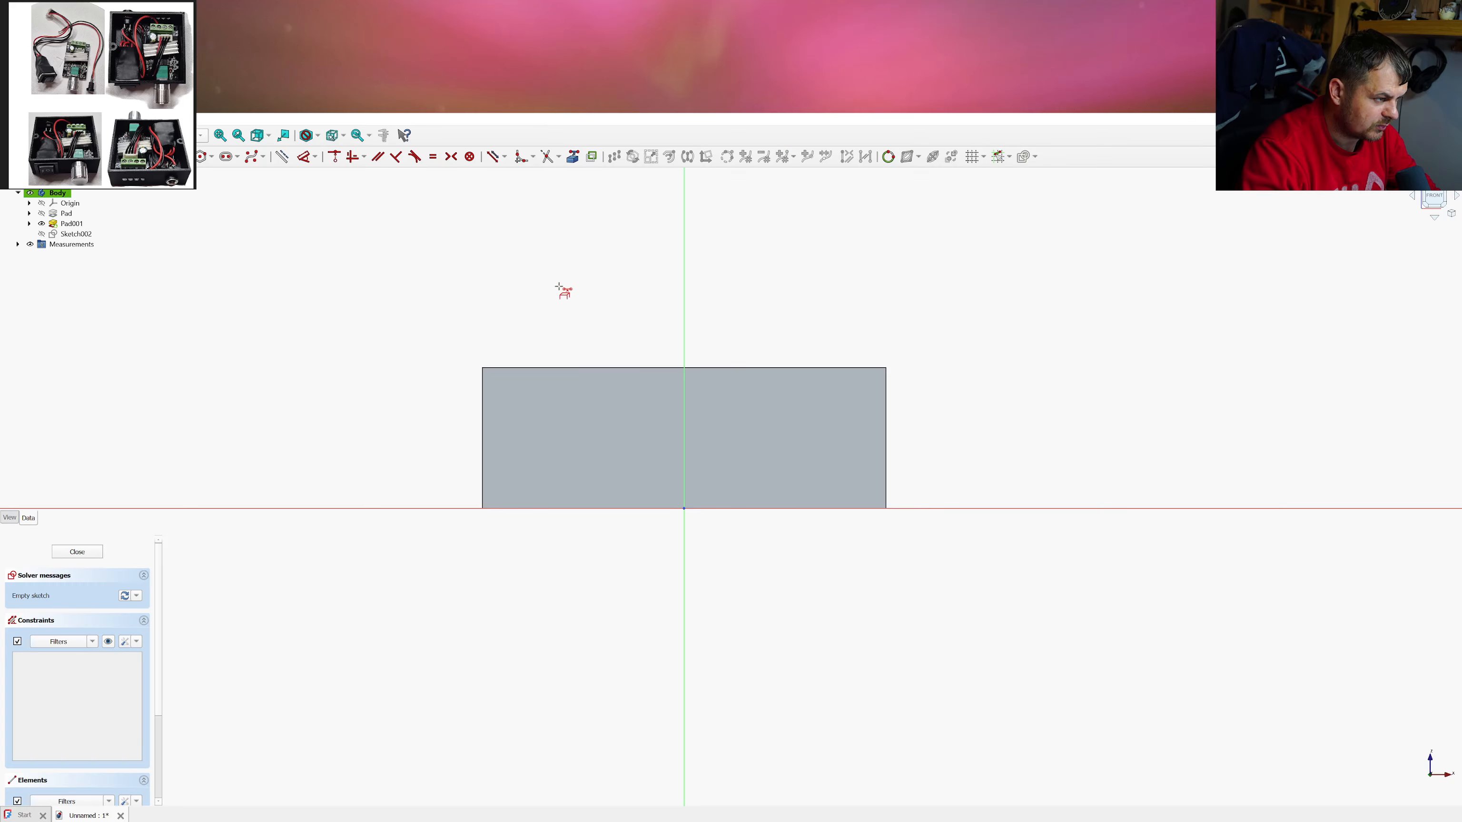
click(545, 367)
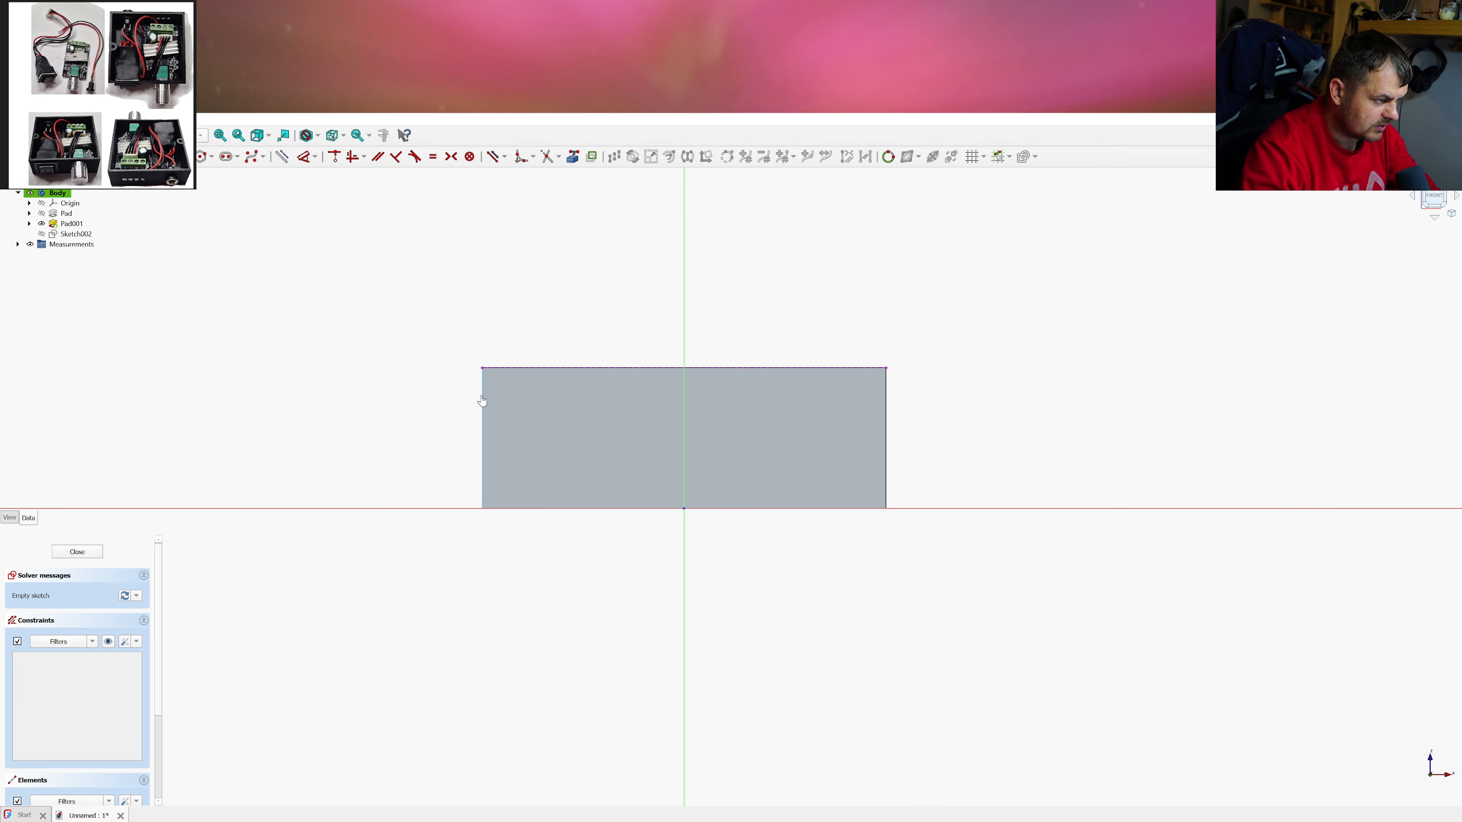
click(483, 398)
click(885, 396)
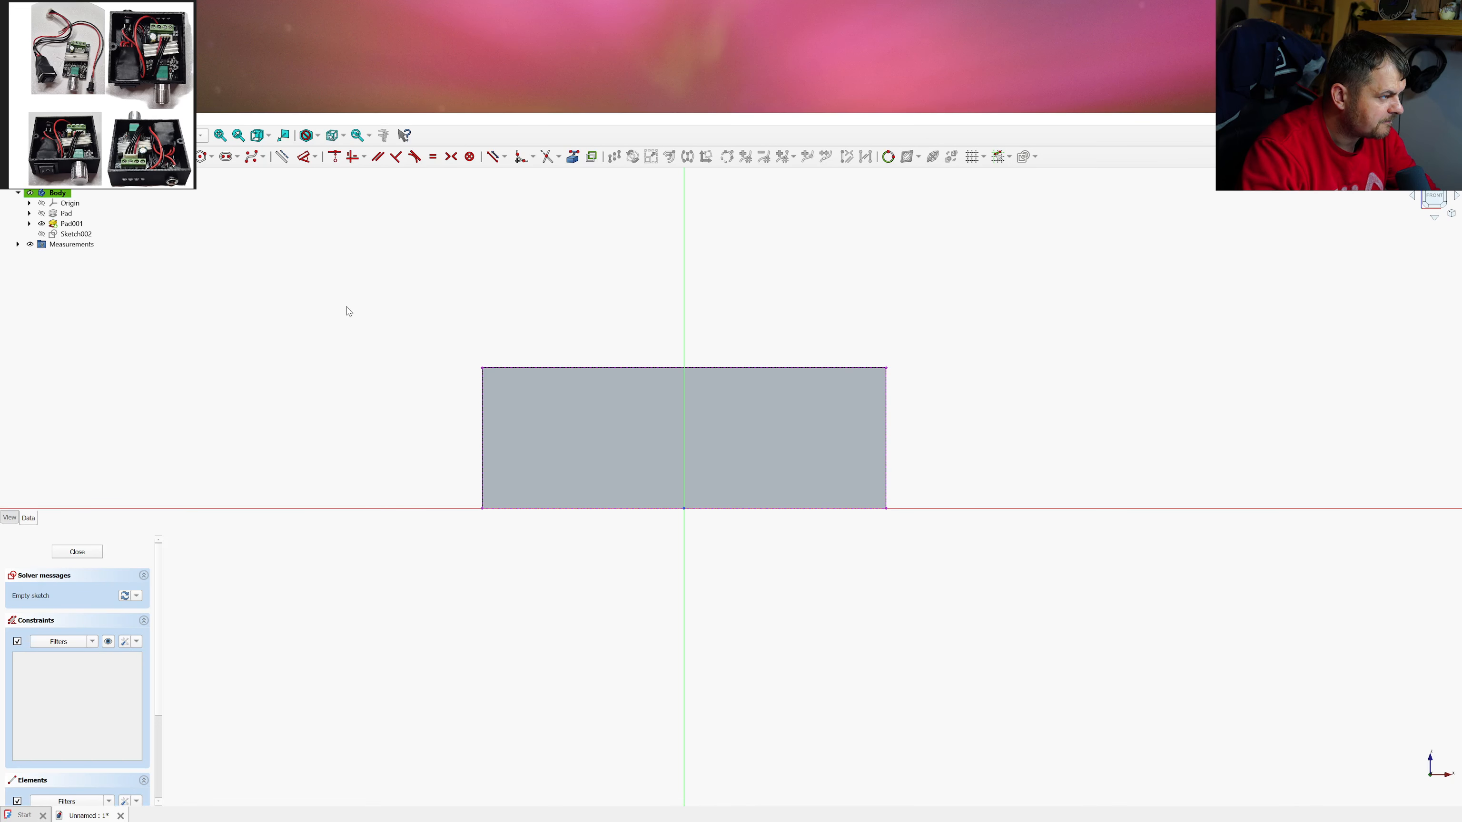
Sketch a rectangle about 21.5 × 11.9 mm in the left half of the front wall face
key(g)
key(r)
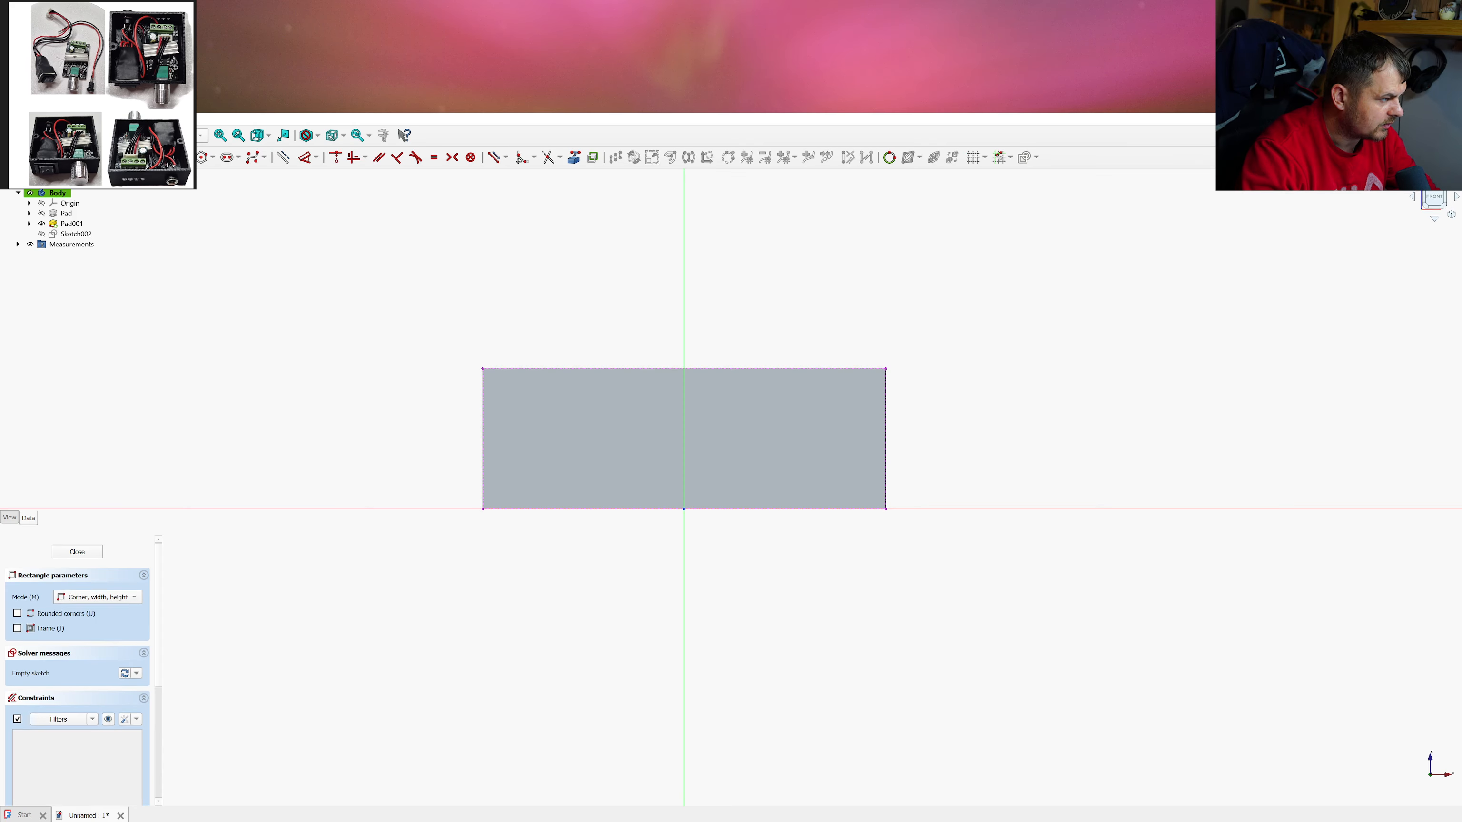
click(508, 397)
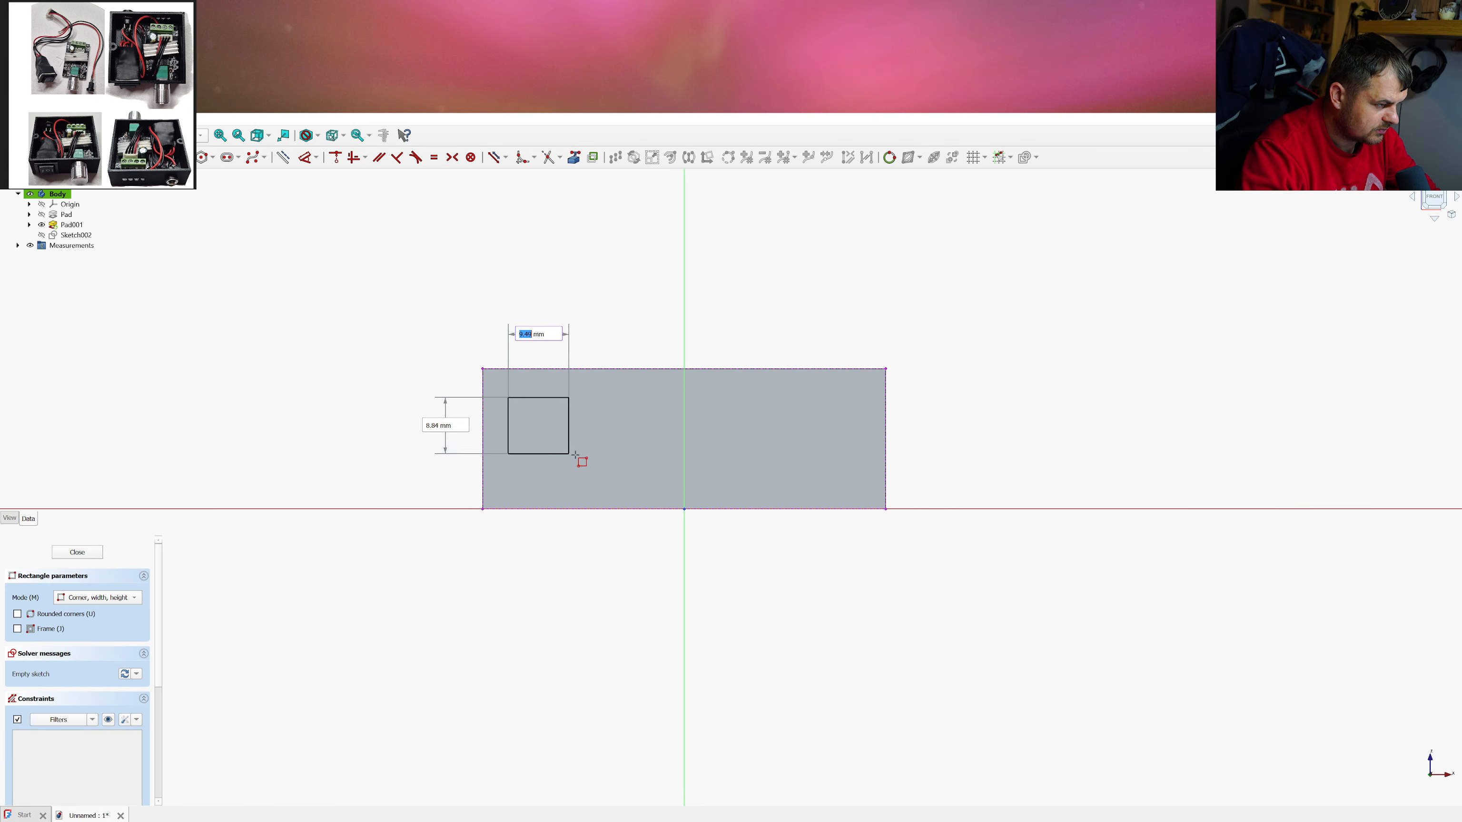
click(647, 467)
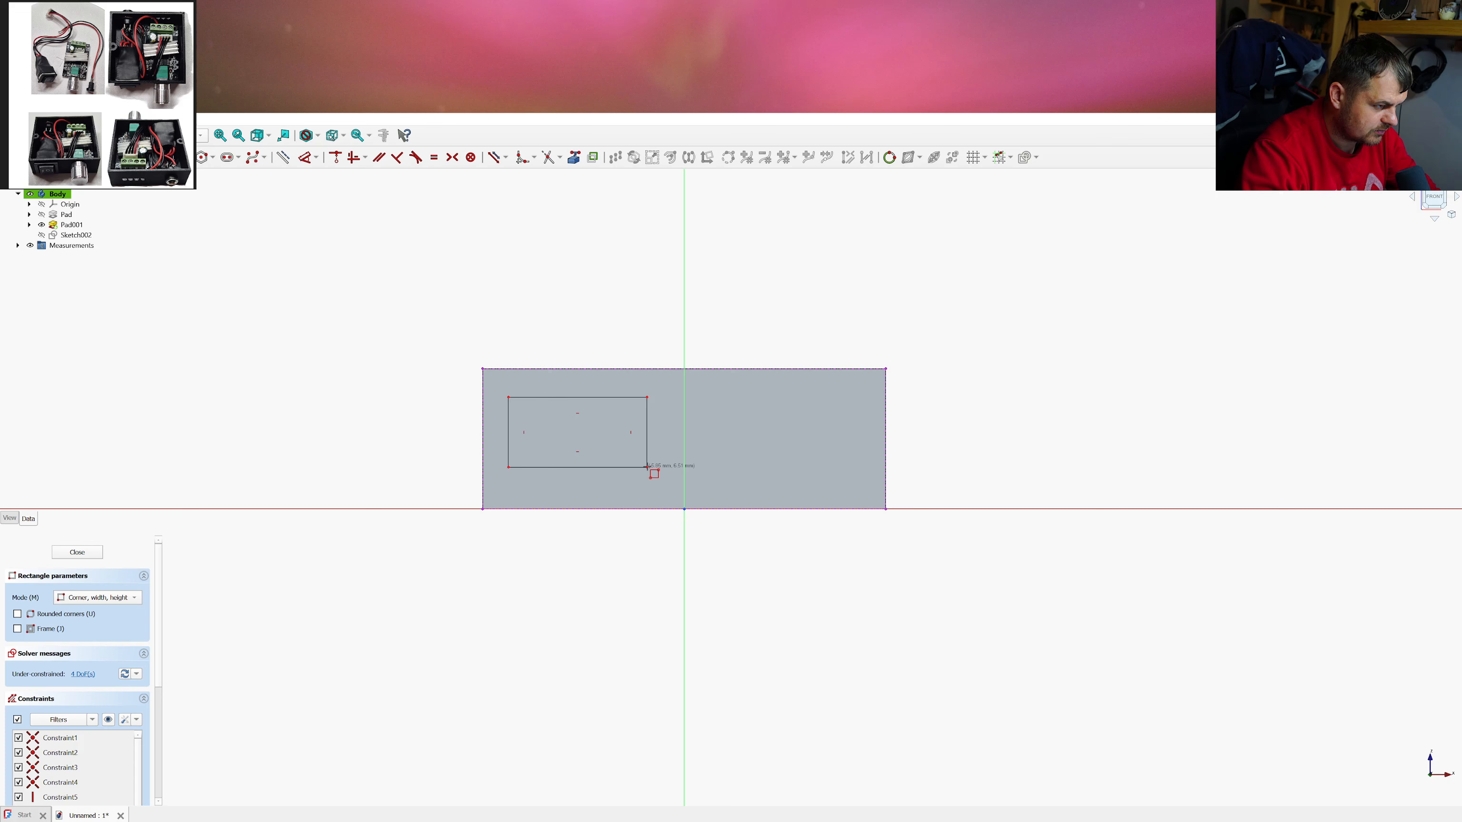
right_click(596, 447)
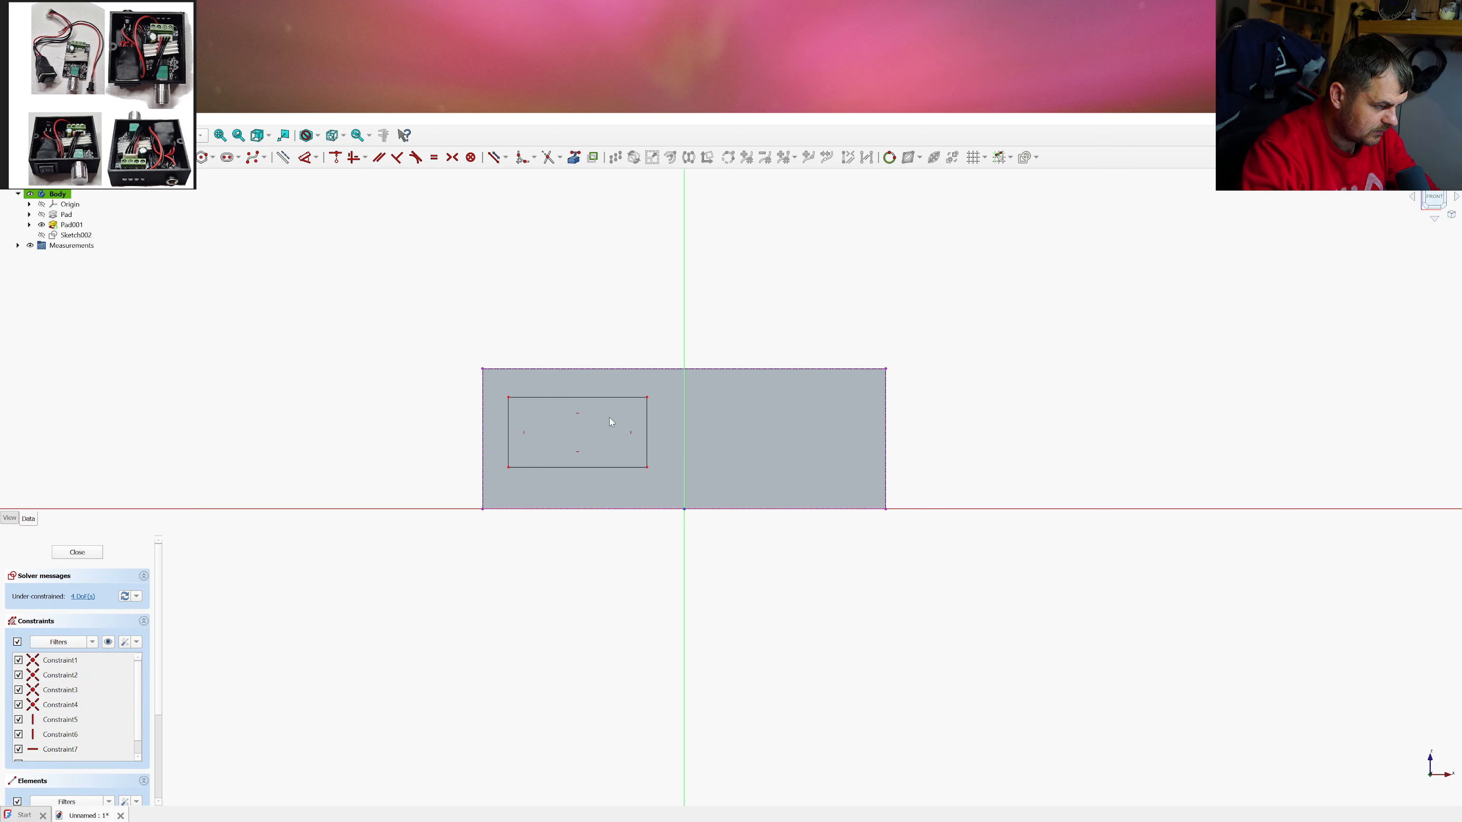
drag(648, 469, 653, 474)
drag(651, 487, 645, 474)
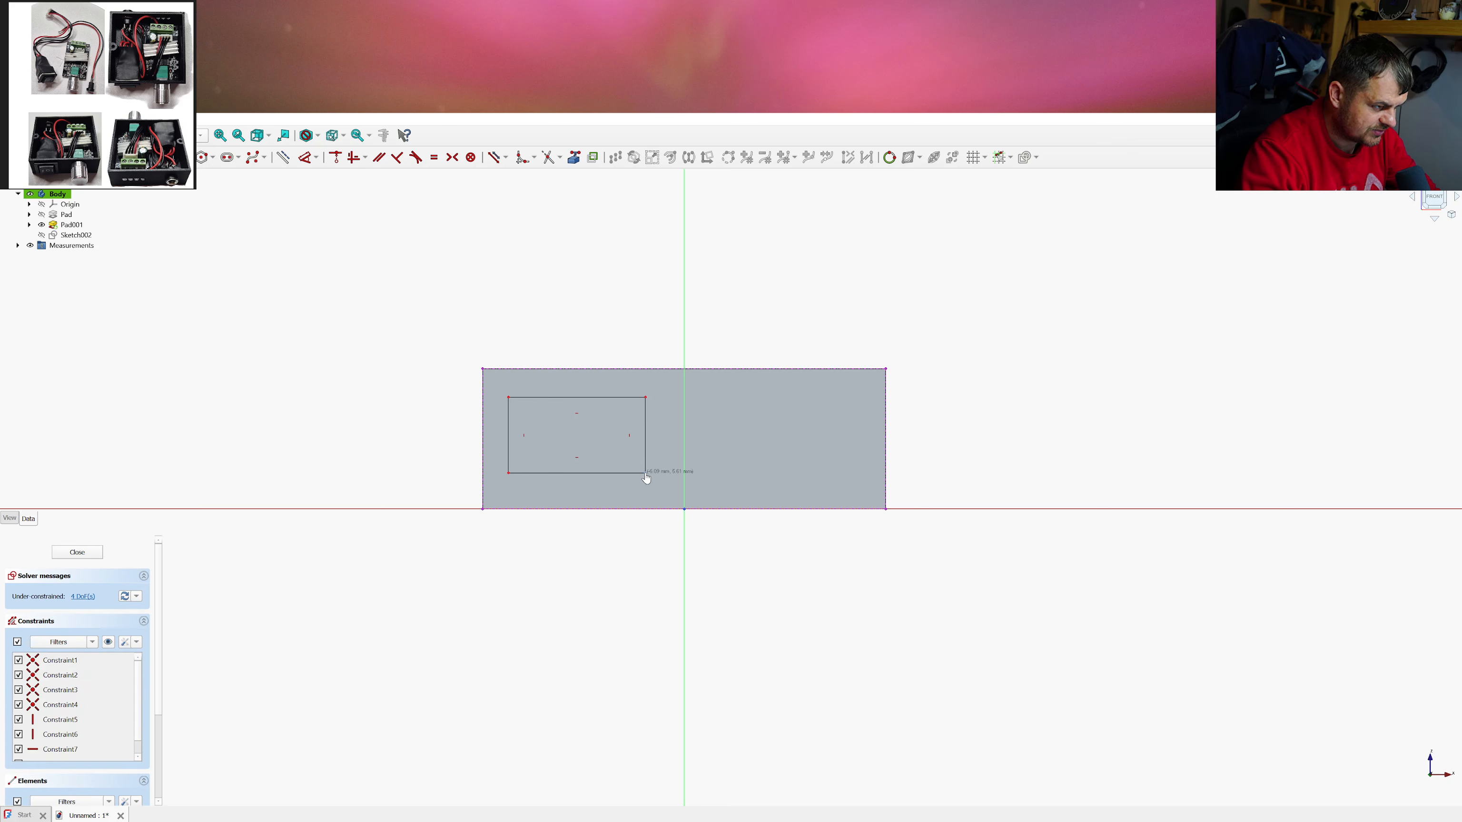
Constrain the rectangle's width to 20.2 mm and its height to 13.6 mm
click(558, 398)
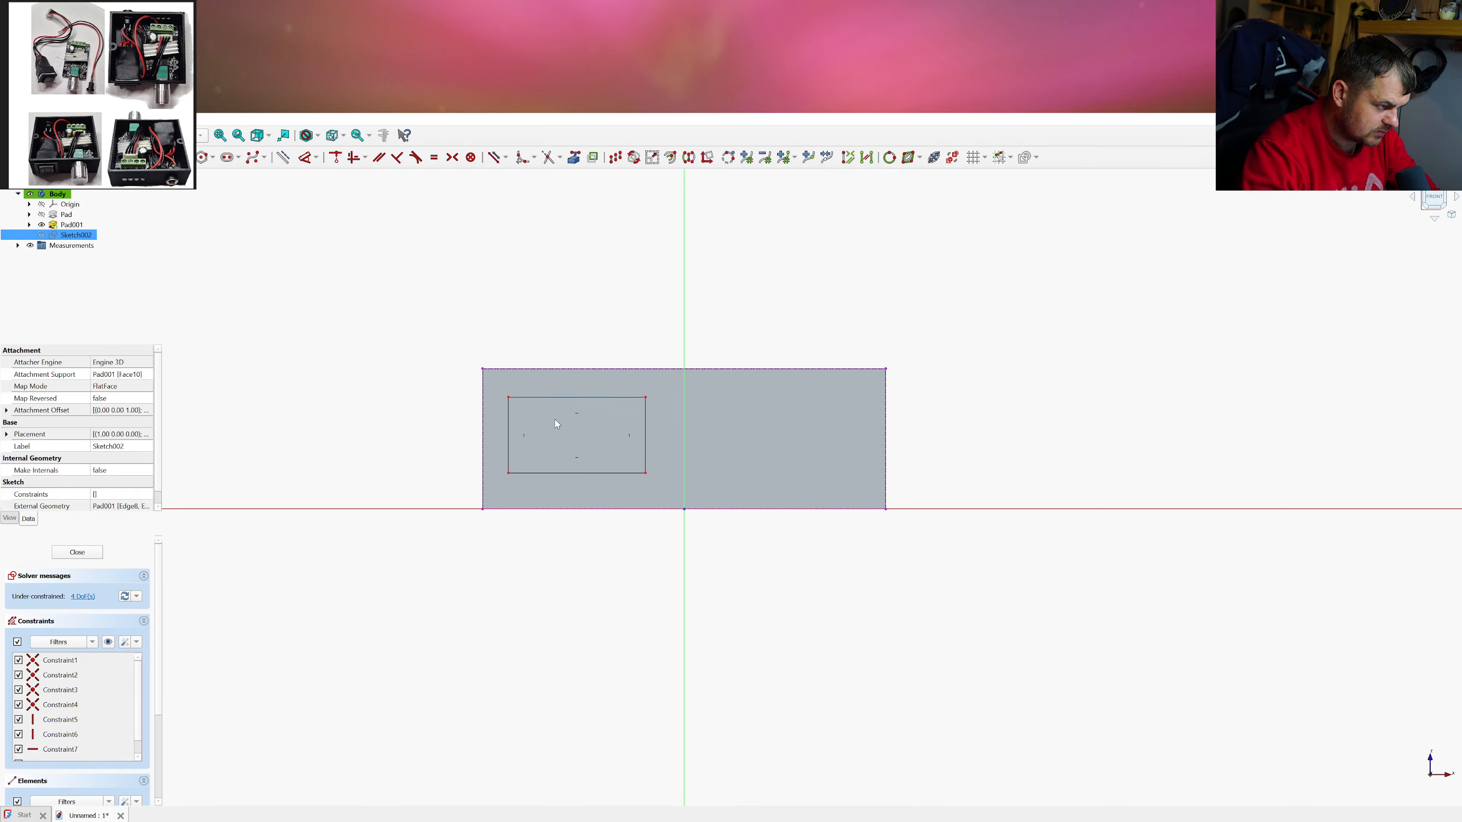
key(l)
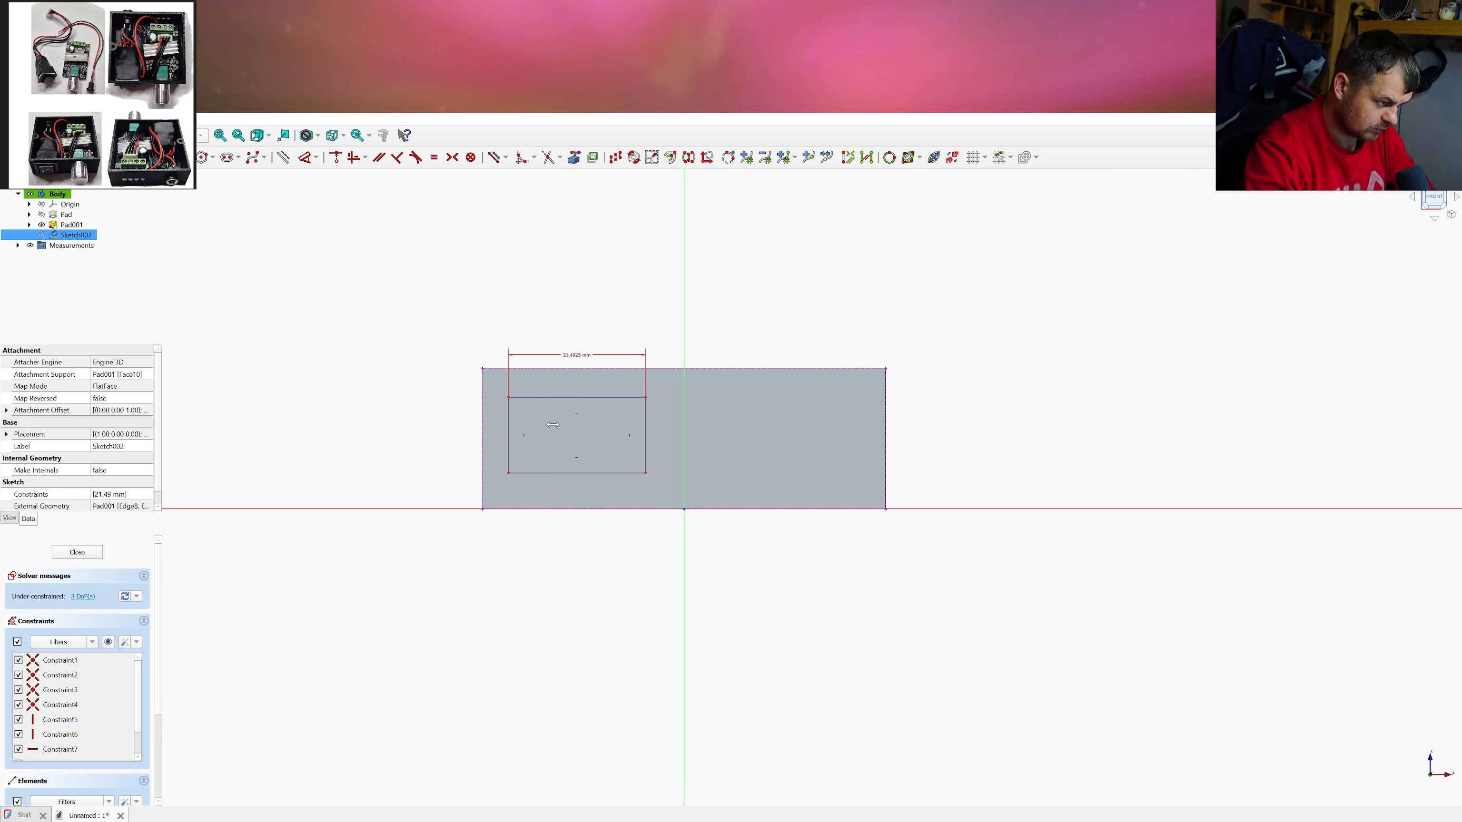
text(20.2)
key(Return)
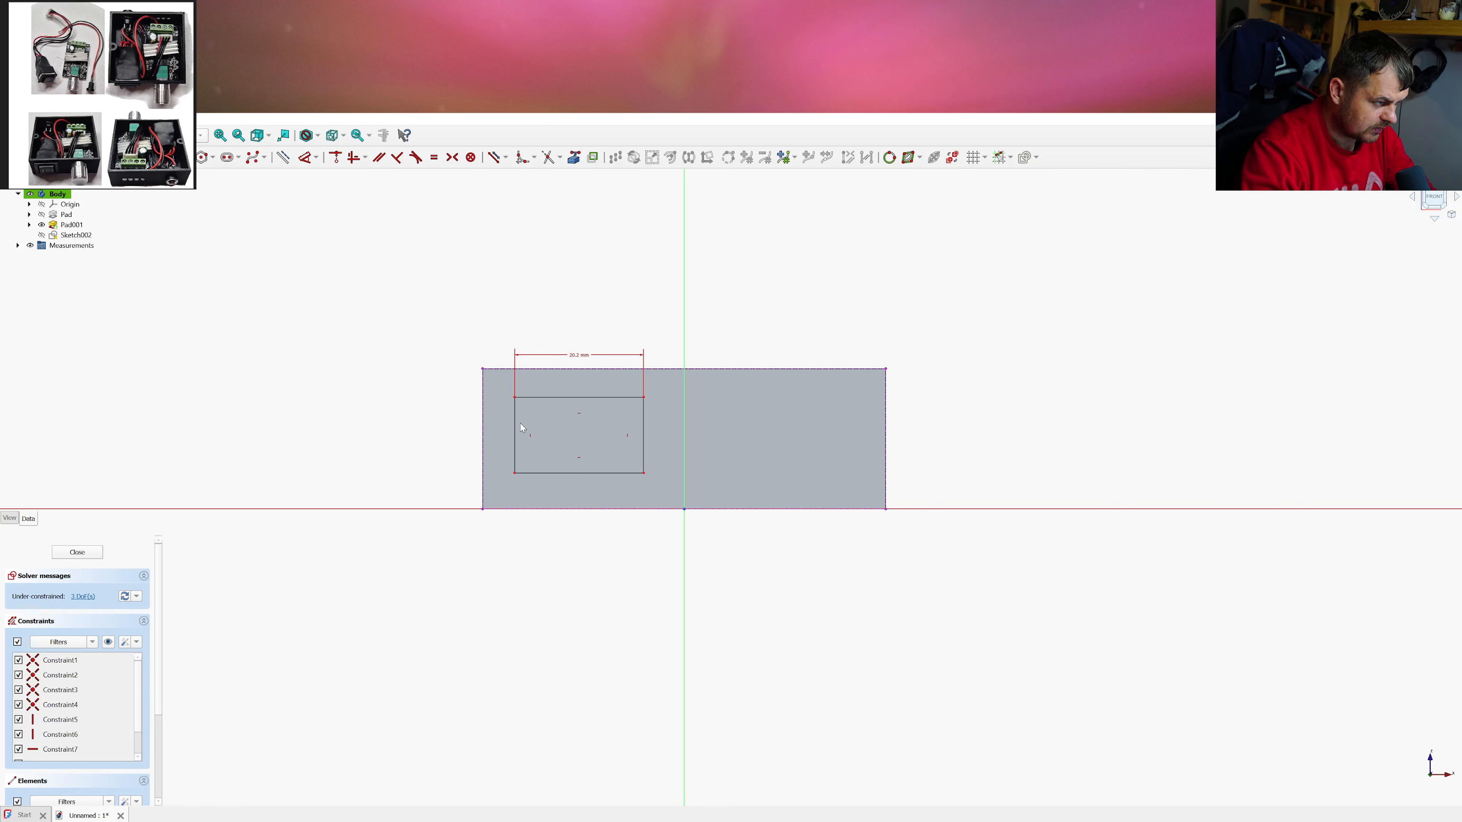
click(515, 424)
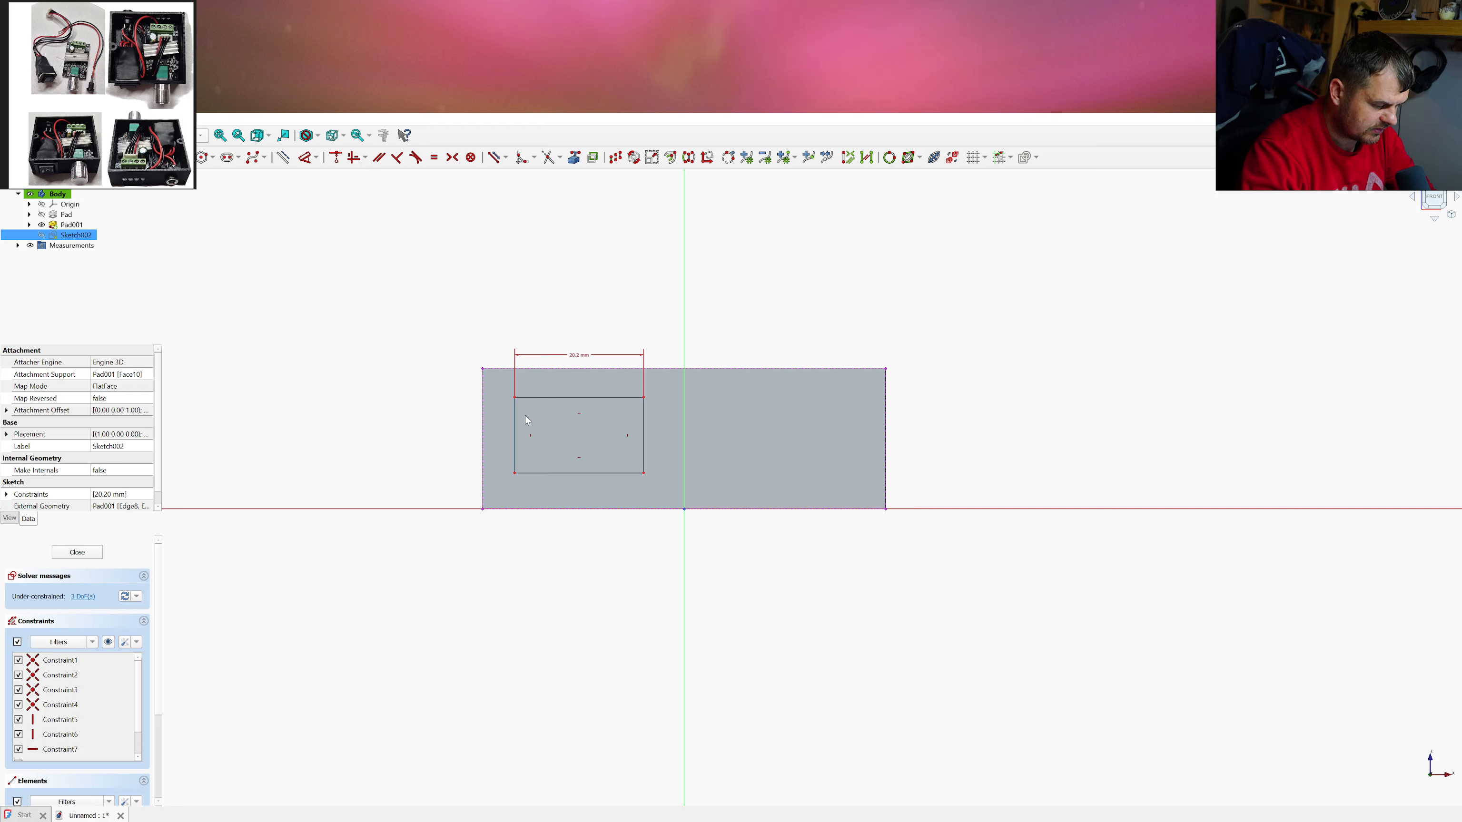
key(i)
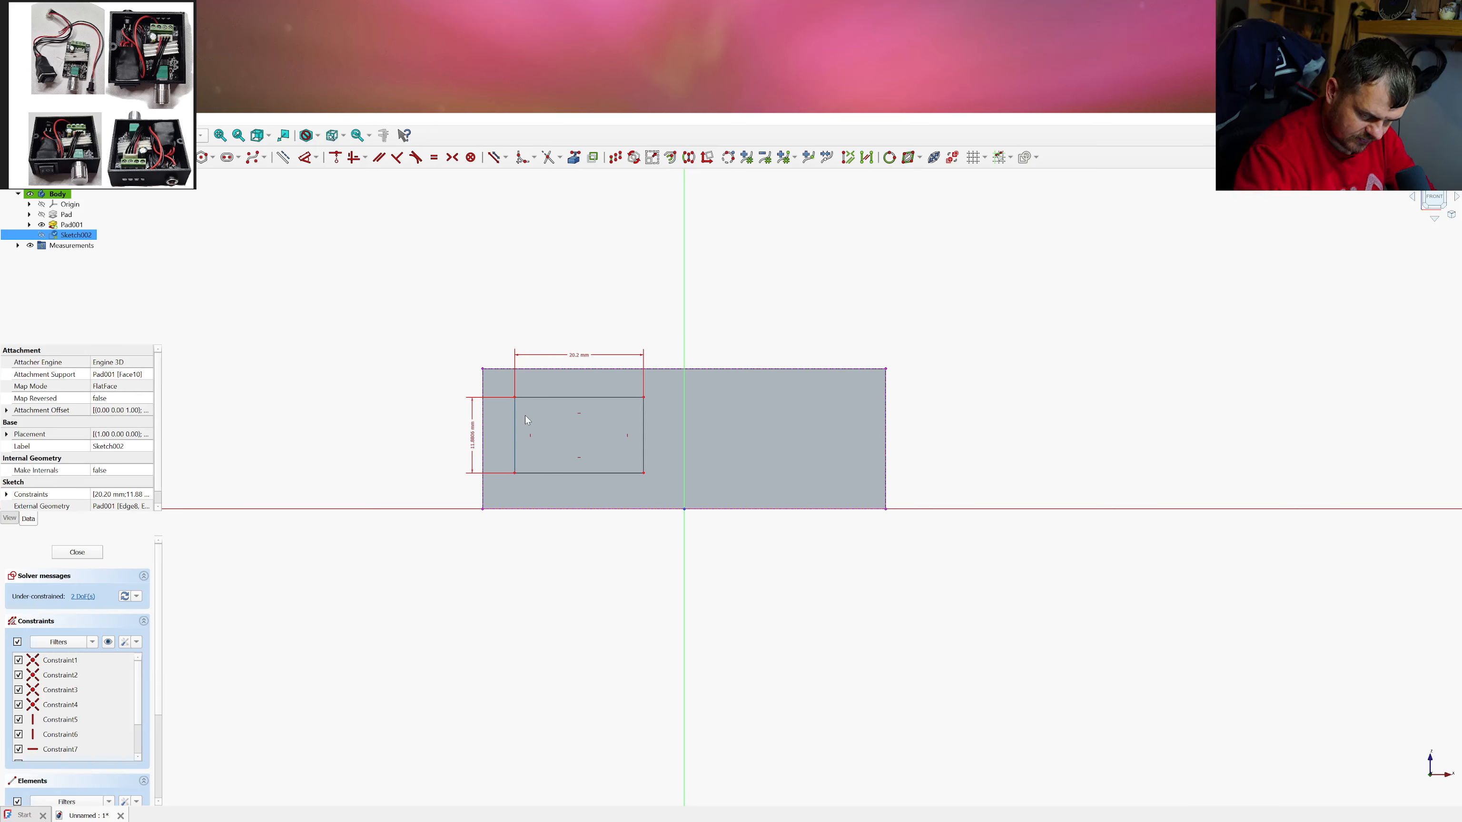
text(13.6)
key(Return)
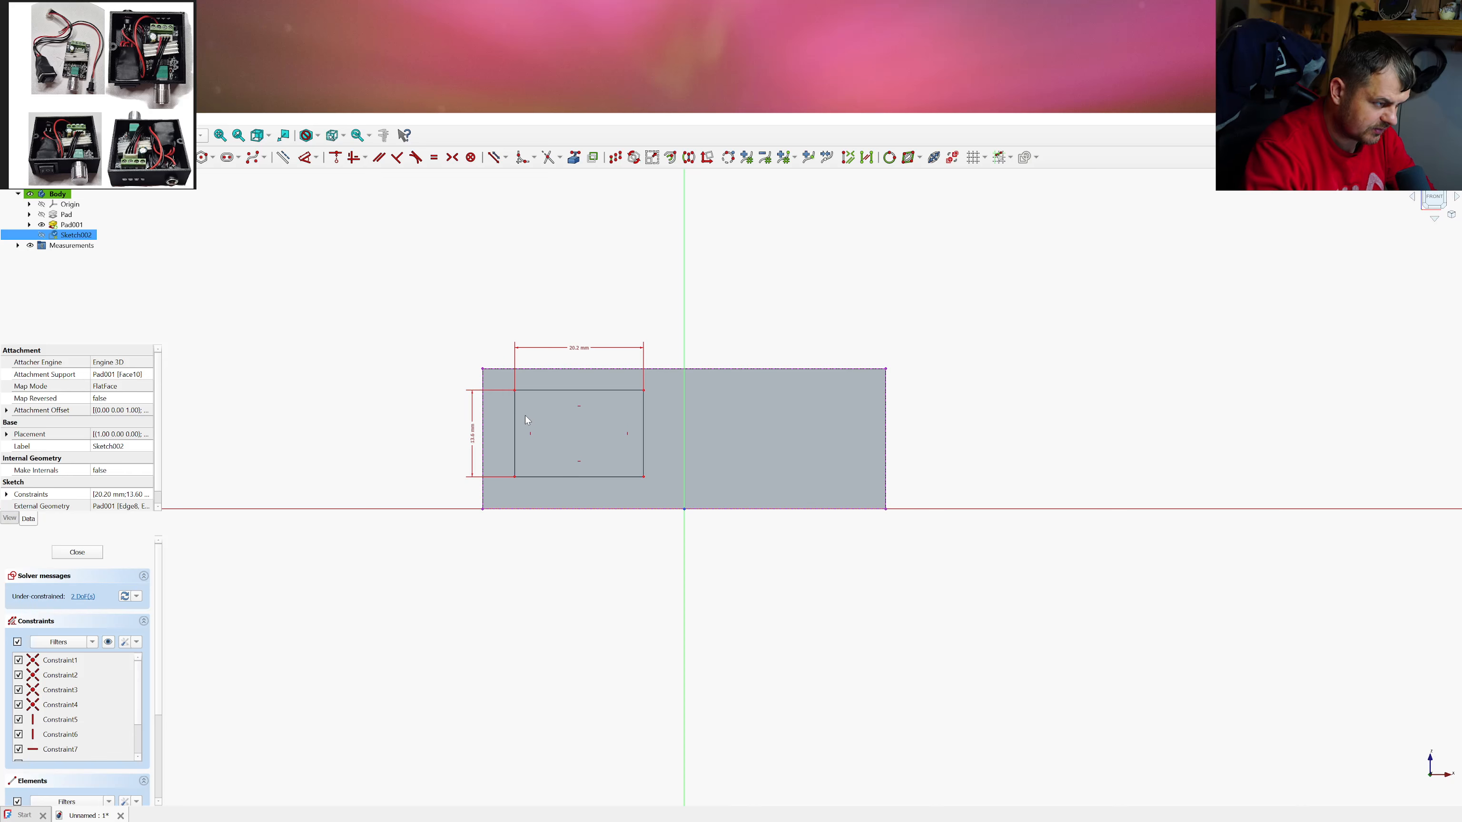
Reposition the dimensioned rectangle slightly lower in the left half of the front wall face
mouse_move(516, 394)
mouse_down()
mouse_move(549, 412)
mouse_move(514, 395)
mouse_up()
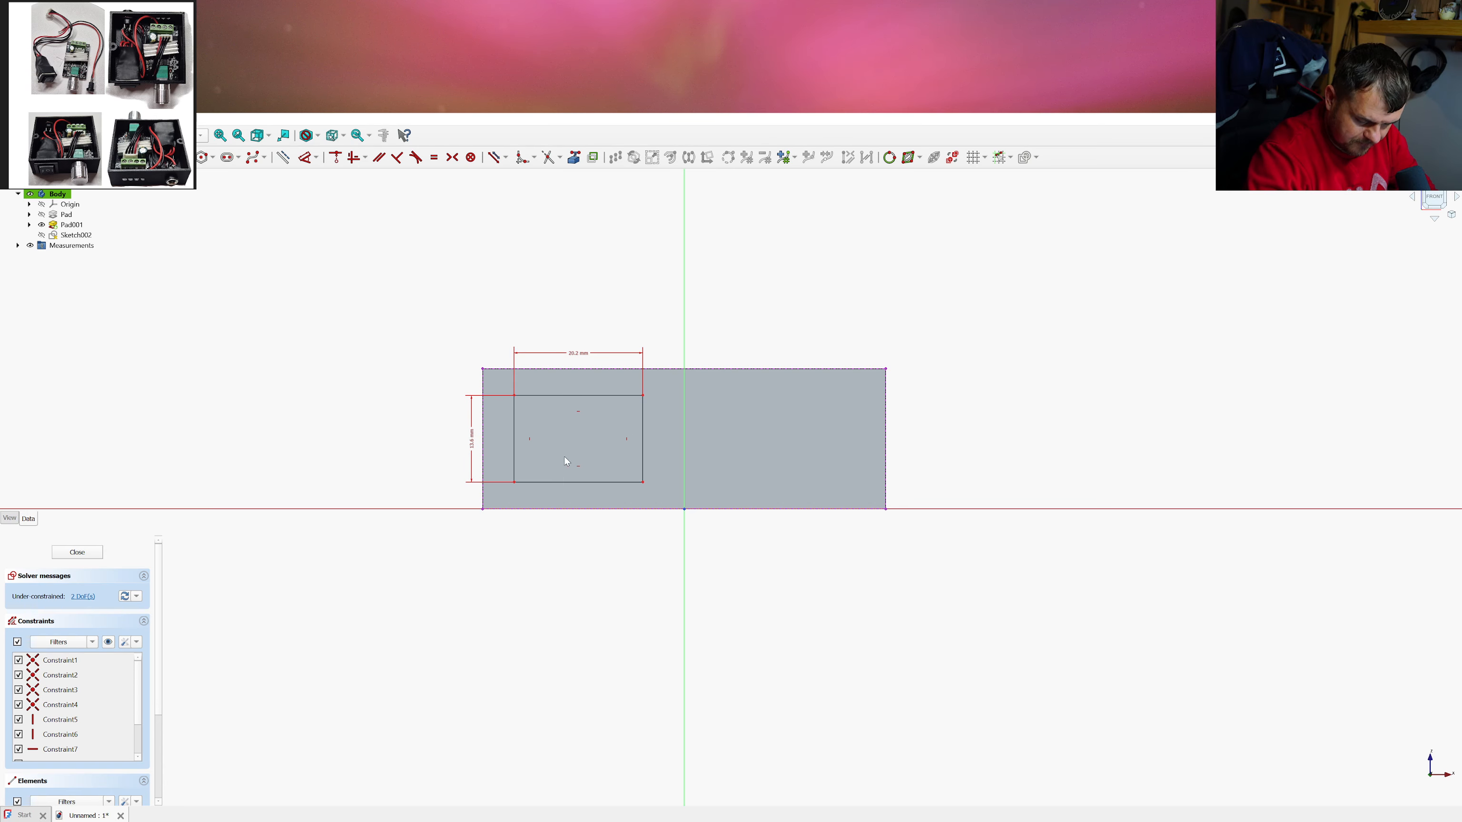
mouse_move(515, 397)
mouse_down()
mouse_move(541, 394)
mouse_move(516, 403)
mouse_up()
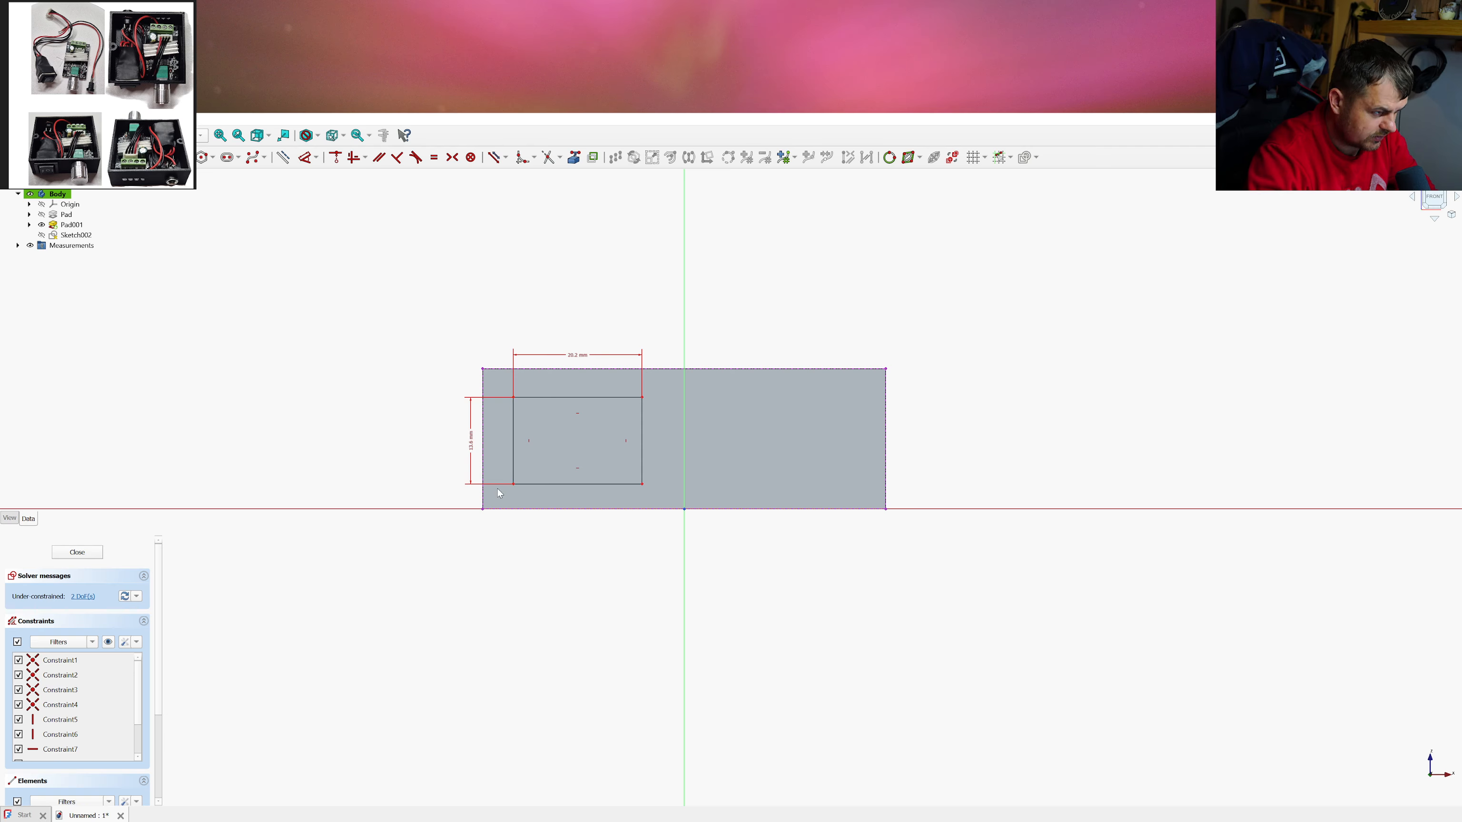
click(483, 510)
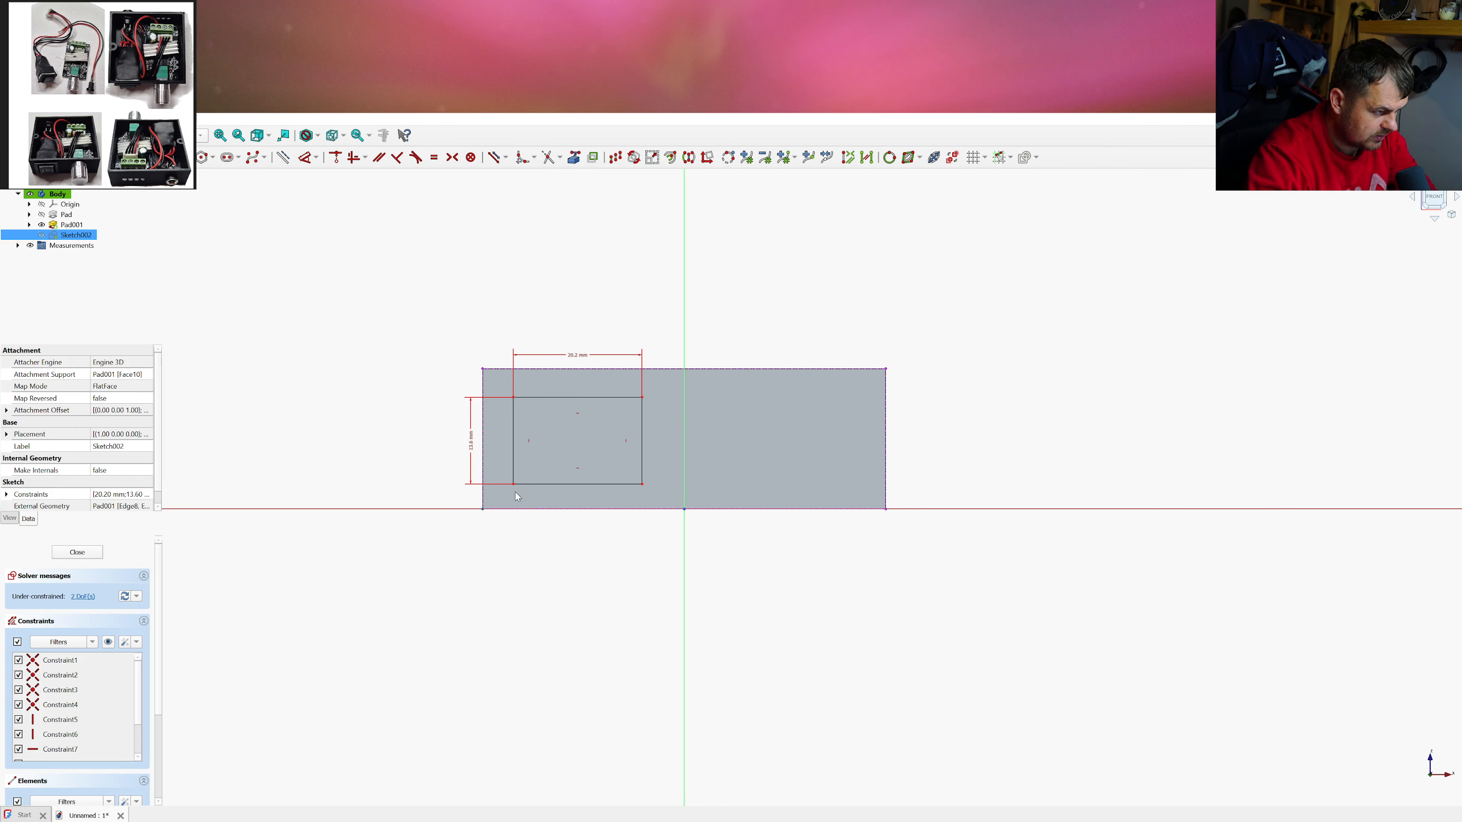
click(517, 498)
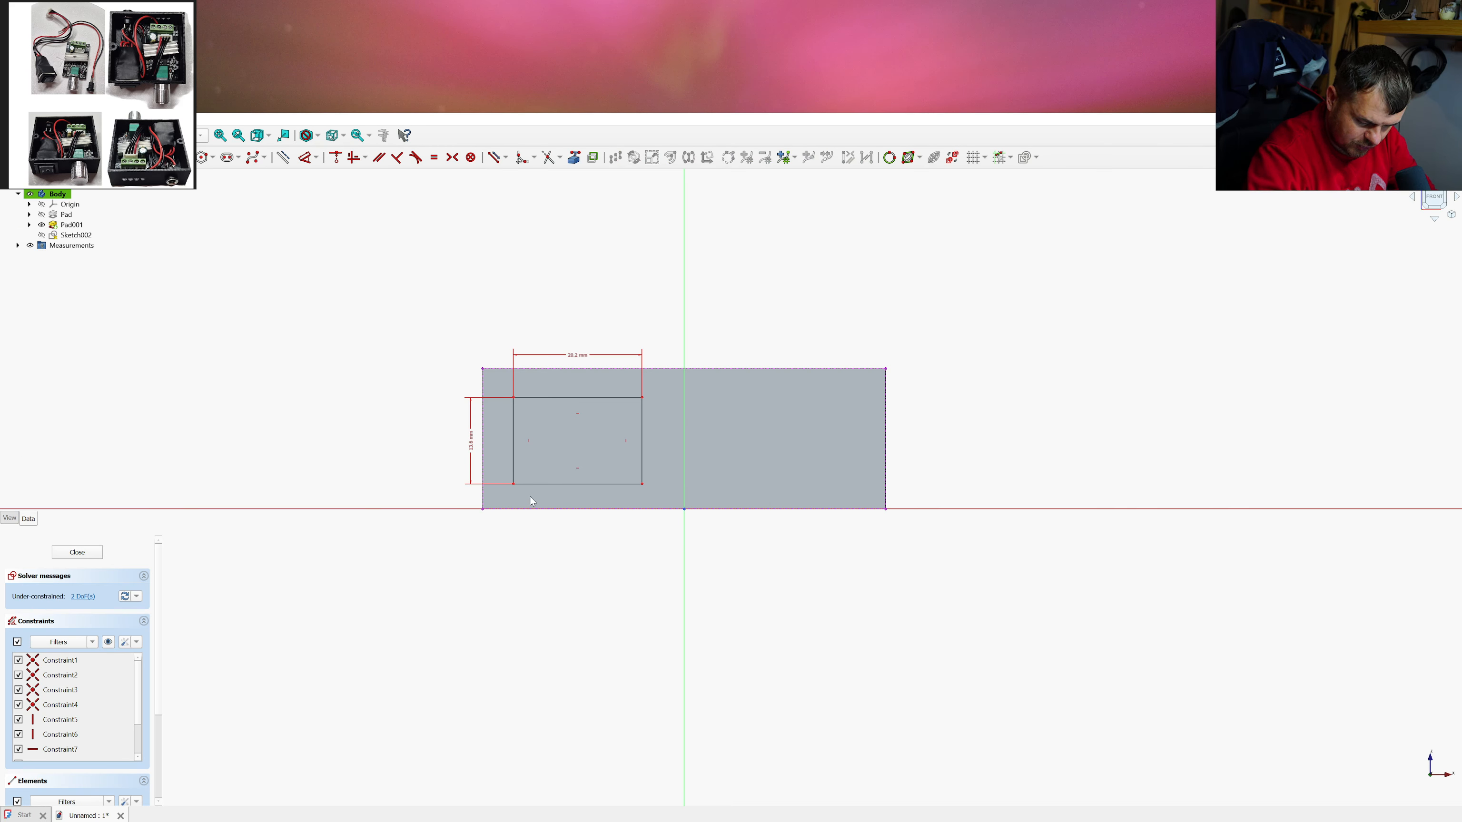
drag(515, 485, 511, 486)
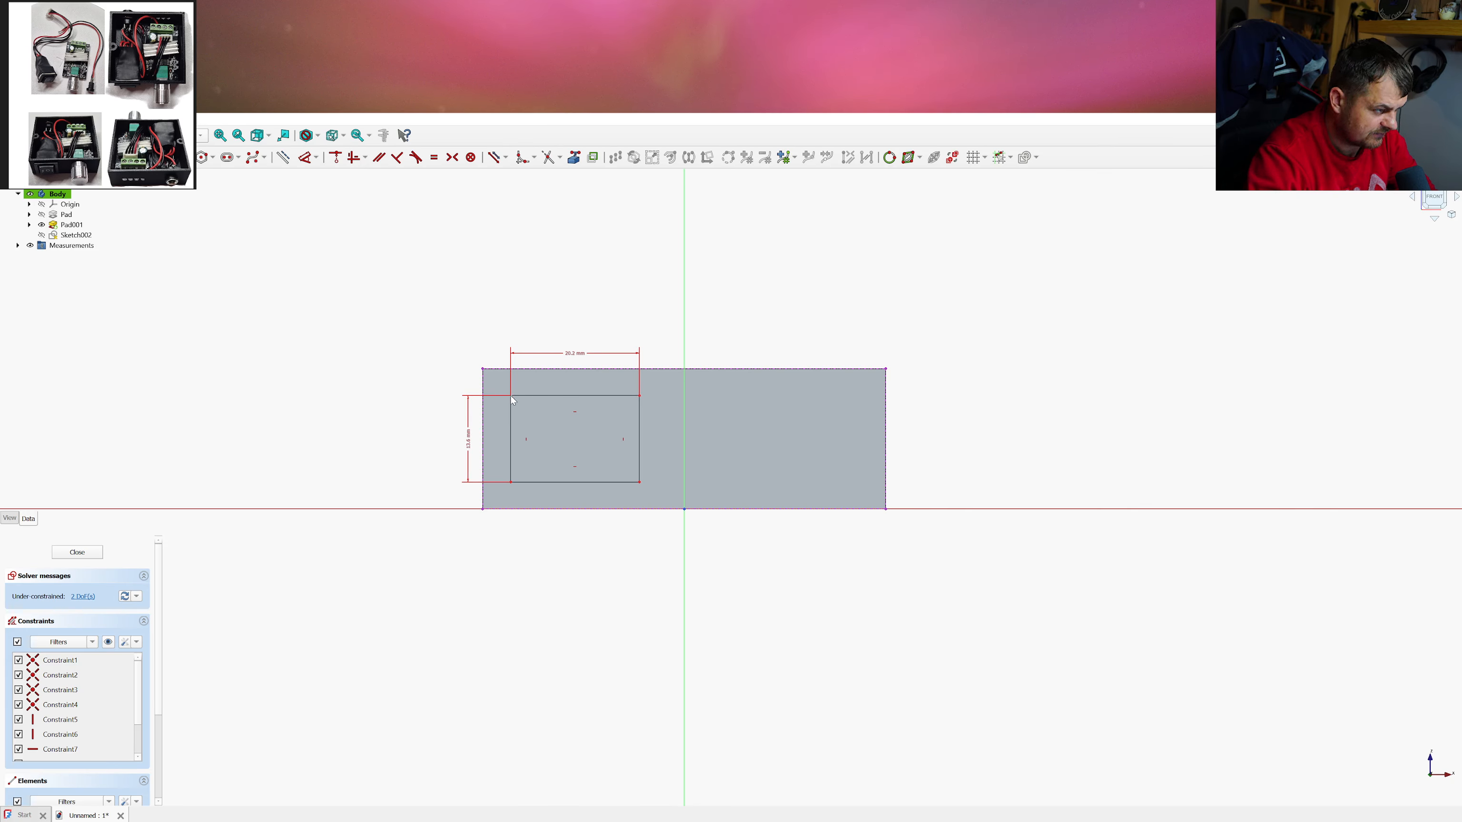
drag(511, 395, 514, 398)
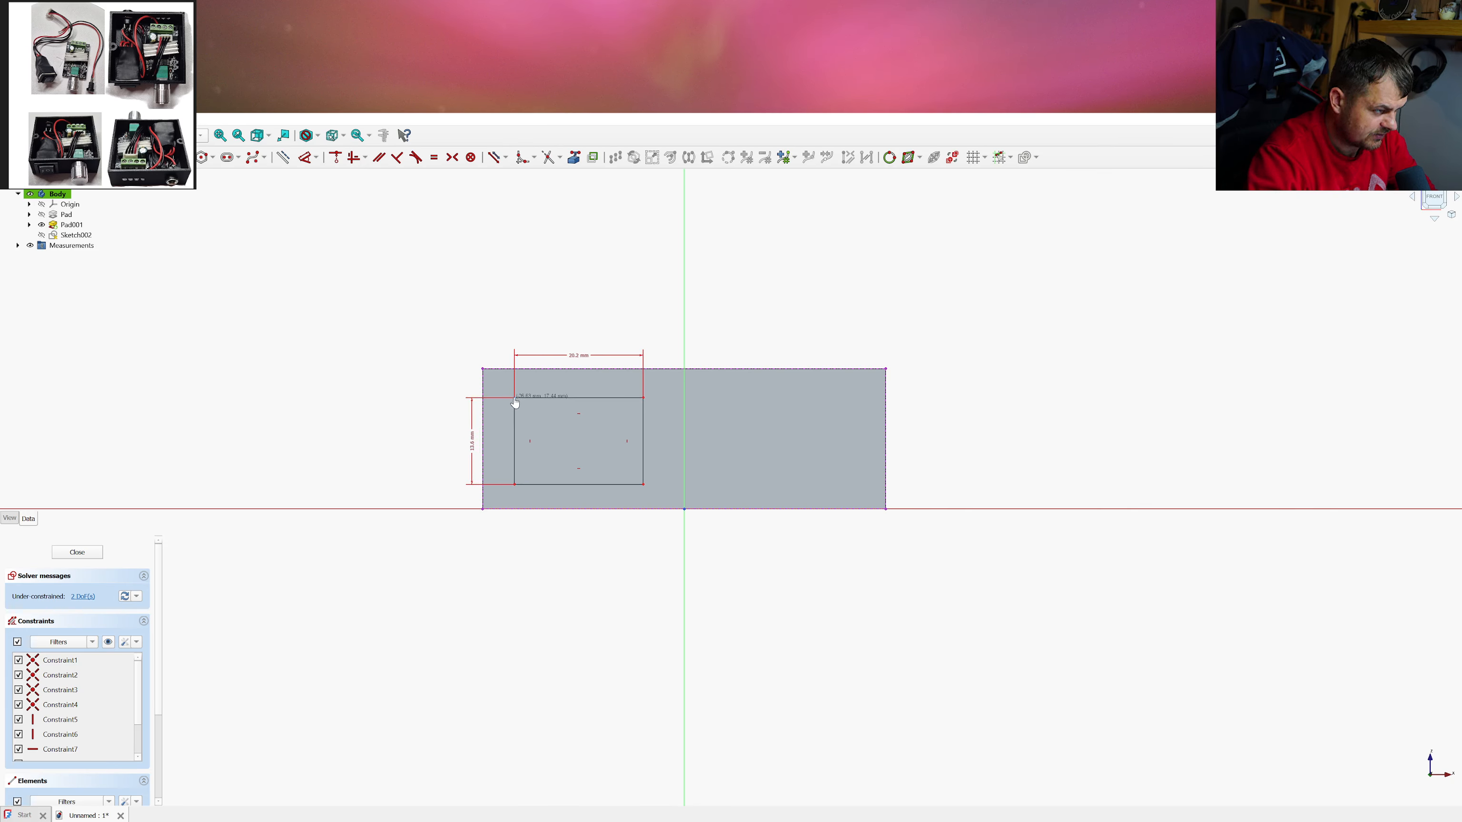
Constrain the horizontal distance between the upper-left corners of the rectangle and the wall outline to 5 mm
click(490, 378)
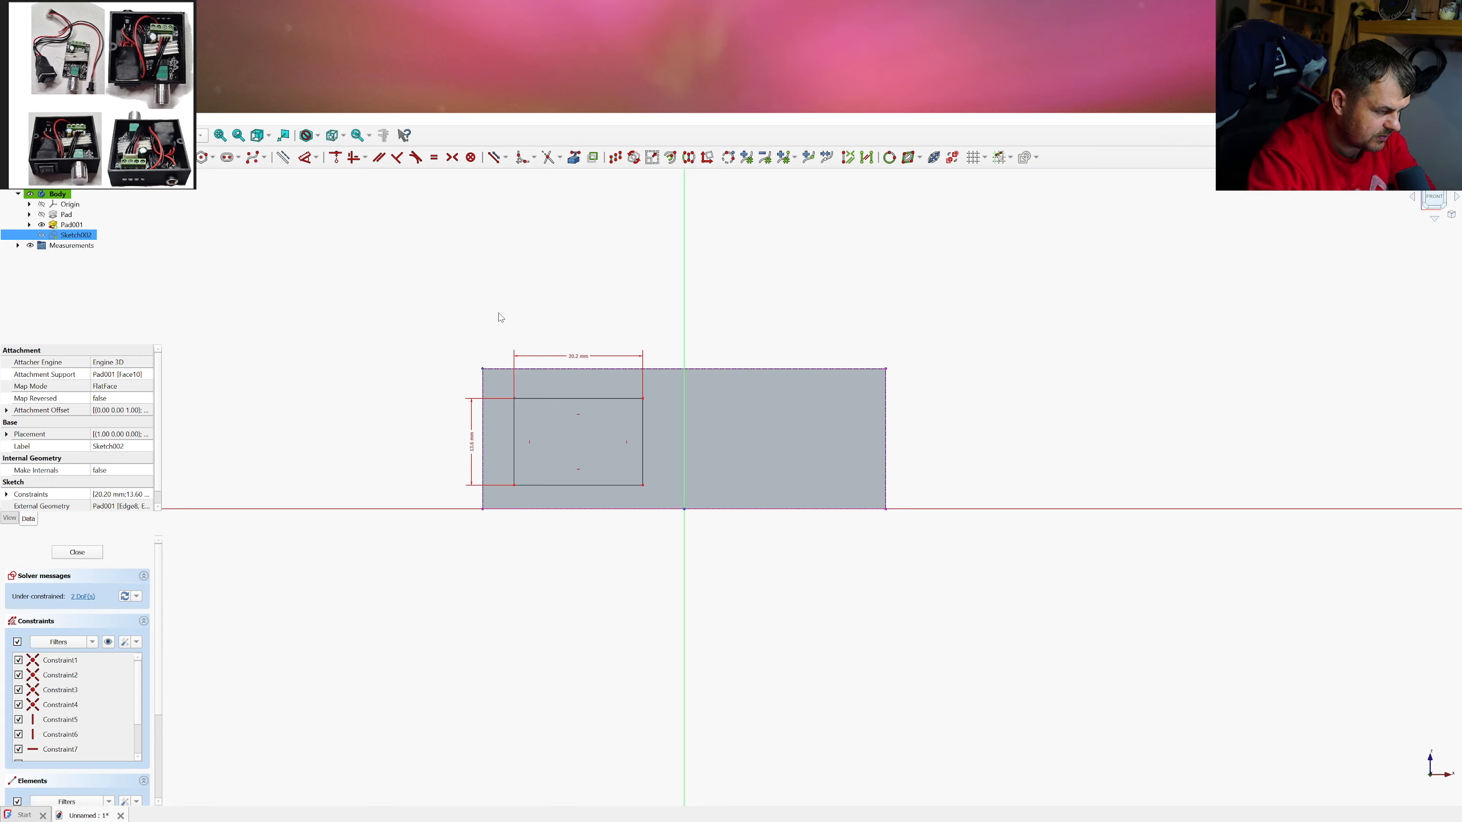
key(l)
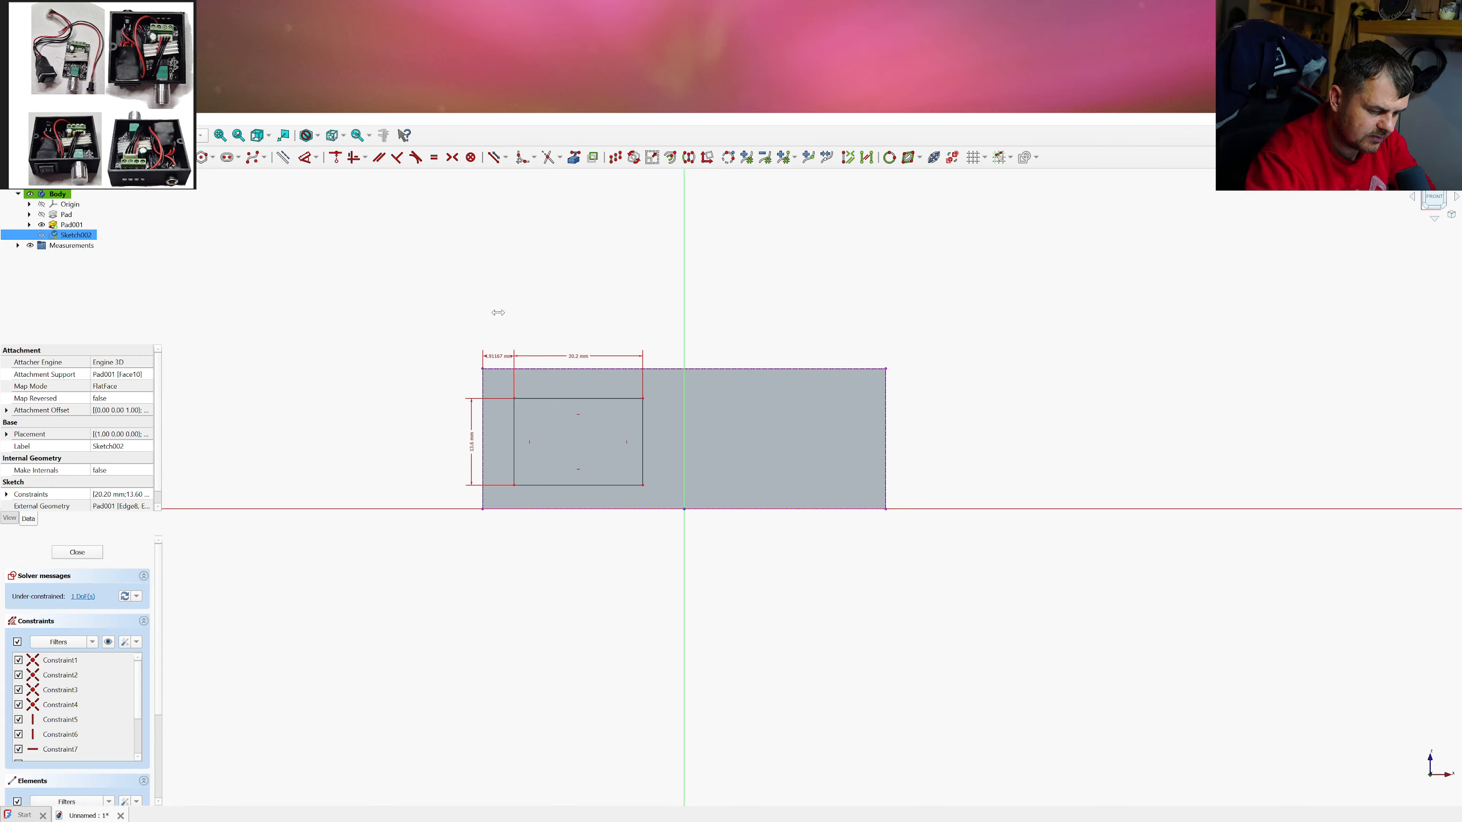
text(5)
key(Return)
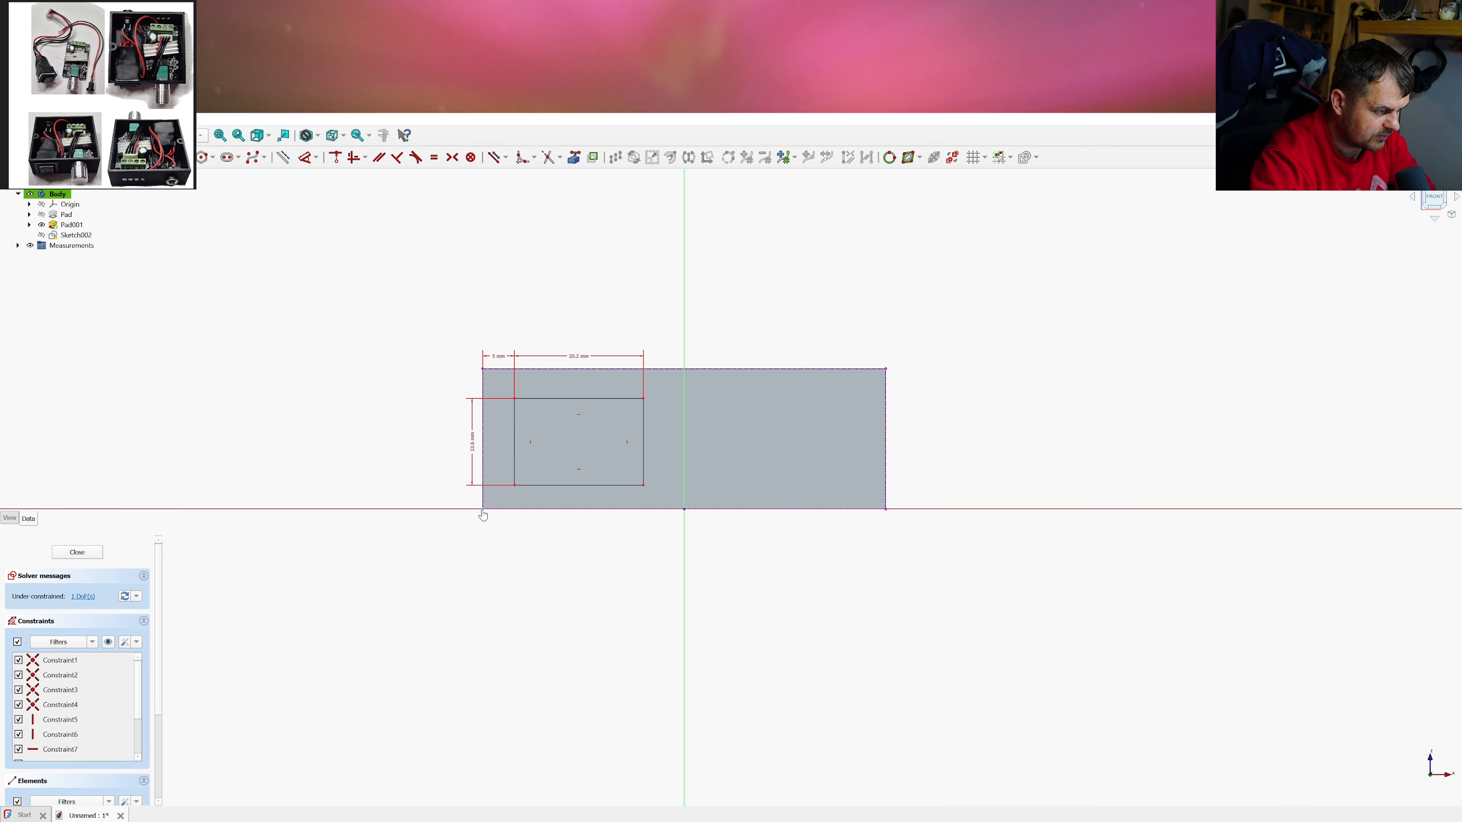
Constrain the vertical distance between the lower-left corners of the rectangle and the wall outline to 5.2 mm
click(520, 494)
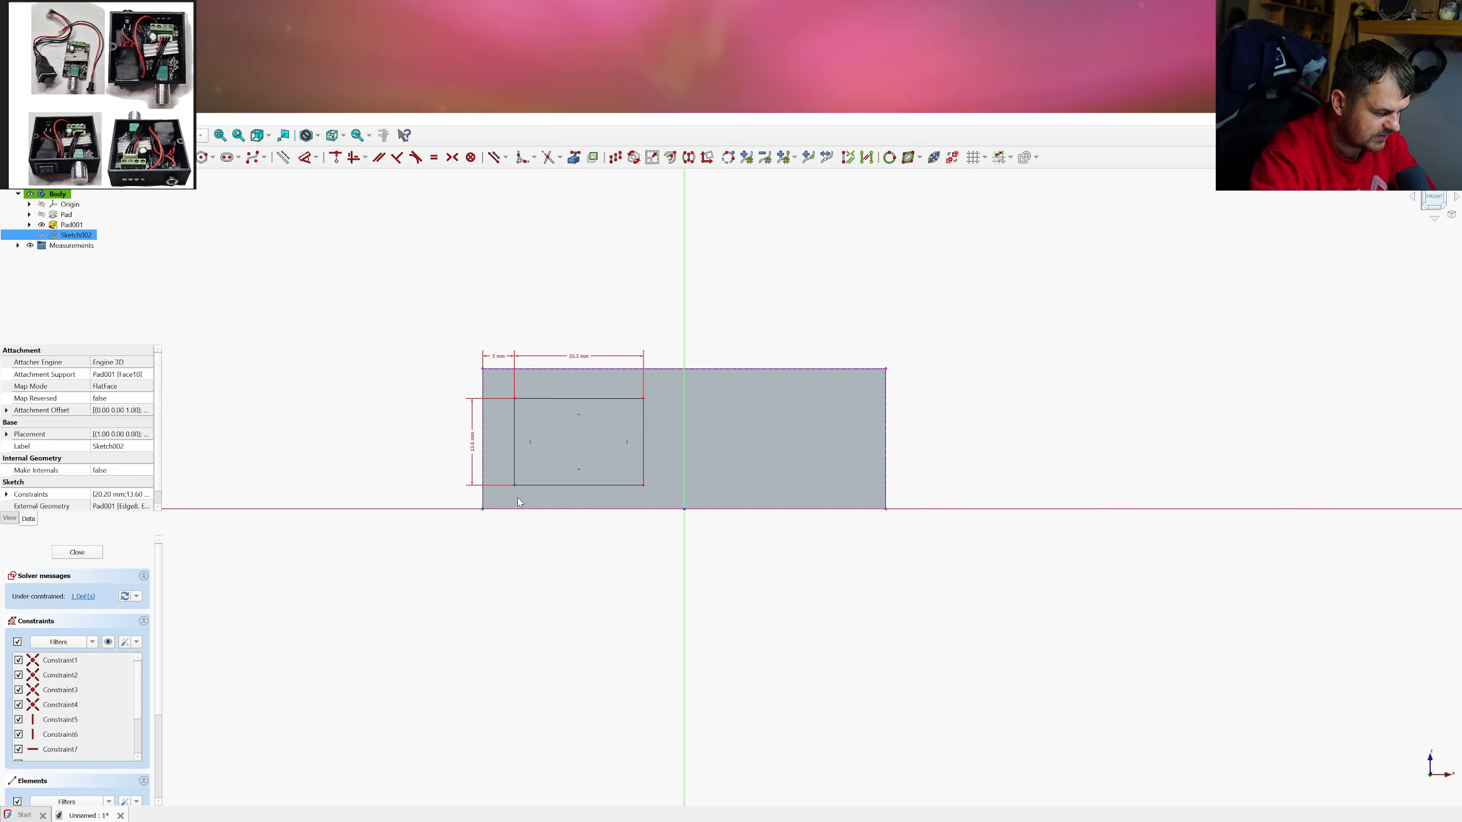
key(i)
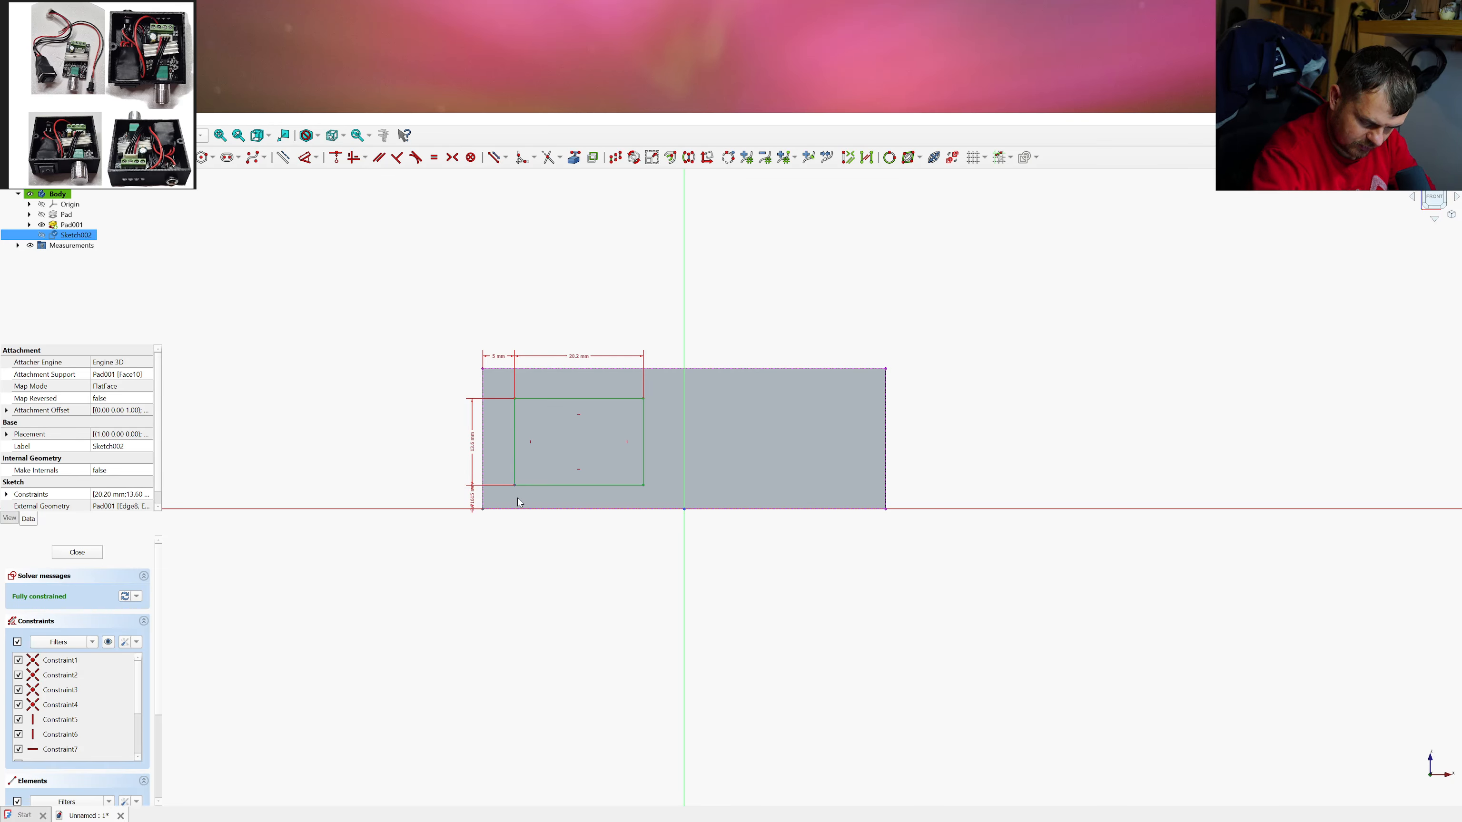
text(5.2)
key(Return)
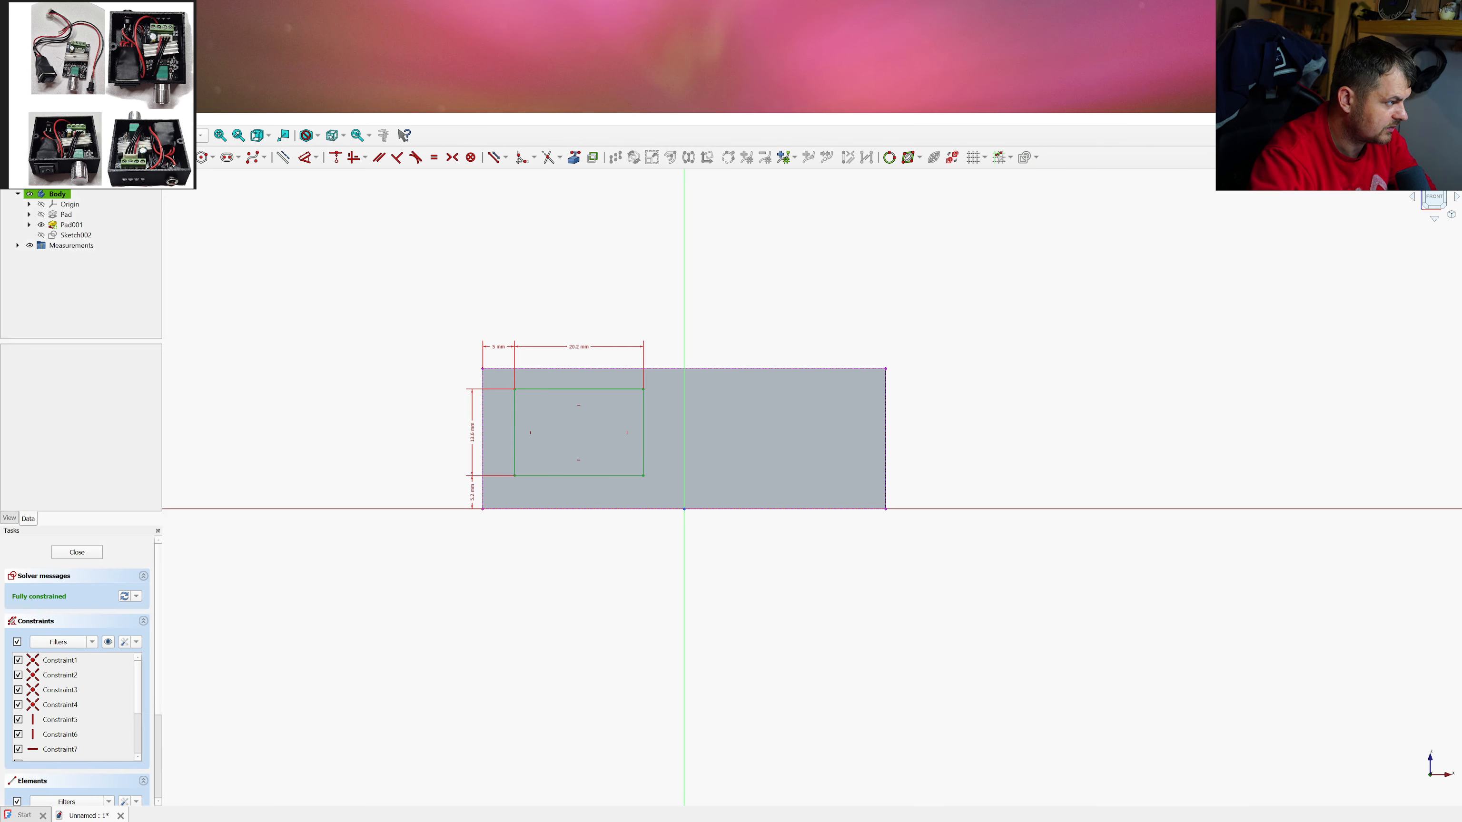
Sketch an 8.1 mm diameter circle in the right half of the front wall face and move its dimension label clear of the circle
key(g)
key(c)
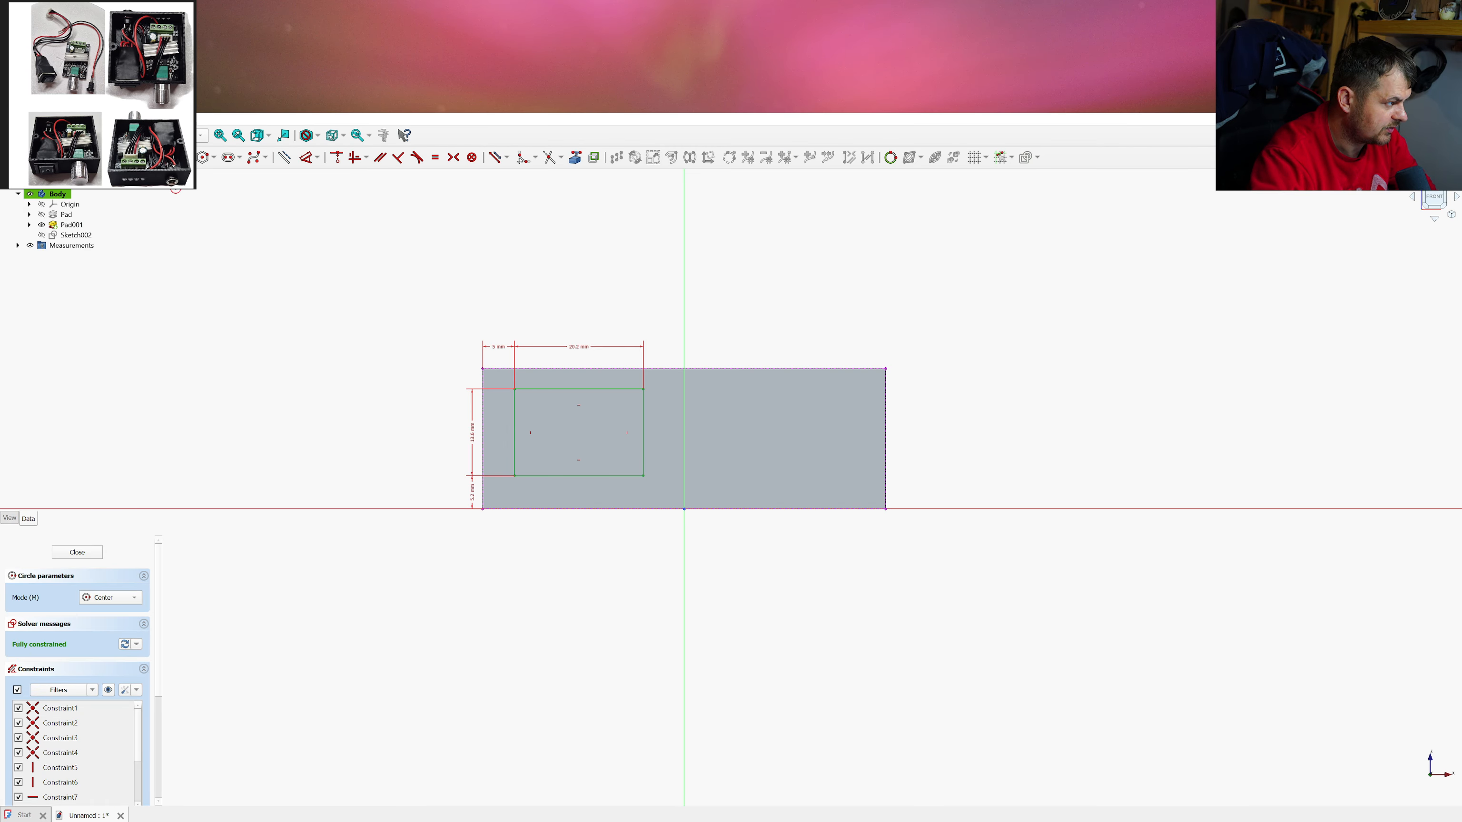
click(779, 432)
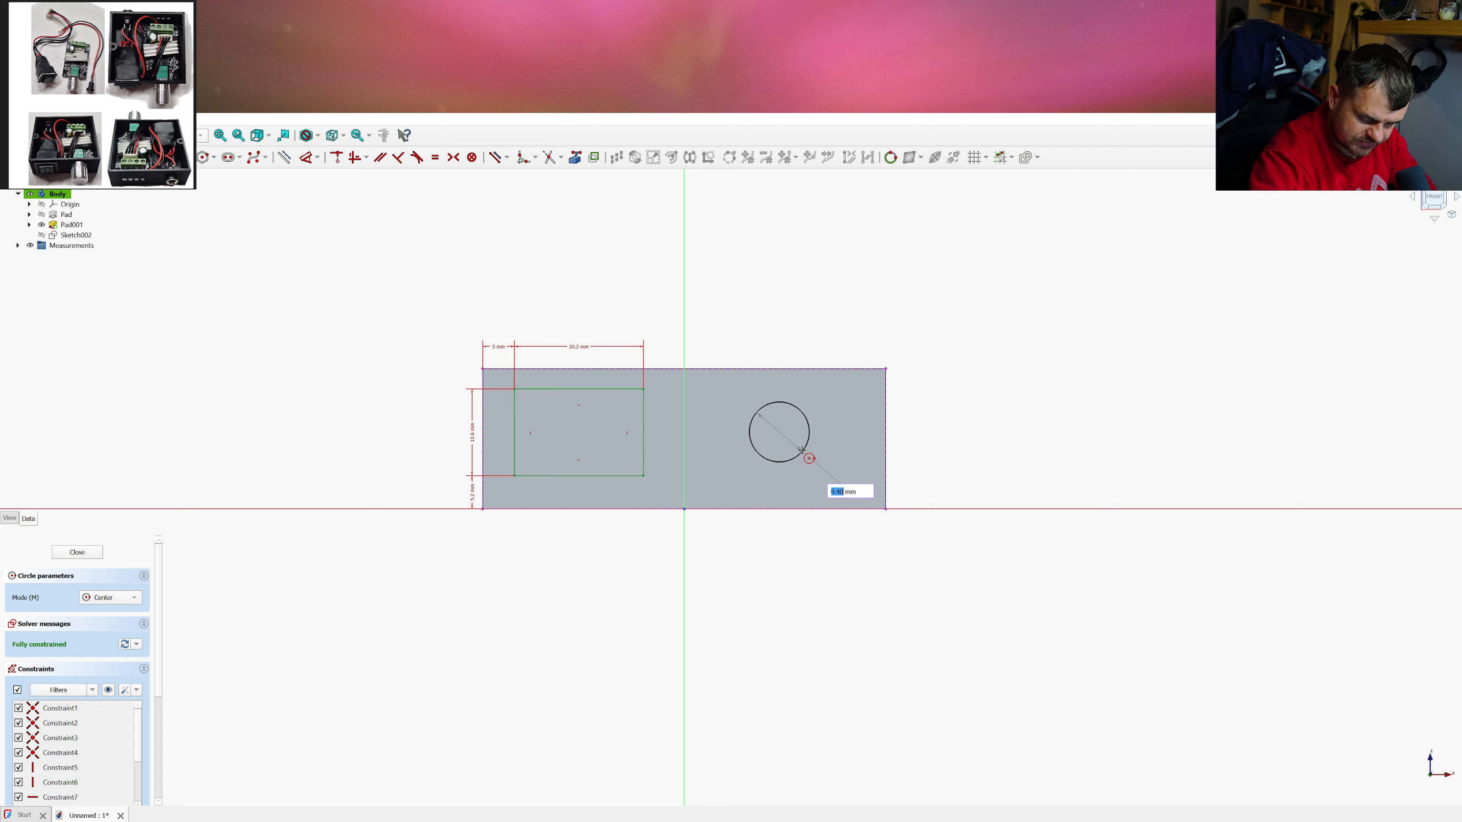
text(8.1)
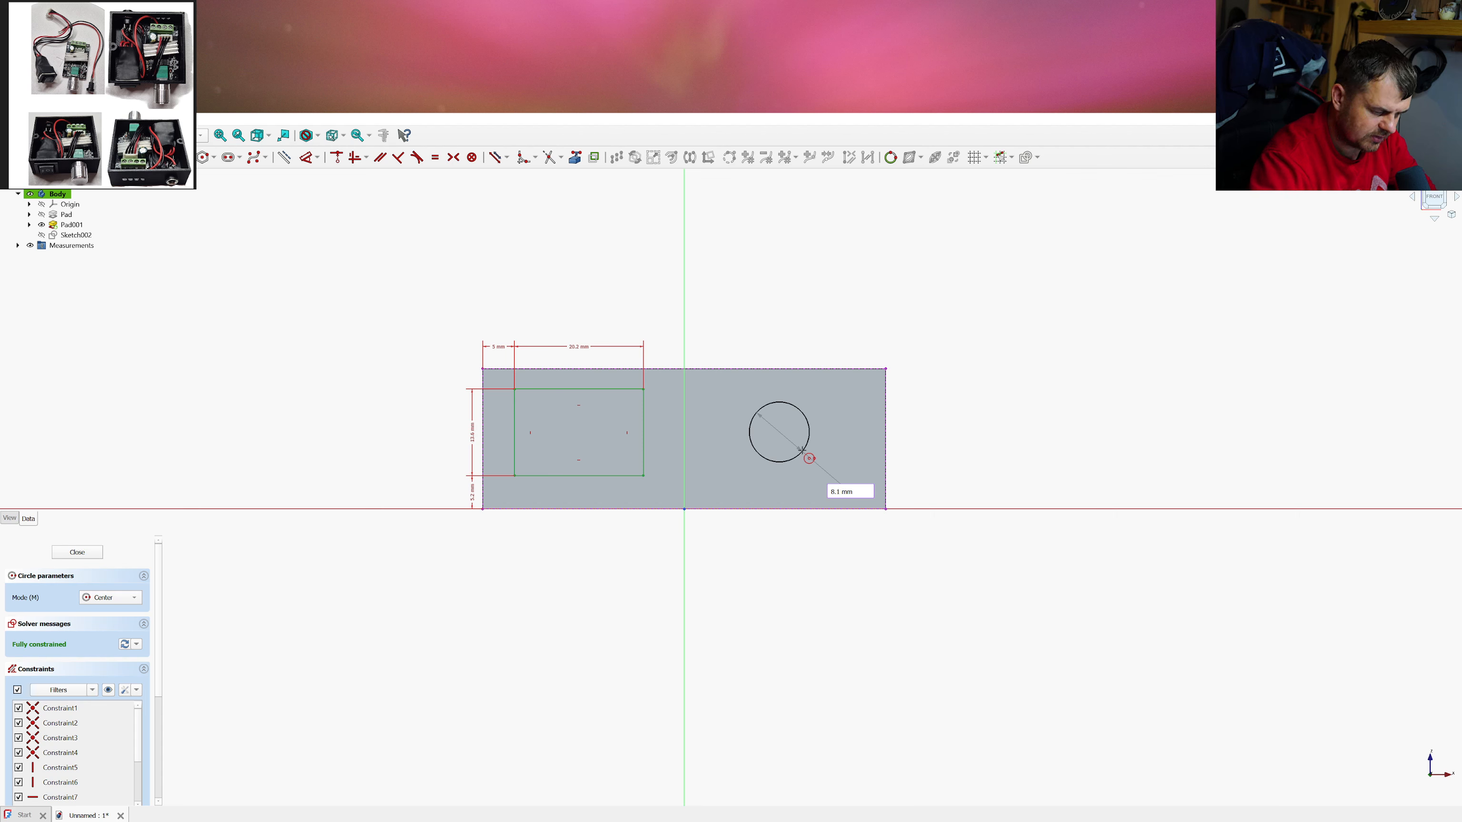
key(Return)
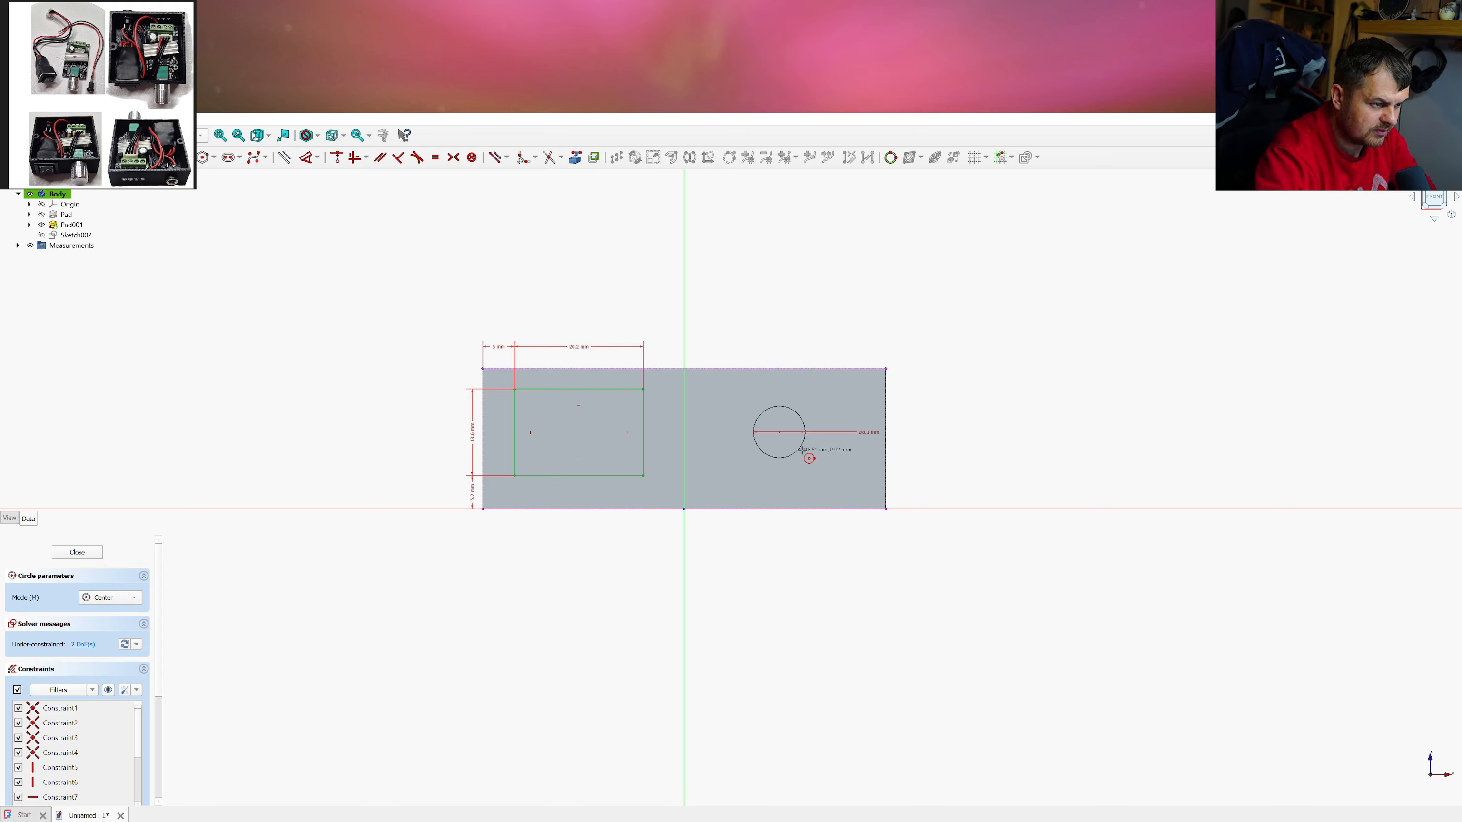
right_click(803, 452)
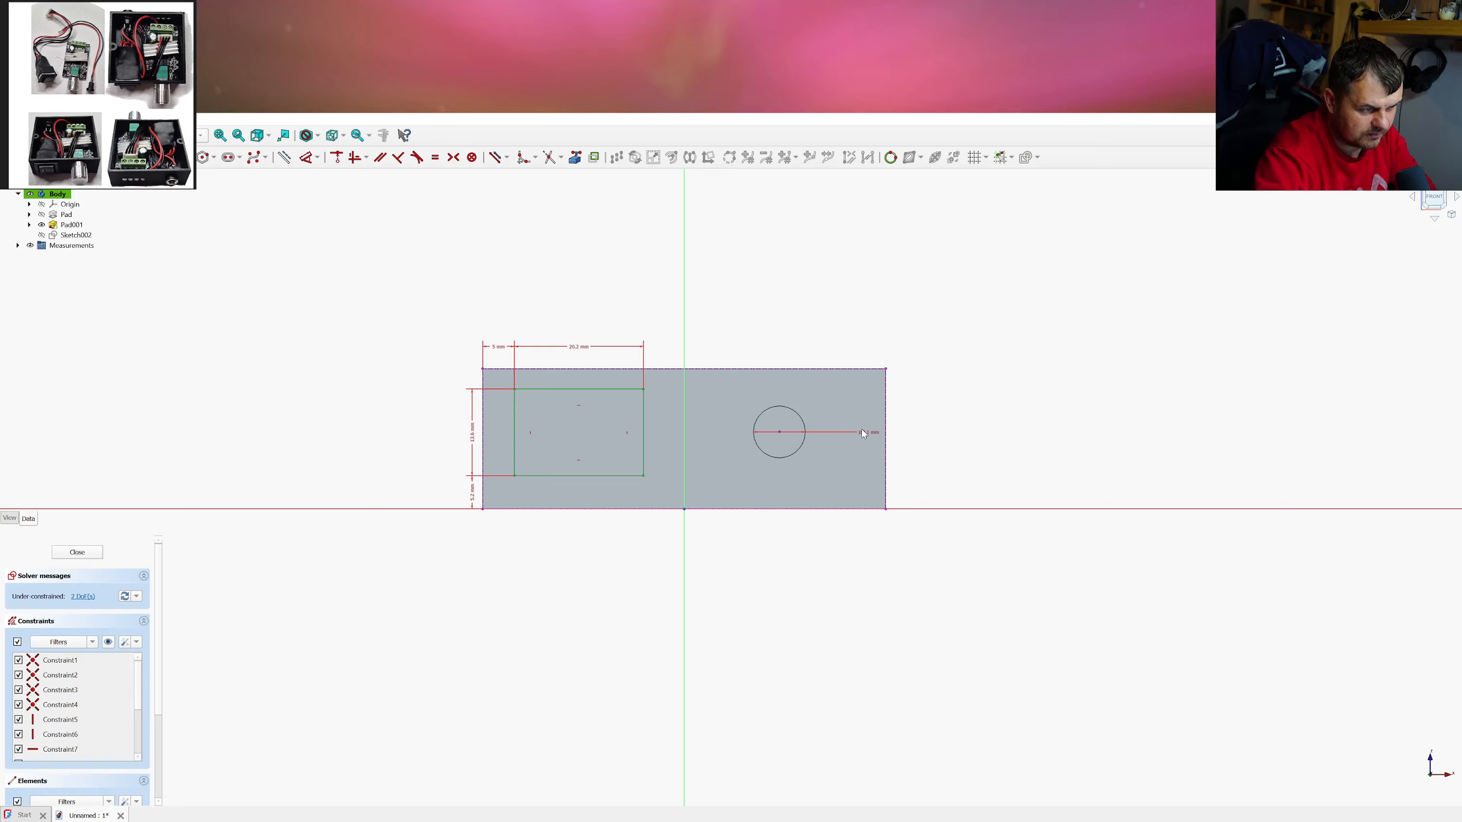
drag(861, 428, 845, 401)
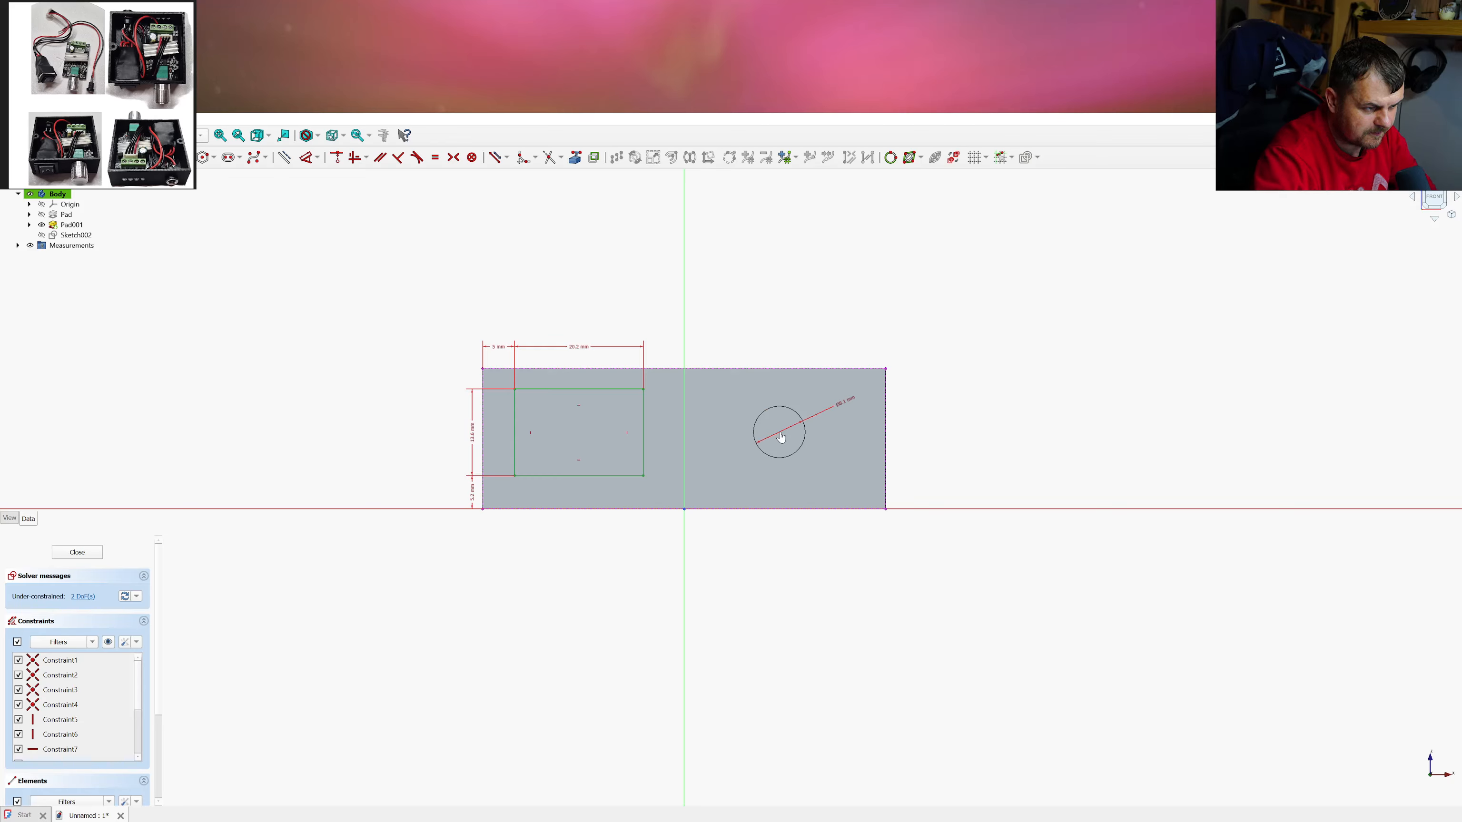
drag(781, 437, 790, 443)
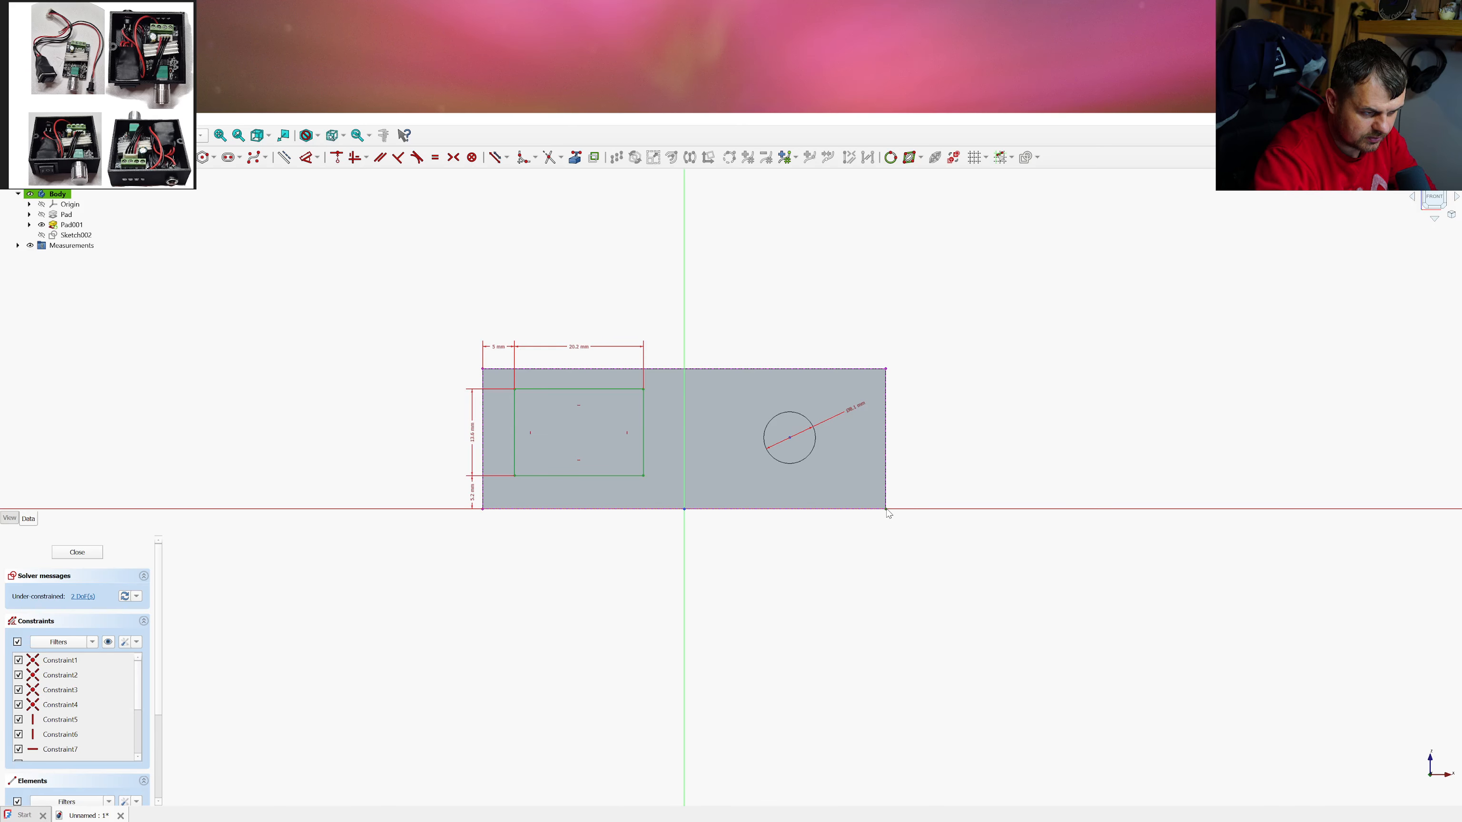
Constrain the horizontal distance between the circle's centre and the lower-right corner of the wall outline to 19 mm
click(812, 455)
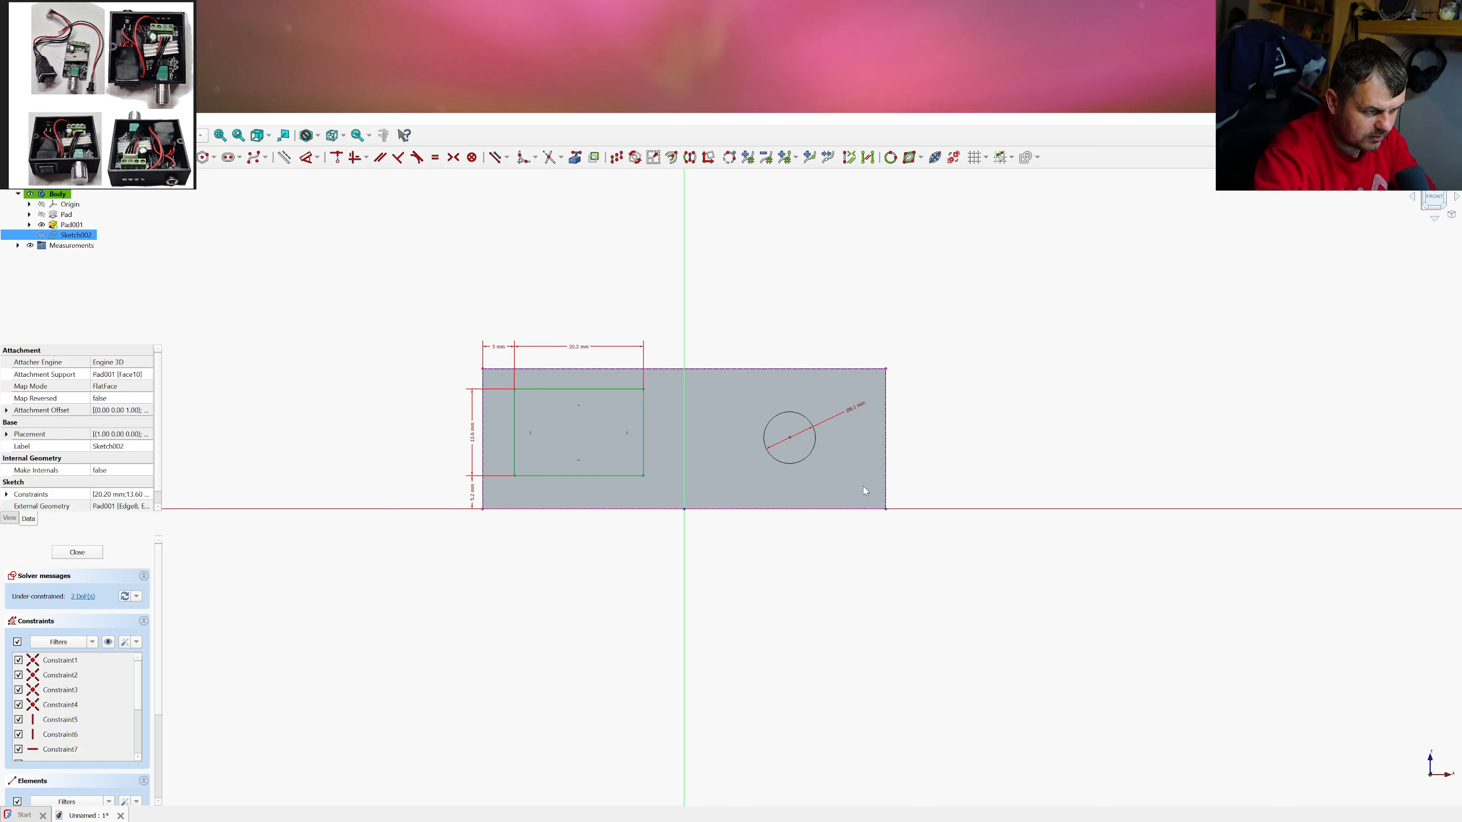
key(l)
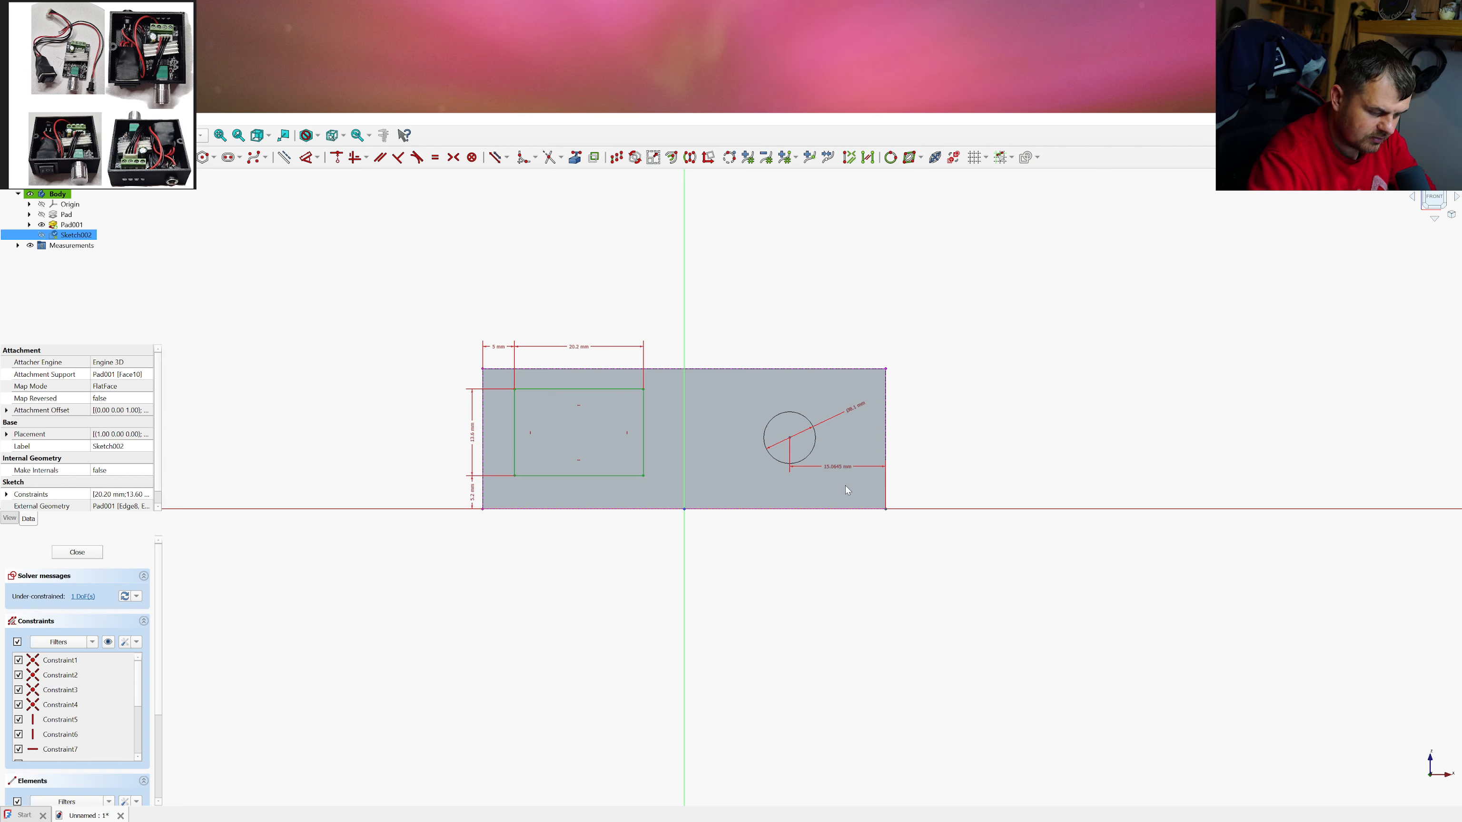
text(19)
key(Return)
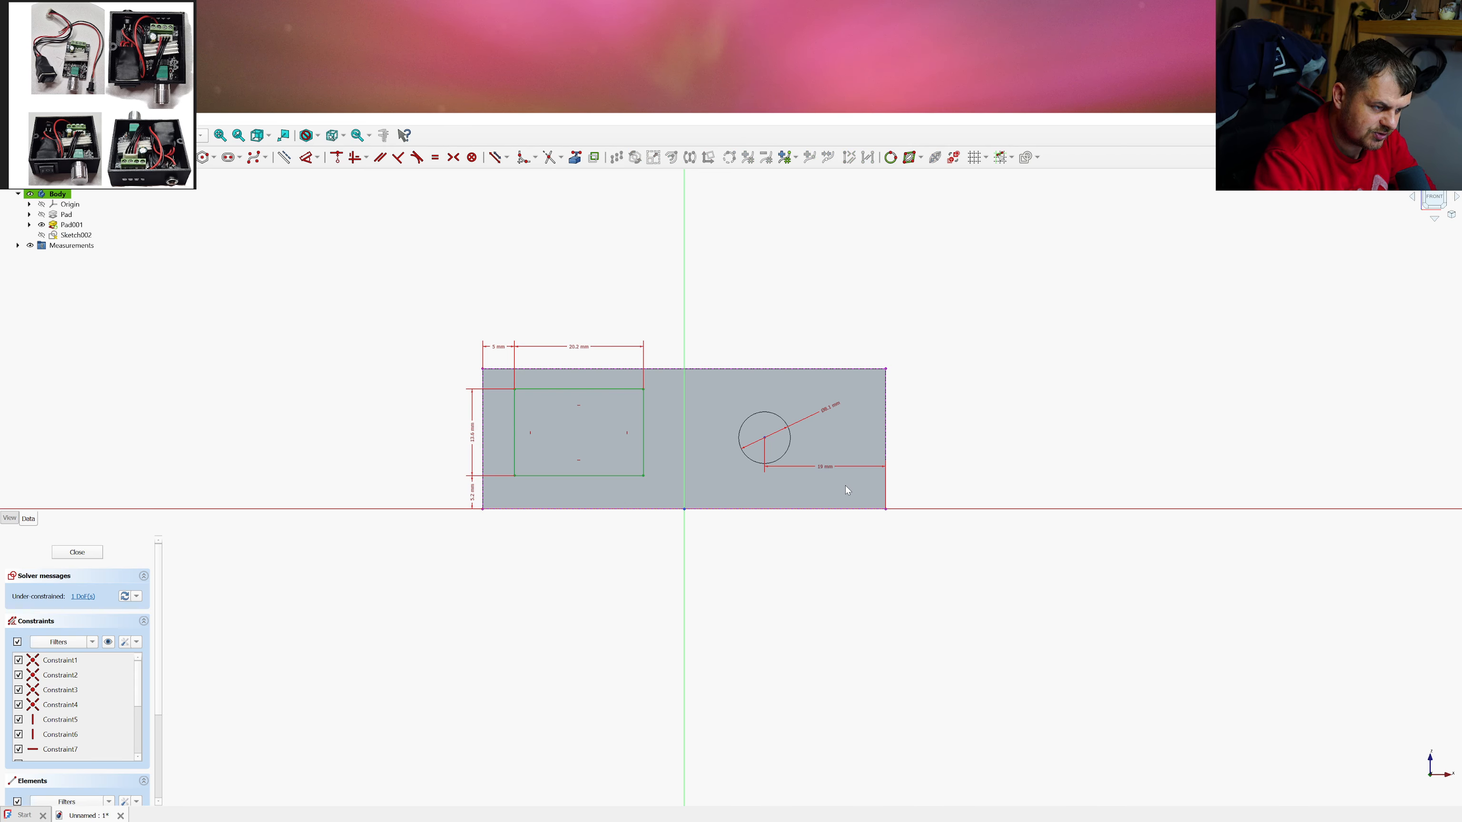
click(886, 510)
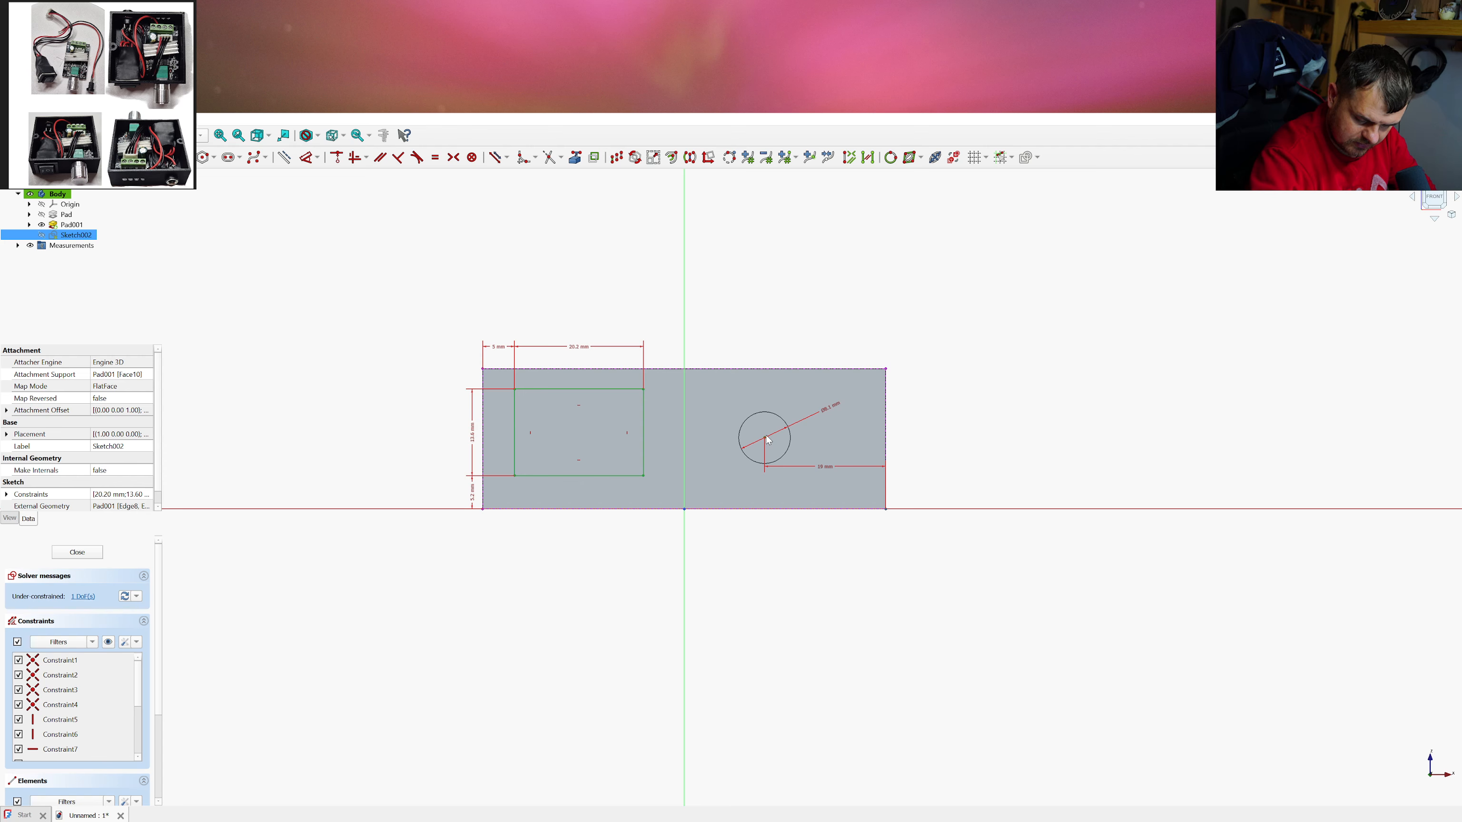
key(3)
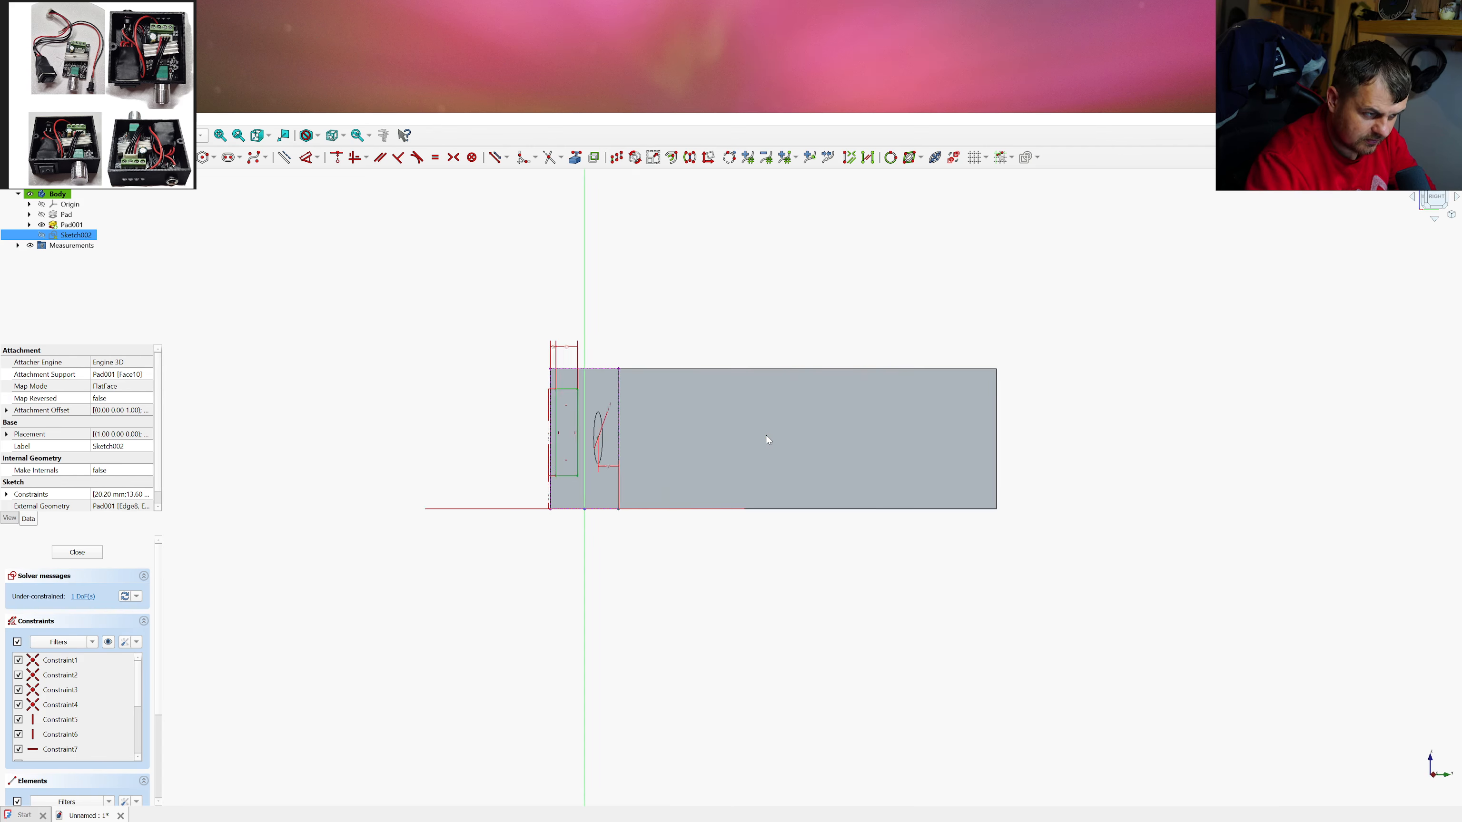
mouse_move(657, 451)
middle_down()
mouse_move(905, 470)
mouse_move(718, 443)
mouse_move(765, 442)
middle_up()
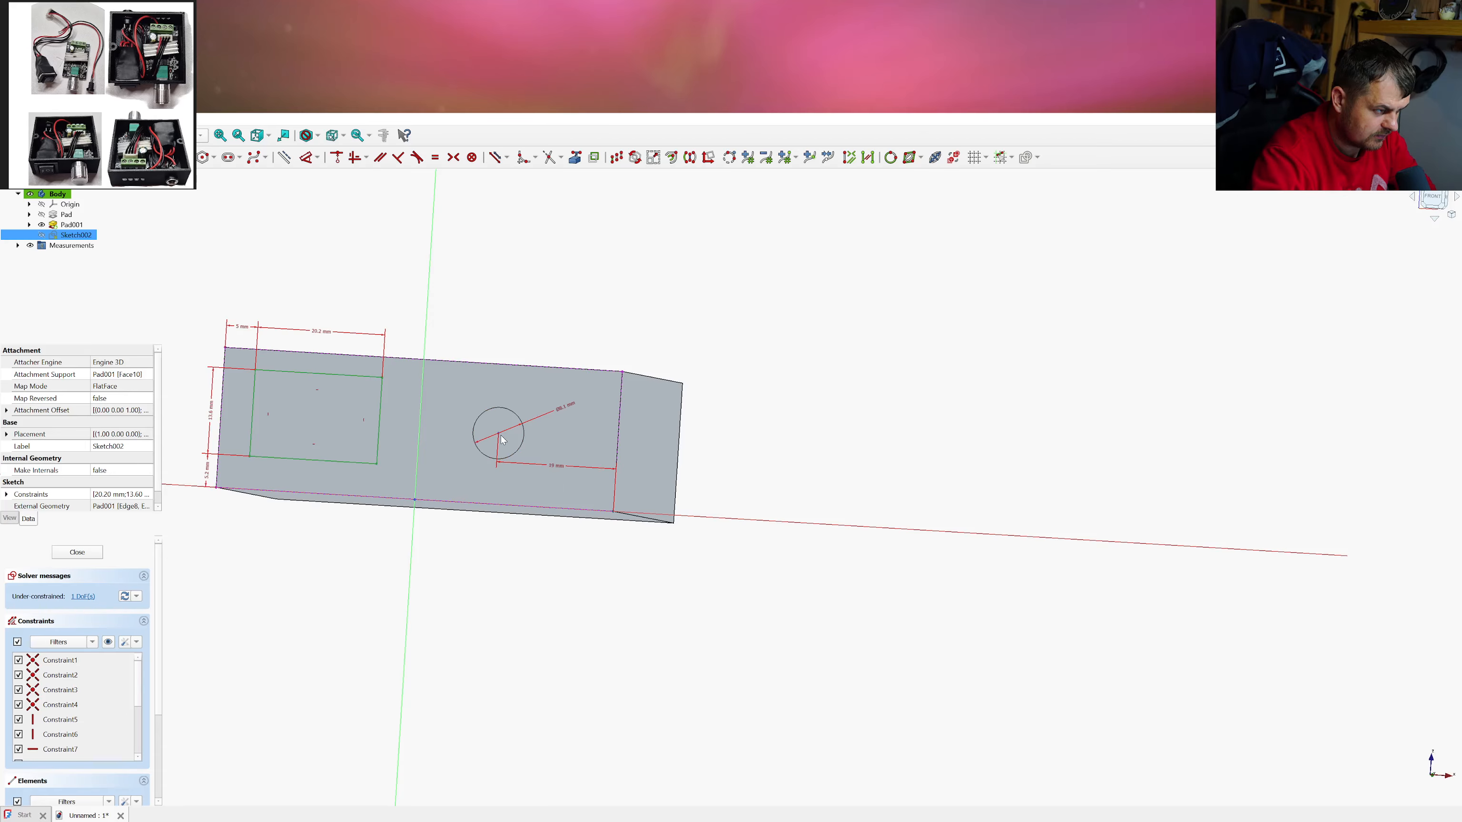
click(1434, 199)
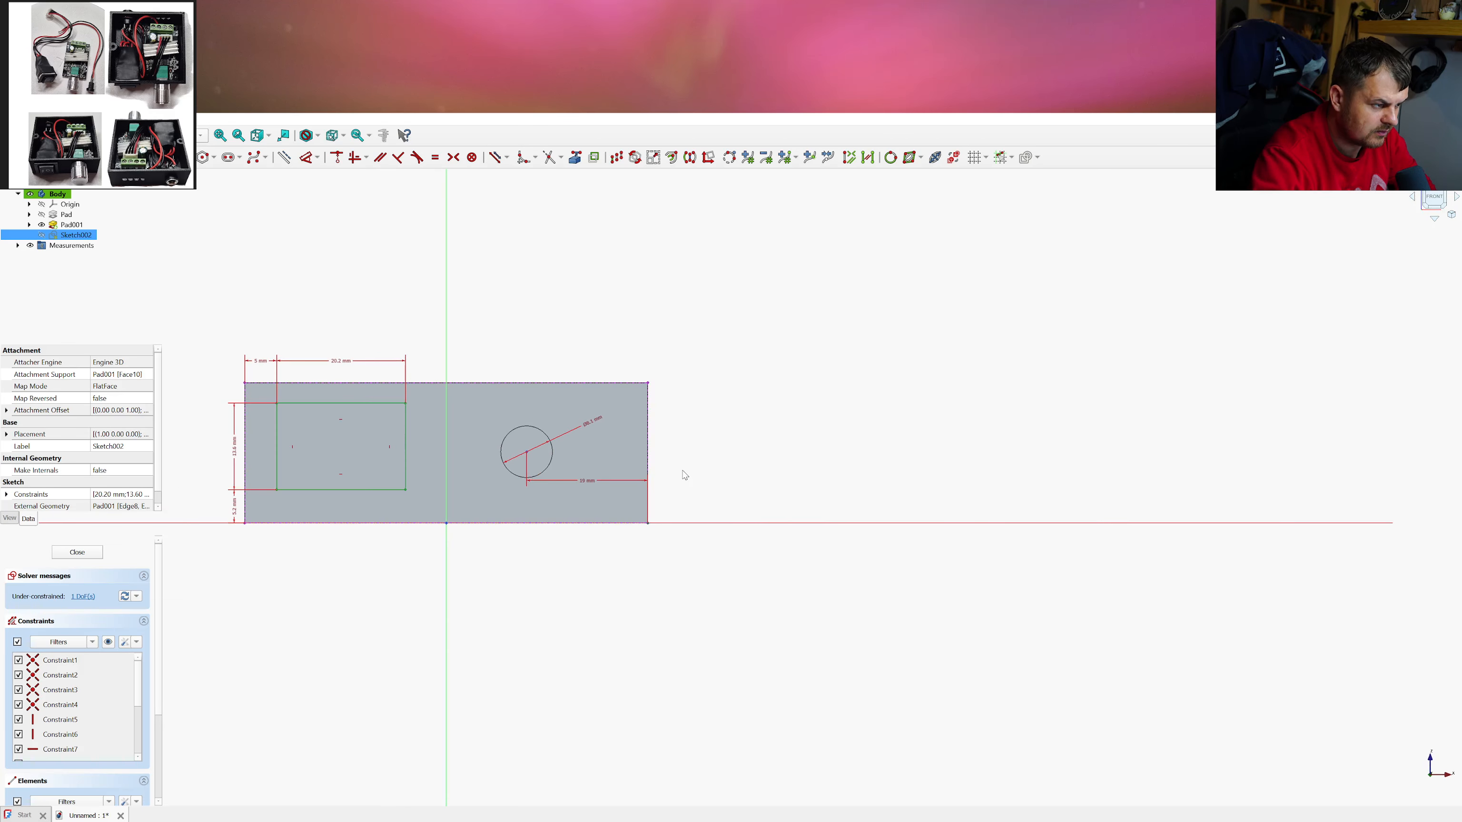
Constrain the vertical distance between the circle's centre and the lower-right corner of the wall outline to 13.55 mm
scroll(878, 556, down, 3)
scroll(731, 513, up, 5)
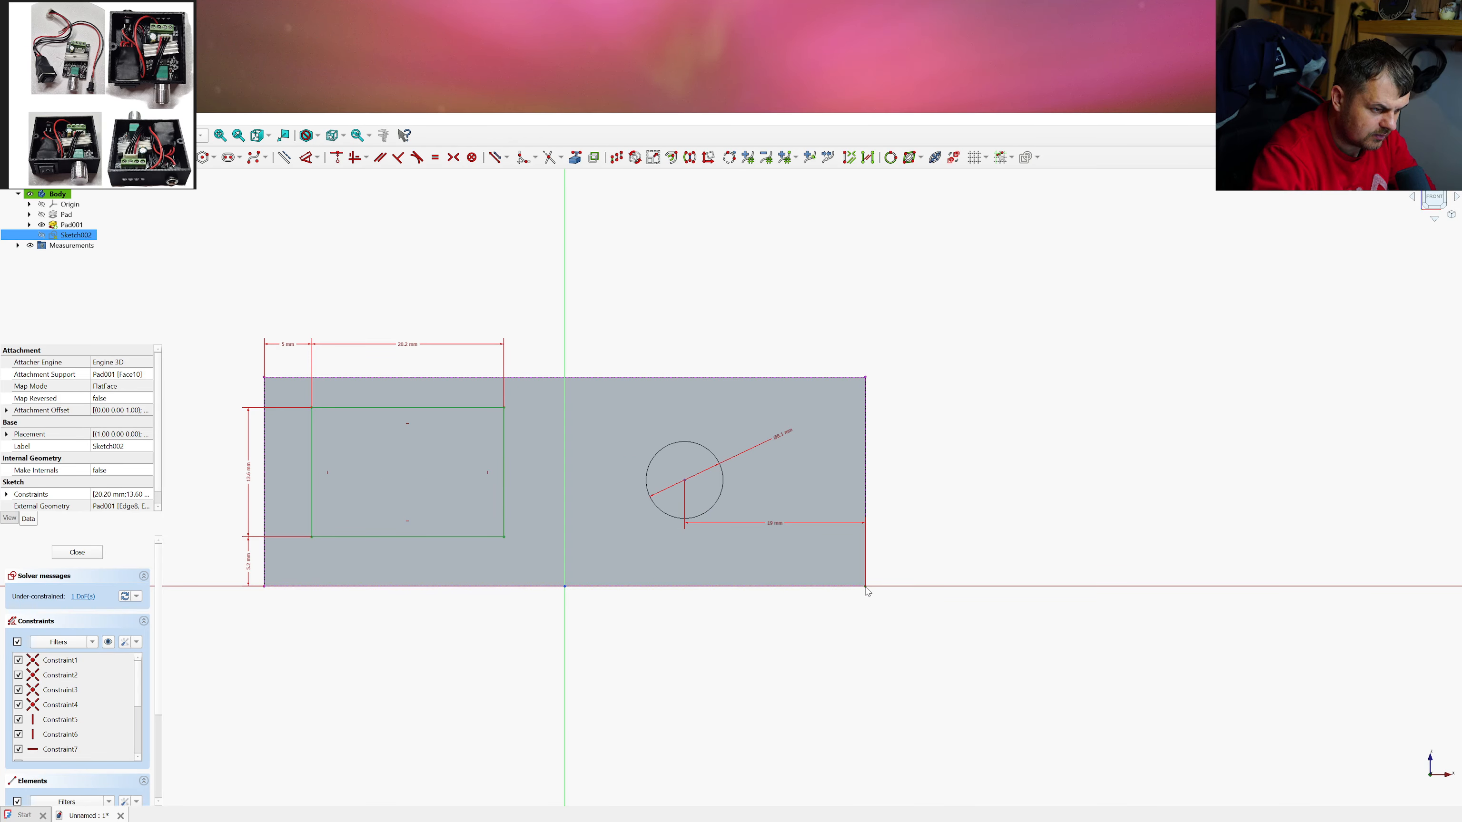
click(751, 545)
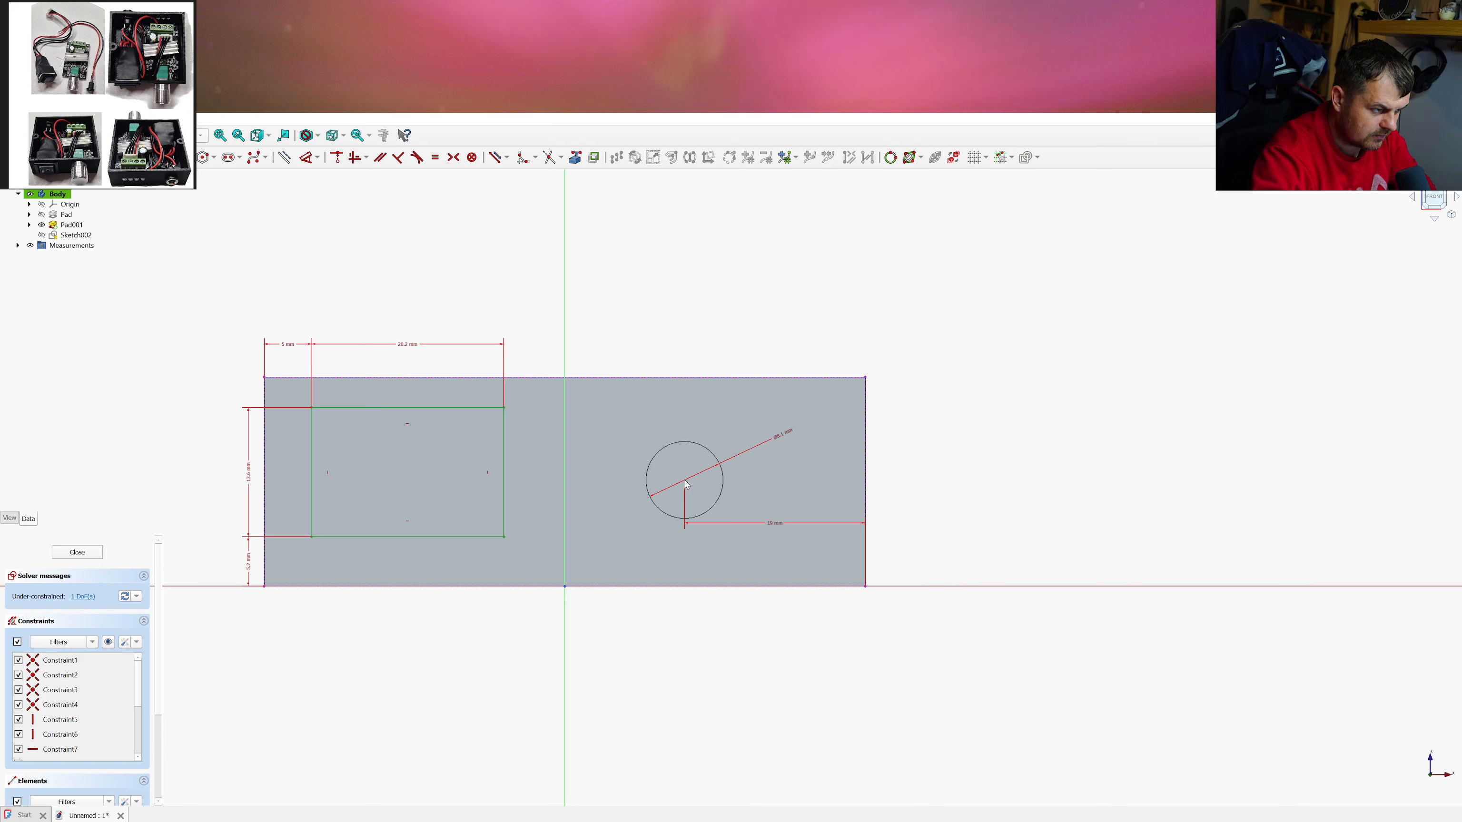
click(709, 545)
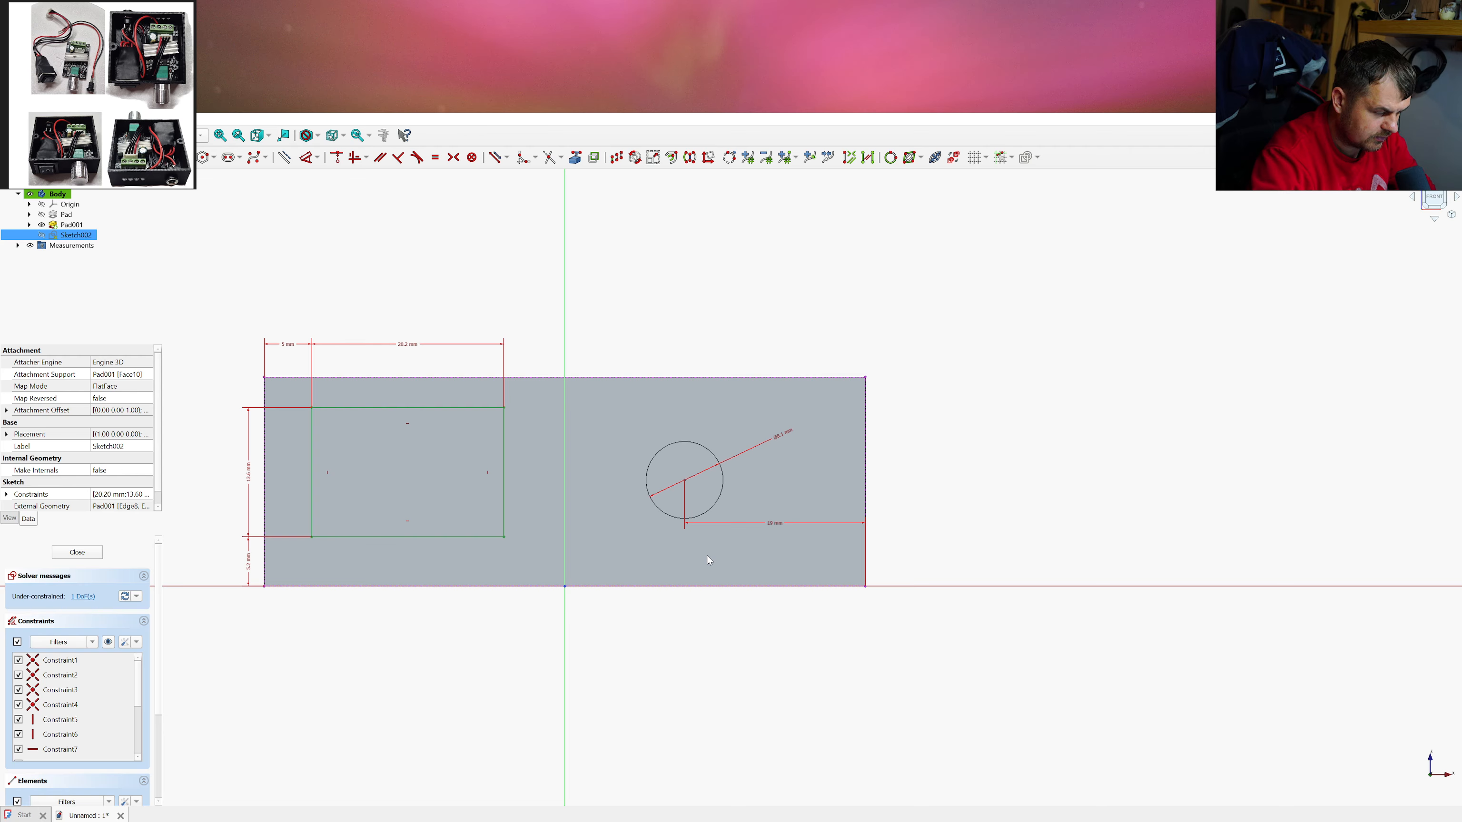
key(i)
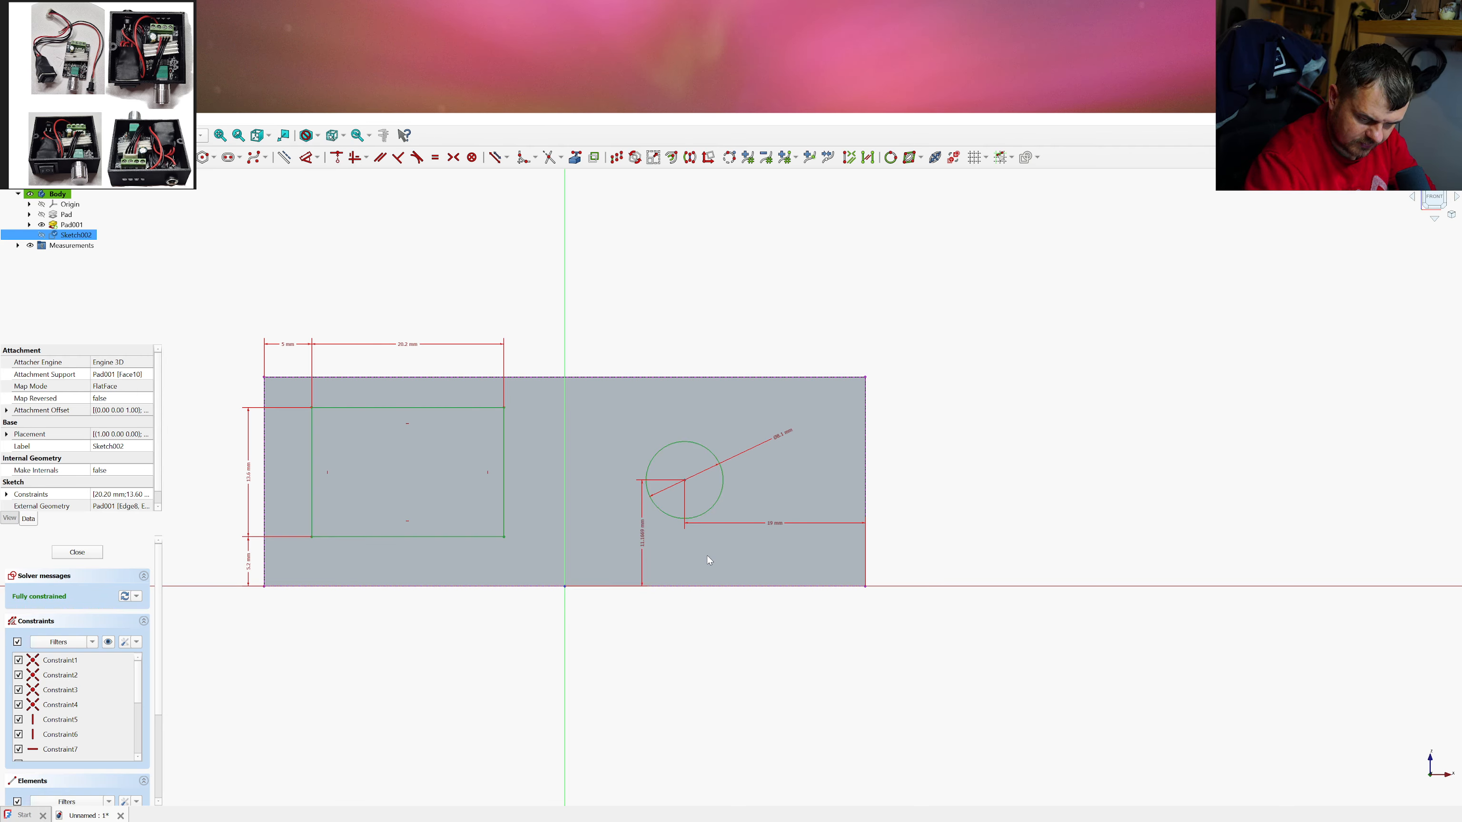
text(13.55)
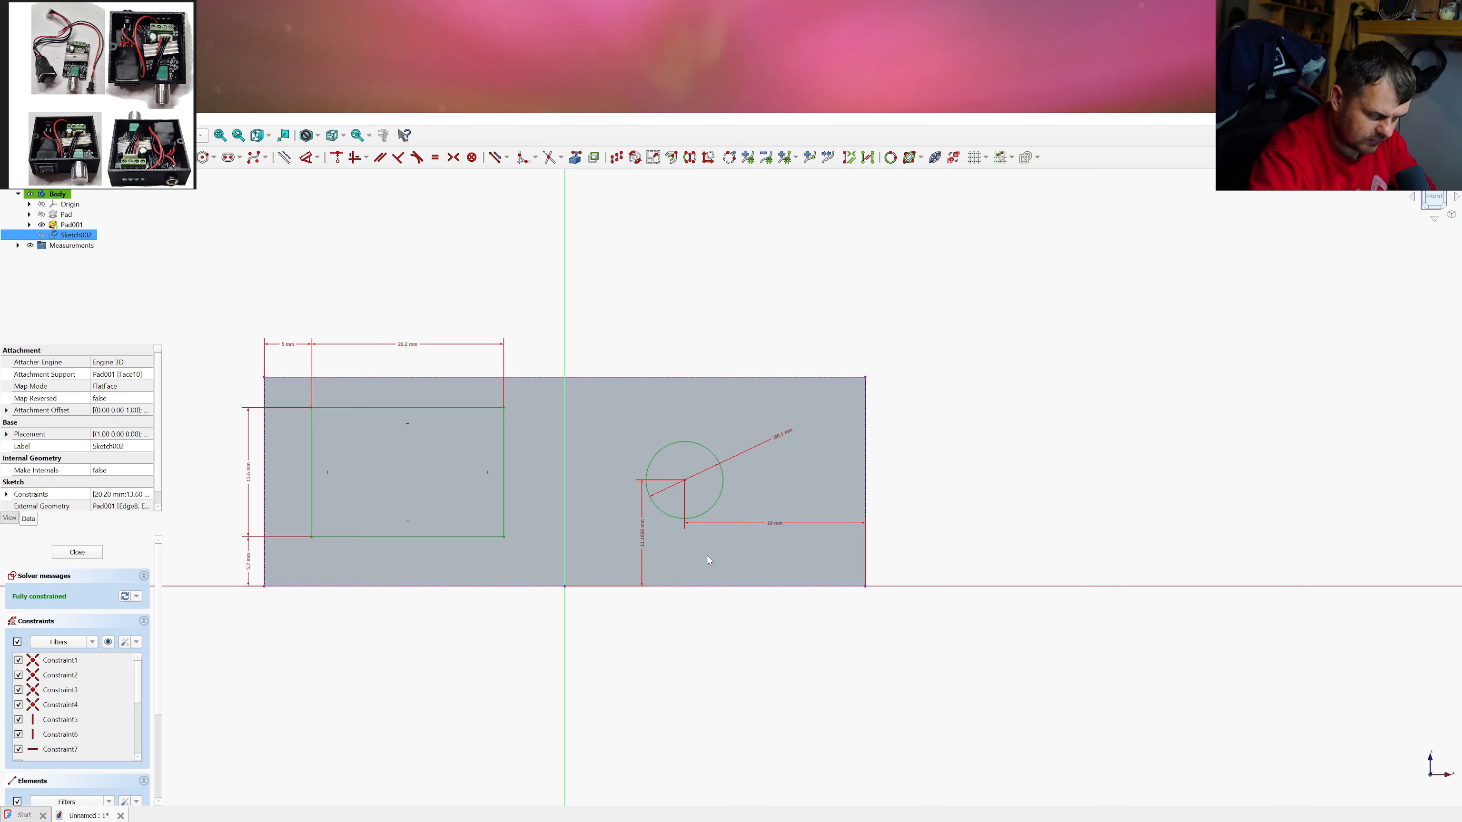
key(Return)
Close the sketch and pocket its rectangle and circle 2 mm deep into the front wall
middle_drag(719, 509, 734, 500)
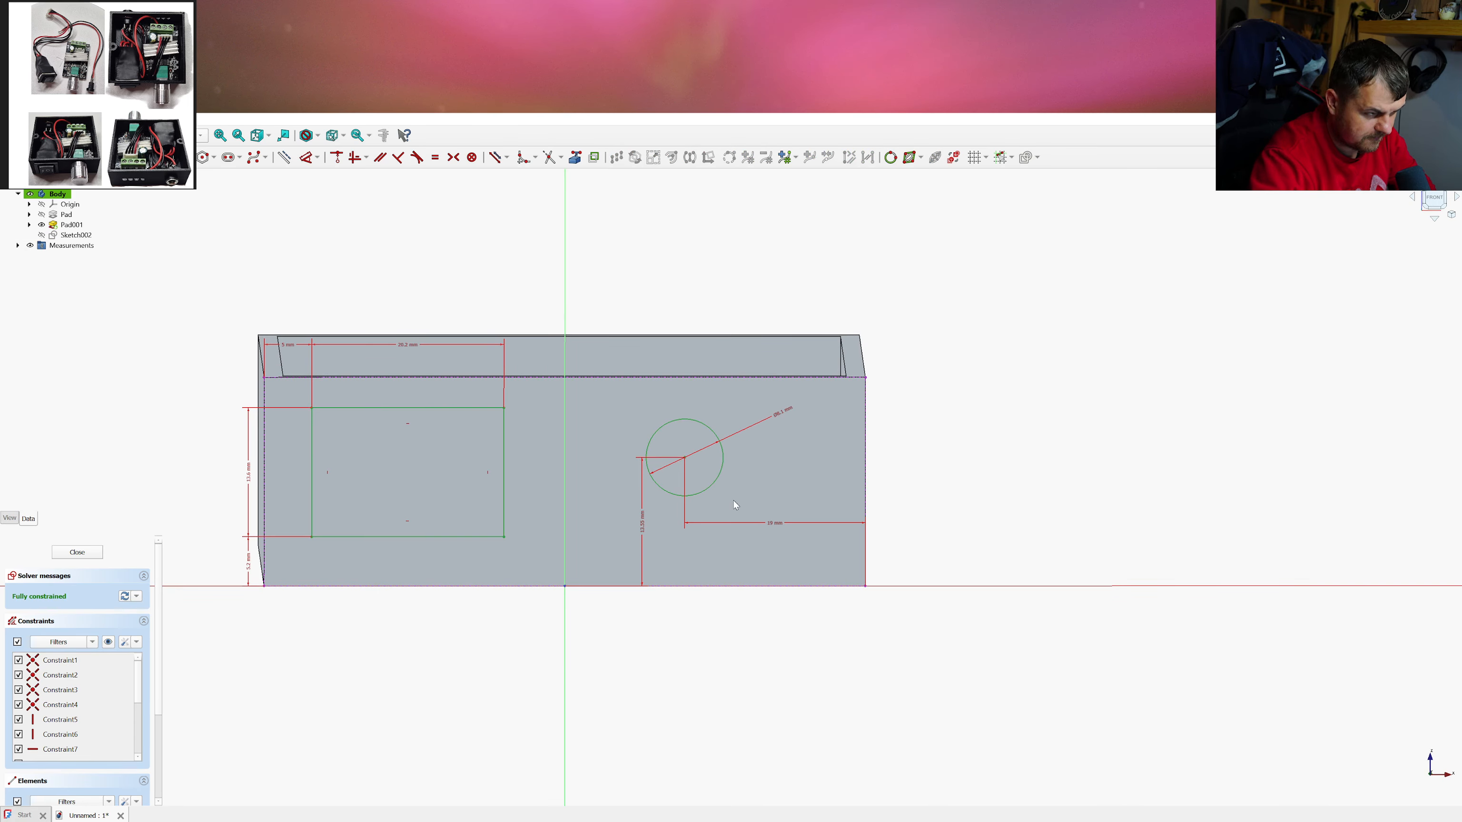
click(102, 552)
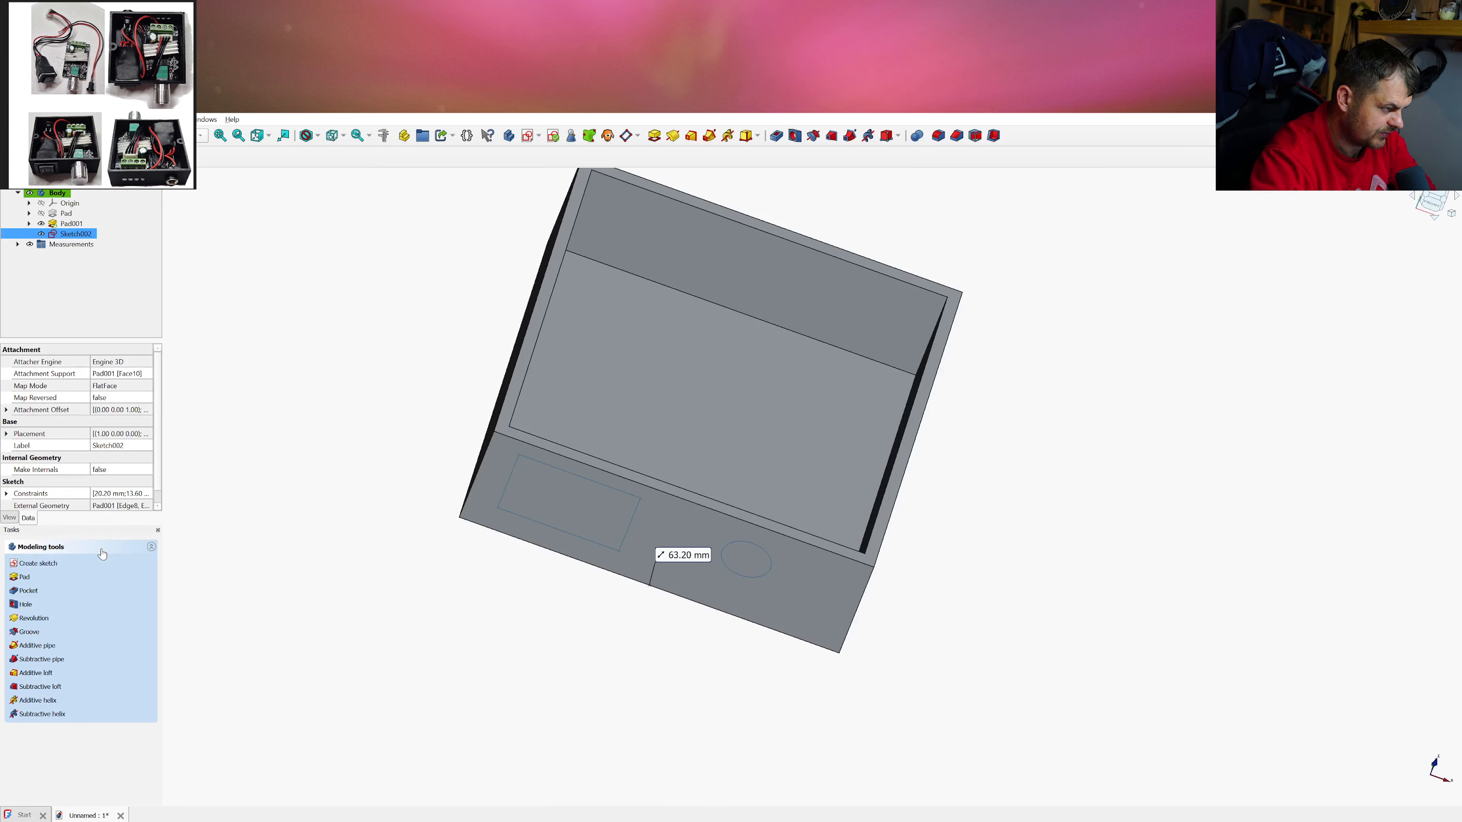
click(321, 372)
click(77, 236)
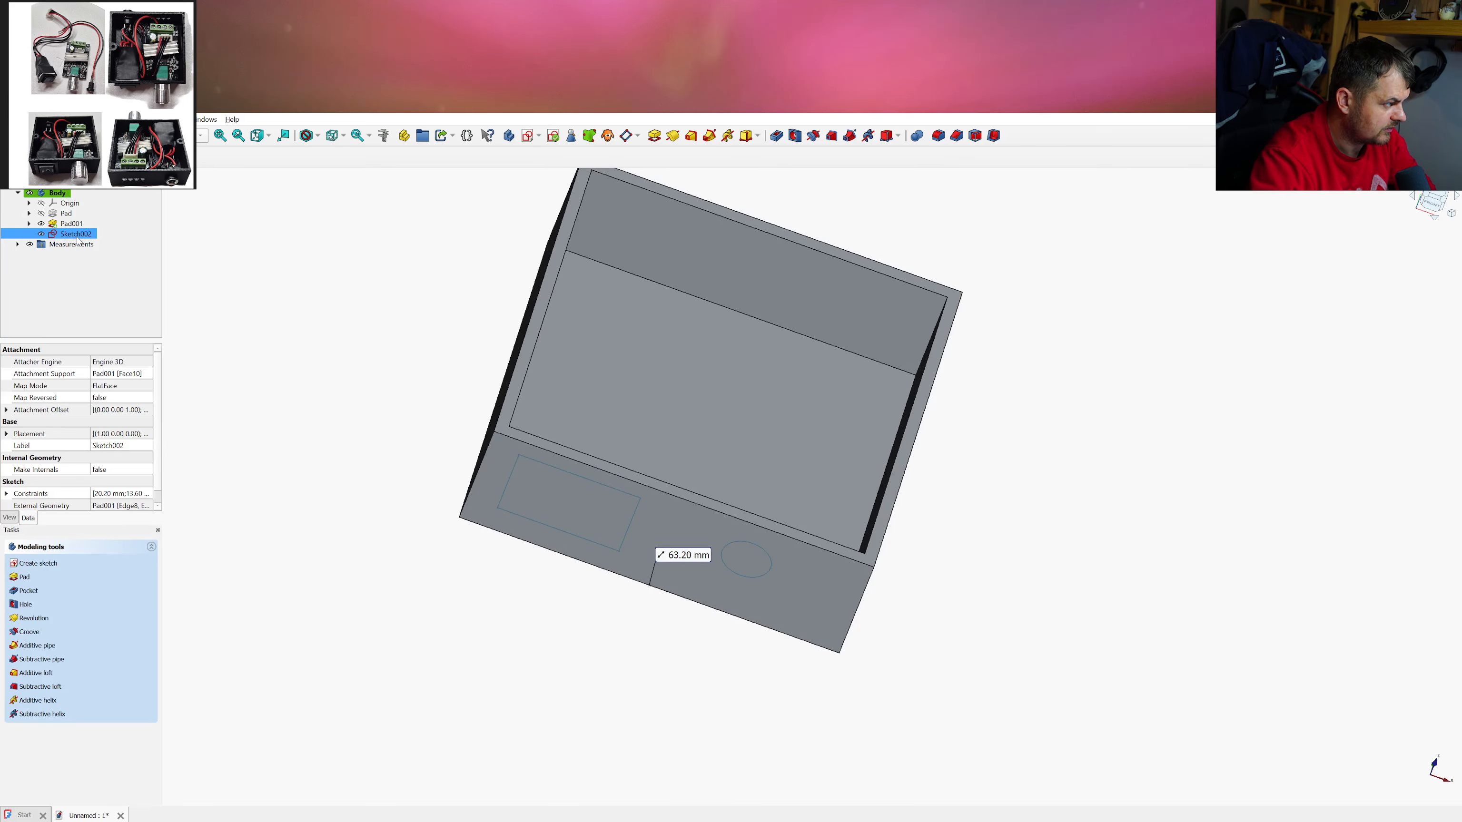
click(777, 136)
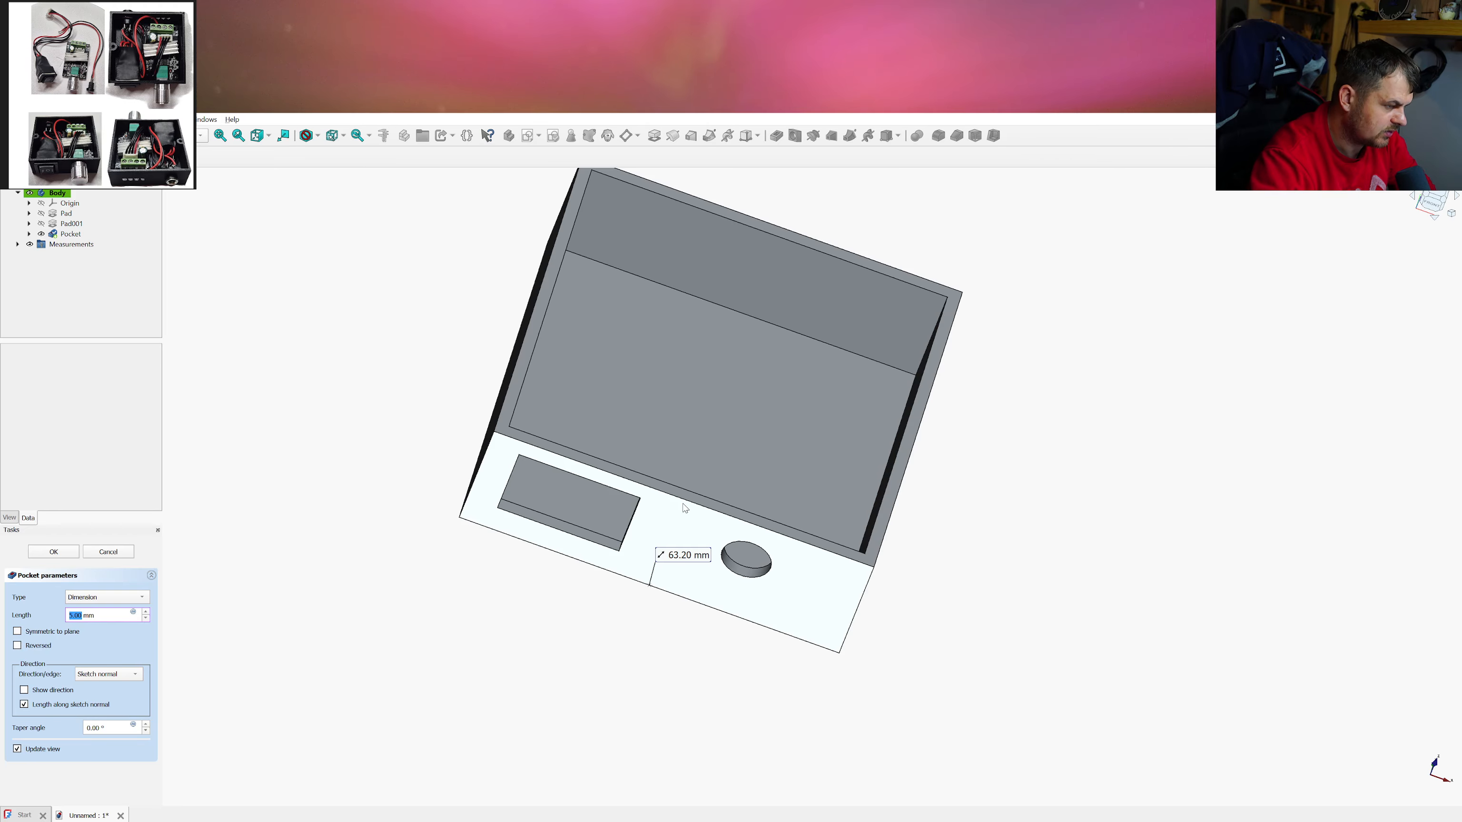
middle_drag(682, 504, 638, 507)
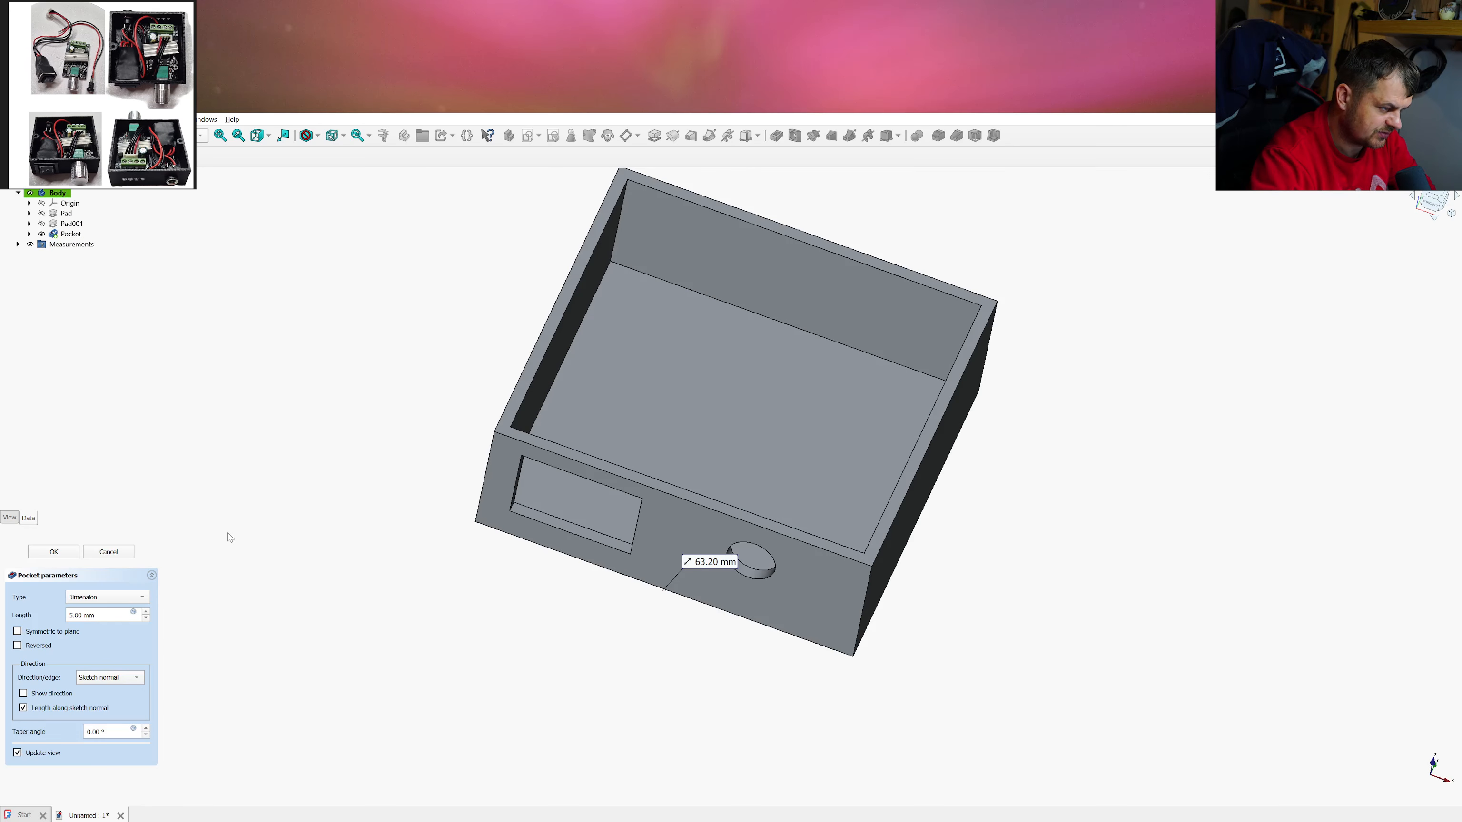
click(146, 618)
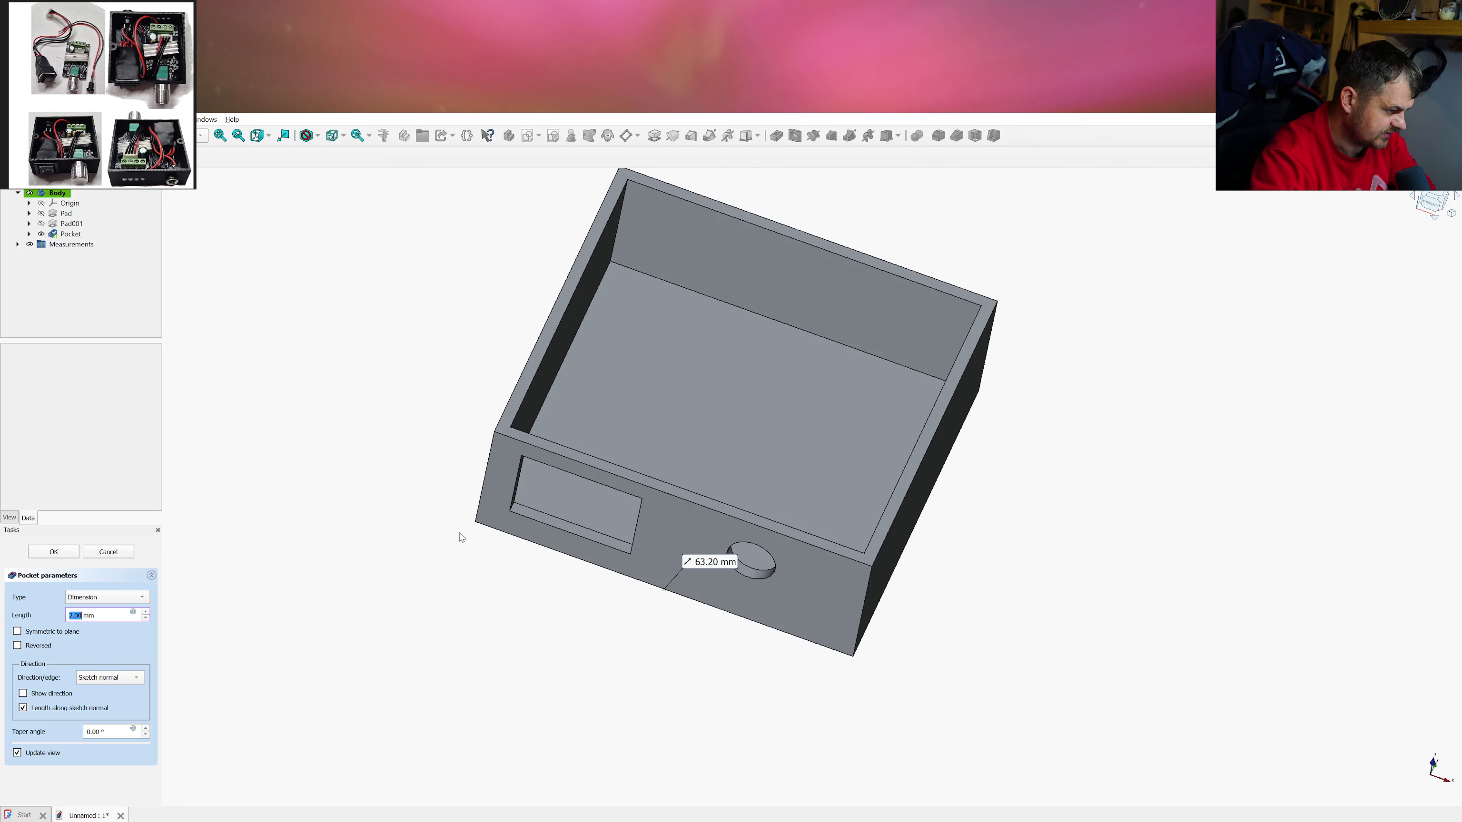
middle_drag(667, 493, 638, 468)
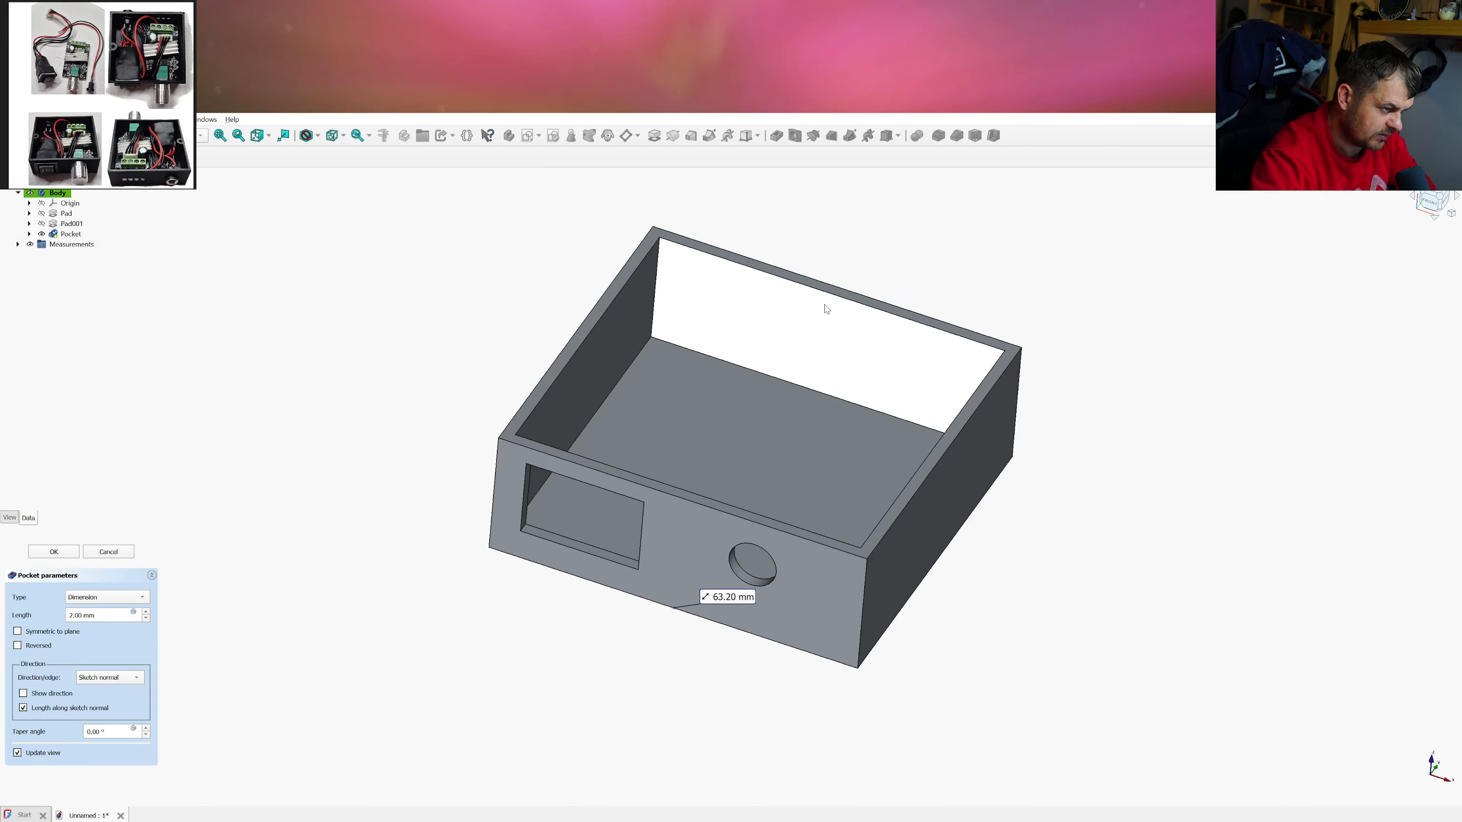
Try a pocket length of 70 mm to extend both cutouts through to the back wall
drag(119, 617, 60, 611)
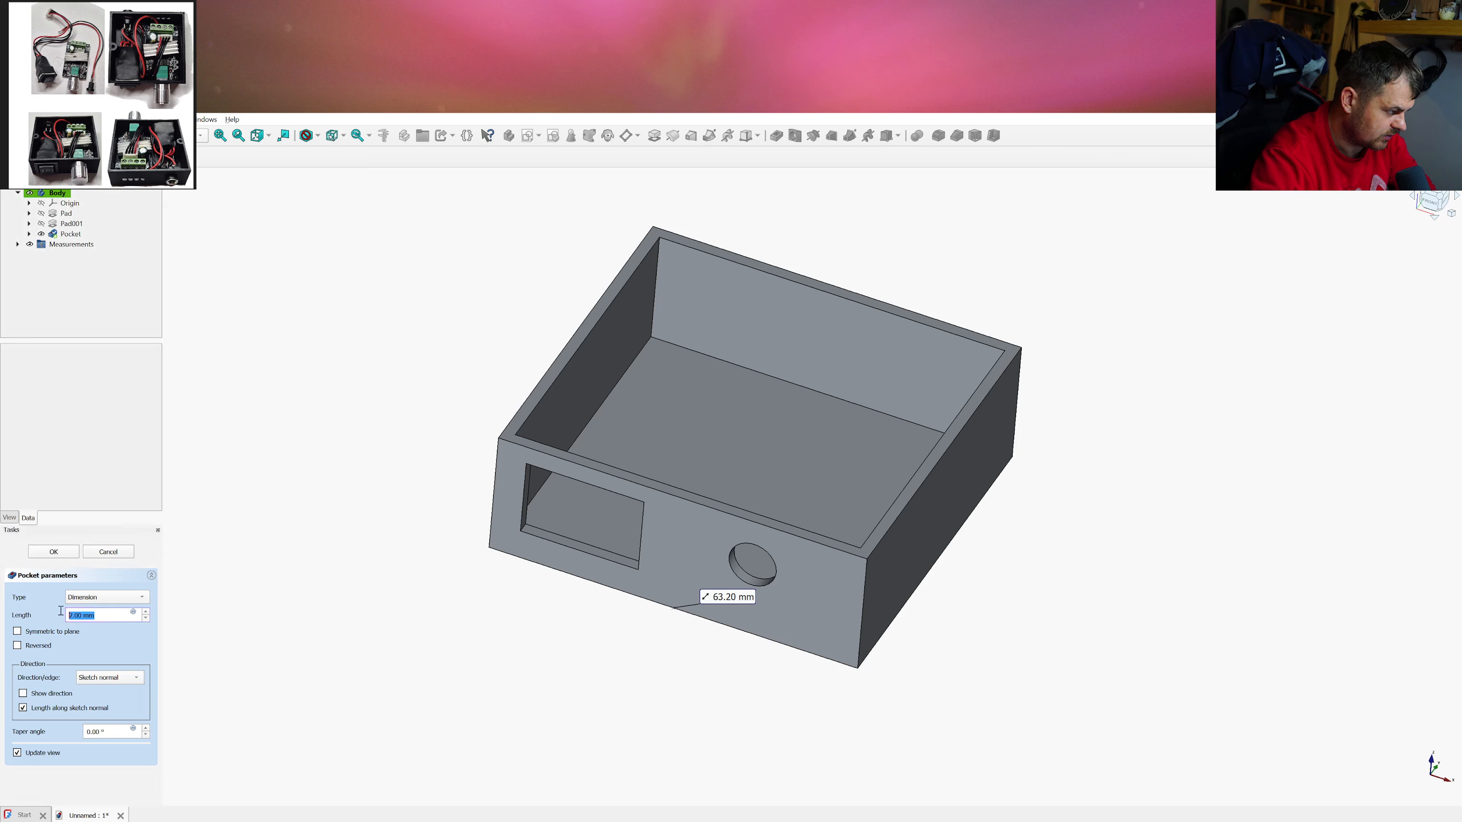
text(70)
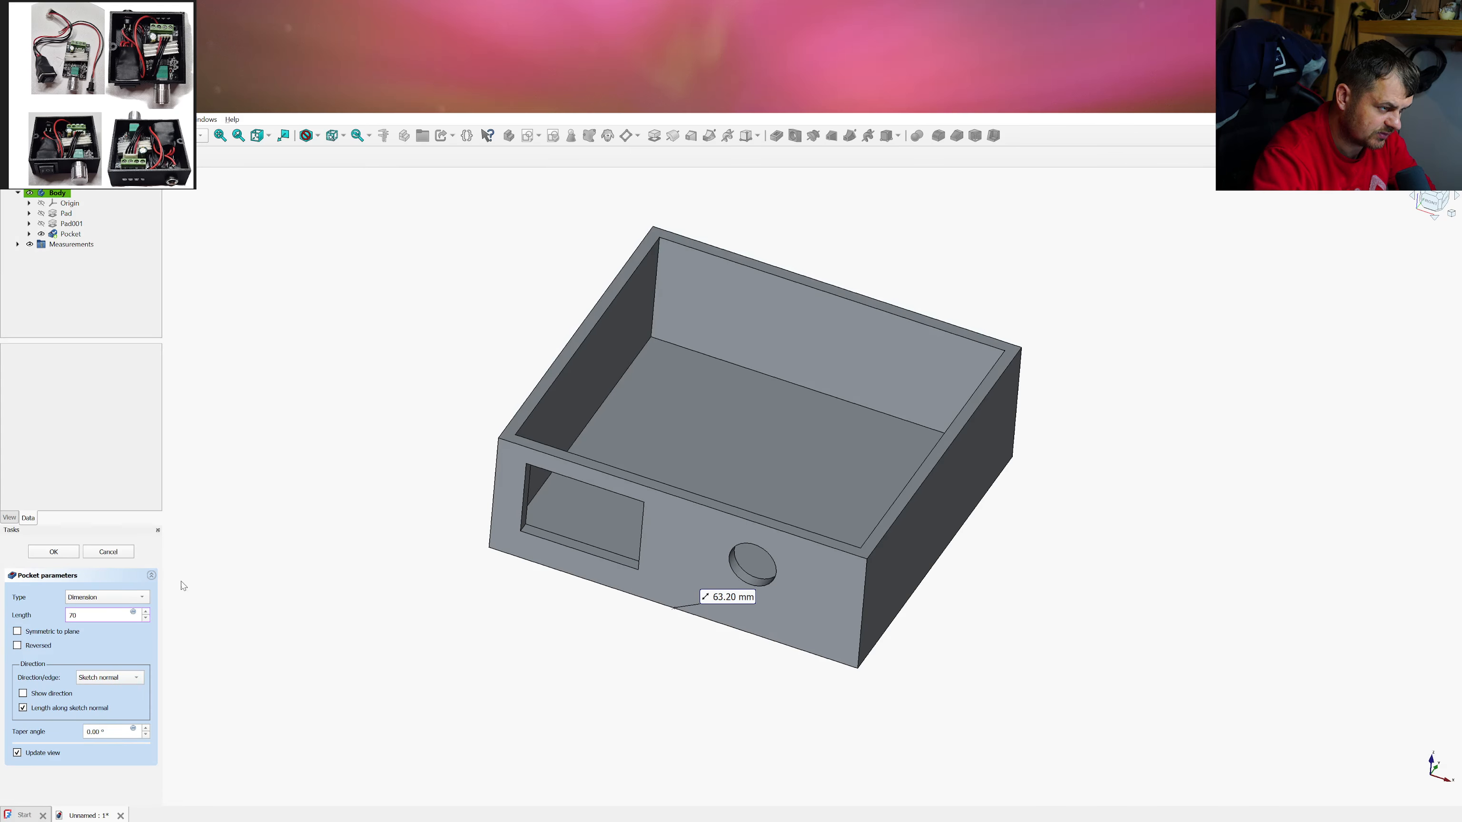
click(141, 640)
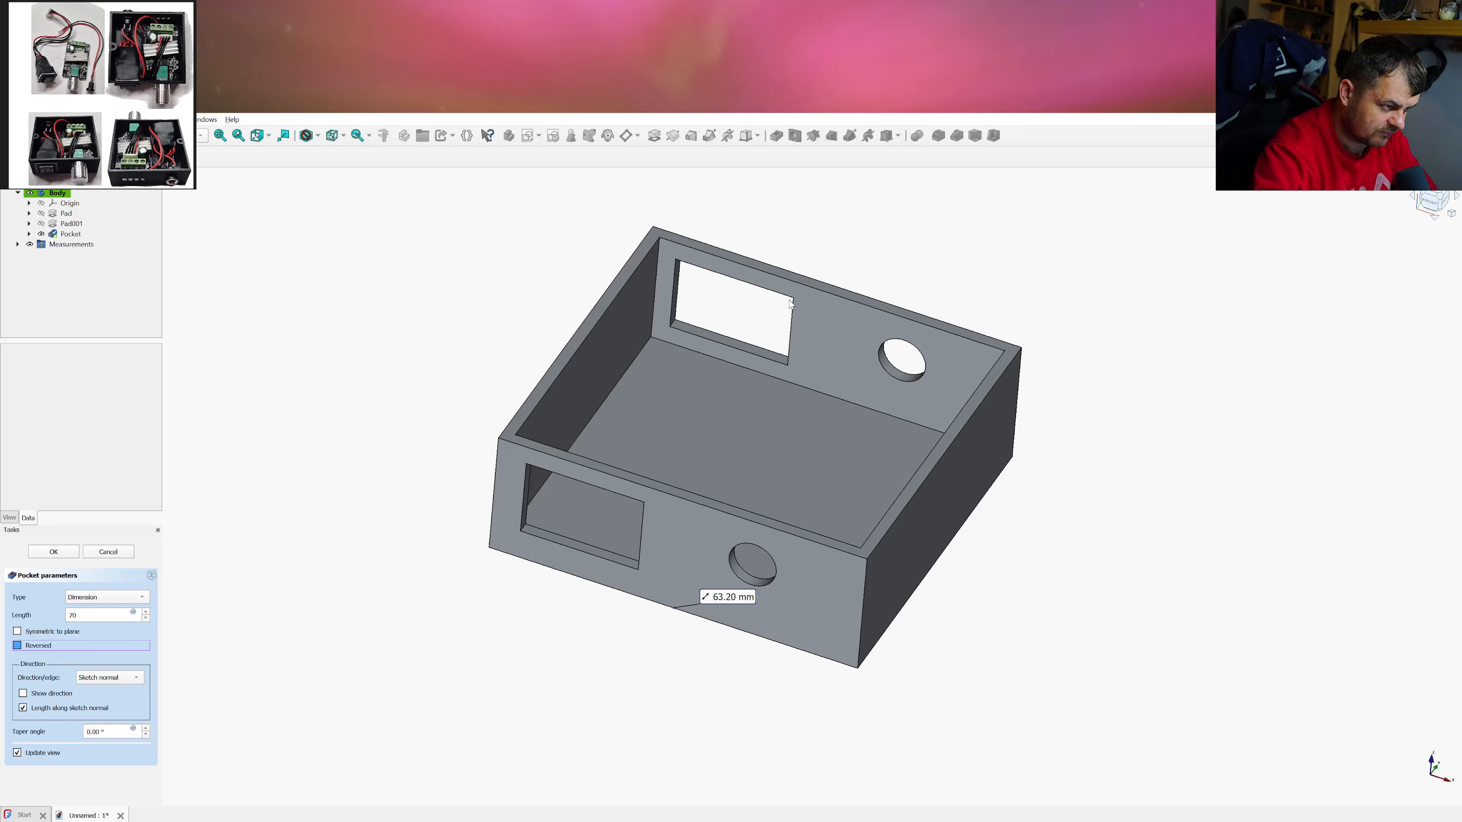
Set the pocket length to 2 mm so it cuts only the front wall, and accept the pocket
double_click(95, 614)
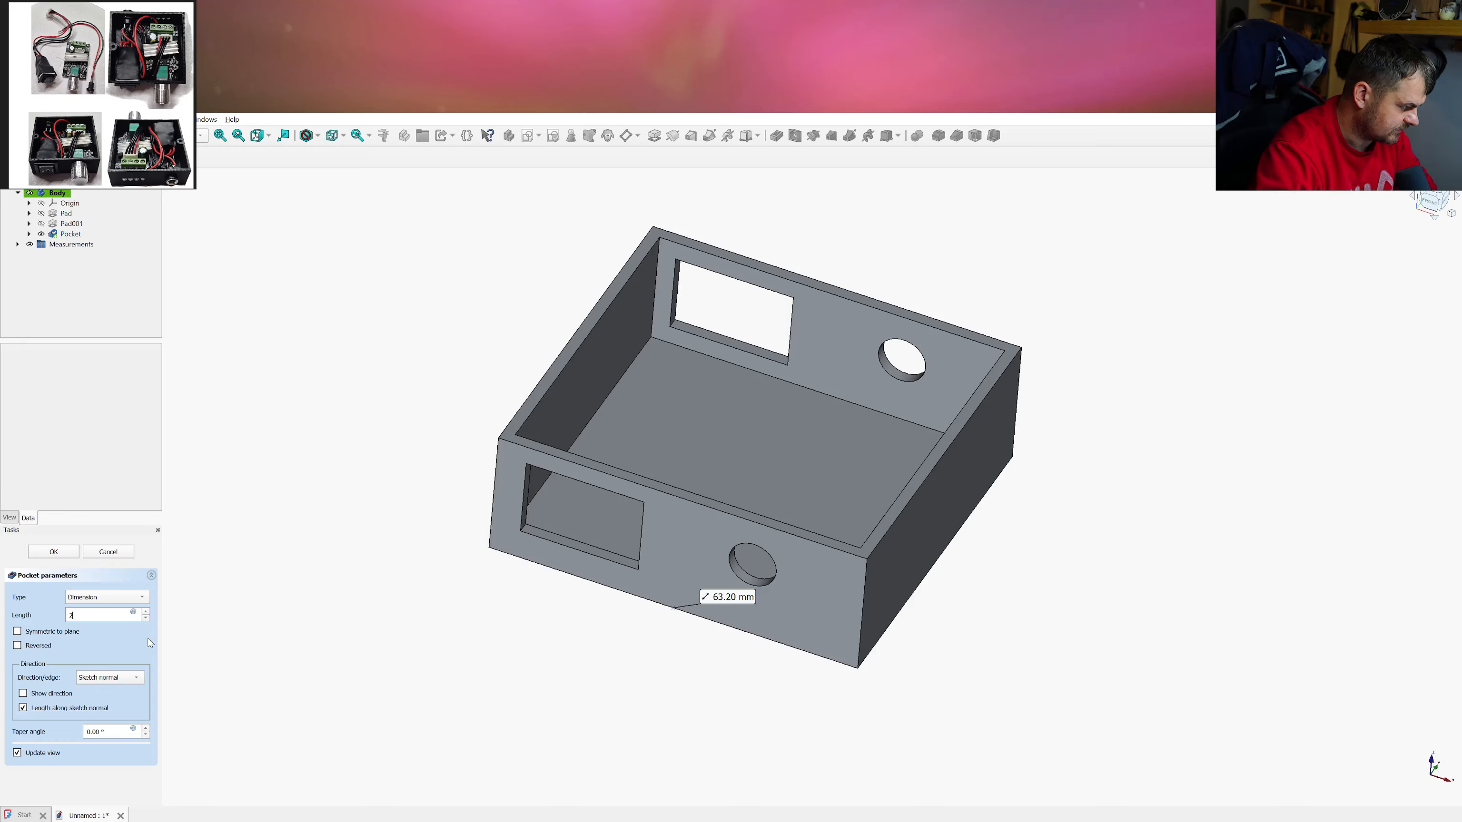
click(76, 556)
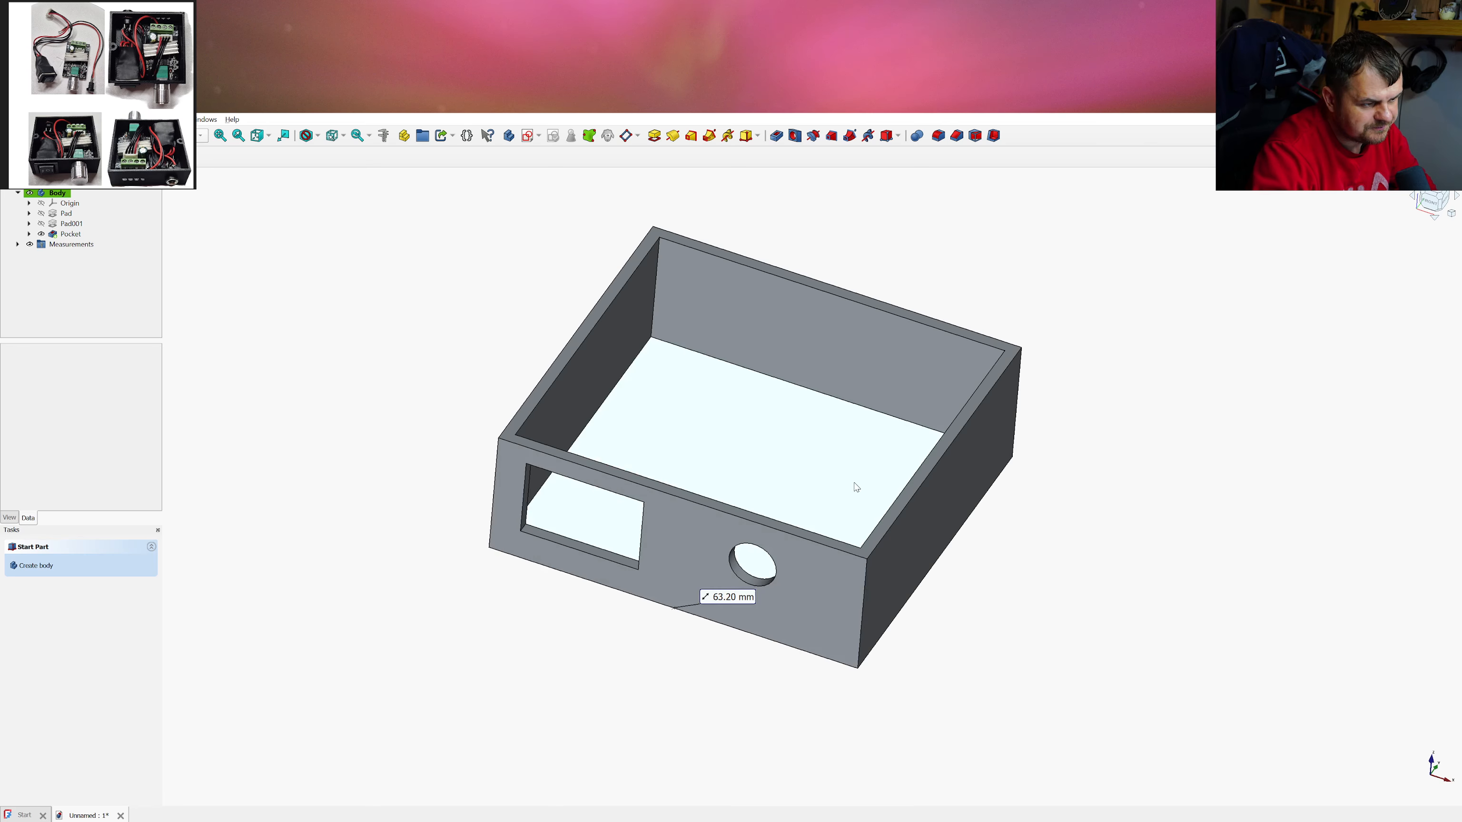
middle_drag(923, 507, 326, 498)
middle_drag(1138, 324, 1275, 235)
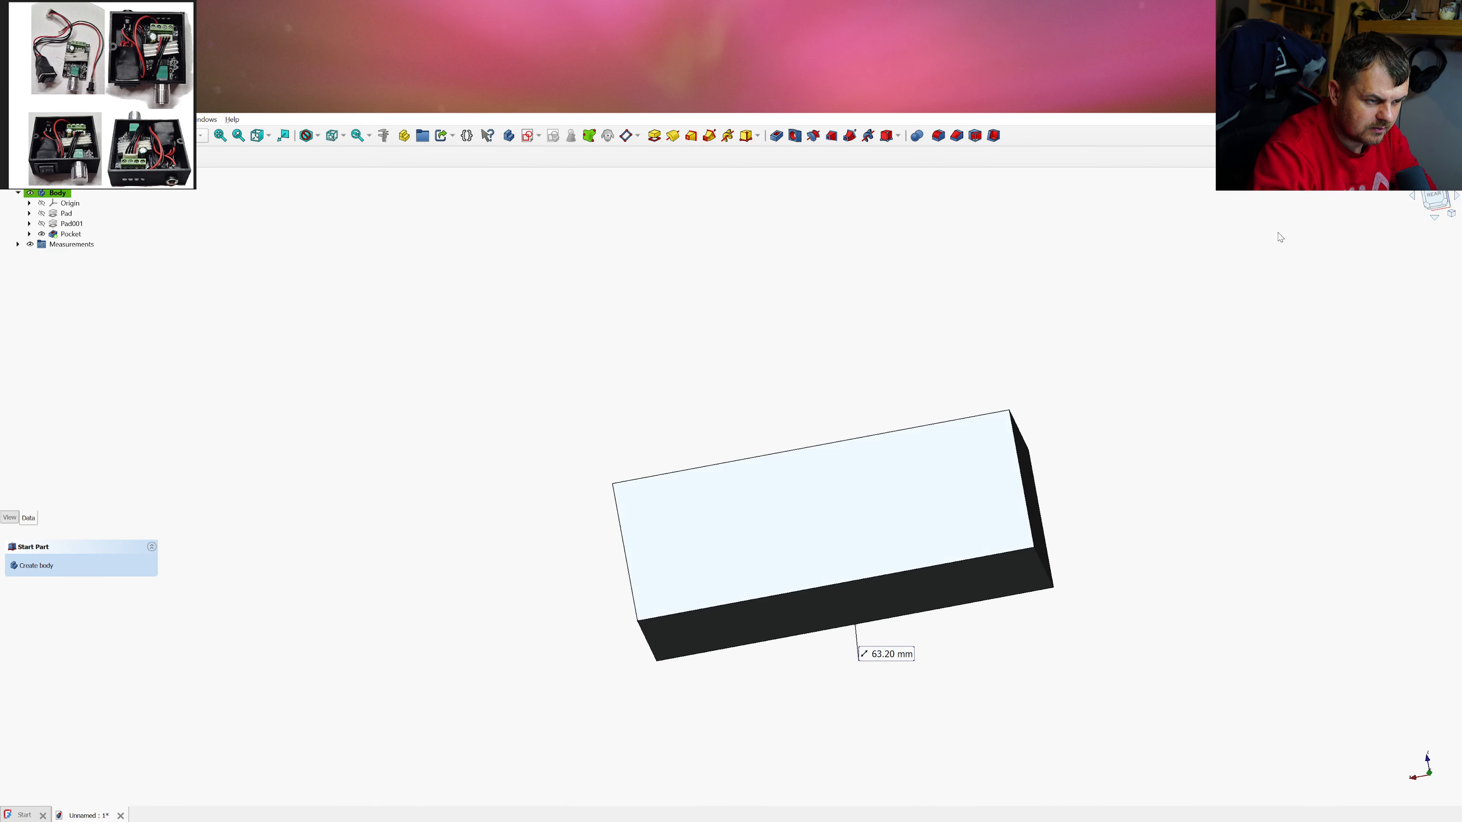
Start a new sketch on the outer face of the enclosure's back wall
click(1434, 199)
scroll(884, 480, down, 1)
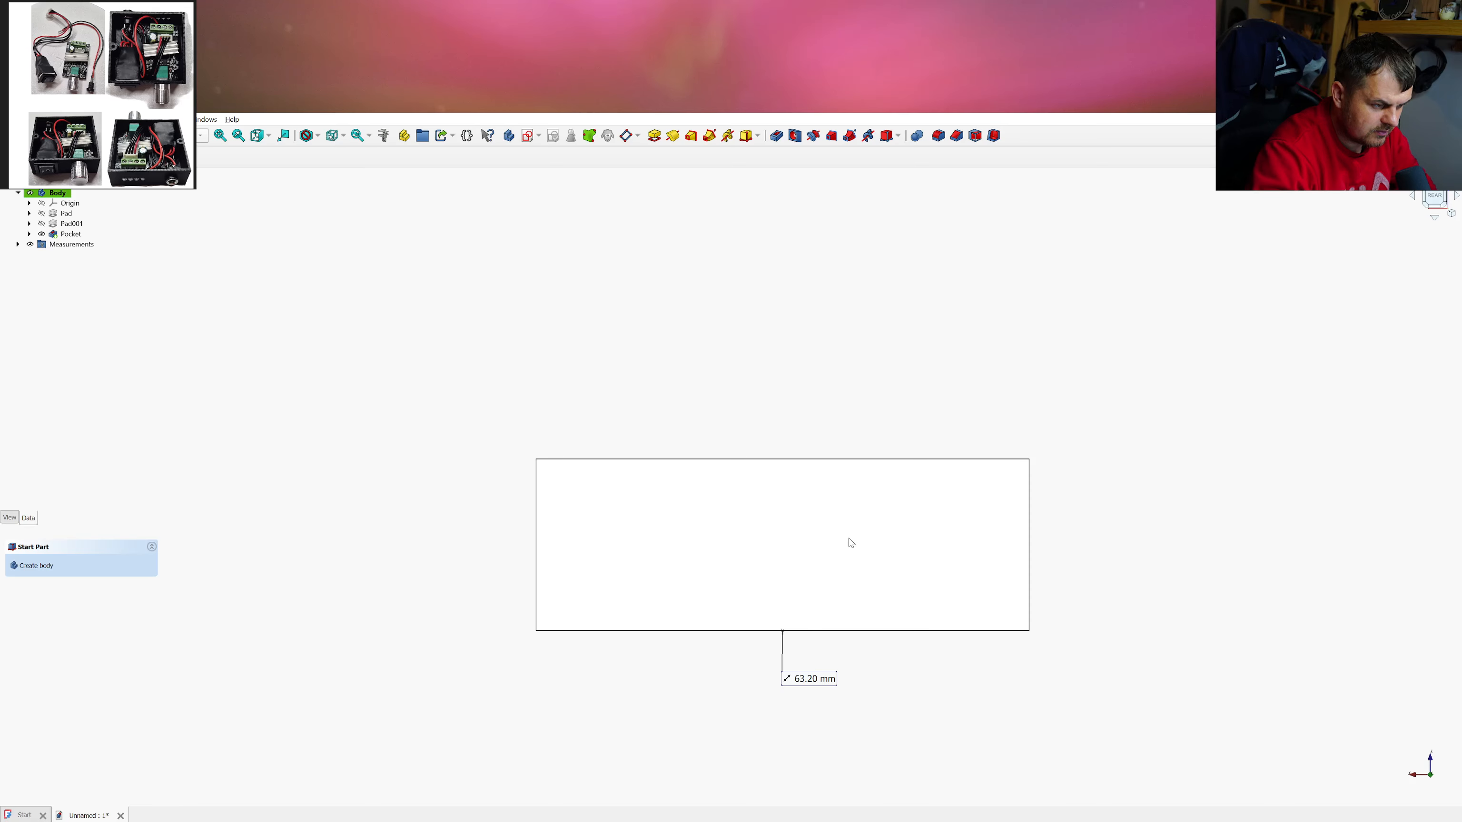
click(641, 522)
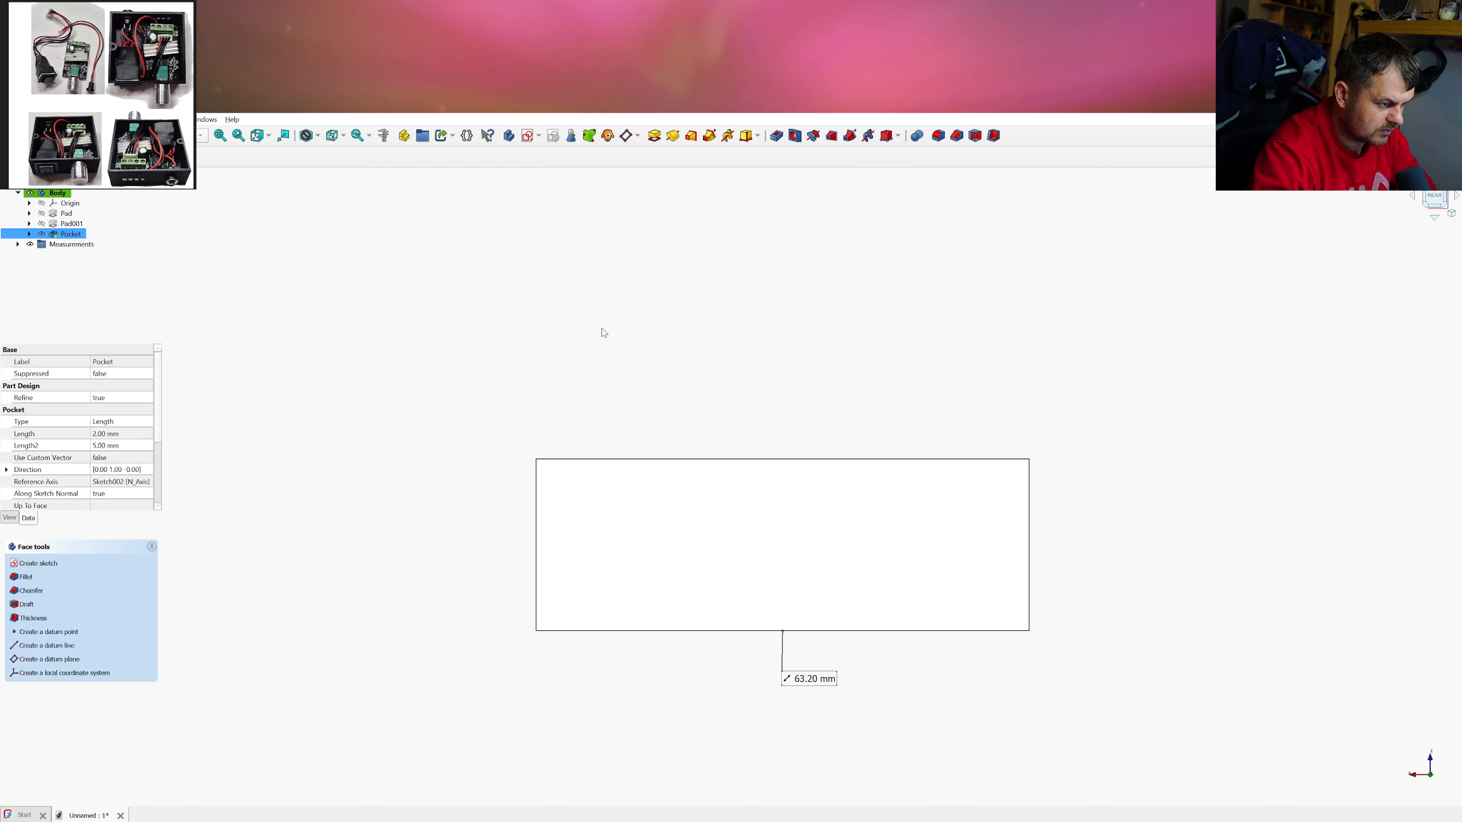
click(527, 137)
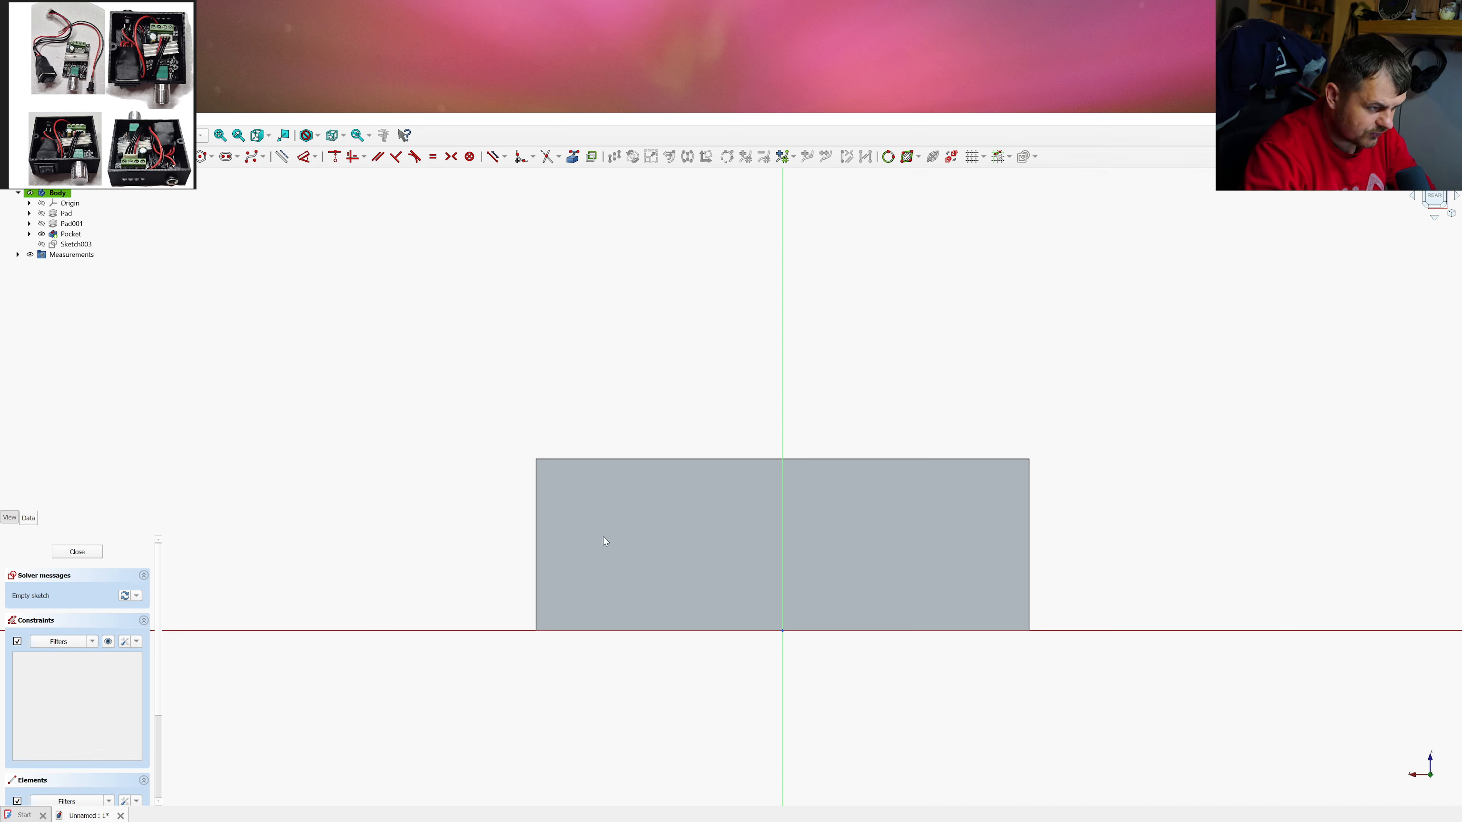
Draw a 4 mm diameter circle in the lower-left area of the back wall
key(g)
key(c)
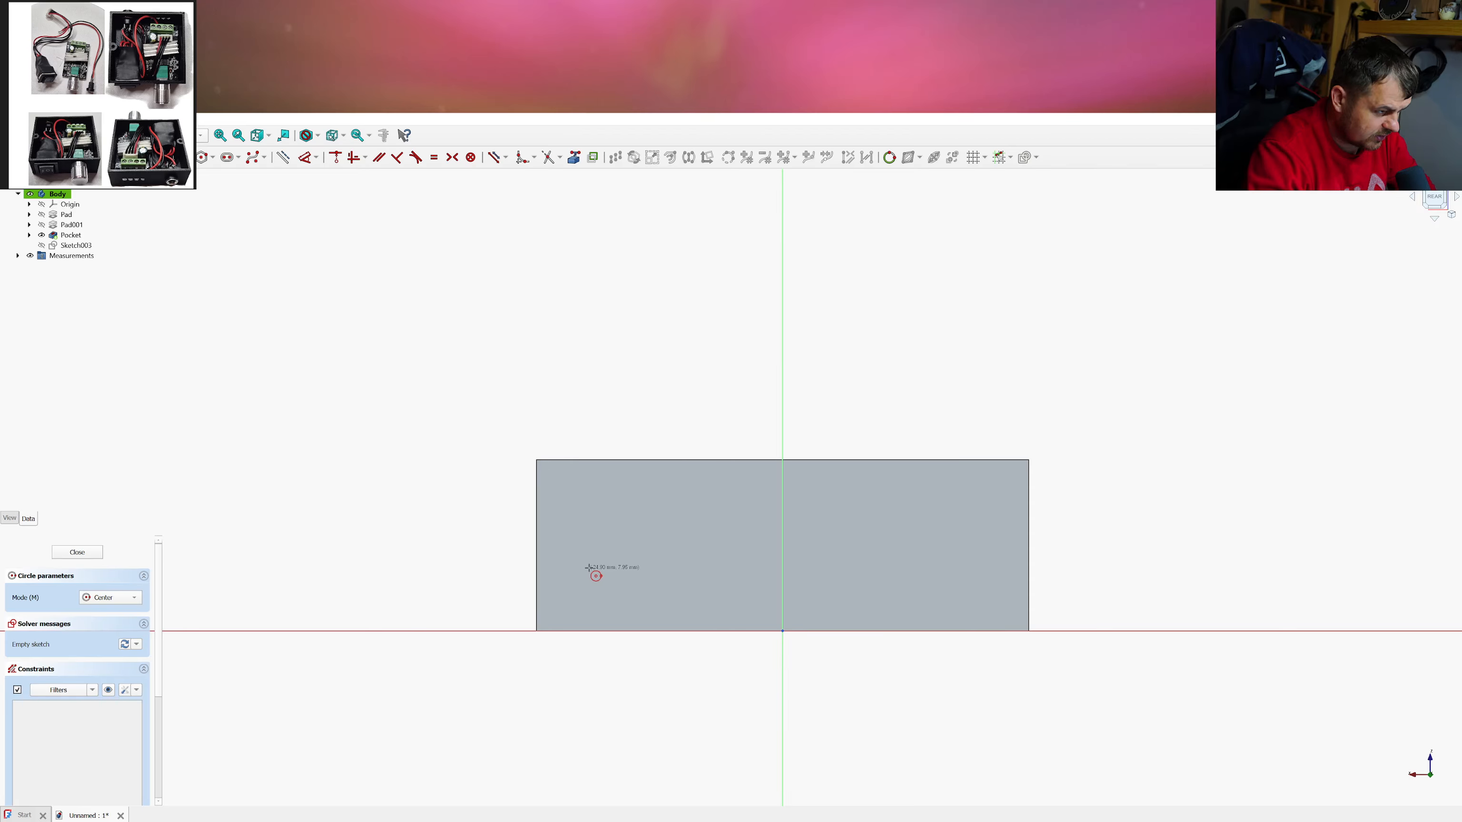
click(588, 567)
text(4)
key(Return)
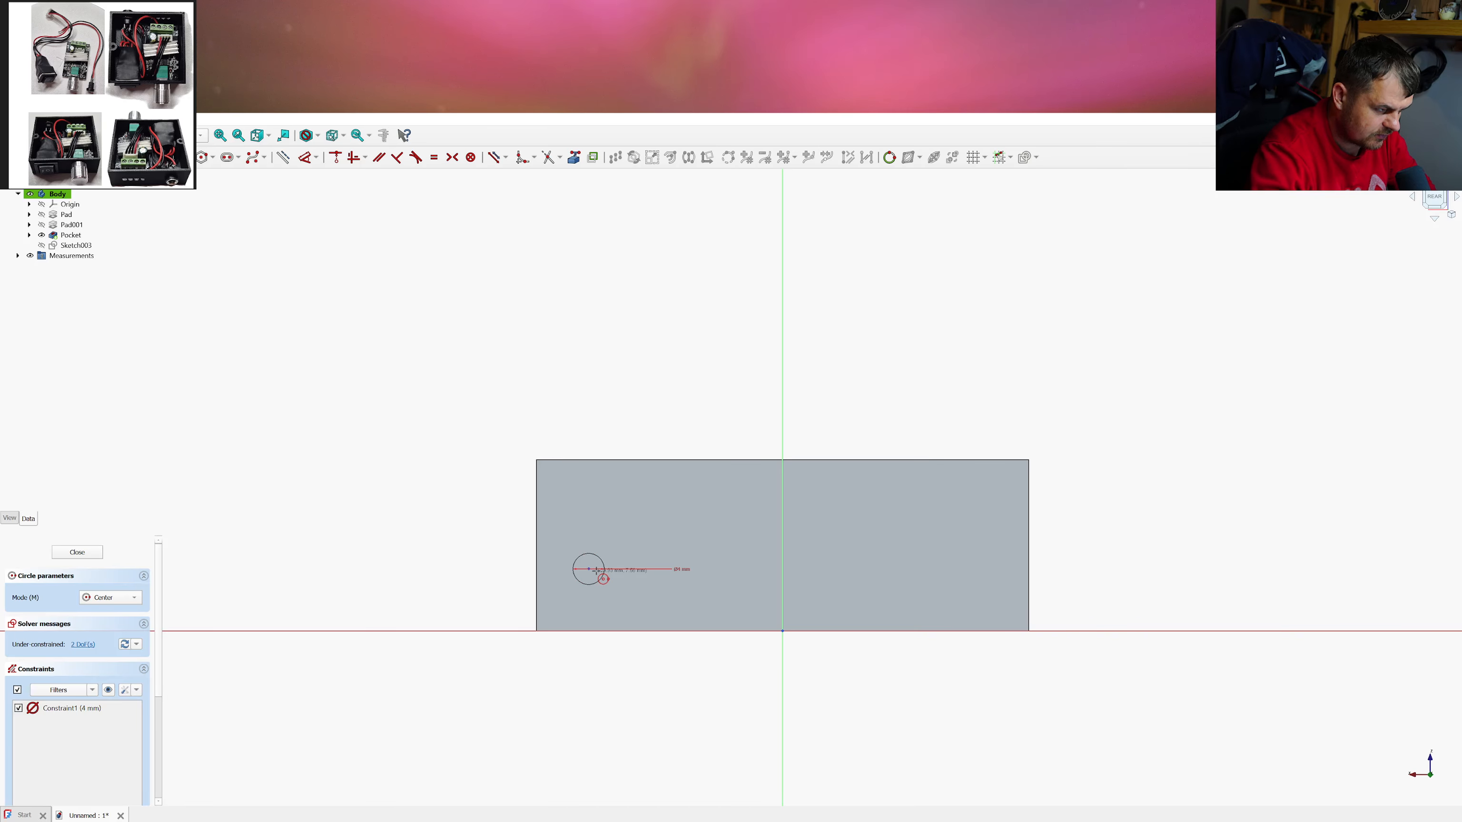
Draw three more freehand circles in a rough row to the right of the 4 mm circle
click(643, 562)
click(652, 570)
click(685, 559)
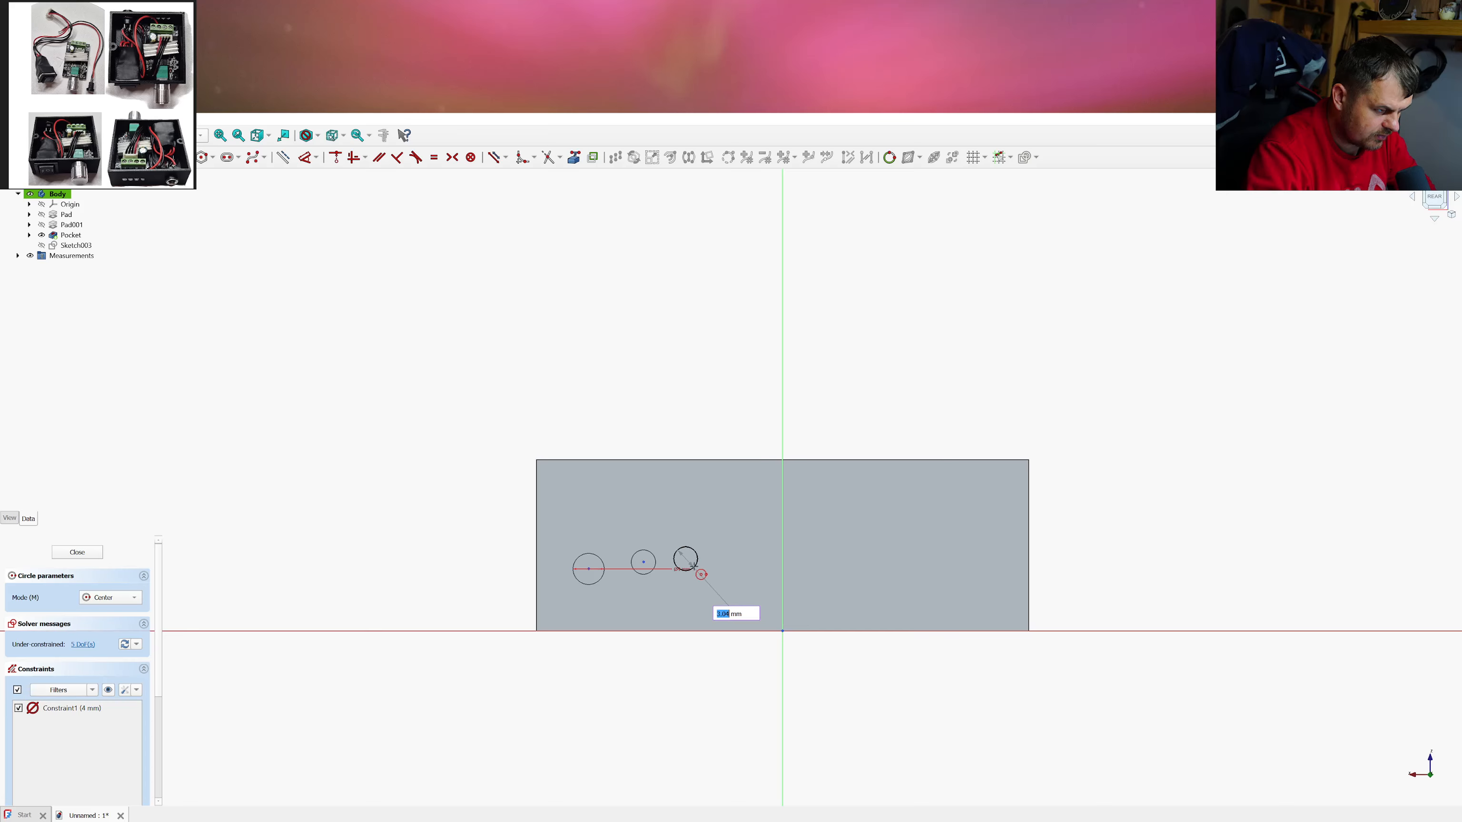
click(693, 566)
click(732, 572)
click(745, 581)
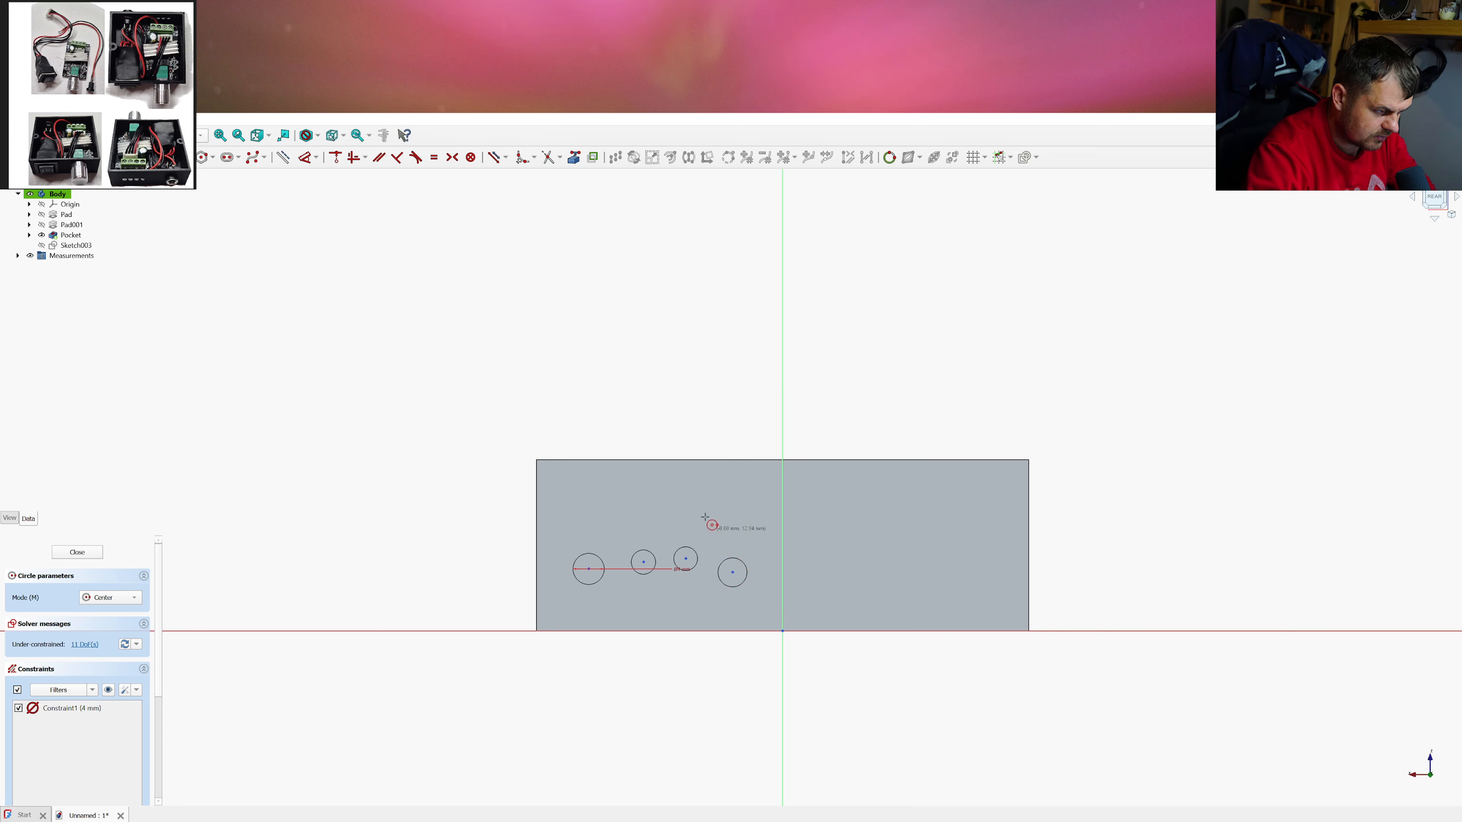
right_click(697, 511)
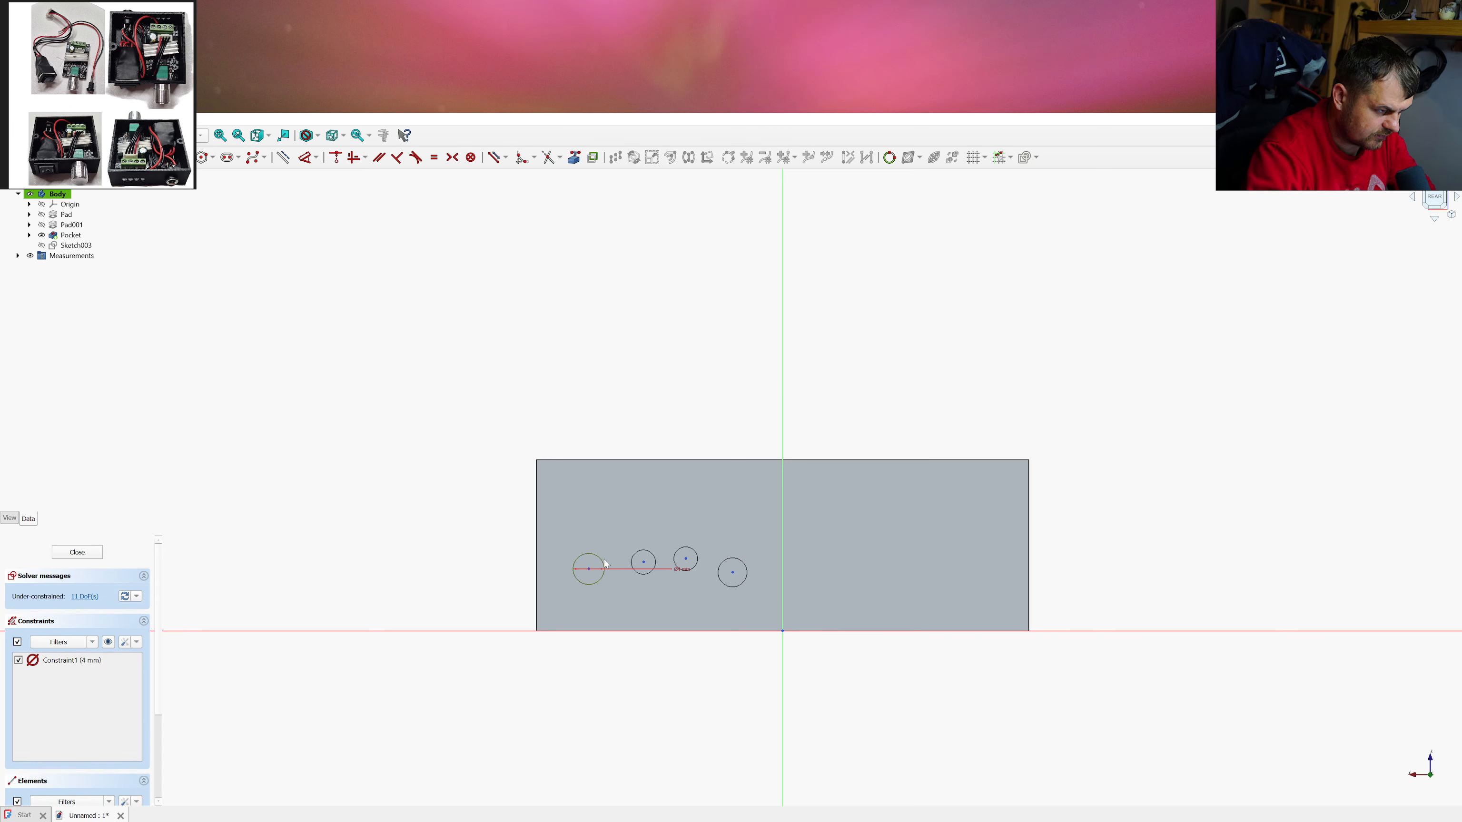
Constrain the four circles to equal size and align their centres horizontally
click(641, 552)
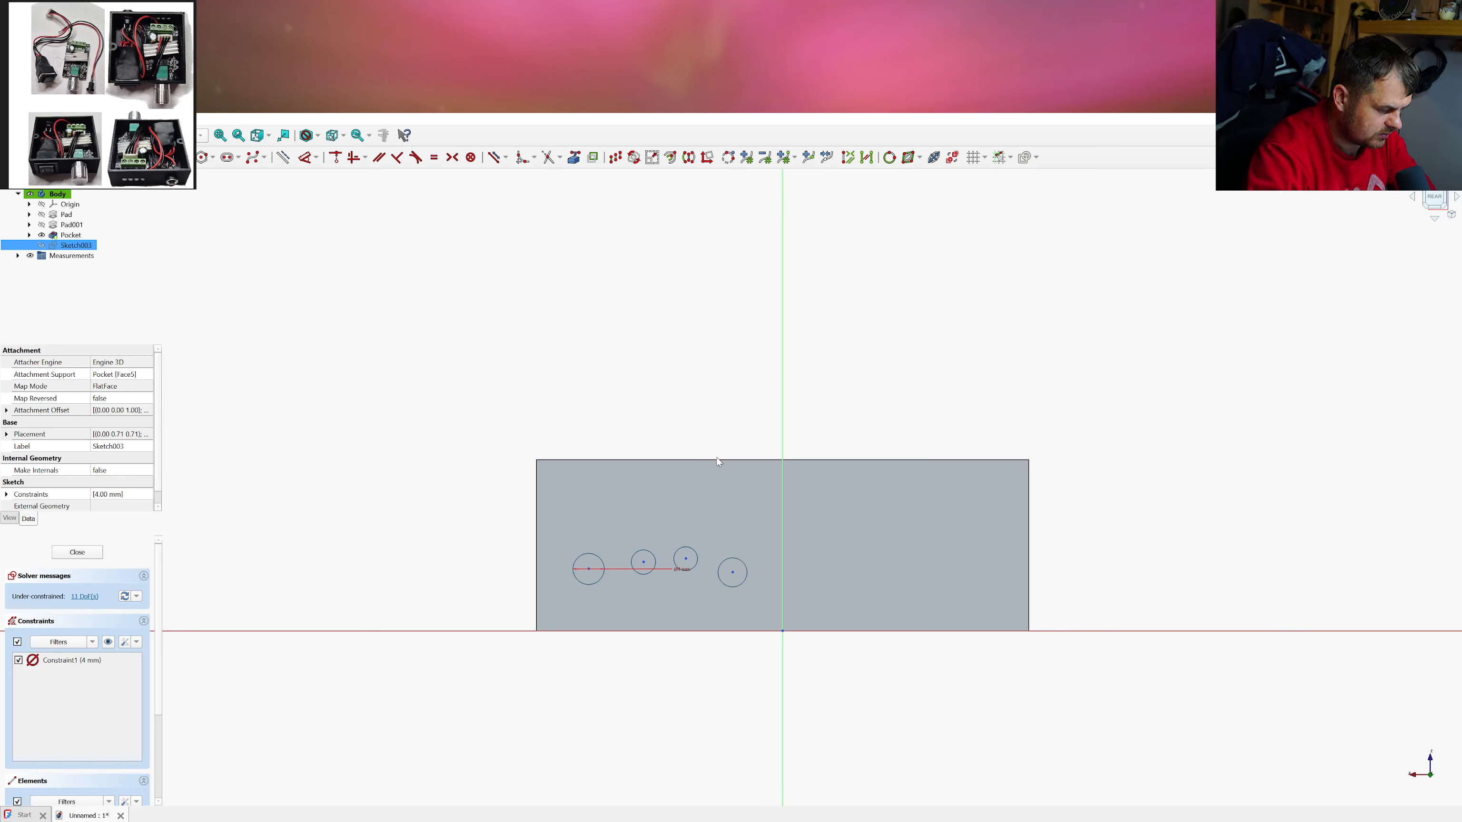
key(e)
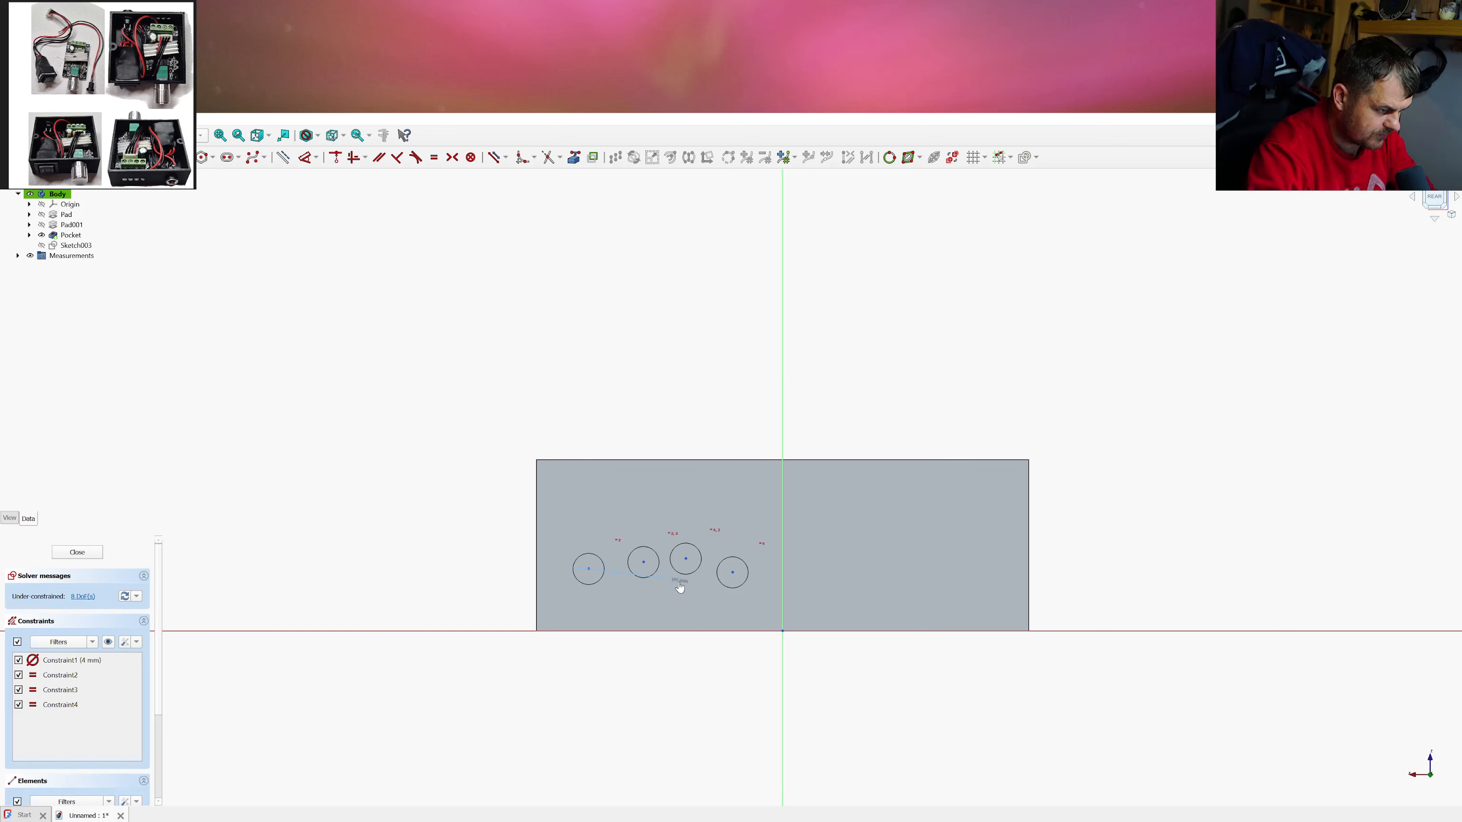
click(588, 569)
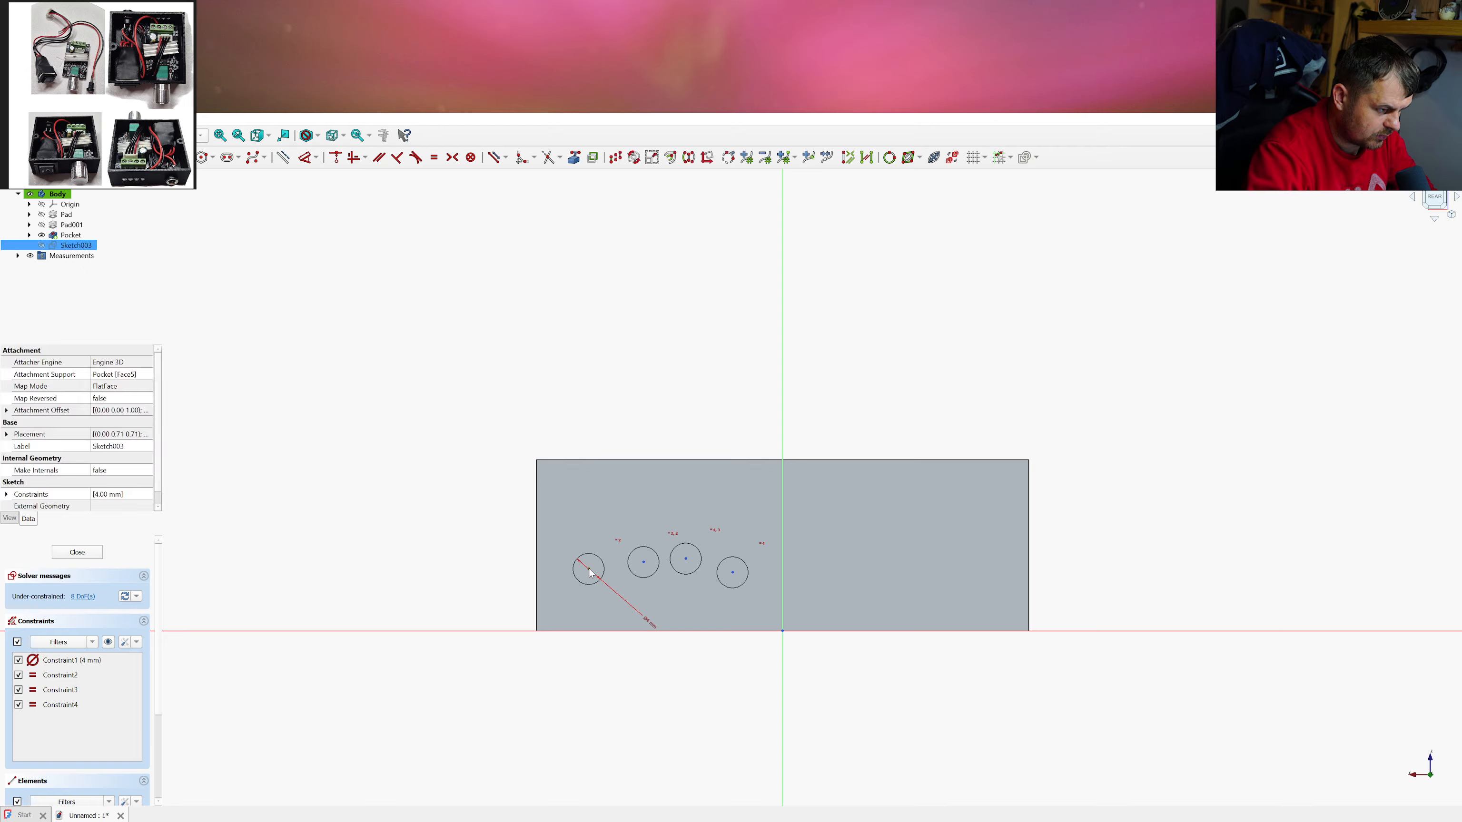
click(643, 562)
click(688, 562)
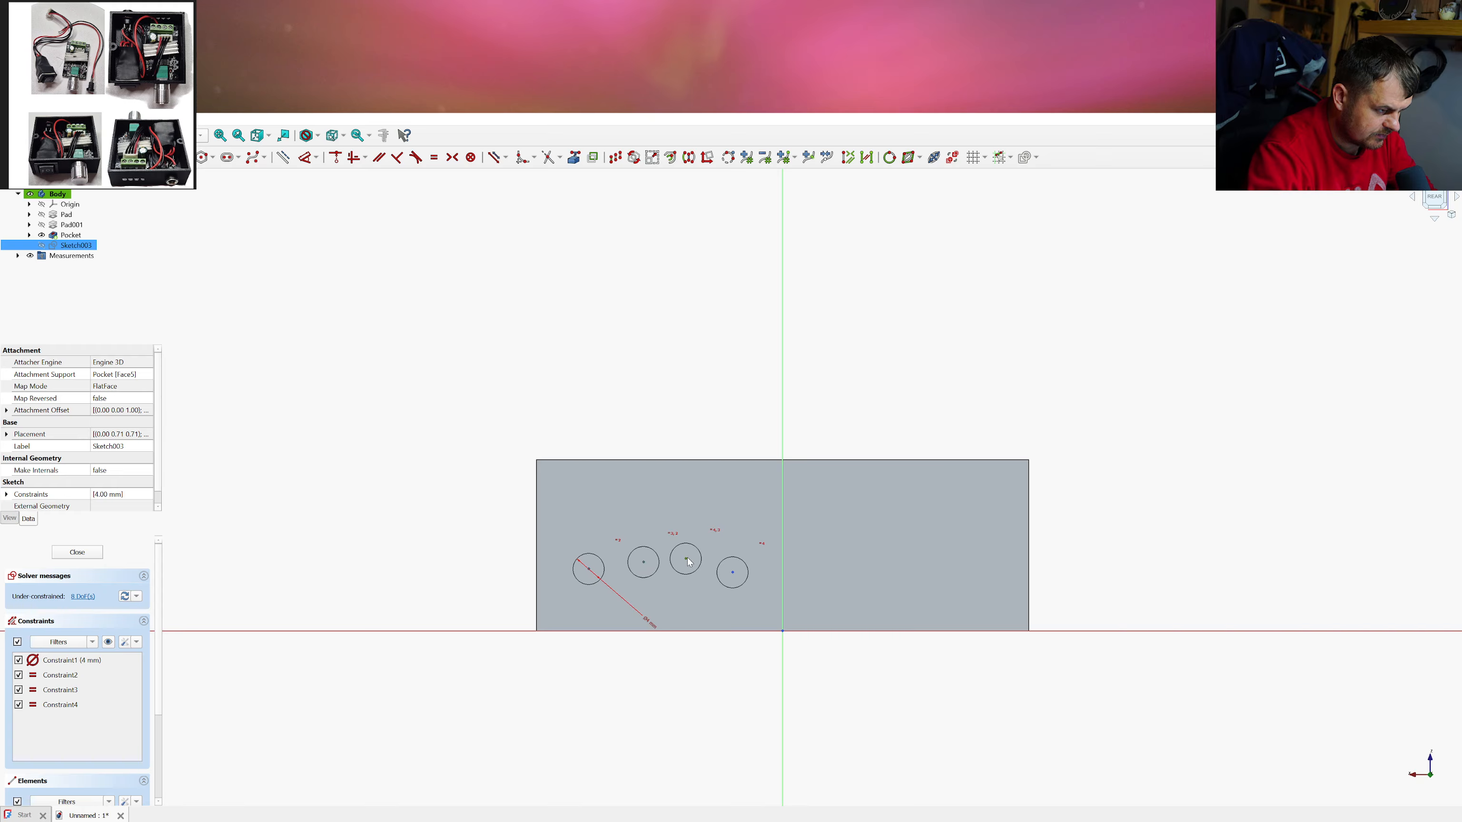
click(733, 573)
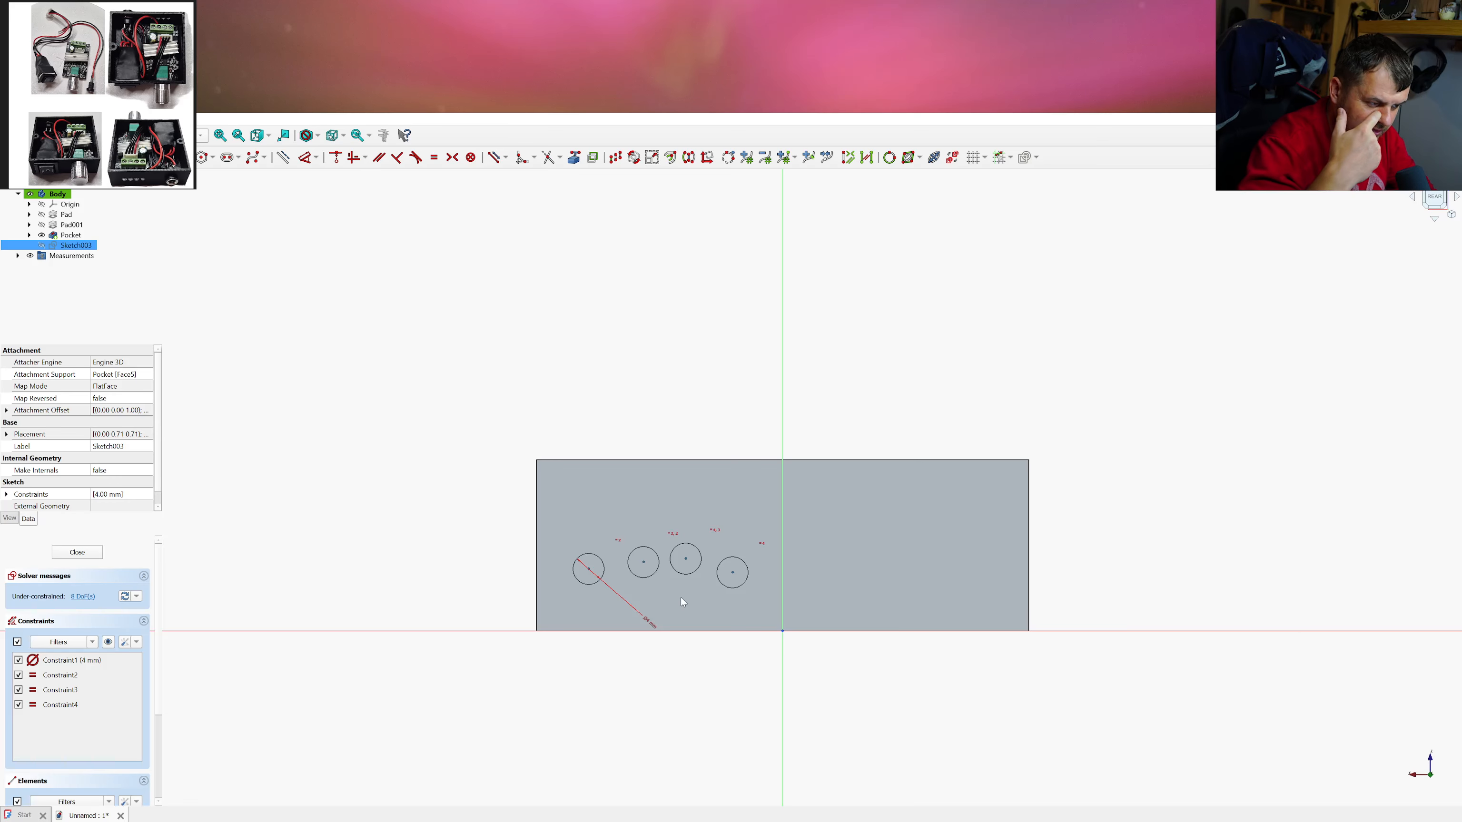
key(h)
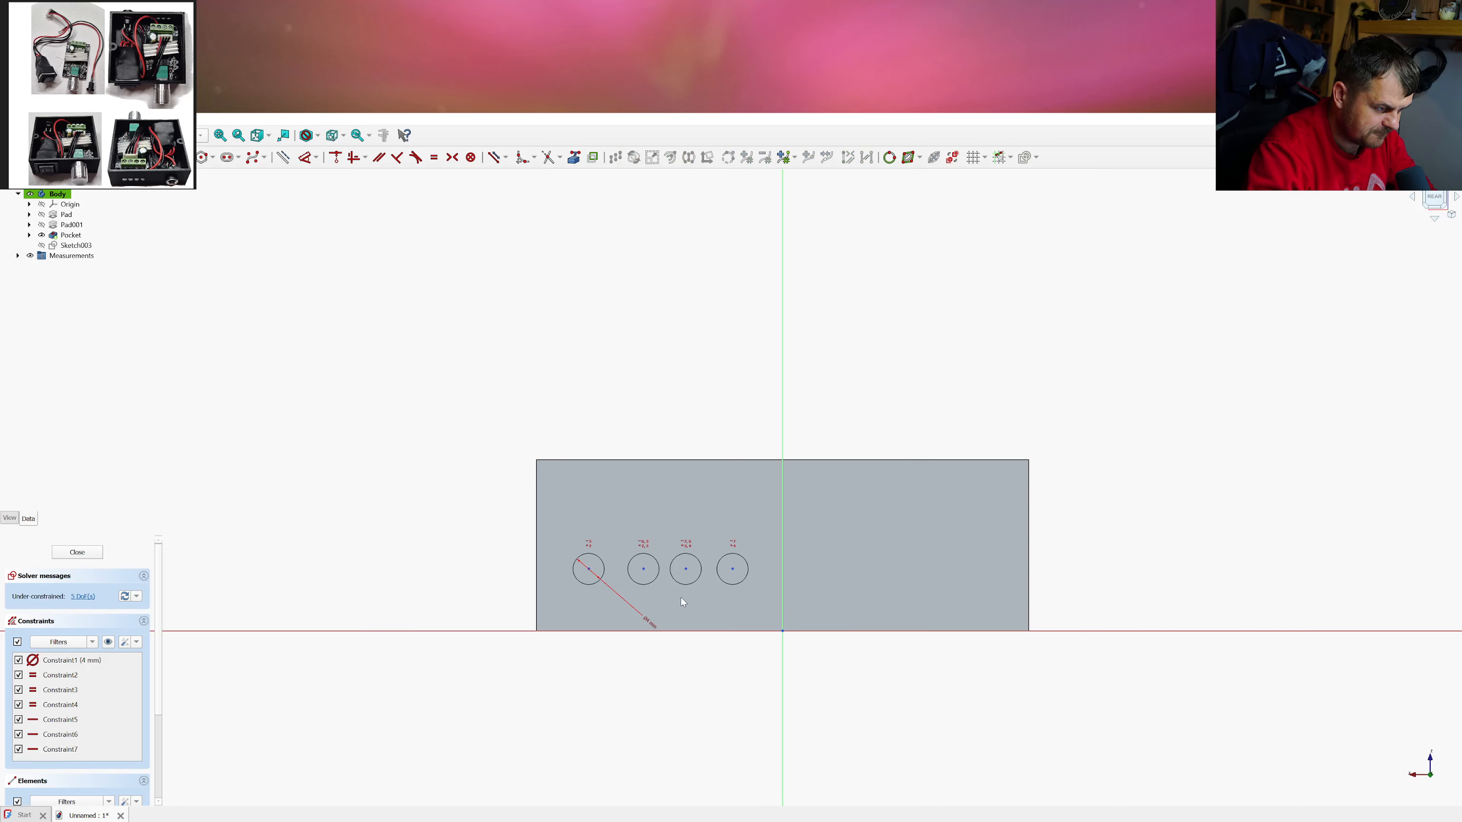
Constrain the horizontal spacing between the first and second and the second and third circle centres to 4.8 mm each
click(589, 570)
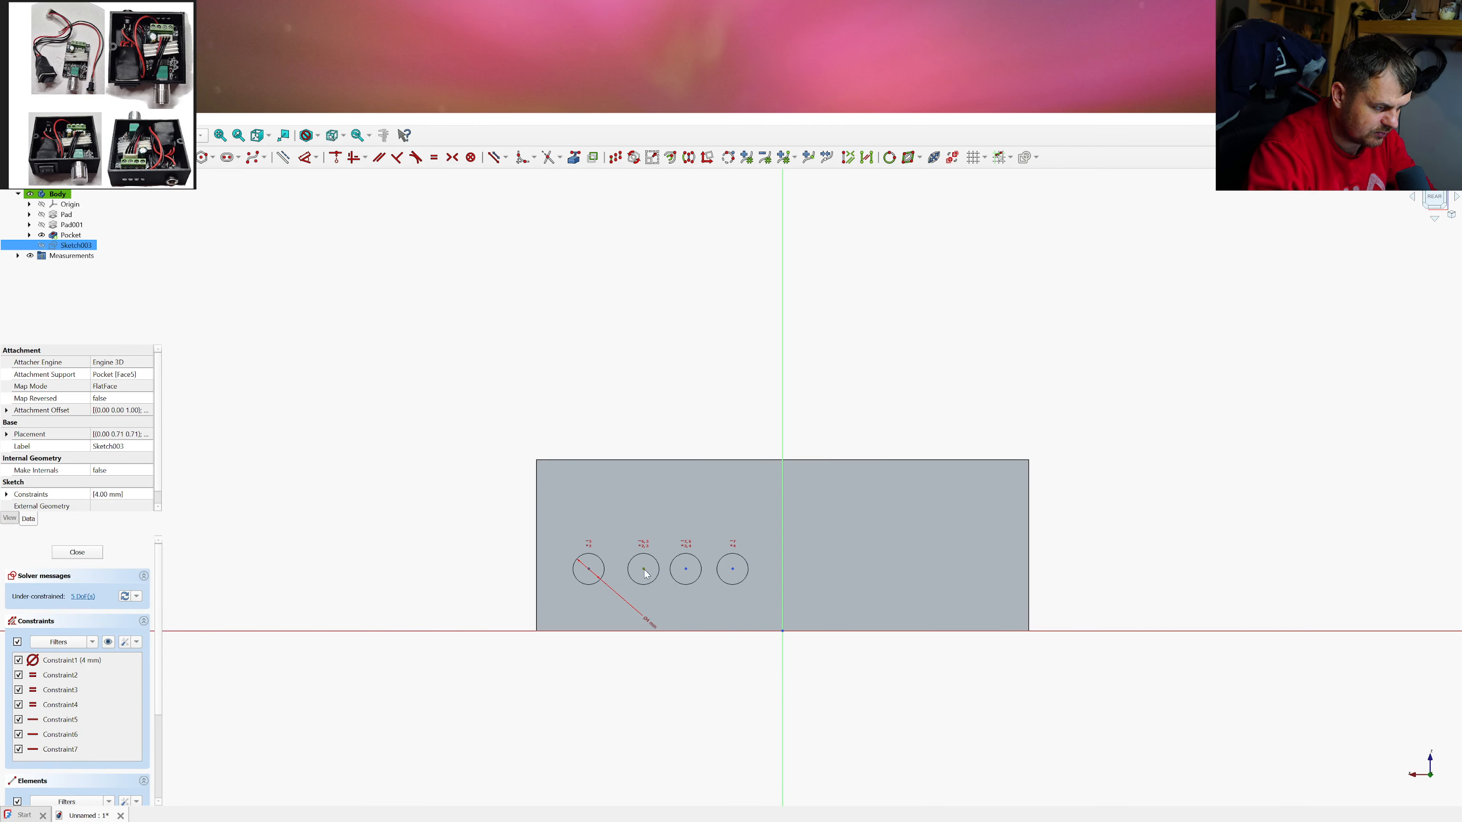
key(l)
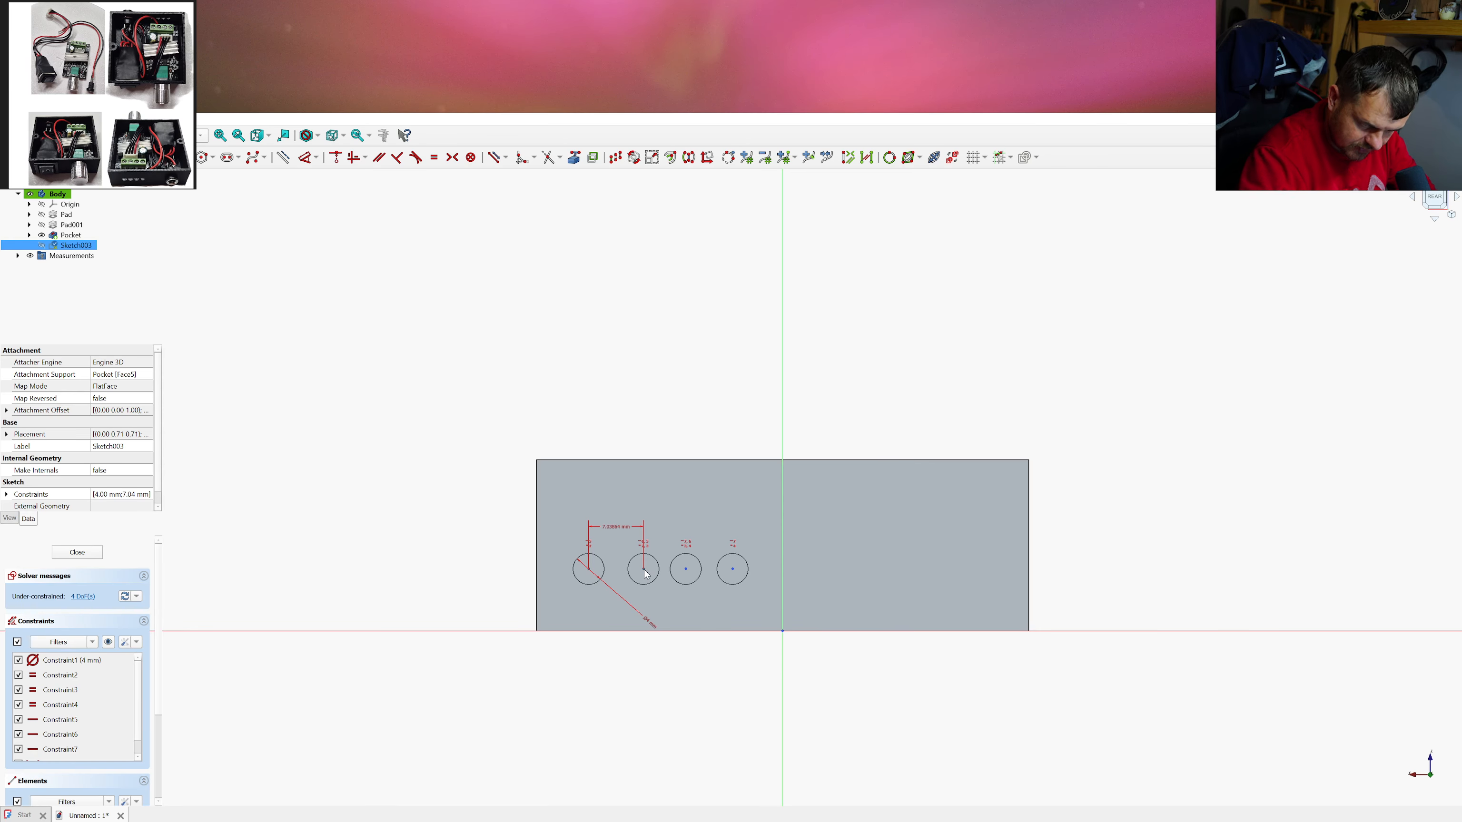
text(4.8)
key(Return)
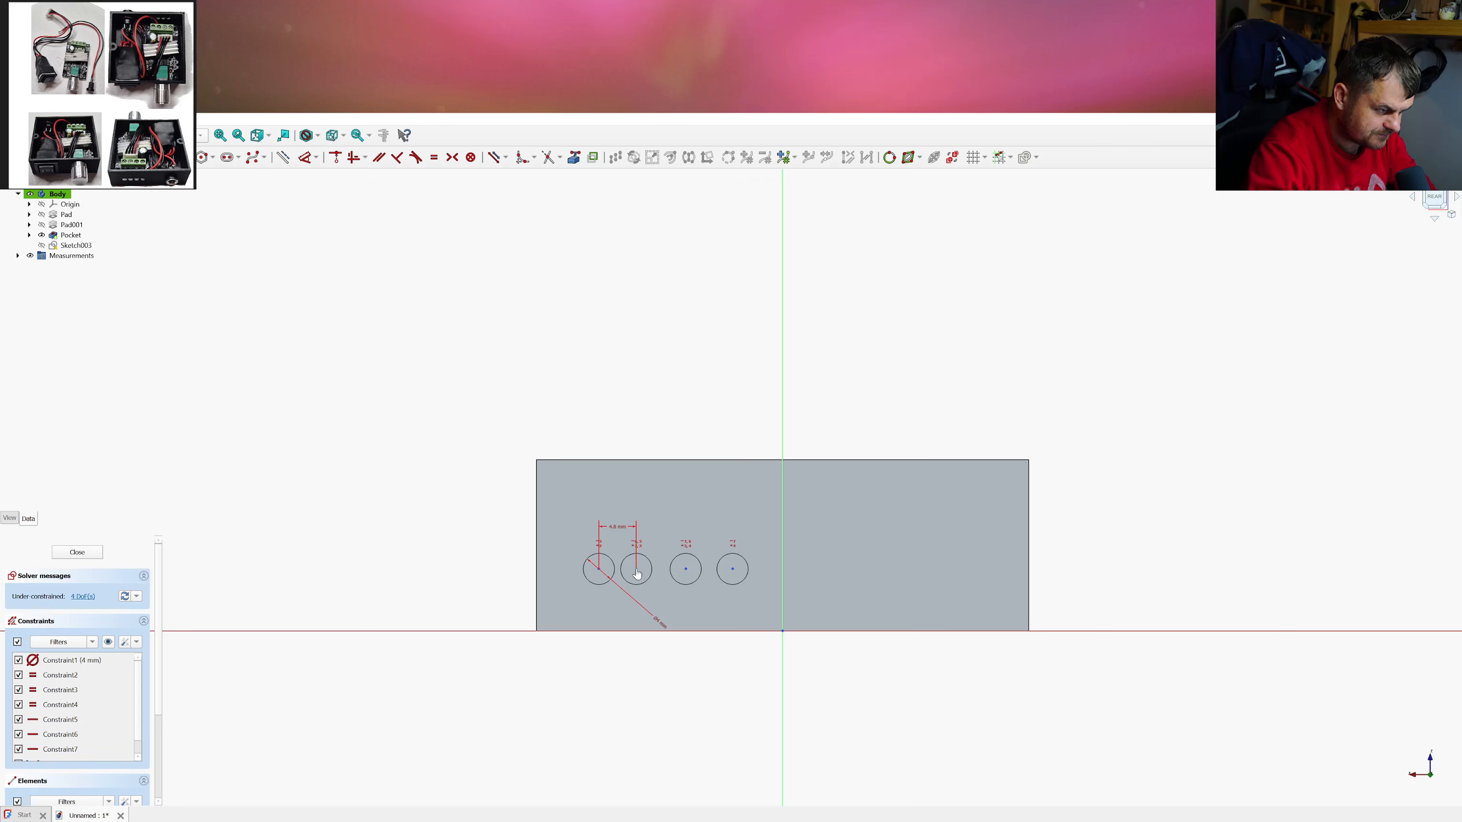
click(636, 569)
click(685, 570)
key(l)
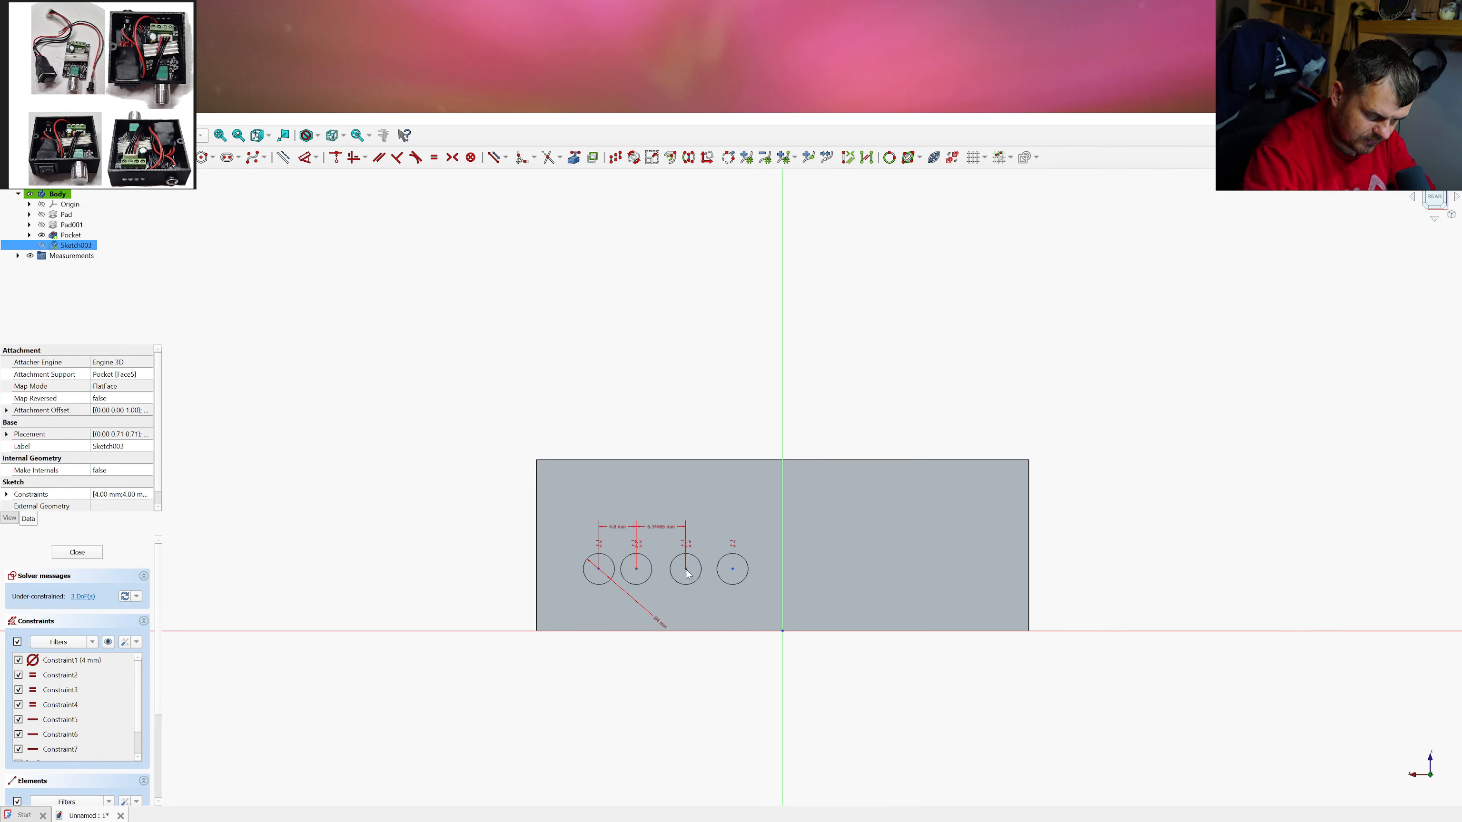
text(4.8)
key(Return)
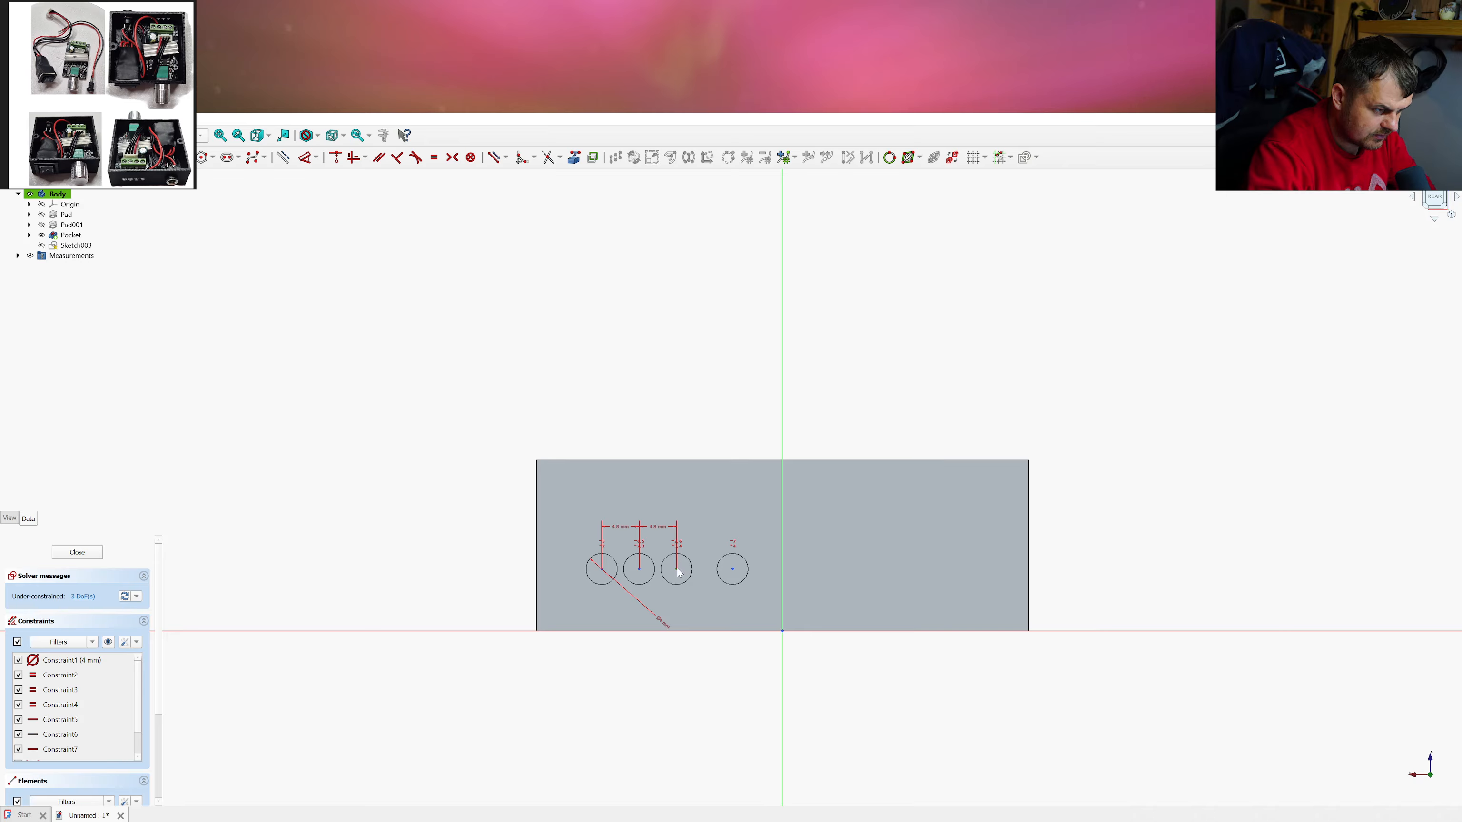
Constrain the horizontal distance between the third and fourth circle centres to 4.8 mm
click(677, 570)
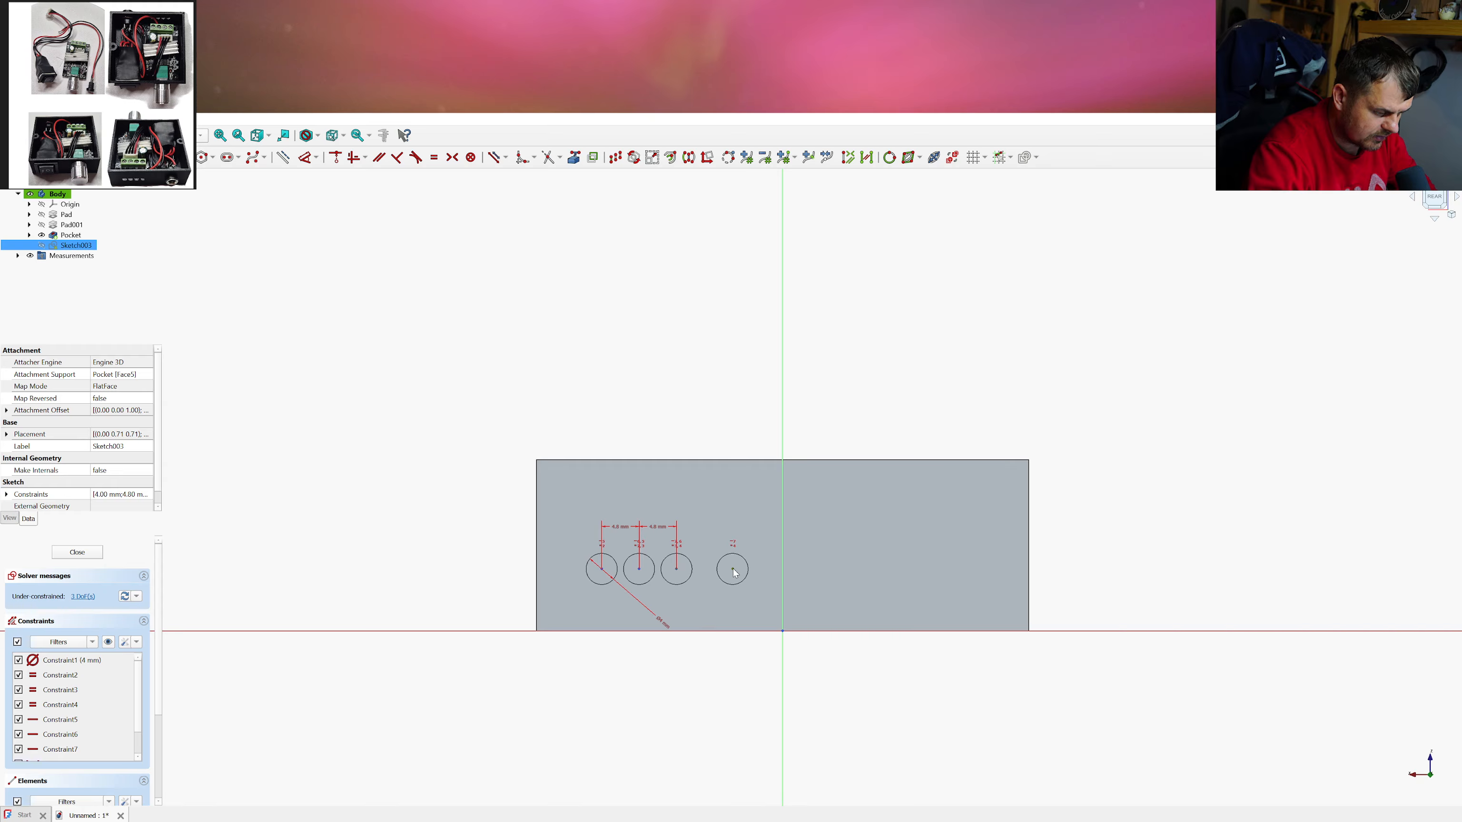
click(733, 569)
text(l)
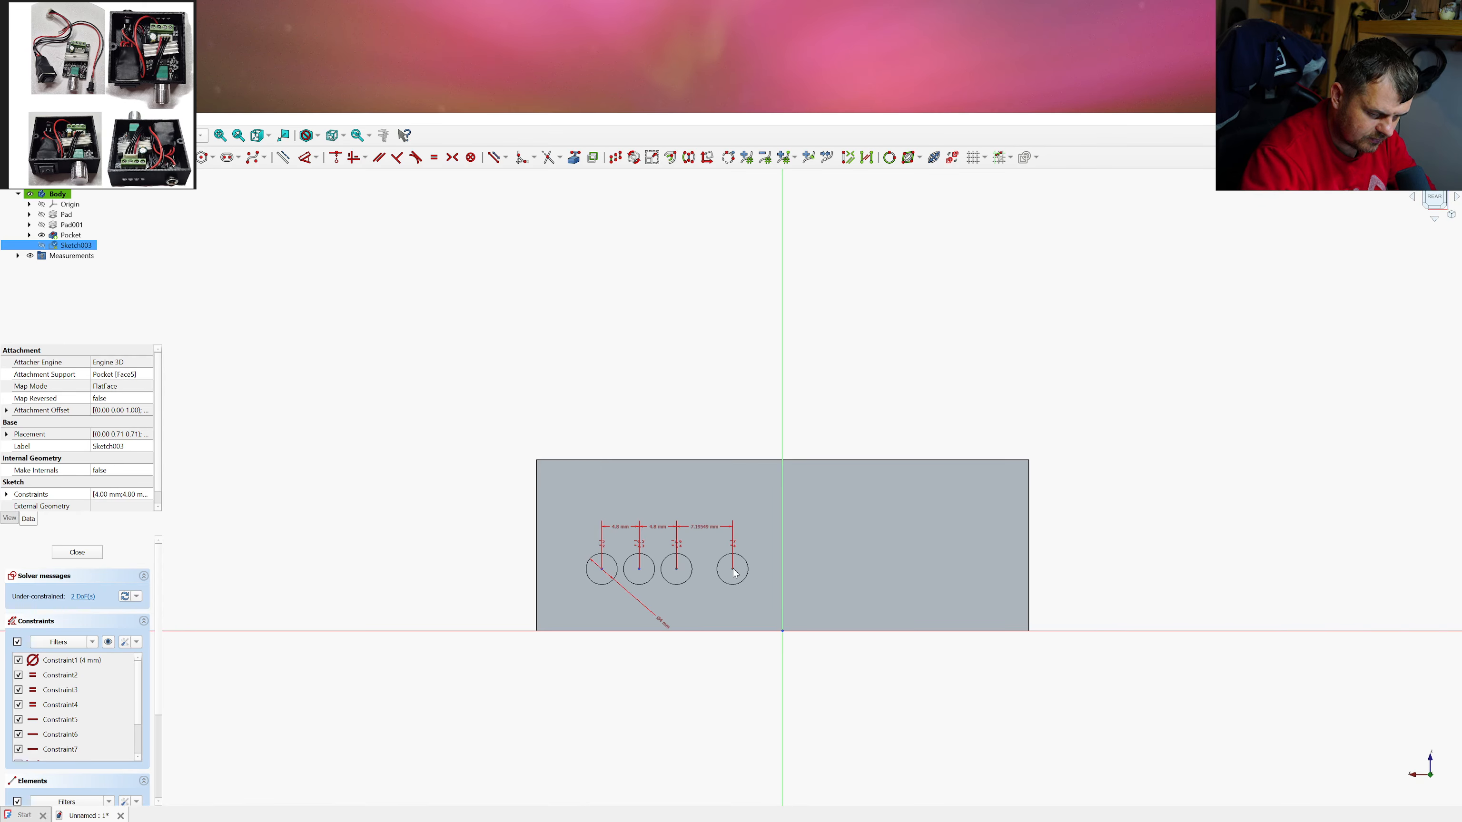
text(4.8)
key(Return)
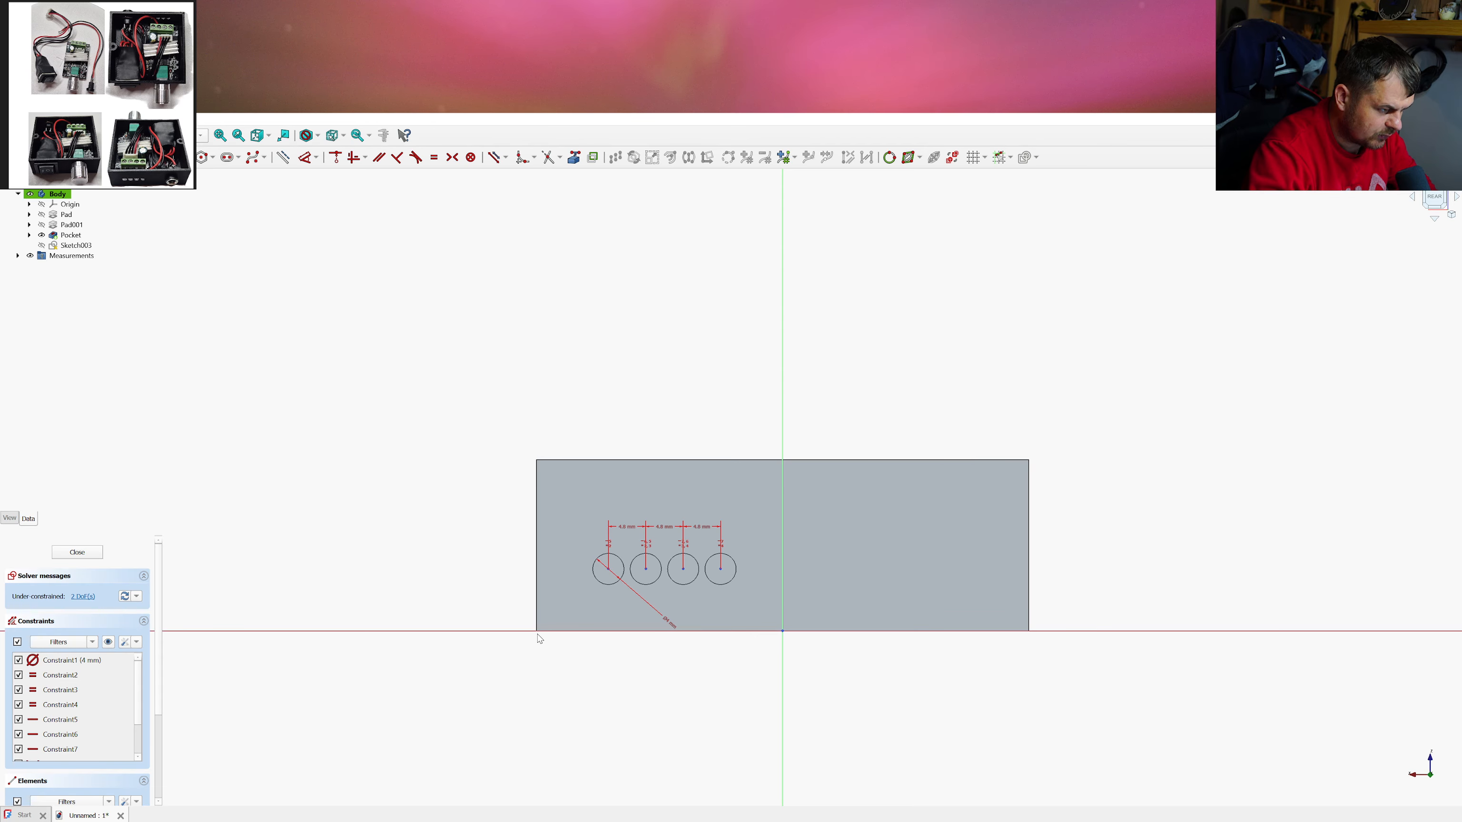
Reference the back wall's edges as external geometry and set the first circle's centre 11.8 mm horizontally from the left edge
click(574, 164)
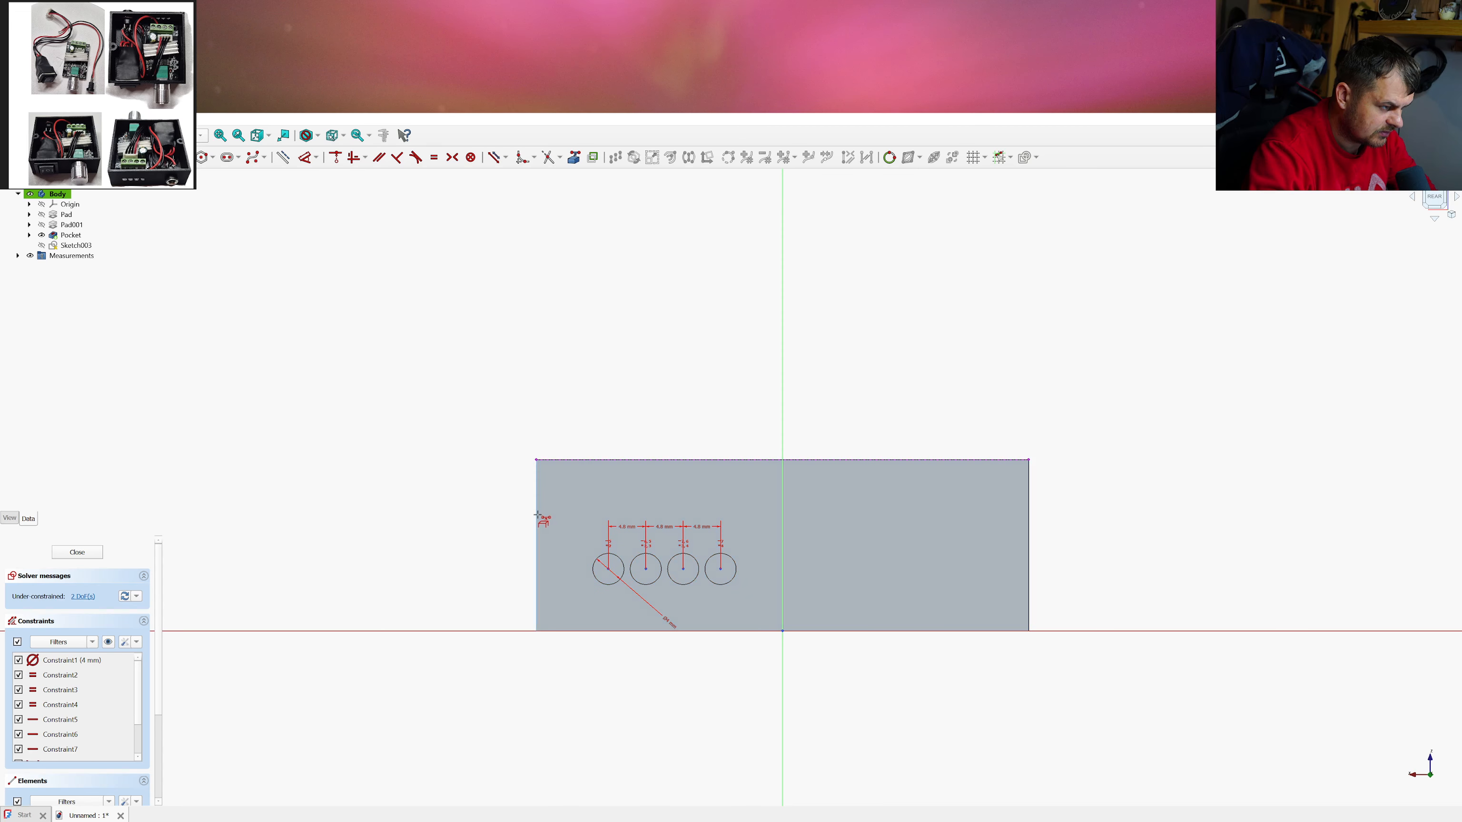
click(537, 464)
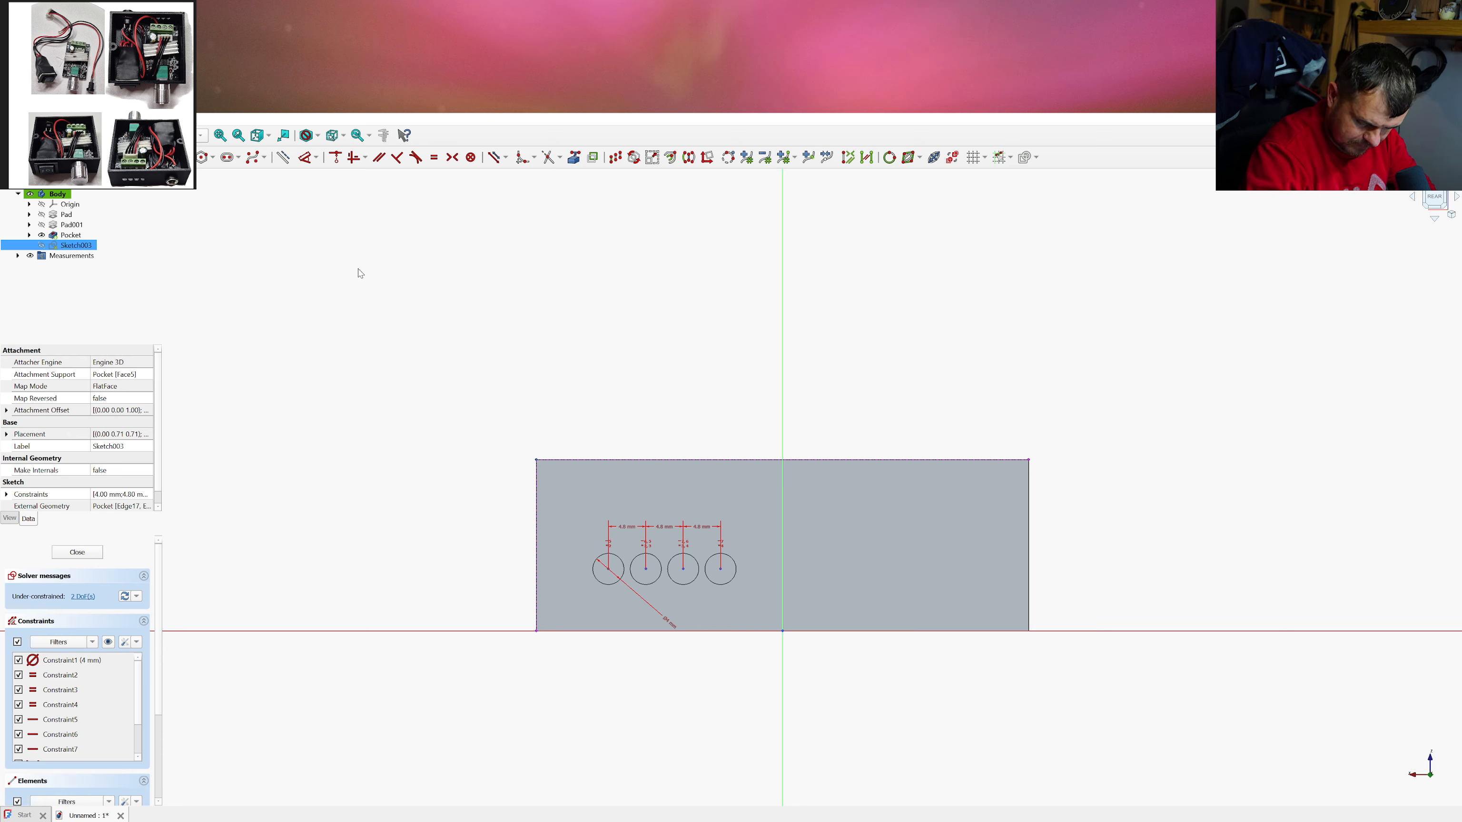
key(l)
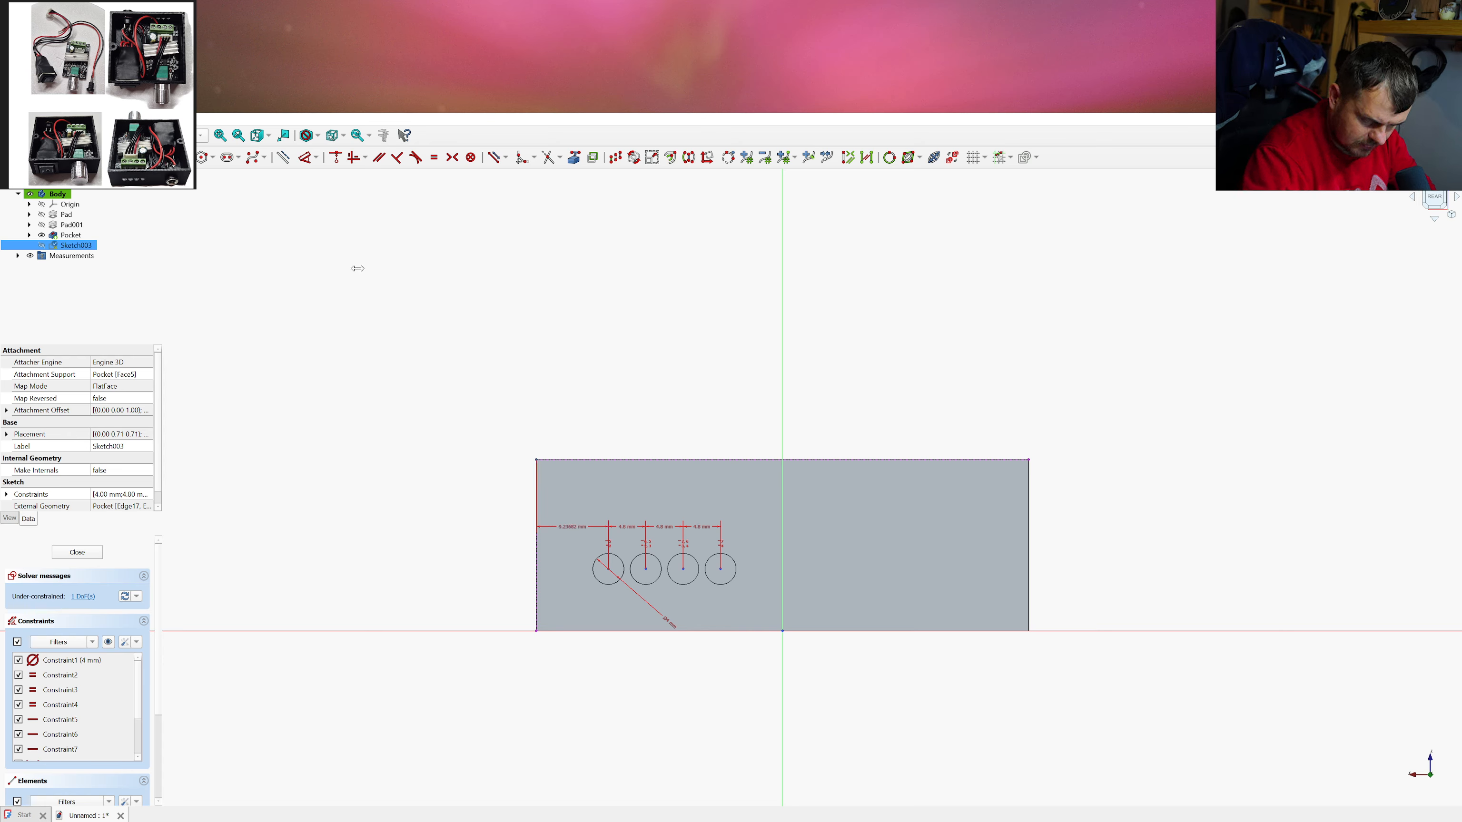
text(11.8)
key(Return)
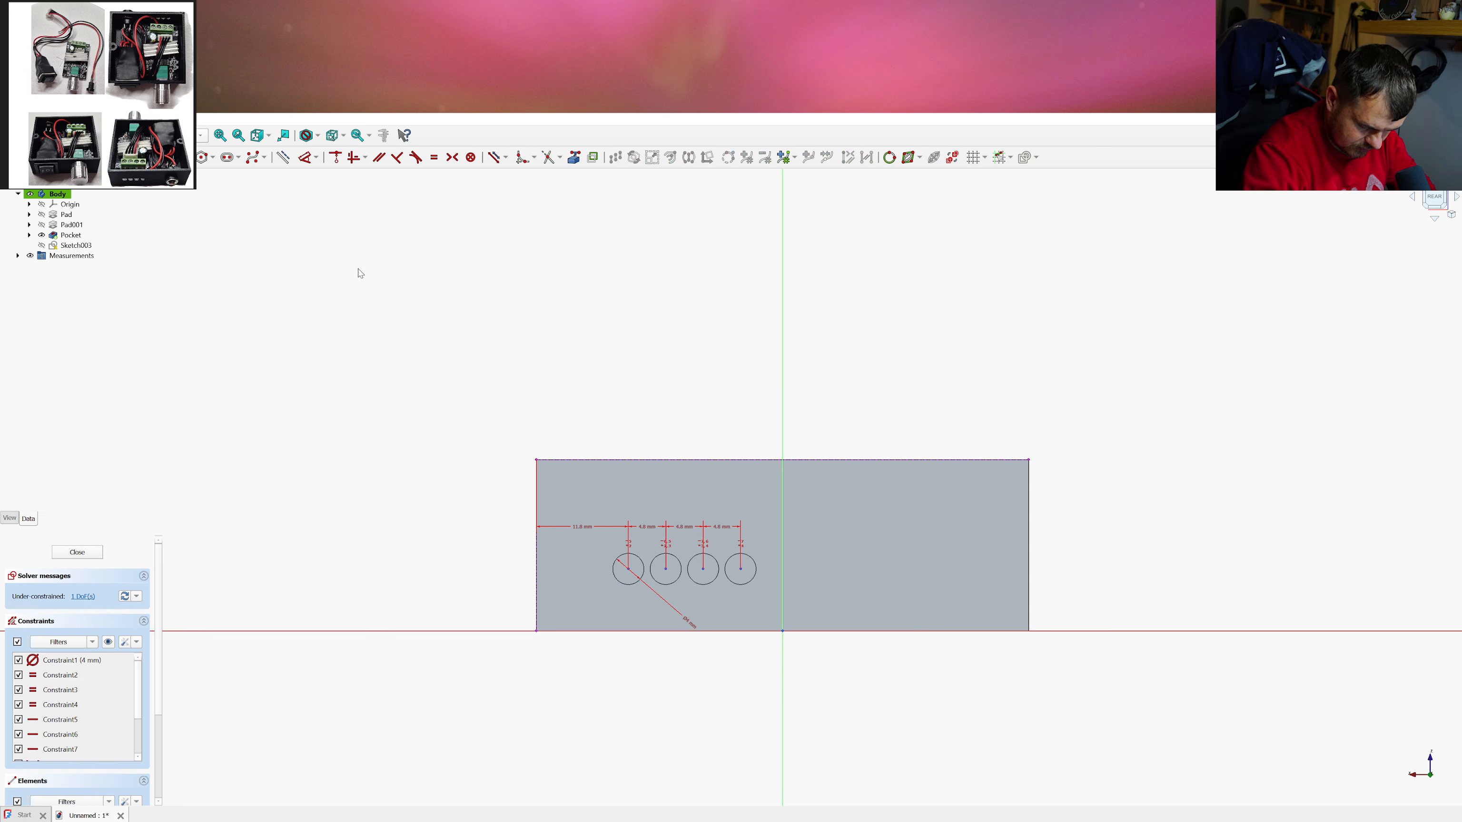
Constrain the vertical distance from the wall's lower-left corner to the first circle's centre to 10 mm
click(536, 631)
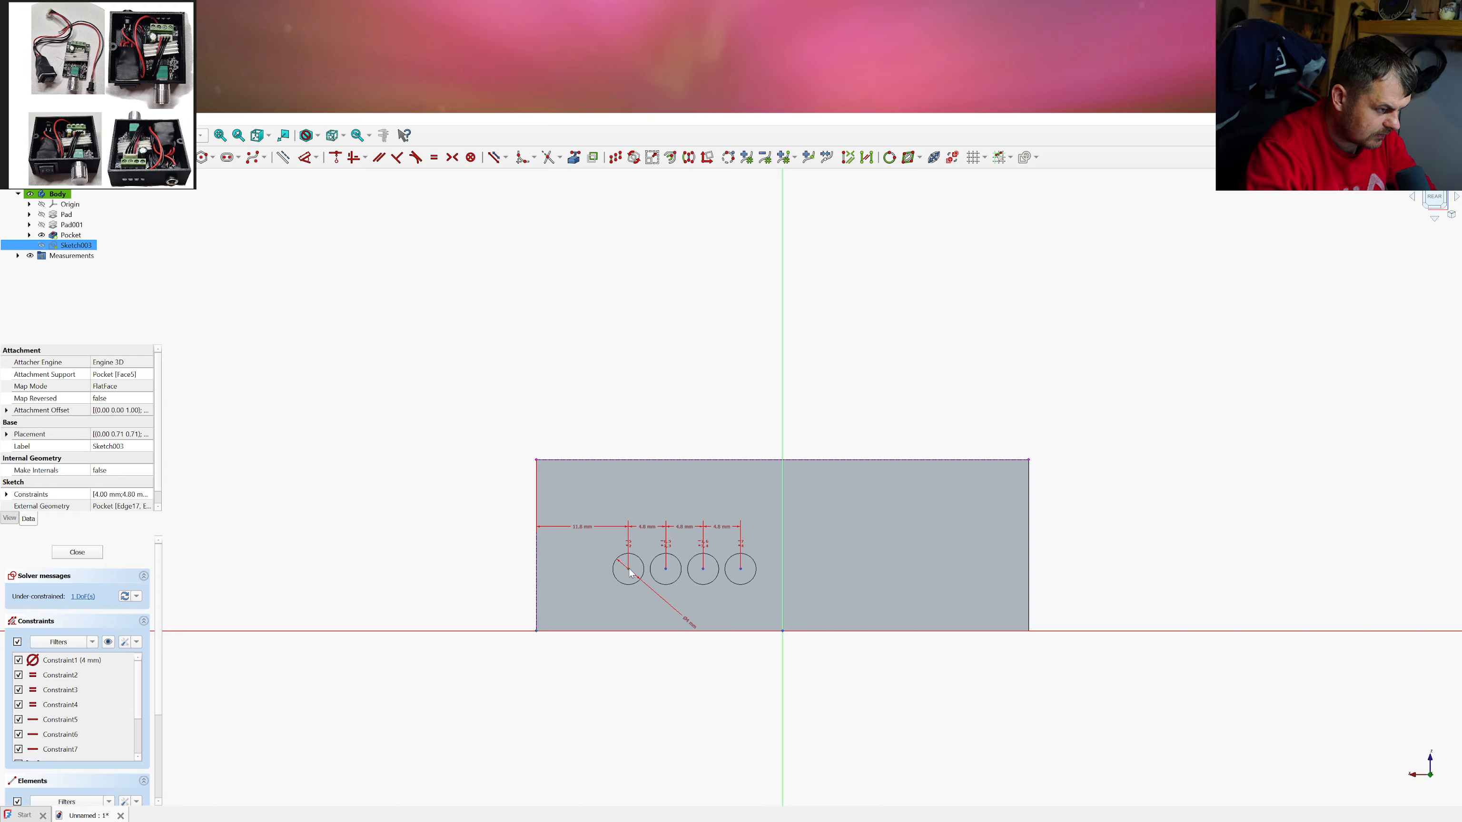
key(i)
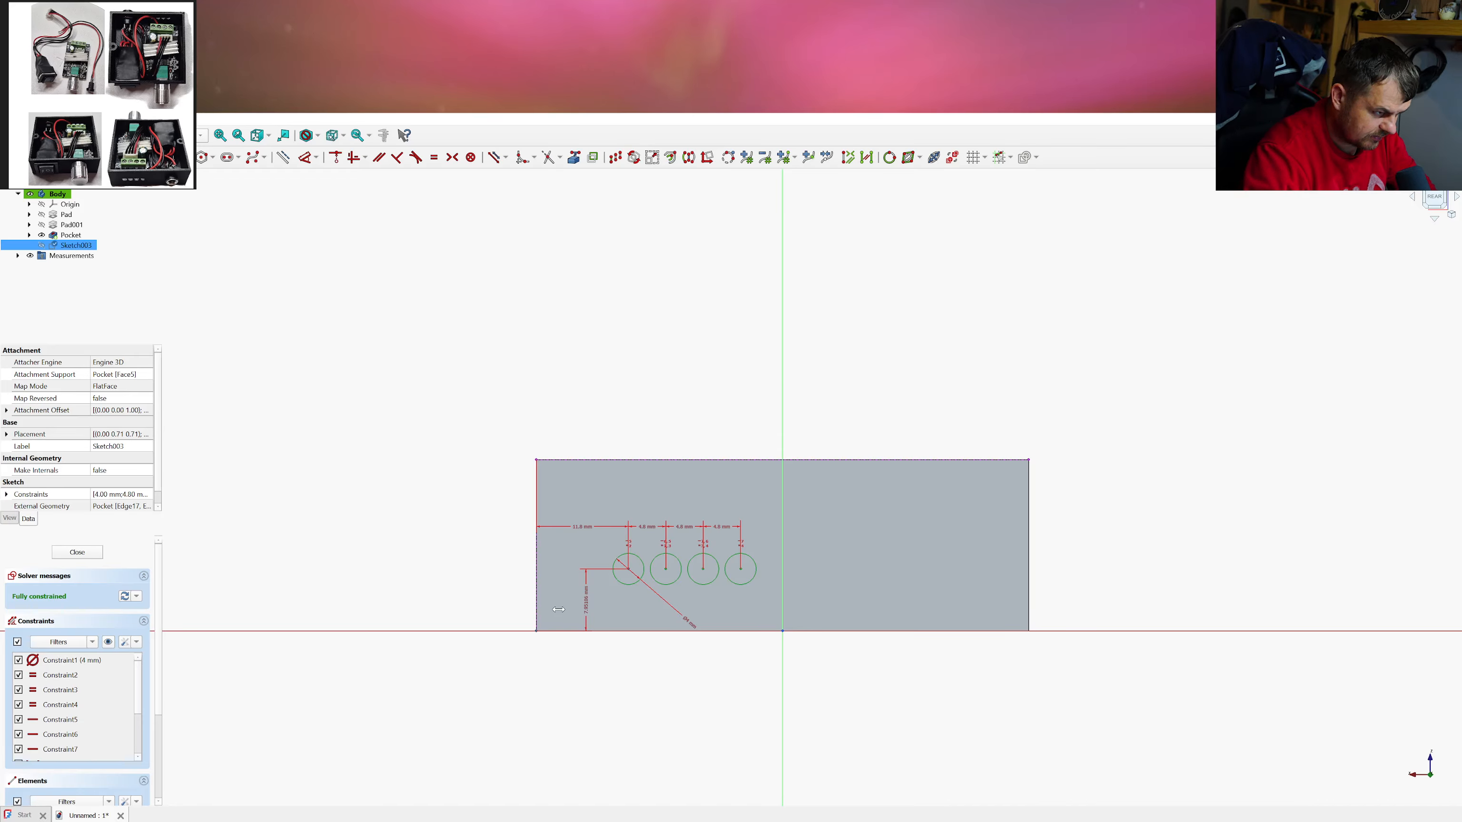
text(10)
key(Return)
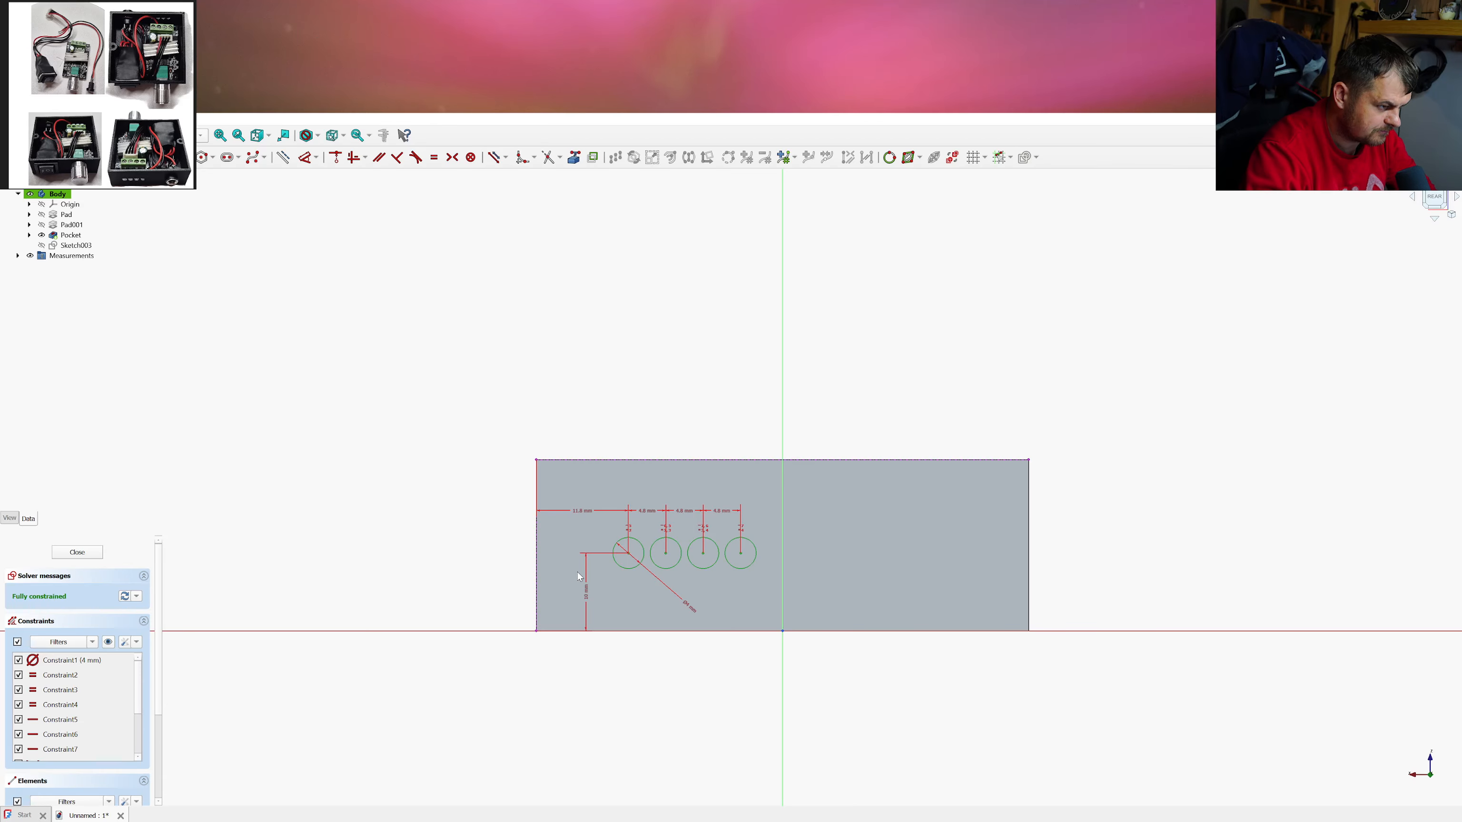
Draw a centre-point arc of about 6.4 mm radius, bulging left, in the right half of the back wall
mouse_move(648, 578)
middle_down()
mouse_move(645, 607)
mouse_move(646, 572)
middle_up()
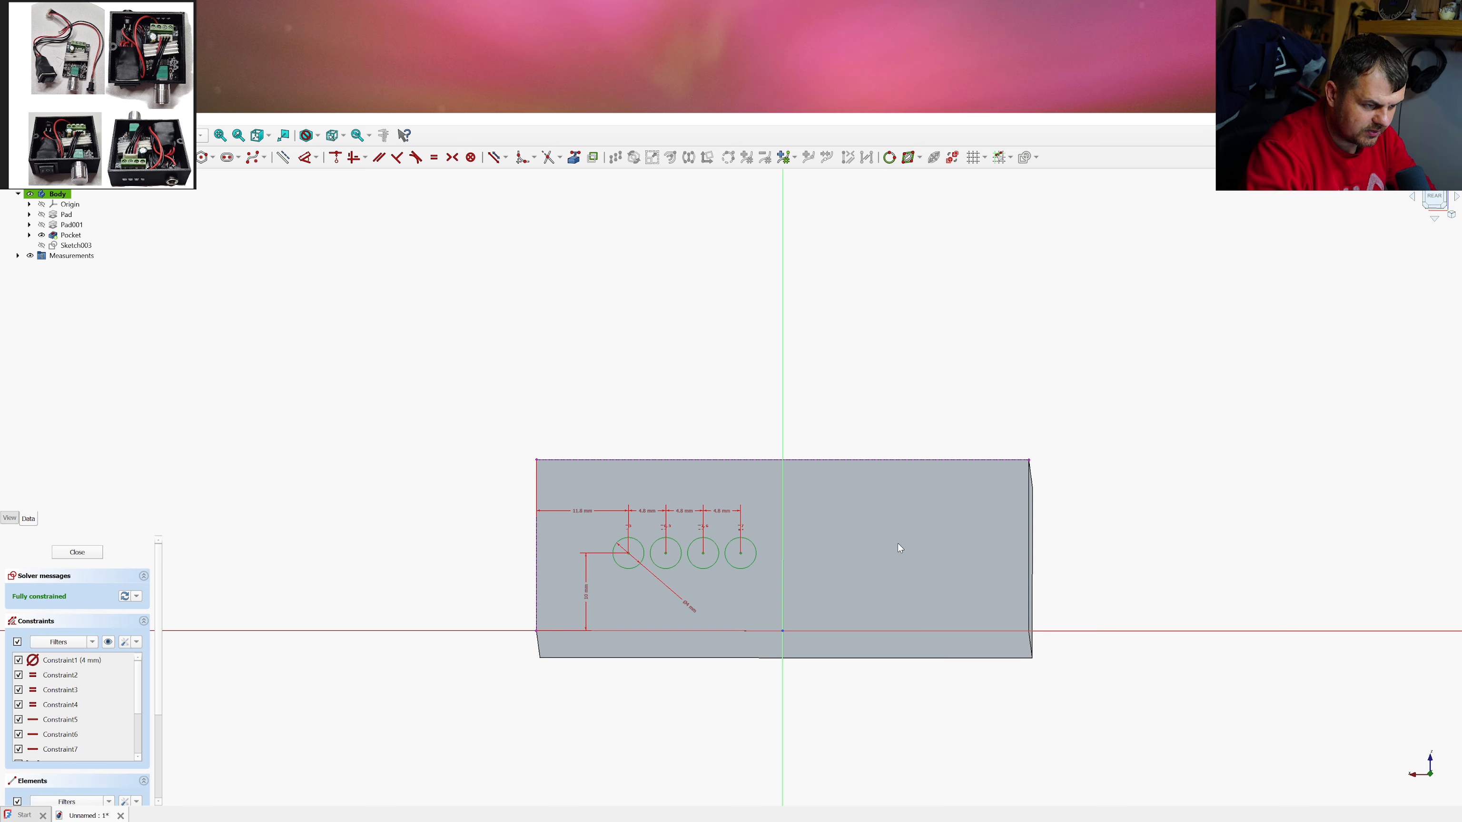
middle_drag(915, 548, 910, 561)
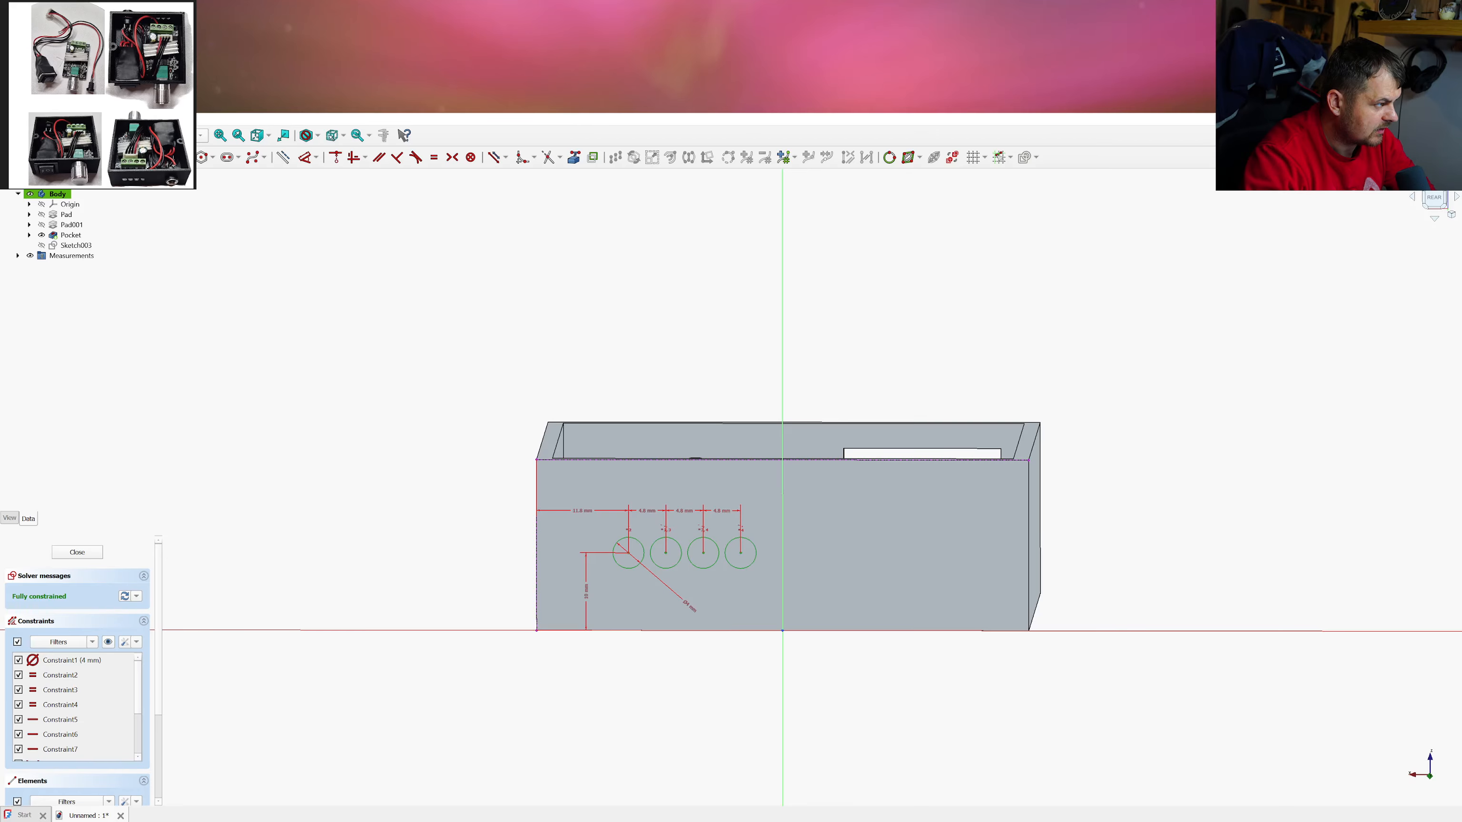
key(g)
key(a)
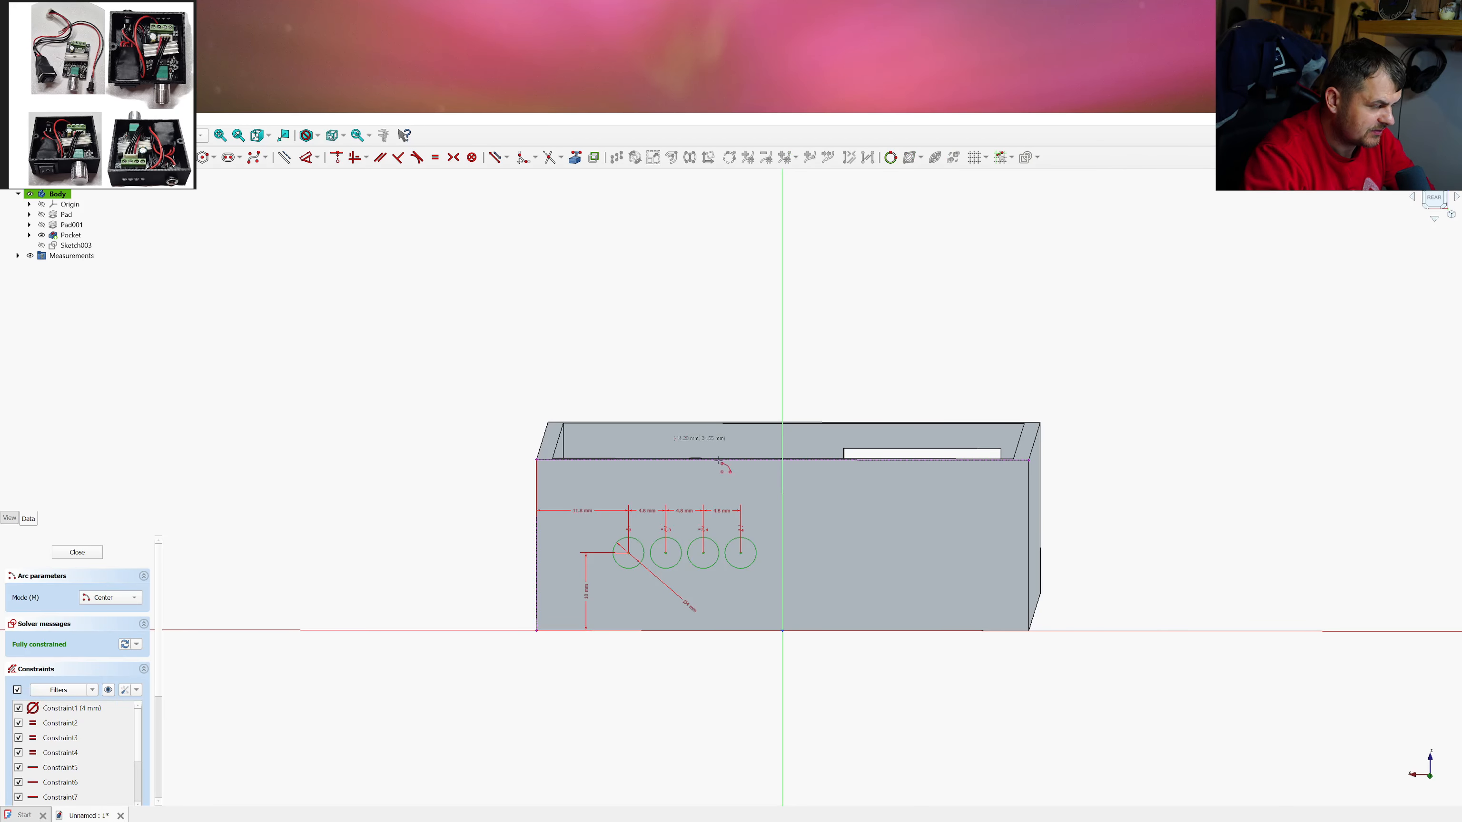
click(943, 553)
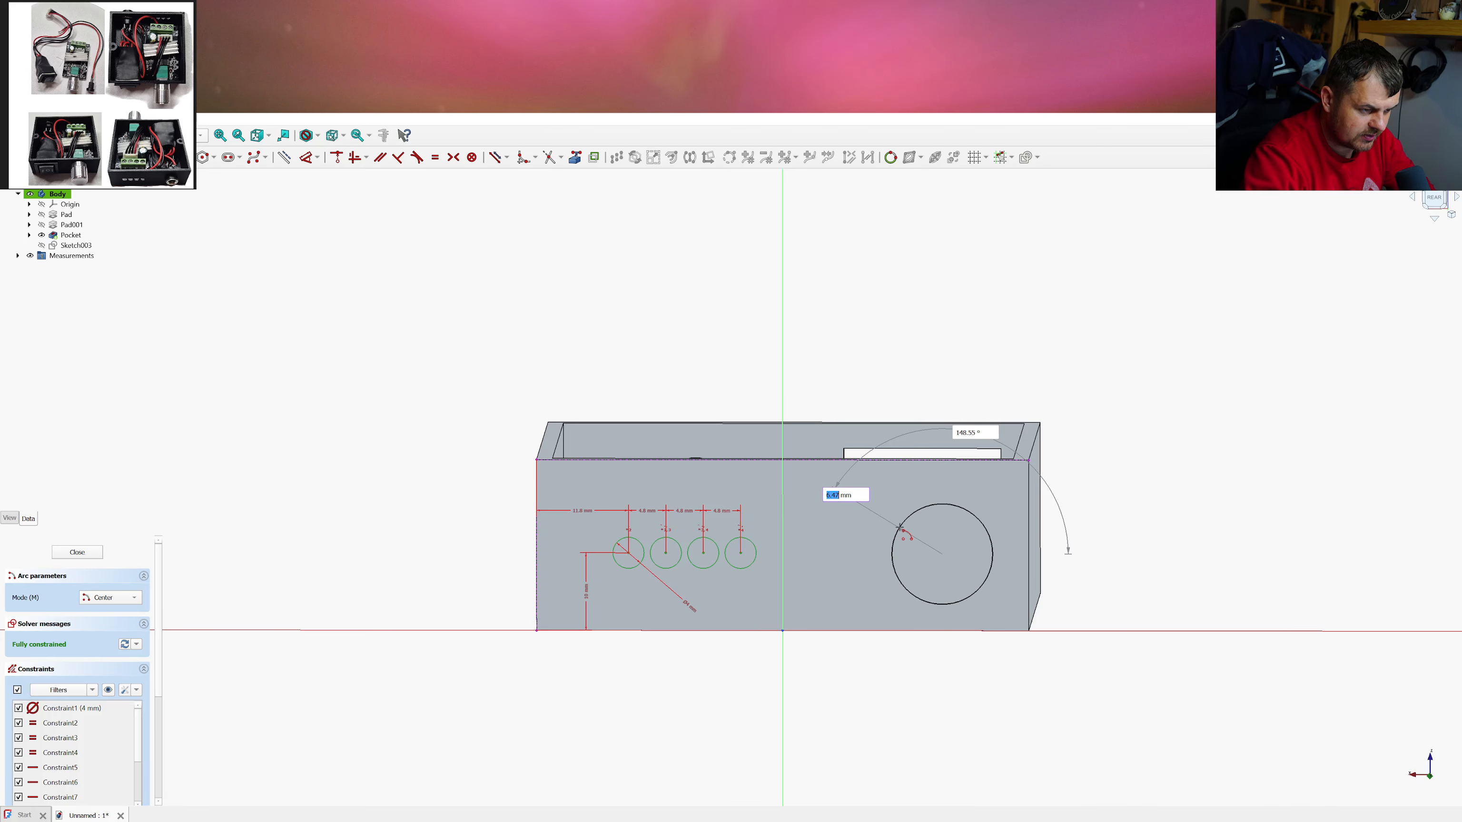
click(899, 527)
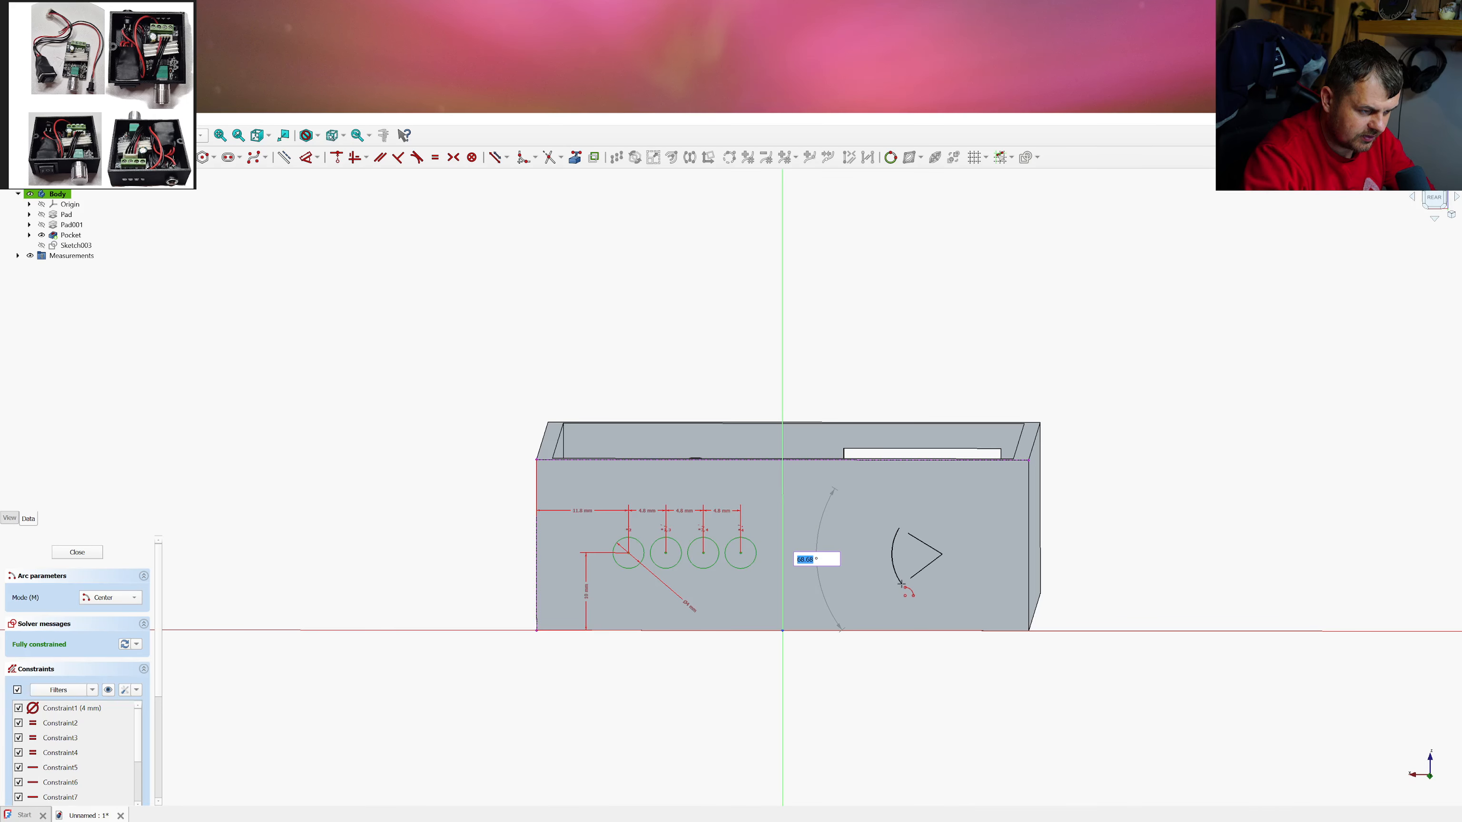
click(901, 584)
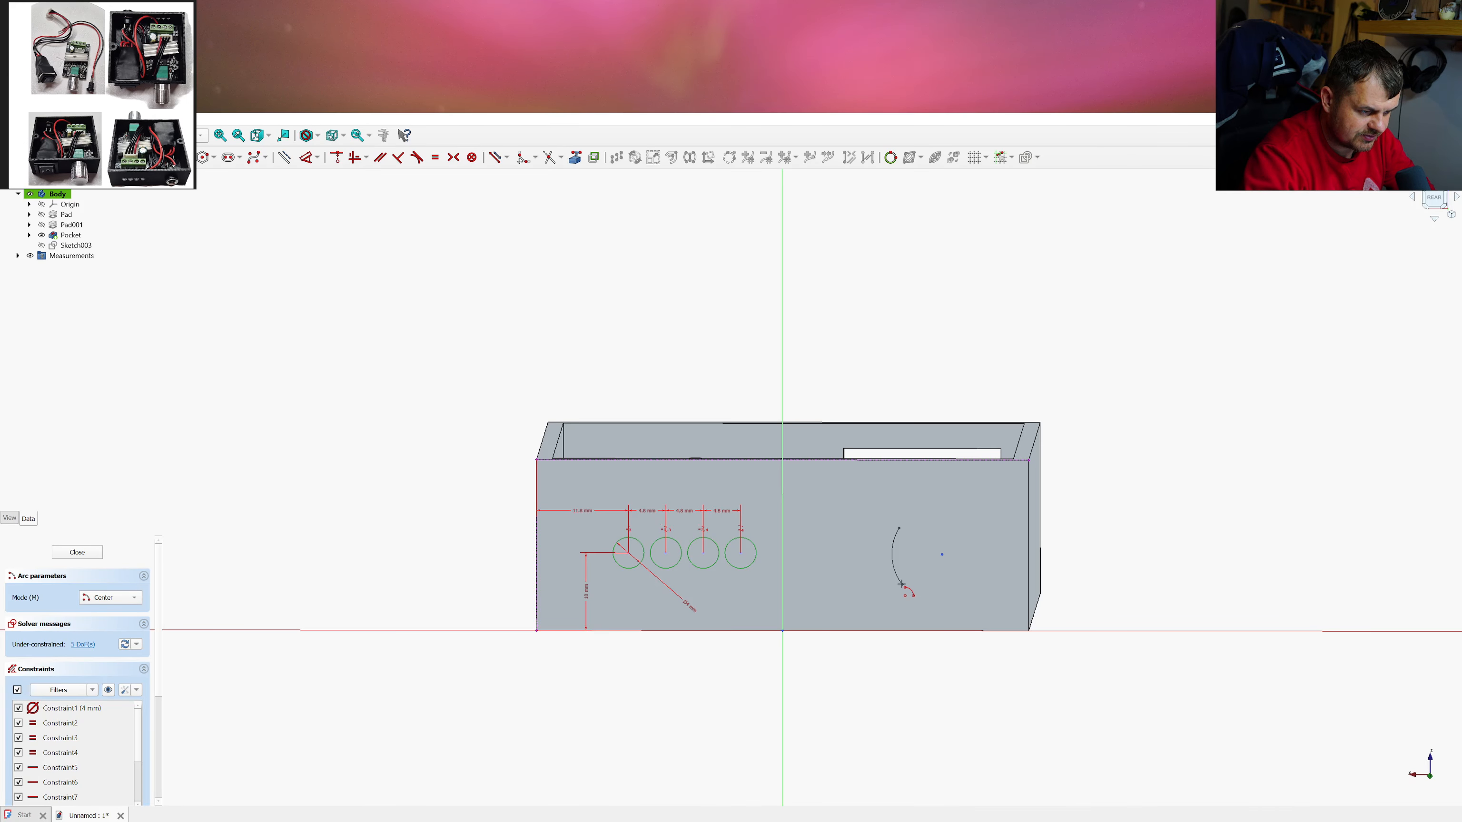
Draw a second arc about the same centre, bulging right opposite the first, and constrain the two arcs equal
click(942, 555)
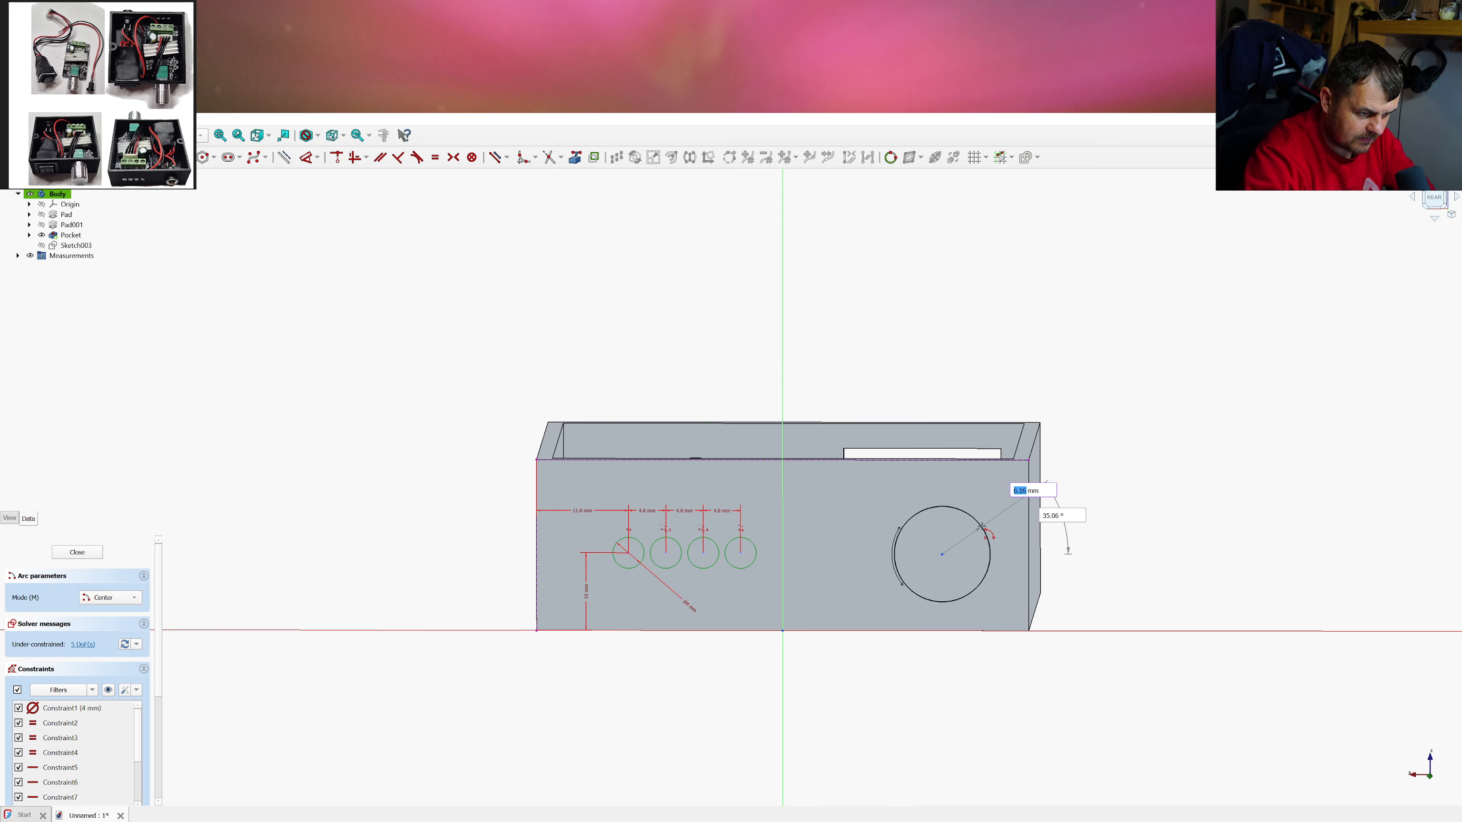
click(981, 527)
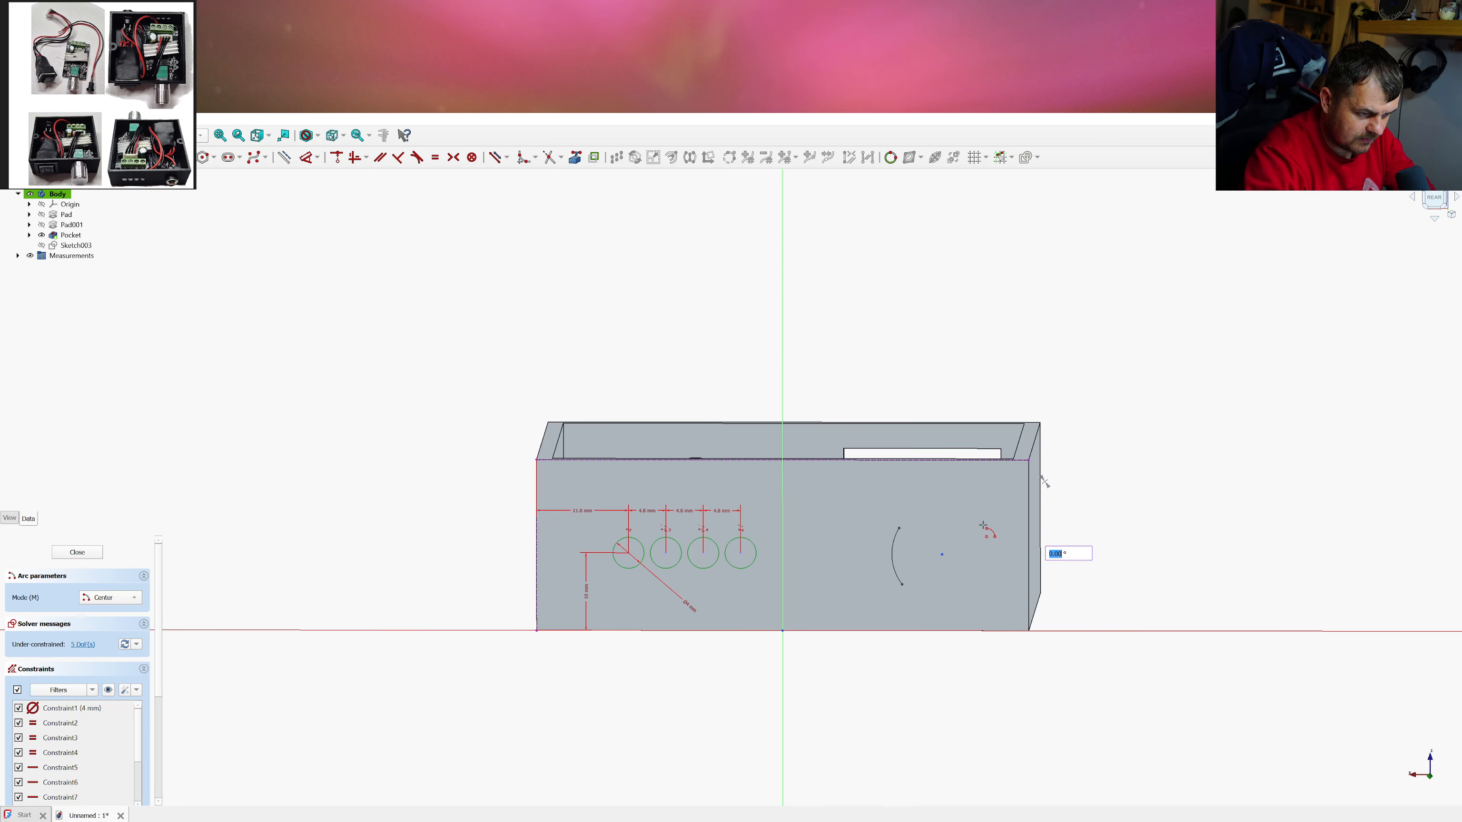
click(987, 587)
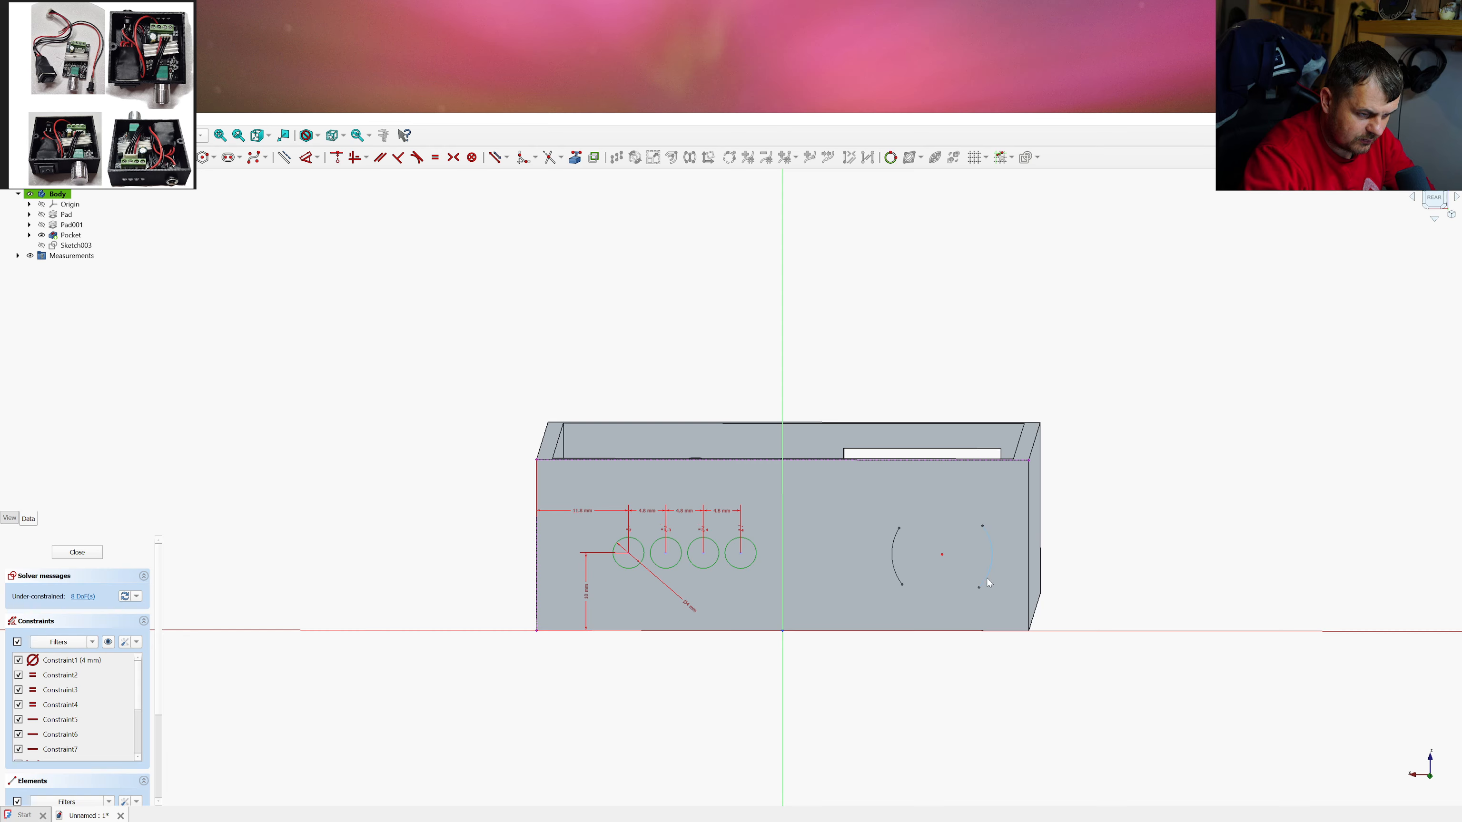
click(990, 556)
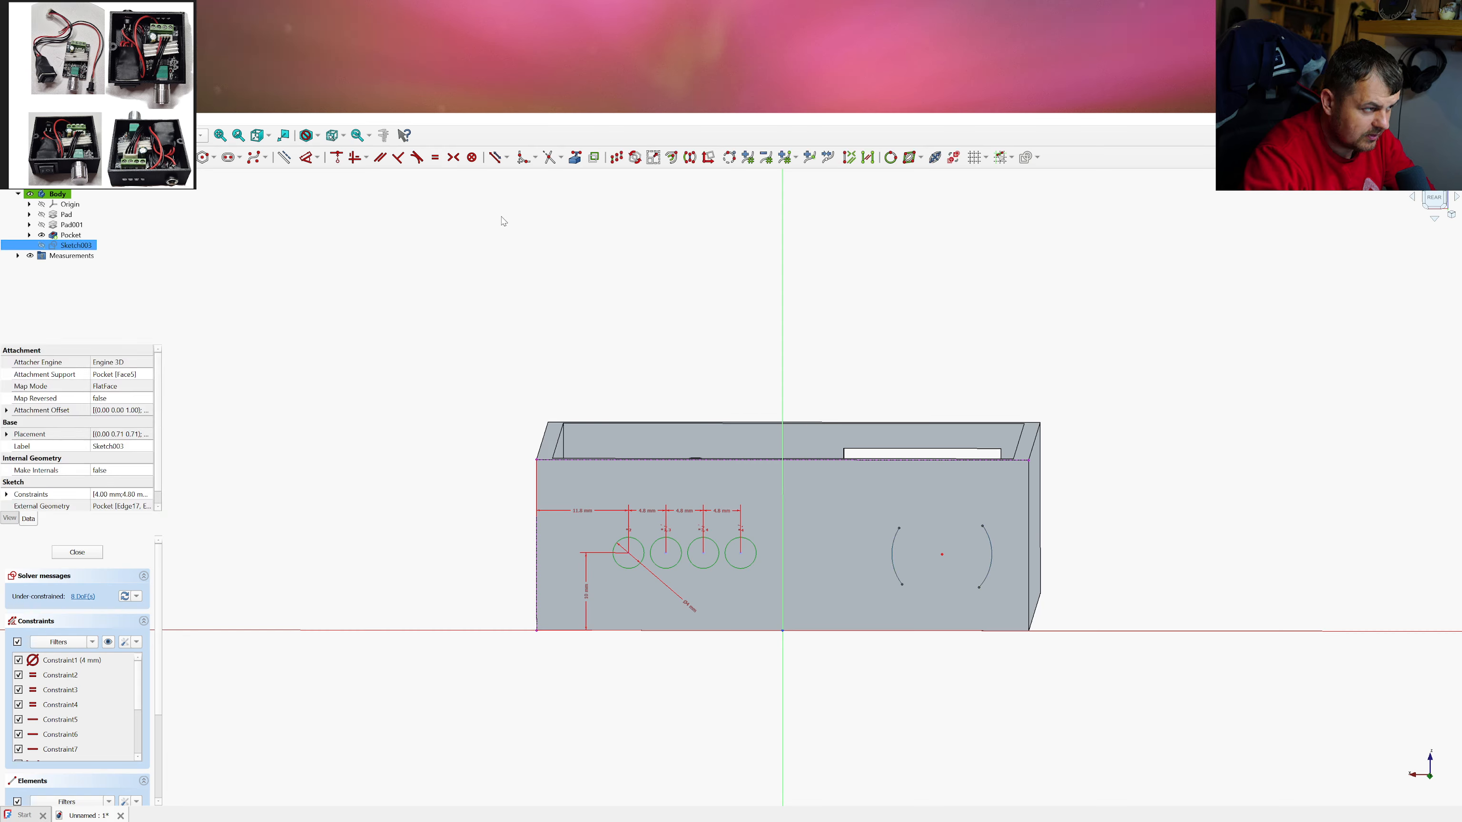
click(435, 157)
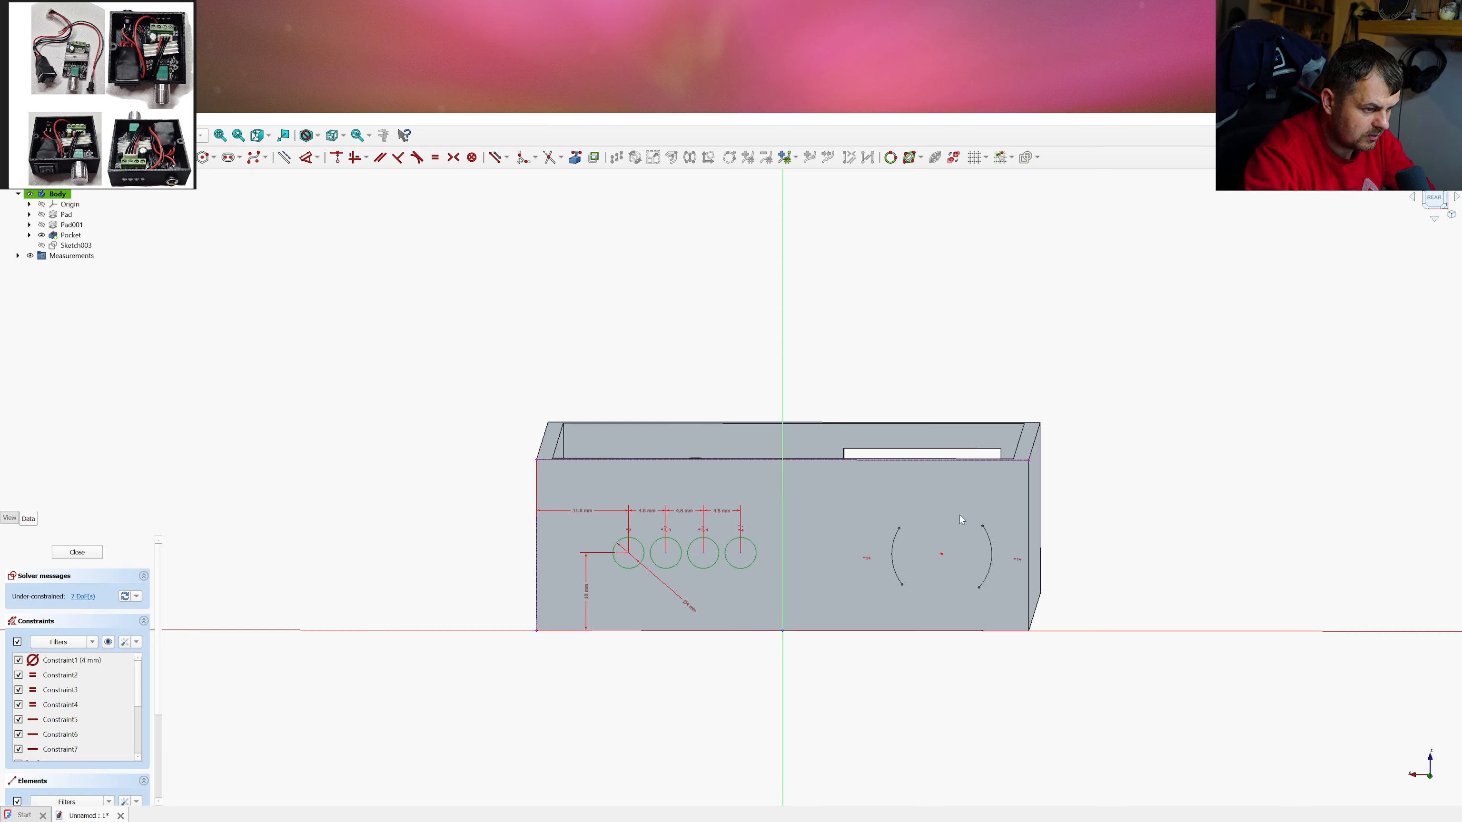
Close the shape with two straight lines, one joining the arcs' upper endpoints and one joining their lower endpoints
key(g)
key(l)
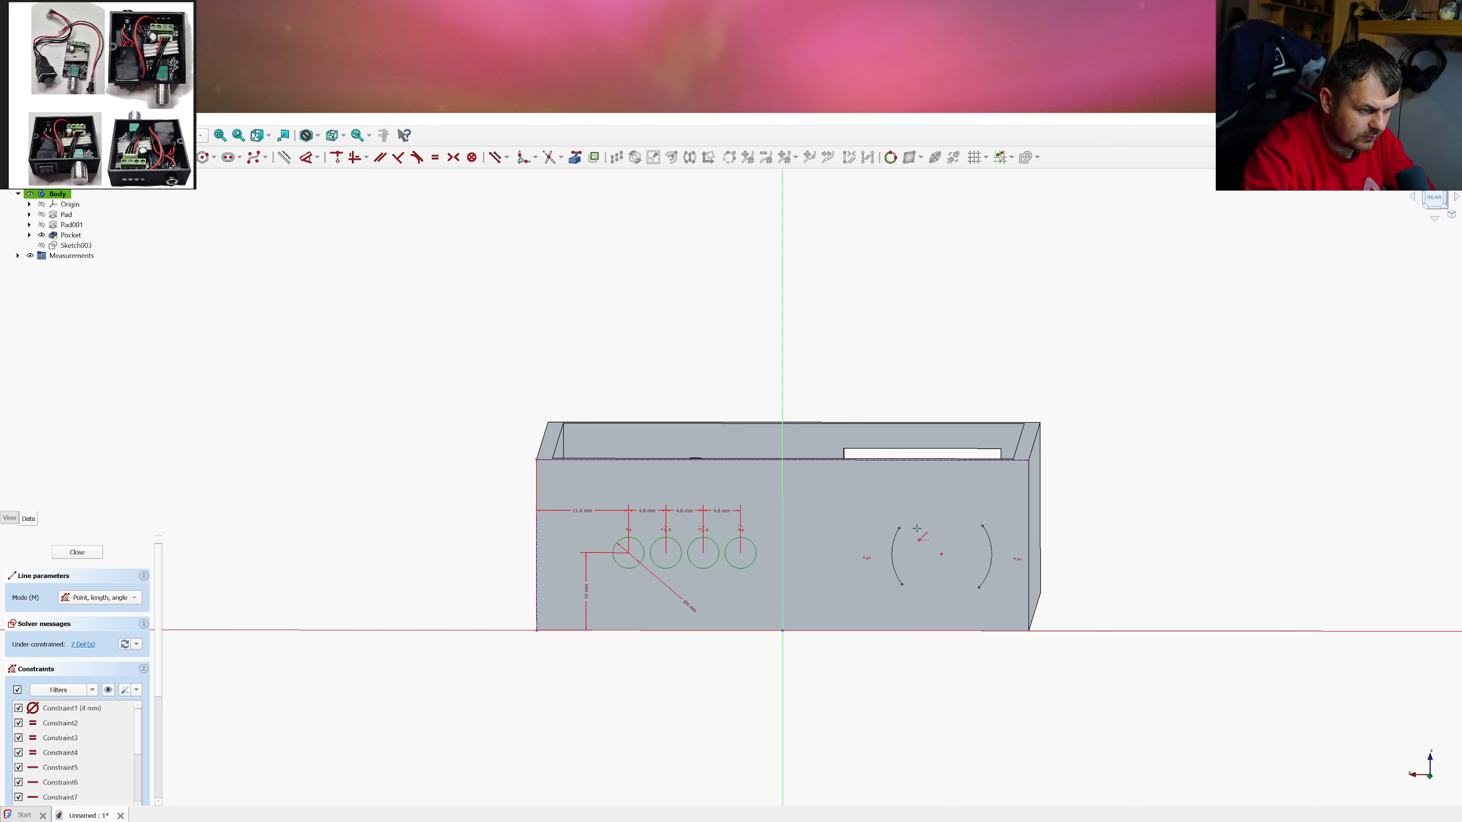
click(900, 527)
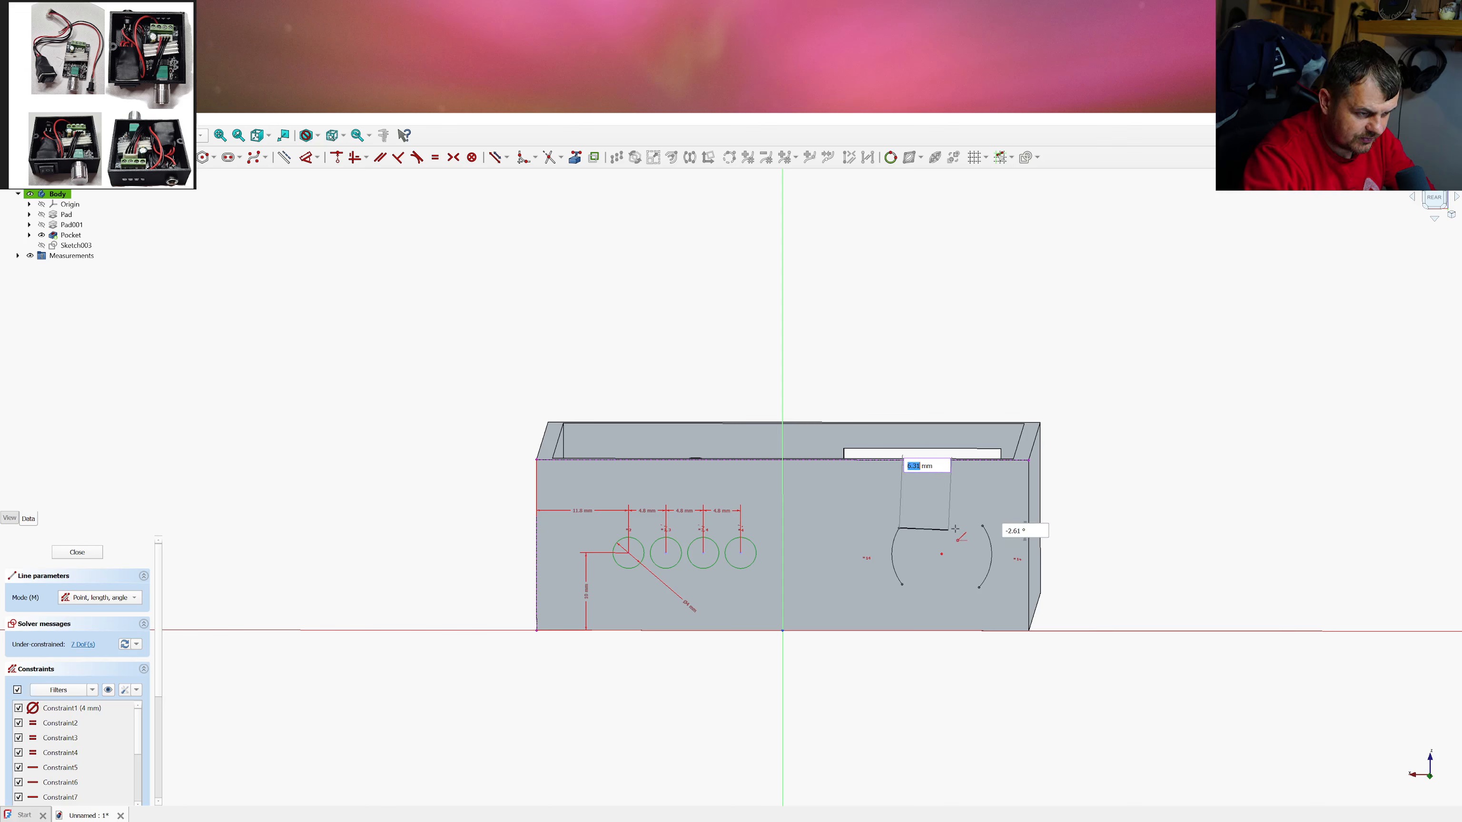
click(983, 525)
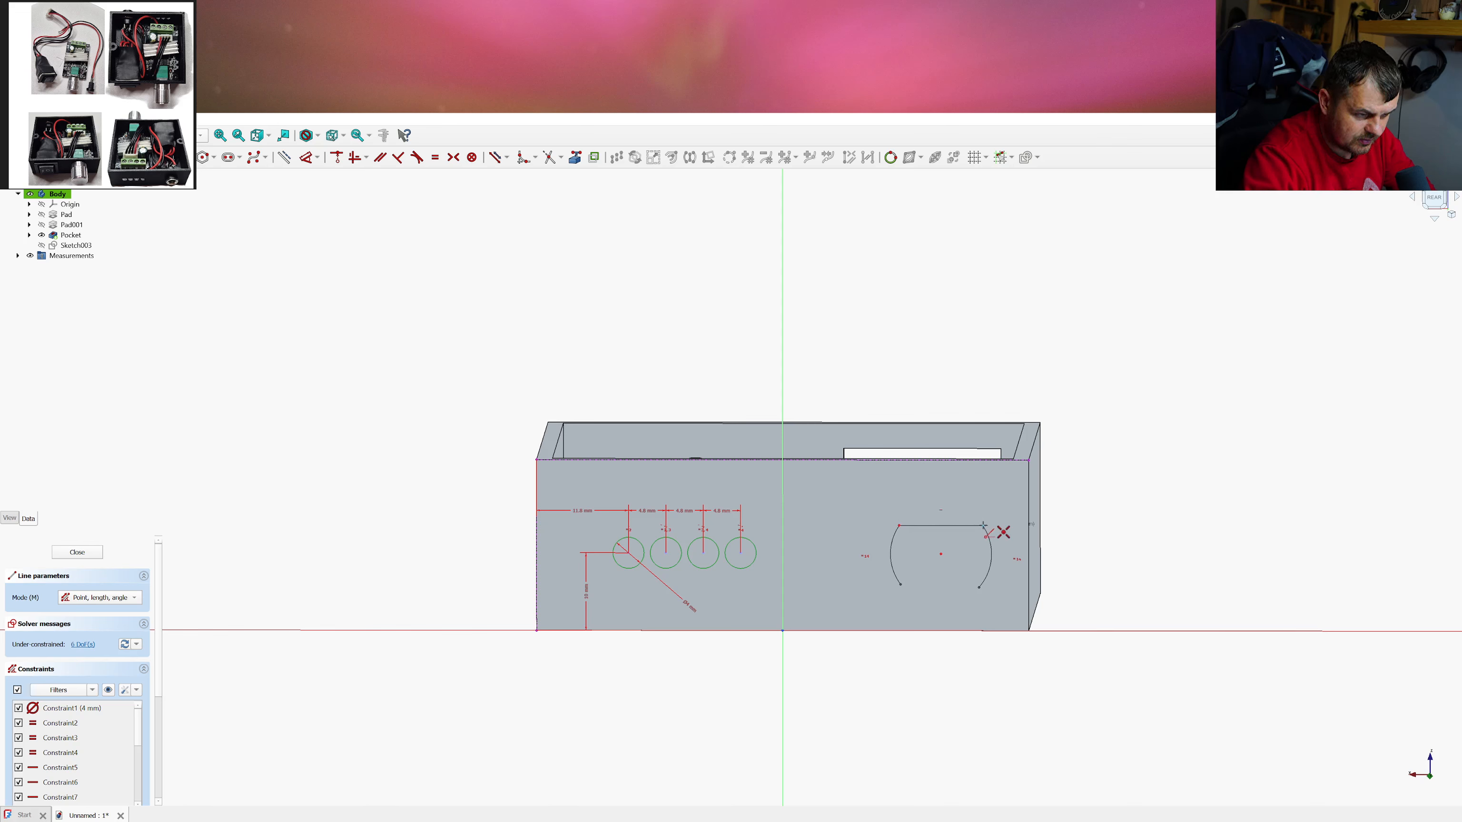
click(901, 584)
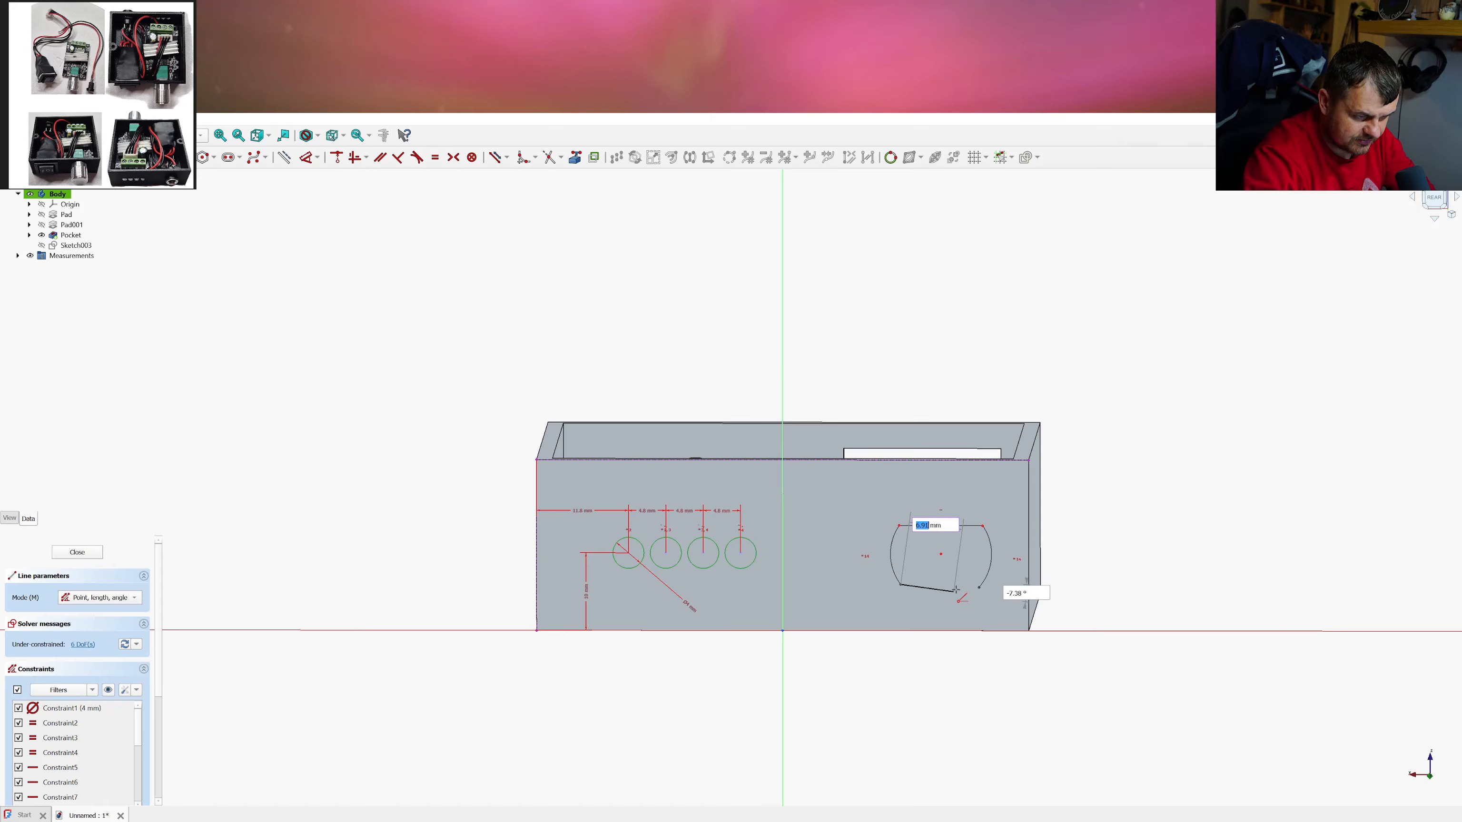
click(999, 595)
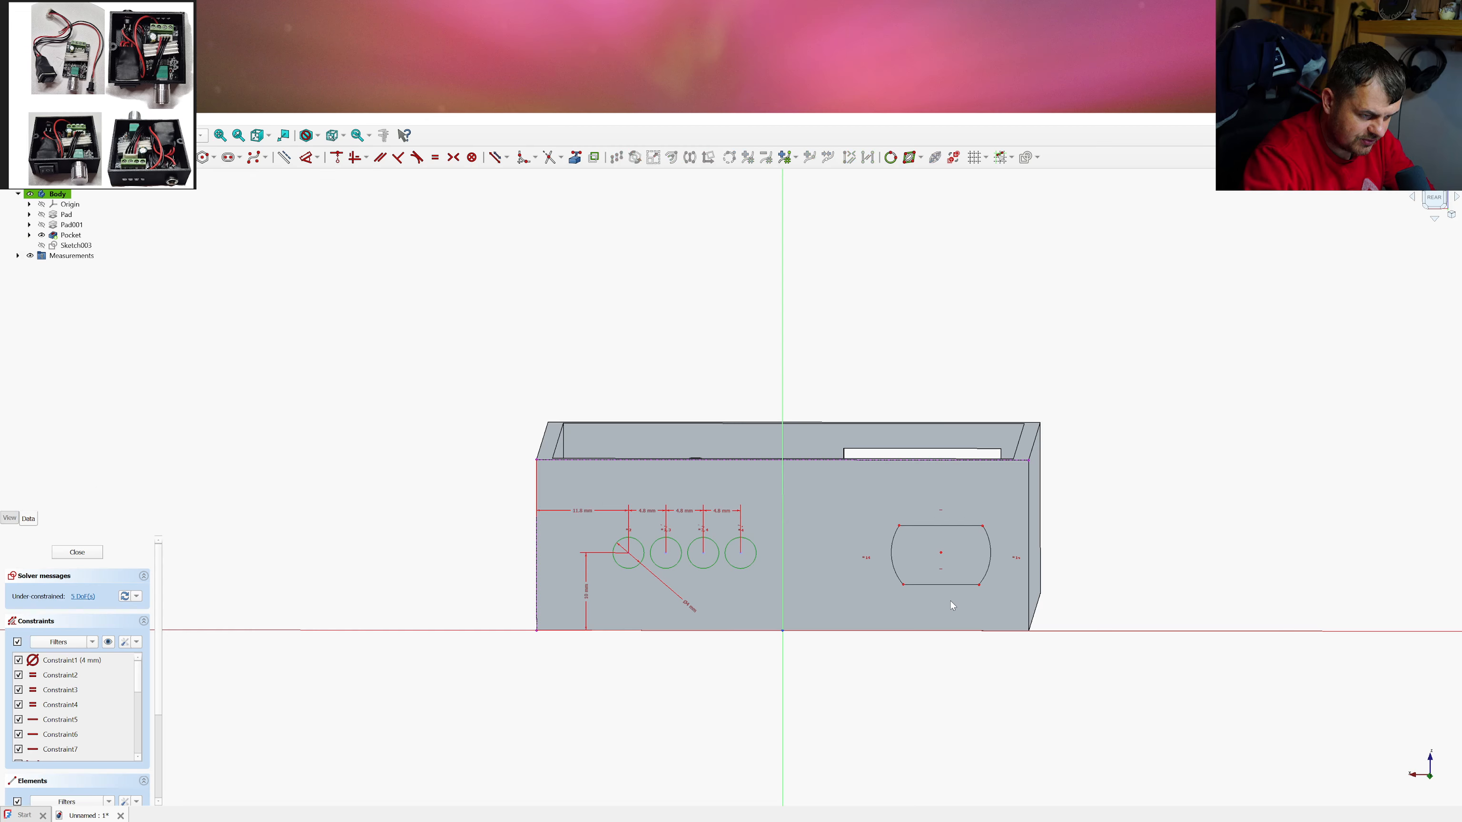
Constrain the diameter of the arcs to 8.1 mm
mouse_move(980, 585)
mouse_down()
mouse_move(959, 593)
mouse_move(975, 587)
mouse_up()
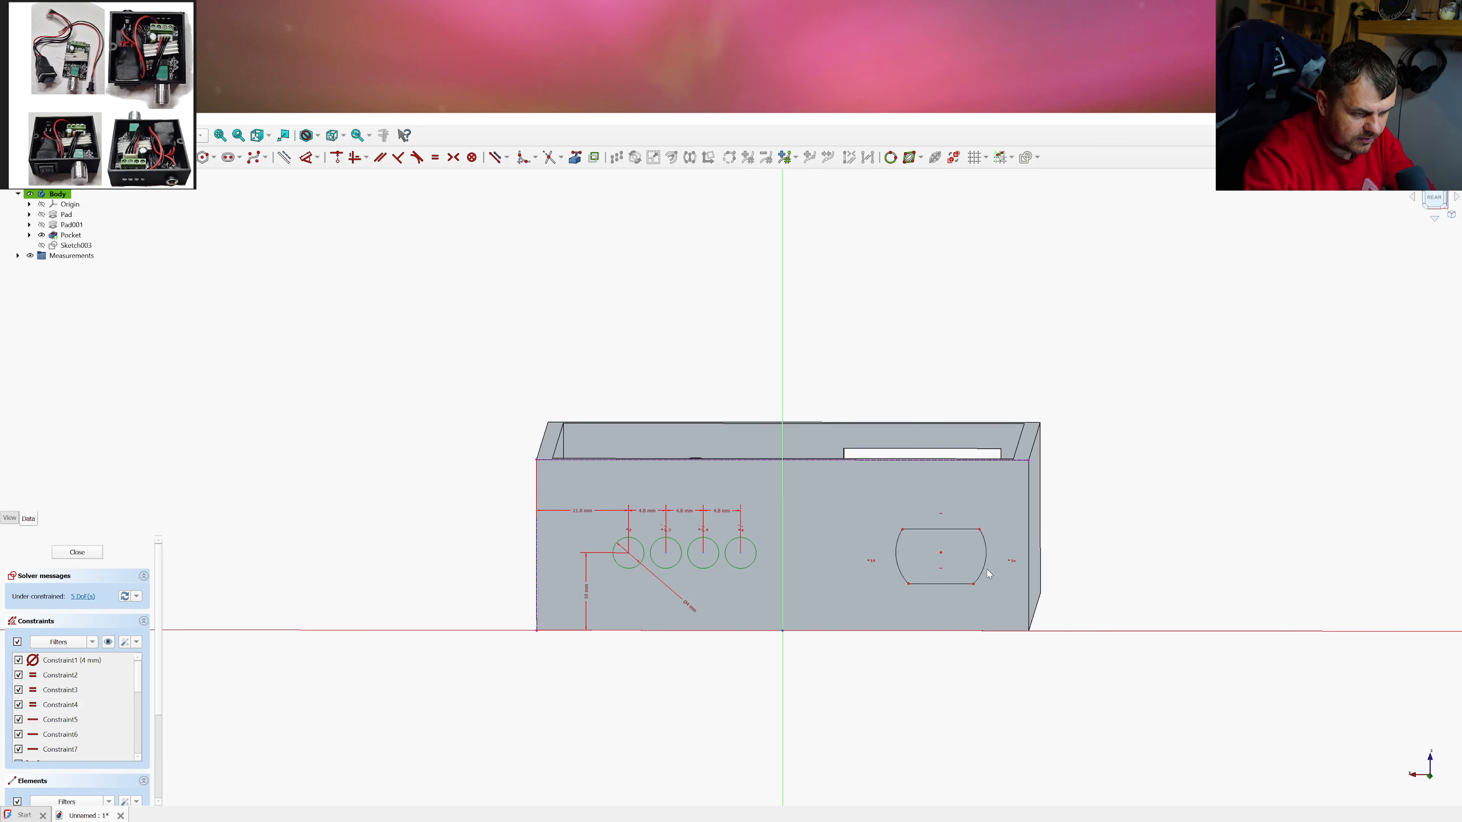
click(984, 570)
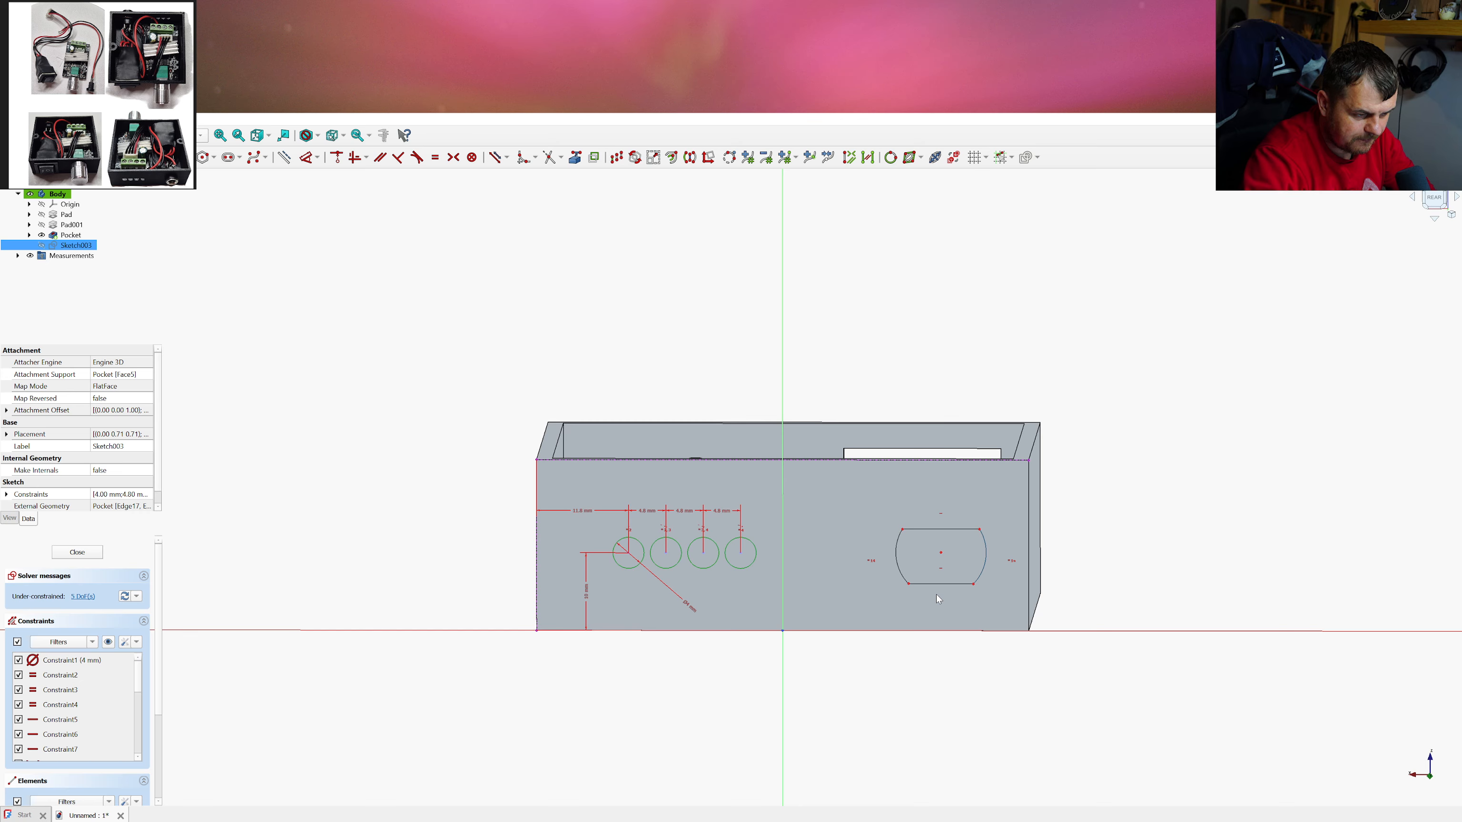
click(328, 254)
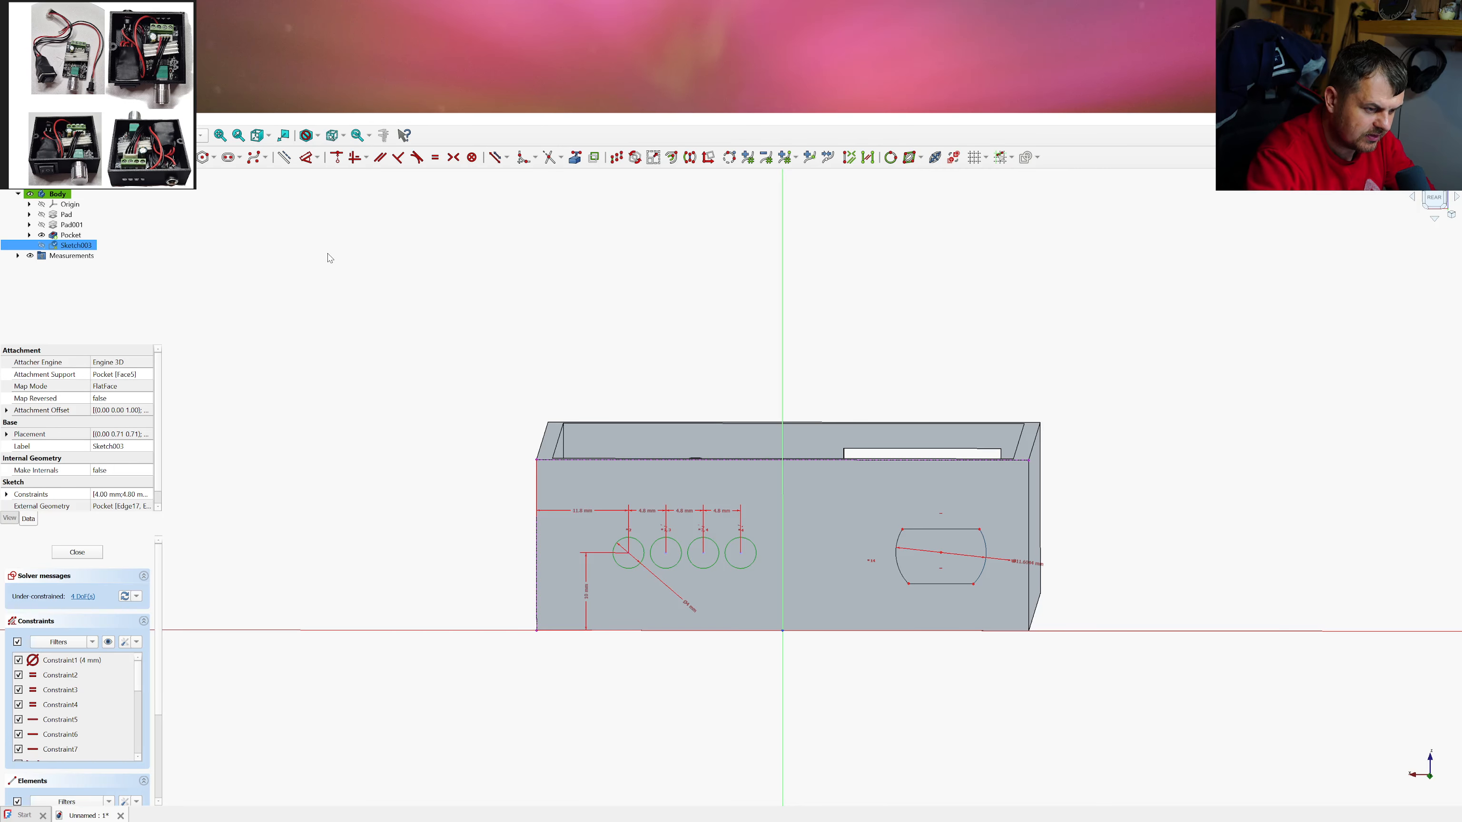
text(8.1)
key(Return)
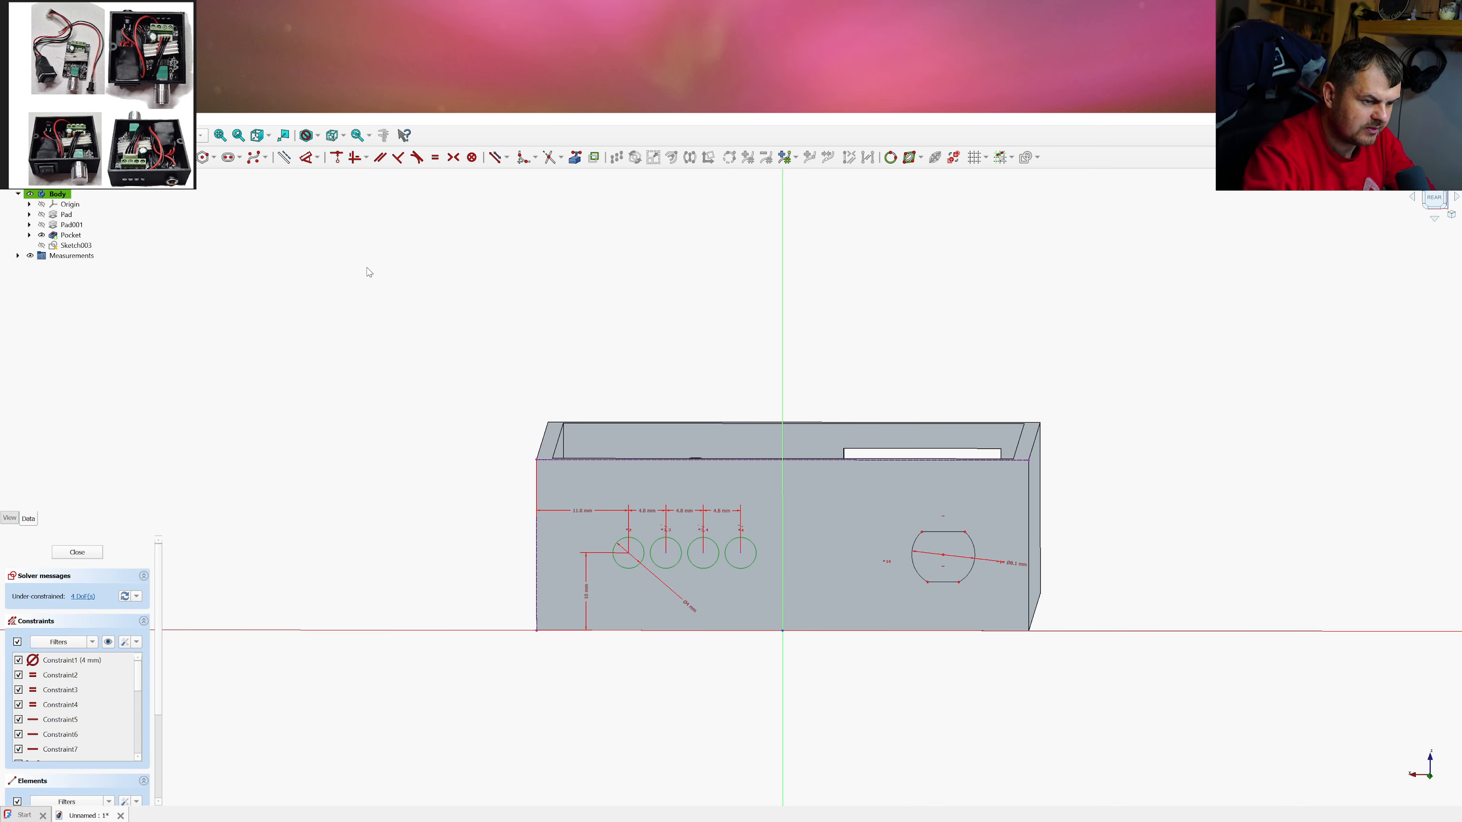
Constrain the shape's upper and lower straight lines to equal length
drag(960, 587, 965, 587)
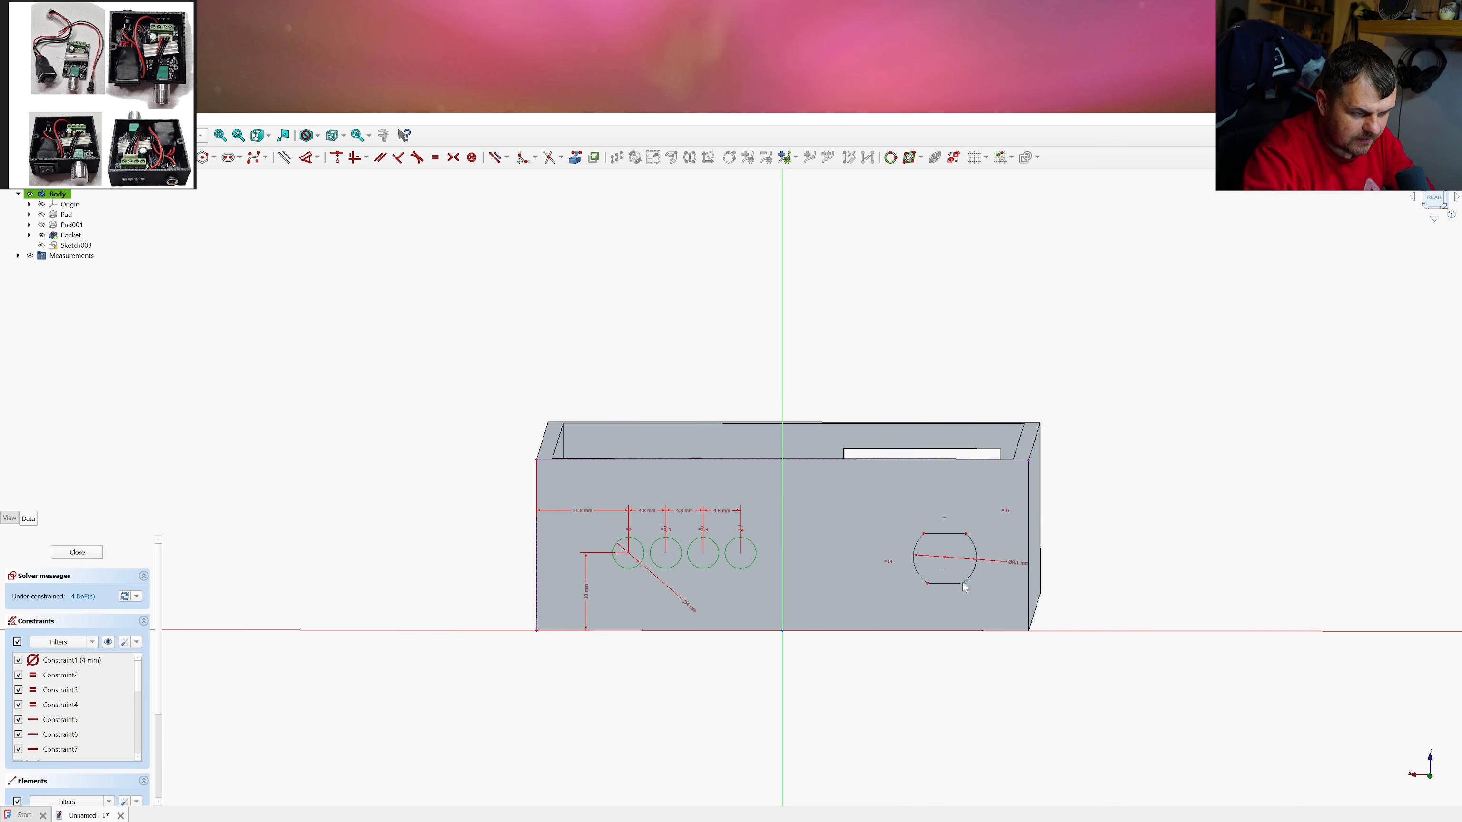
click(959, 587)
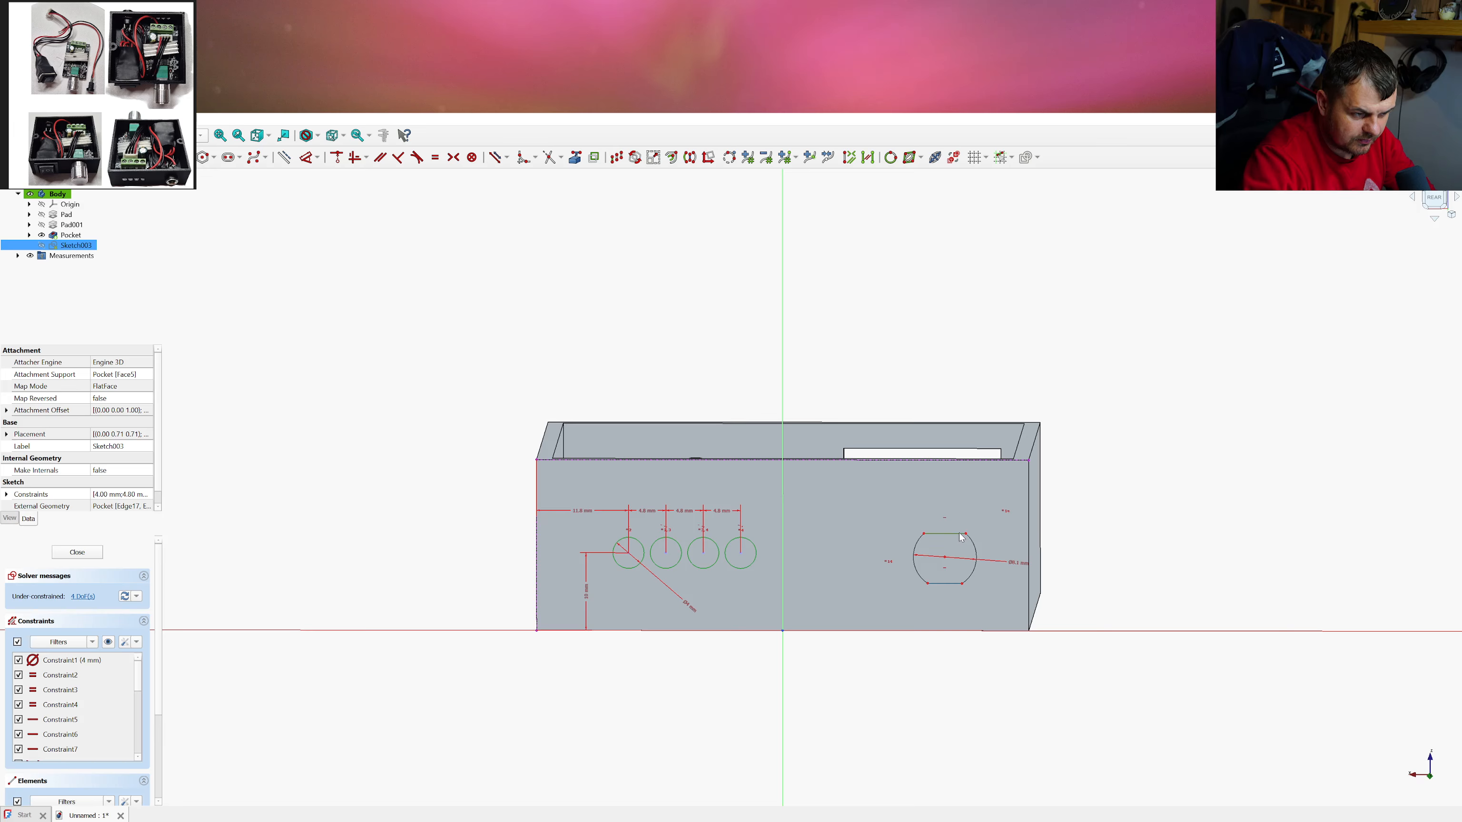
click(436, 157)
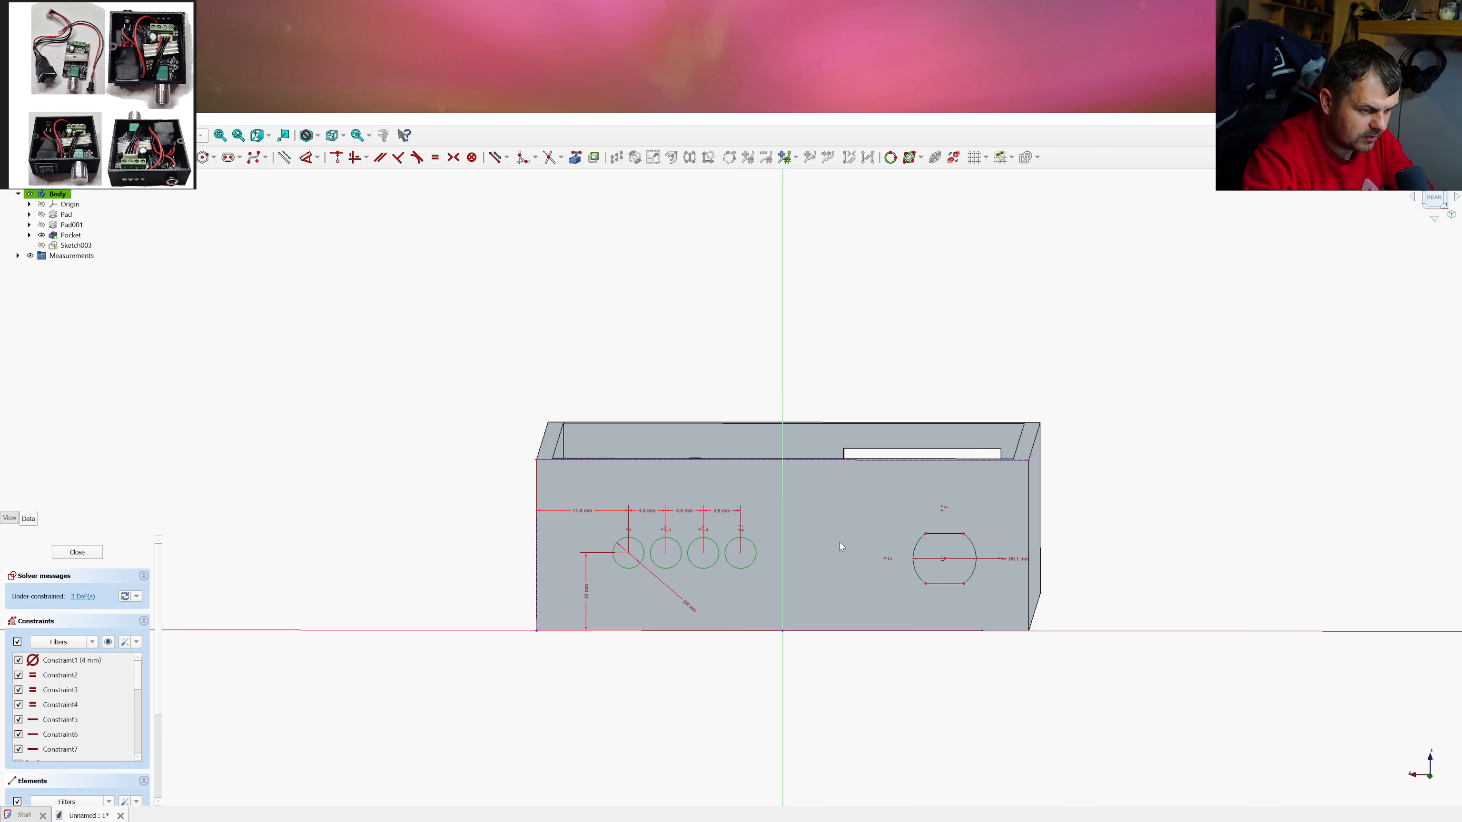
Constrain the vertical distance between the shape's upper and lower straight lines
drag(963, 584, 962, 587)
click(961, 586)
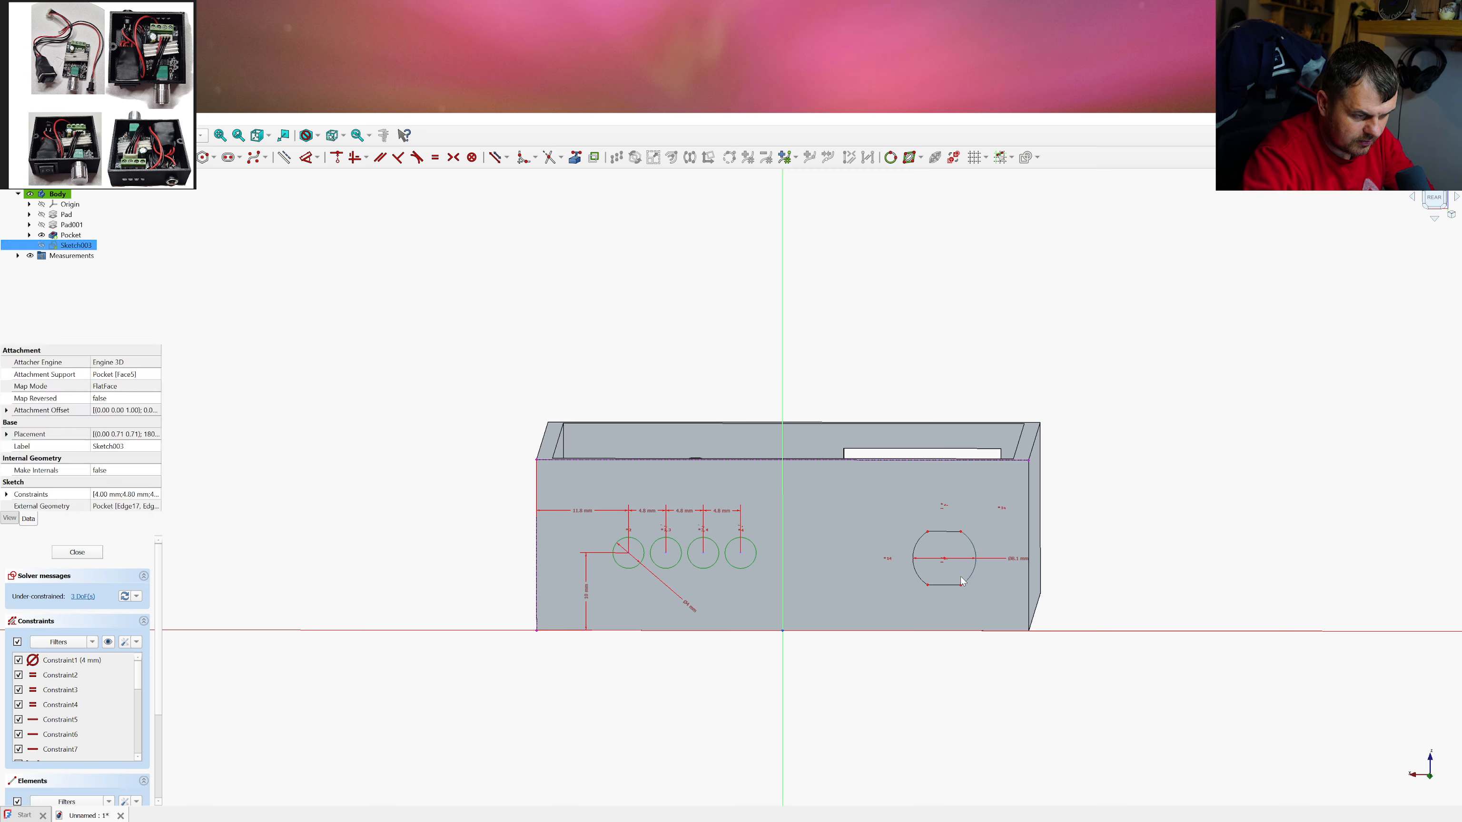
click(963, 600)
click(962, 586)
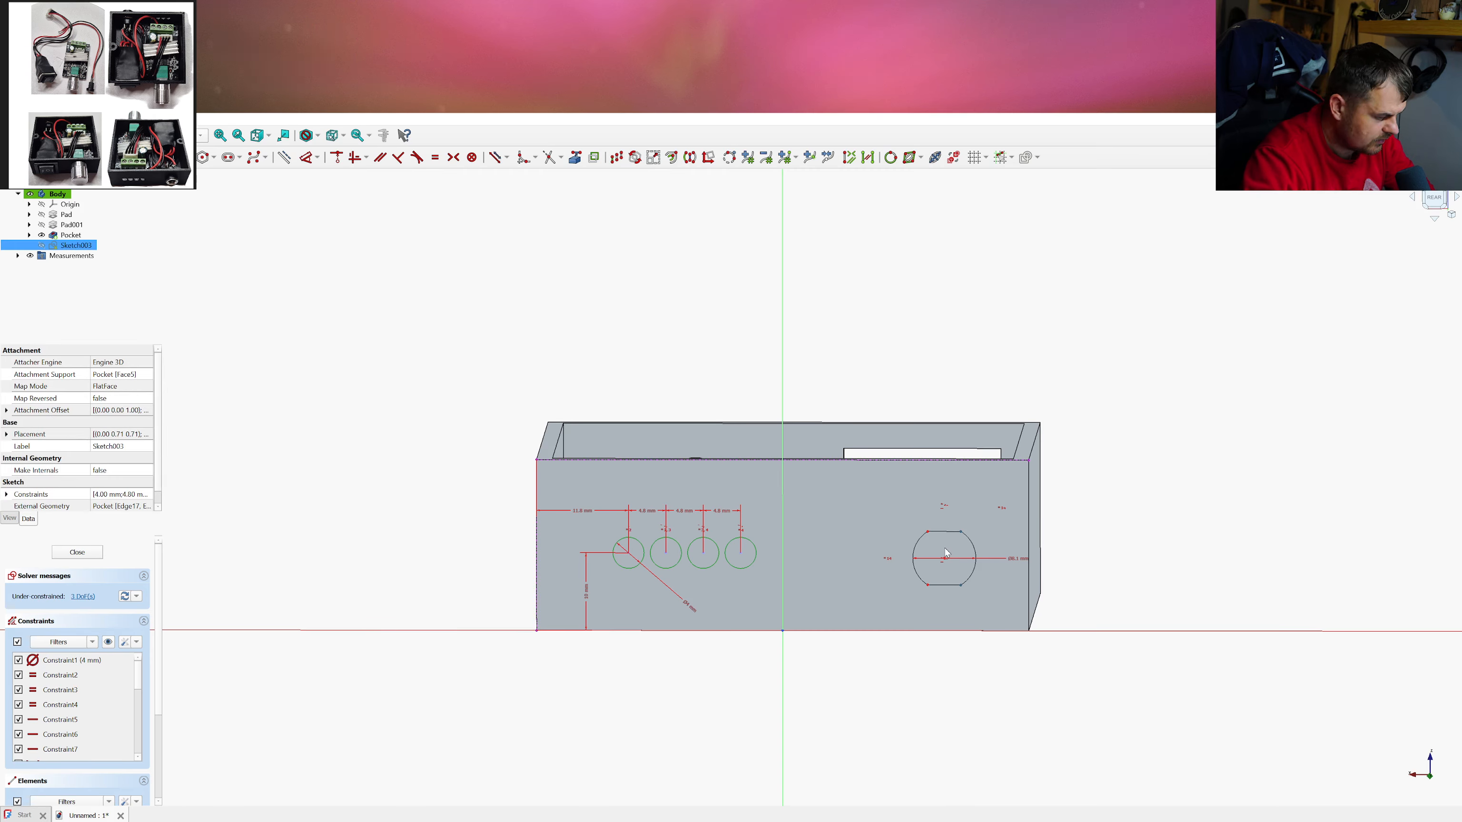
key(i)
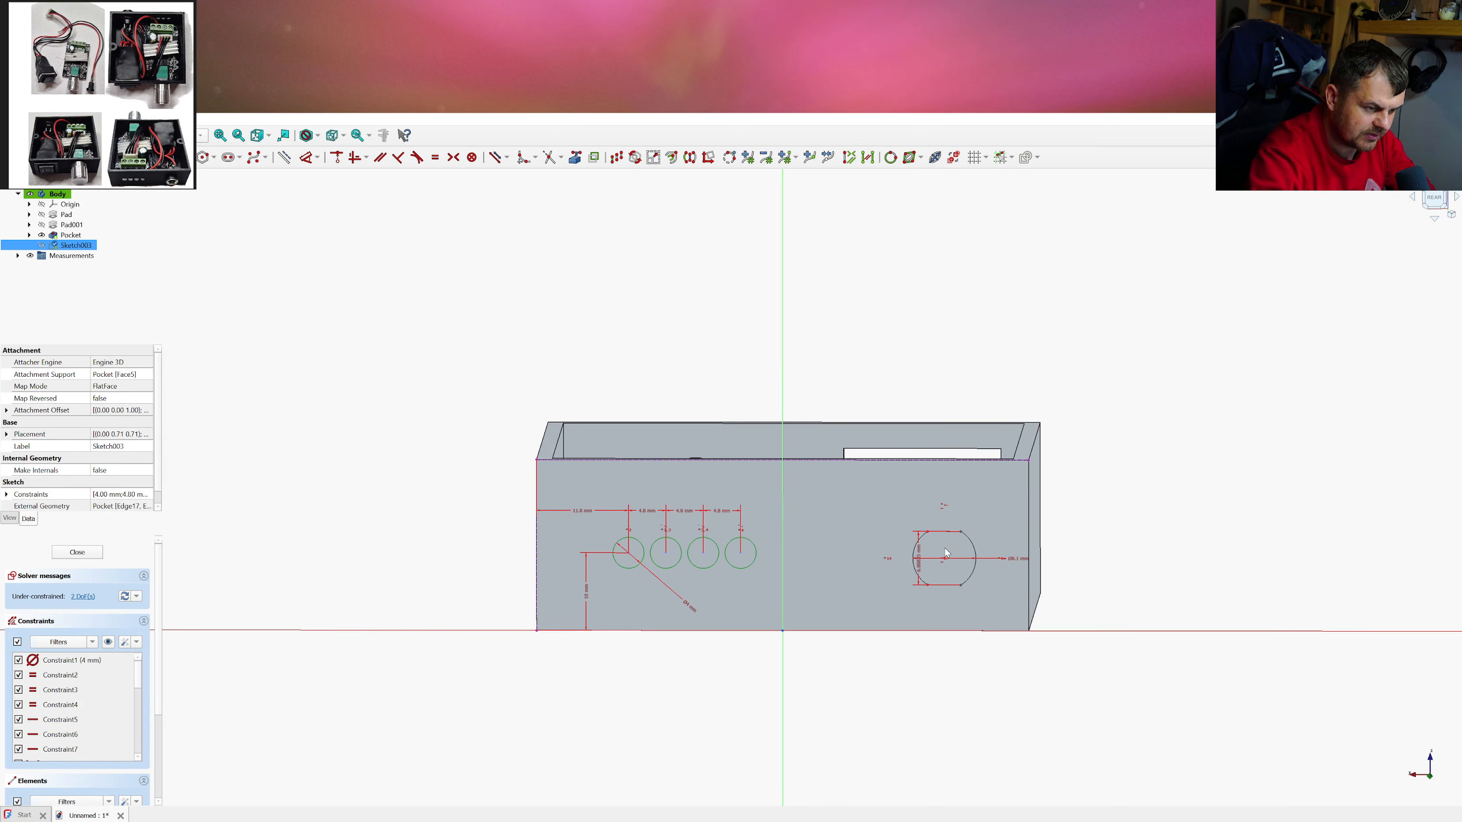
click(948, 549)
mouse_move(963, 536)
mouse_down()
mouse_move(944, 537)
mouse_move(965, 535)
mouse_up()
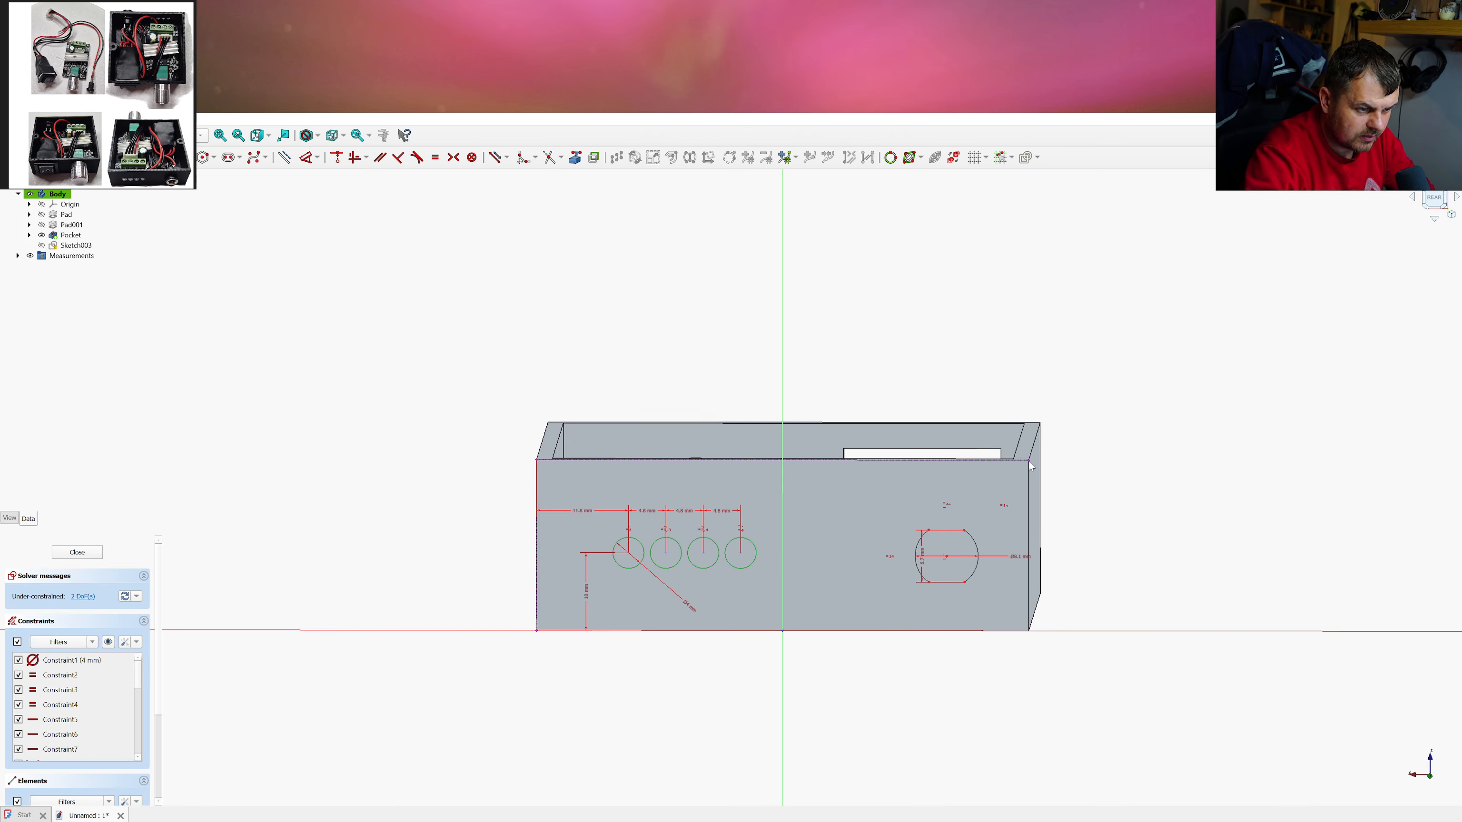
Reference the back wall's right edge as external geometry and set the arc centre 14 mm horizontally from its lower end
click(575, 157)
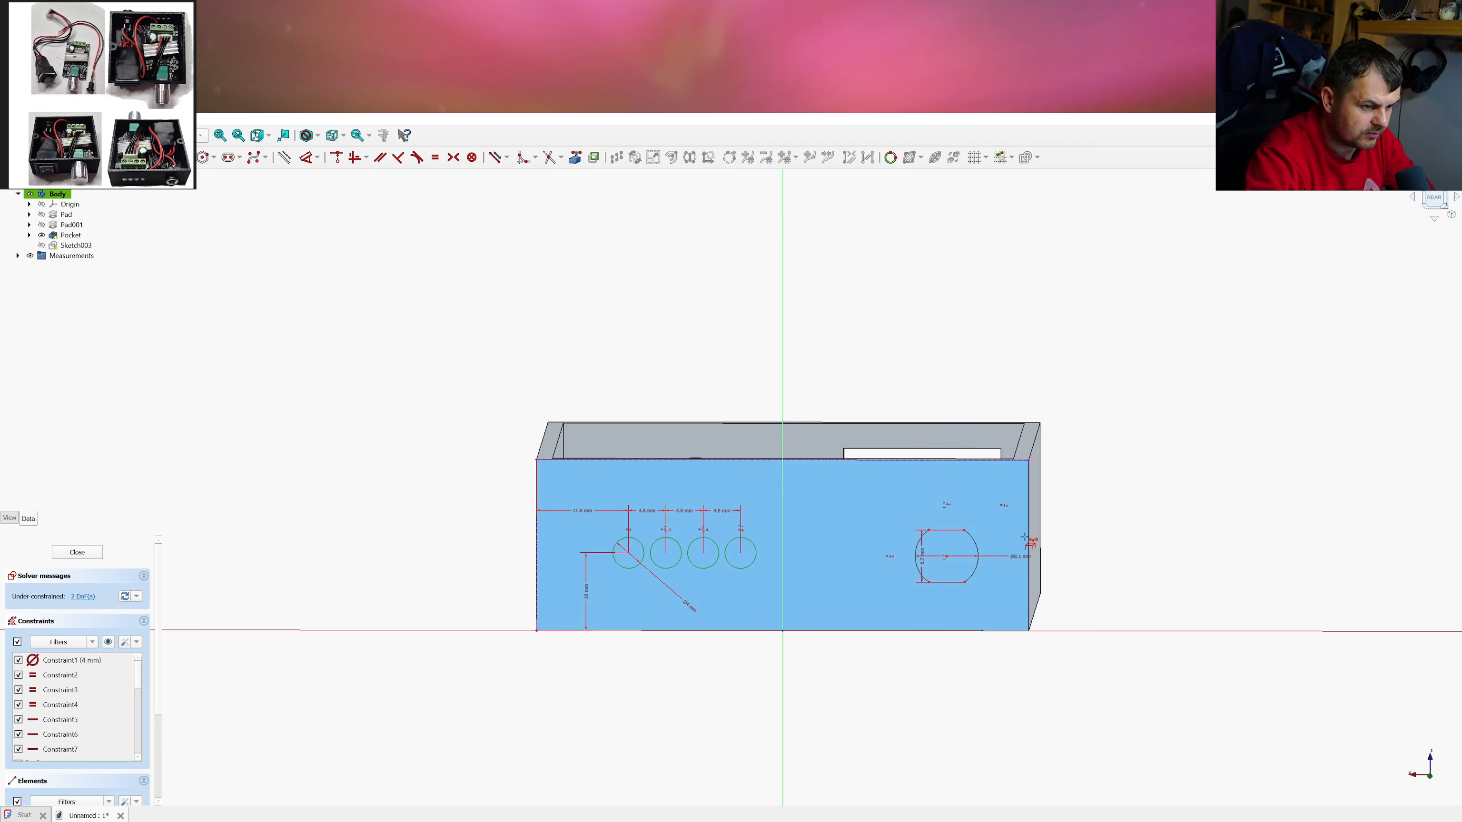
click(1028, 535)
right_click(1020, 536)
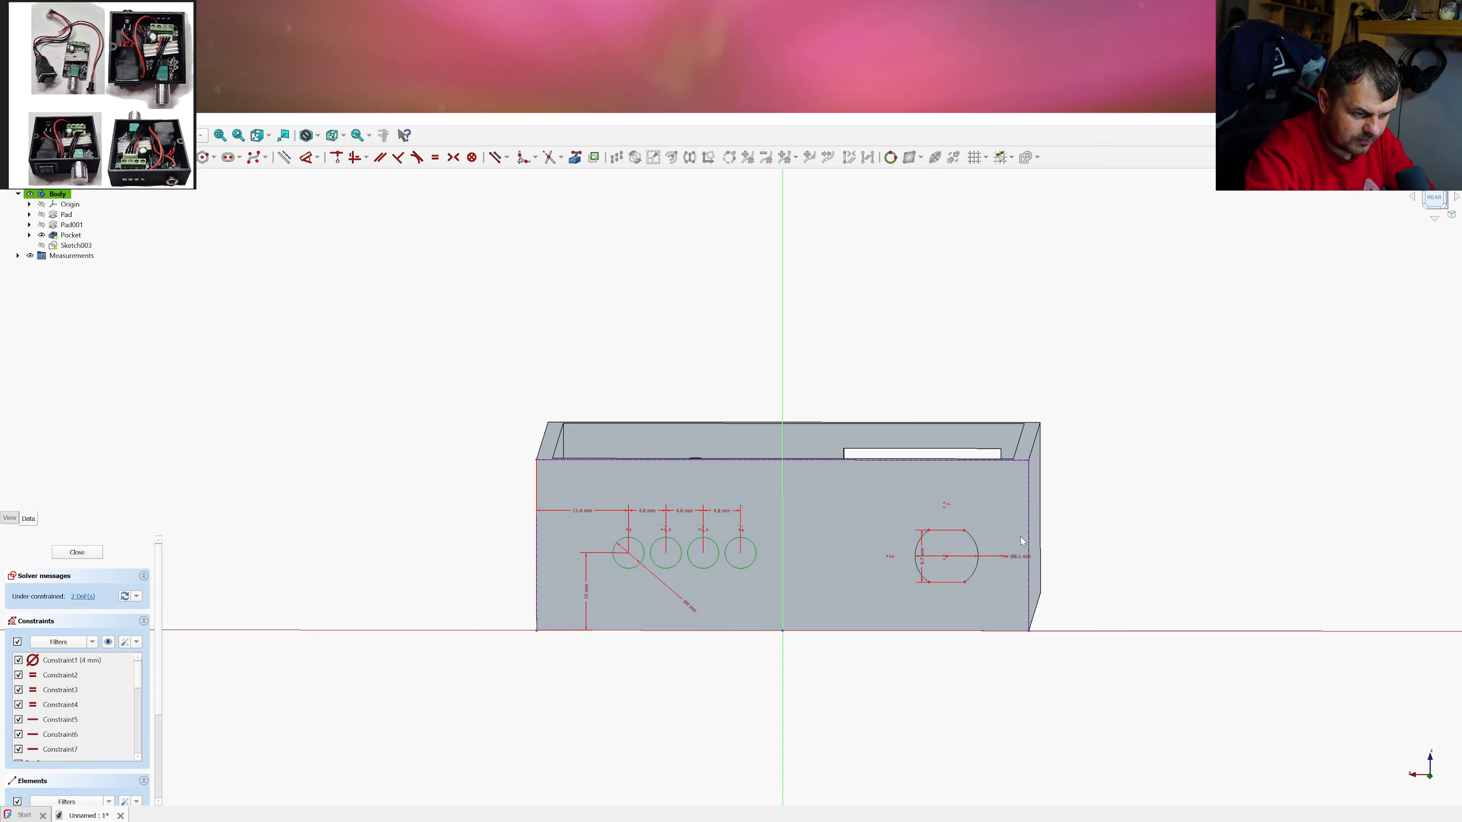
click(1028, 631)
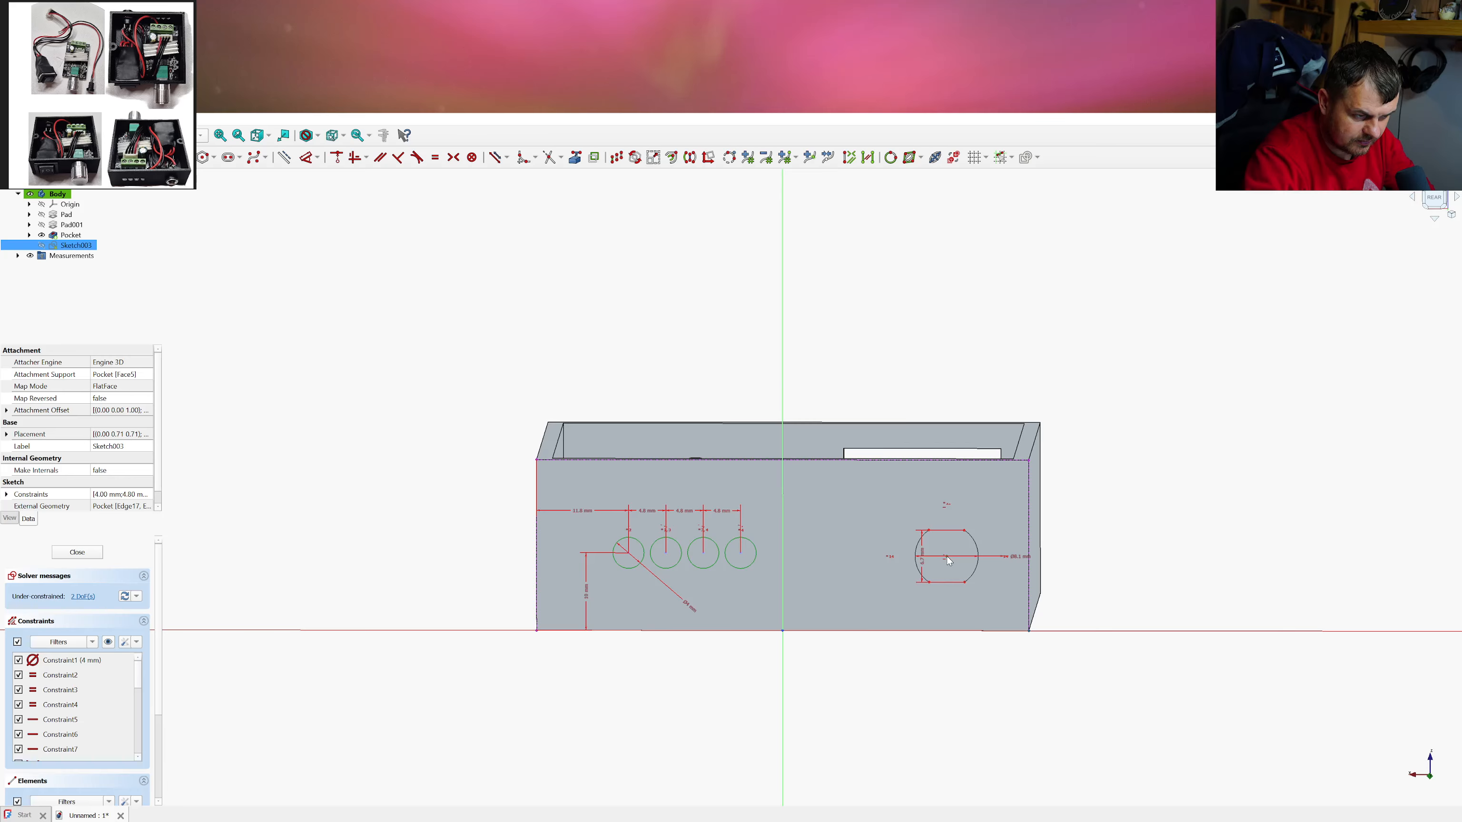
key(l)
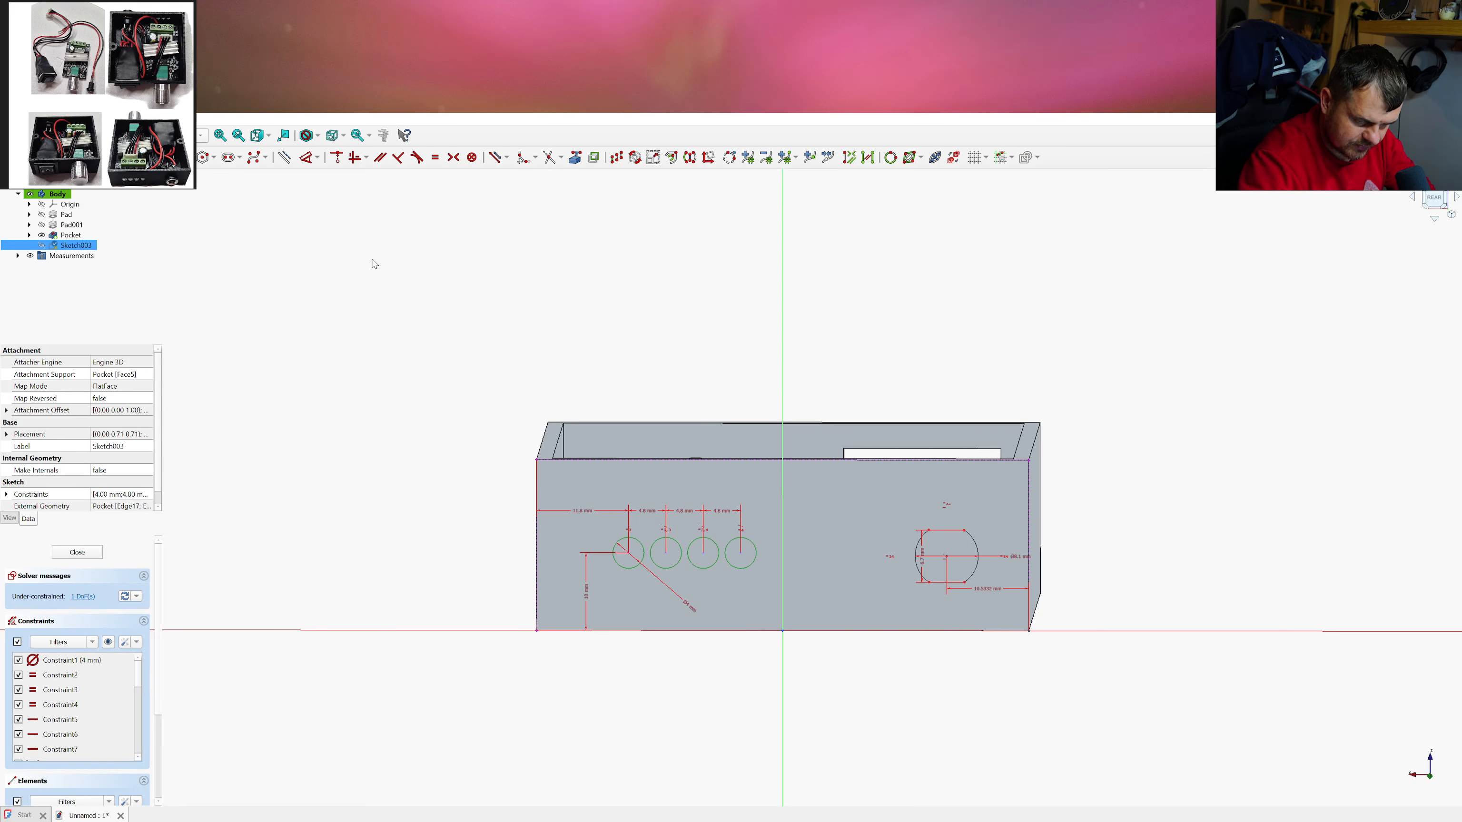
text(14)
key(Return)
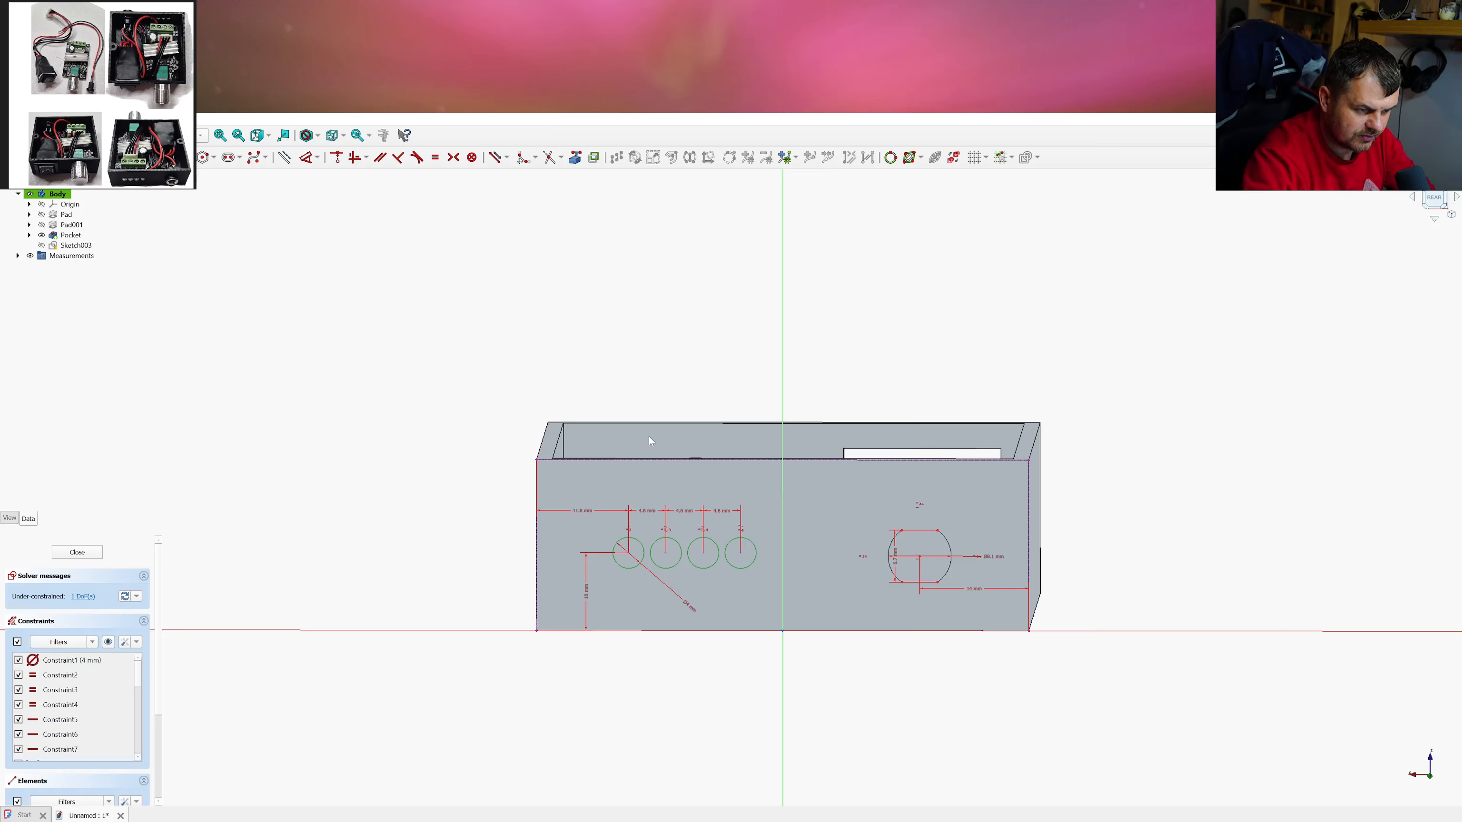
Constrain the vertical distance from the wall's lower-right corner to the arc centre to 12 mm
click(1029, 632)
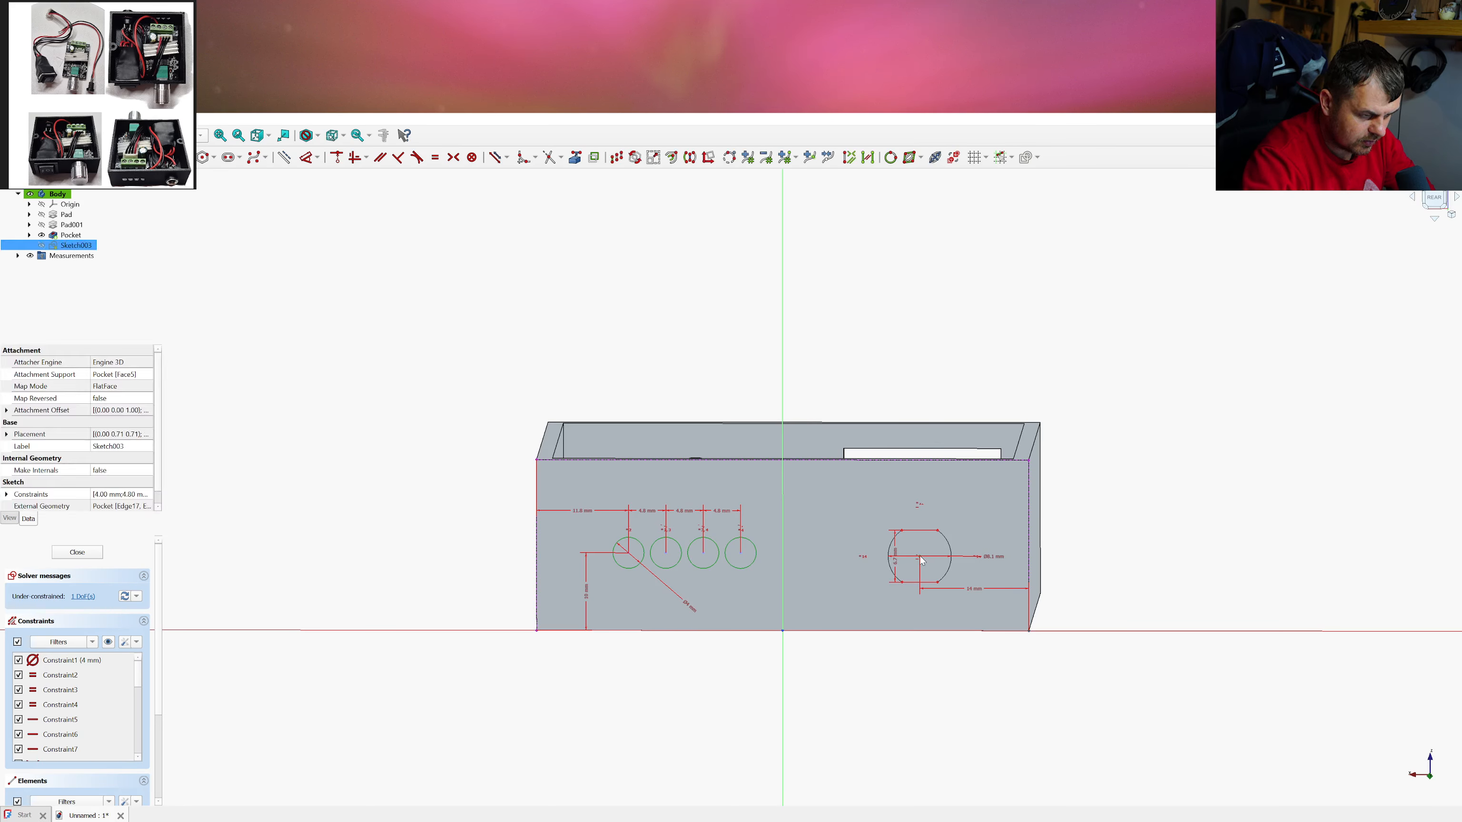
key(i)
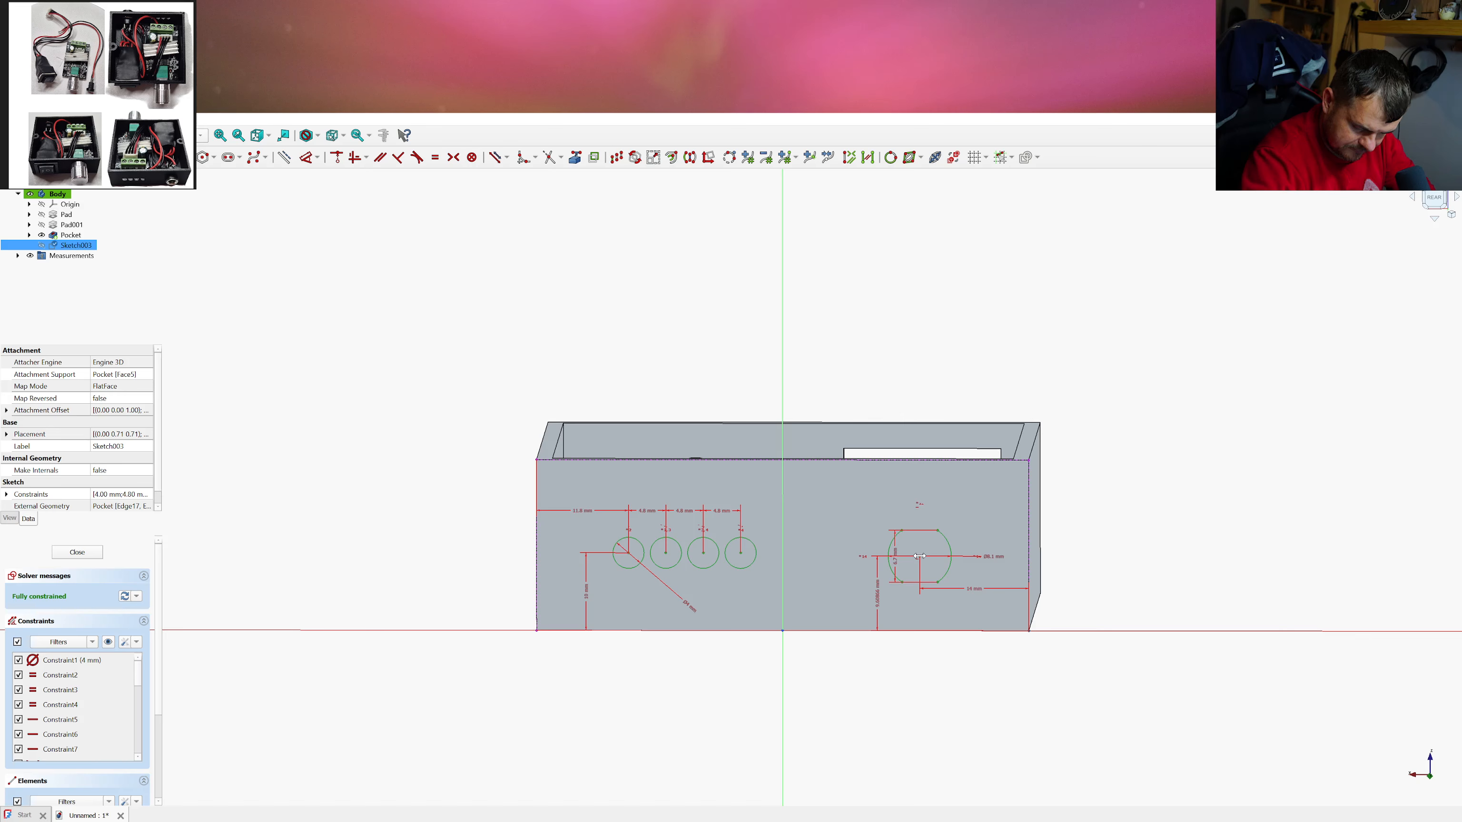
text(12)
key(Return)
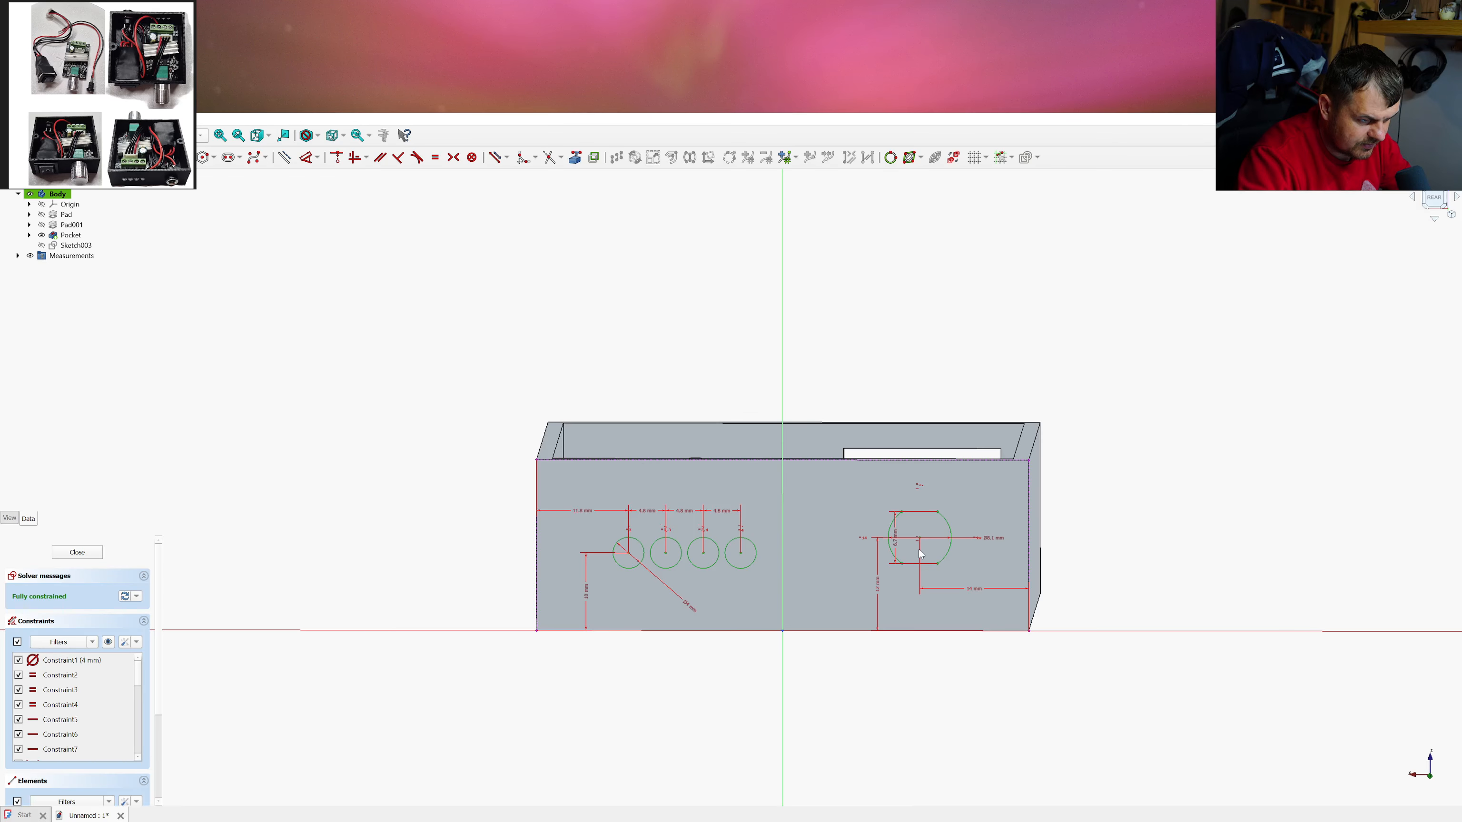
Finish the sketch and pocket the four holes and the flat-sided circle 3 mm deep into the back wall
mouse_move(818, 557)
middle_down()
mouse_move(799, 587)
mouse_move(995, 751)
mouse_move(1067, 731)
mouse_move(844, 550)
middle_up()
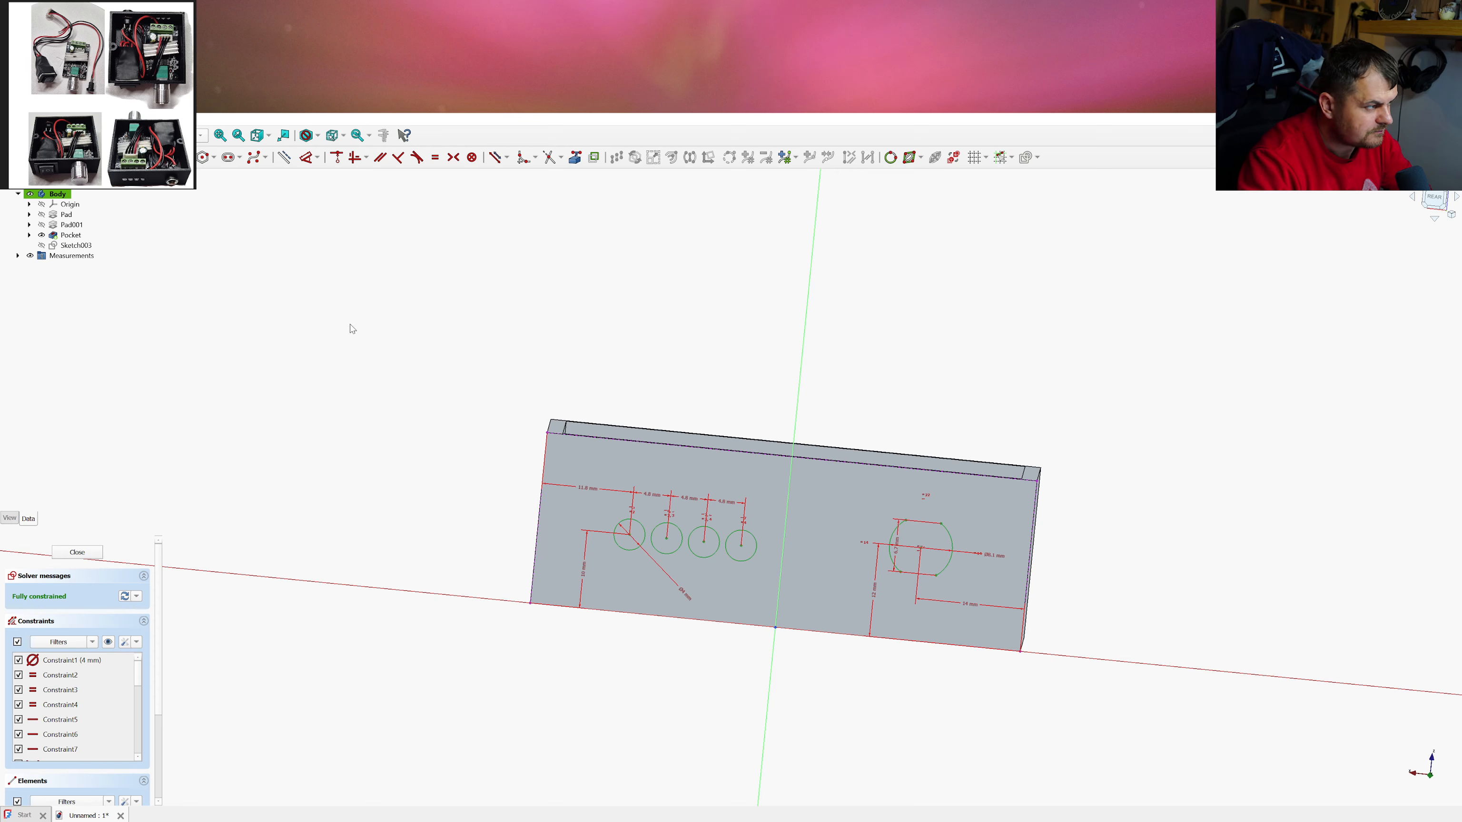
click(77, 552)
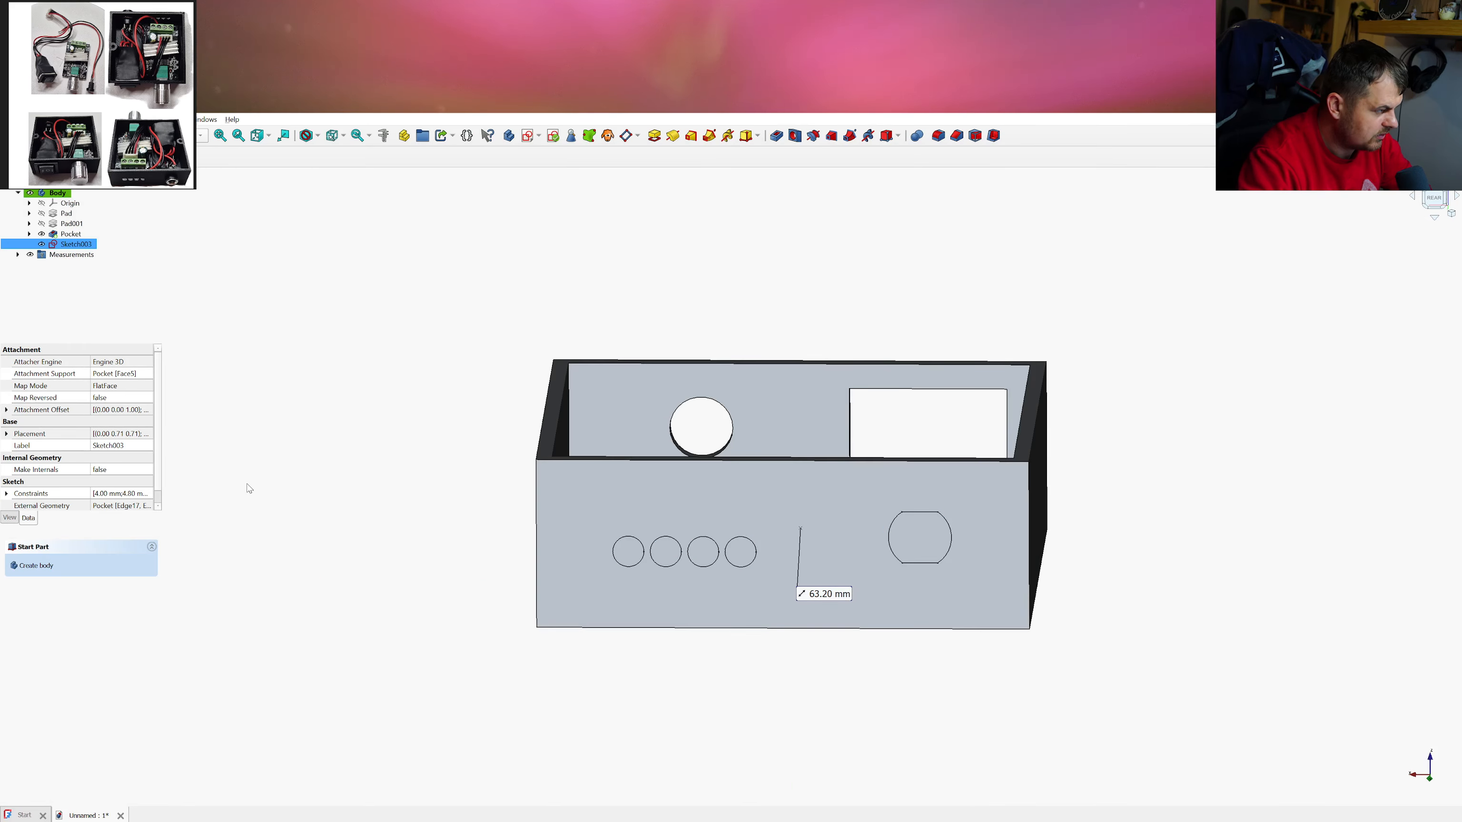
click(775, 135)
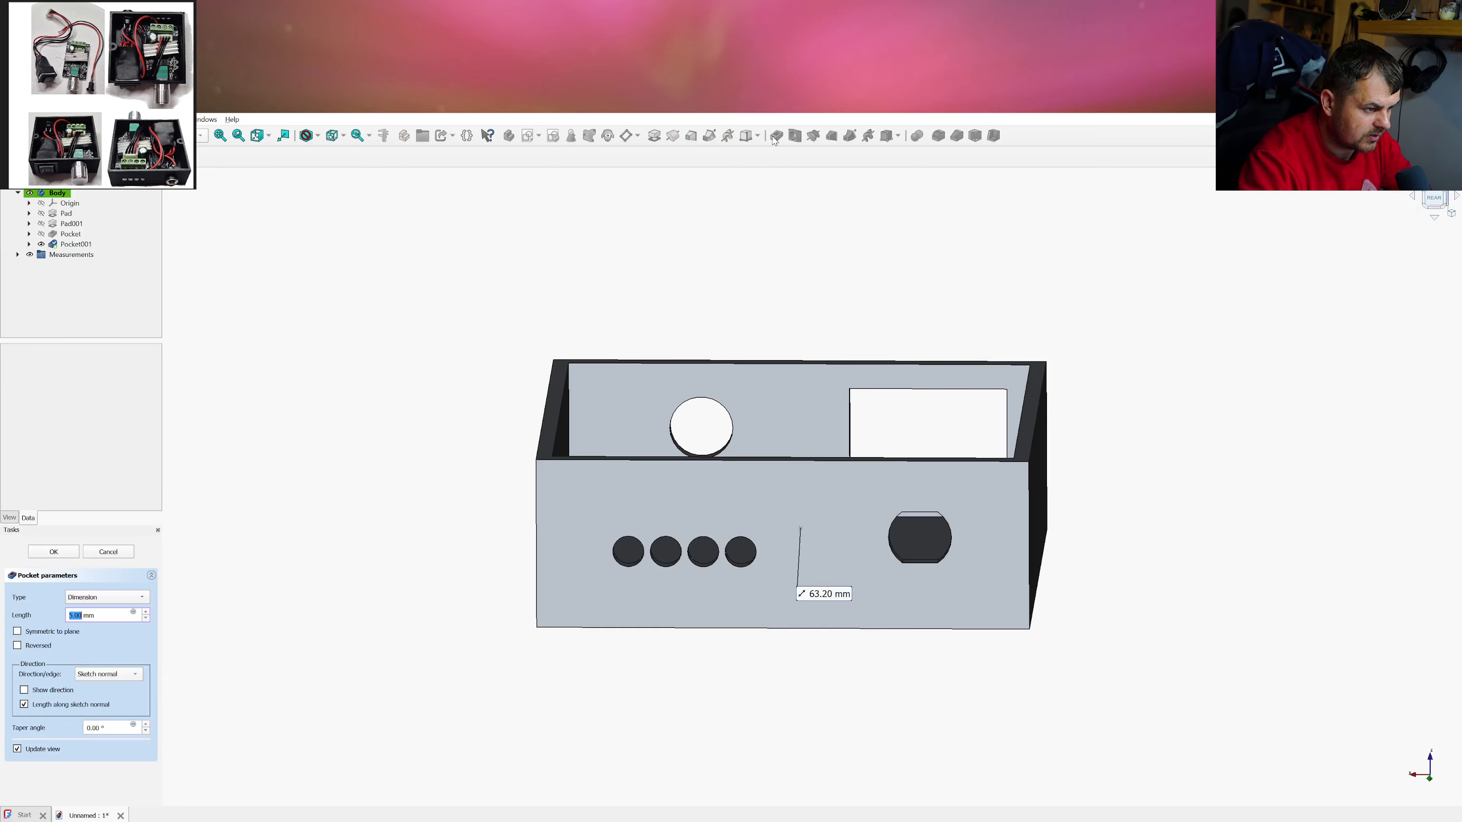
middle_drag(843, 532, 806, 610)
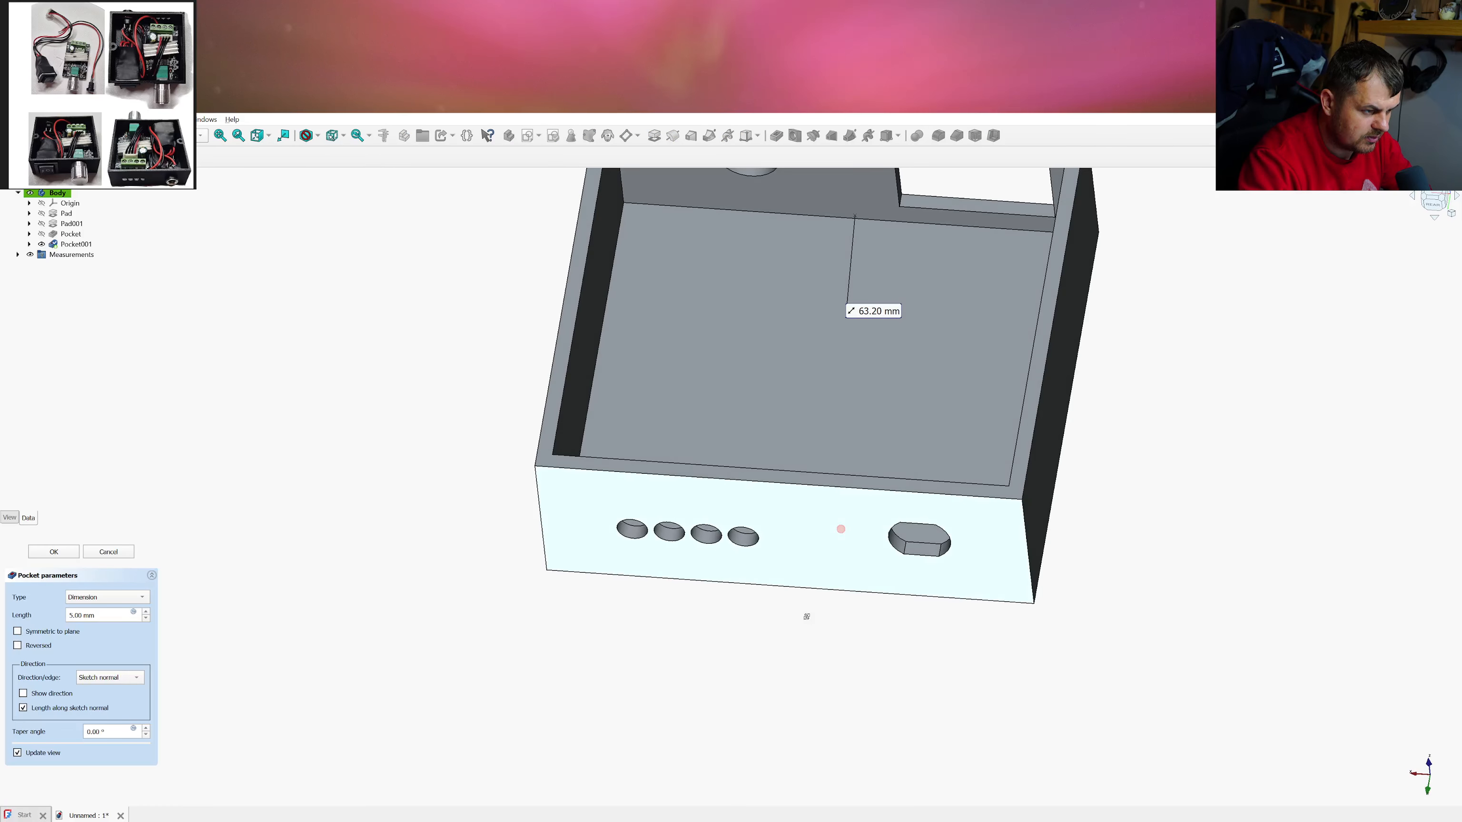
double_click(145, 619)
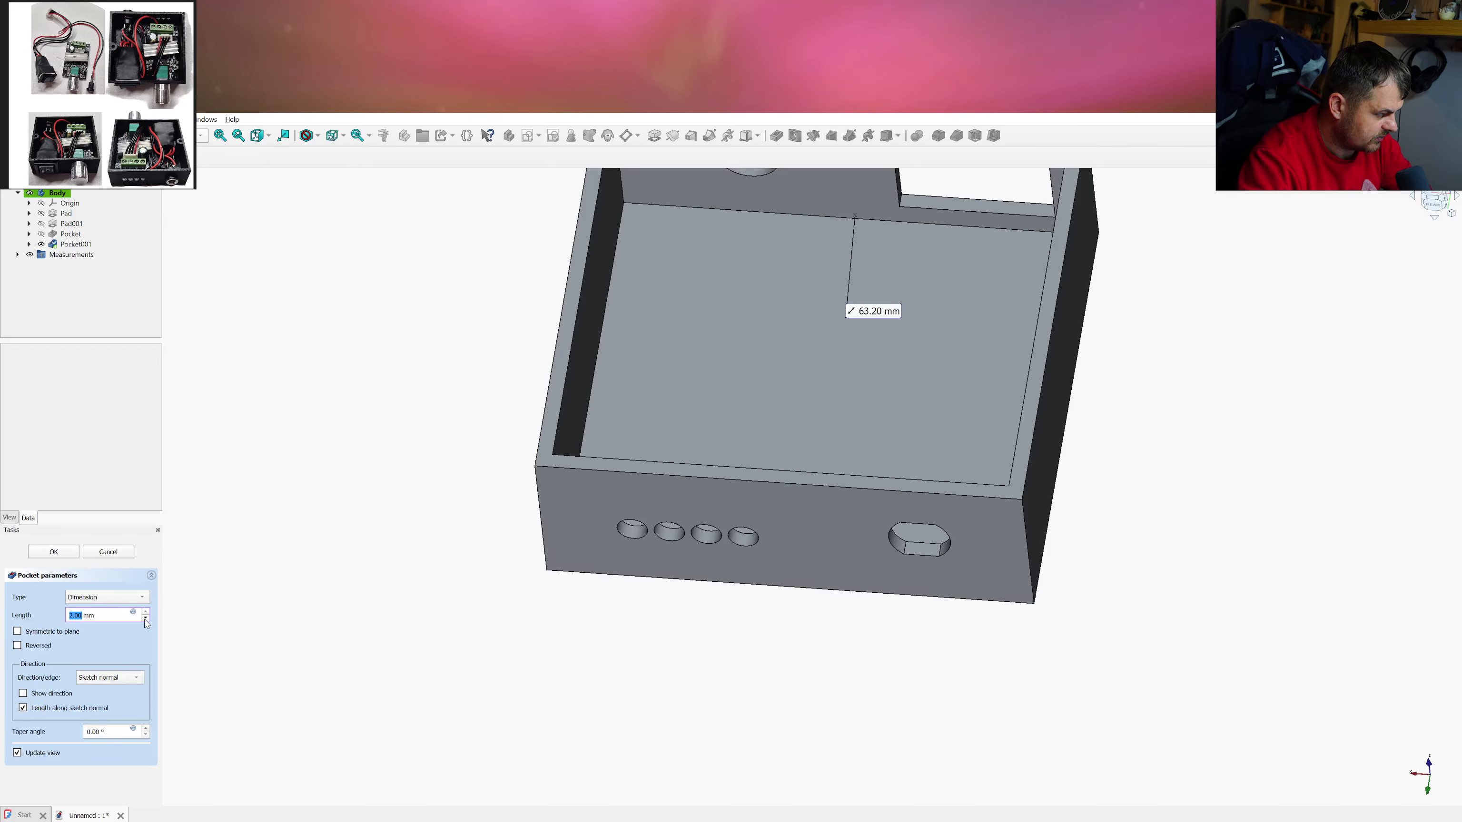
click(72, 552)
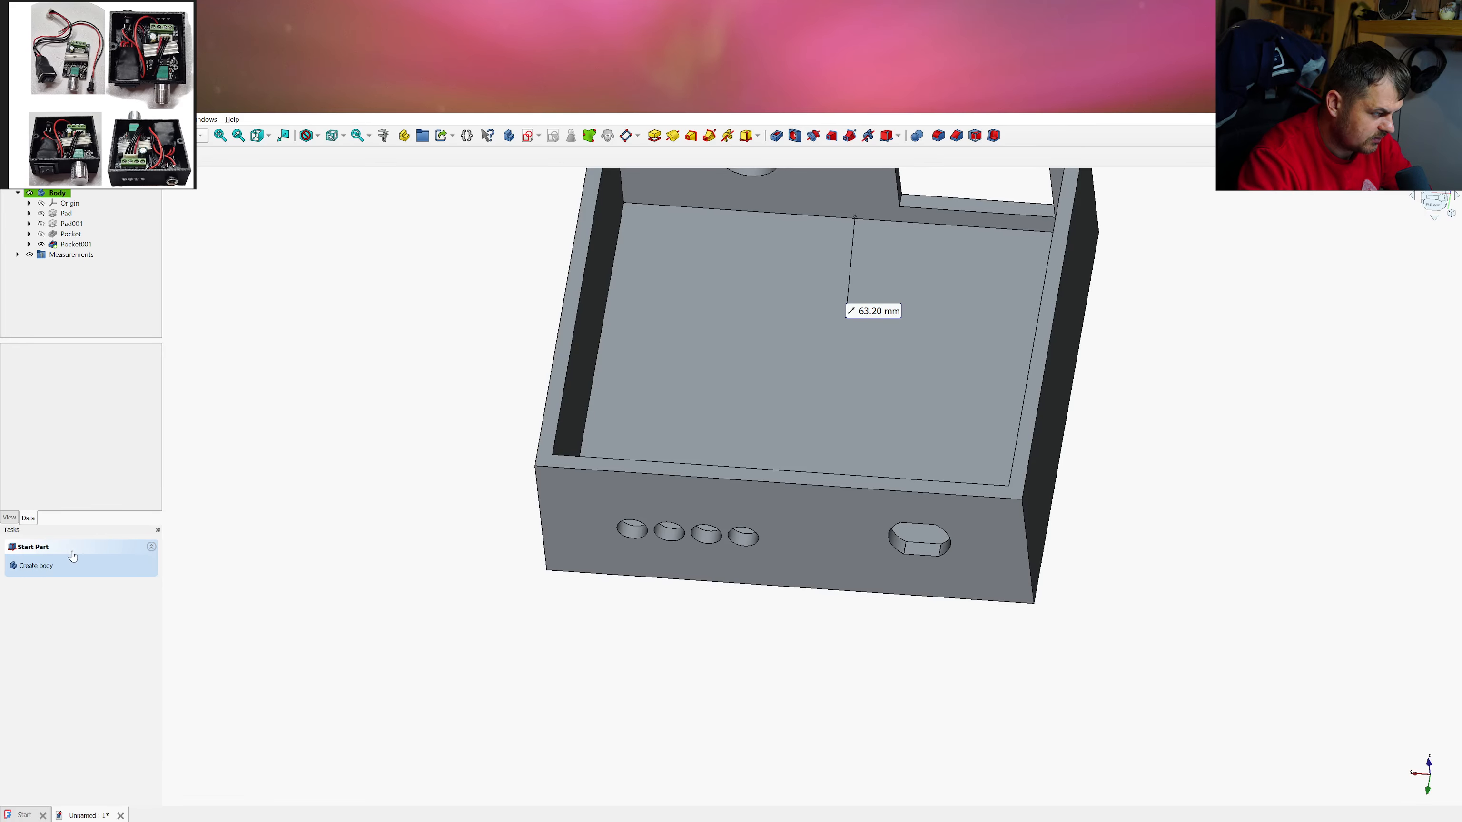
Start a new sketch on the enclosure's inner floor face
middle_drag(756, 530, 760, 483)
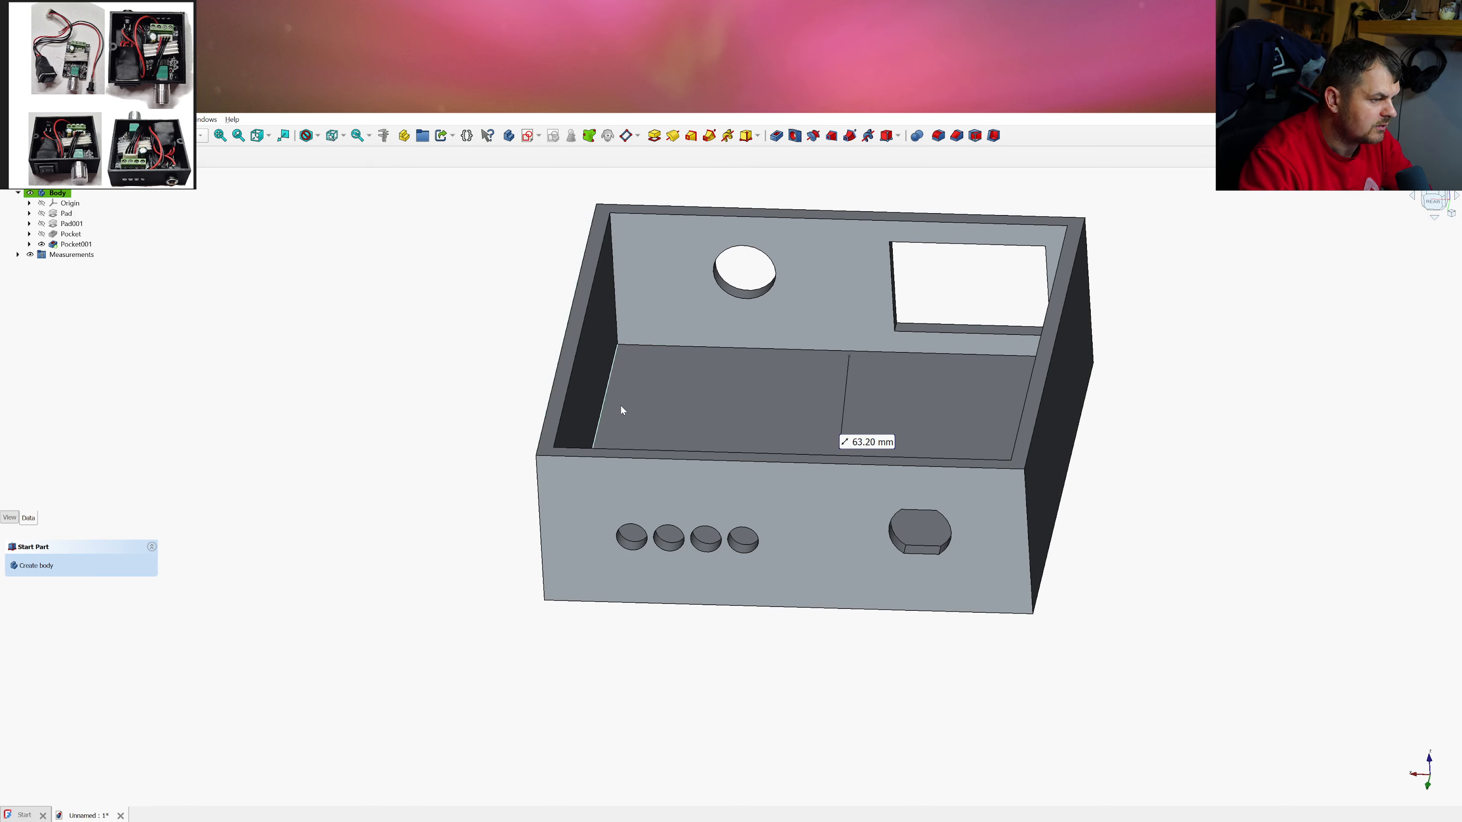
middle_drag(684, 419, 690, 501)
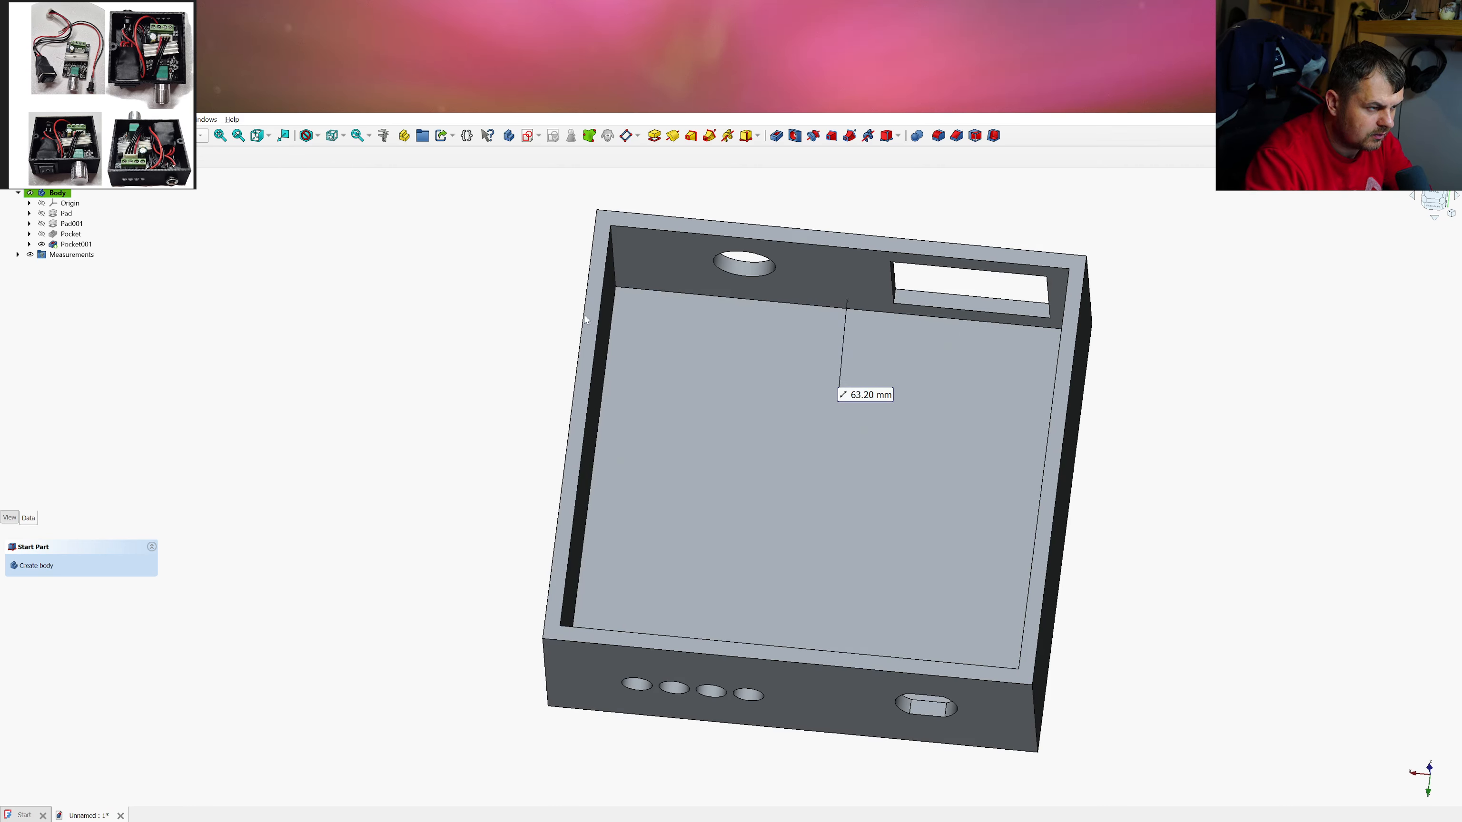
middle_drag(641, 272, 592, 231)
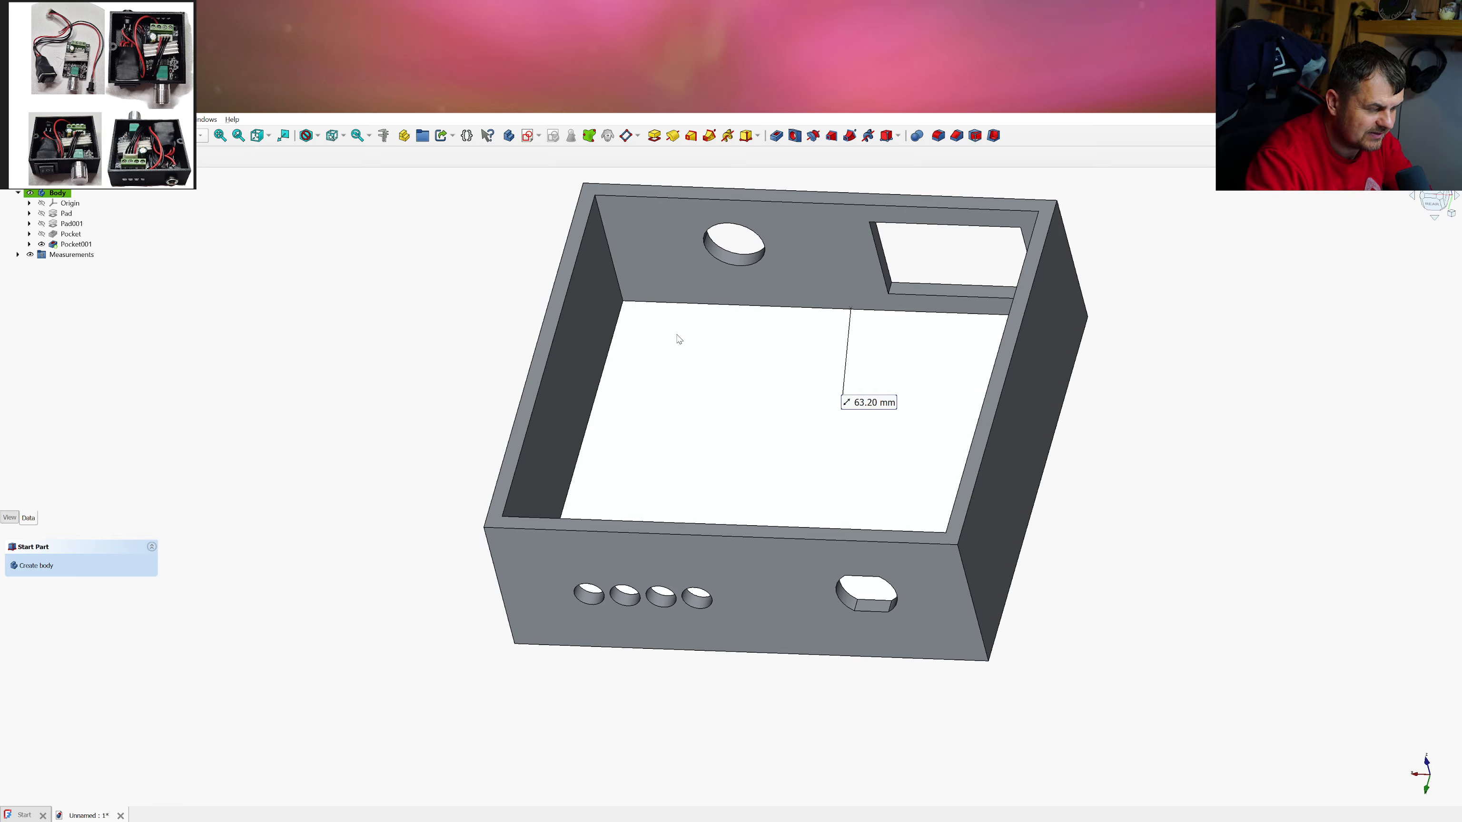
middle_drag(652, 365, 673, 369)
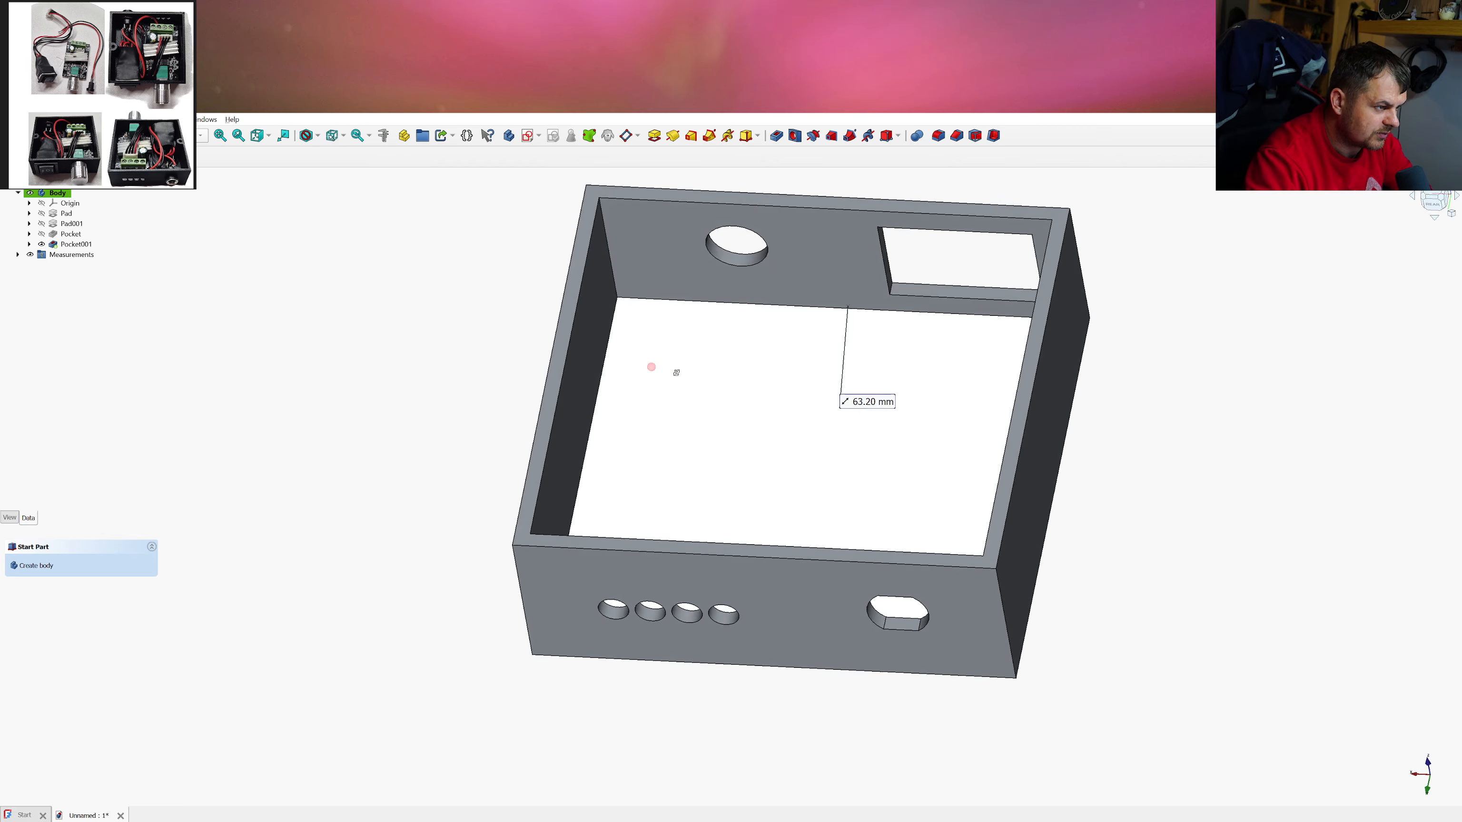
click(651, 342)
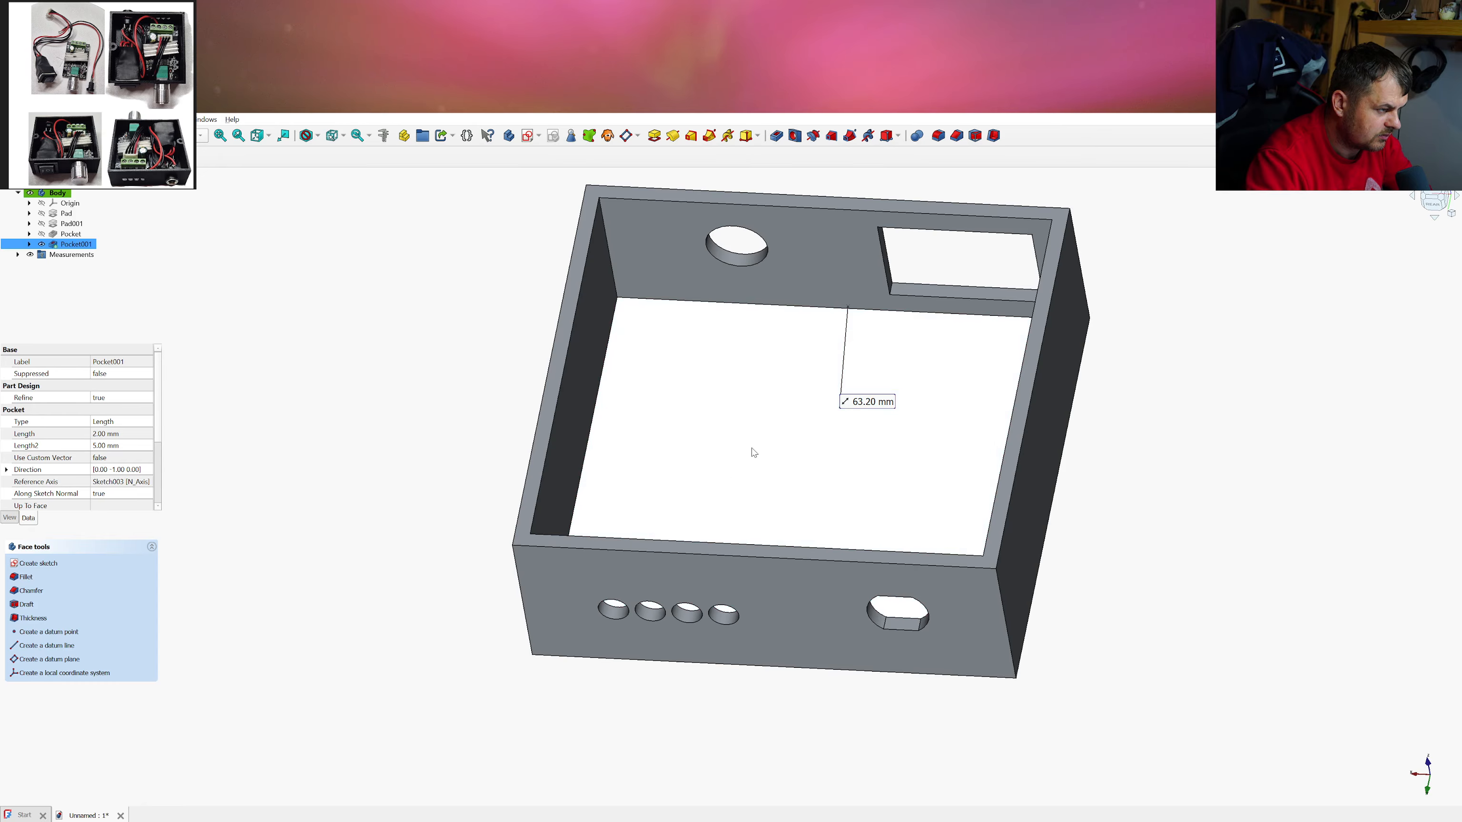
click(526, 137)
middle_drag(648, 524, 643, 464)
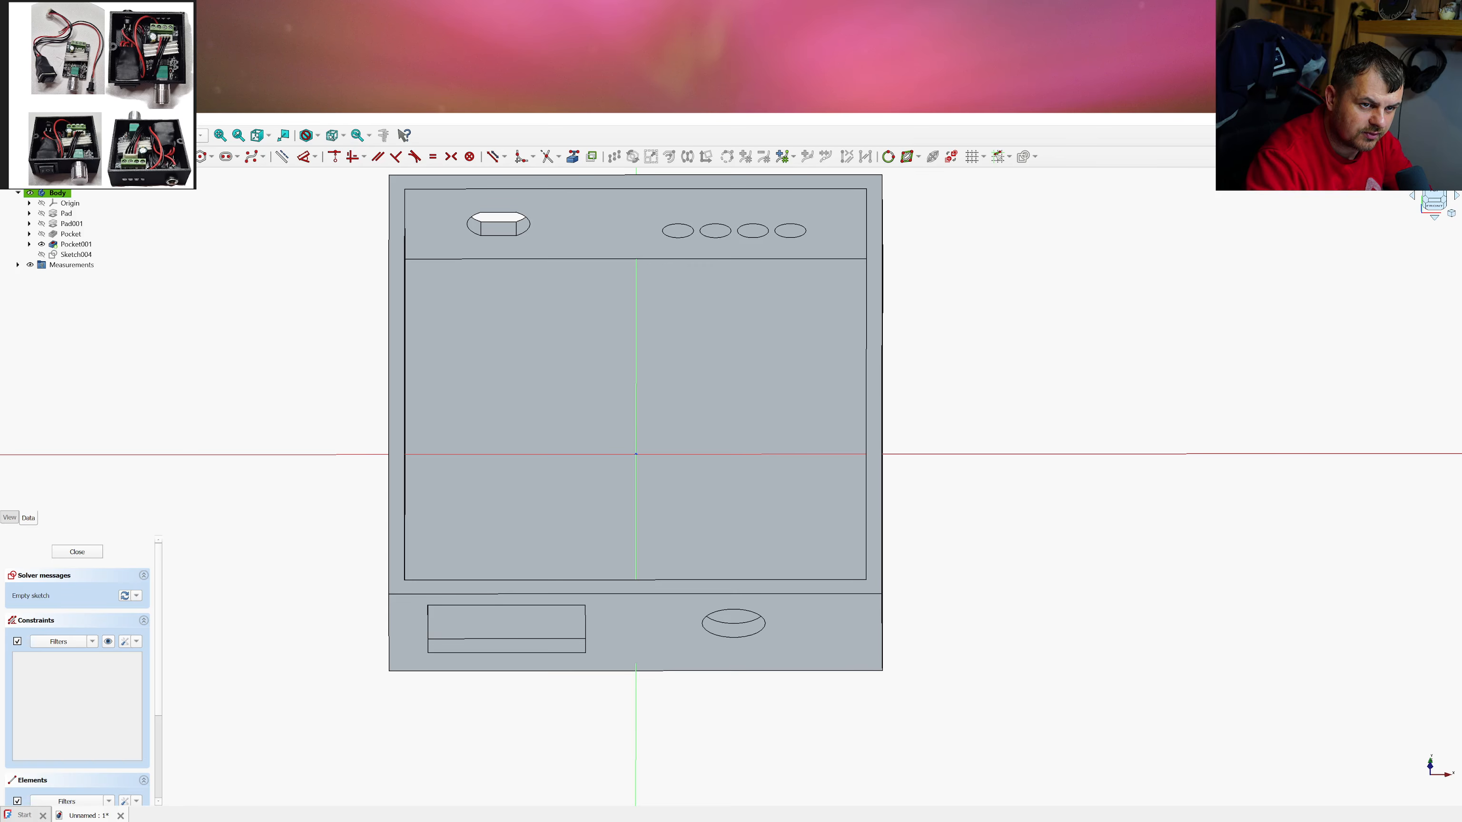
middle_drag(636, 490, 918, 490)
middle_drag(791, 432, 755, 323)
Reference the floor's front edge and its side edge nearest the round cutout as external geometry
click(572, 156)
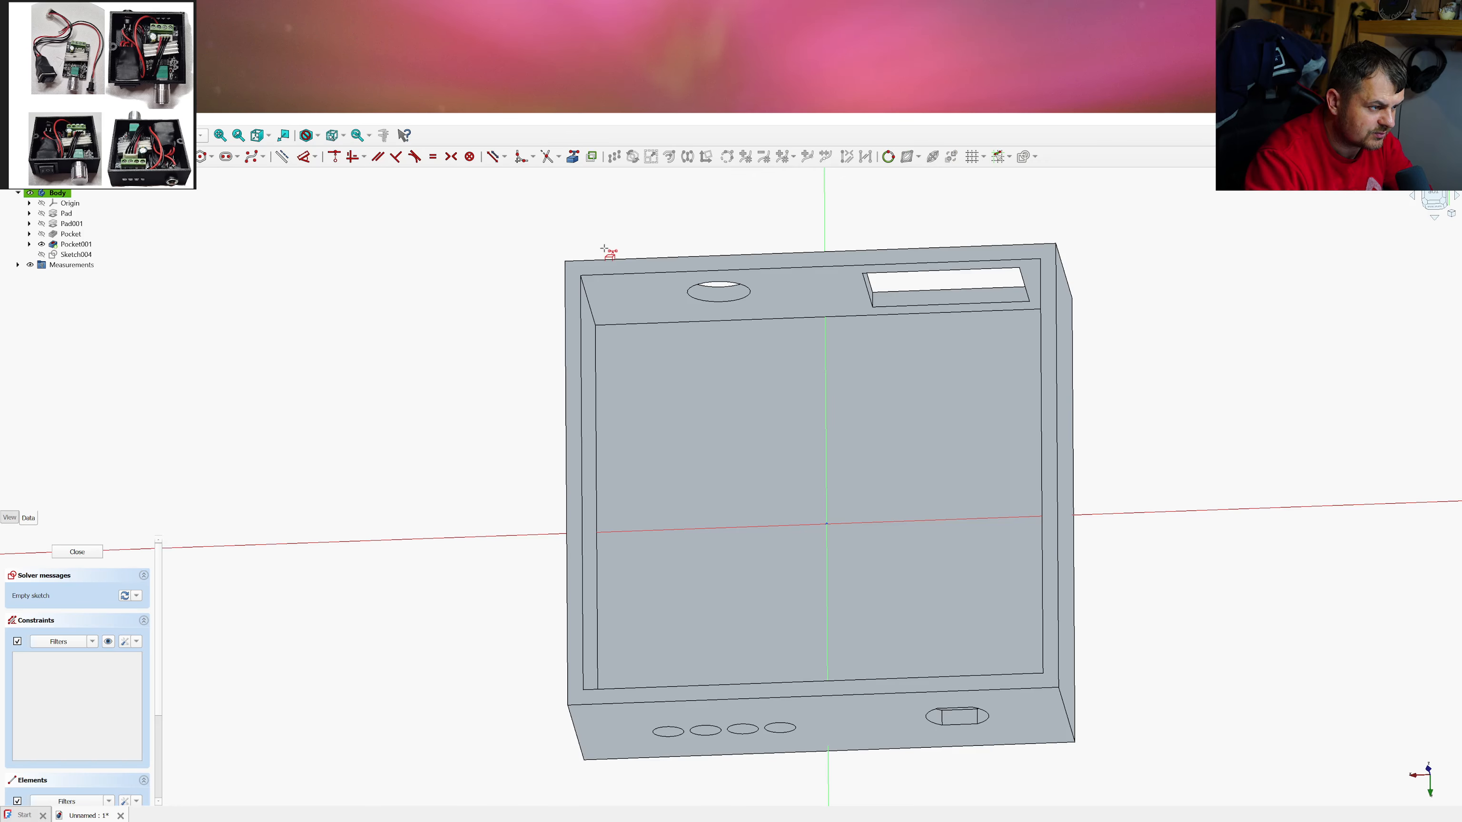
click(625, 323)
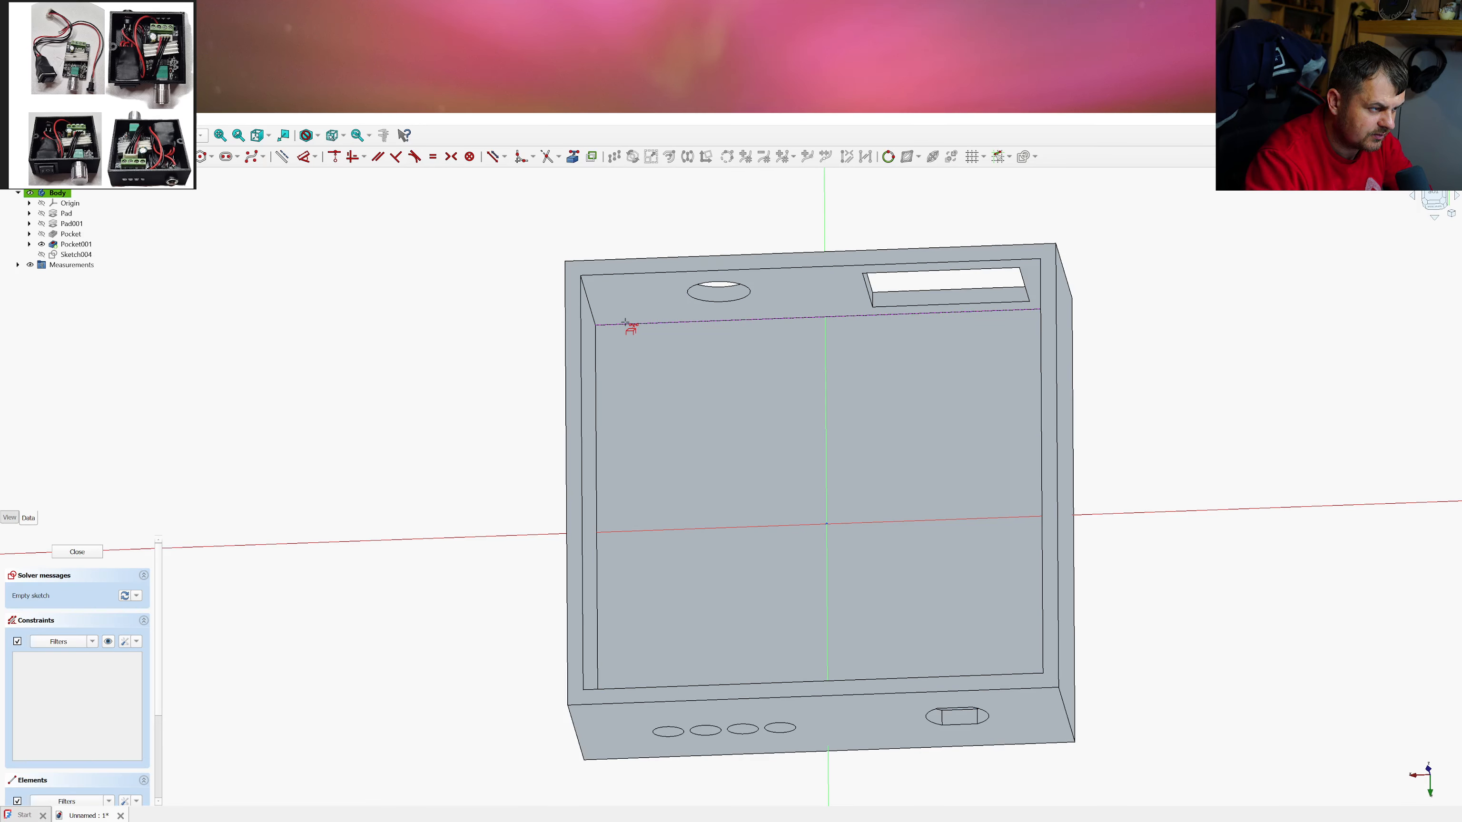
click(595, 340)
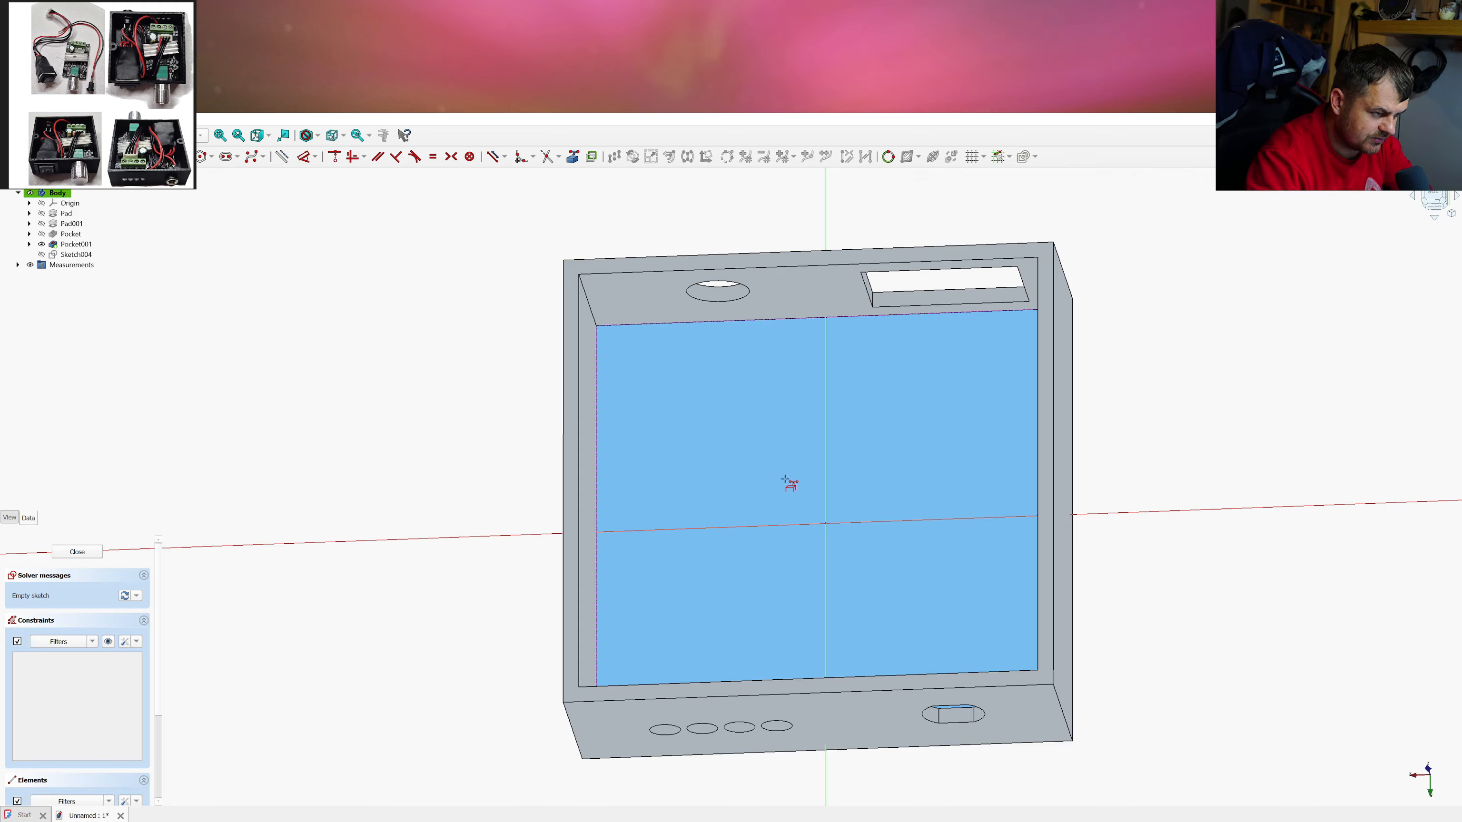
click(734, 298)
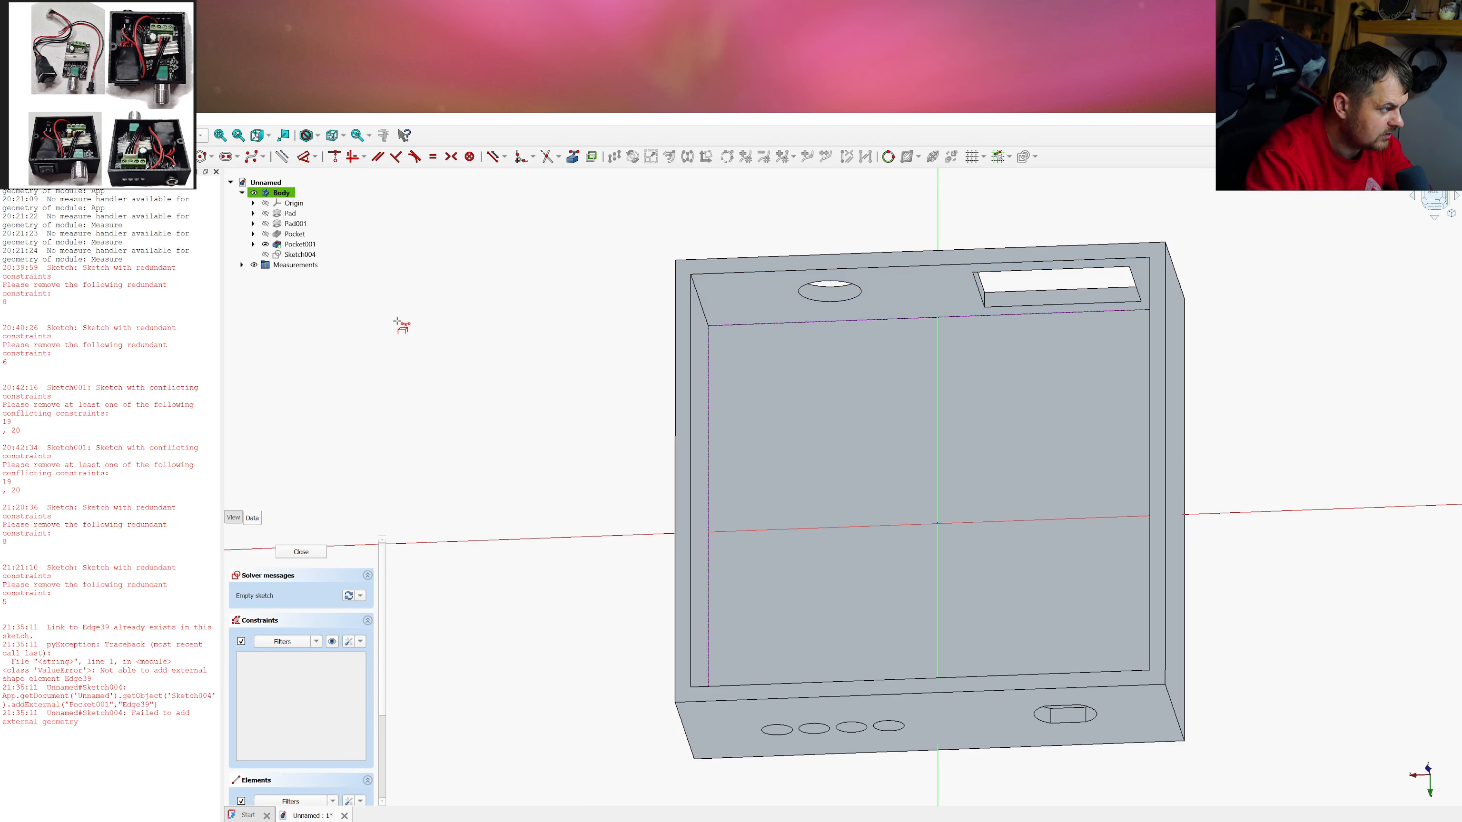
key(Escape)
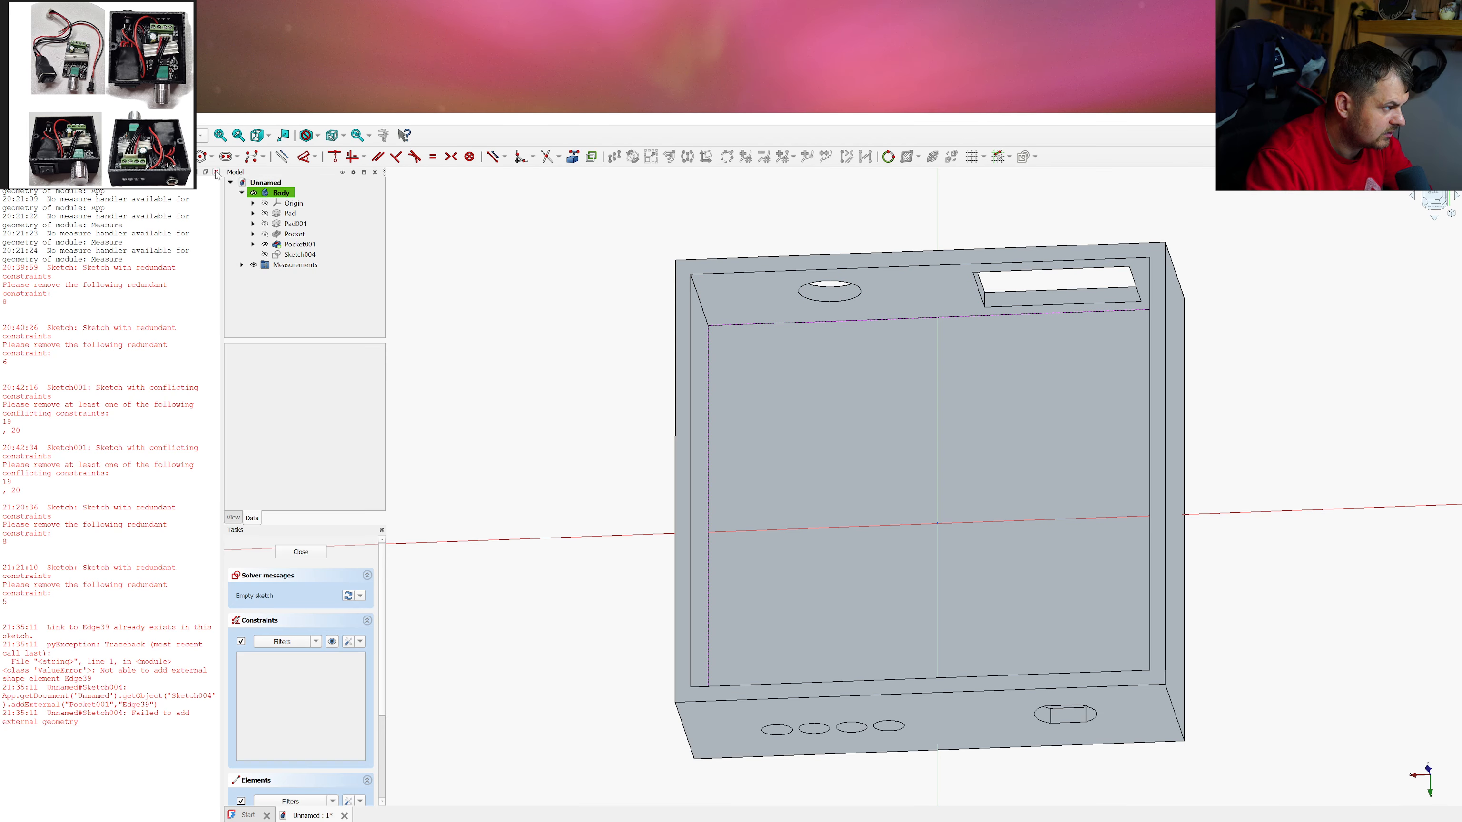
click(216, 172)
Delete the external reference to the floor's edge along the front wall
middle_drag(681, 352, 692, 296)
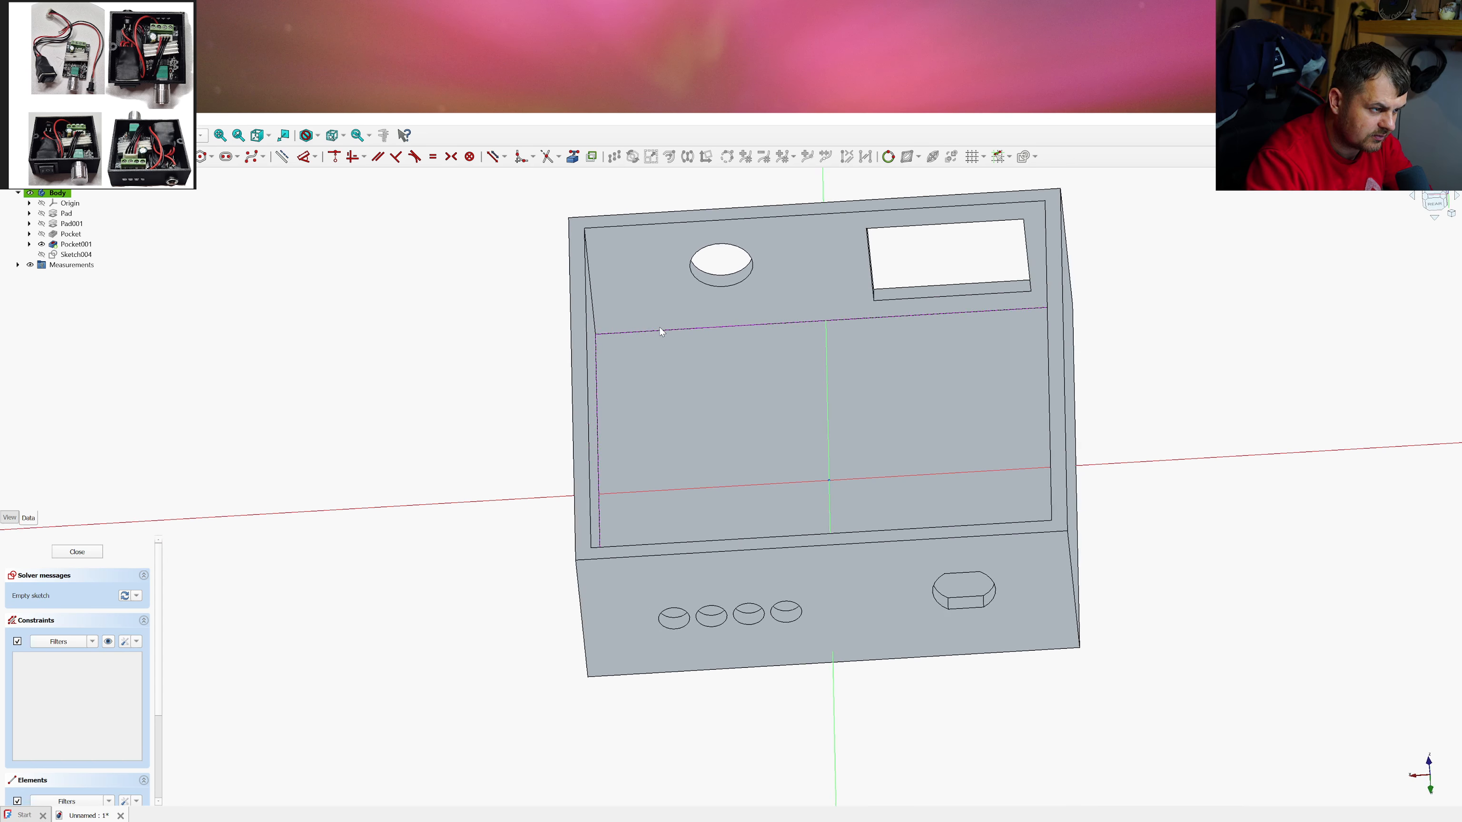
click(724, 326)
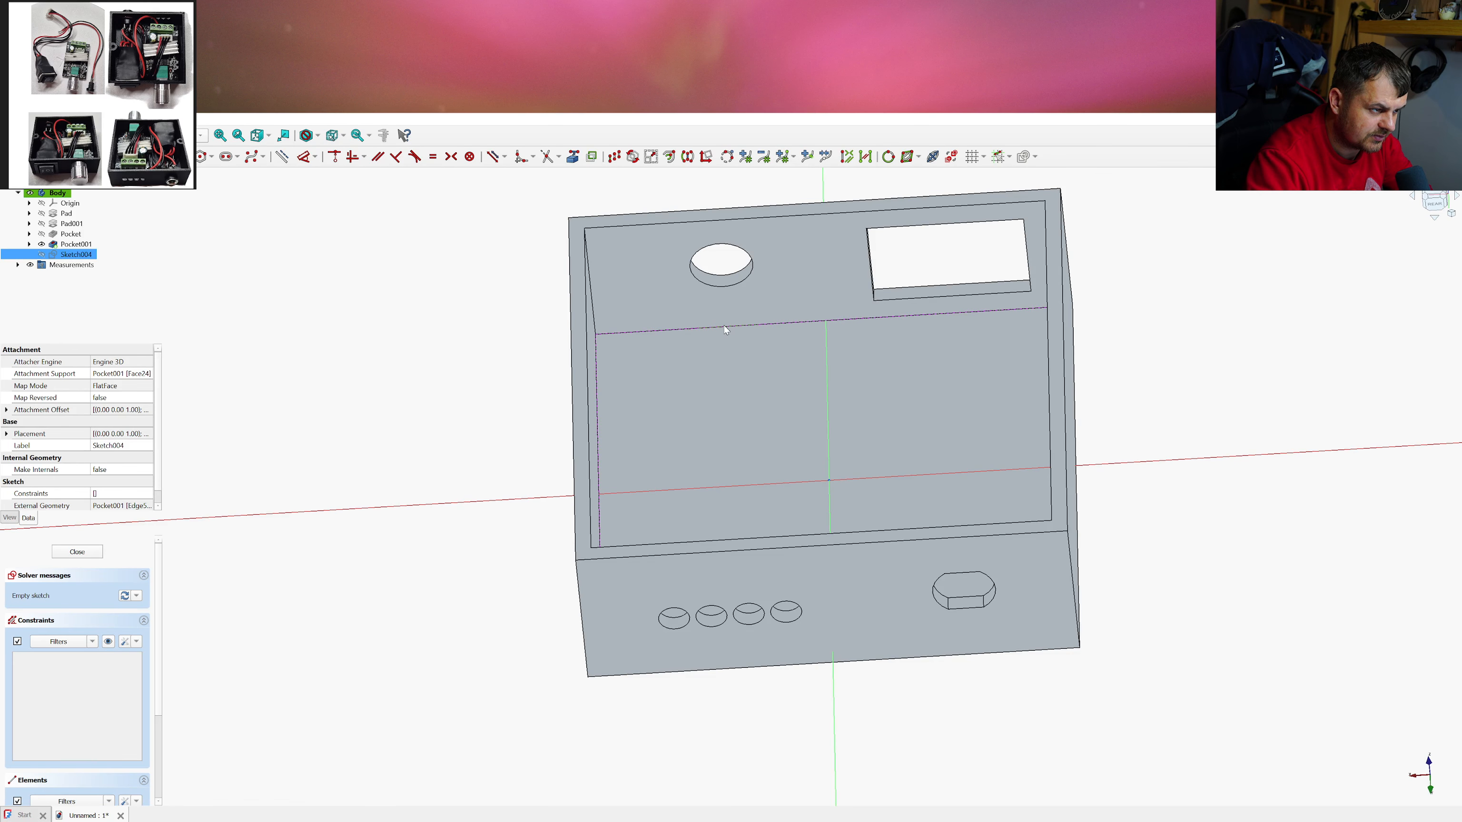
click(791, 326)
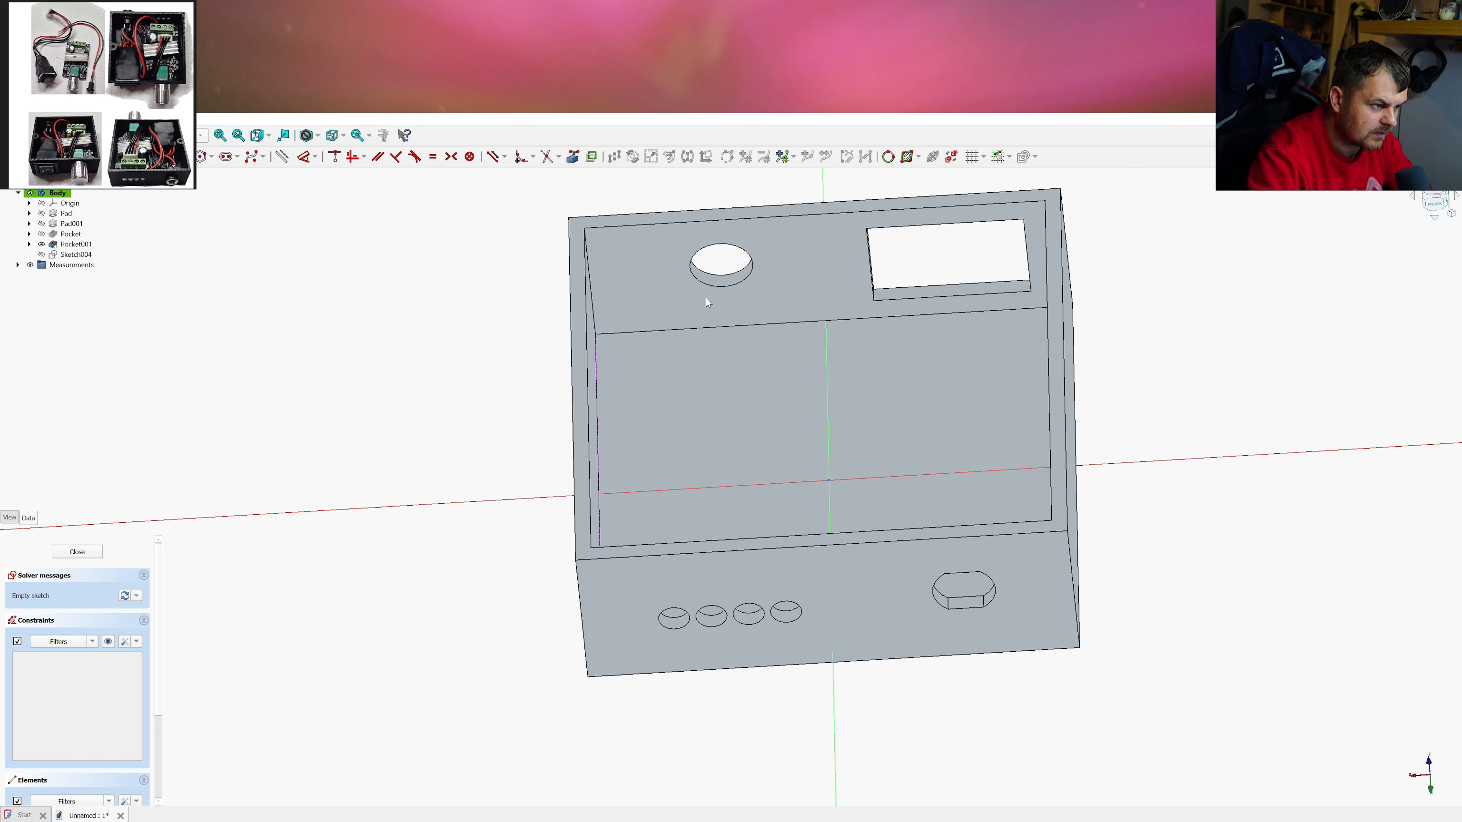
Reference the round front-wall cutout's edge as external geometry in the floor sketch
click(573, 156)
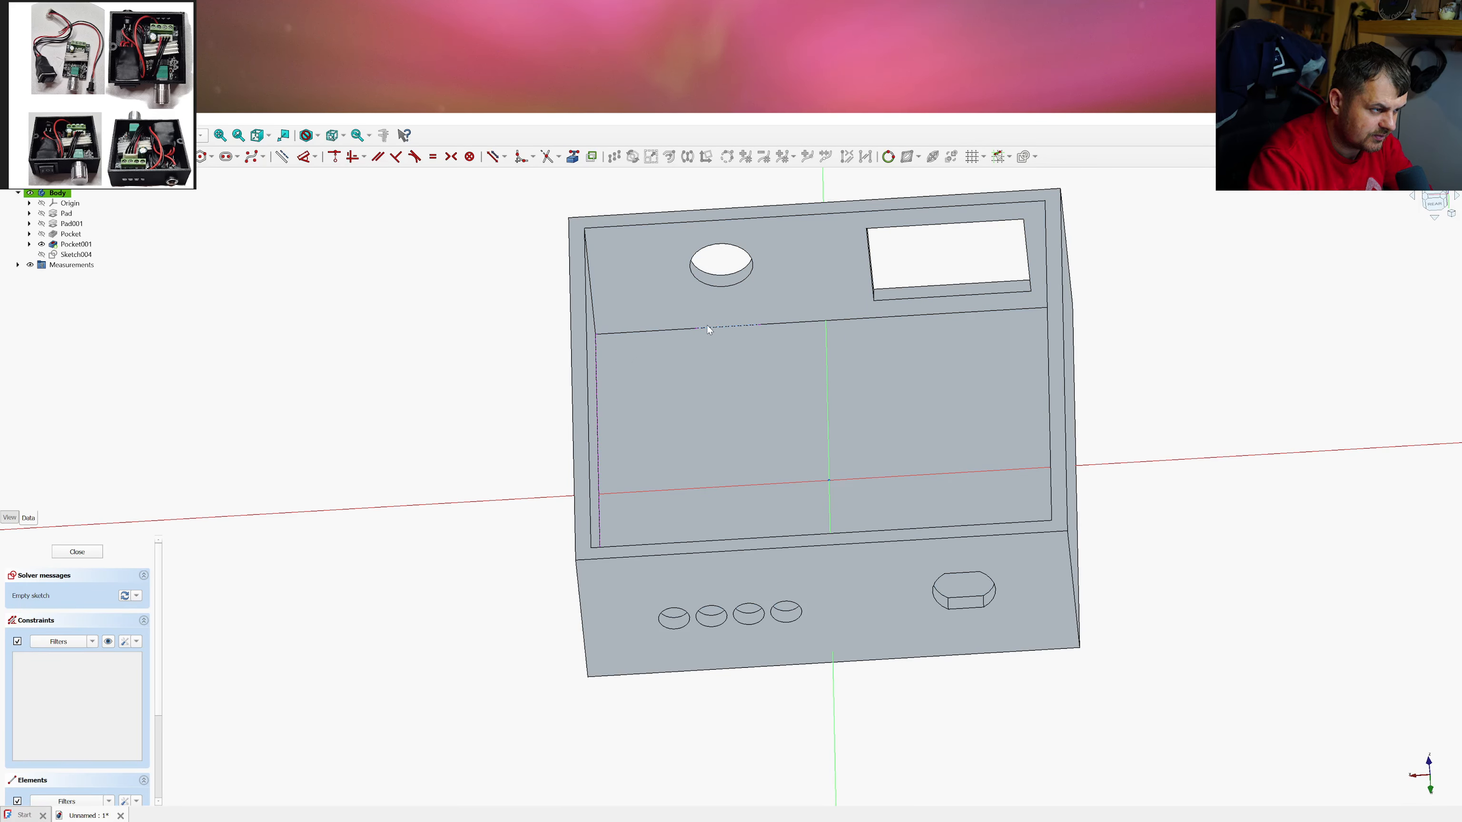
middle_drag(814, 479, 773, 490)
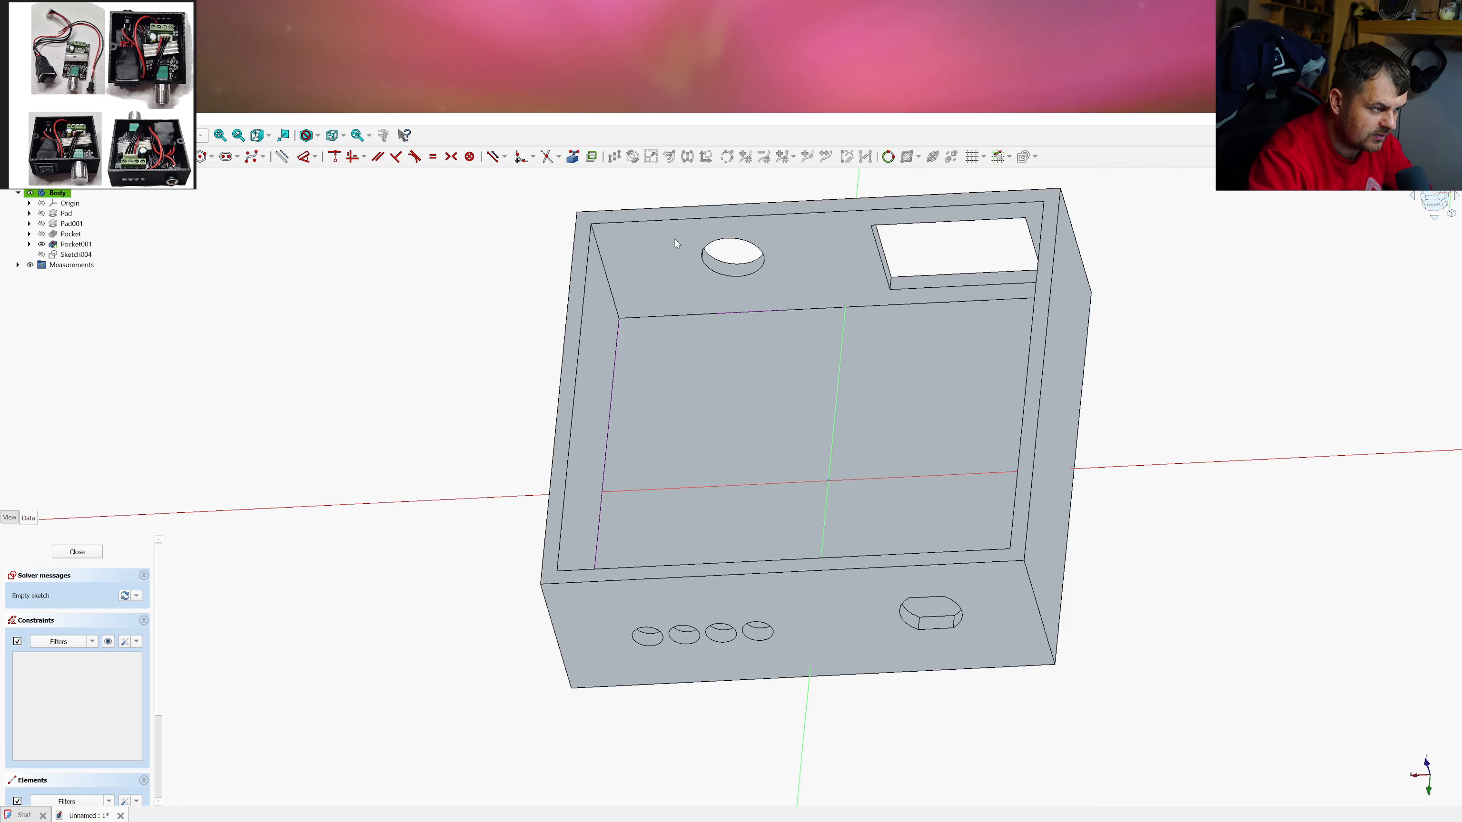
click(600, 248)
right_click(629, 273)
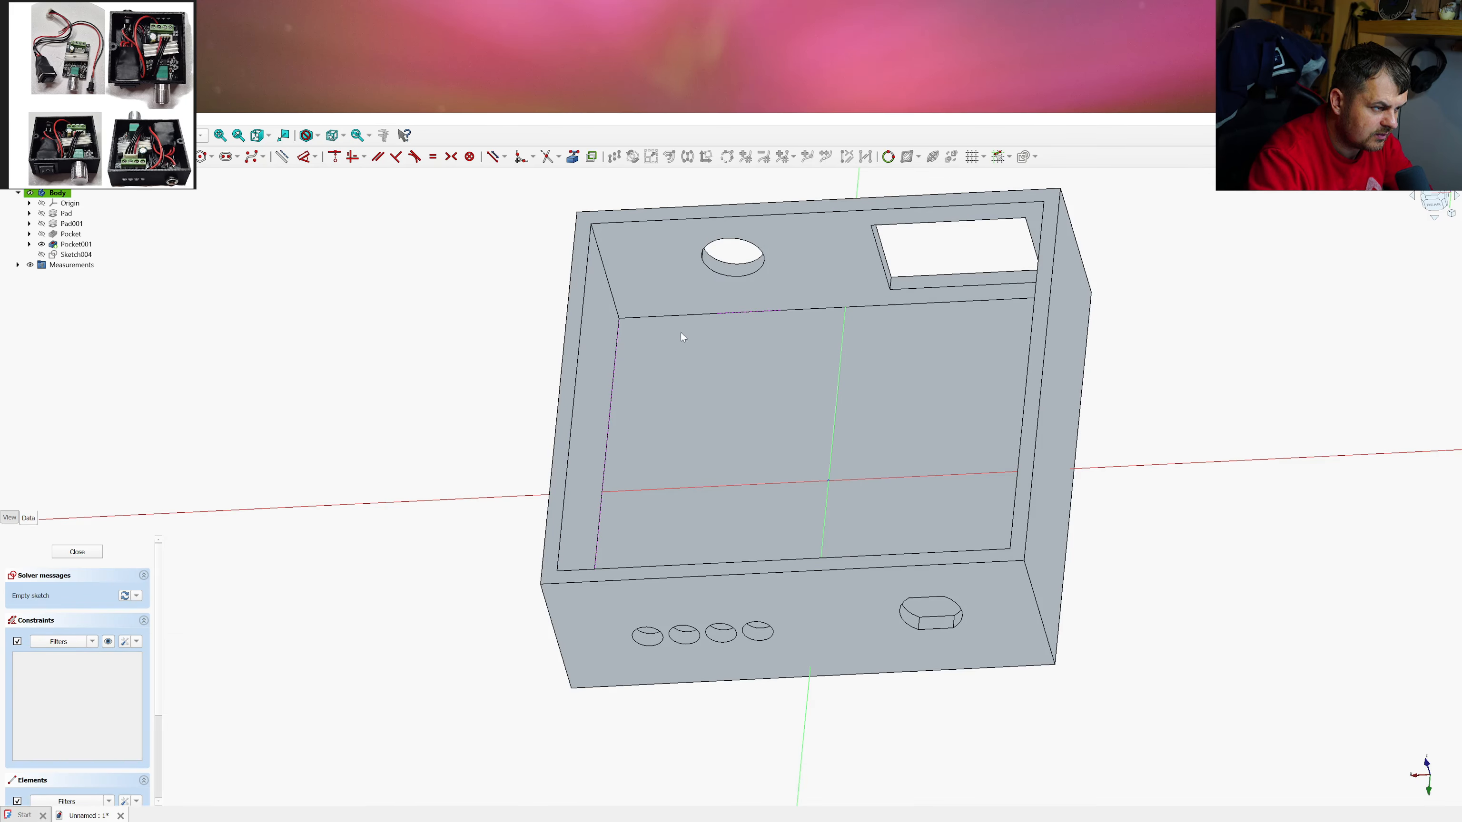
middle_drag(739, 309, 774, 308)
click(749, 309)
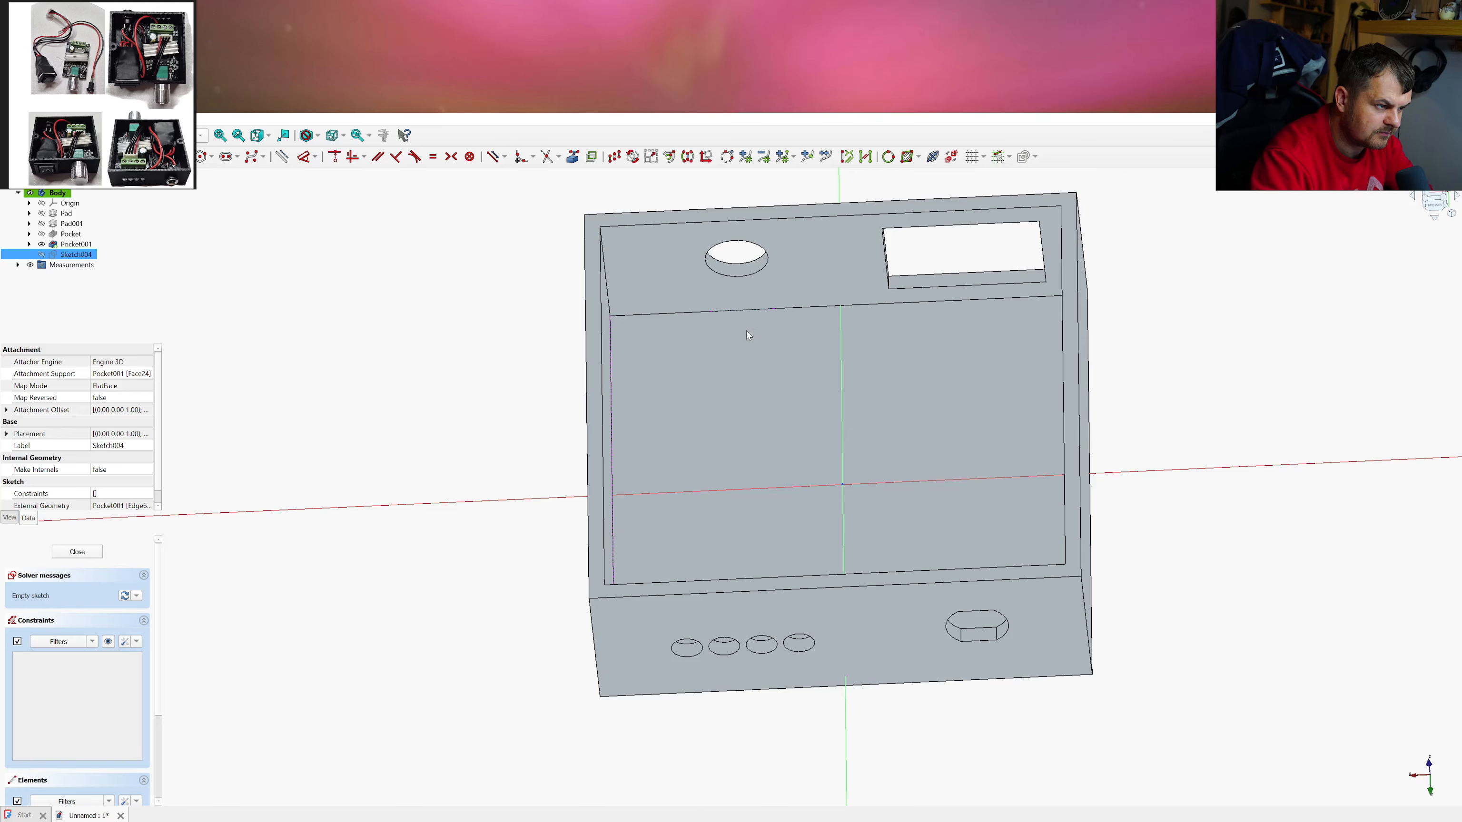
click(746, 329)
click(741, 311)
click(740, 335)
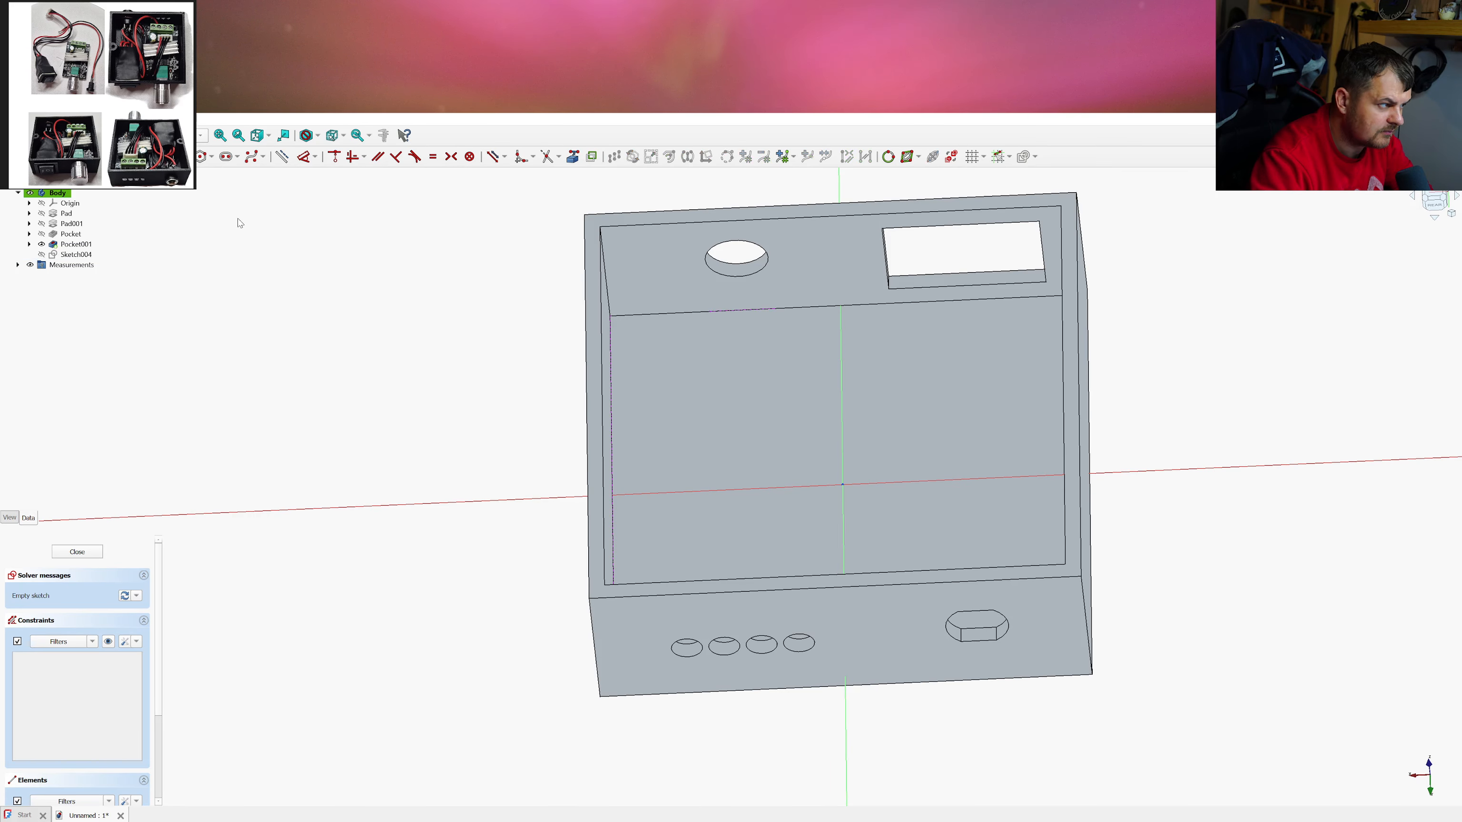
Draw two 3 mm diameter circles side by side on the floor near the round front-wall cutout
key(g)
key(c)
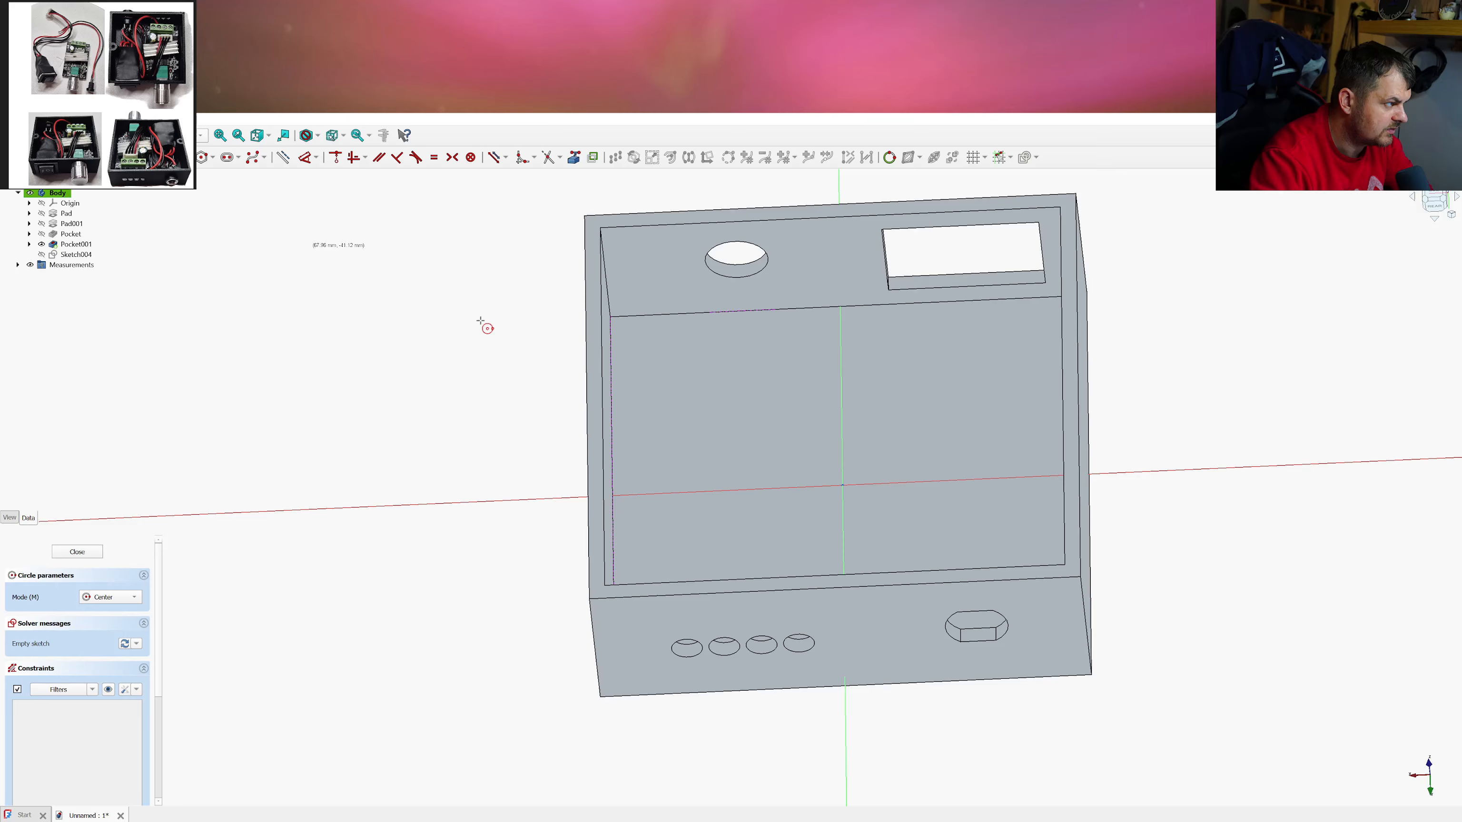
click(663, 352)
text(3)
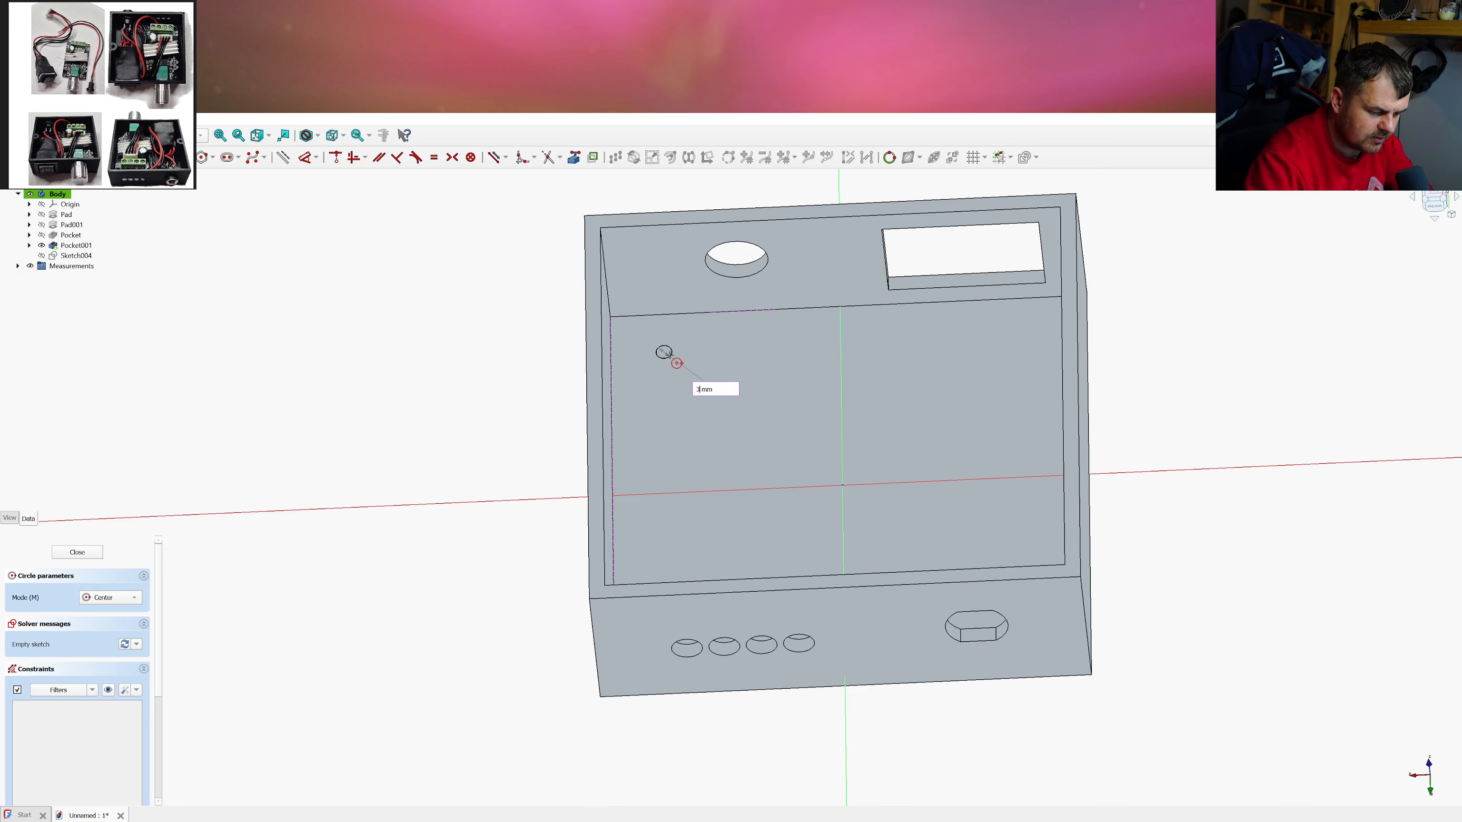
key(Return)
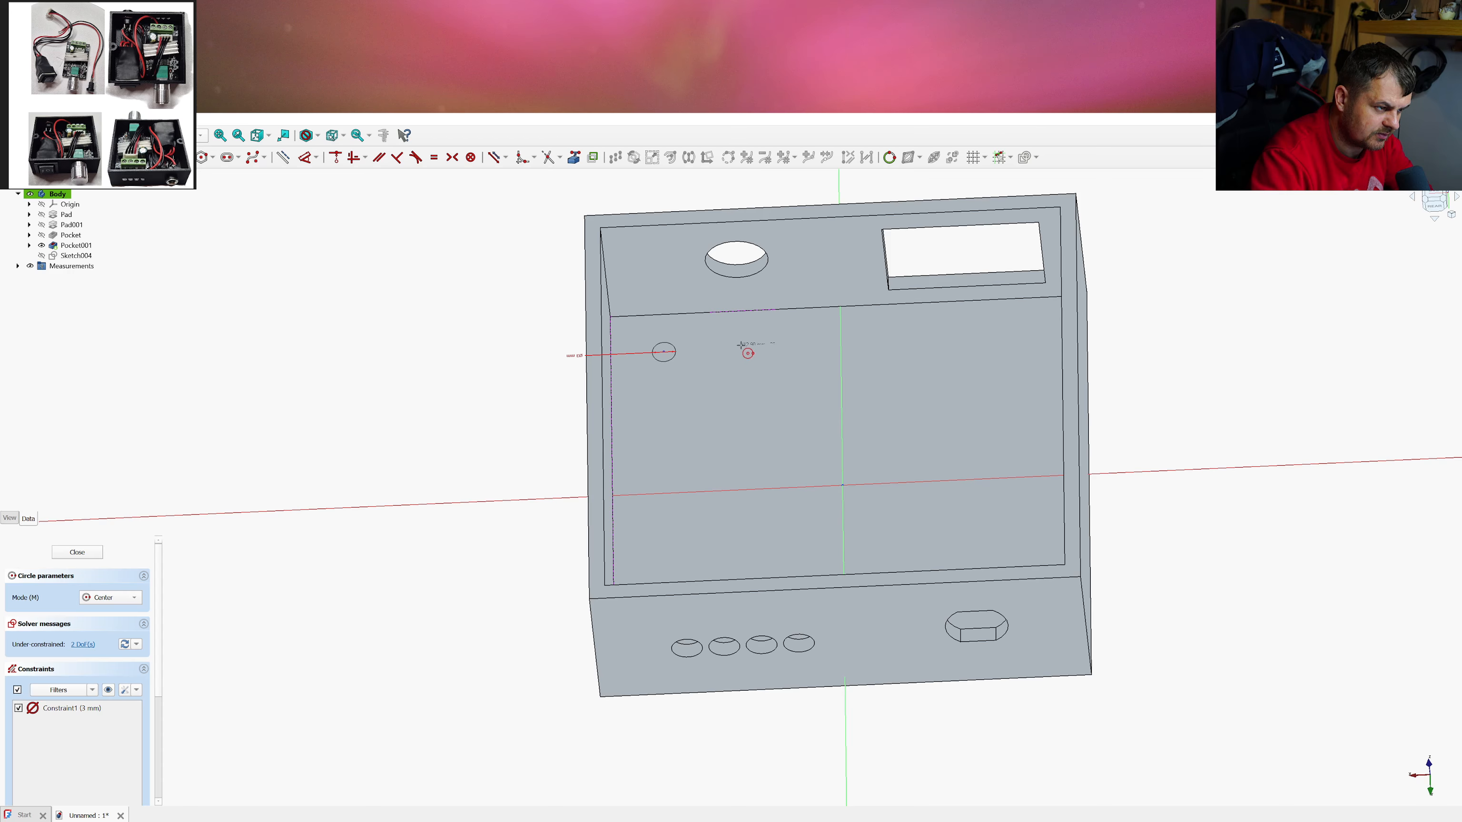
click(740, 346)
text(3)
key(Return)
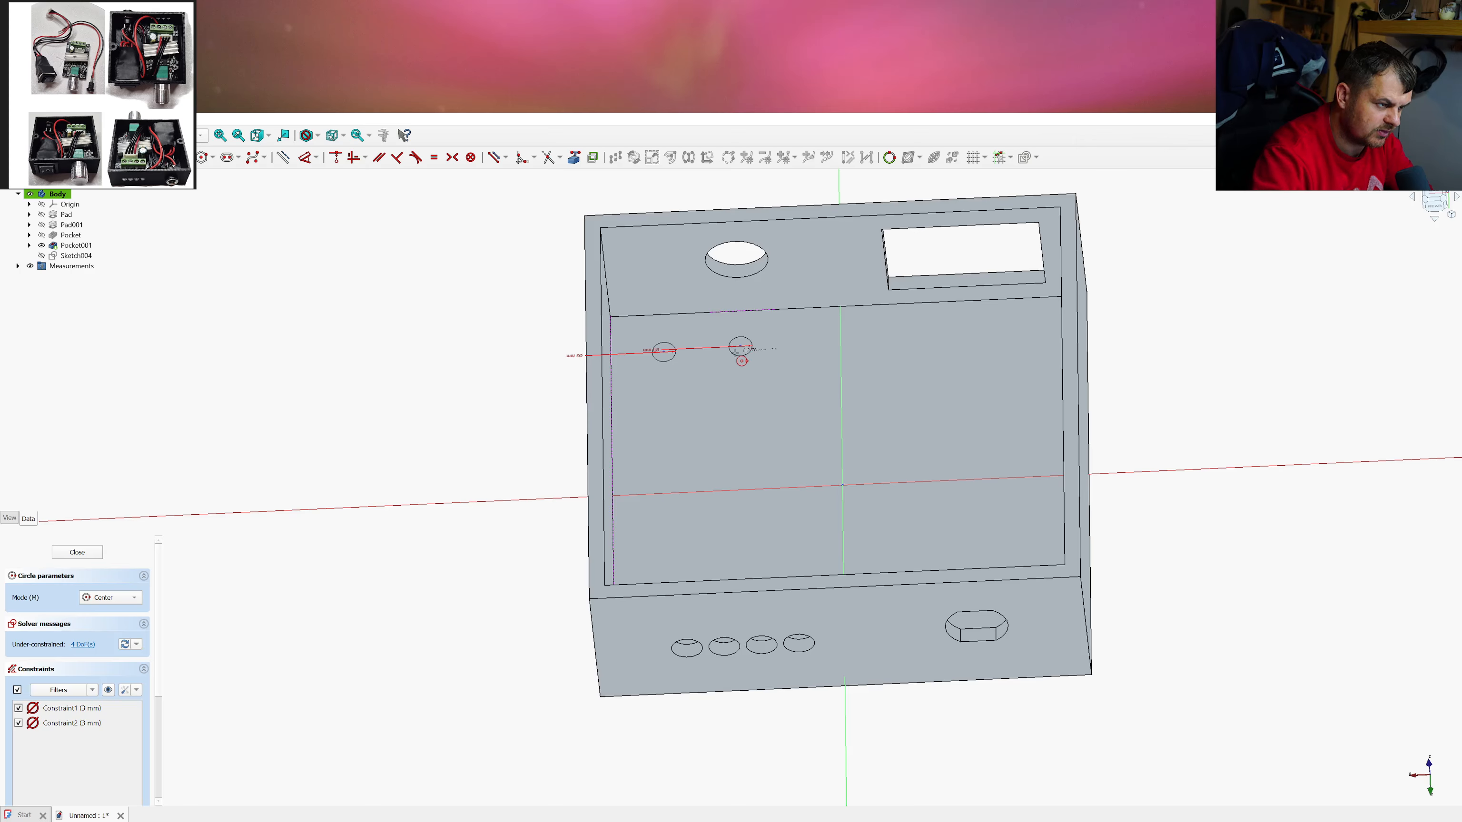
Draw two more 3 mm diameter circles beneath the first pair to form a rectangular pattern
click(671, 467)
text(3)
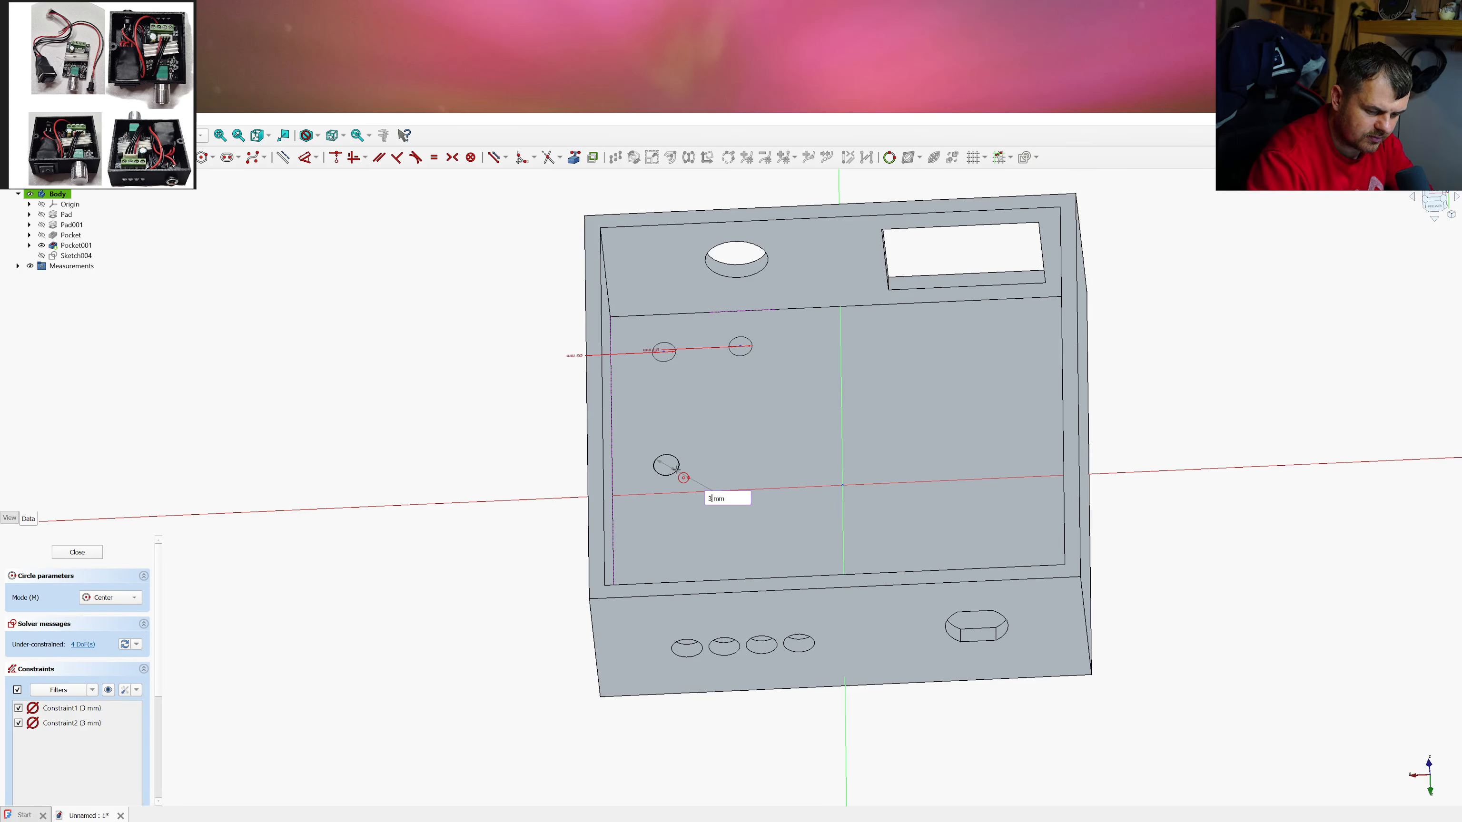
key(Return)
click(742, 456)
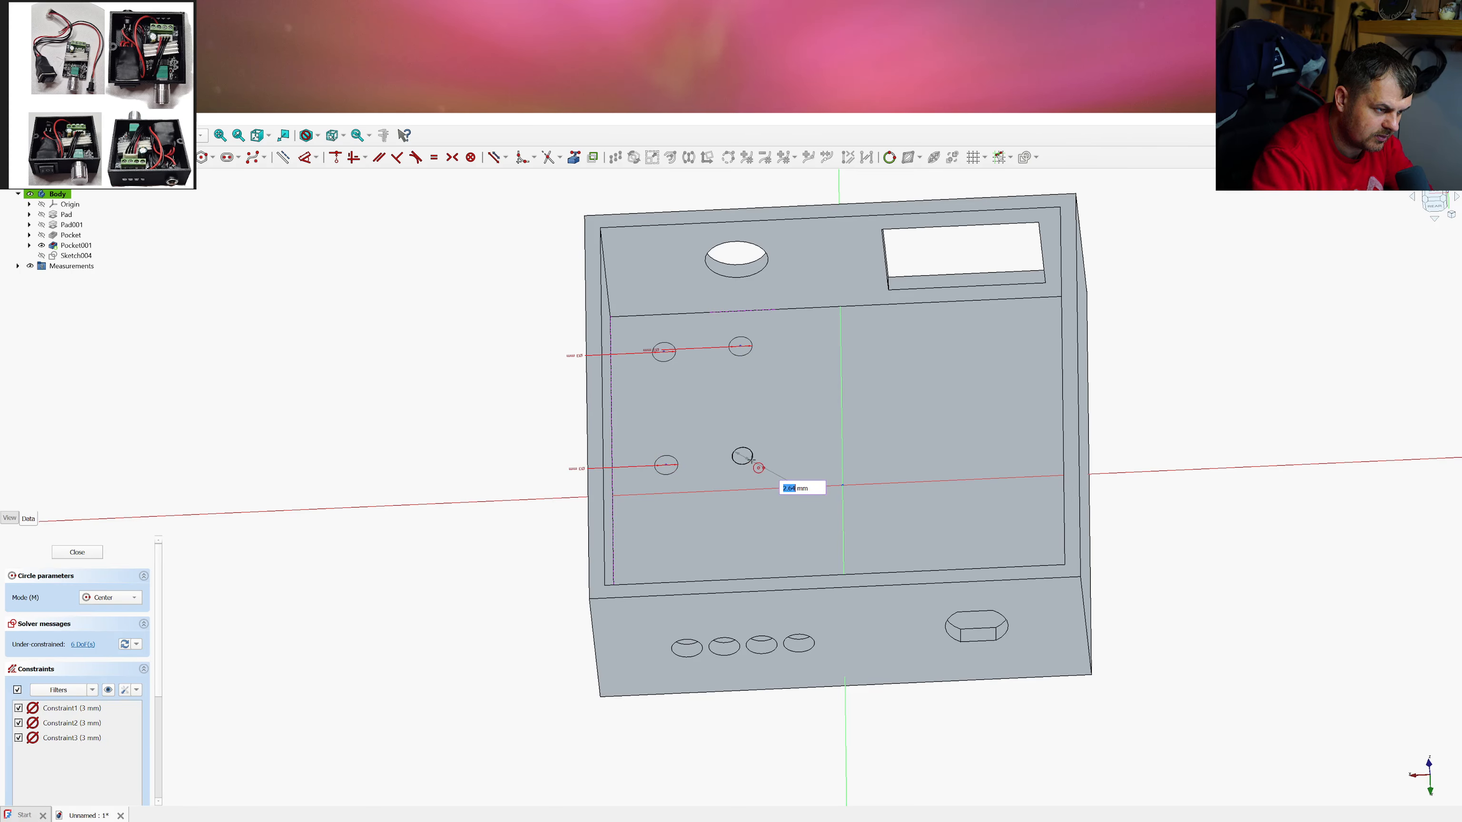
text(3)
key(Return)
key(Escape)
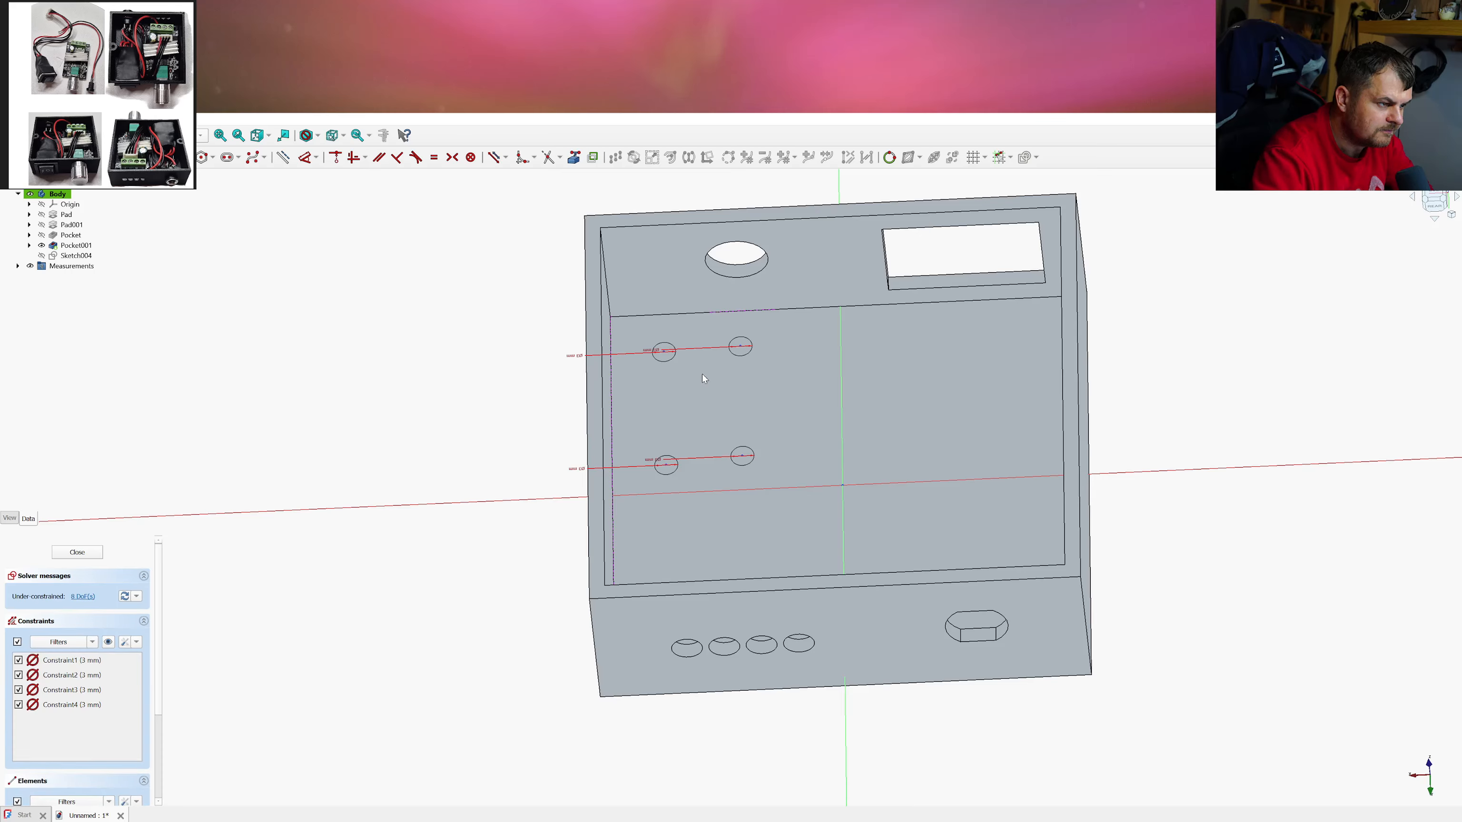
Align the centres of the upper and the lower circle pairs with horizontal constraints
click(663, 353)
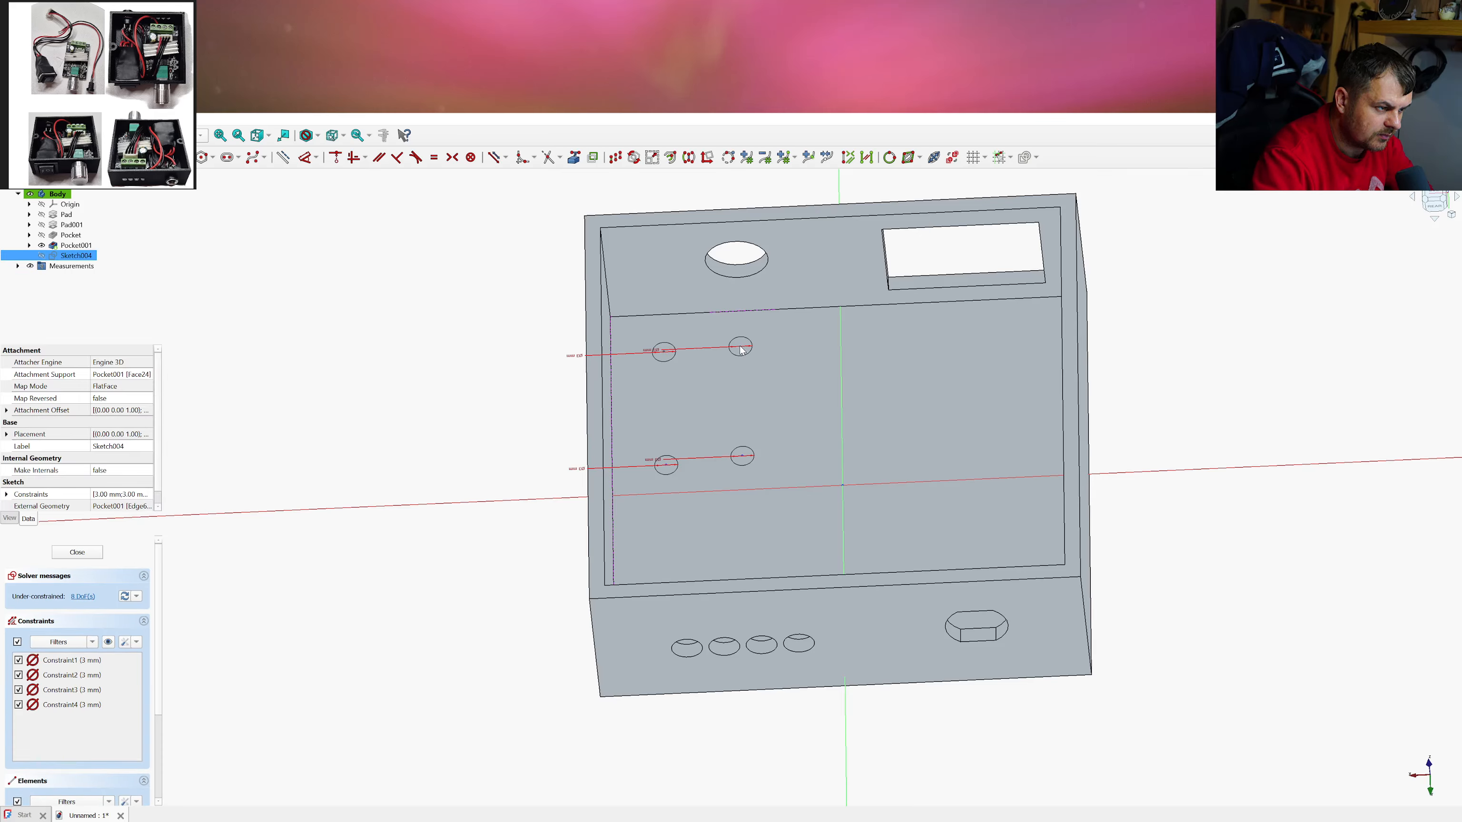
key(h)
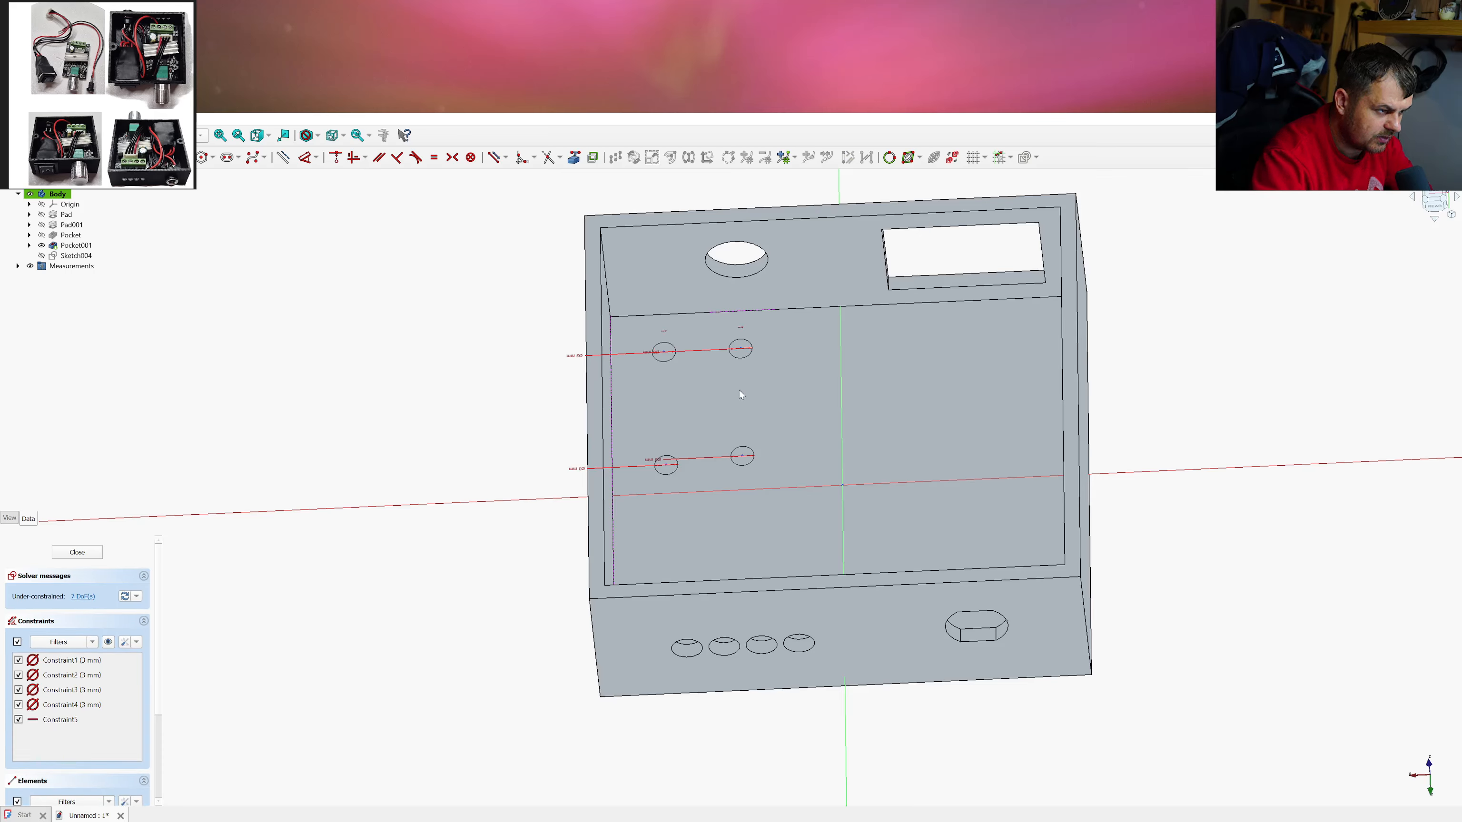
click(666, 467)
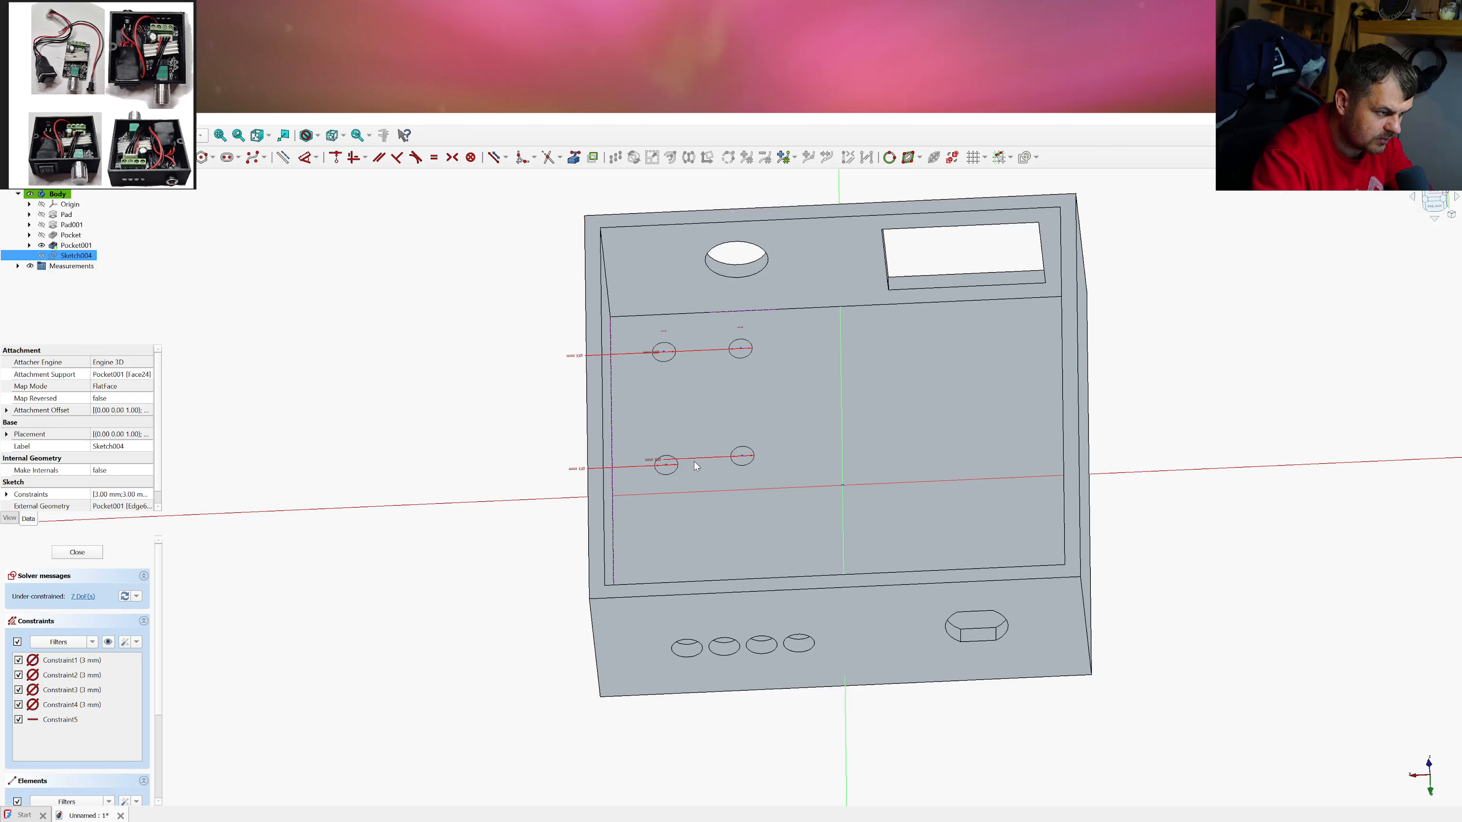
click(743, 458)
key(h)
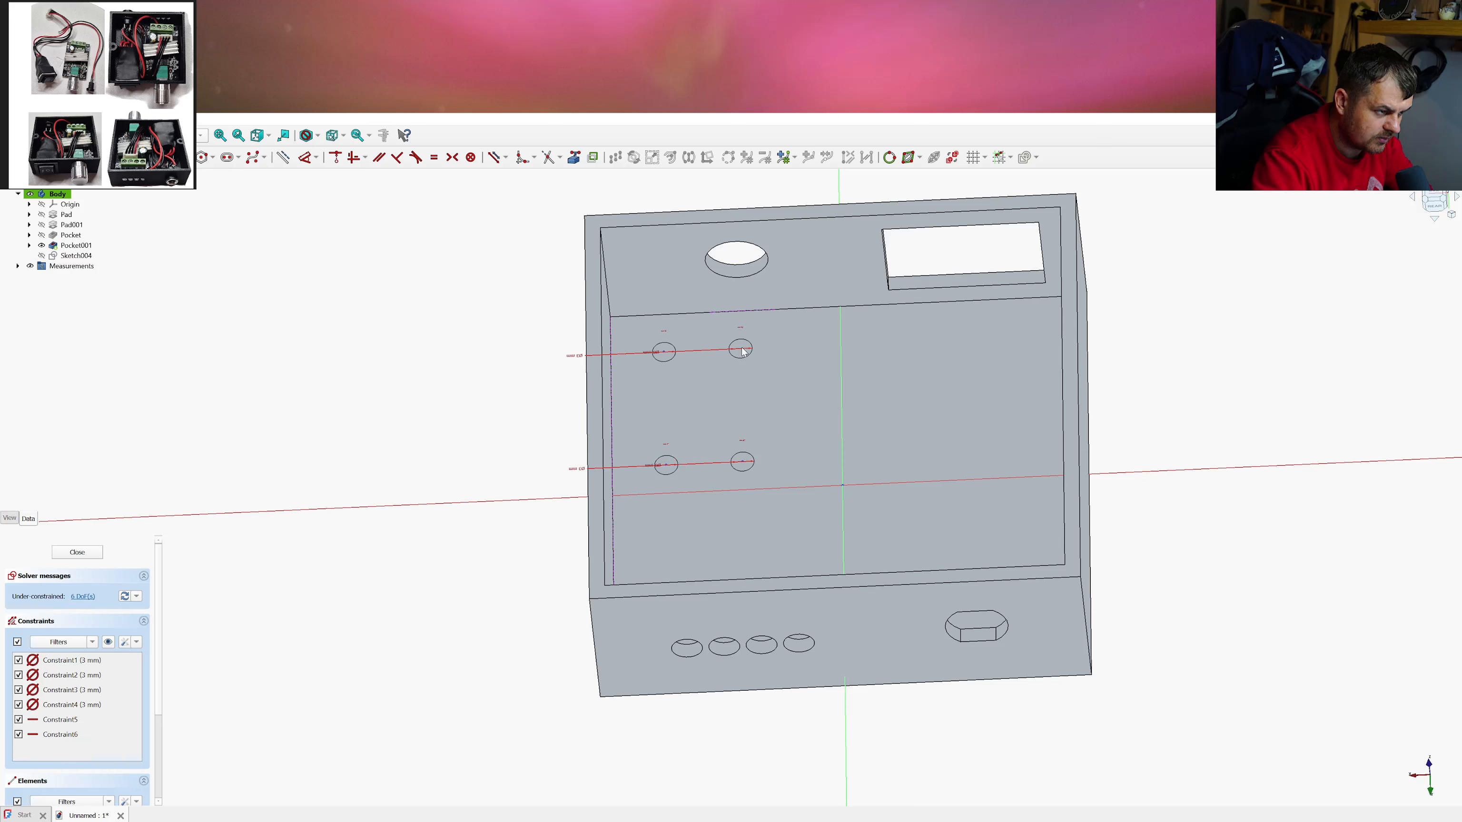
Align the centres of the right and the left circle pairs with vertical constraints
click(742, 350)
click(742, 463)
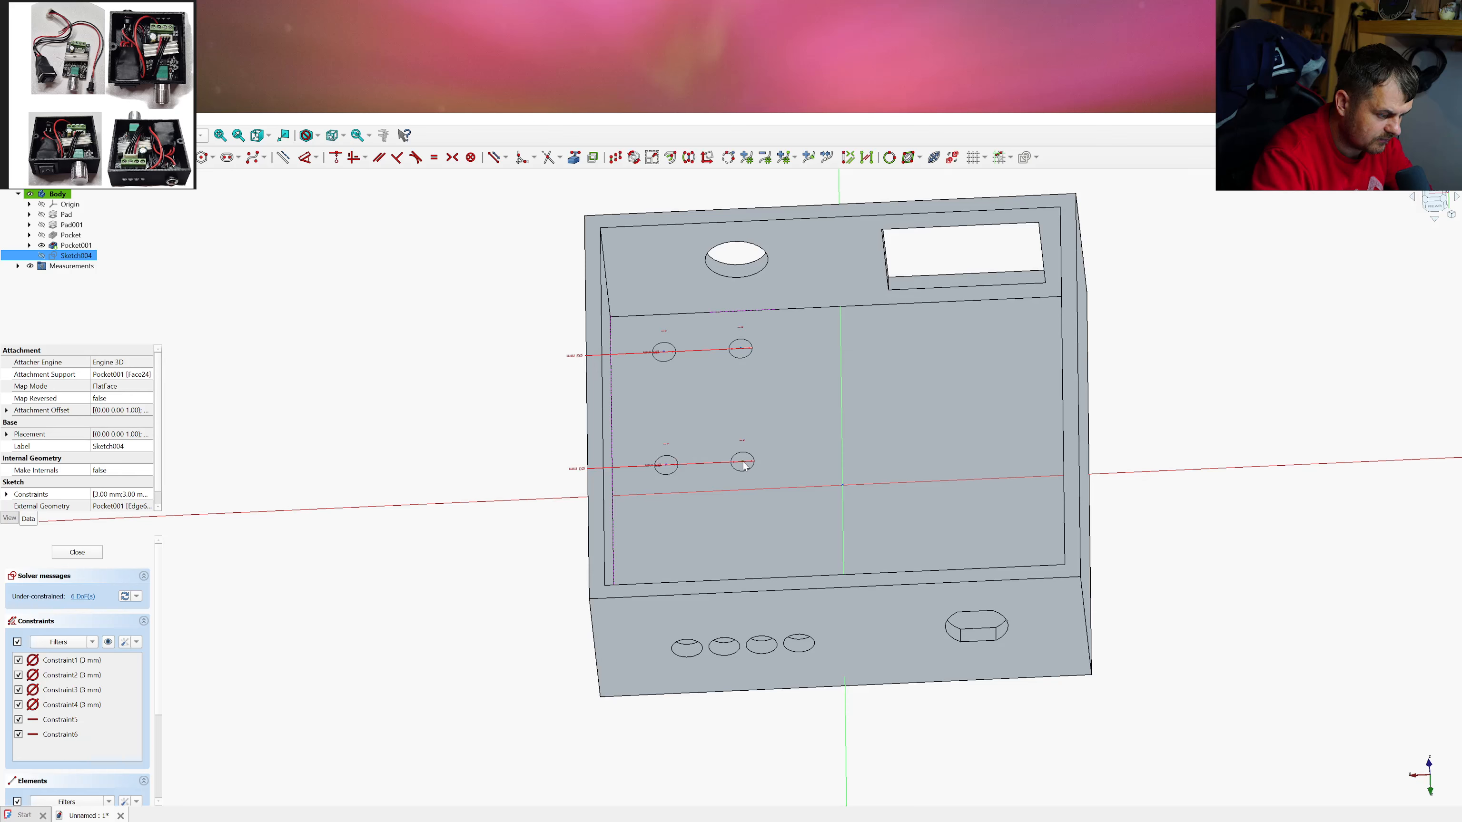
key(v)
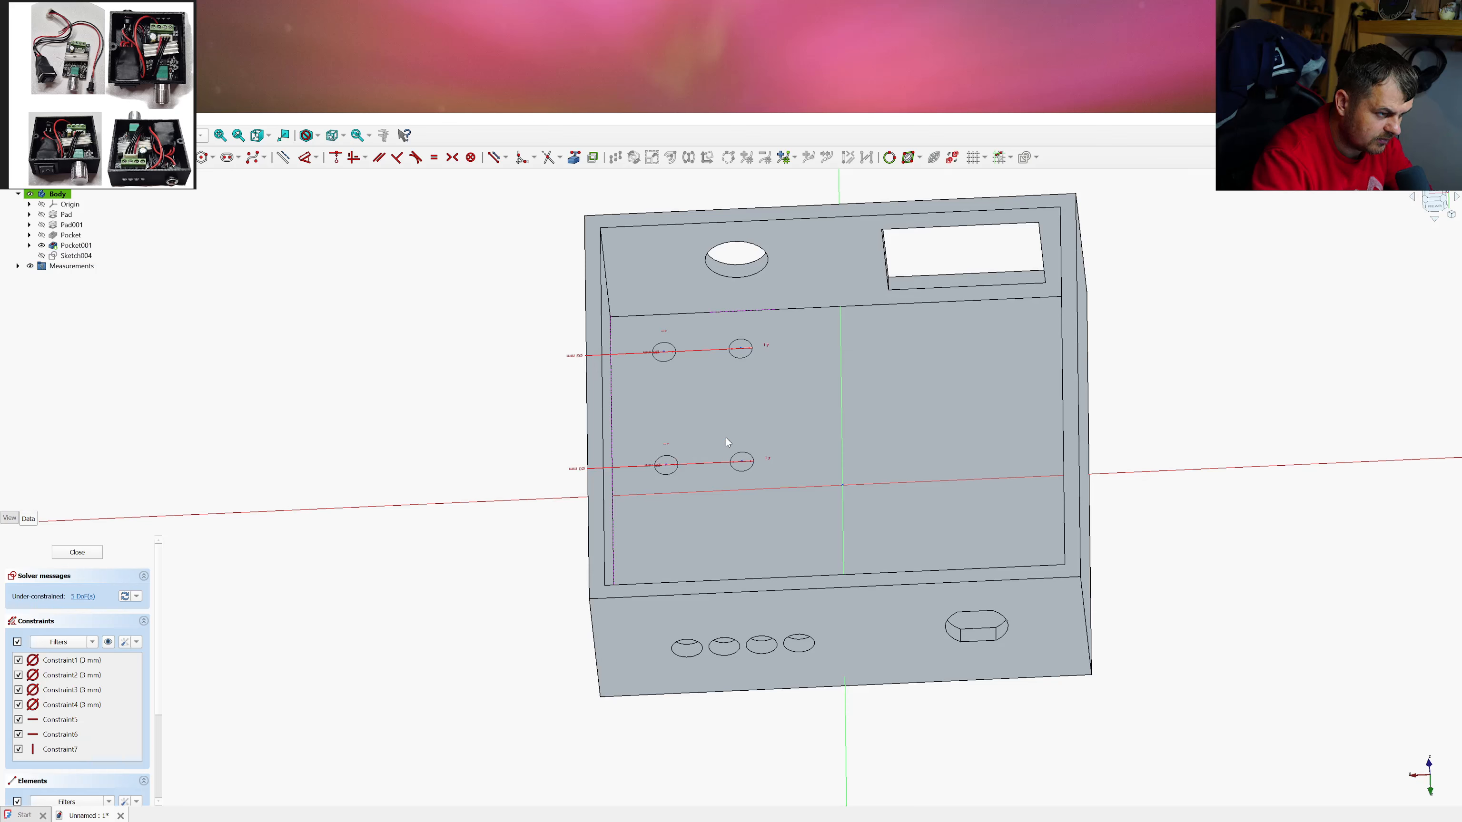
click(666, 361)
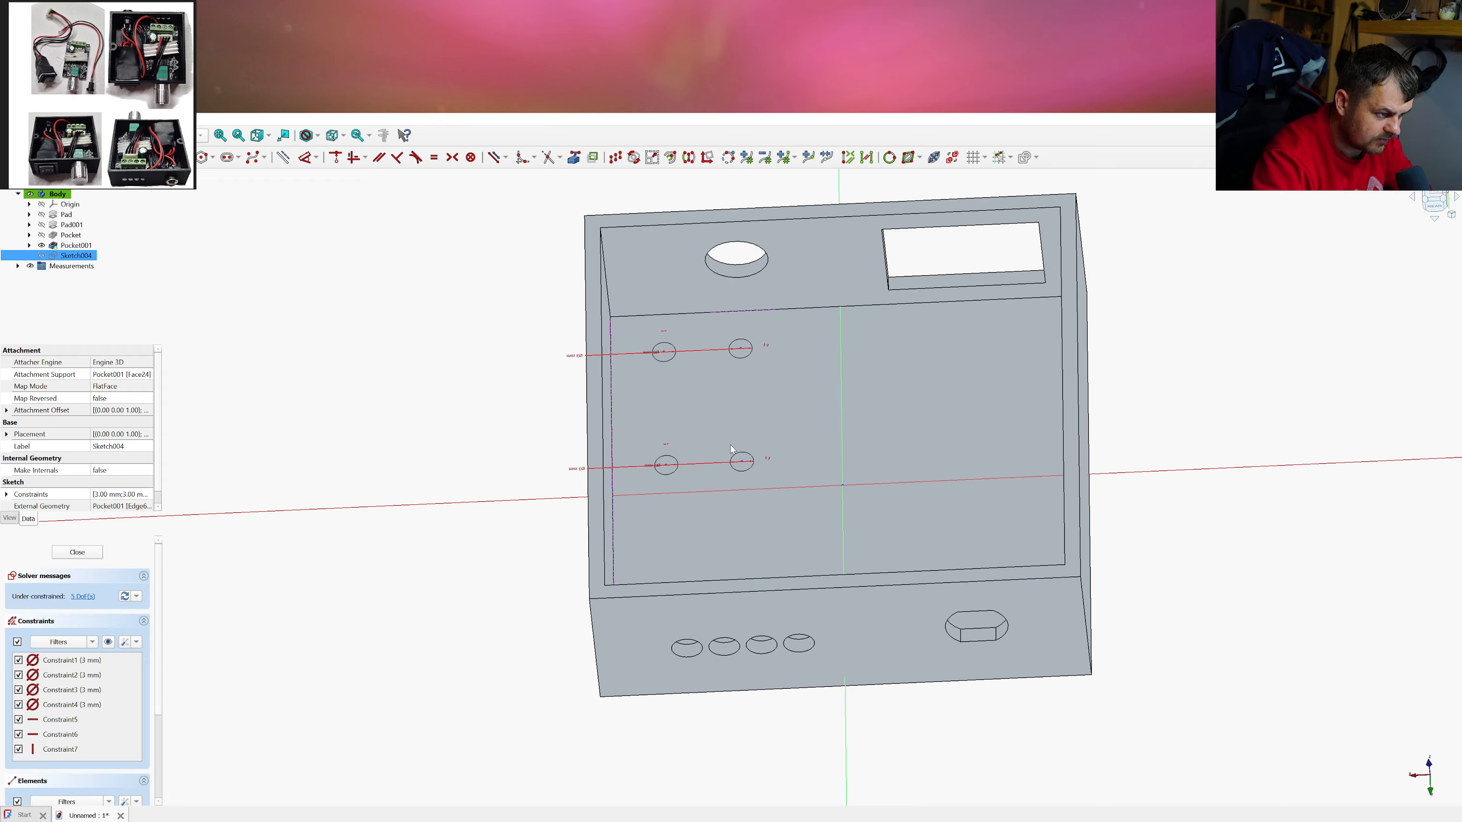
key(v)
Bring the circles closer together and constrain the horizontal distance between the two upper circle centres to 26 mm
mouse_move(741, 463)
mouse_down()
mouse_move(756, 461)
mouse_move(737, 460)
mouse_up()
mouse_move(663, 354)
mouse_down()
mouse_move(689, 367)
mouse_move(672, 385)
mouse_up()
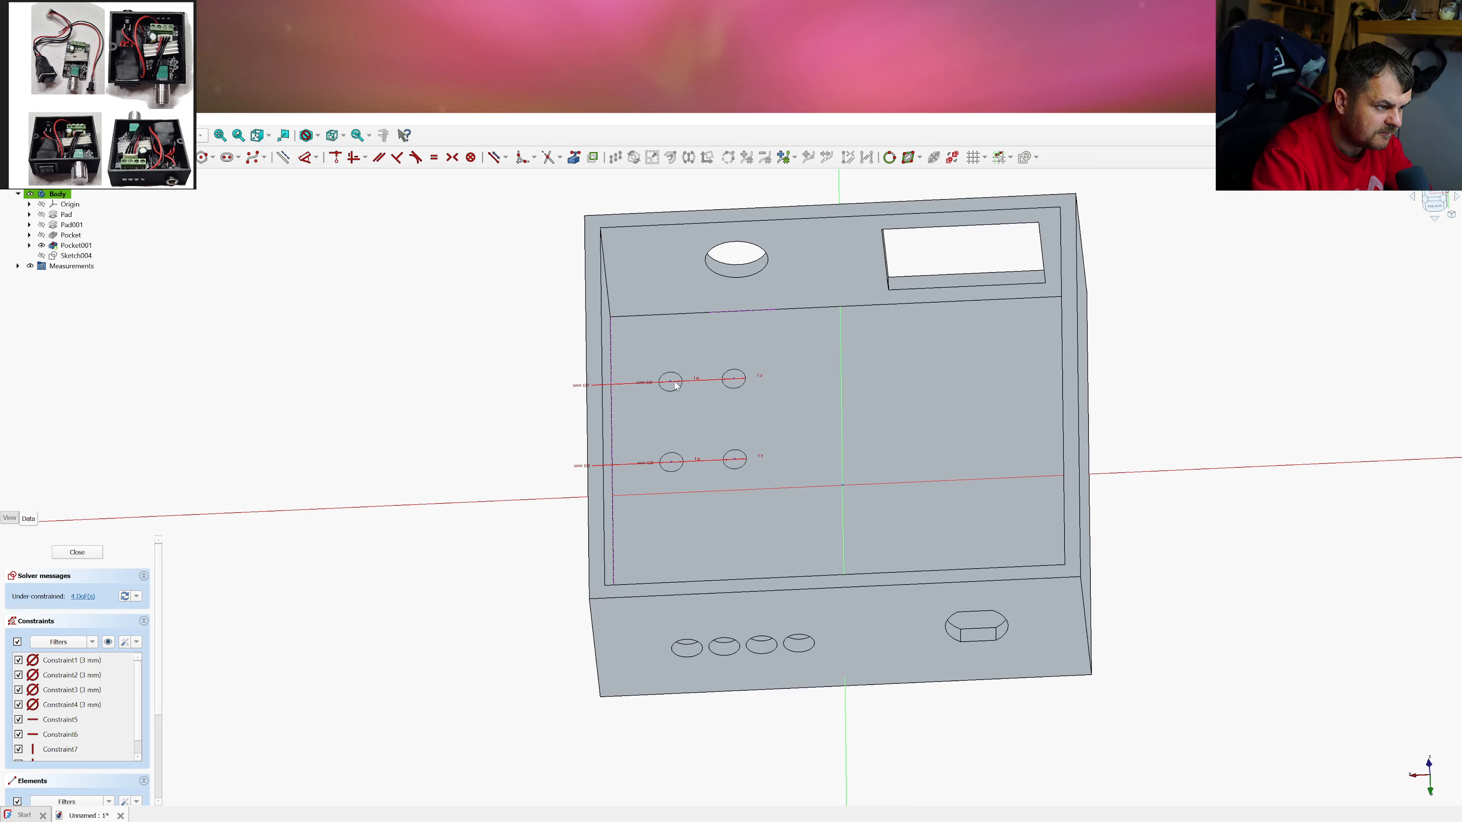
click(670, 382)
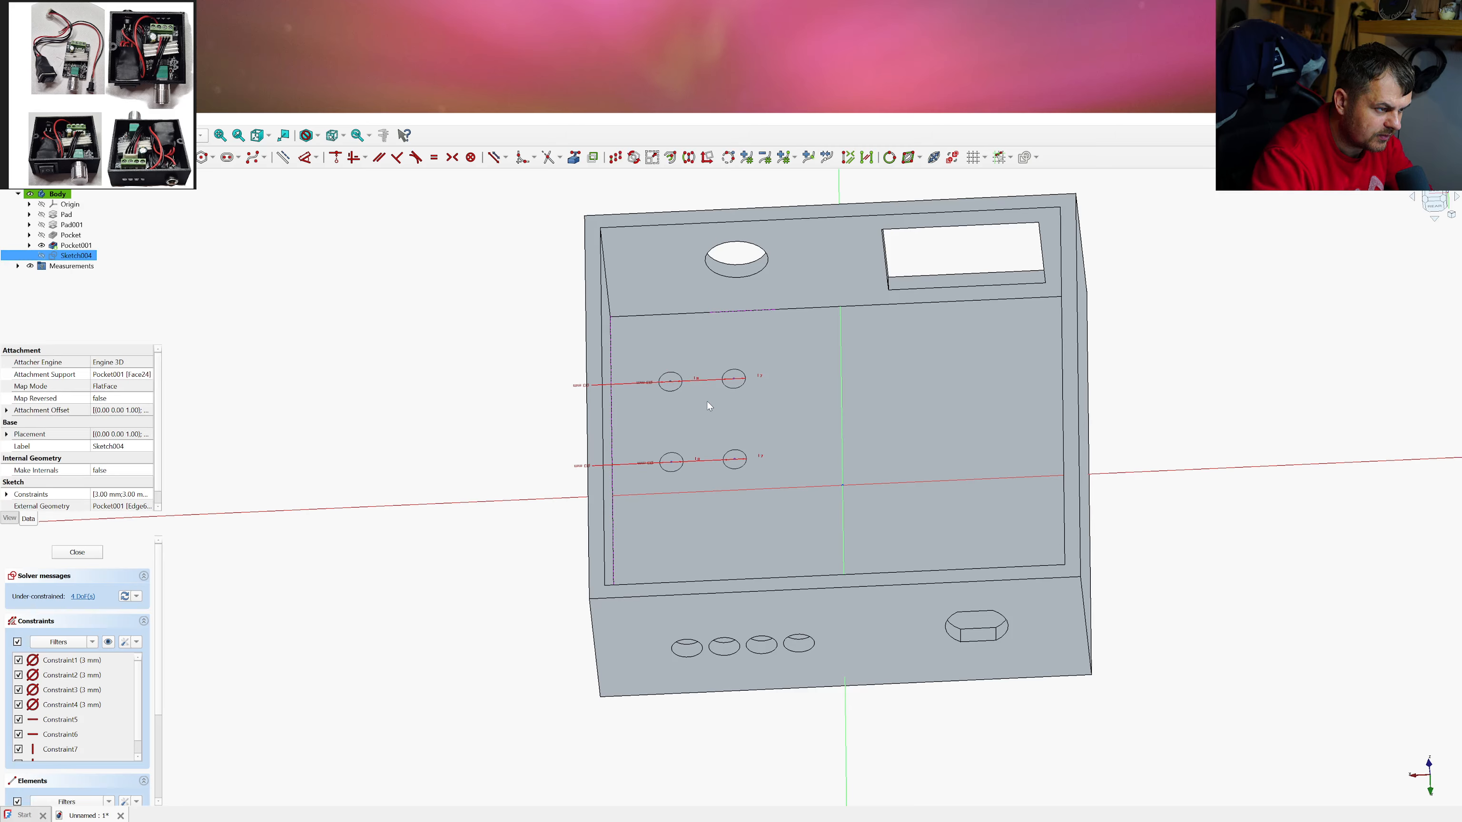
click(733, 378)
key(l)
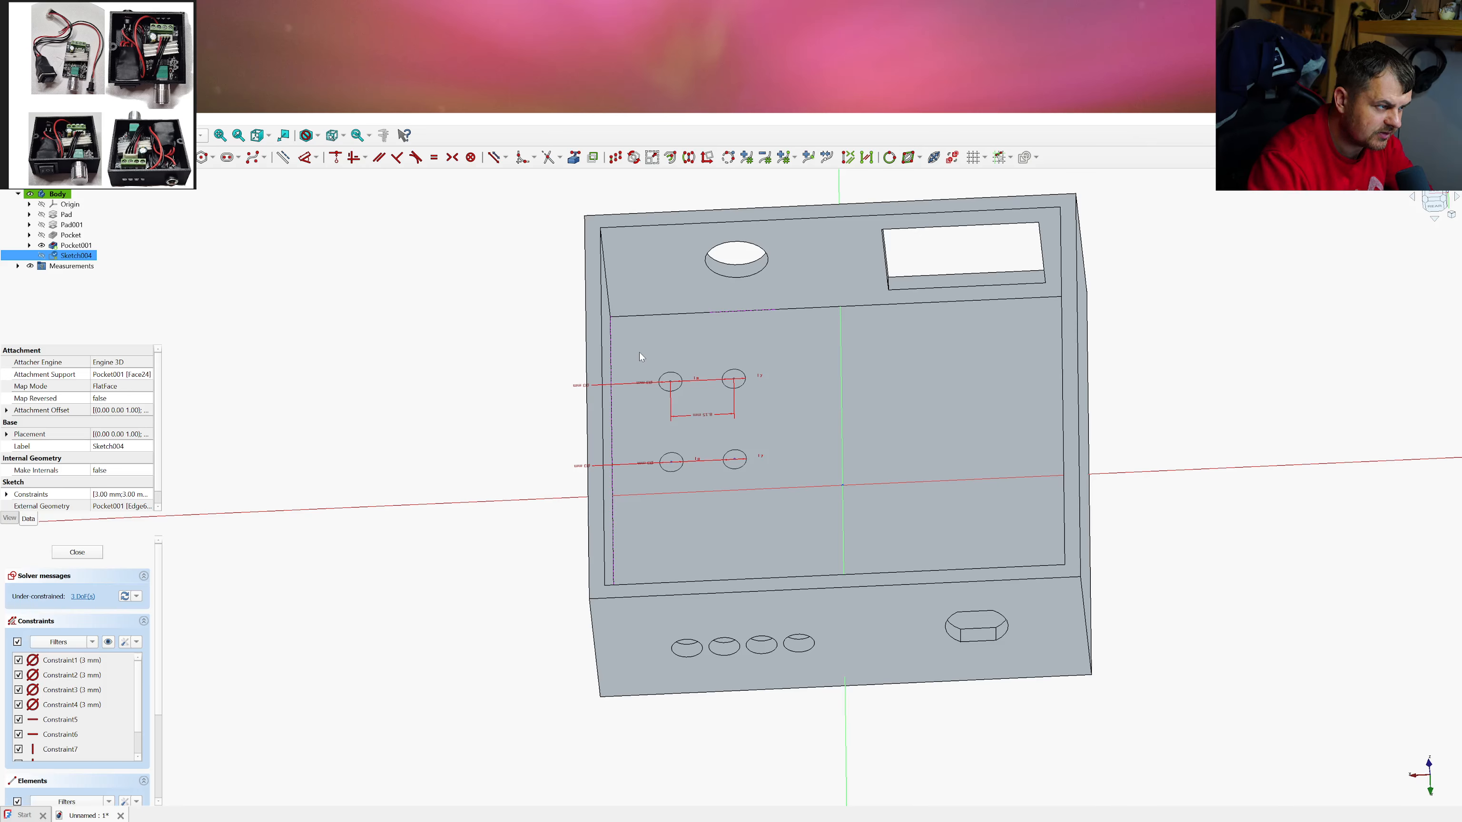
text(26)
key(Return)
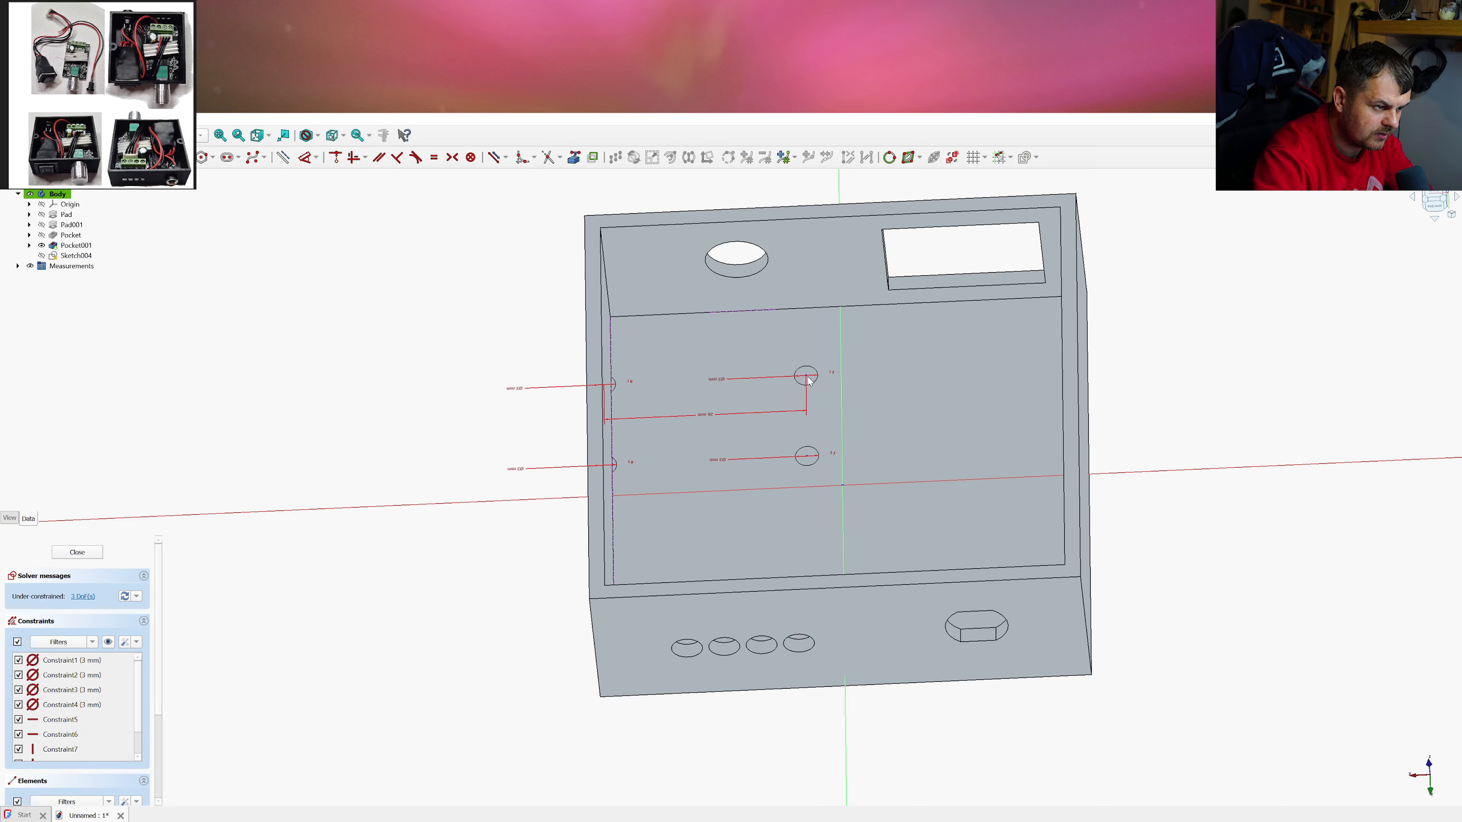
Constrain the vertical distance between the upper and lower circle centres of the pair nearer the sketch's vertical axis to 44 mm
drag(808, 381, 831, 355)
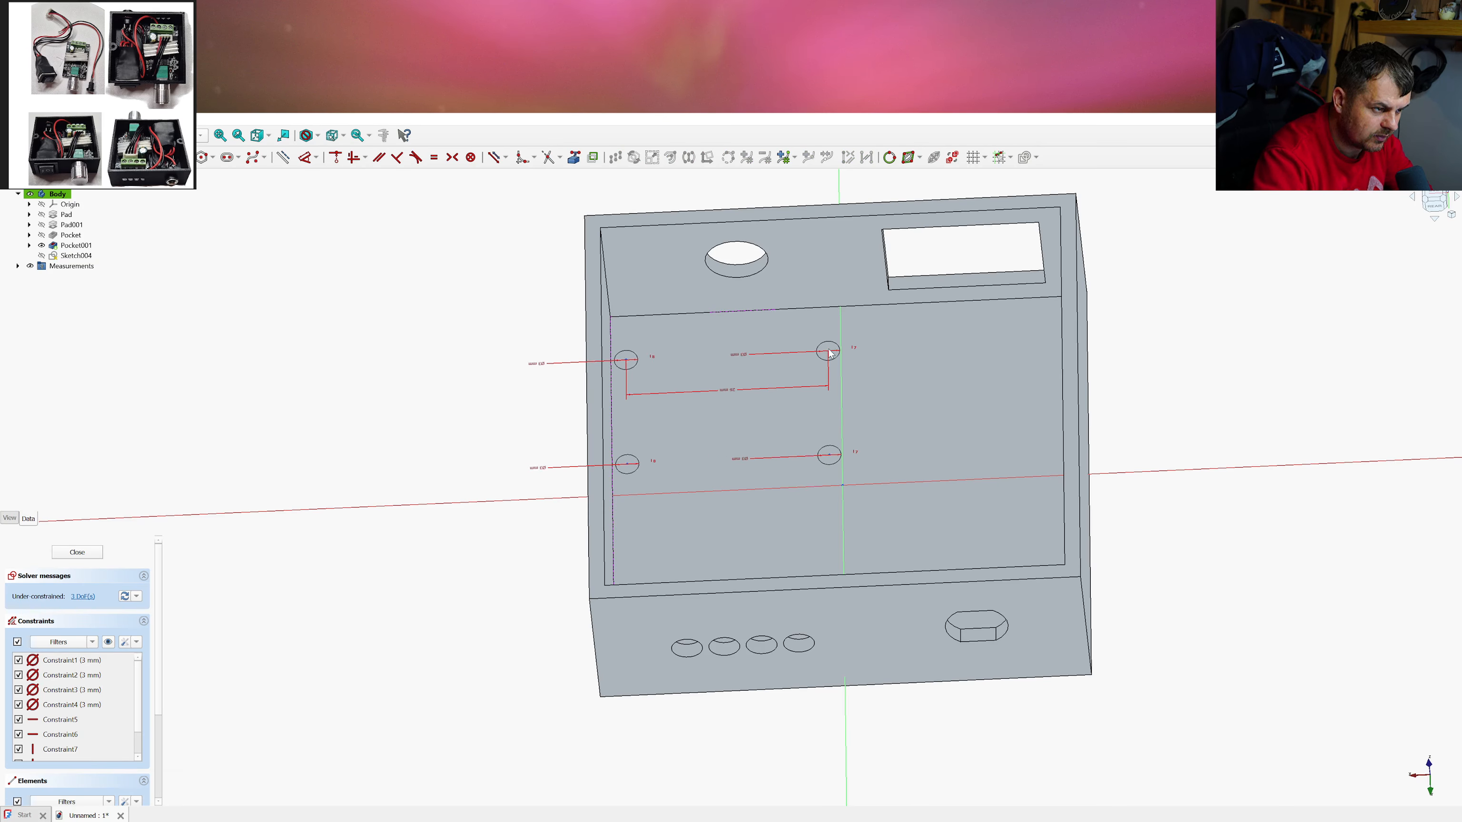
click(827, 350)
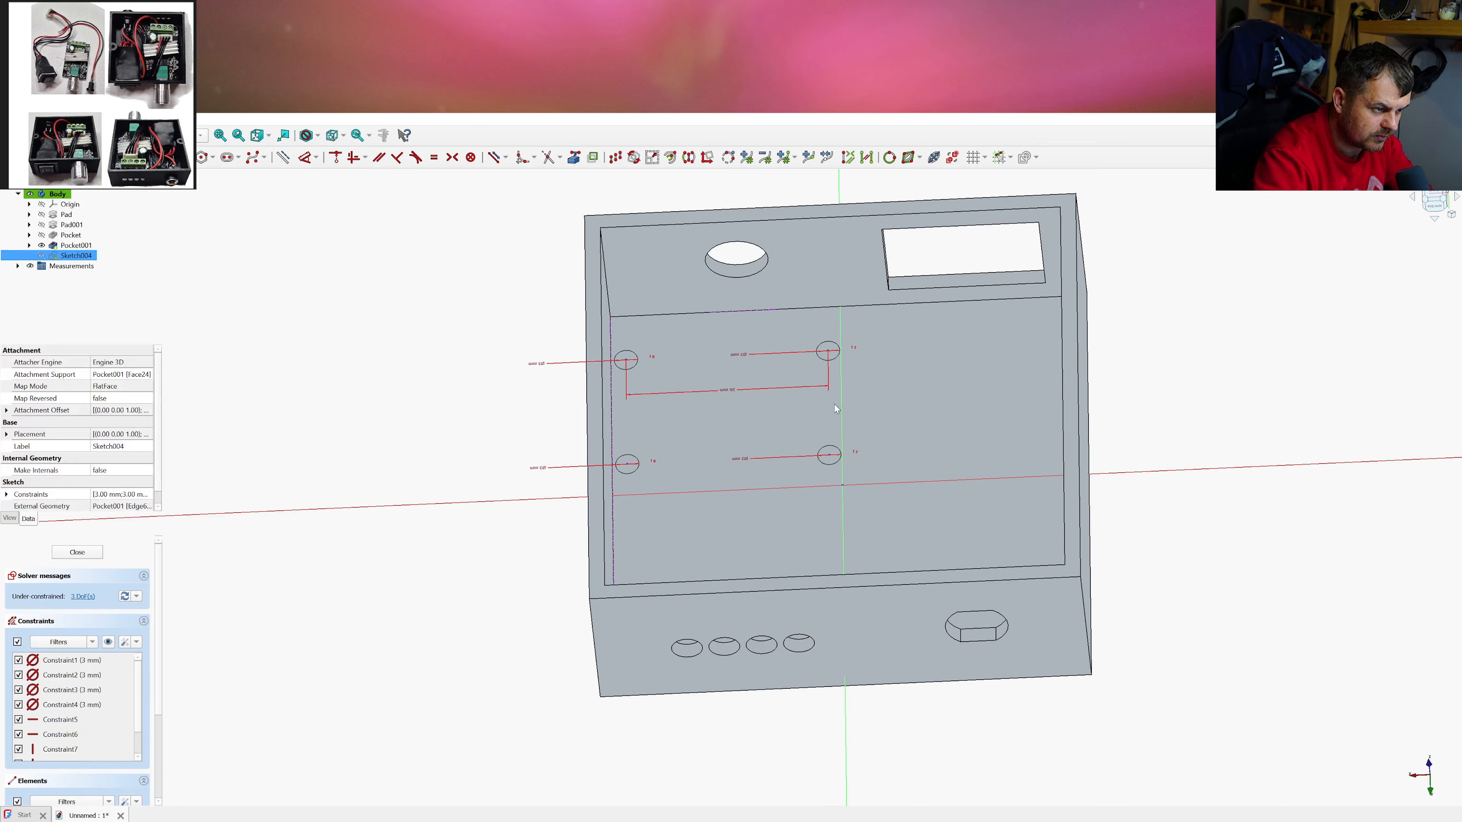
click(829, 455)
text(i)
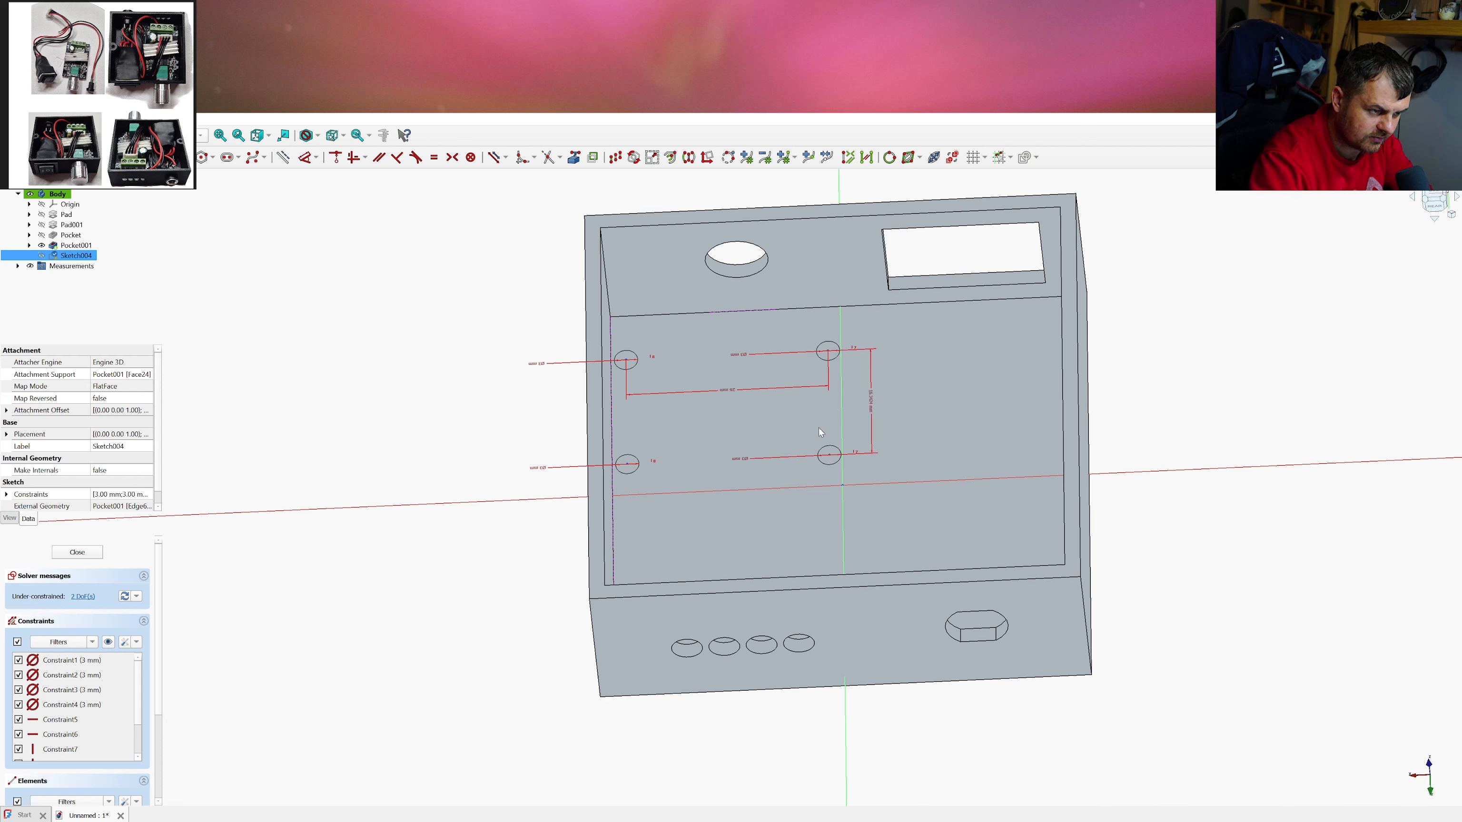
text(44)
key(Return)
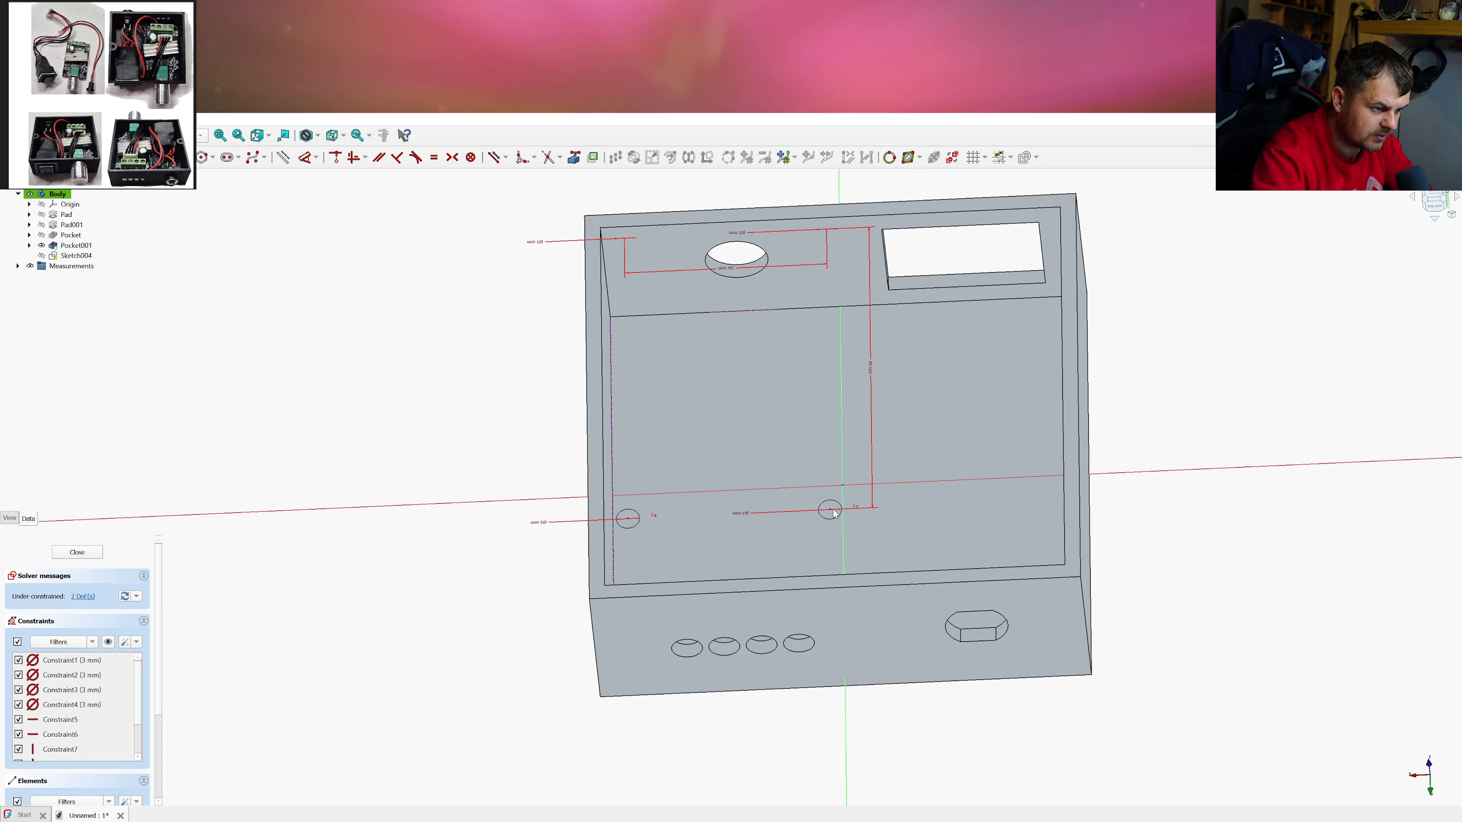
Reposition the four-circle pattern within the floor outline, just inside the wall with the round cutout, as seen from above
mouse_move(830, 513)
mouse_down()
mouse_move(863, 620)
mouse_move(867, 602)
mouse_up()
middle_drag(877, 541, 874, 616)
click(1433, 198)
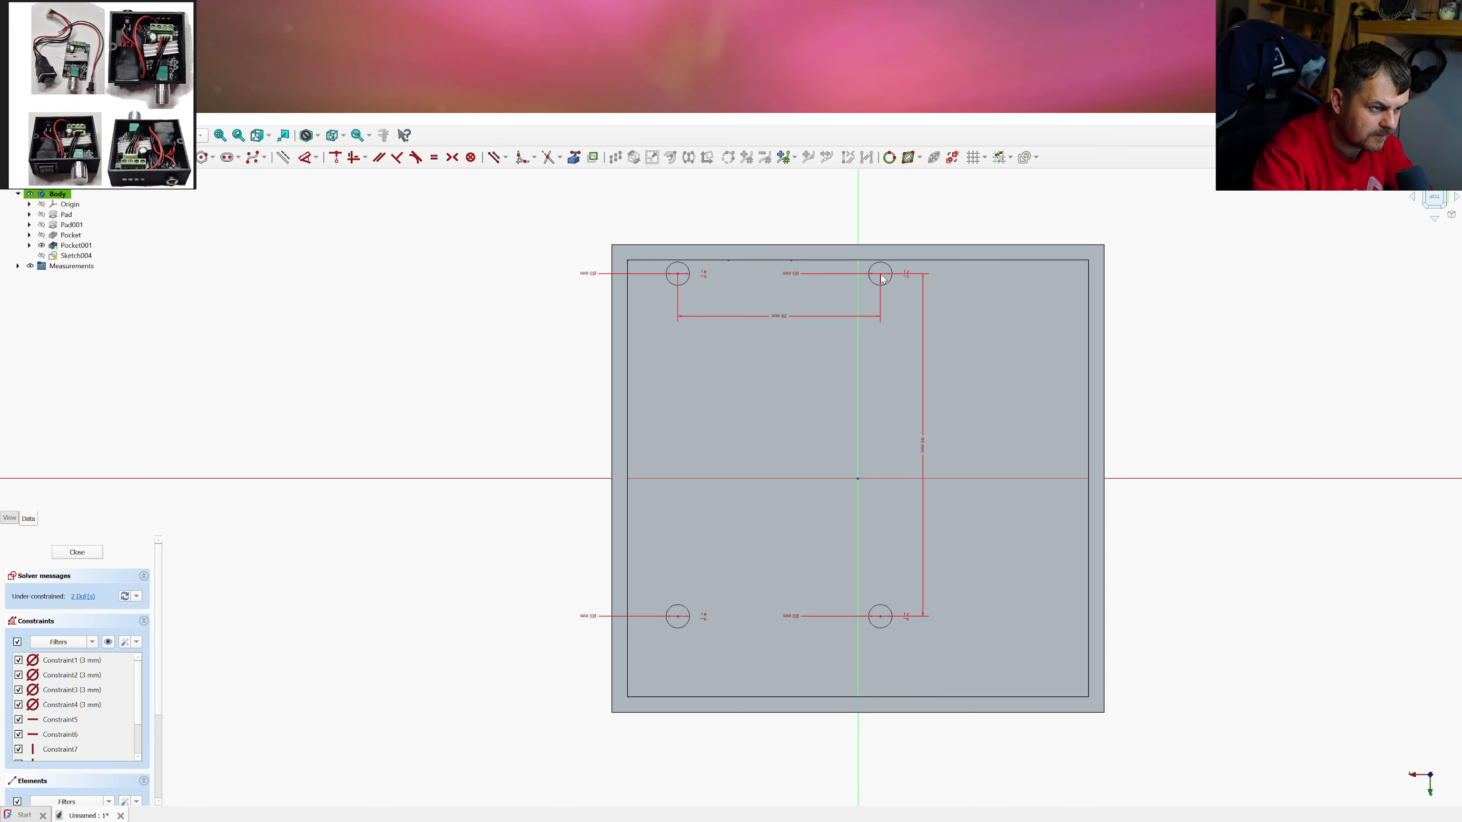
drag(882, 278, 876, 292)
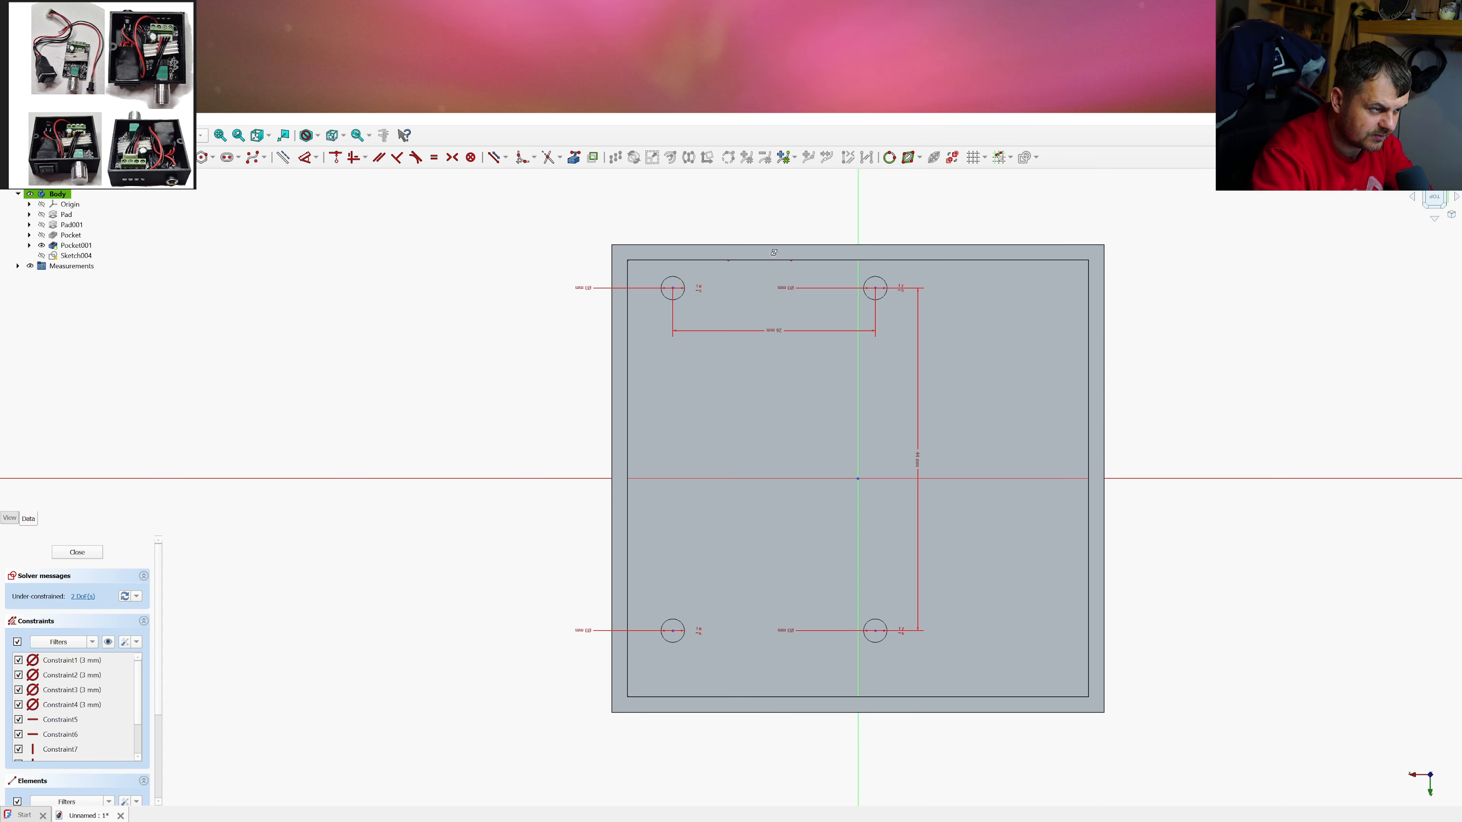
middle_drag(773, 252, 766, 258)
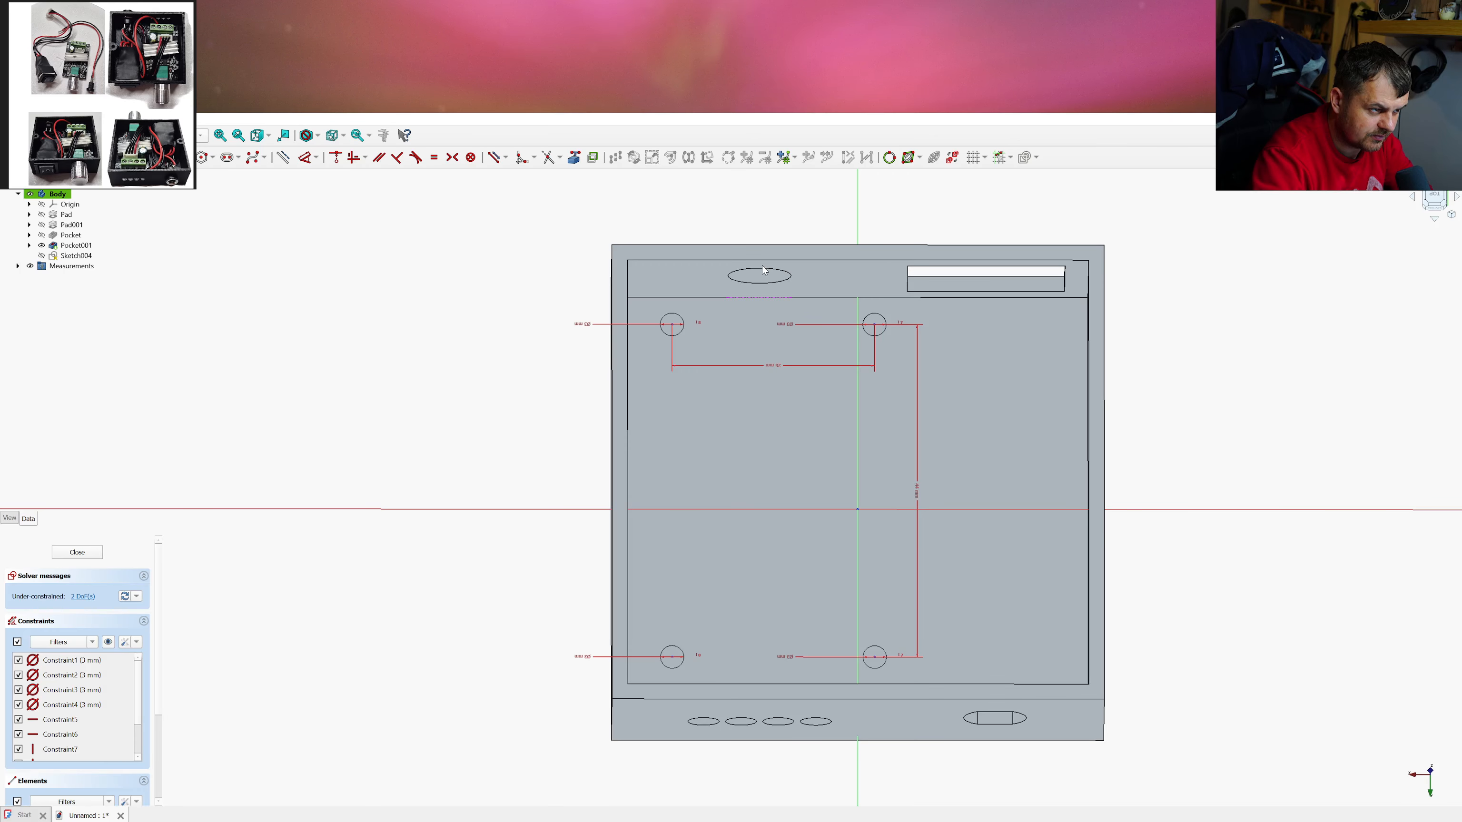
click(1434, 198)
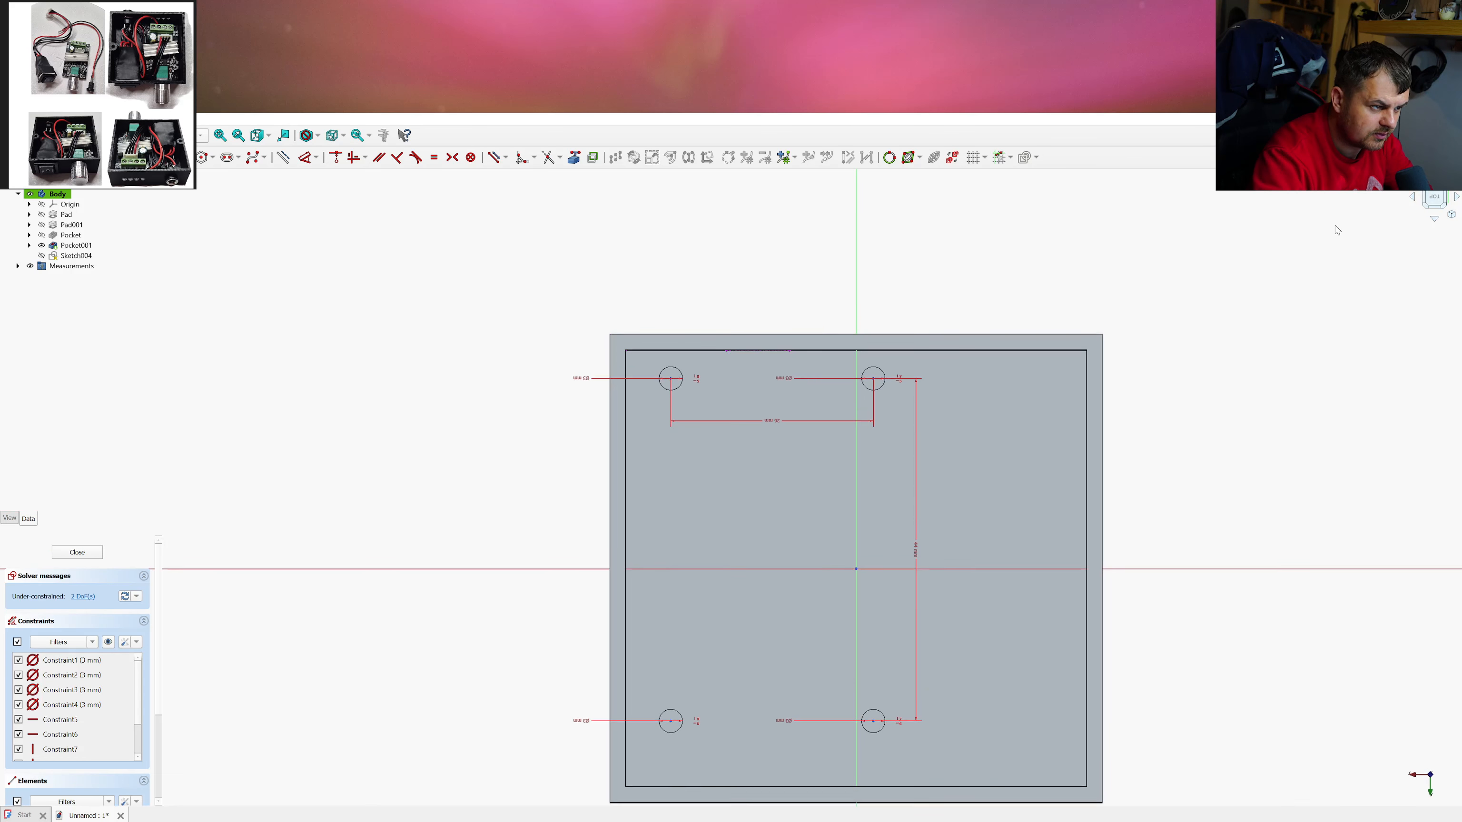
scroll(684, 459, down, 3)
scroll(701, 469, up, 3)
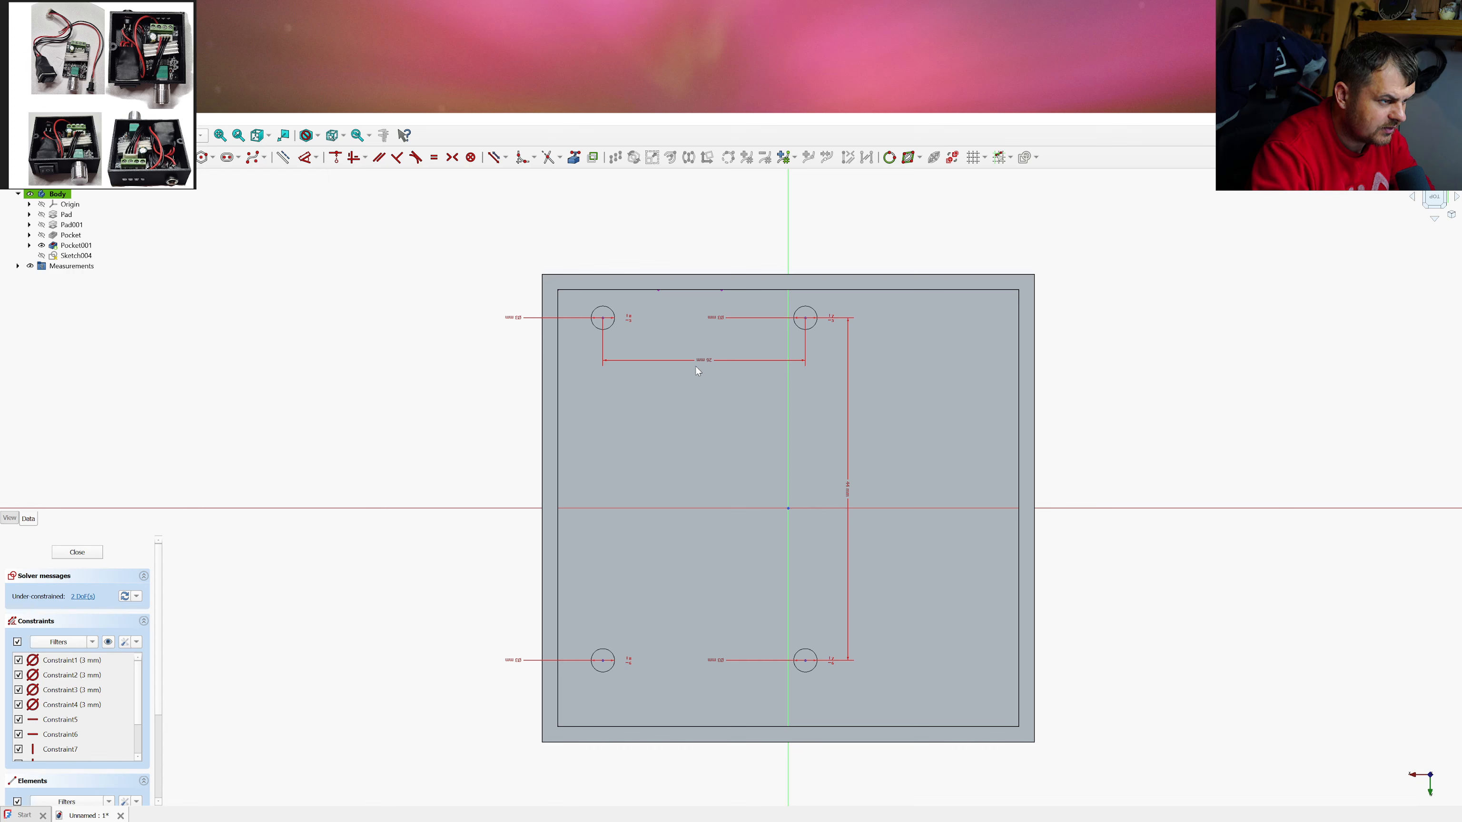
Add a horizontal reference dimension to the round cutout's projected edge and place it outside the wall, moving the 26 mm dimension clear
drag(703, 362, 705, 370)
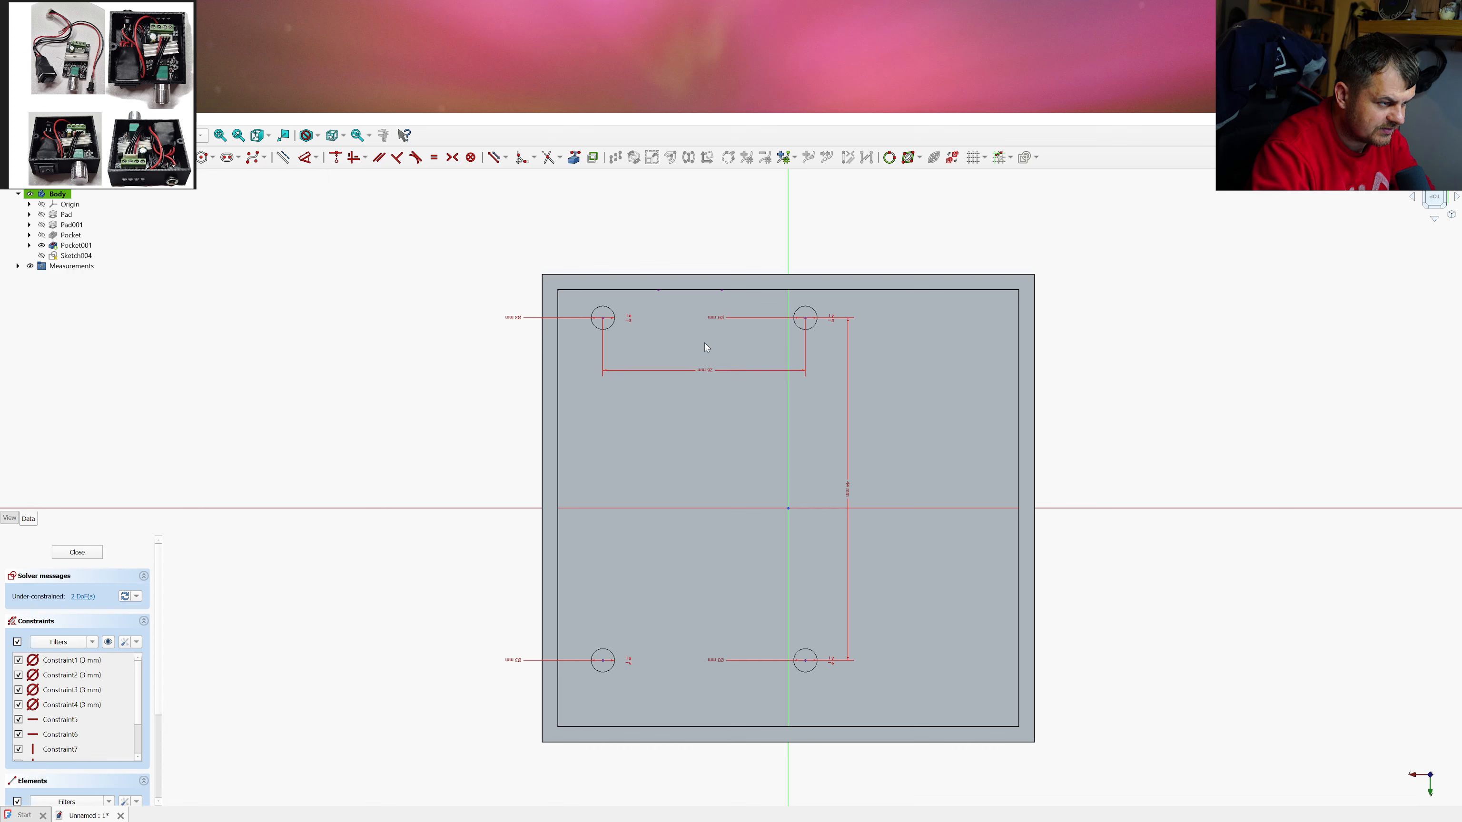
click(704, 290)
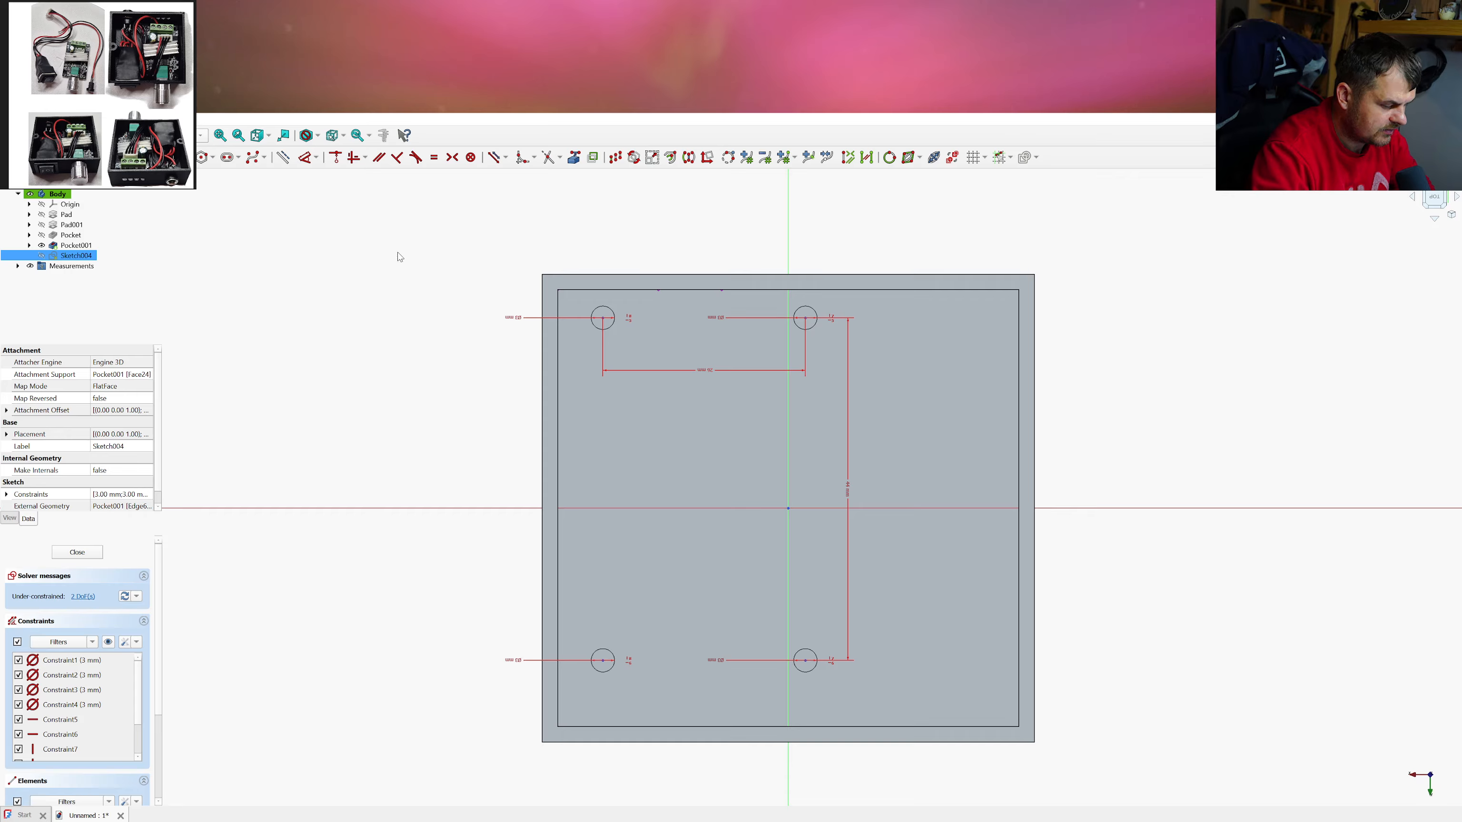
key(l)
drag(676, 331, 703, 264)
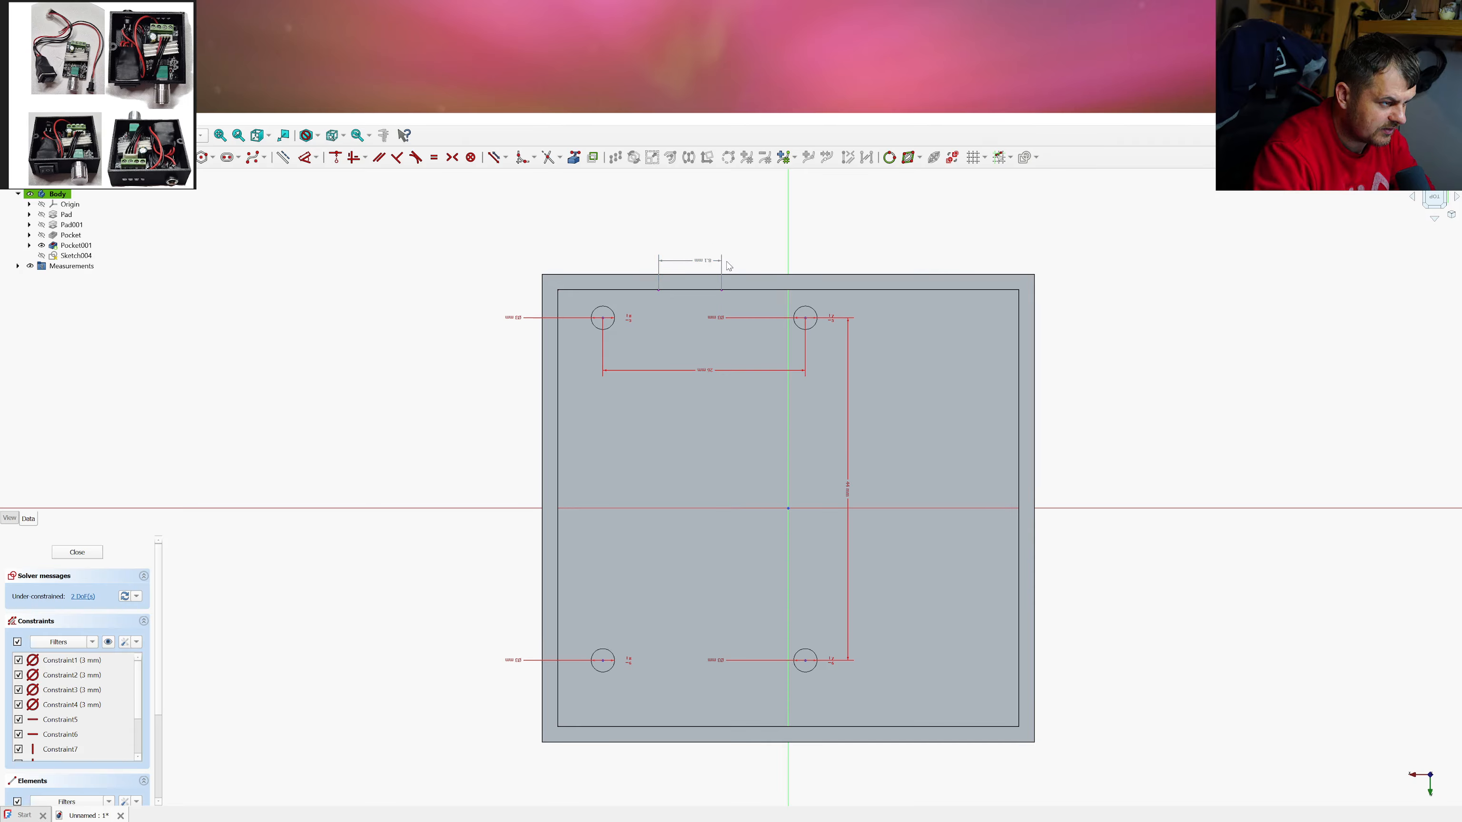
Constrain the horizontal distance from the projected cutout edge's end to the nearest upper circle centre to 8.95 mm
click(722, 289)
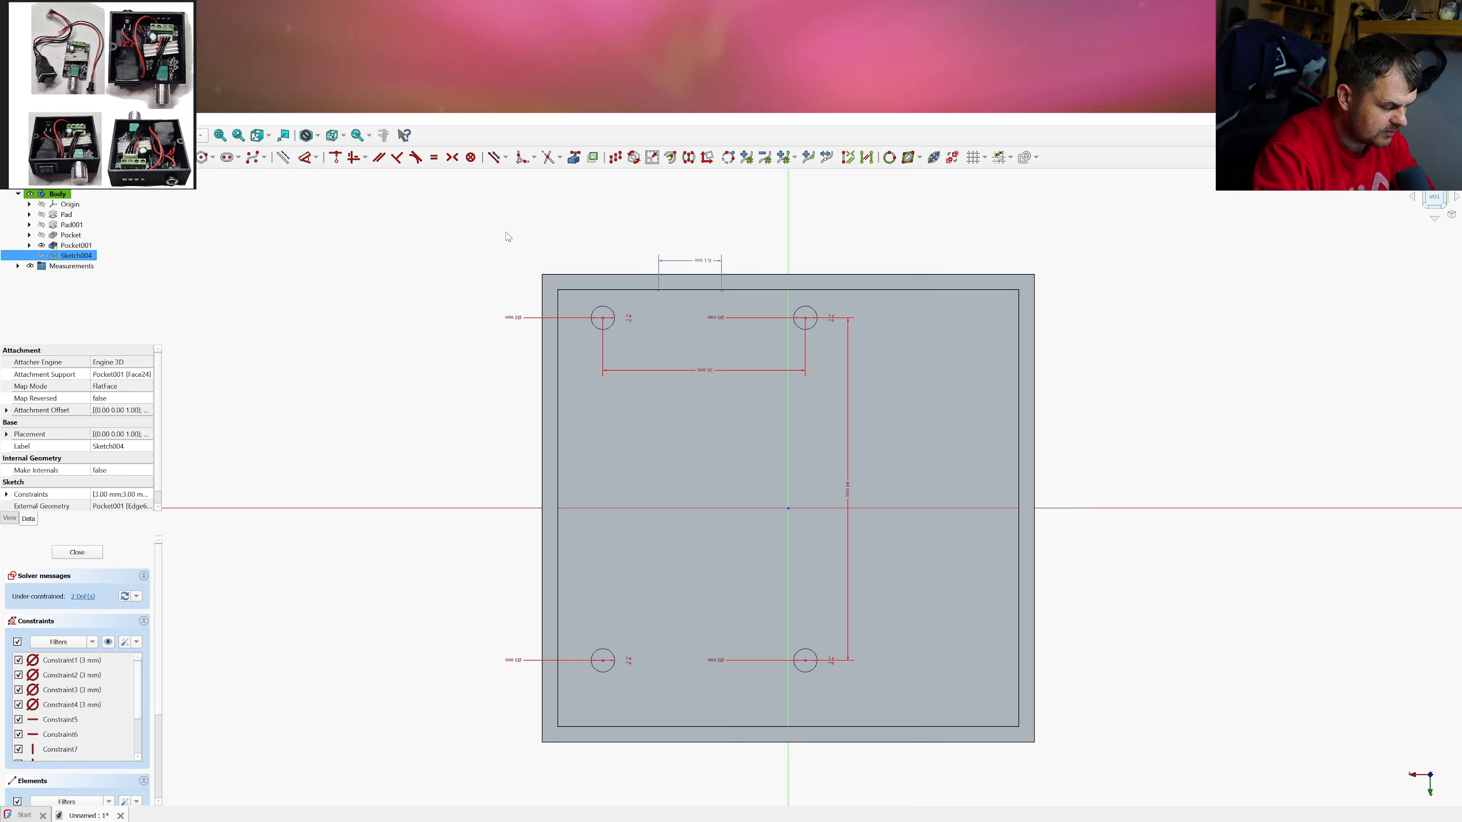
key(l)
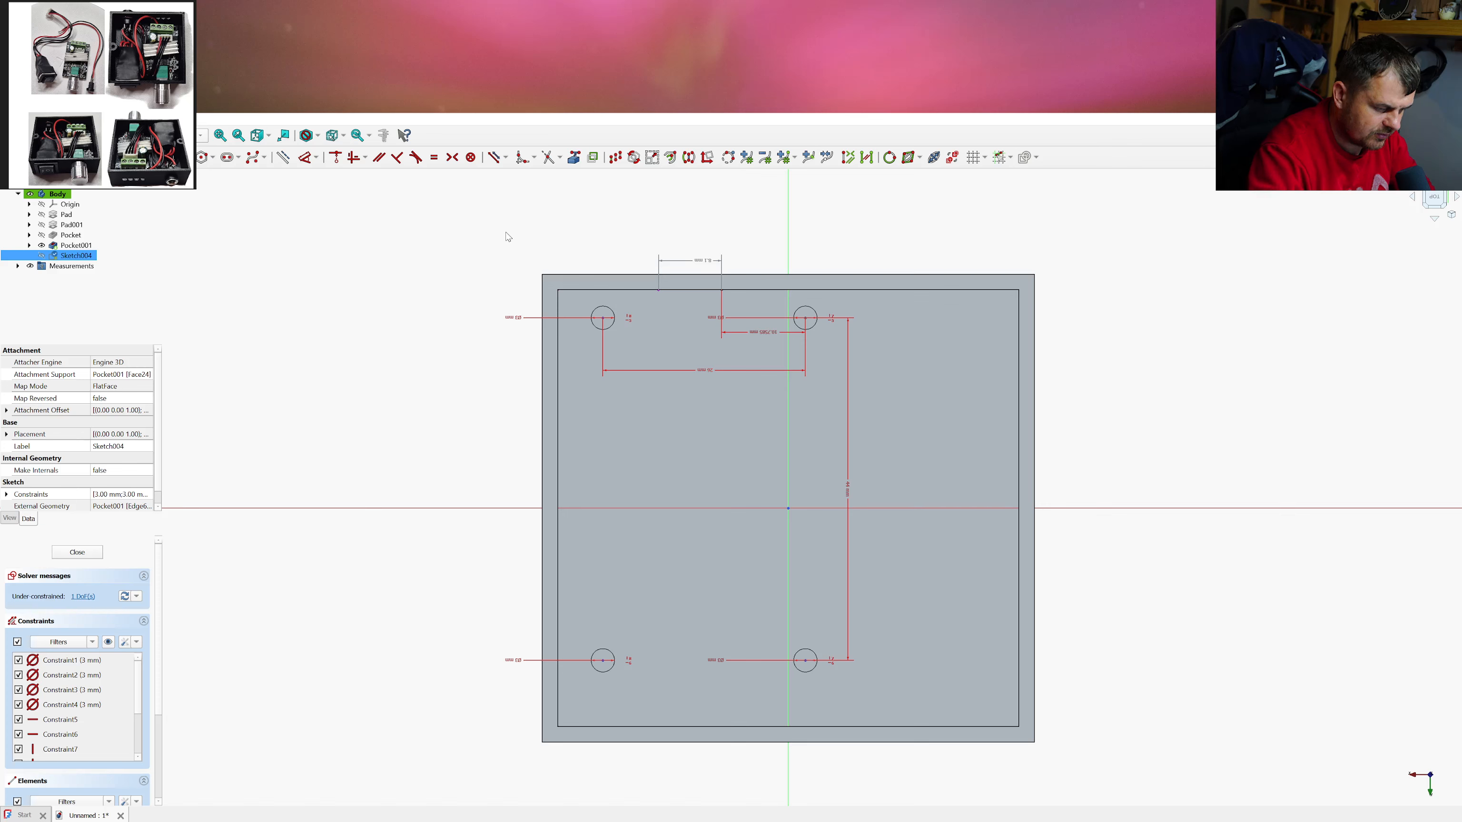
text(8.95)
key(Return)
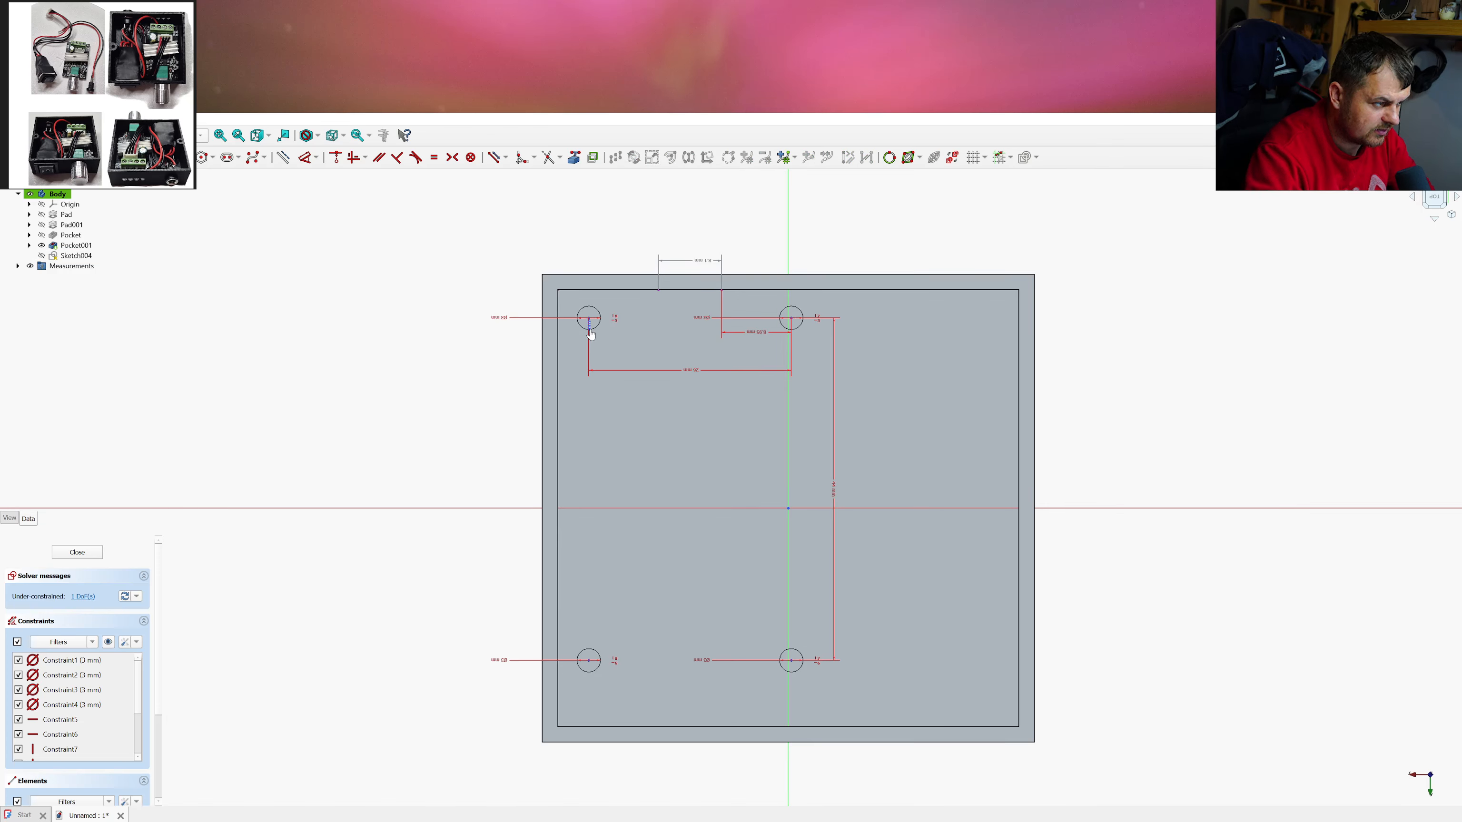
Constrain the vertical distance from the projected cutout edge's other end to the upper-left circle centre to 3.2 mm
drag(590, 323, 614, 324)
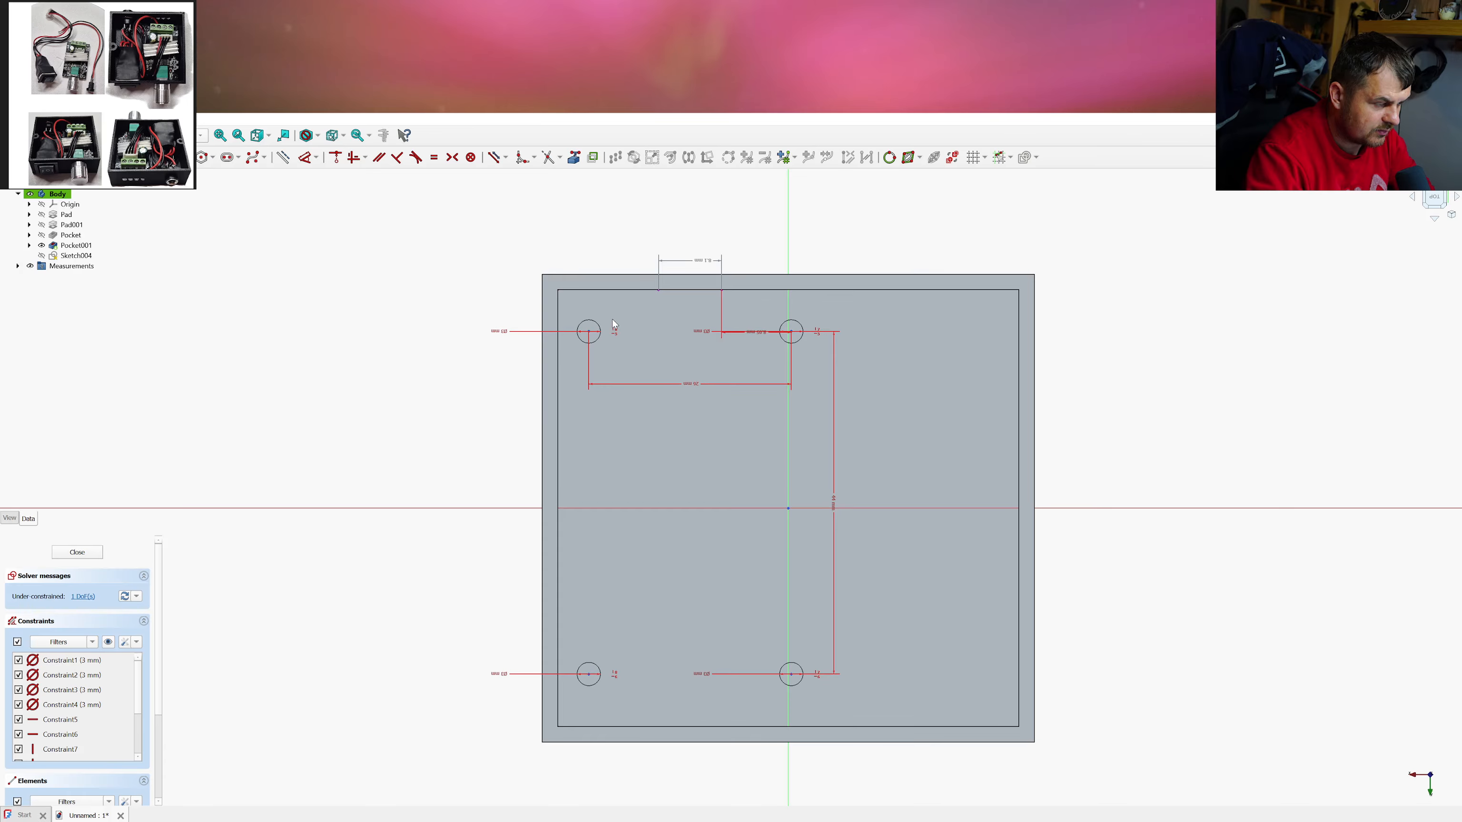
click(659, 293)
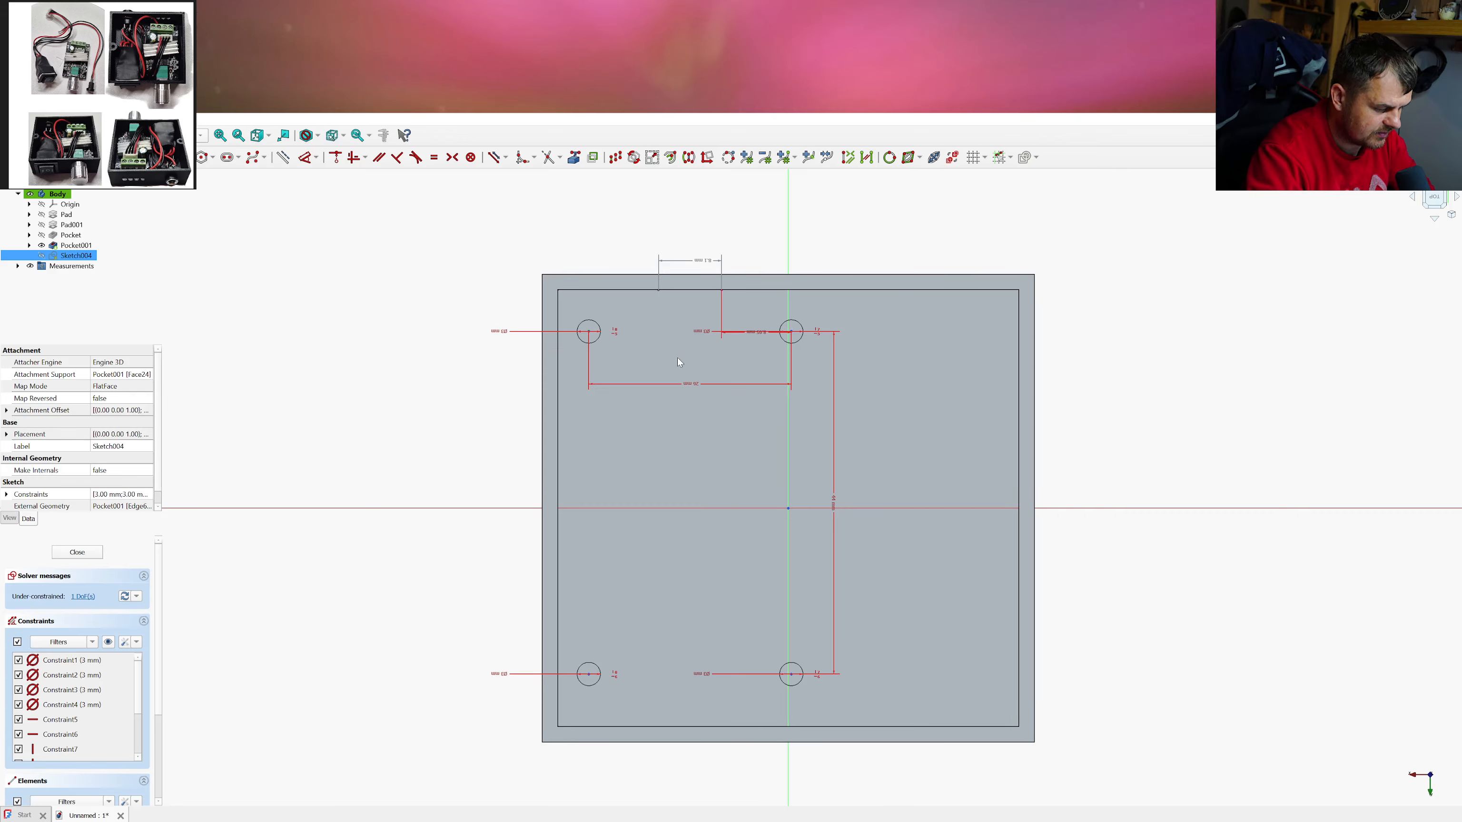
key(i)
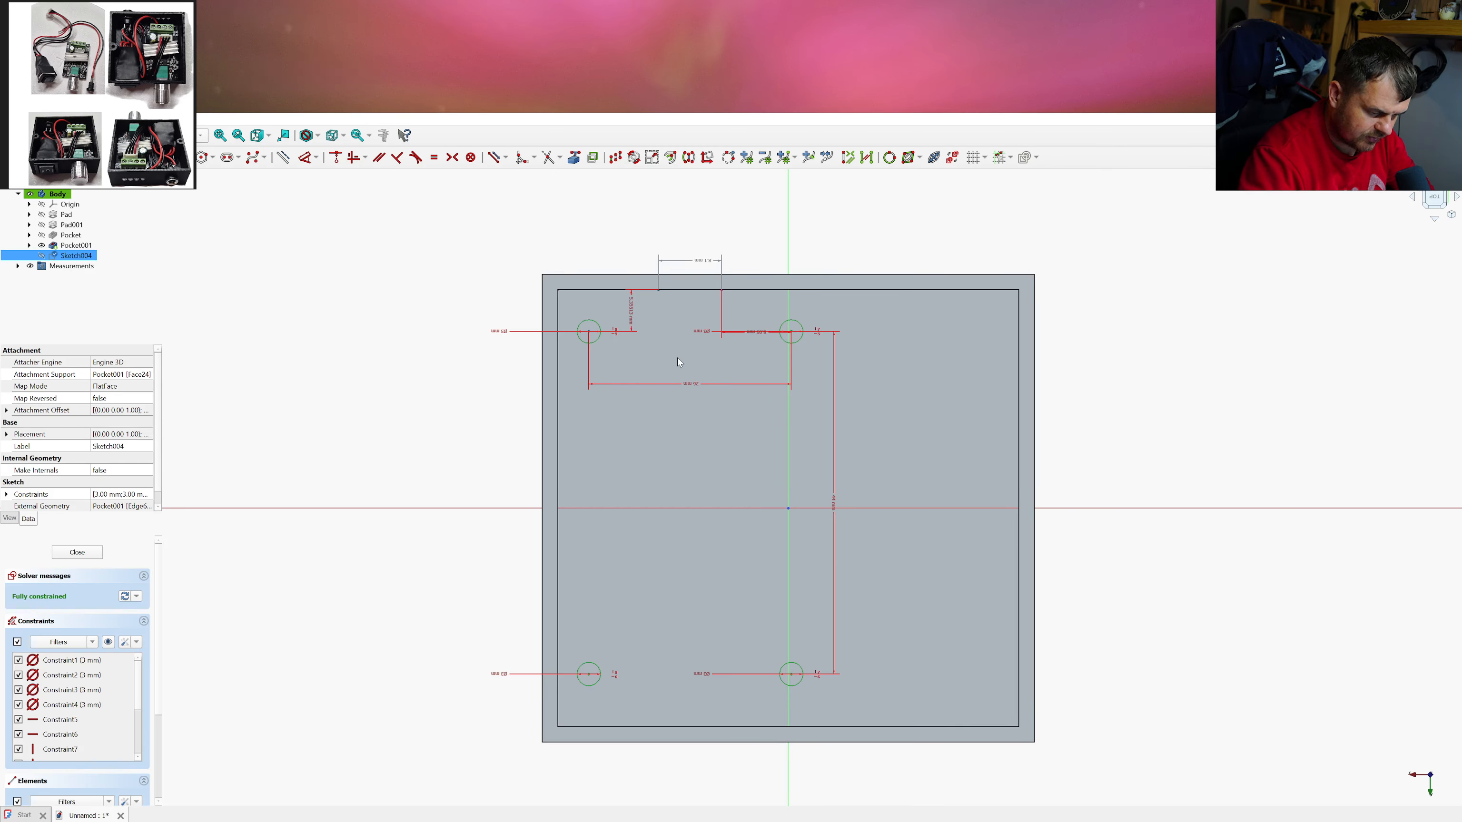
text(3.2)
key(Return)
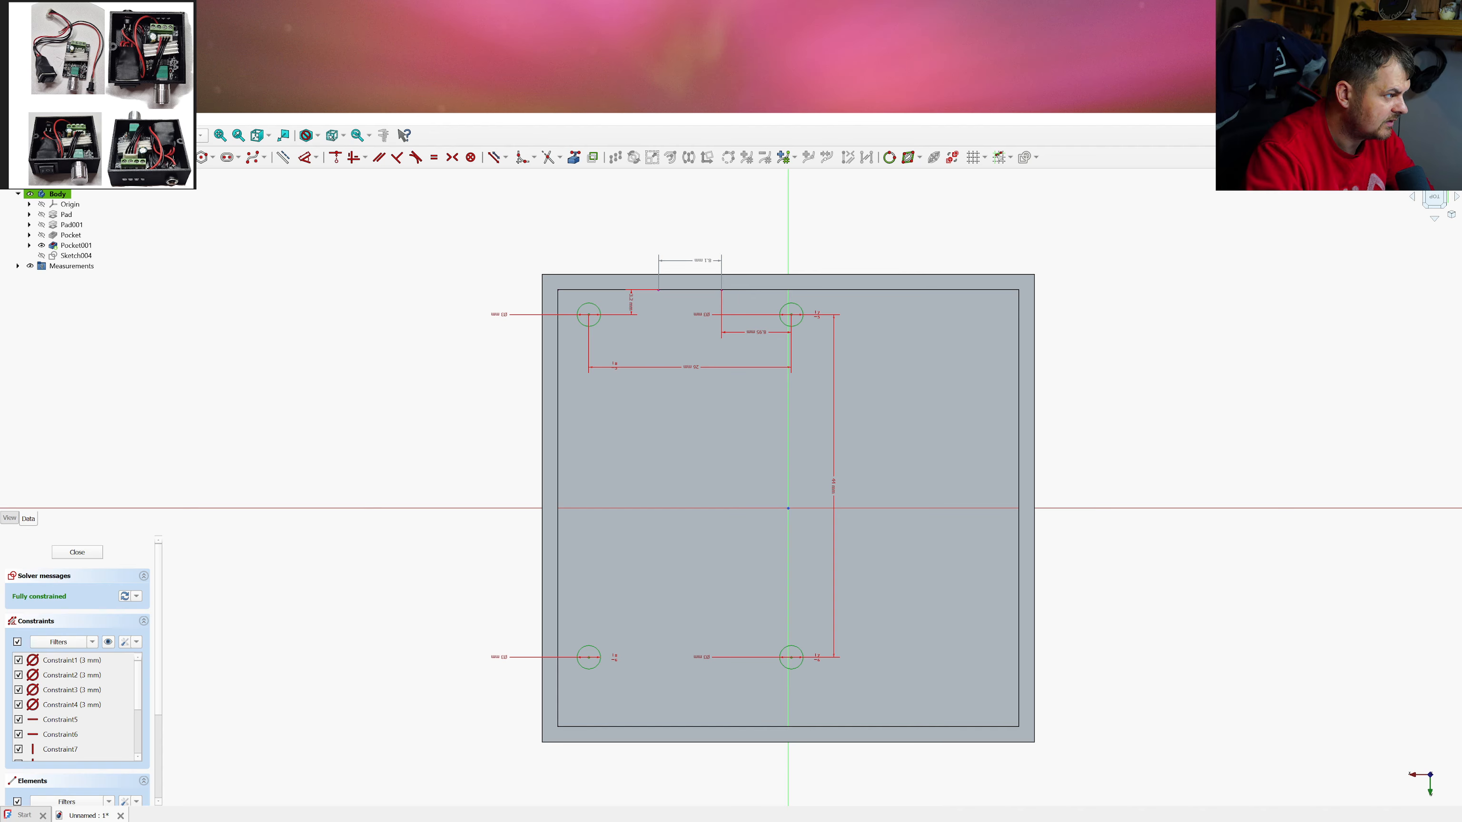
Draw a concentric 6 mm diameter circle around each of the two upper 3 mm circles
key(g)
key(c)
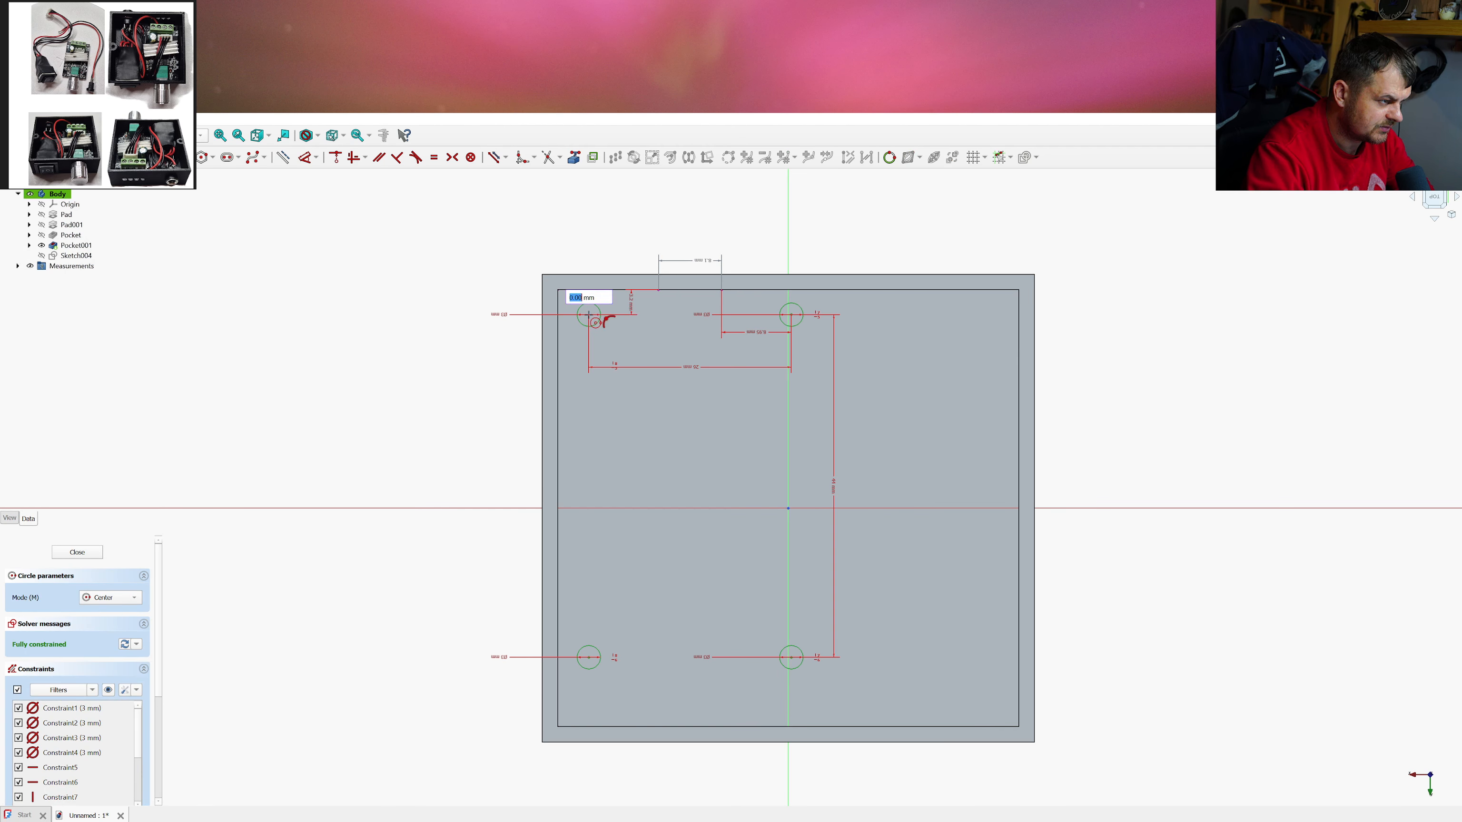
click(589, 315)
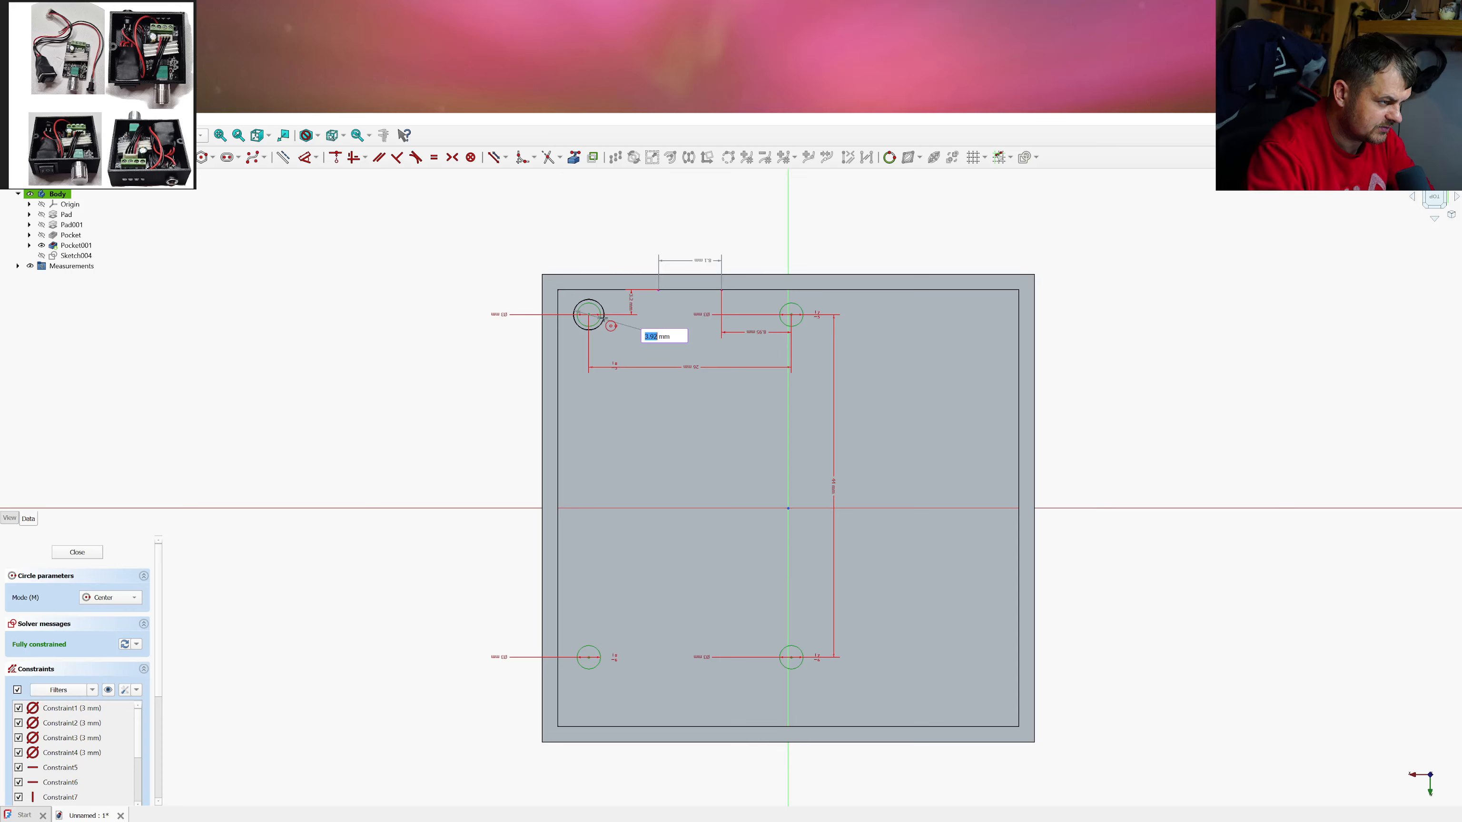
text(6)
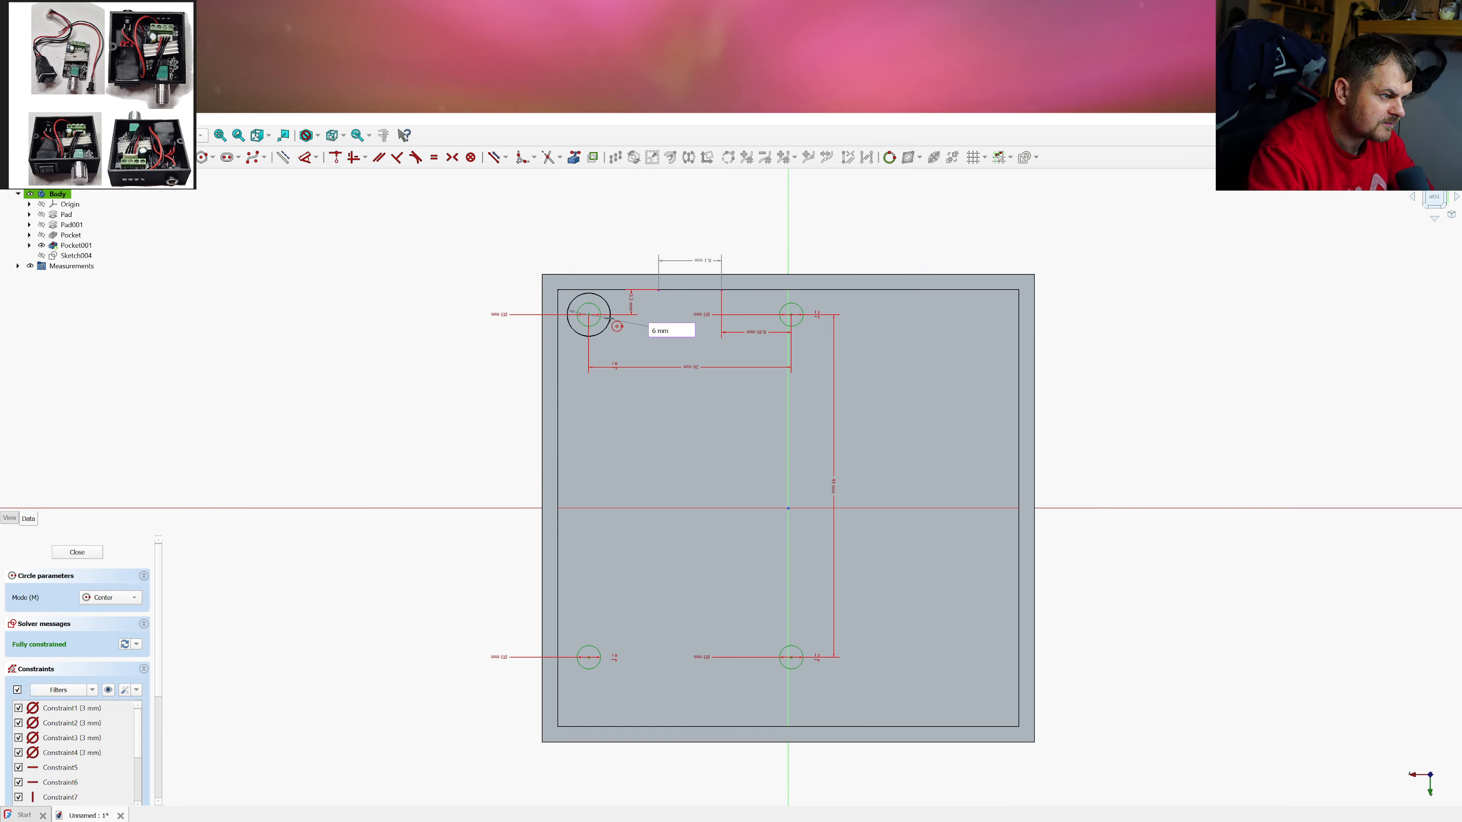
key(Return)
key(Escape)
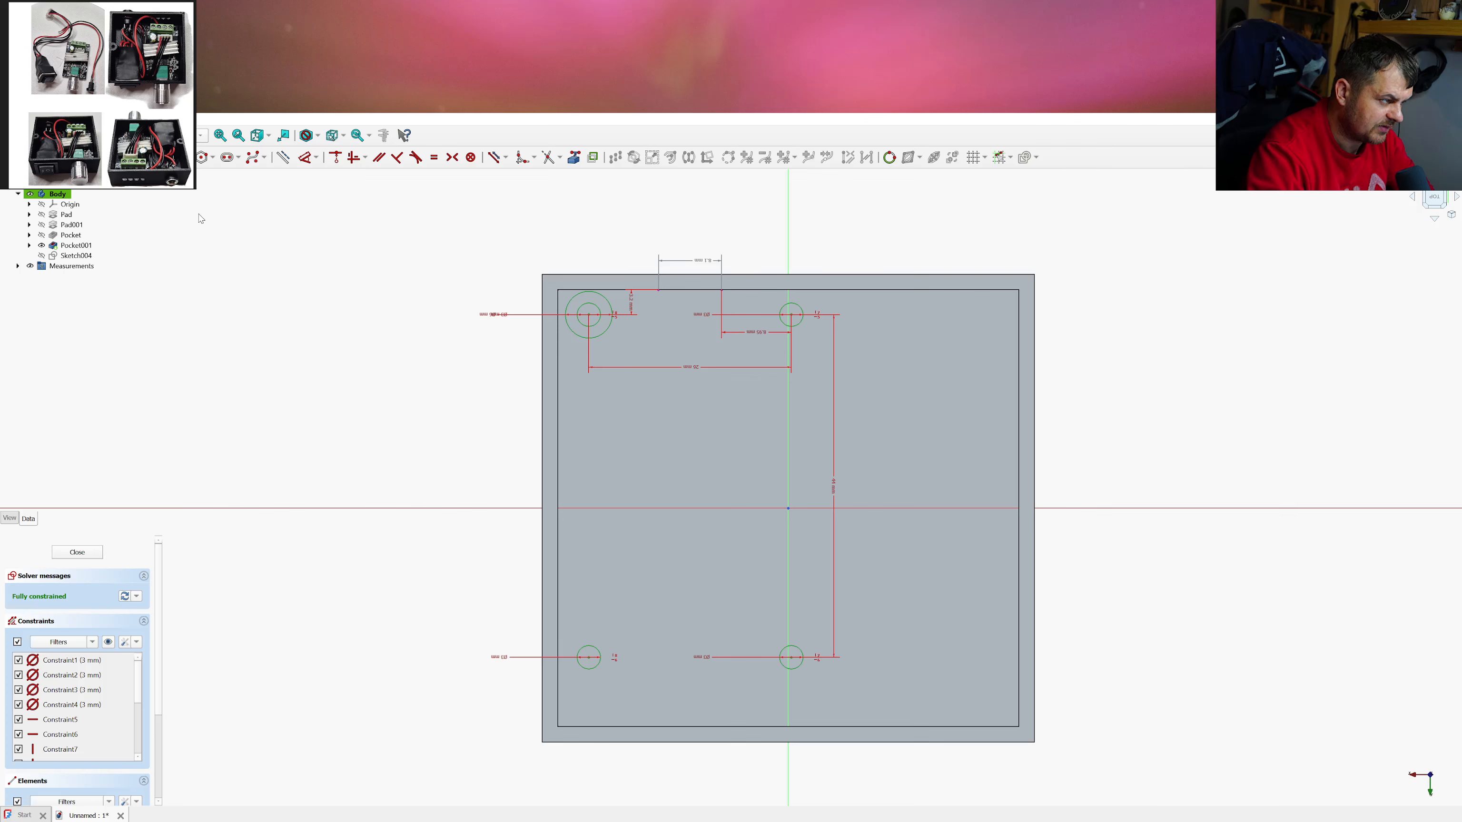
key(g)
key(c)
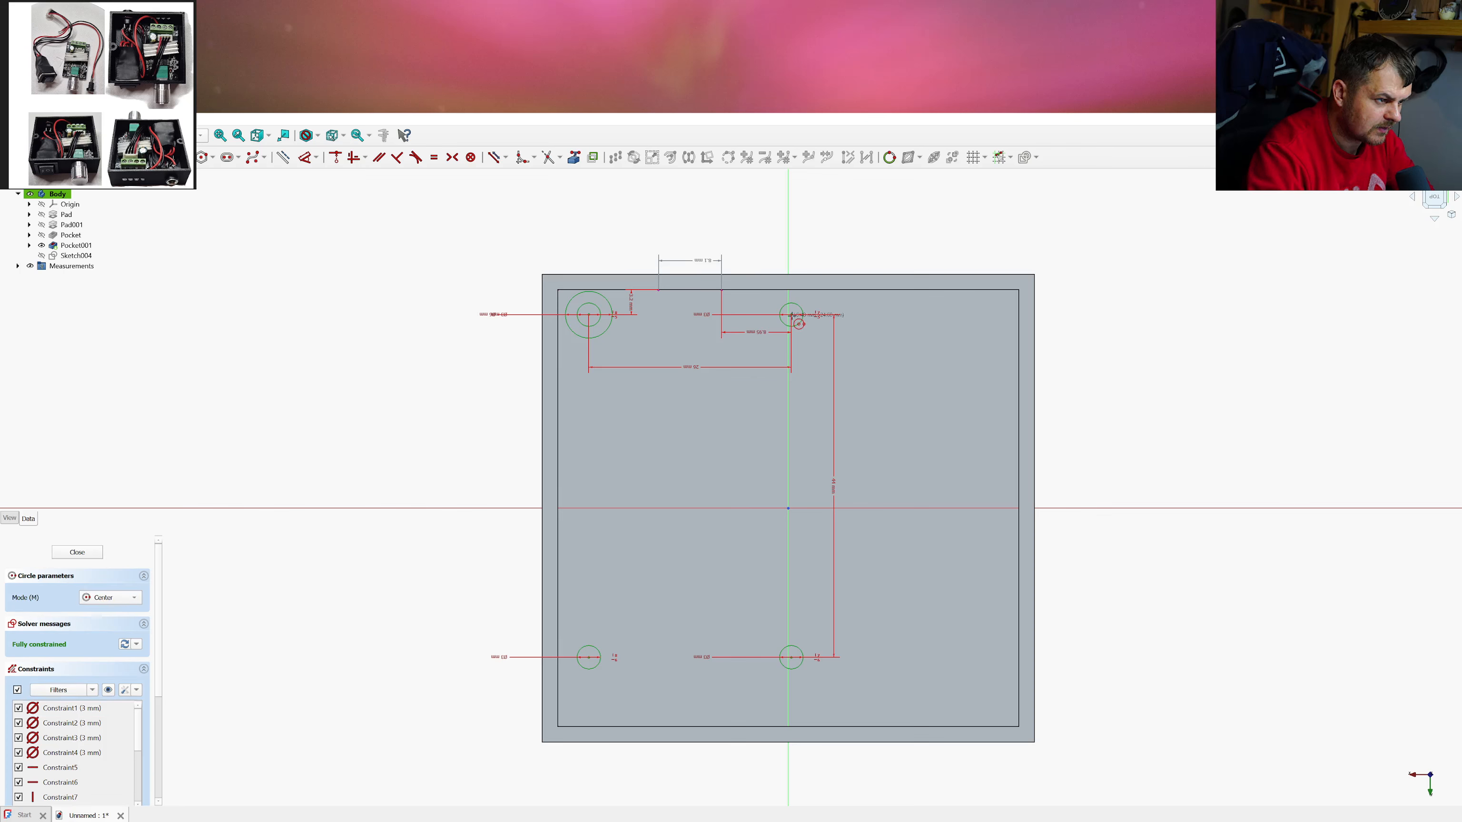
click(791, 315)
text(6)
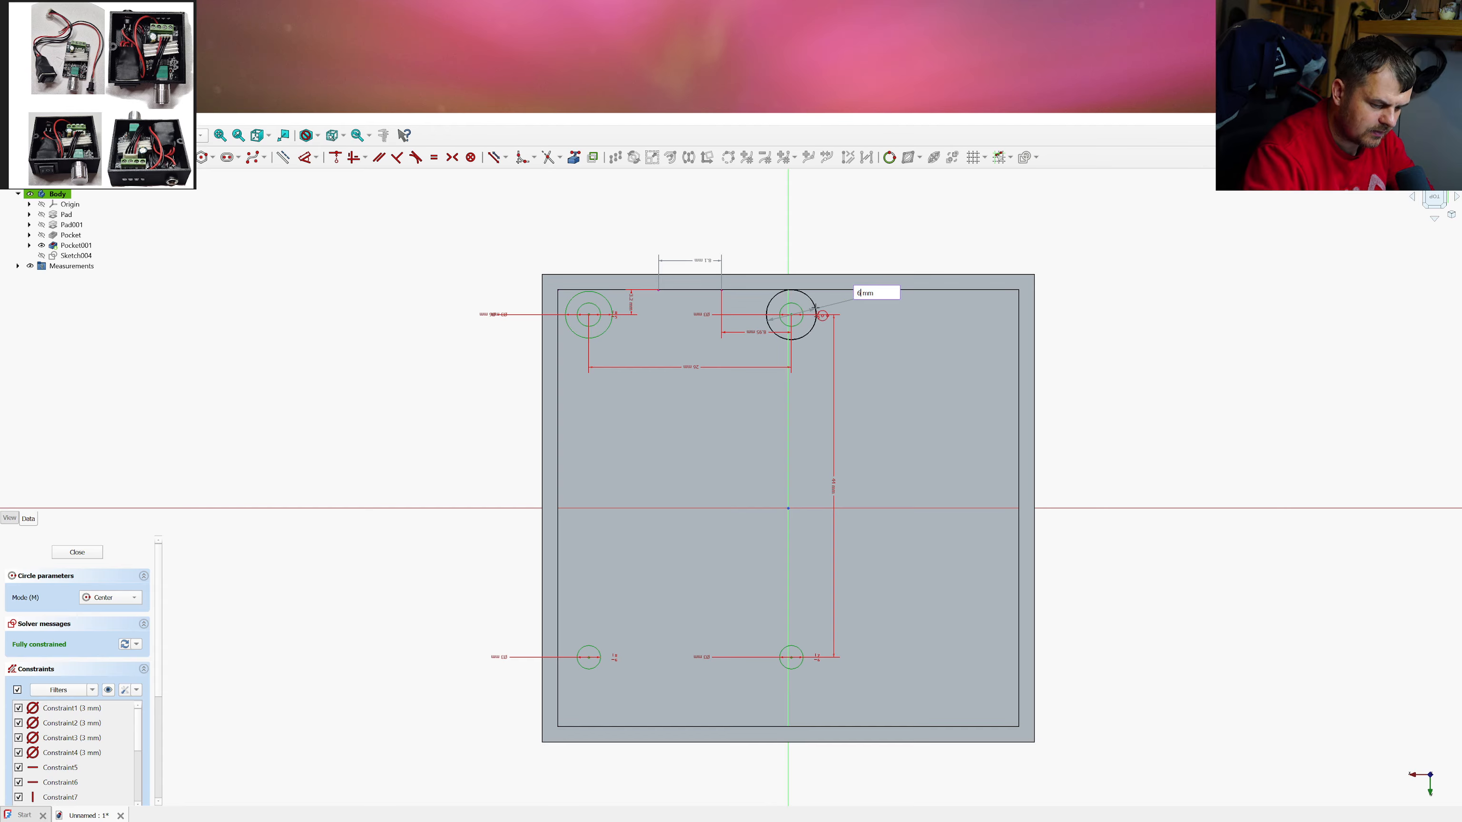
key(Return)
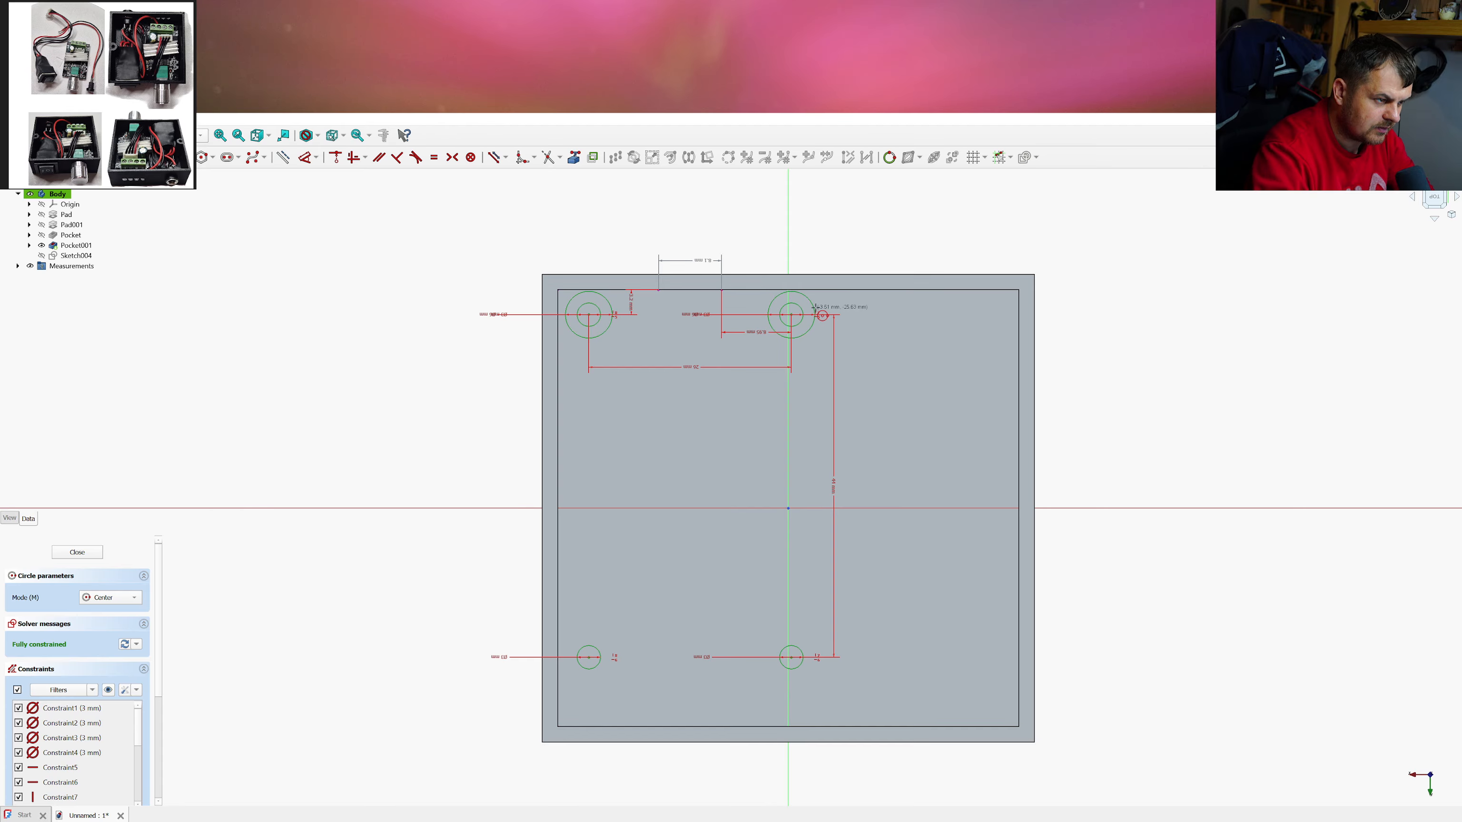
Draw a concentric 6 mm diameter circle around each of the two lower 3 mm circles
click(588, 657)
text(6)
key(Return)
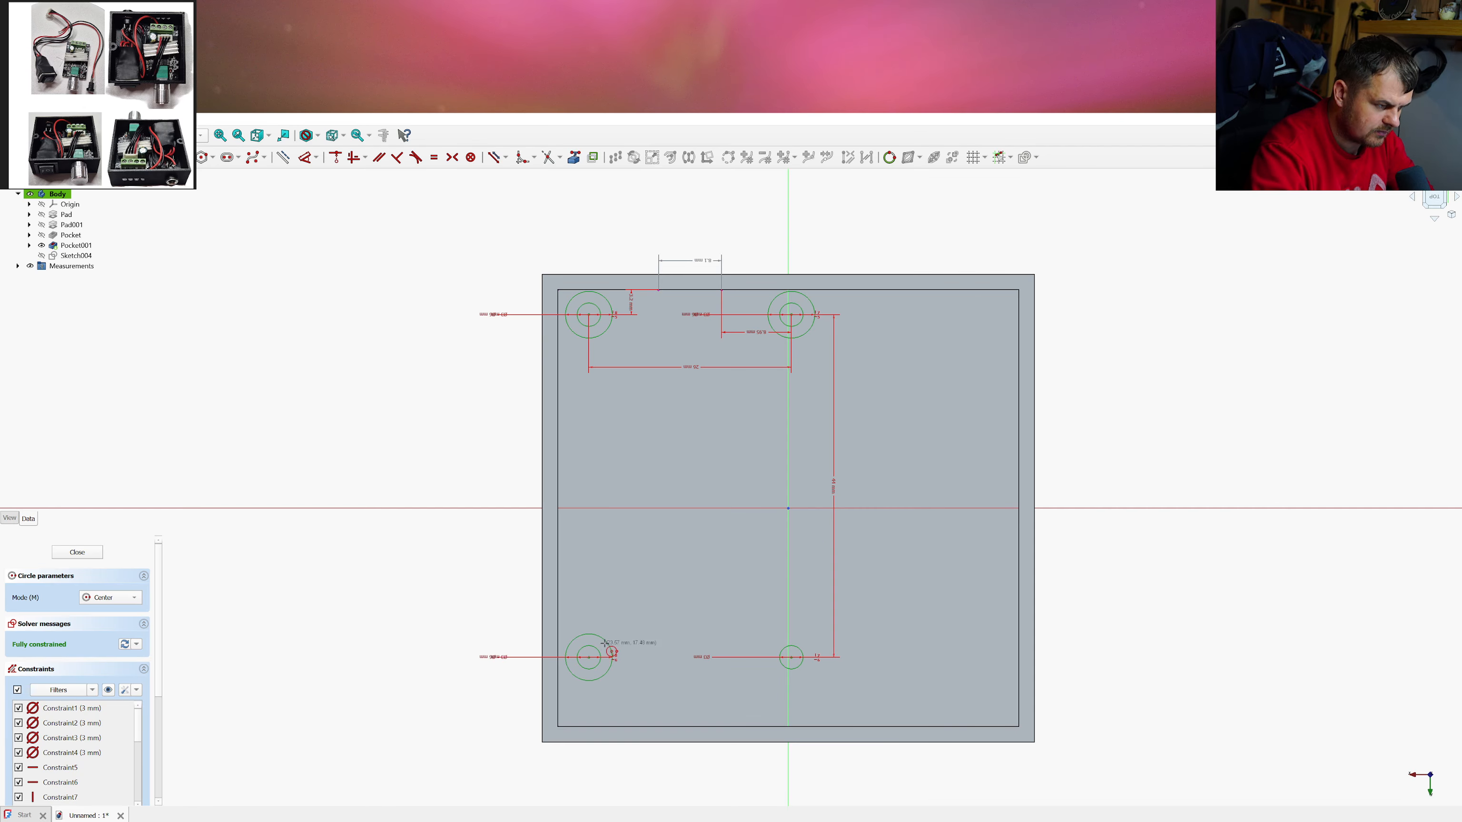
click(791, 657)
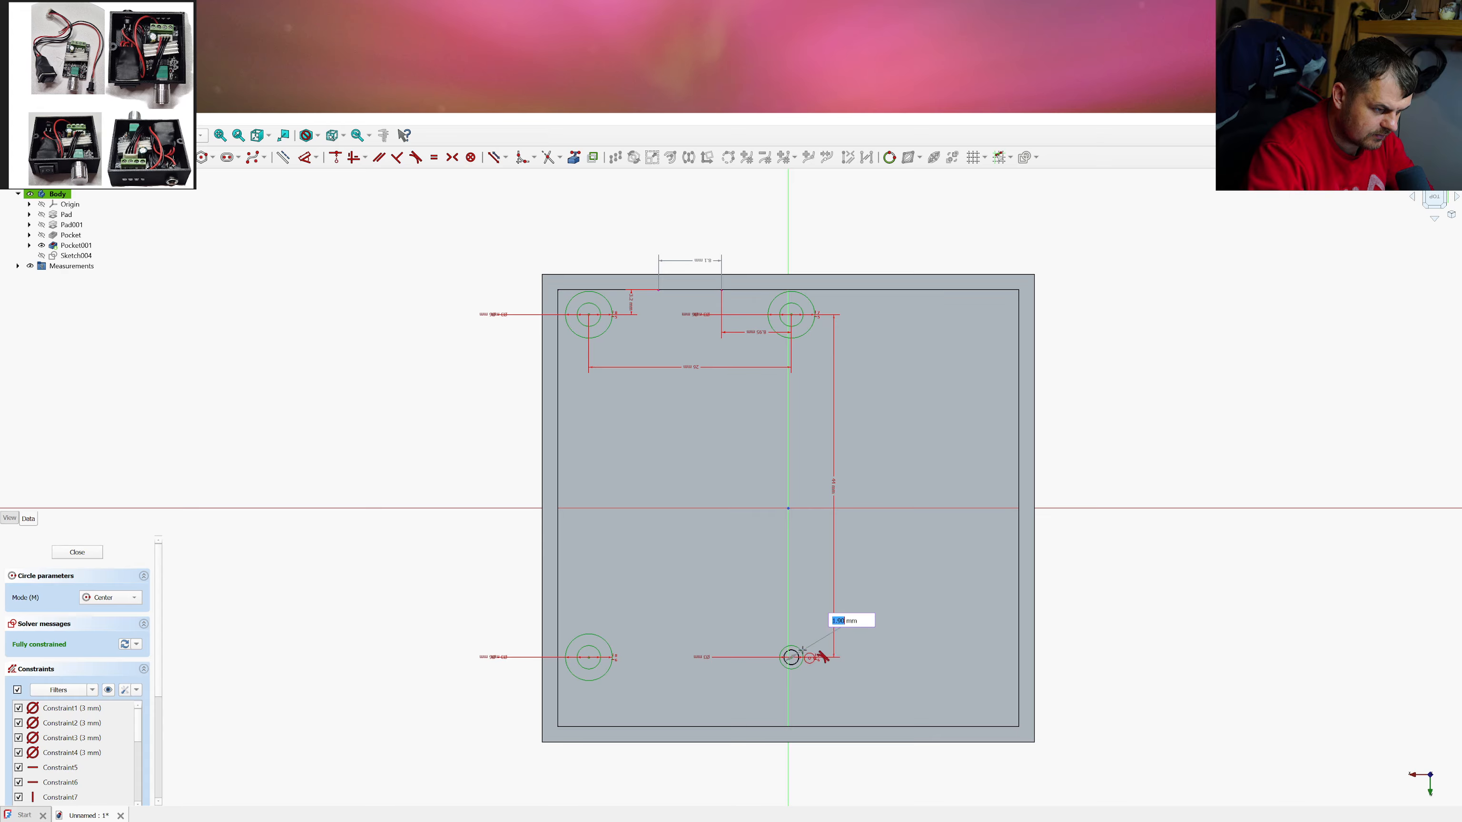
text(6)
key(Return)
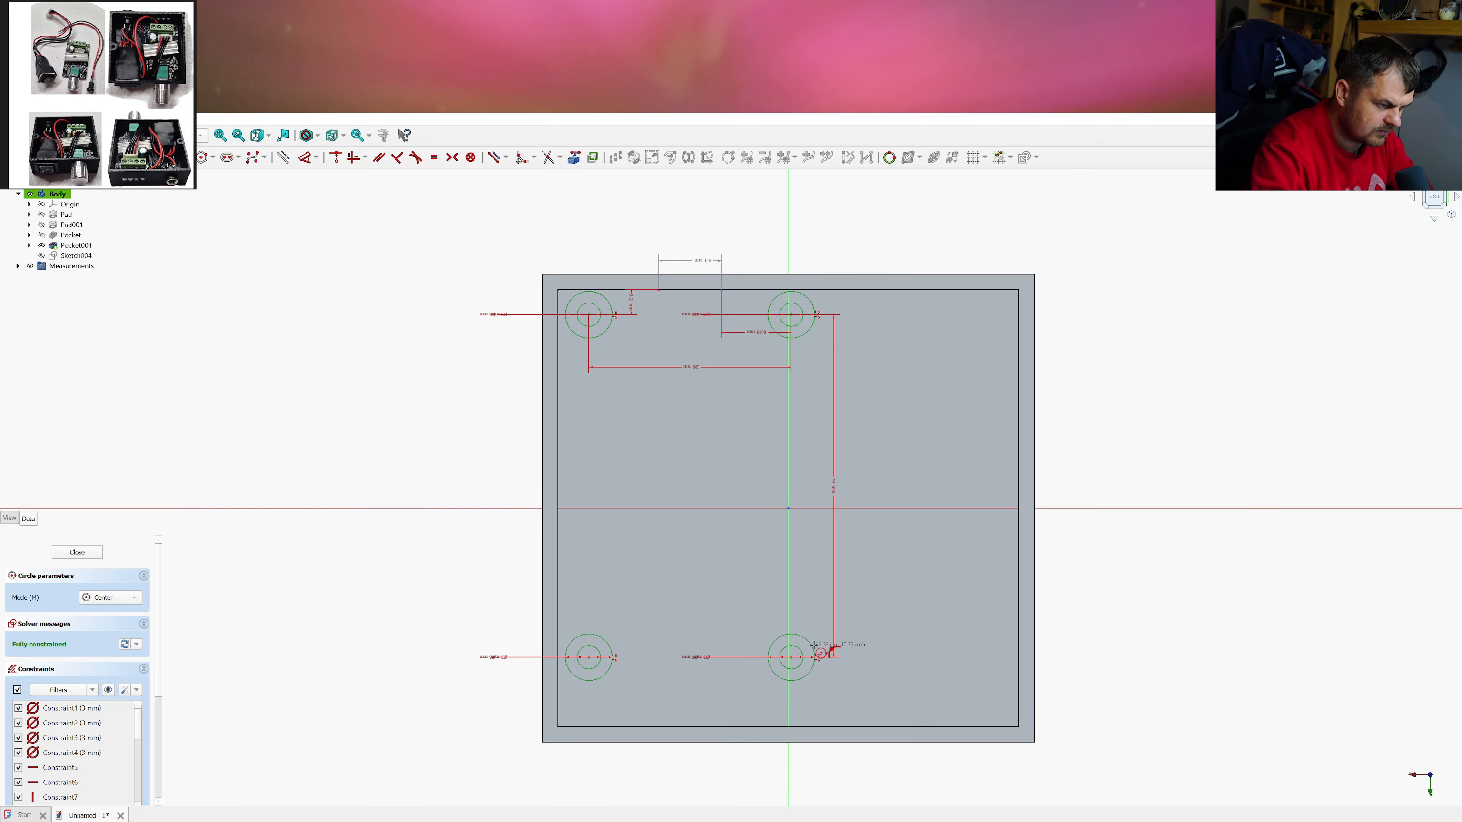
Finish the standoff sketch and pad its four ring profiles 4 mm up from the enclosure floor
key(Escape)
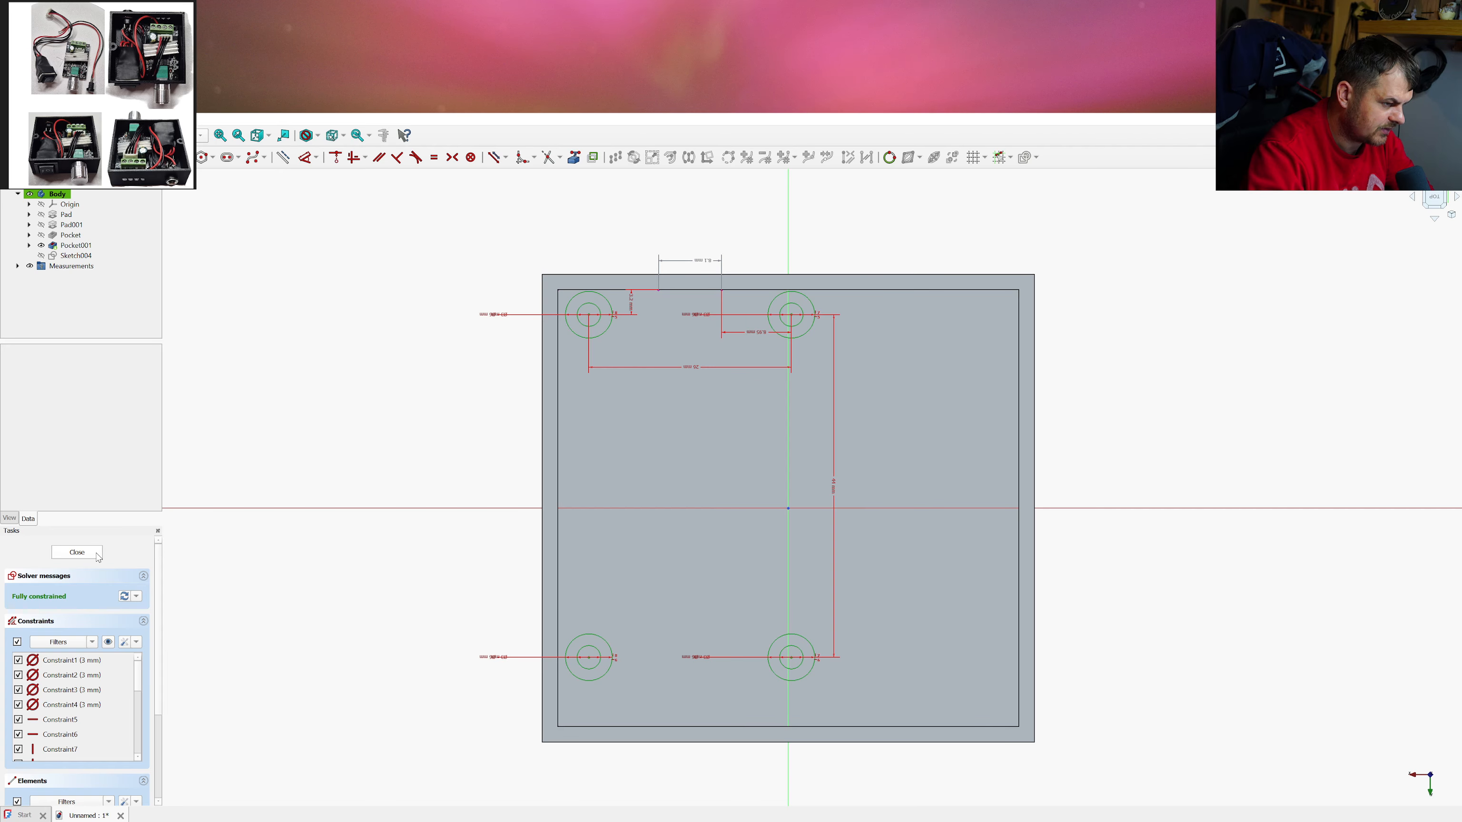
click(77, 552)
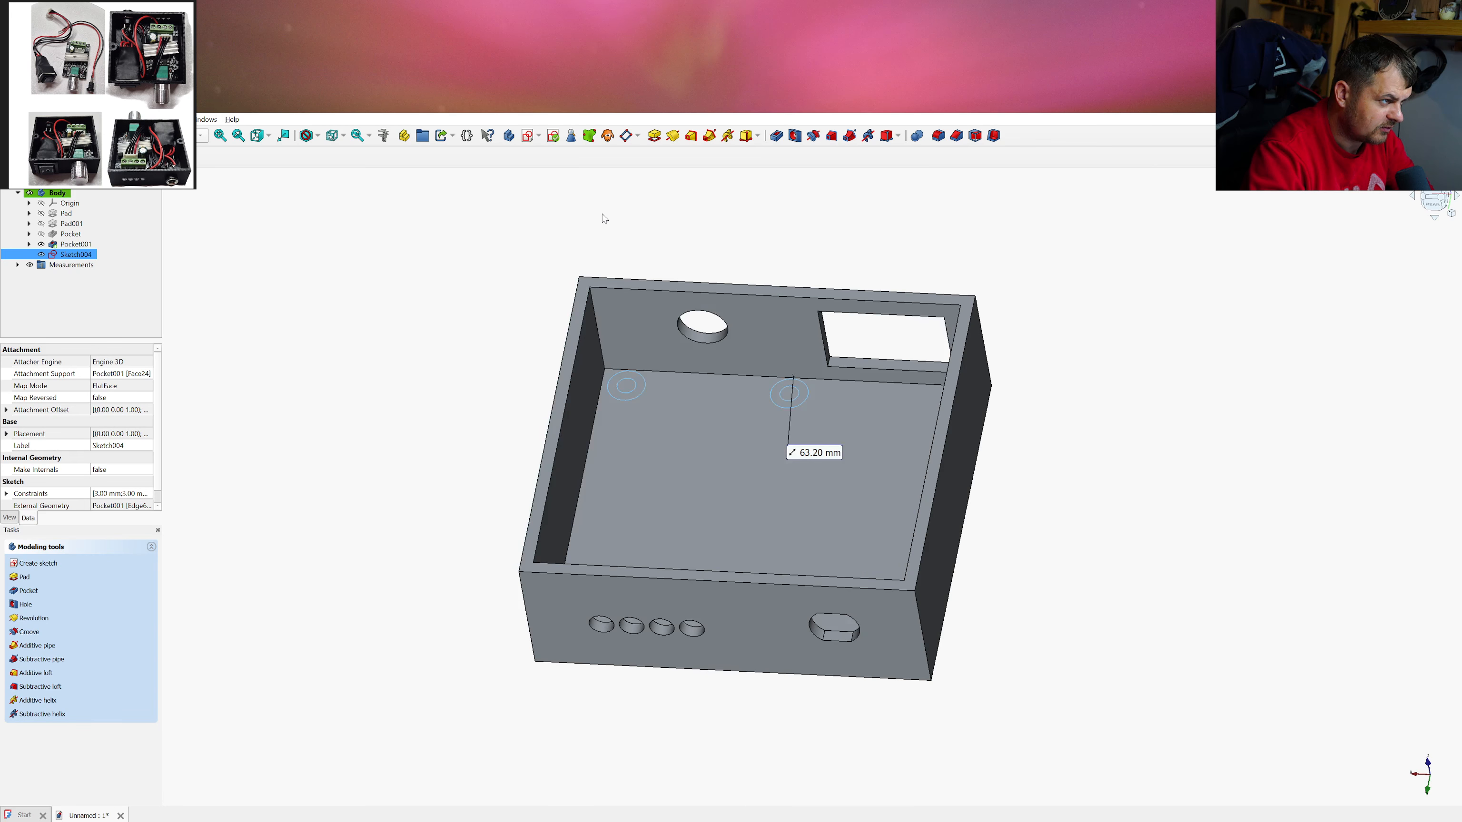
click(654, 136)
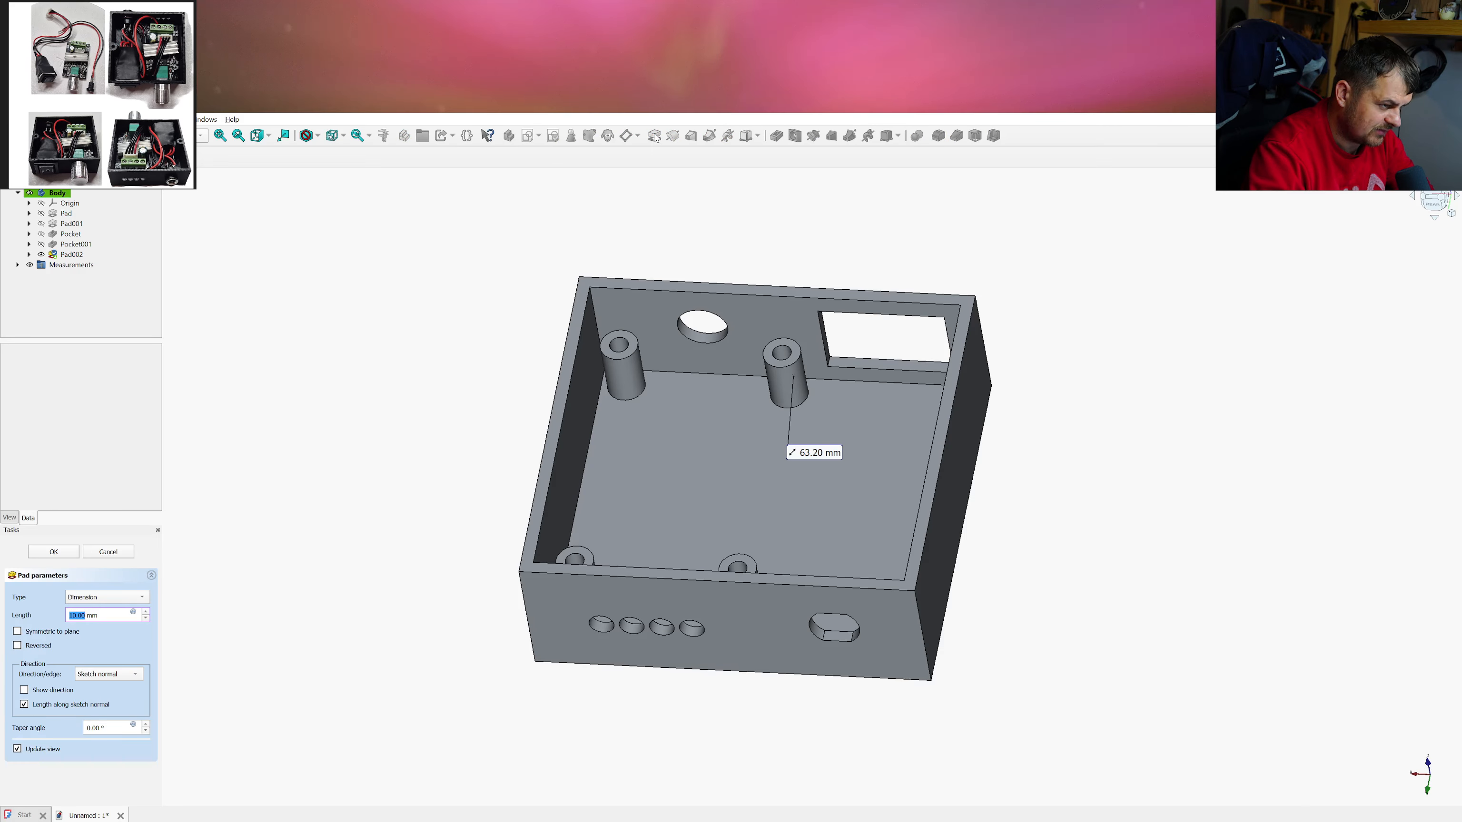
text(4)
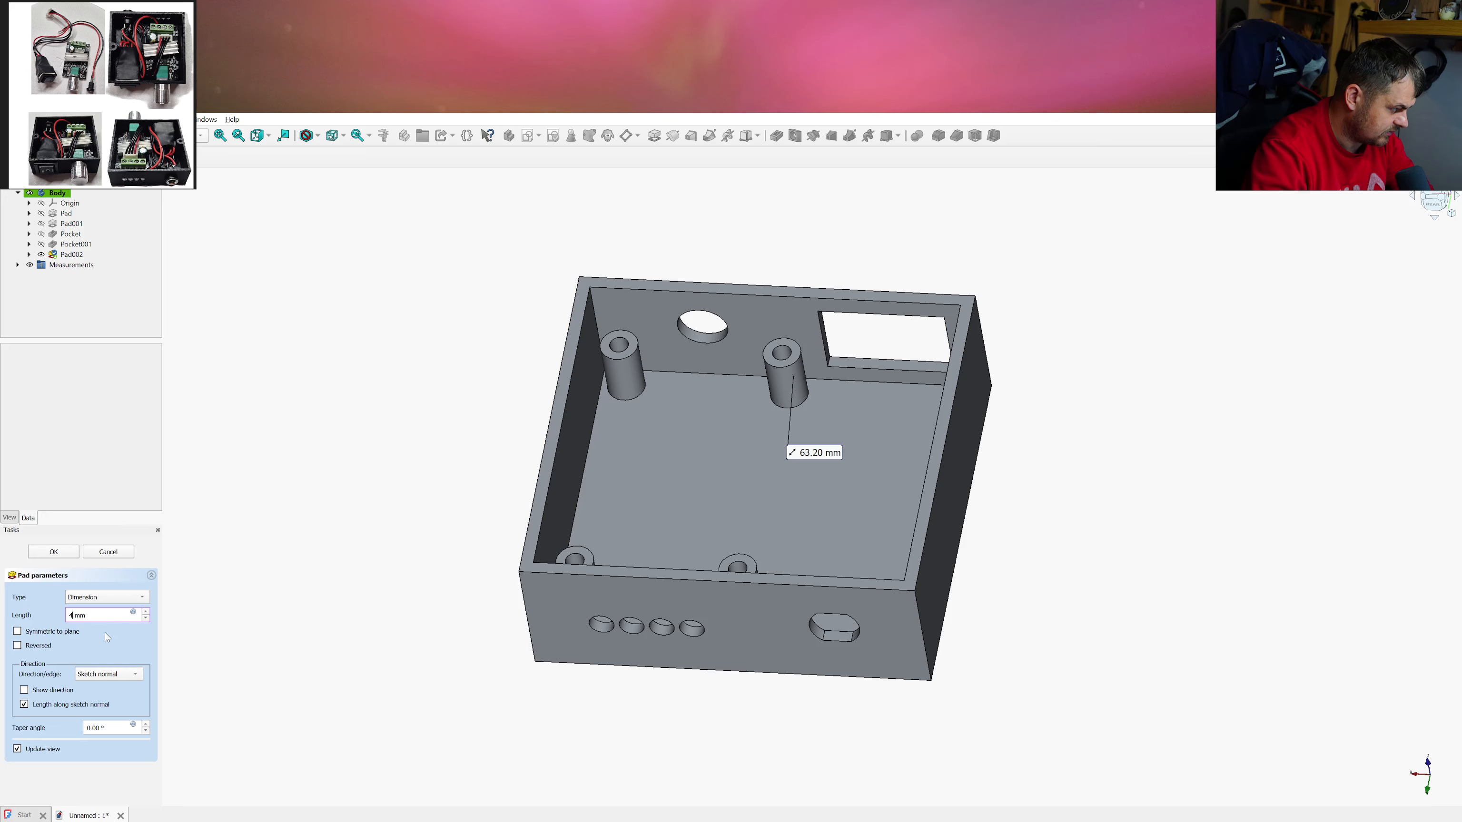
click(138, 645)
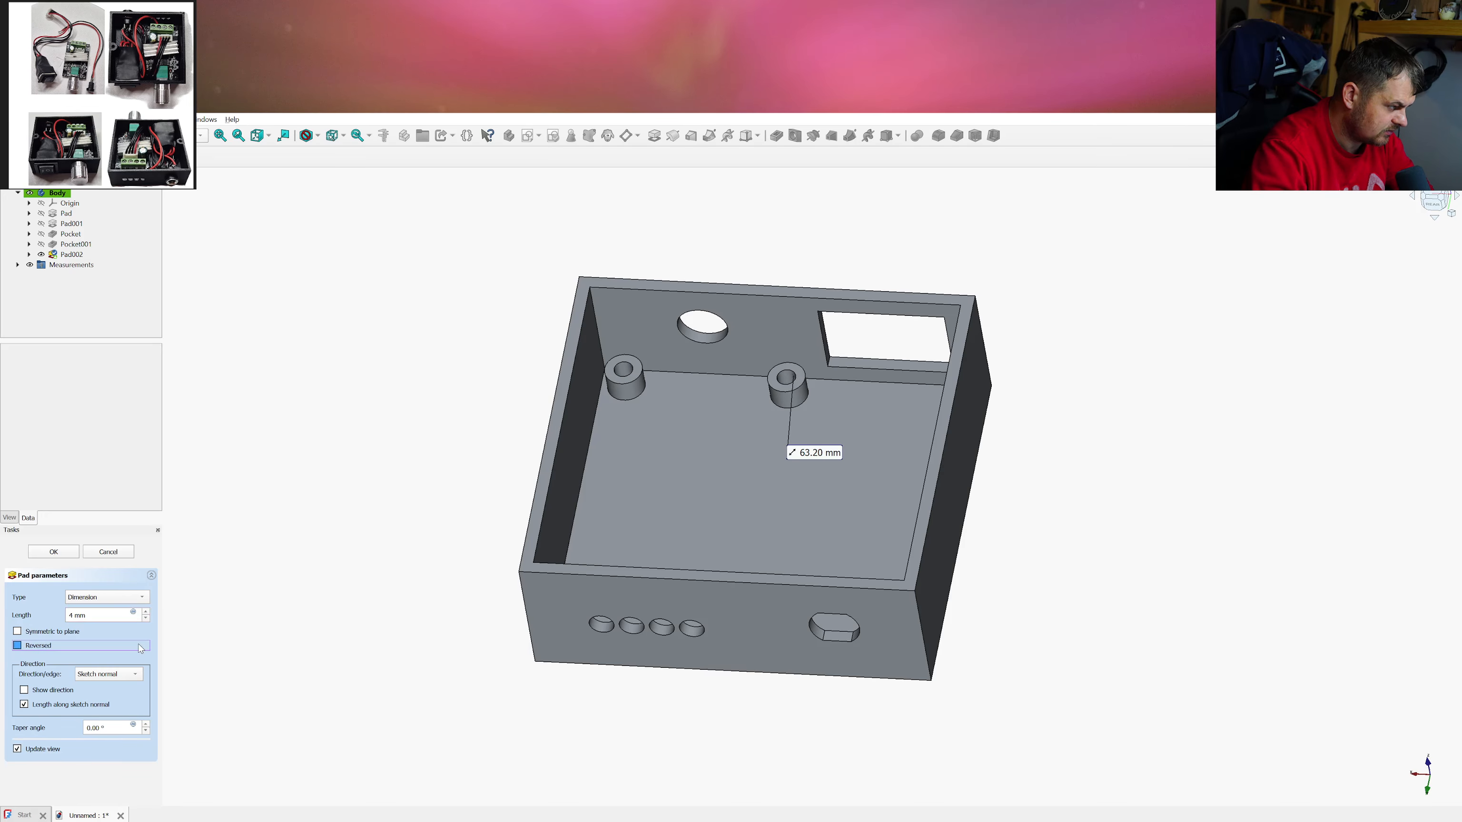
click(54, 551)
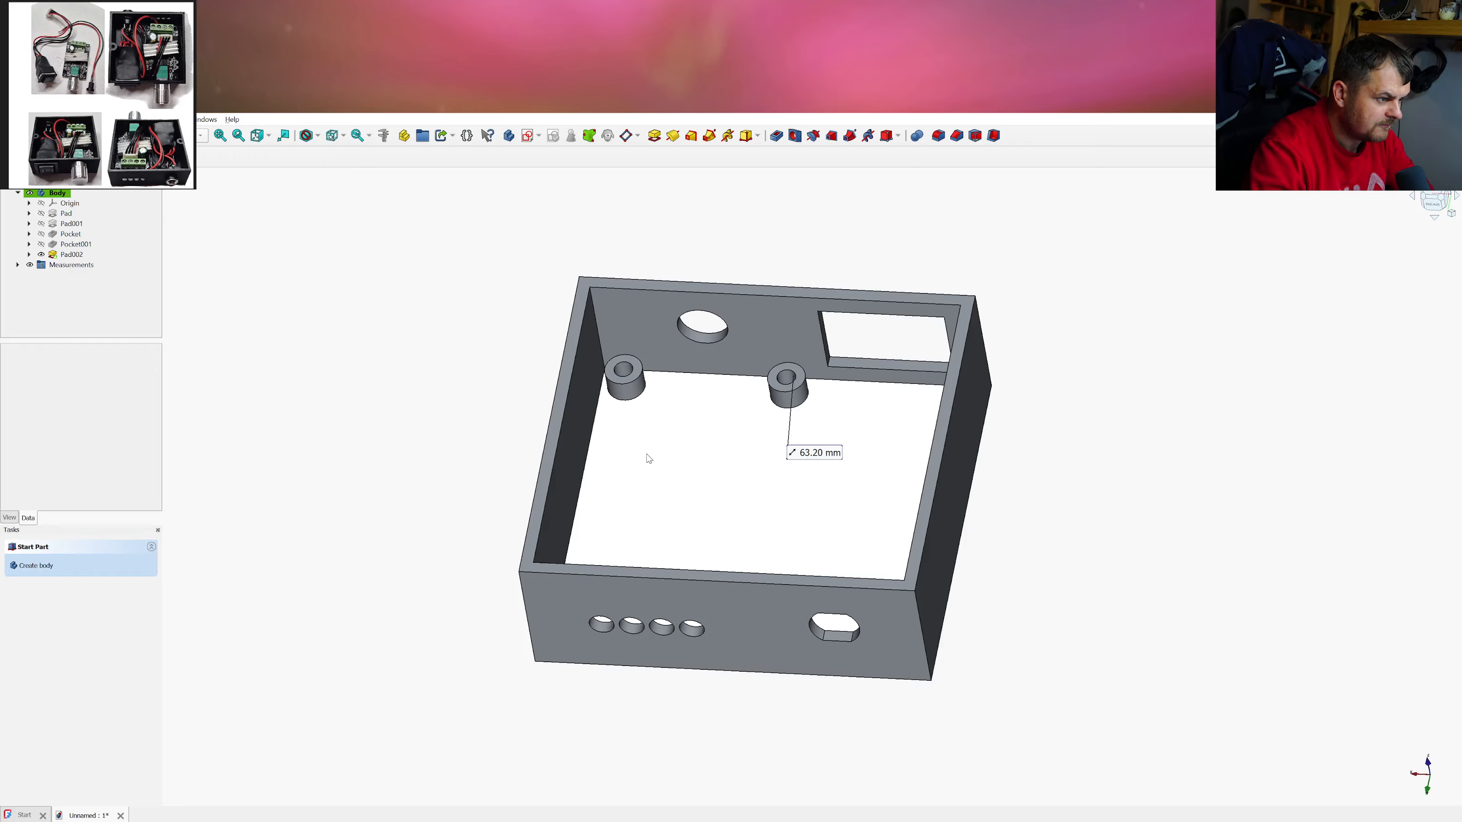
middle_drag(649, 458, 475, 385)
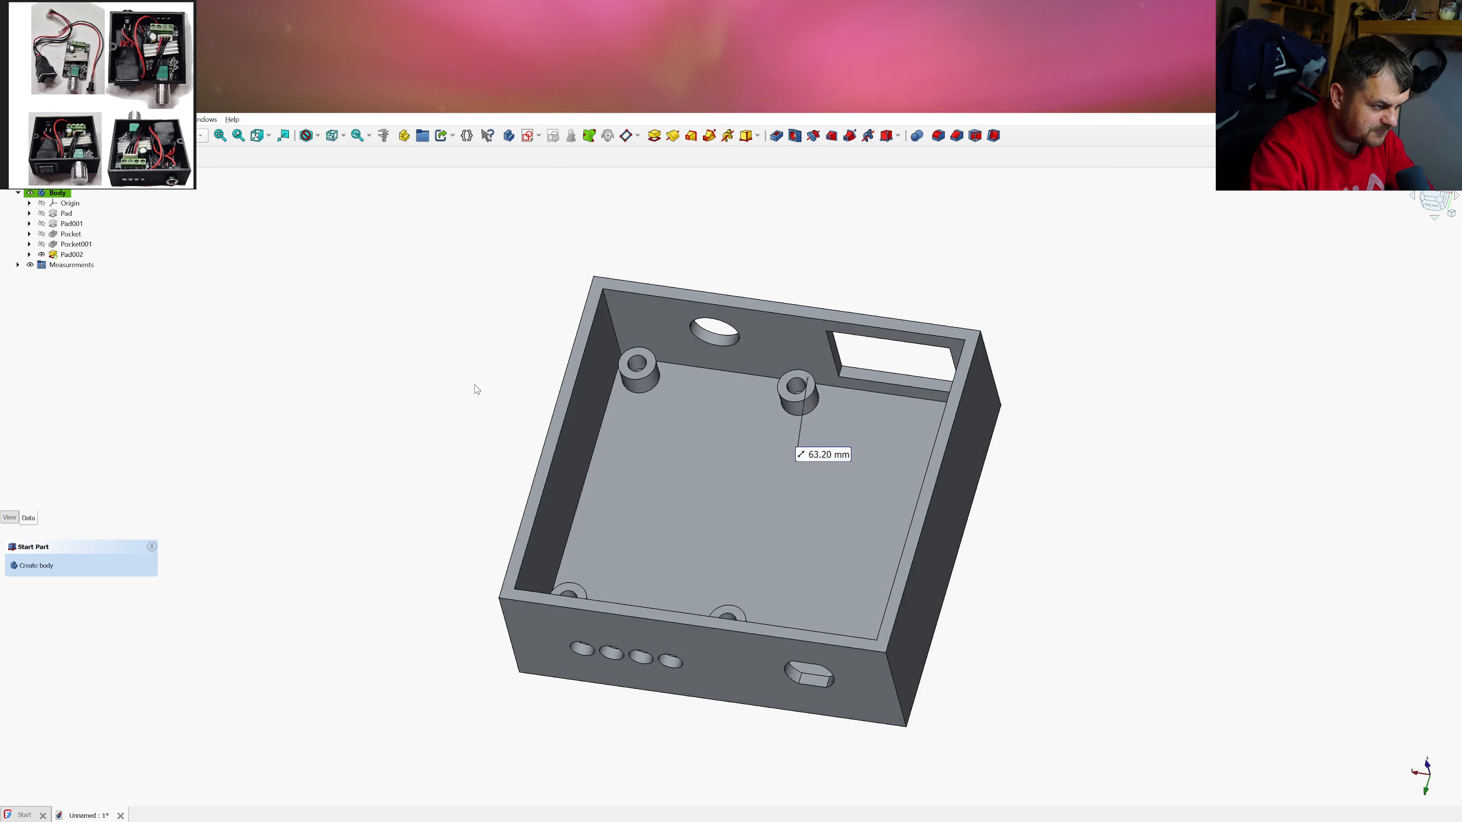
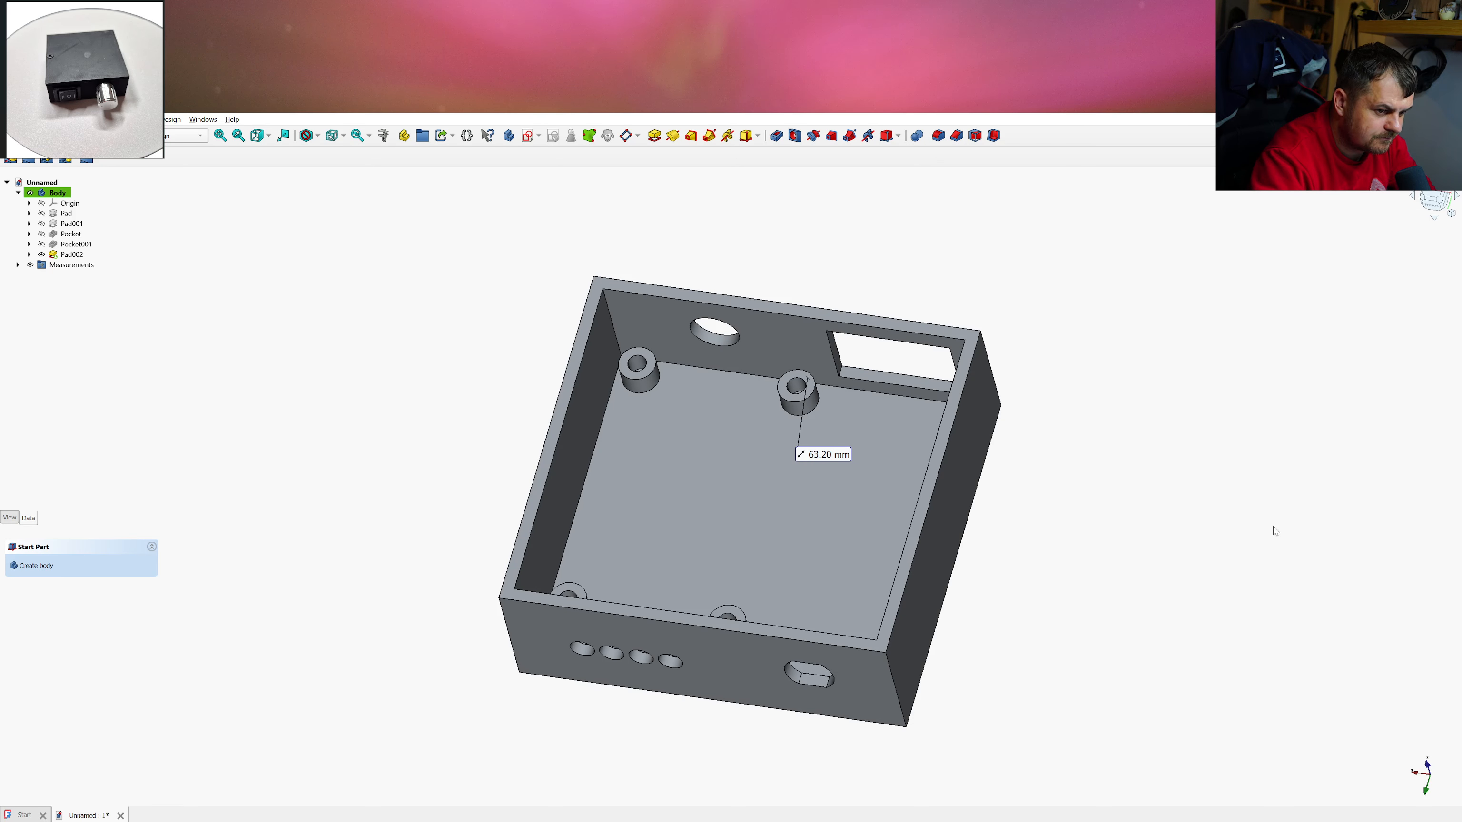
Create a new sketch on the outer face of the enclosure's side wall that has no openings
scroll(677, 493, down, 4)
middle_drag(700, 507, 497, 353)
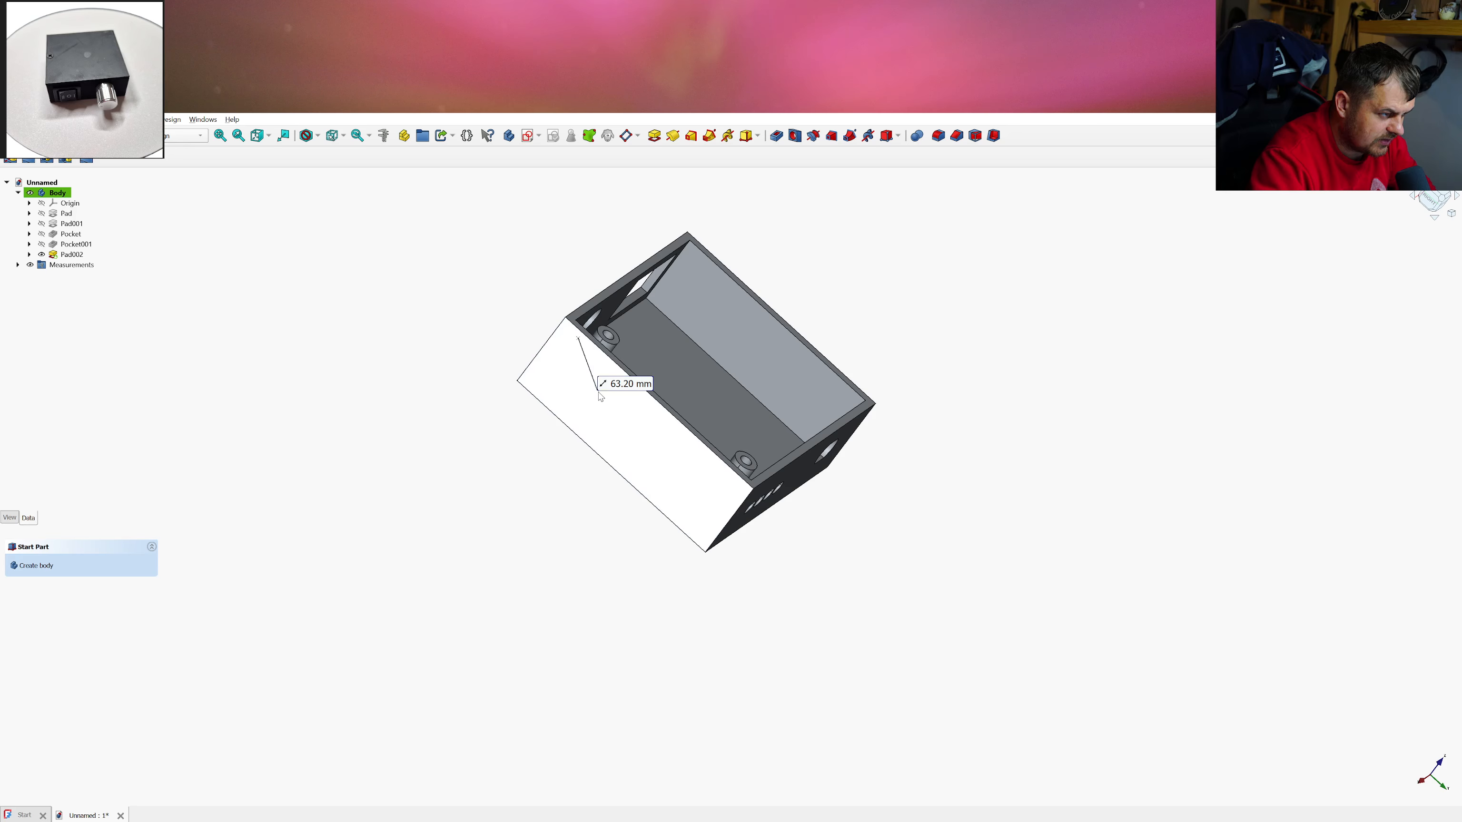
click(659, 428)
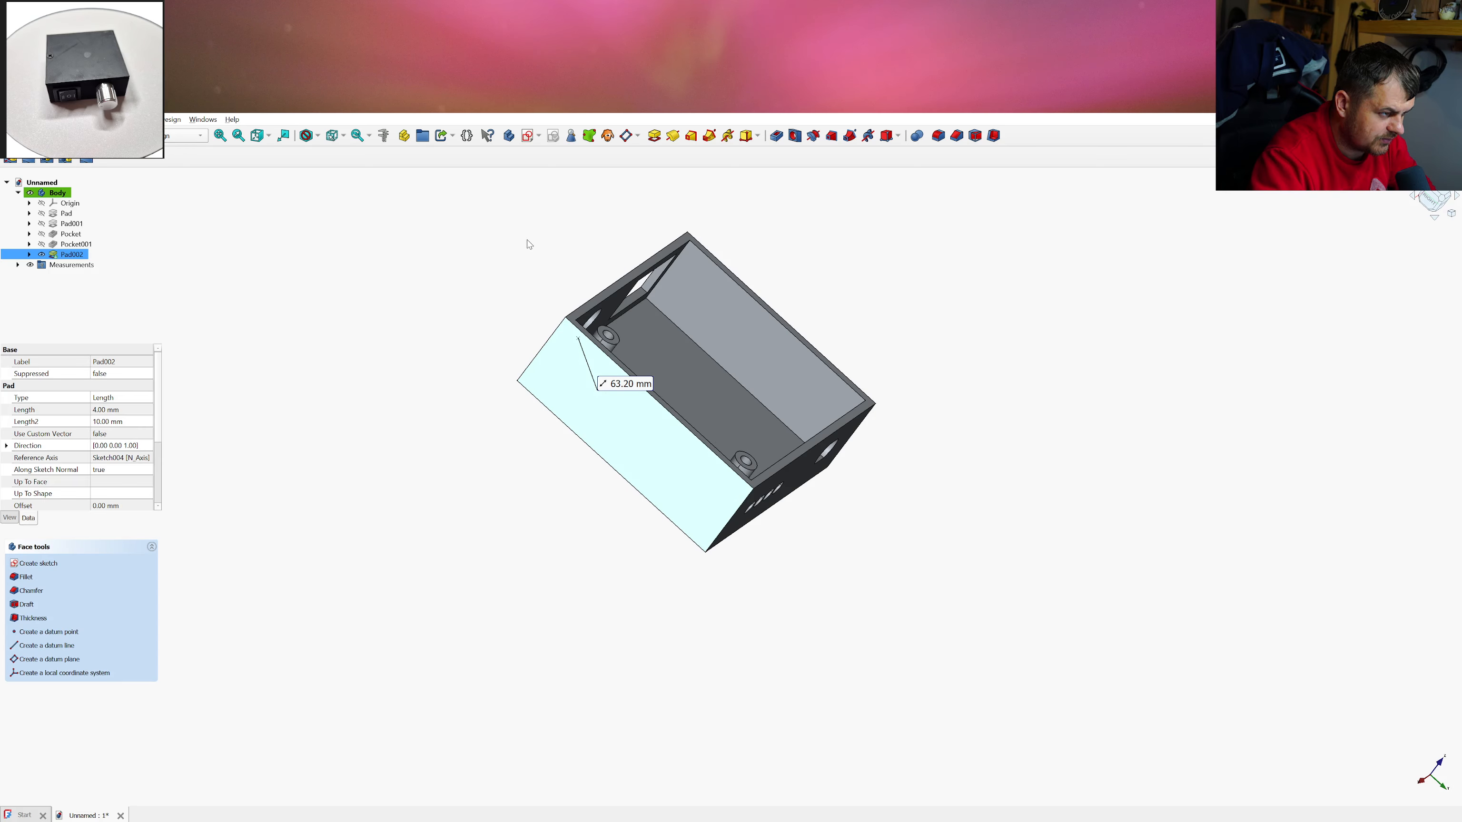
click(527, 143)
scroll(636, 373, up, 5)
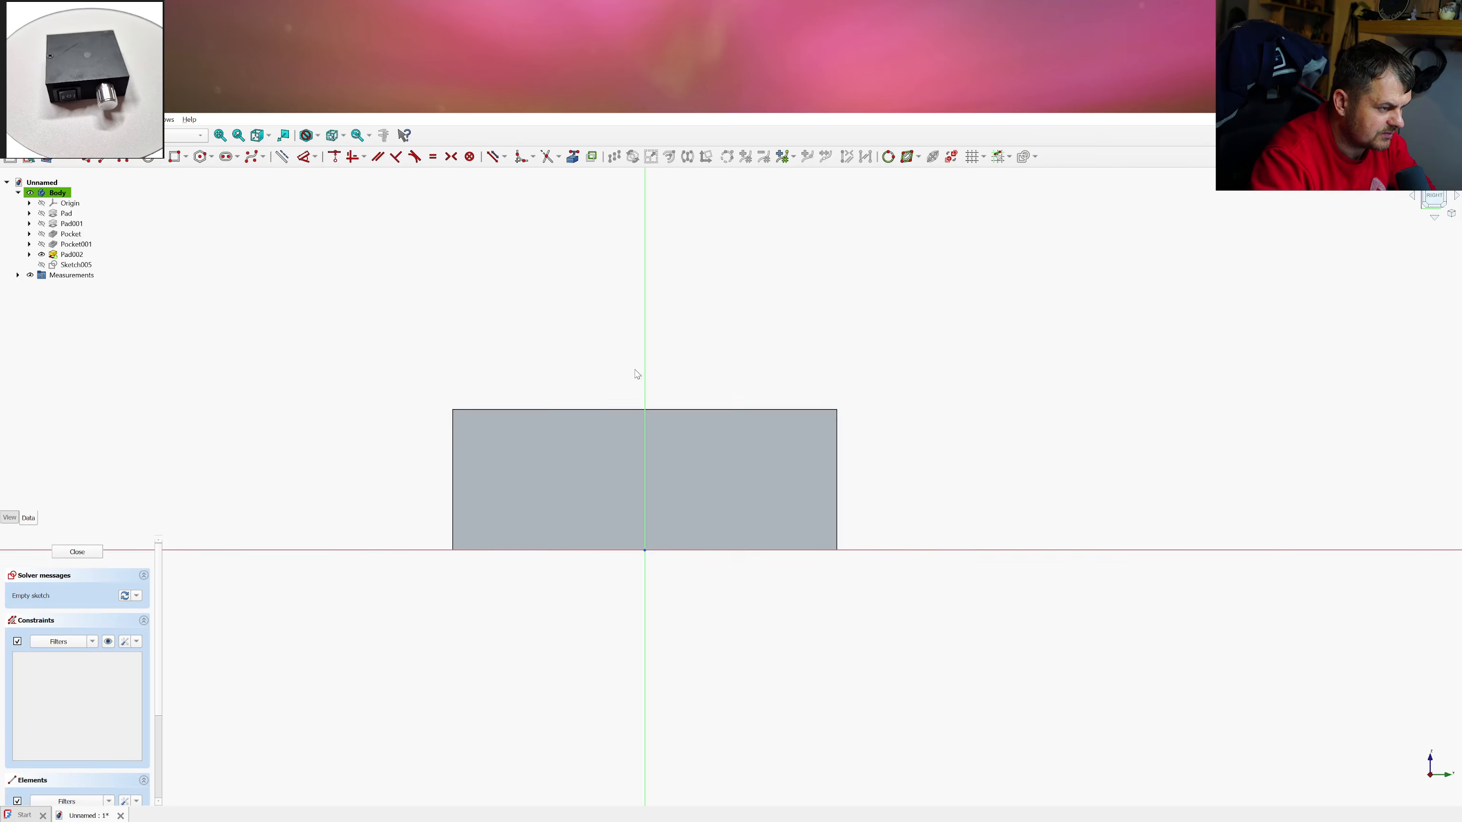
Project the wall face's top edge and both vertical edges into the sketch as external geometry
click(573, 157)
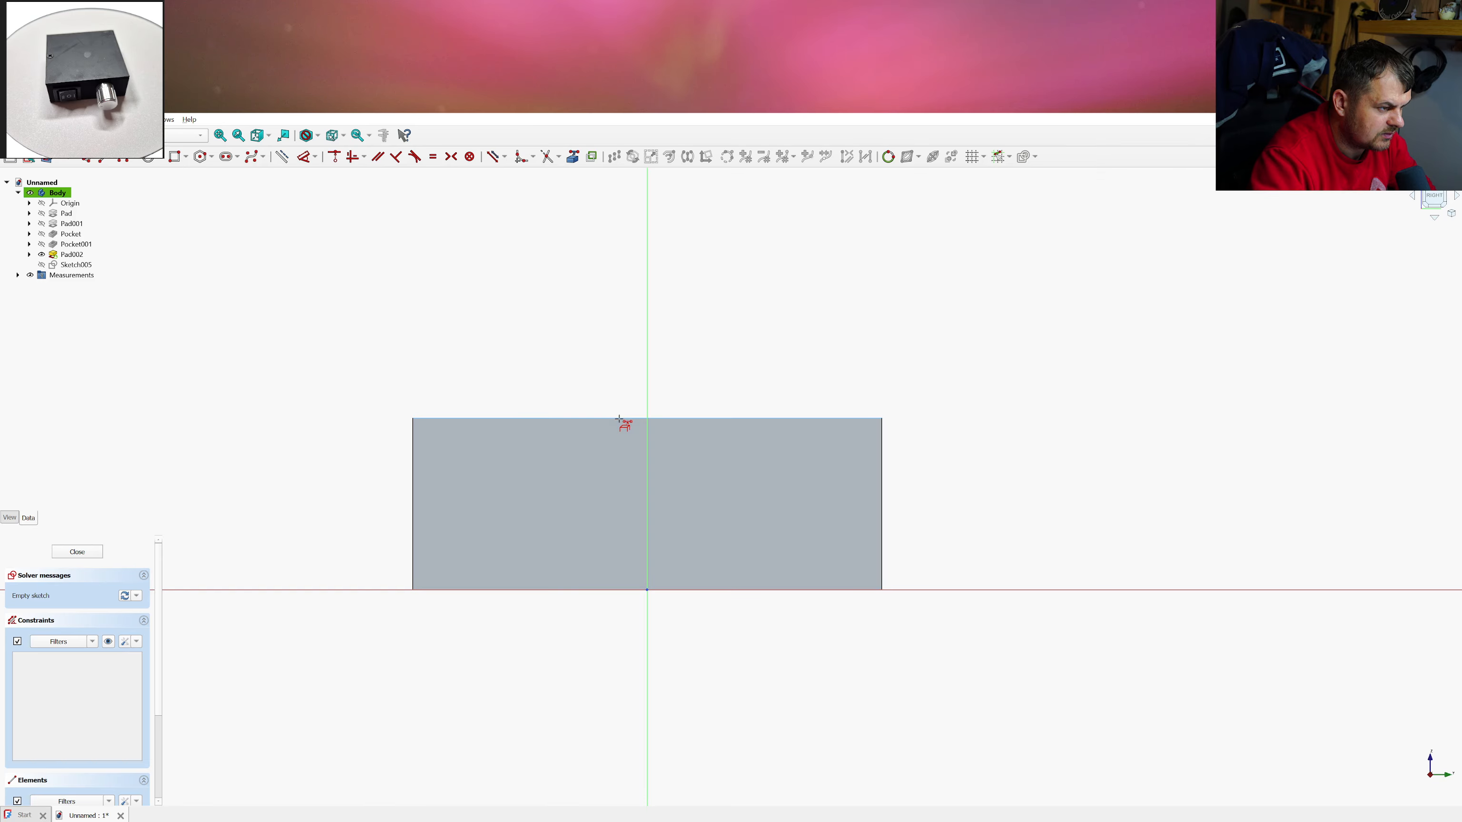
click(624, 419)
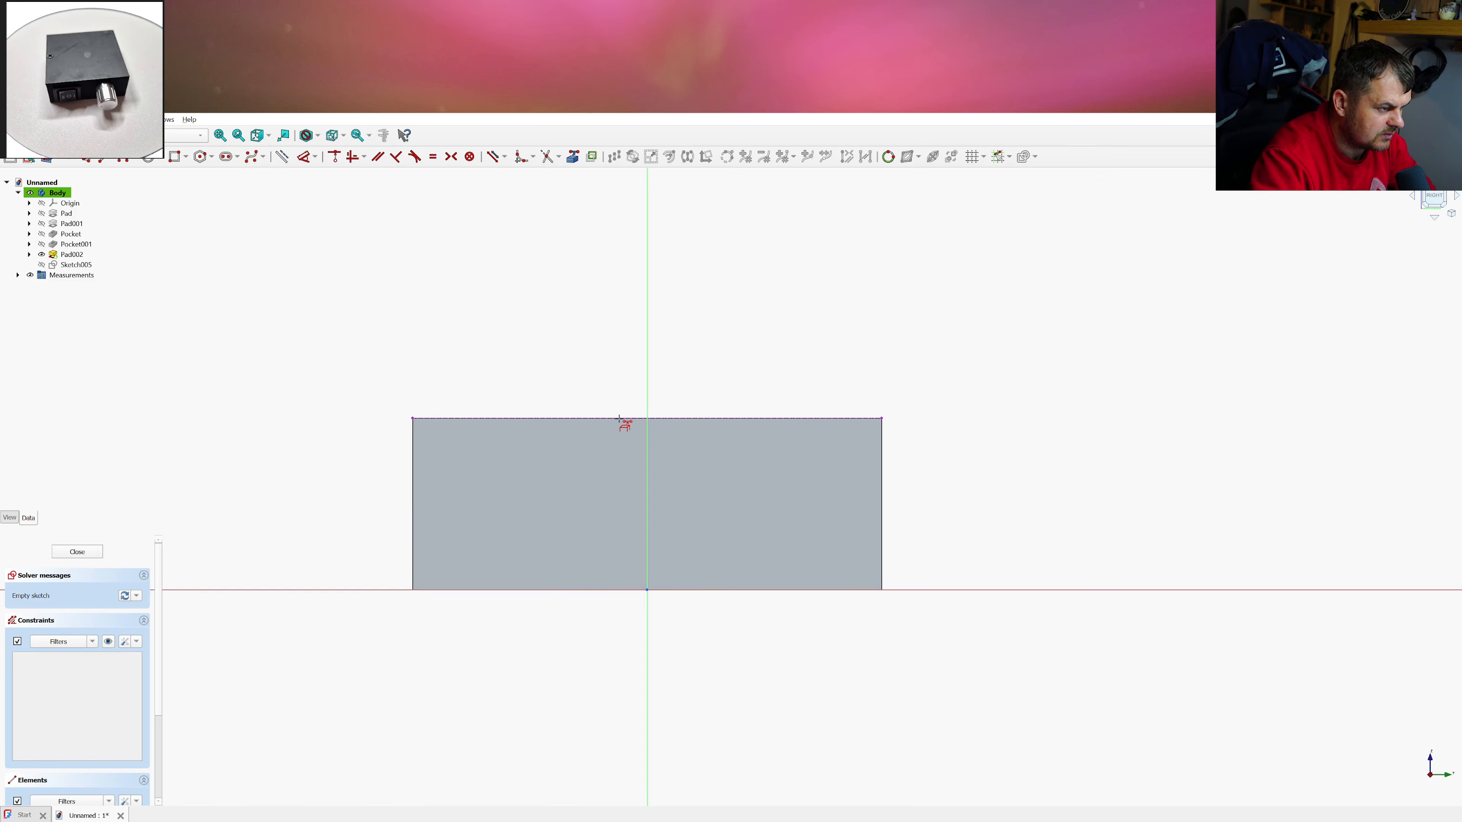
click(881, 486)
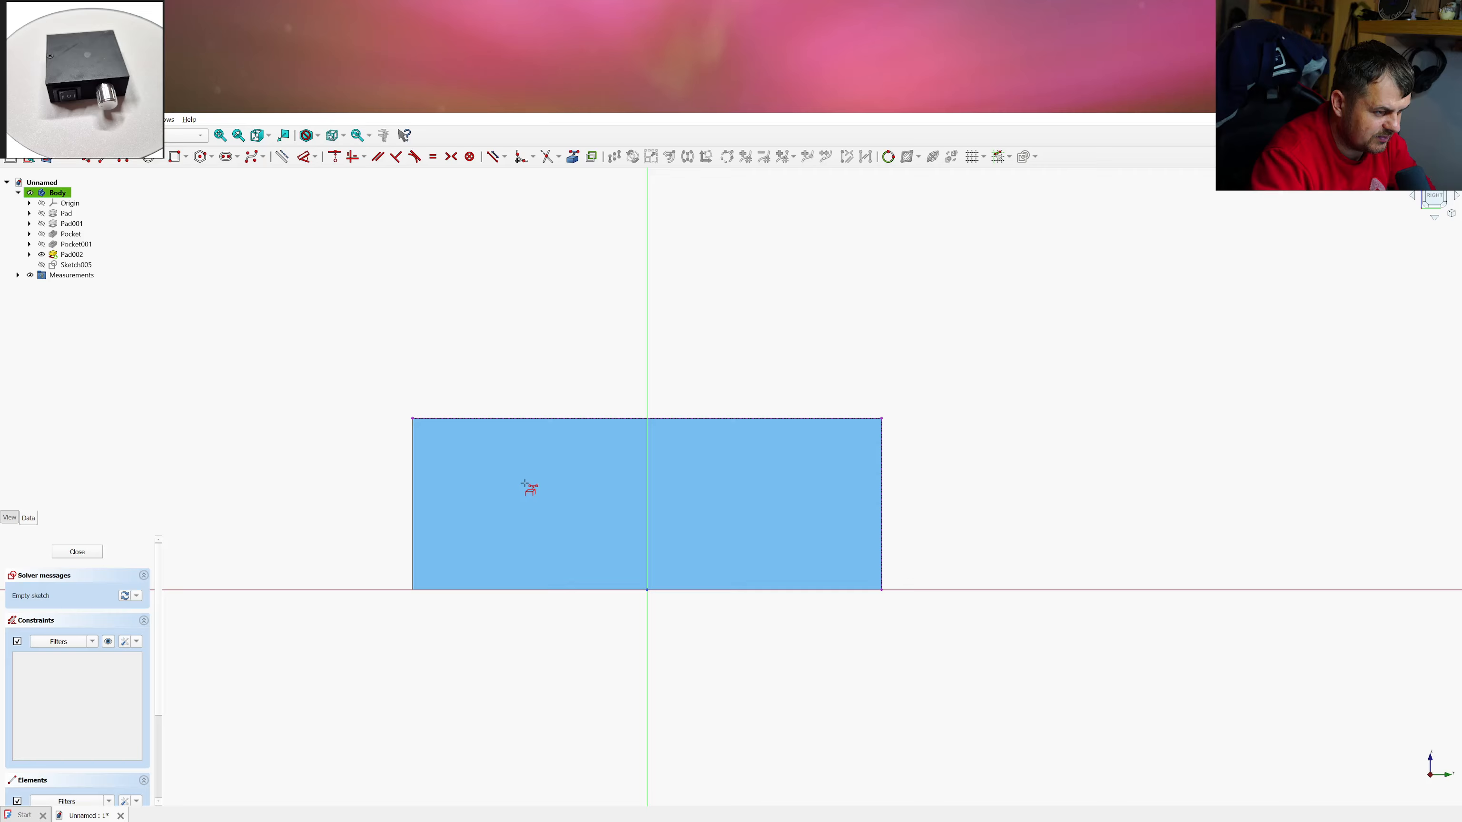
click(412, 491)
Draw a 20 mm by 3 mm rectangle near the wall's upper edge and shift it roughly to the middle
click(174, 156)
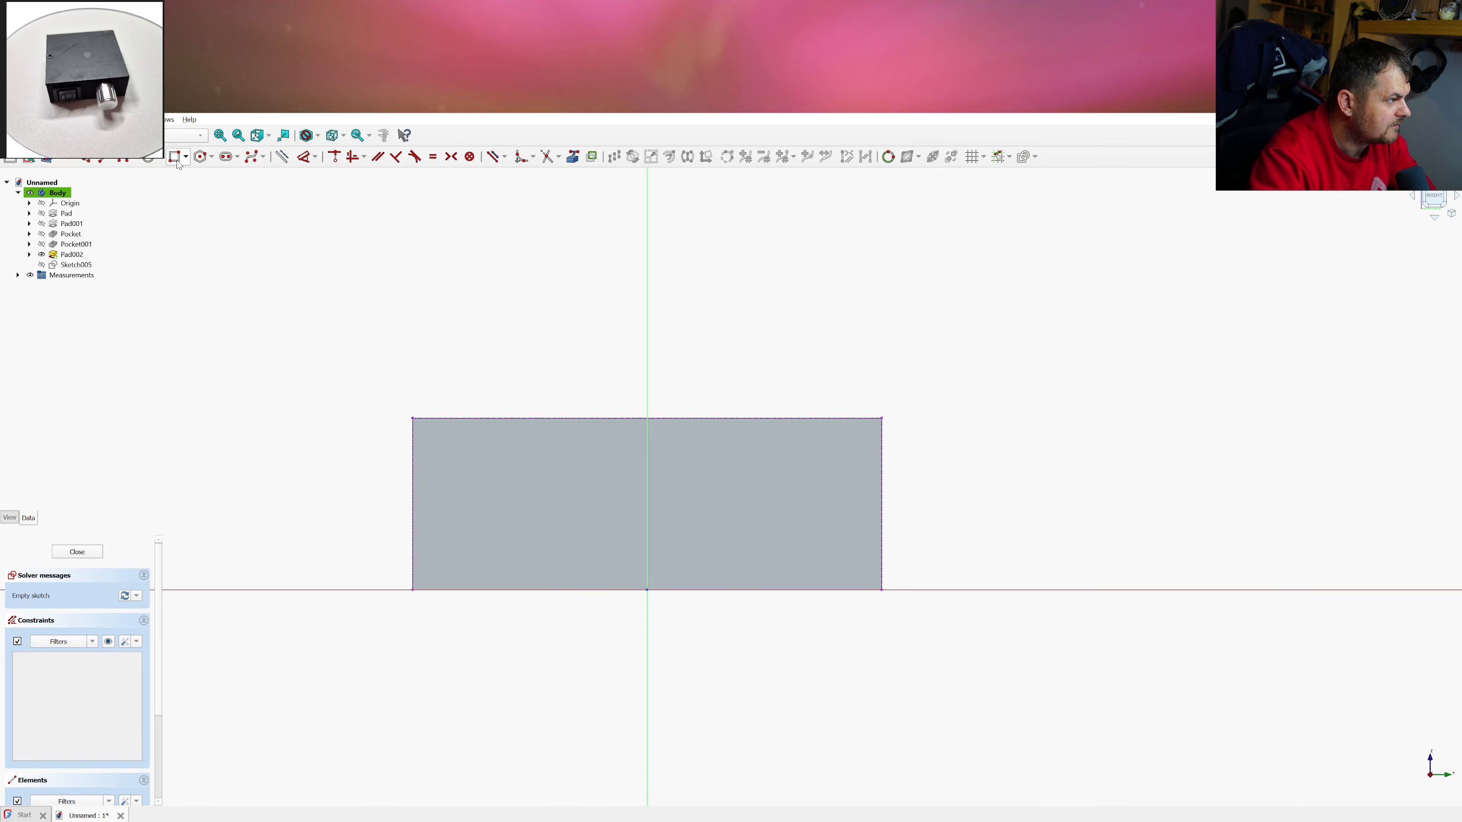
click(597, 455)
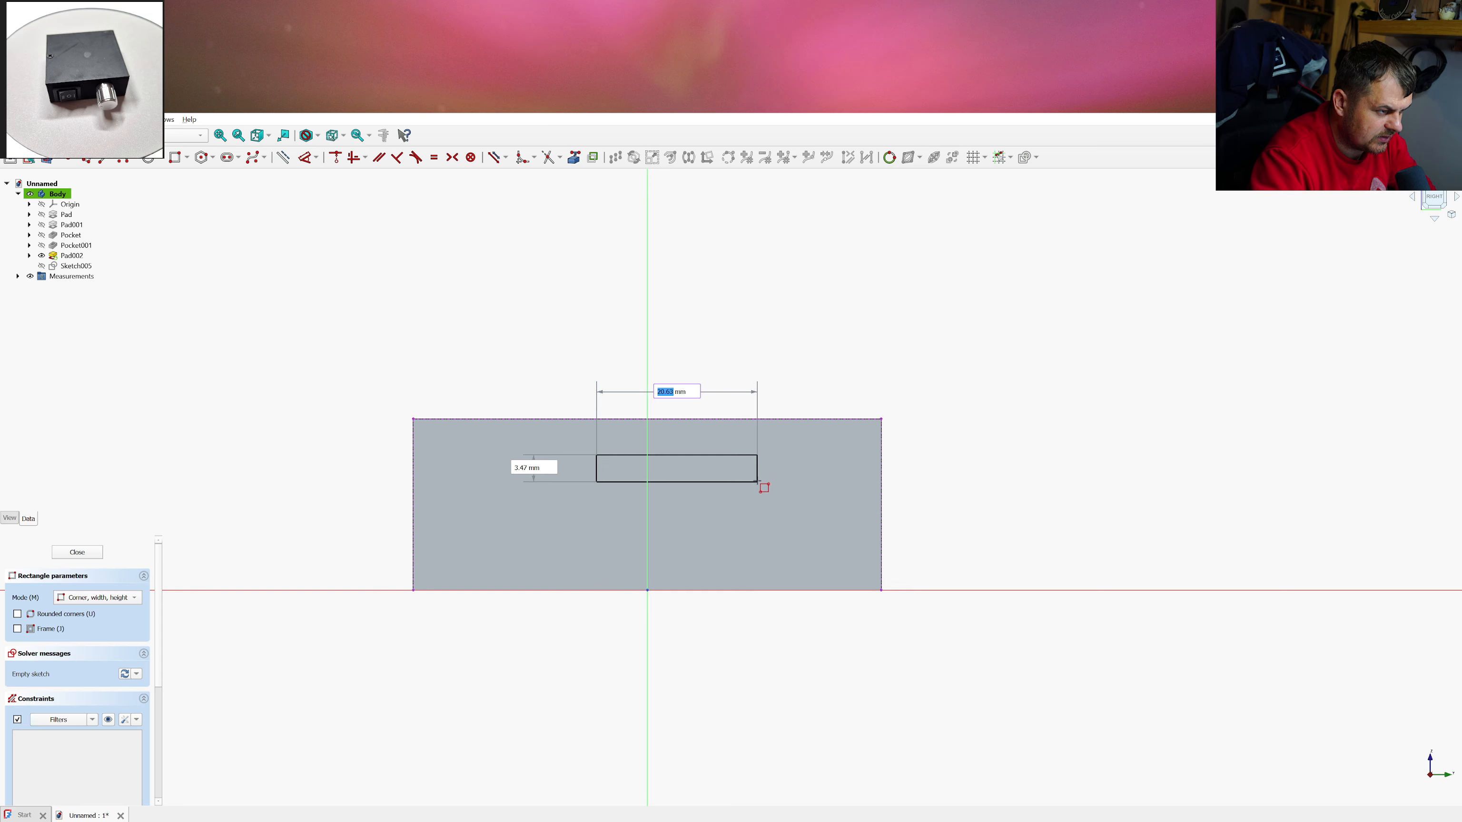
text(20)
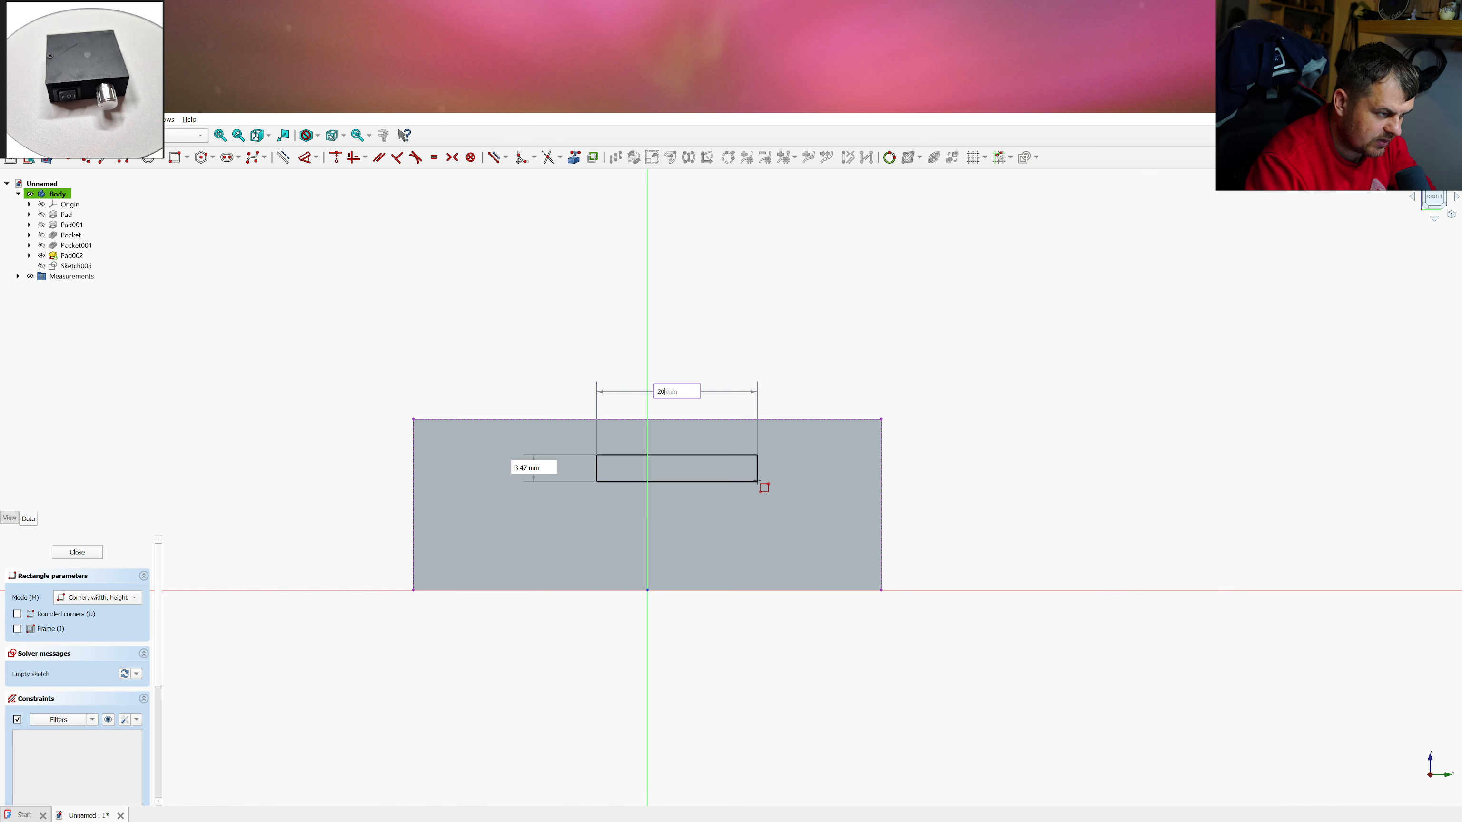
key(Tab)
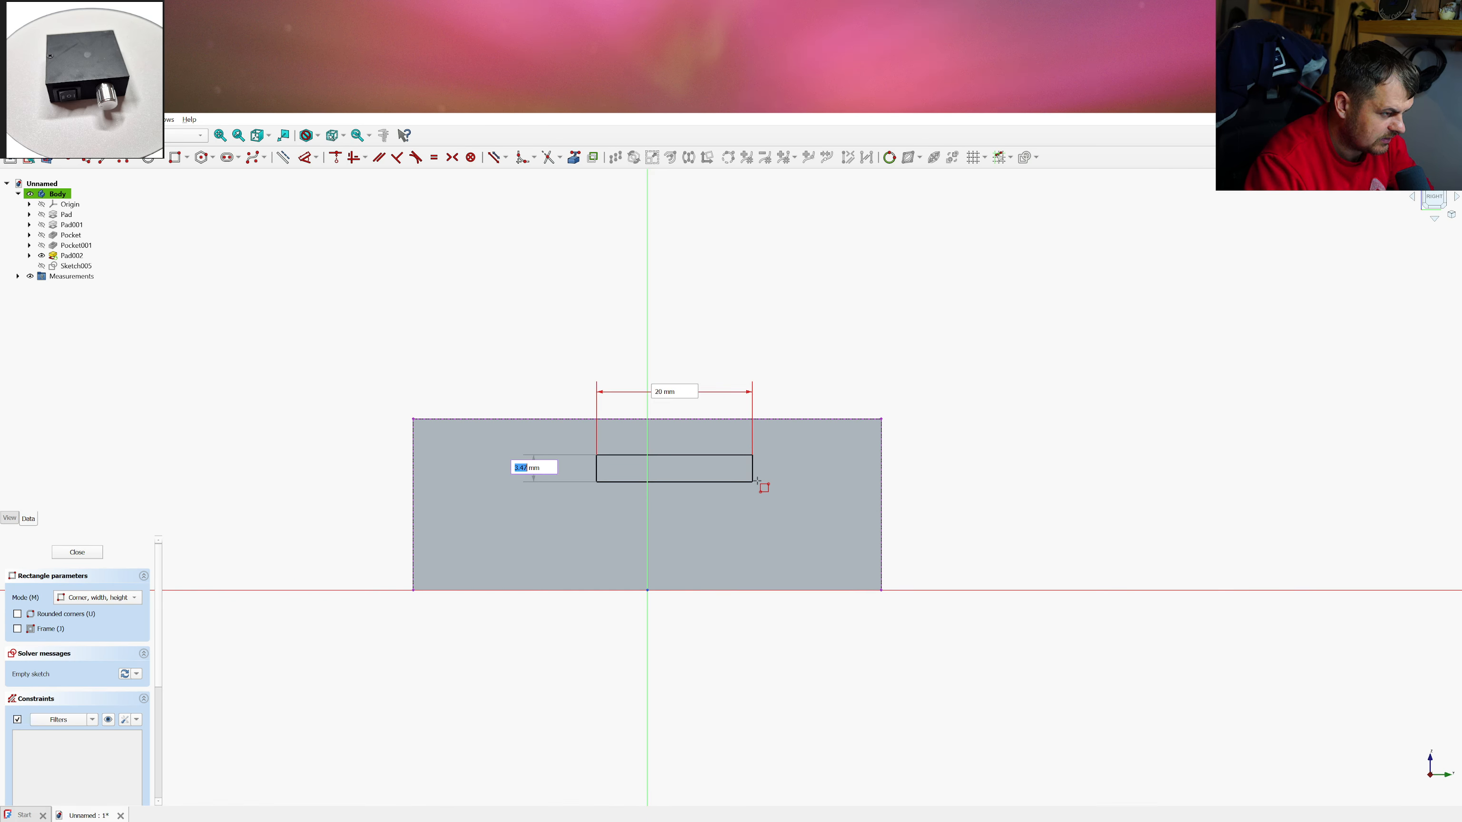
text(3)
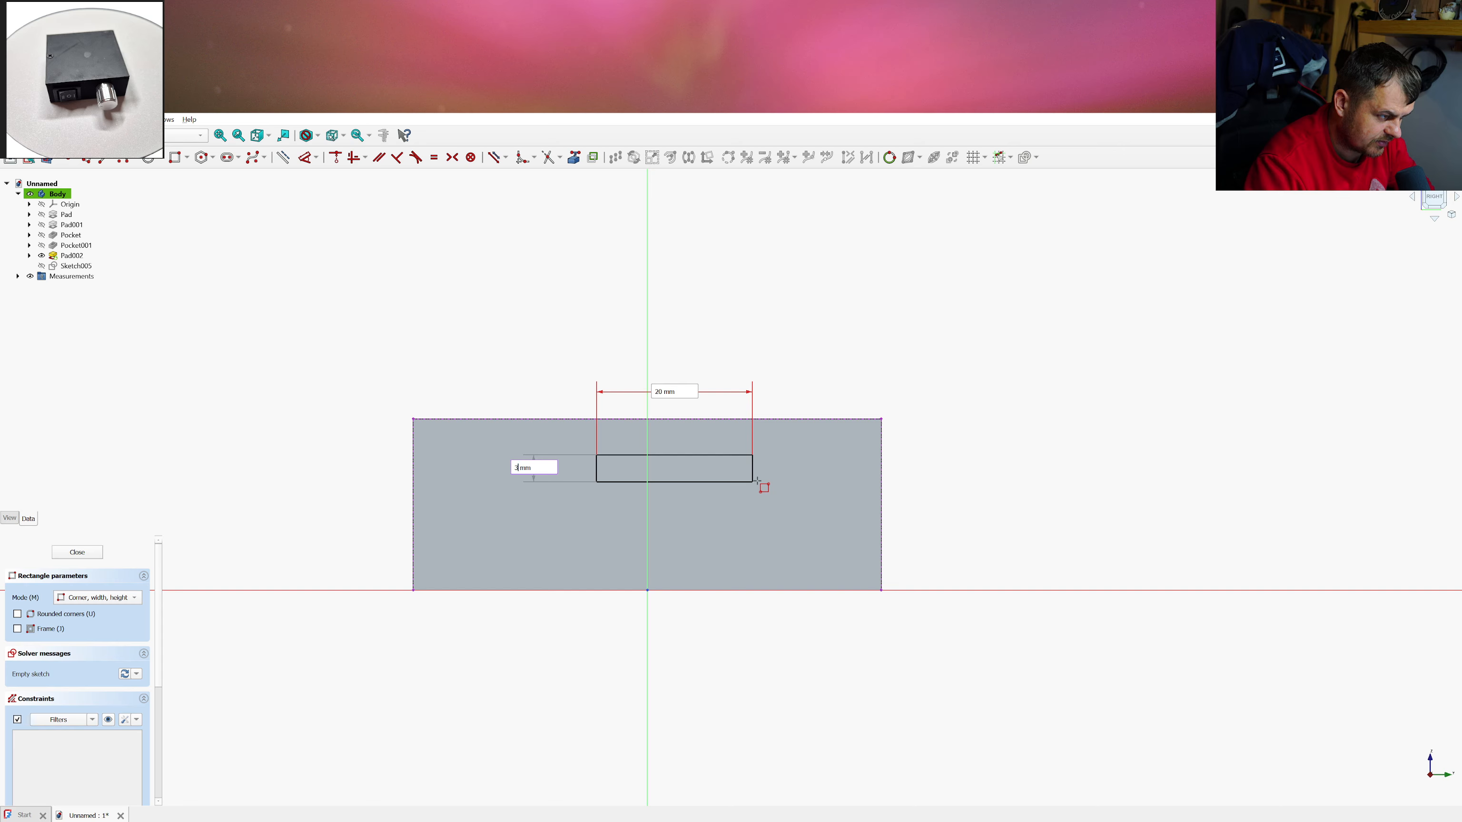
key(Return)
key(Escape)
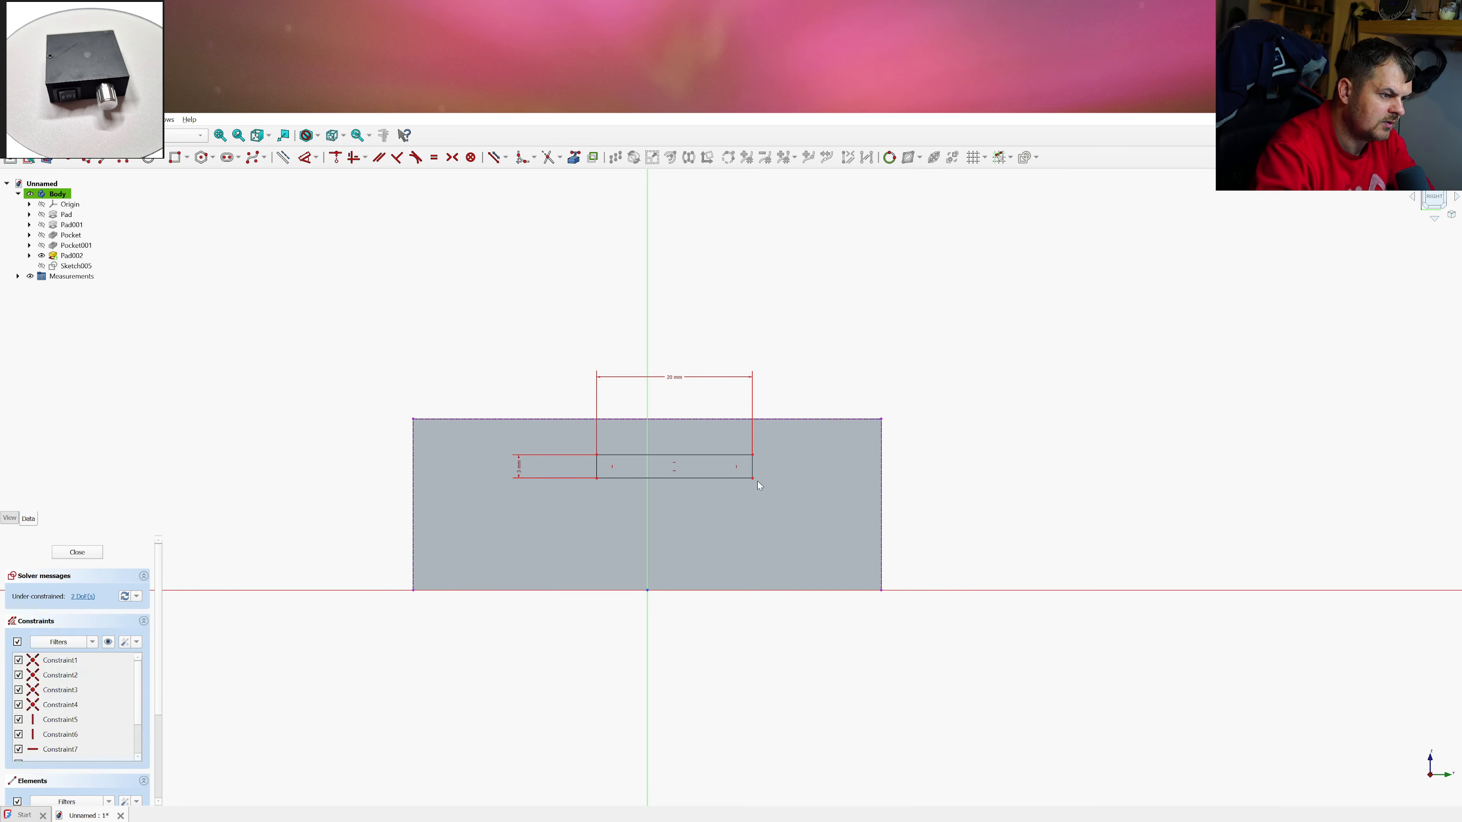
drag(752, 479, 719, 474)
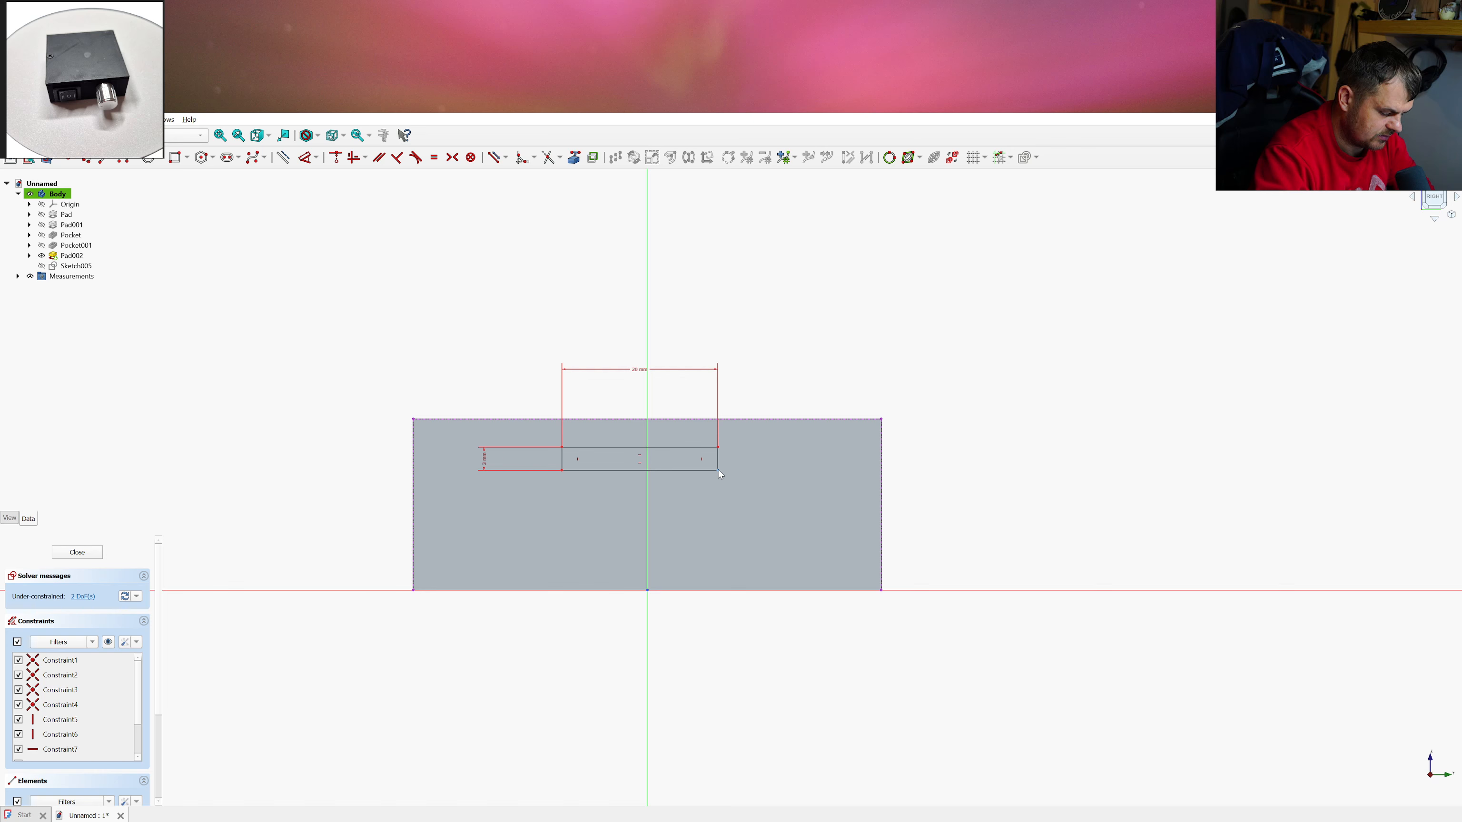
Constrain the rectangle's top edge to a vertical distance of 3 mm below the wall's top edge
click(868, 425)
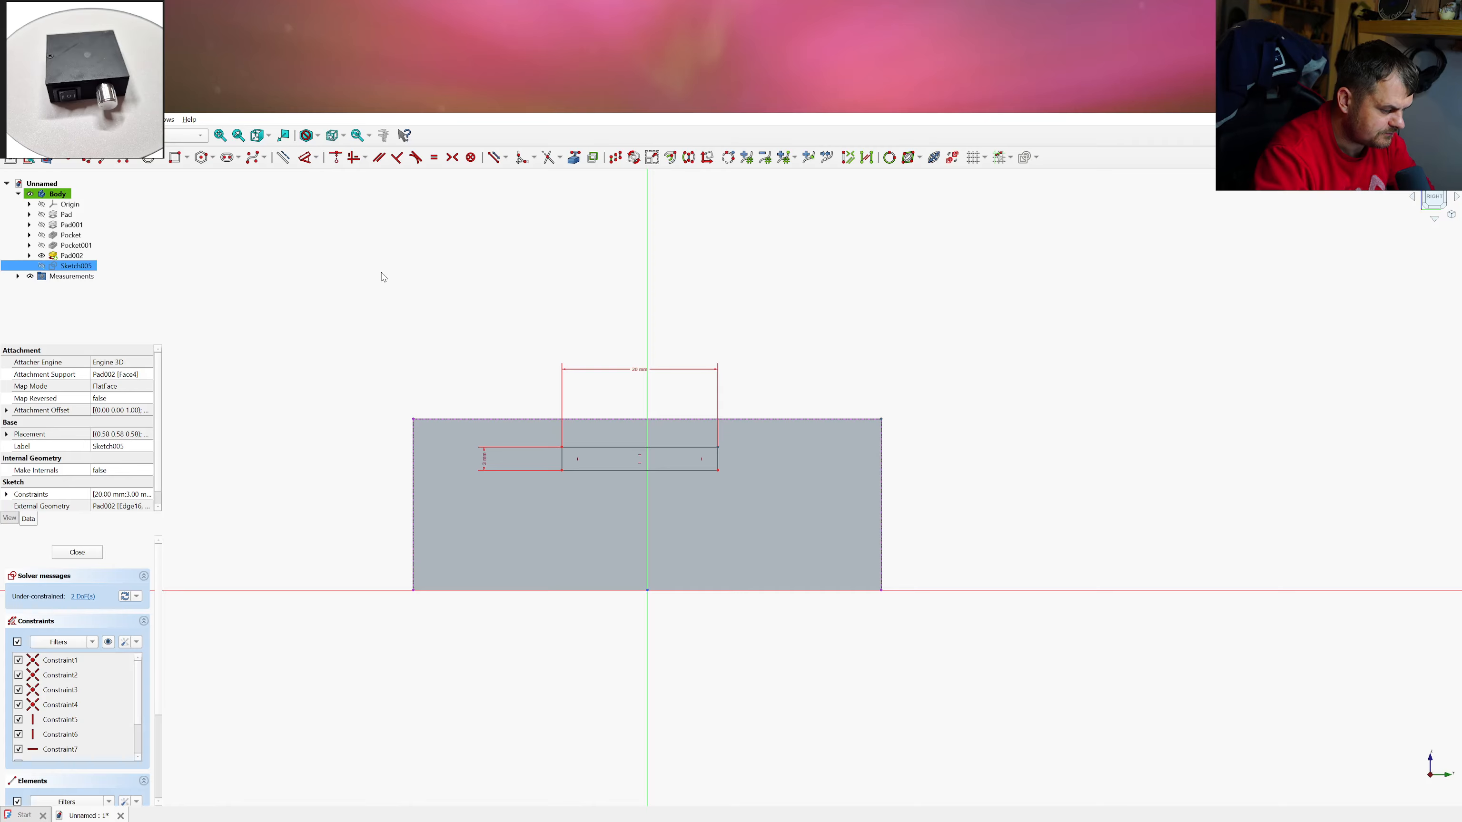
key(i)
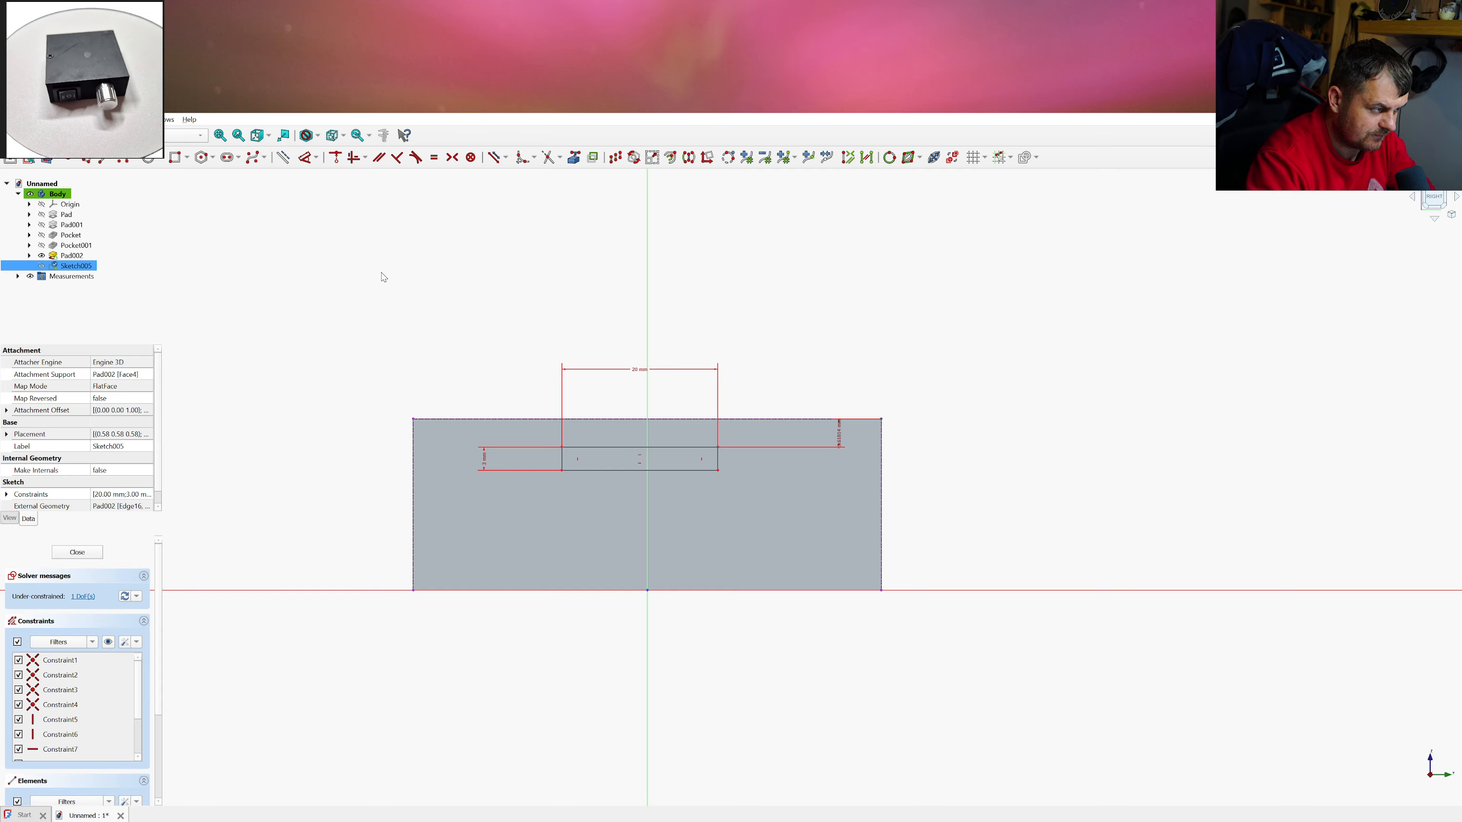
text(3)
key(Return)
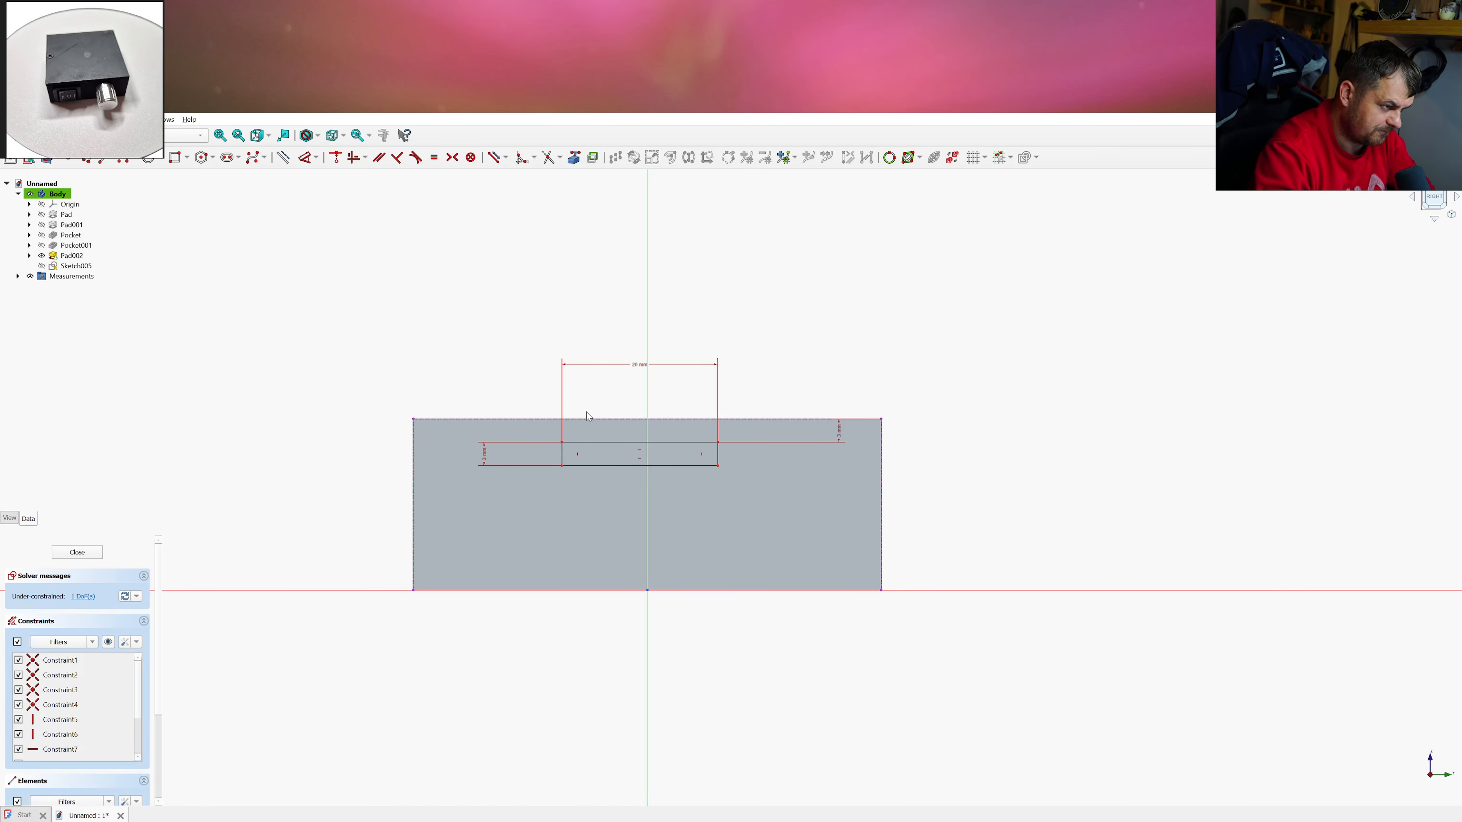
Add a horizontal reference dimension along the full length of the wall's projected top edge
click(611, 418)
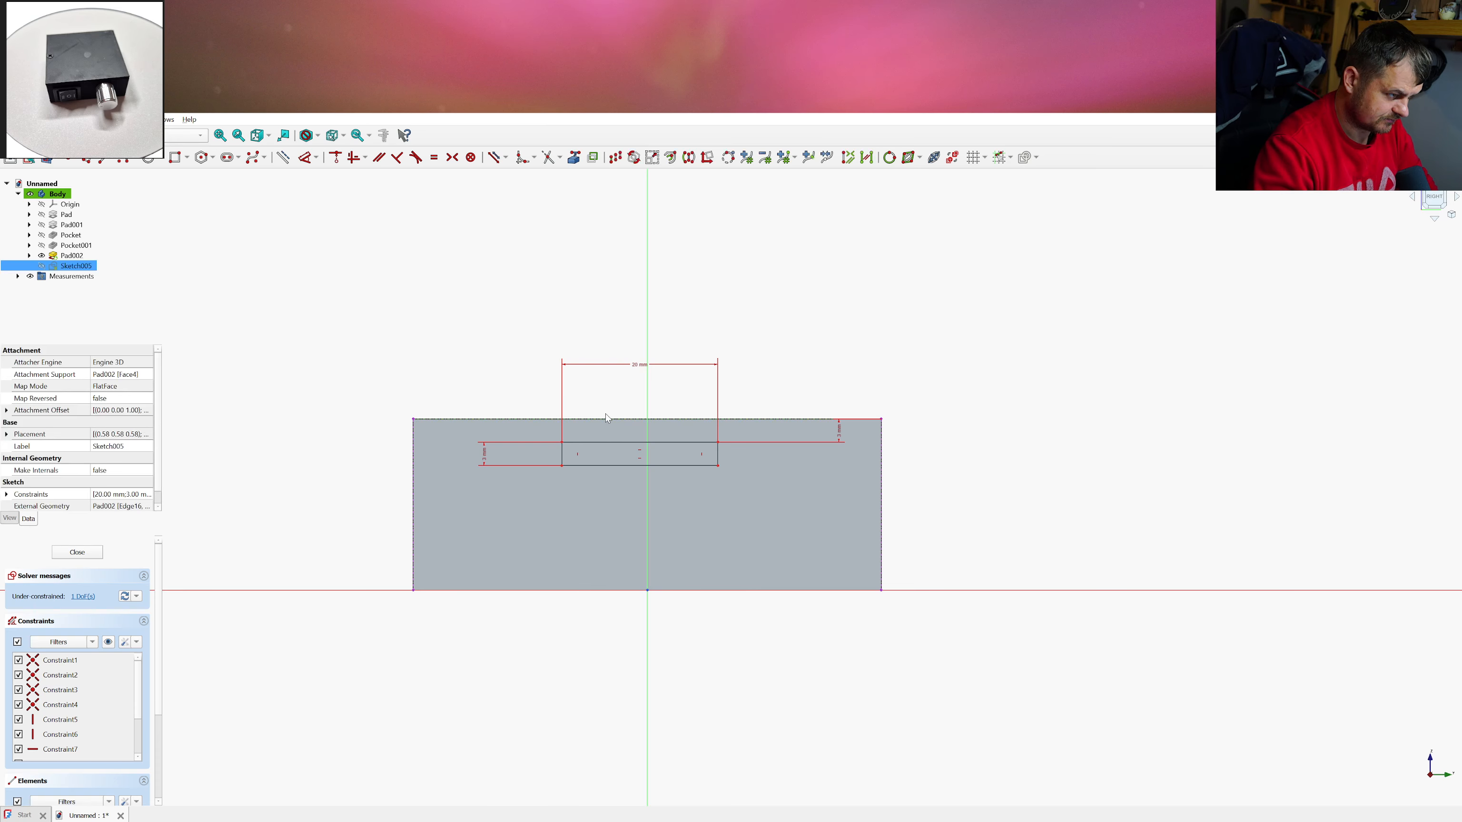
key(l)
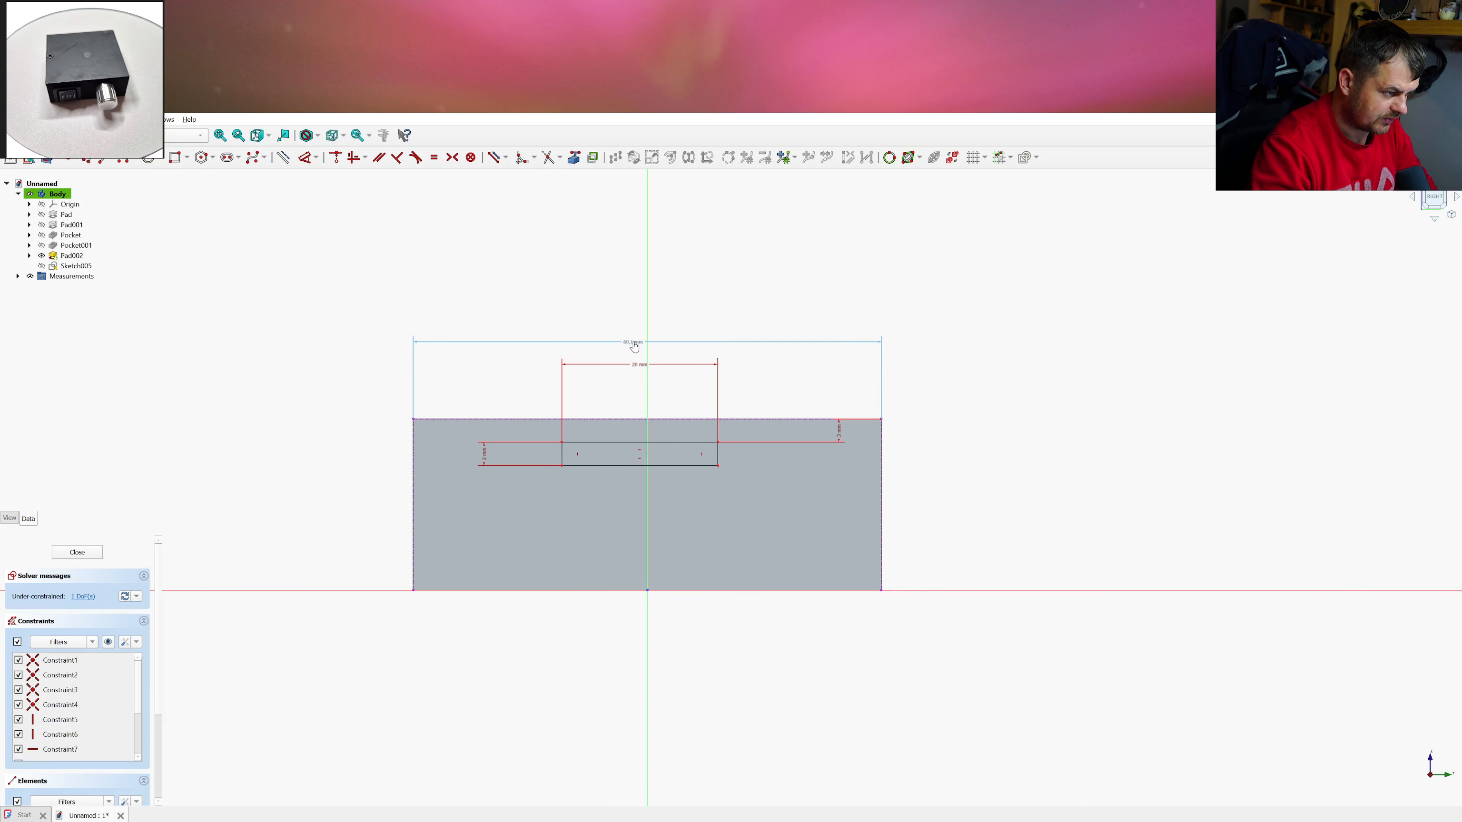
click(631, 343)
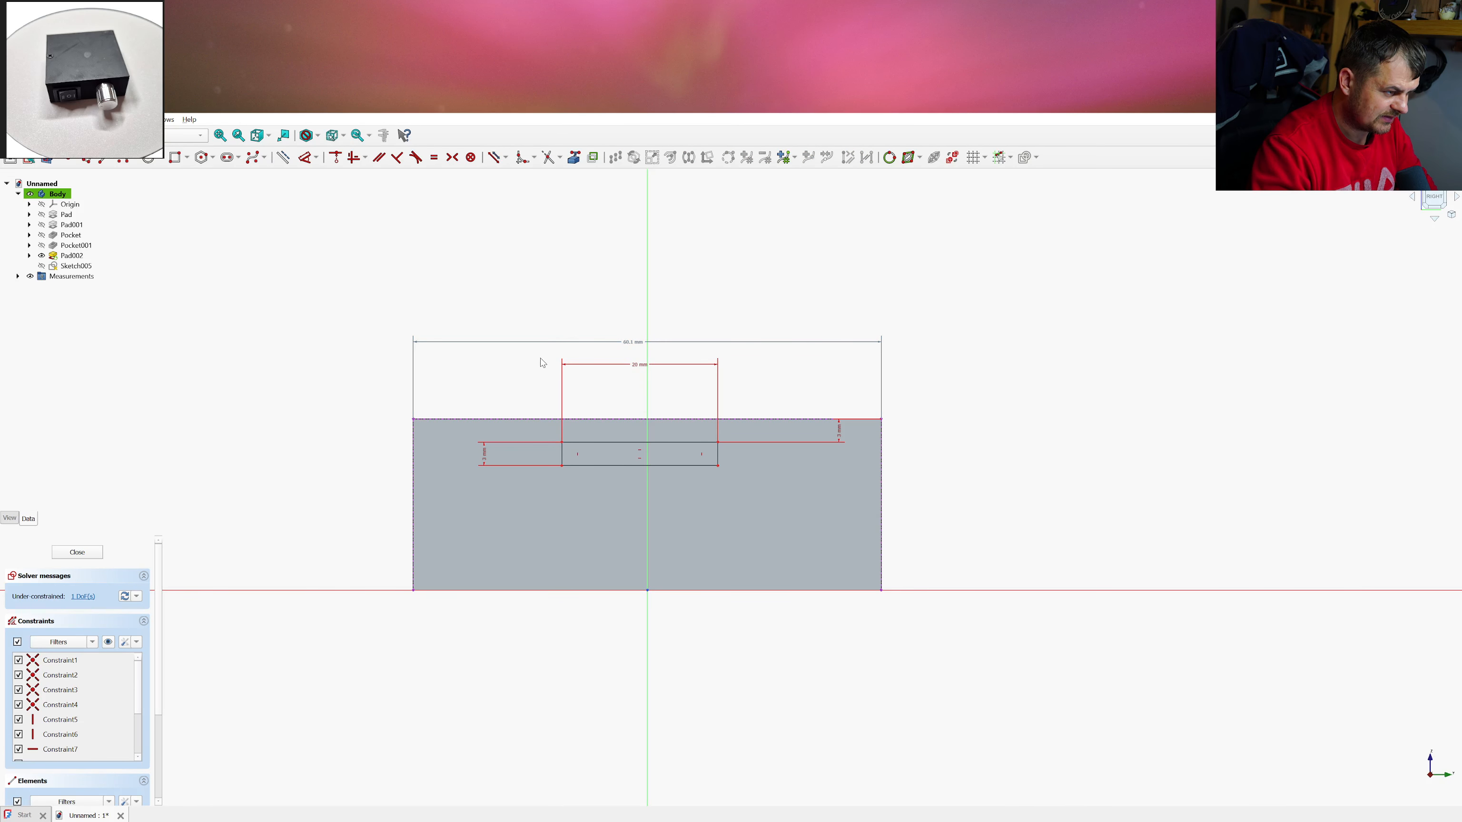
Constrain the horizontal distance from the wall's upper-left corner to the rectangle's upper-left corner to 20.05 mm
click(426, 420)
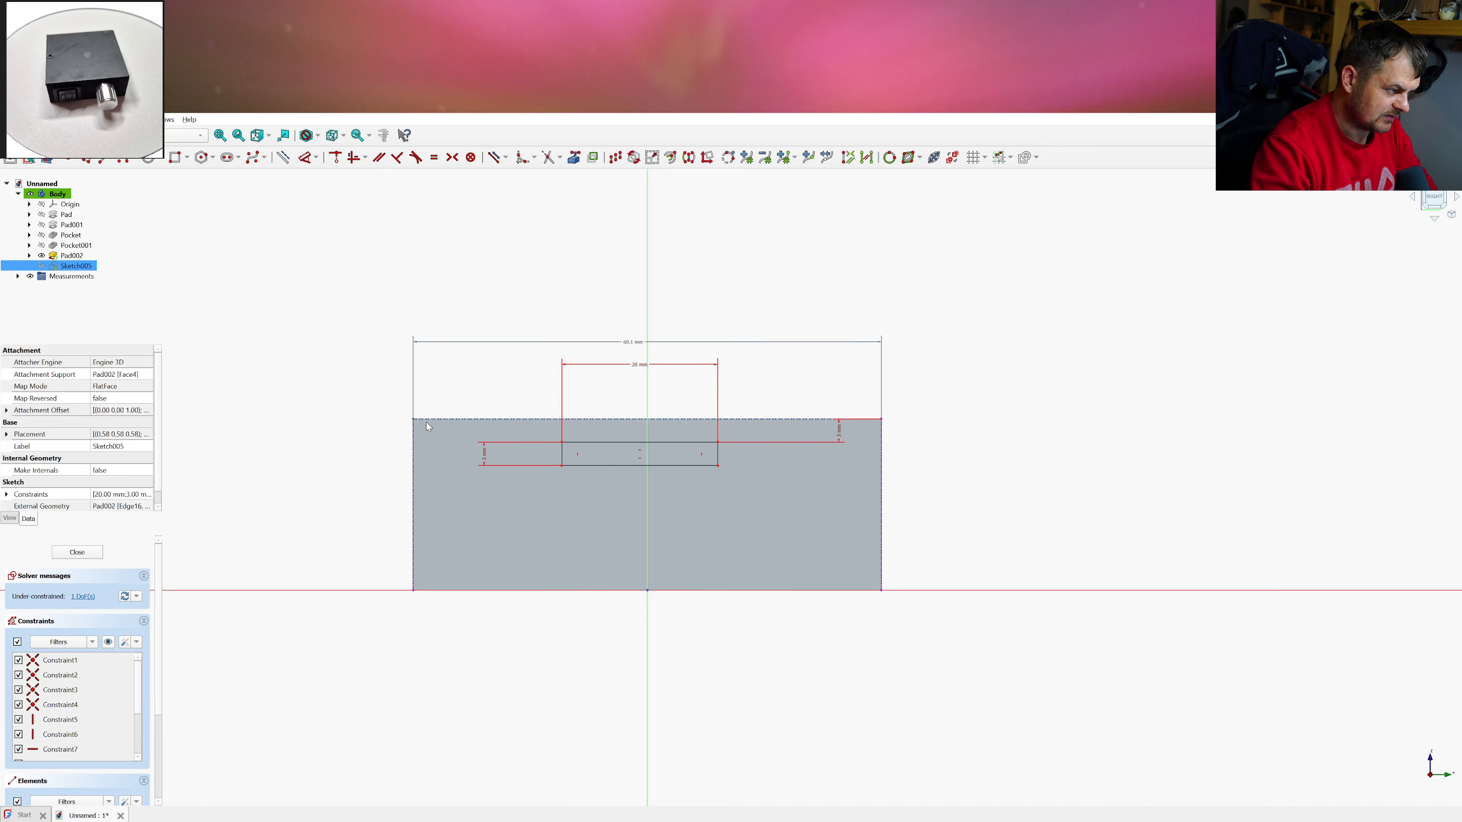
click(563, 441)
key(l)
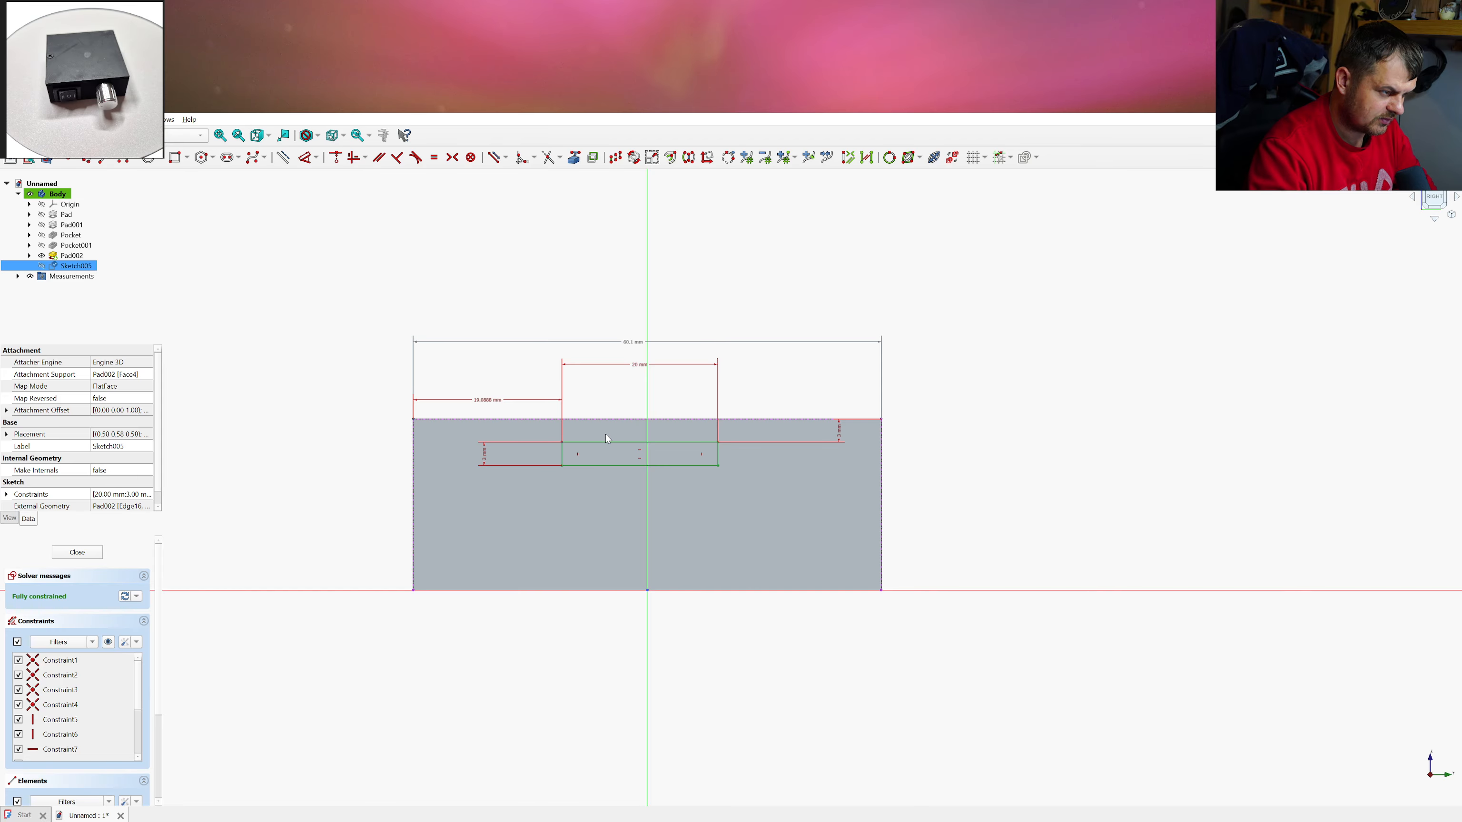
key(Return)
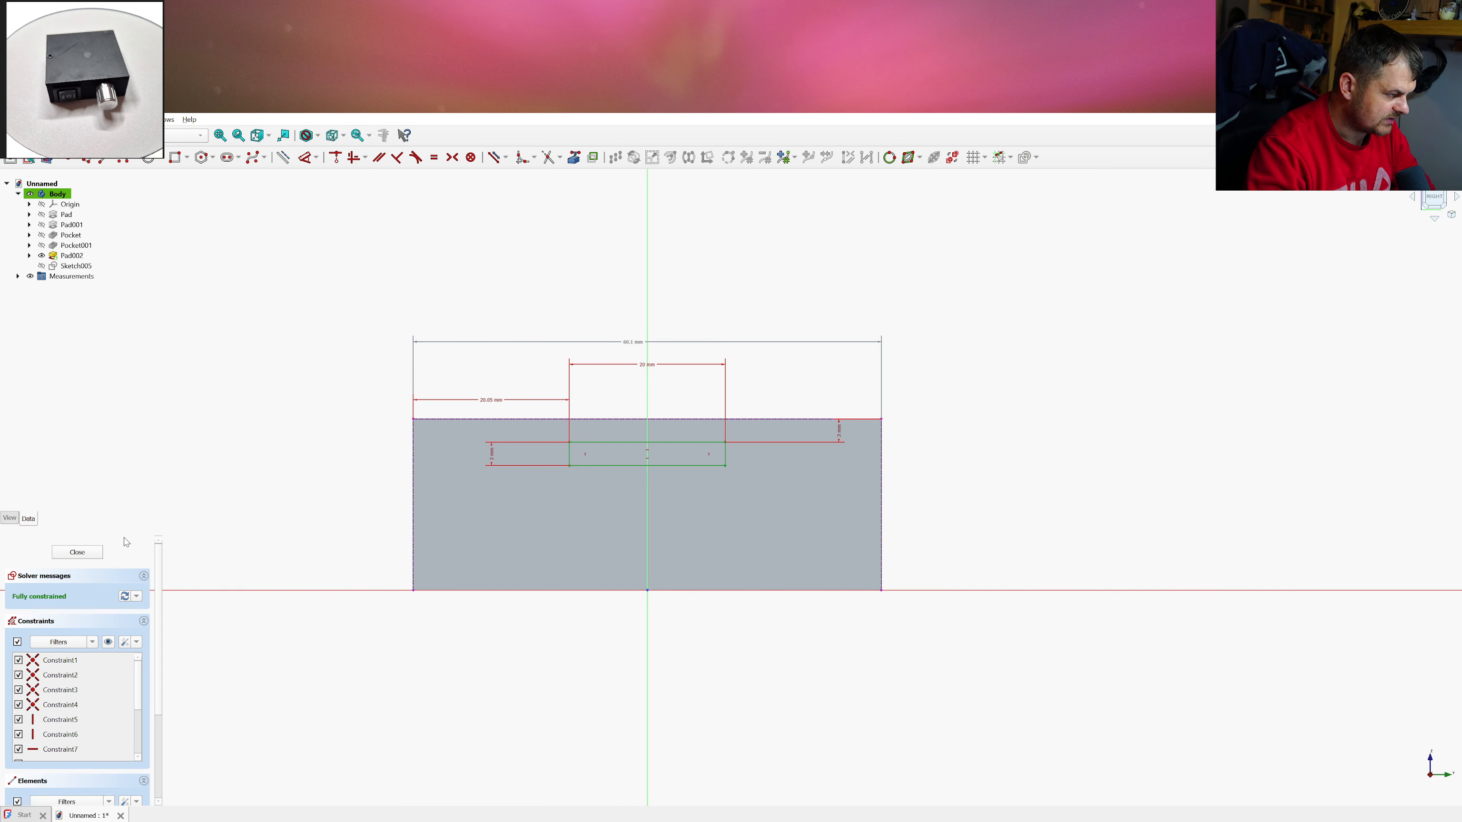
Close the slot sketch and cut the rectangle through the side wall as a 2 mm deep pocket
click(77, 551)
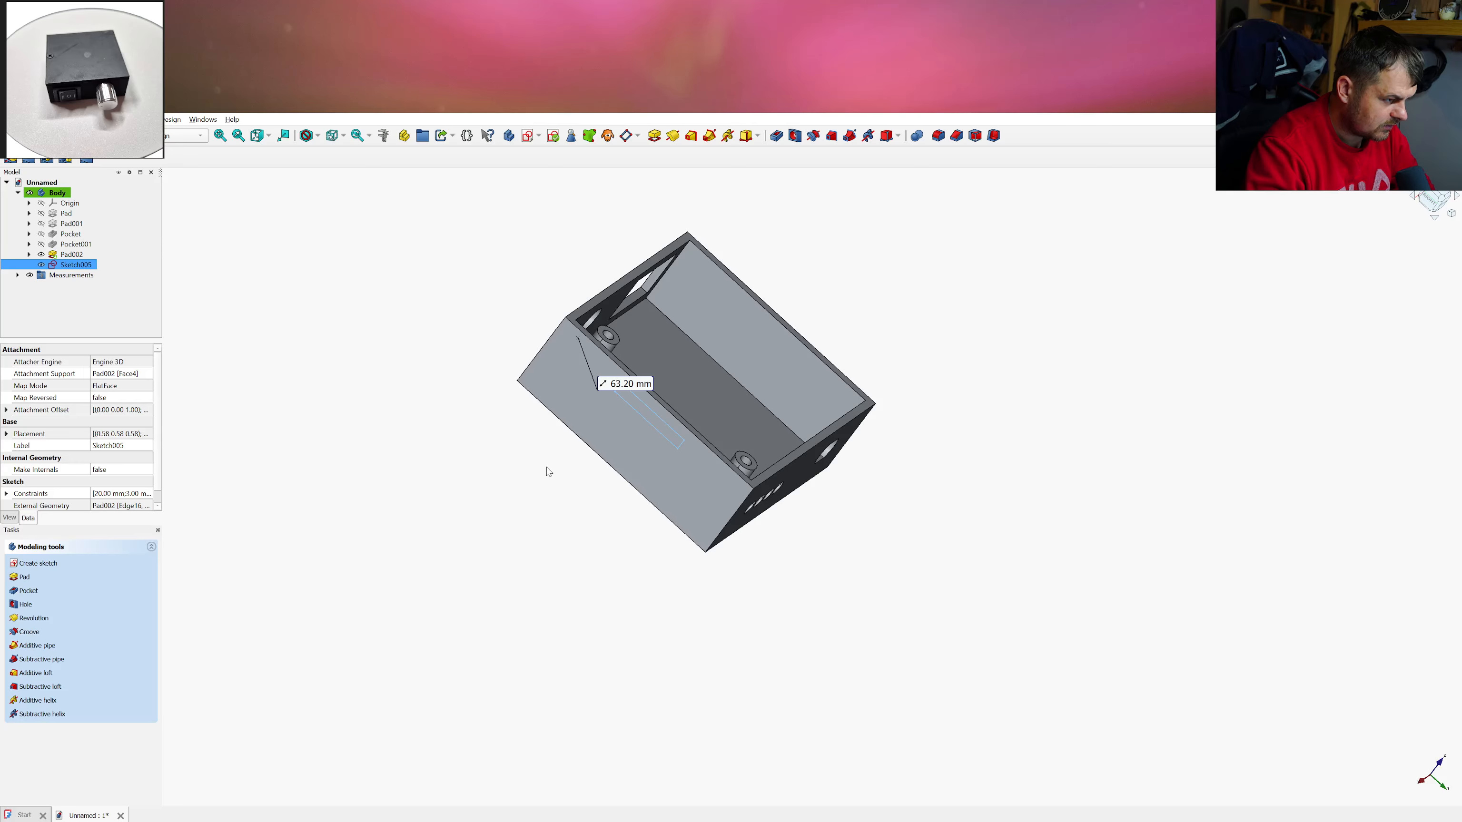
click(776, 137)
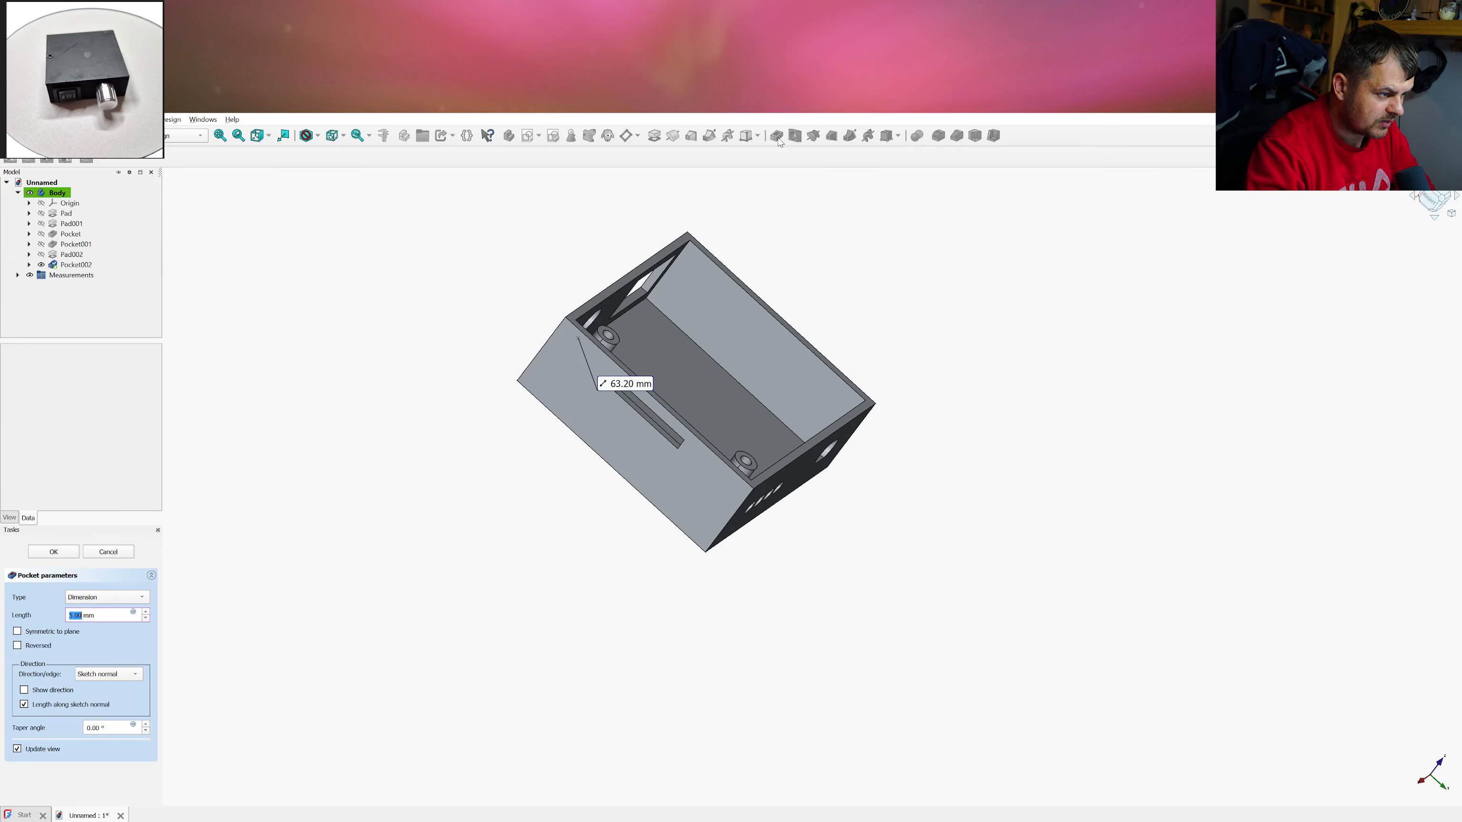
click(146, 618)
click(146, 617)
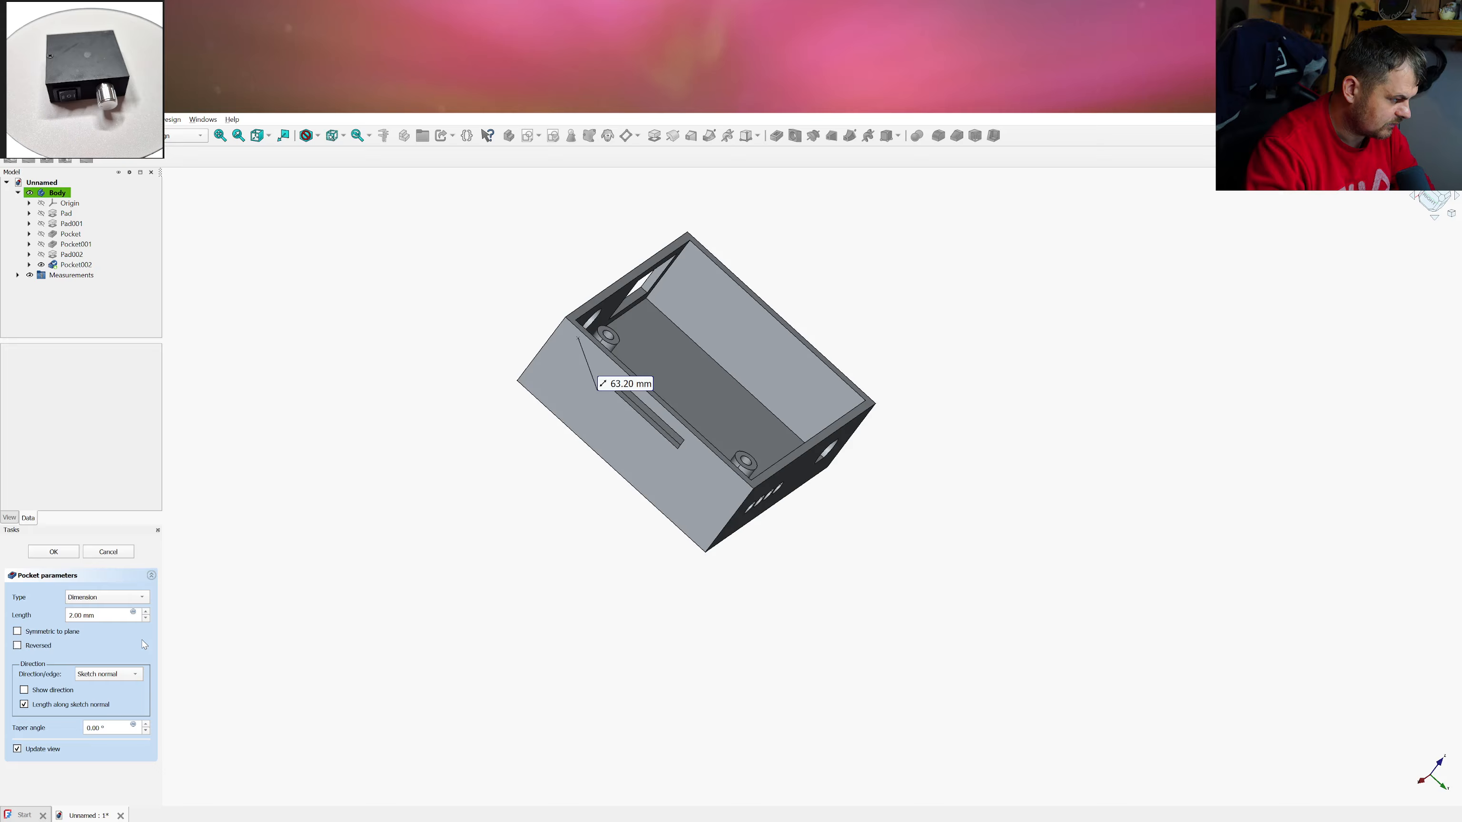
click(53, 551)
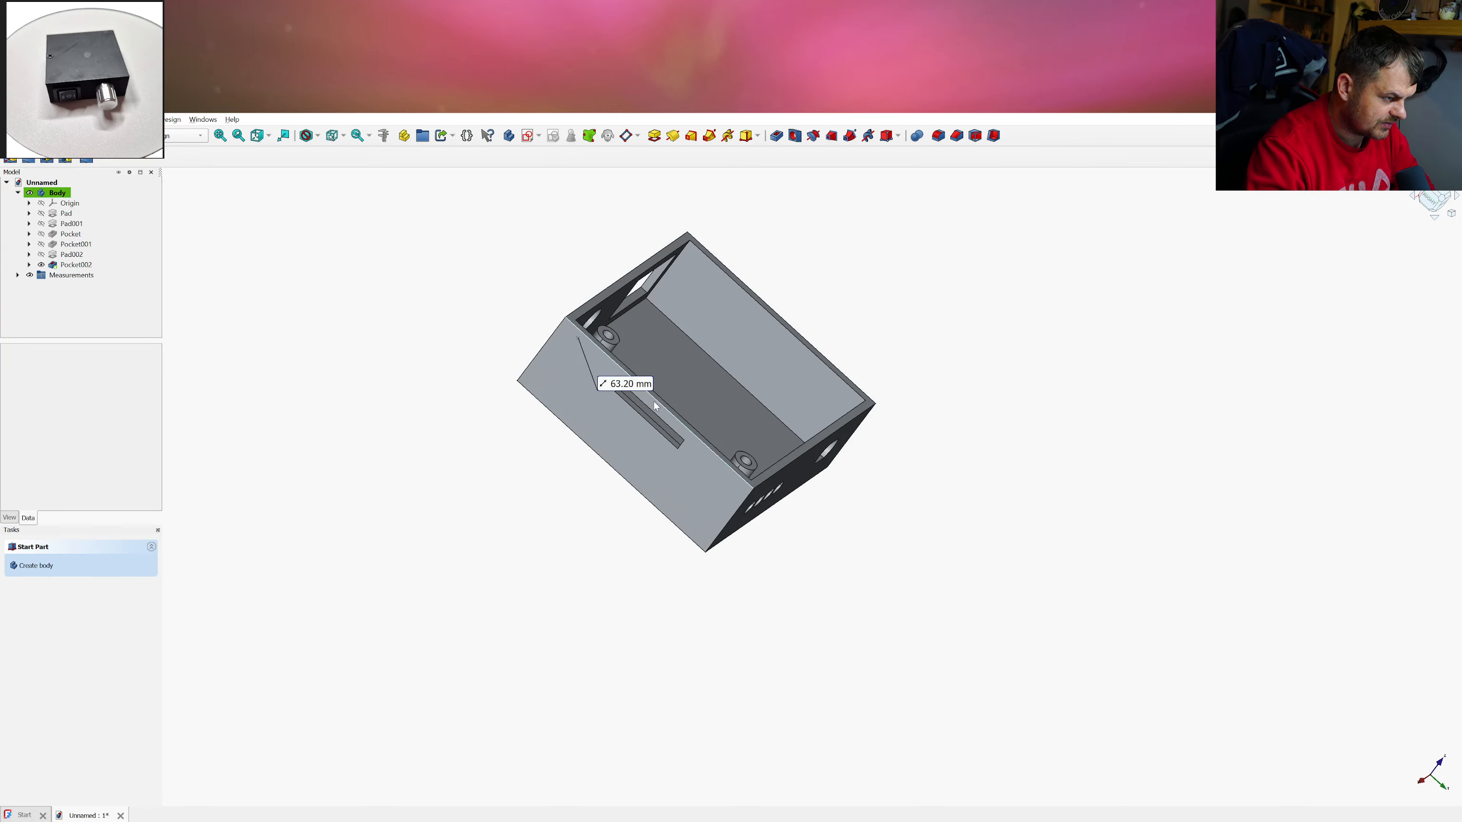
mouse_move(659, 404)
middle_down()
mouse_move(695, 330)
mouse_move(359, 405)
mouse_move(702, 433)
mouse_move(630, 410)
middle_up()
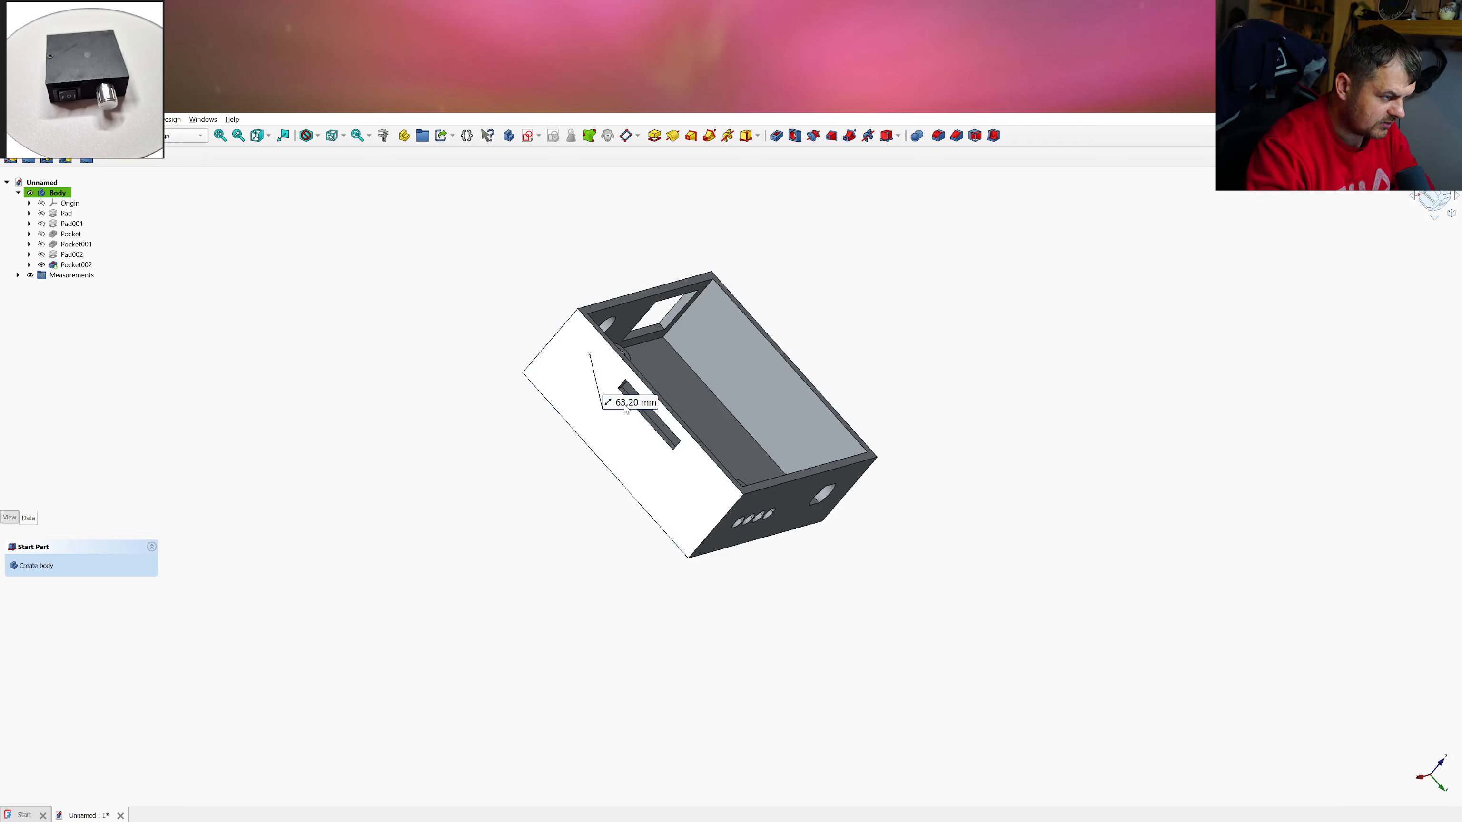
Examine the enclosure's end wall openings, side slot and floor standoffs from several angles and in top view
middle_drag(604, 458, 982, 637)
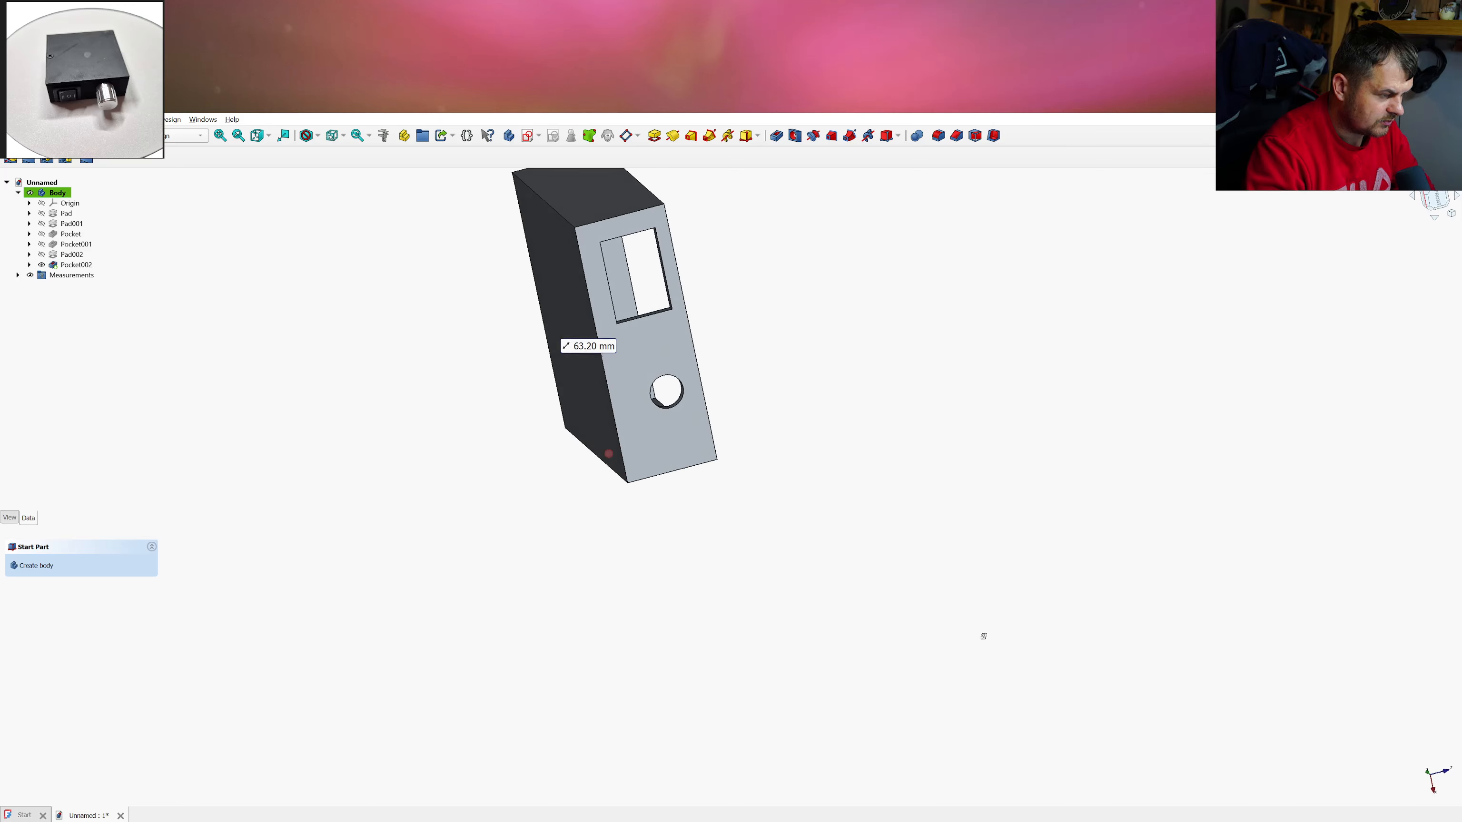
middle_drag(615, 276, 406, 317)
scroll(435, 292, up, 5)
scroll(510, 541, up, 3)
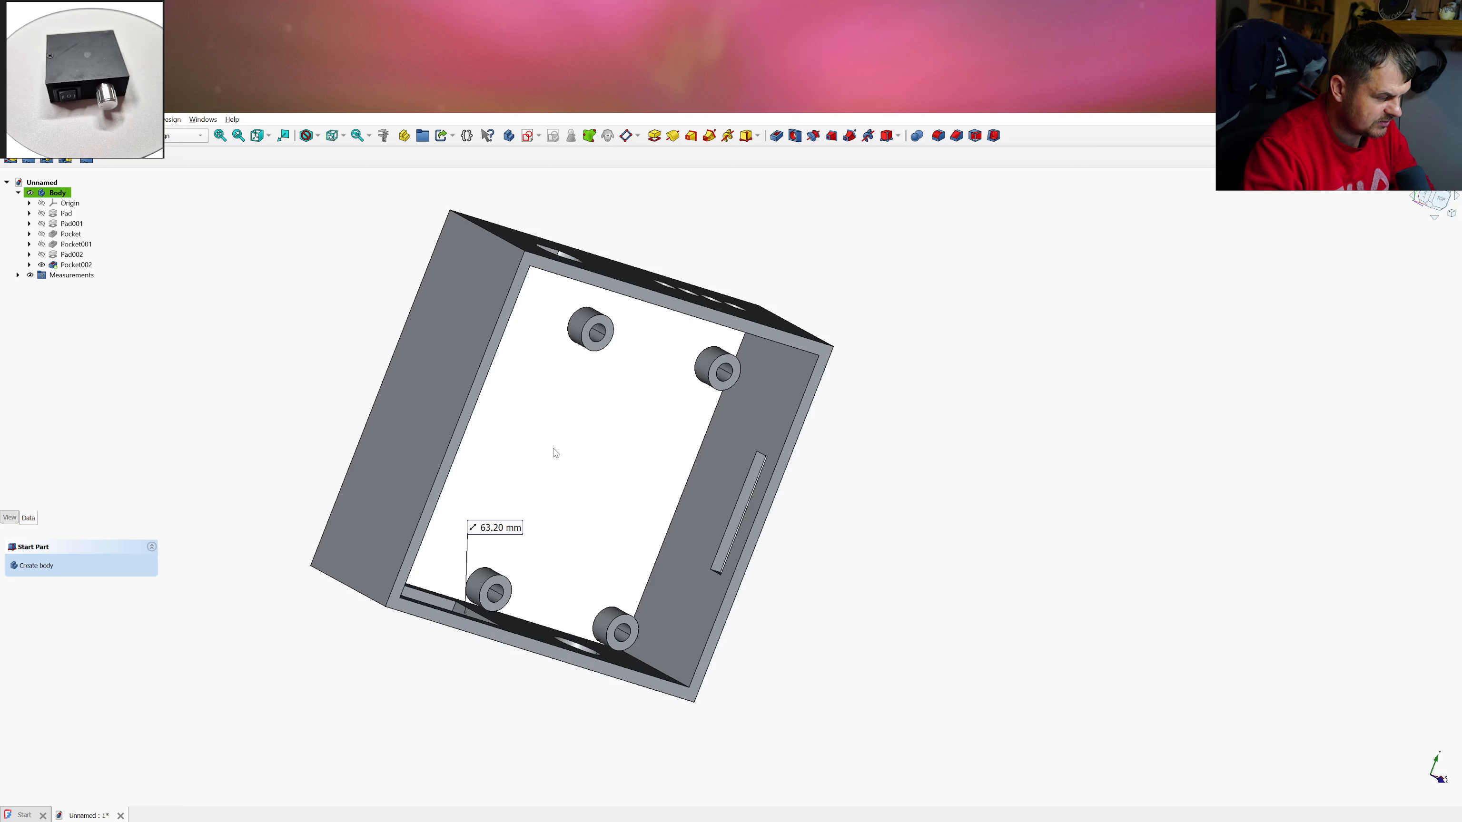
middle_drag(553, 449, 569, 395)
click(1437, 197)
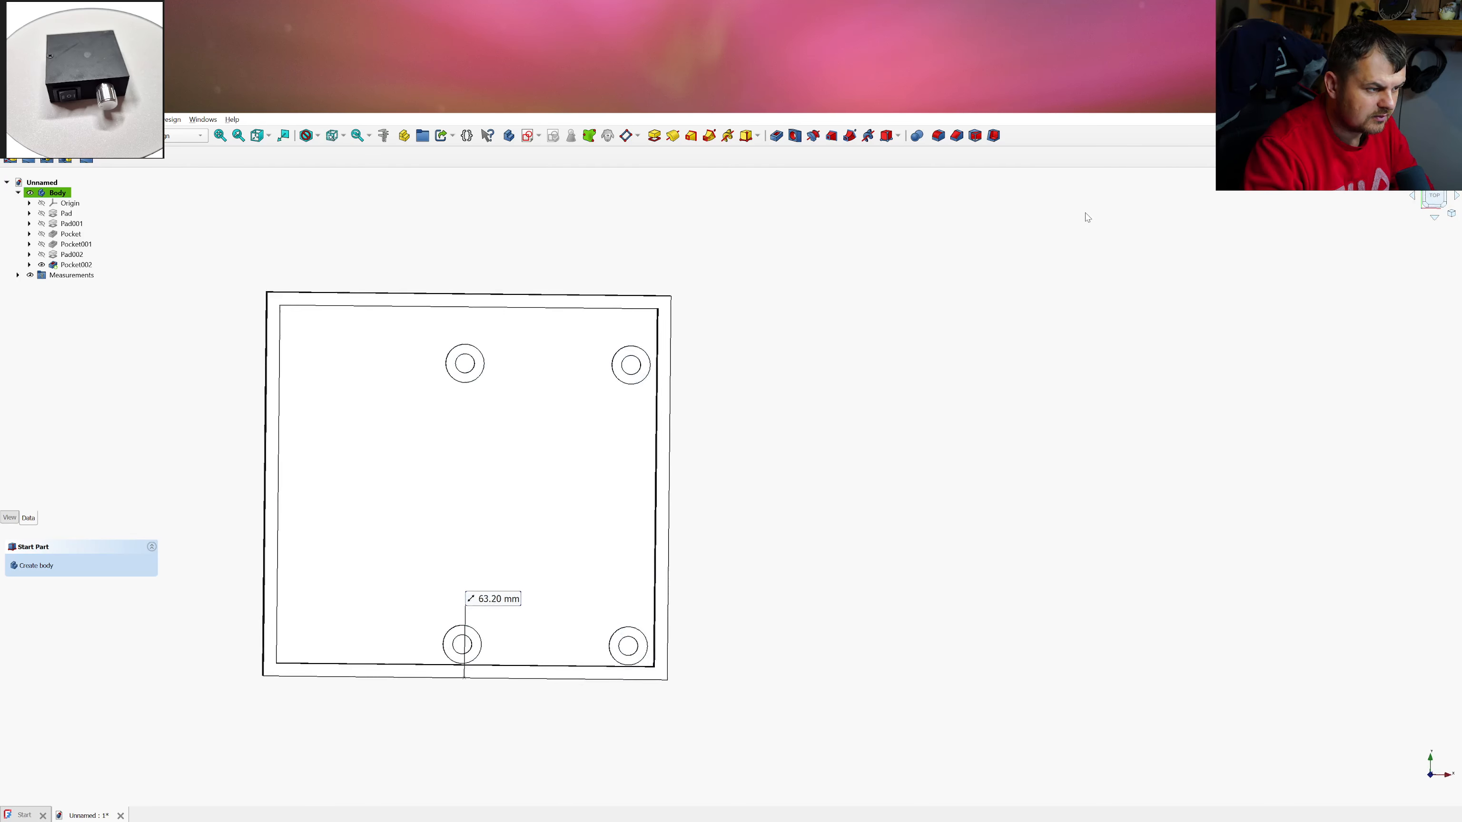
scroll(819, 250, down, 3)
scroll(560, 264, up, 2)
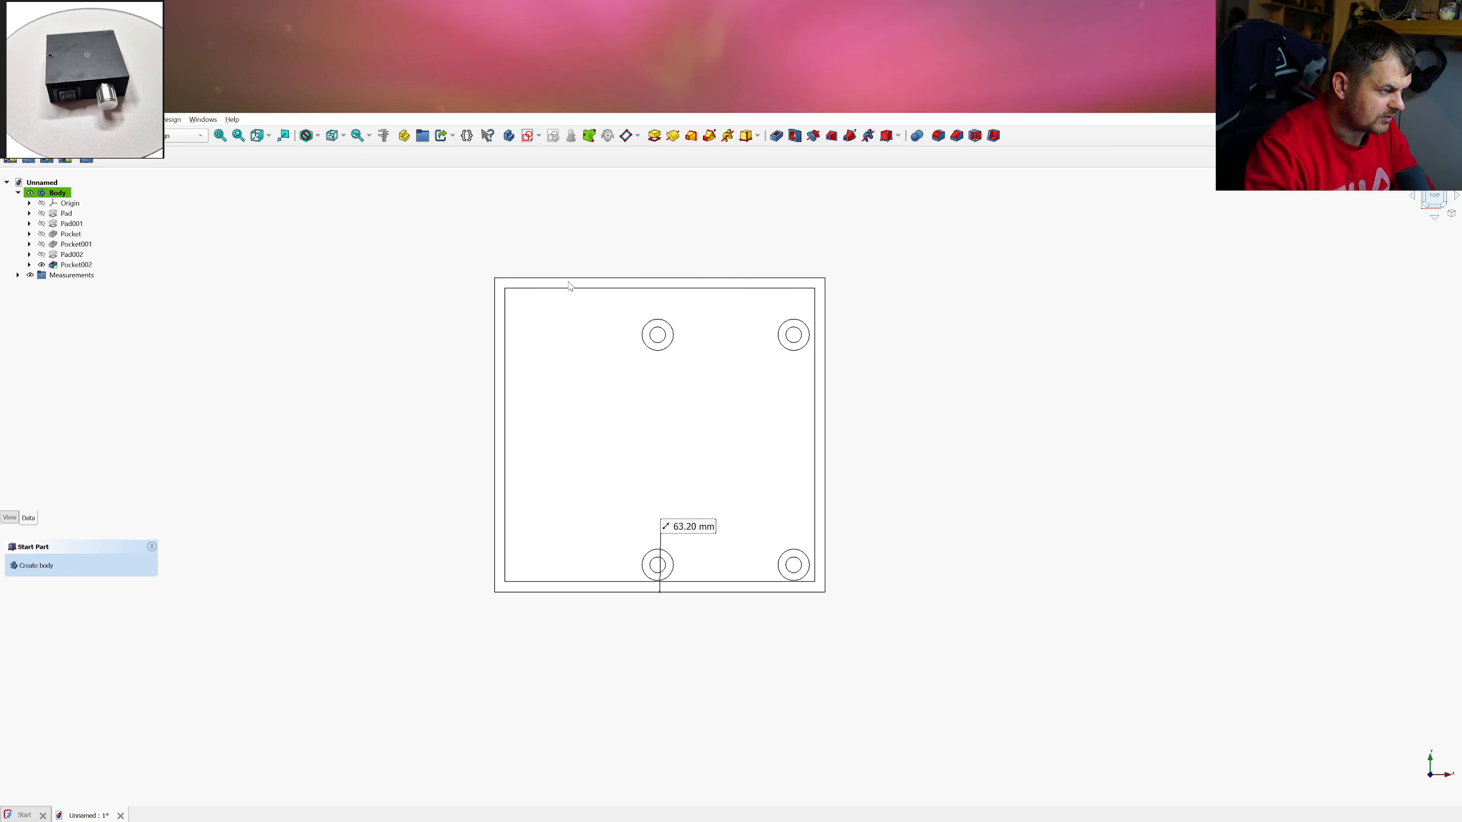
Collapse the enclosure body in the model tree and create a second, active body
click(17, 194)
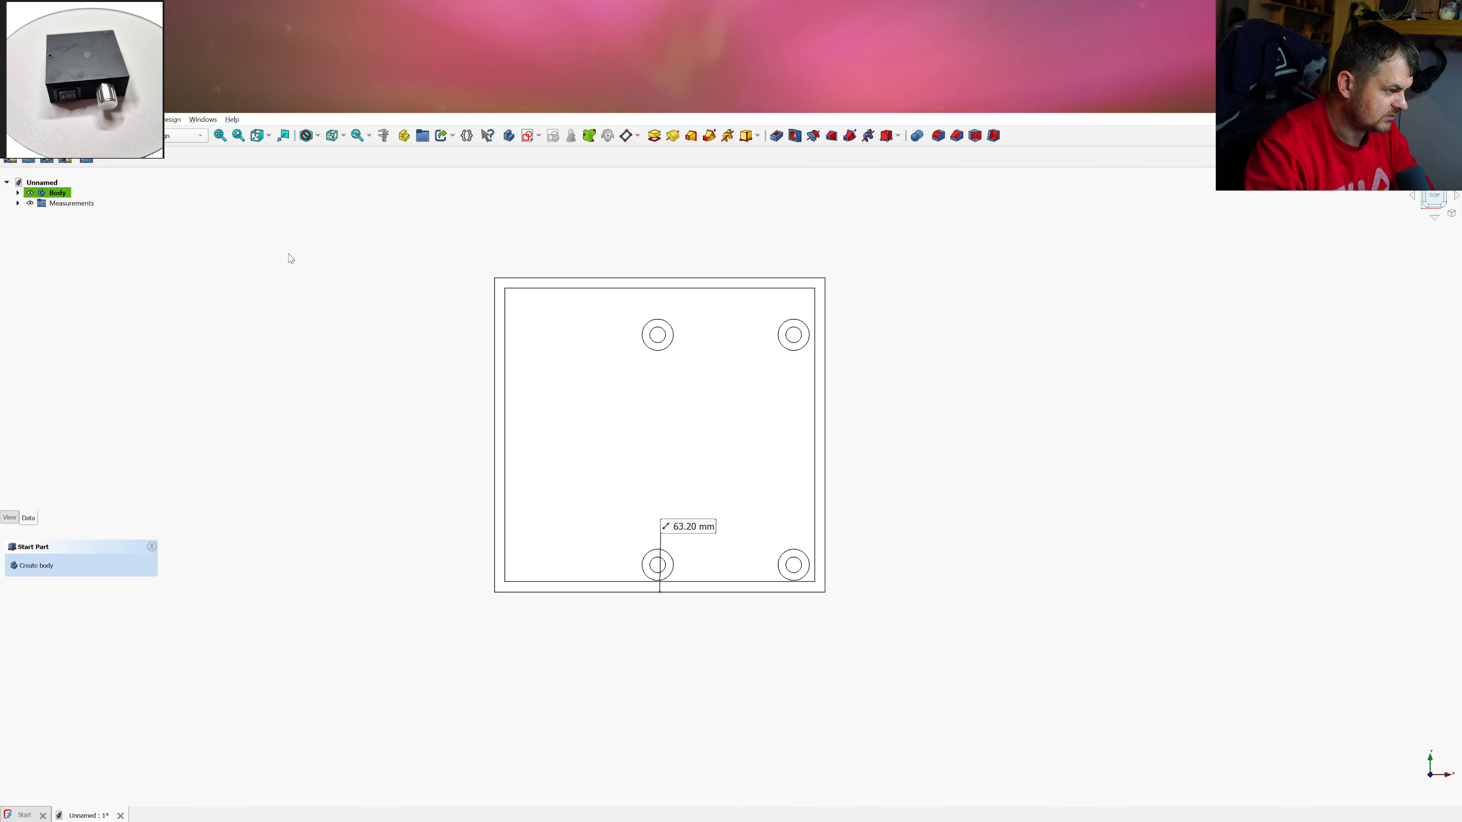
click(509, 137)
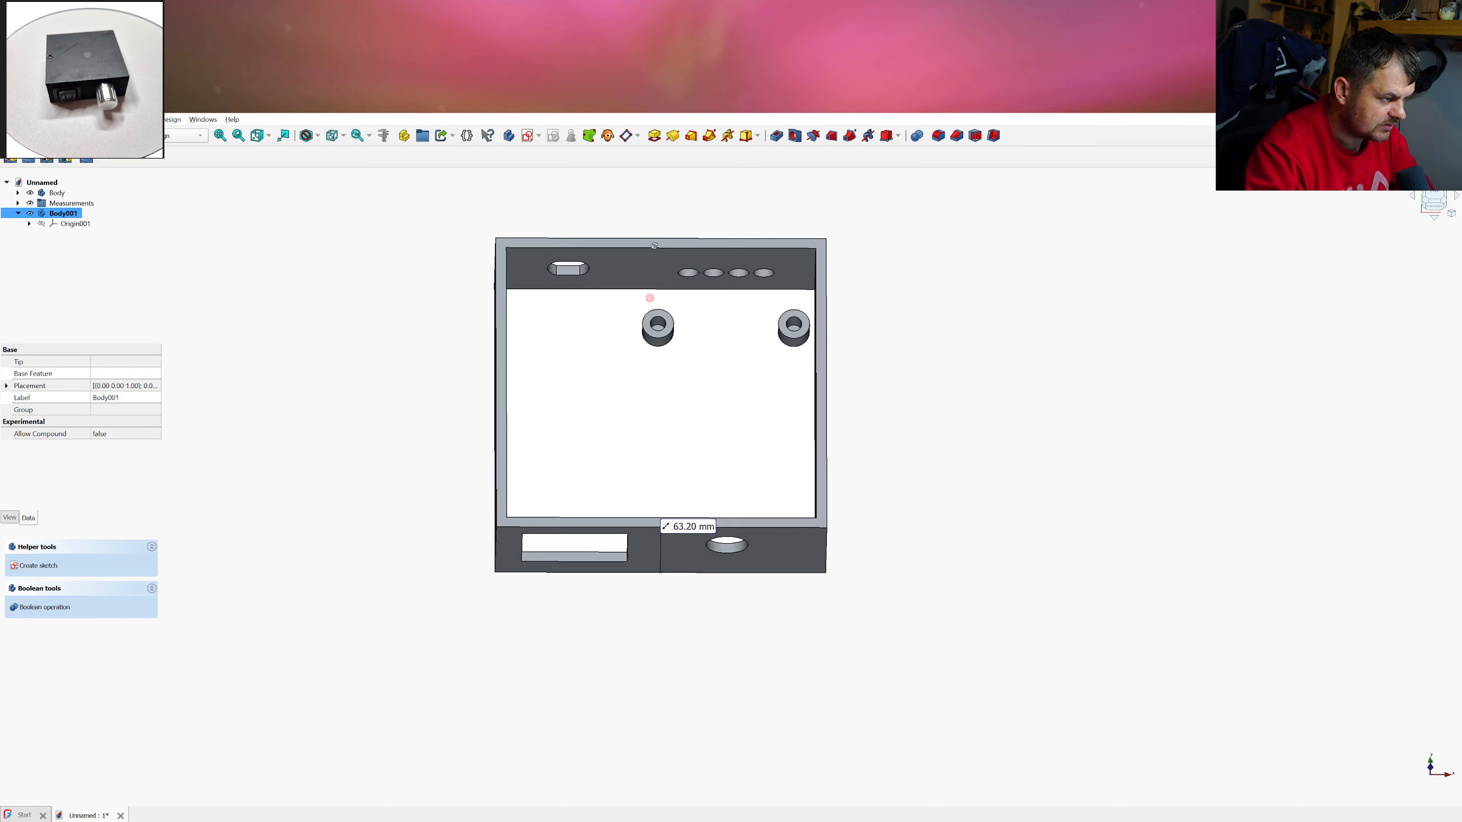
double_click(93, 215)
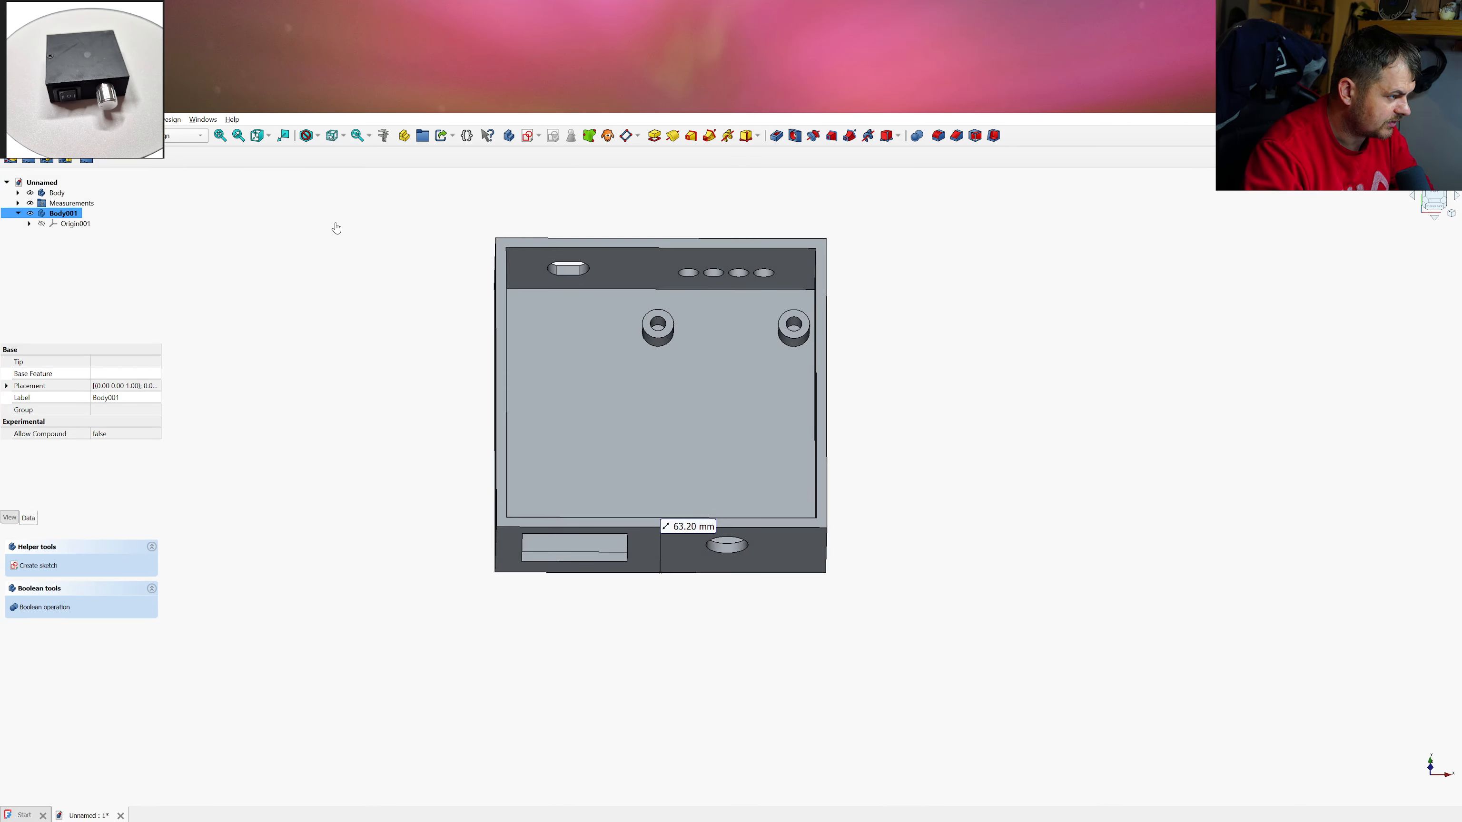
Start a sketch for the new body on a copy of the enclosure's upper rim face
click(500, 247)
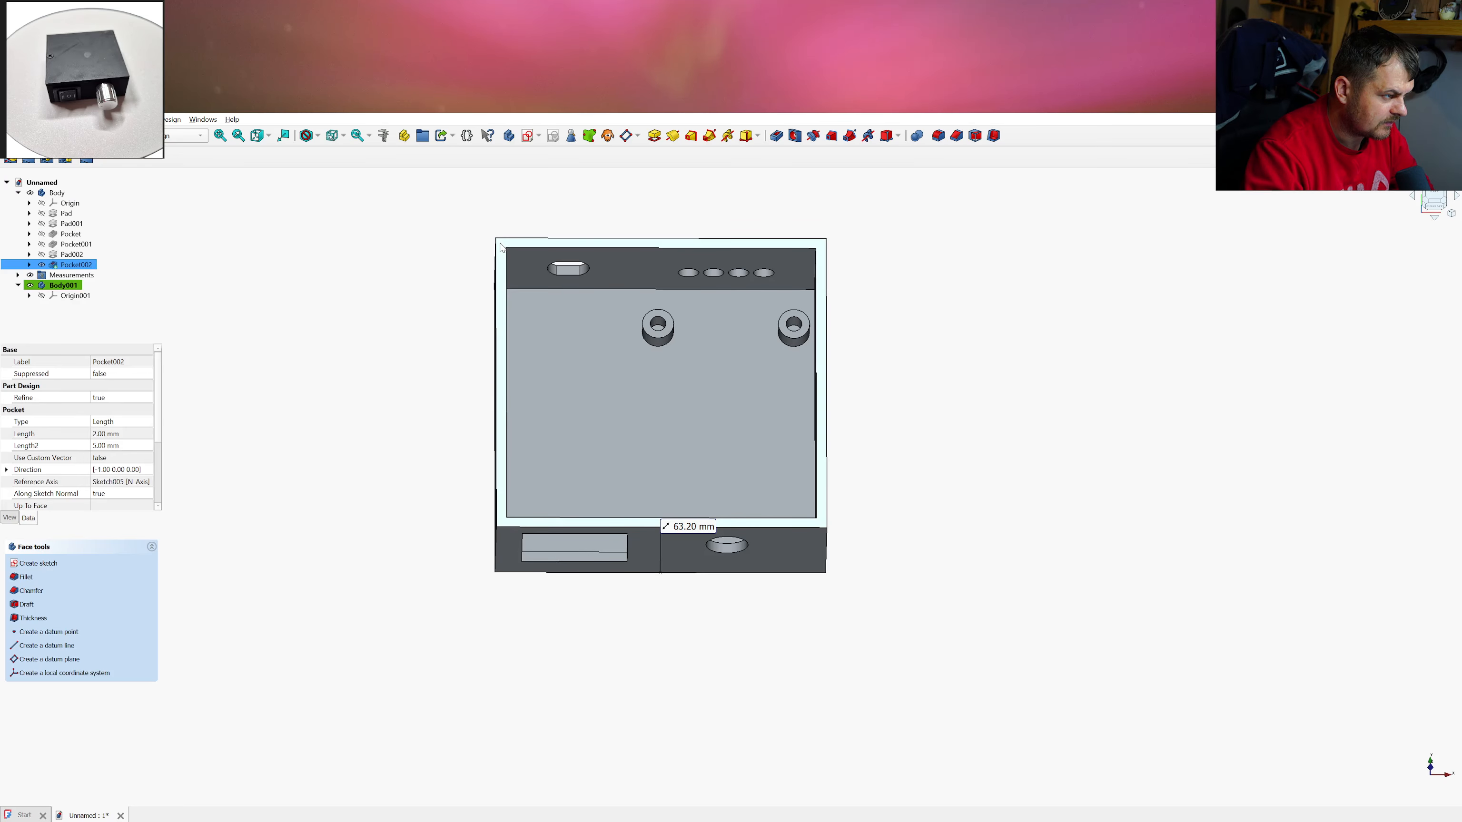
click(529, 139)
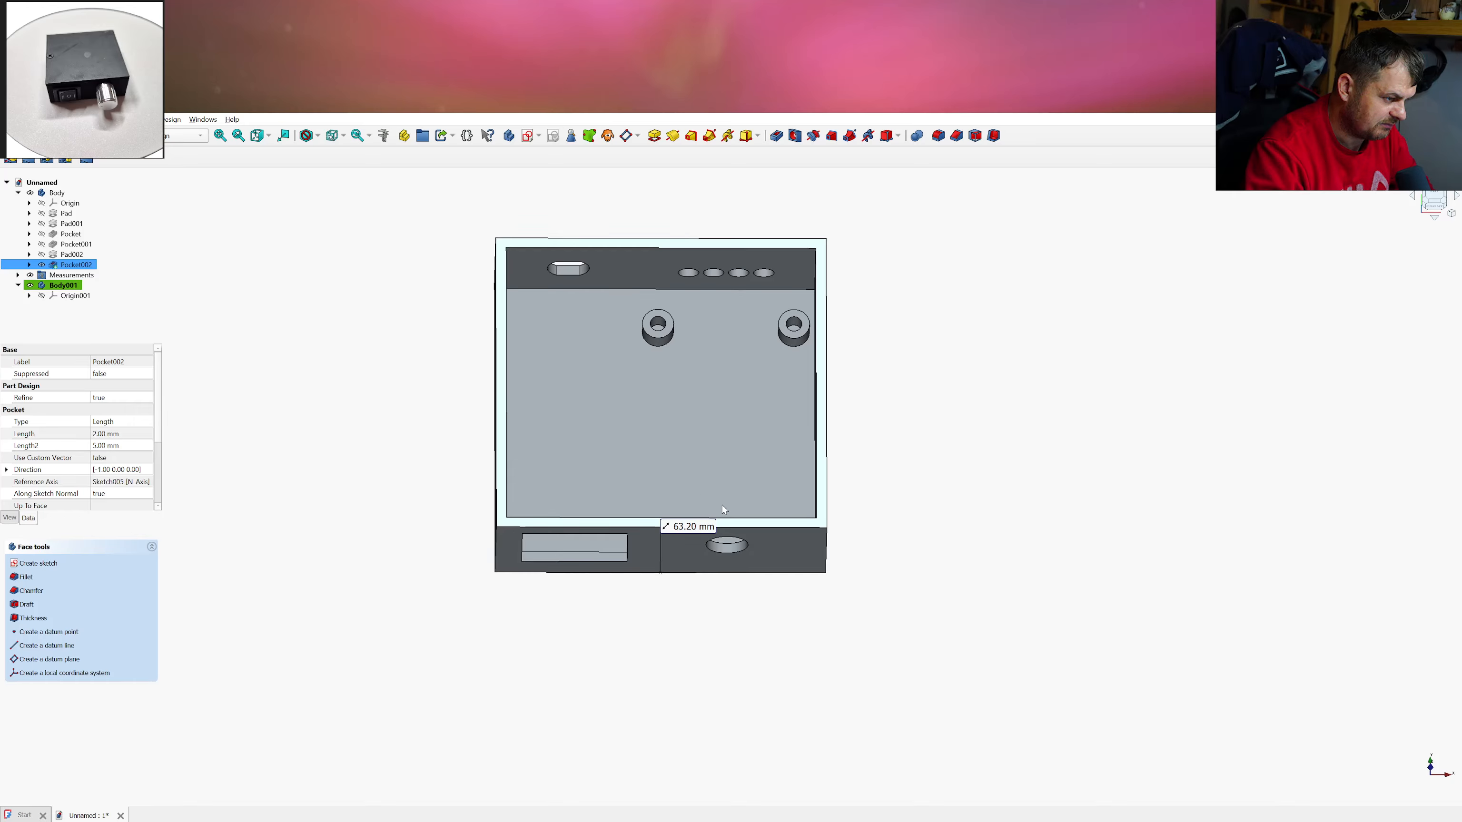
click(762, 562)
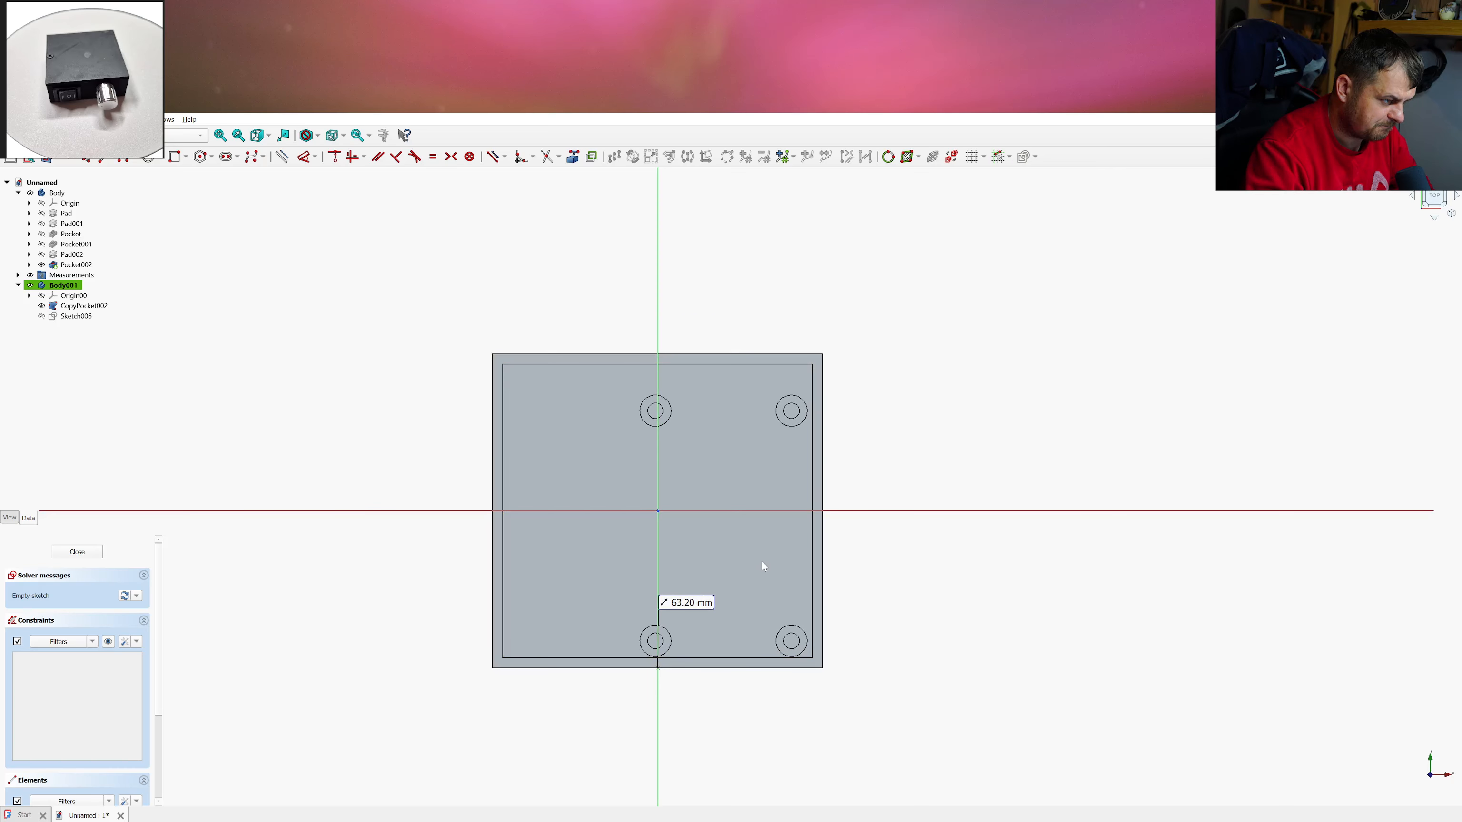
middle_drag(616, 361, 617, 341)
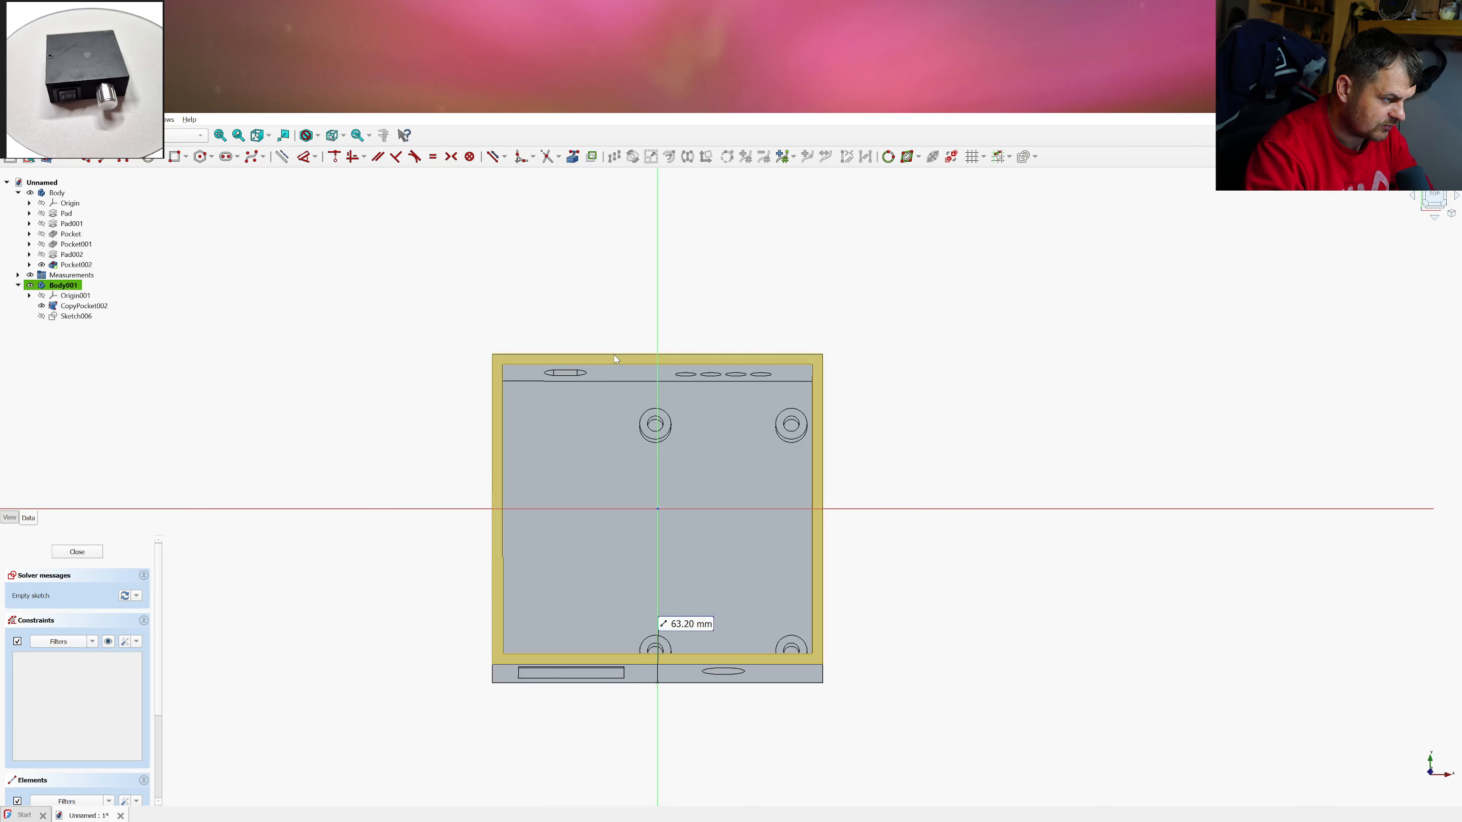
click(572, 155)
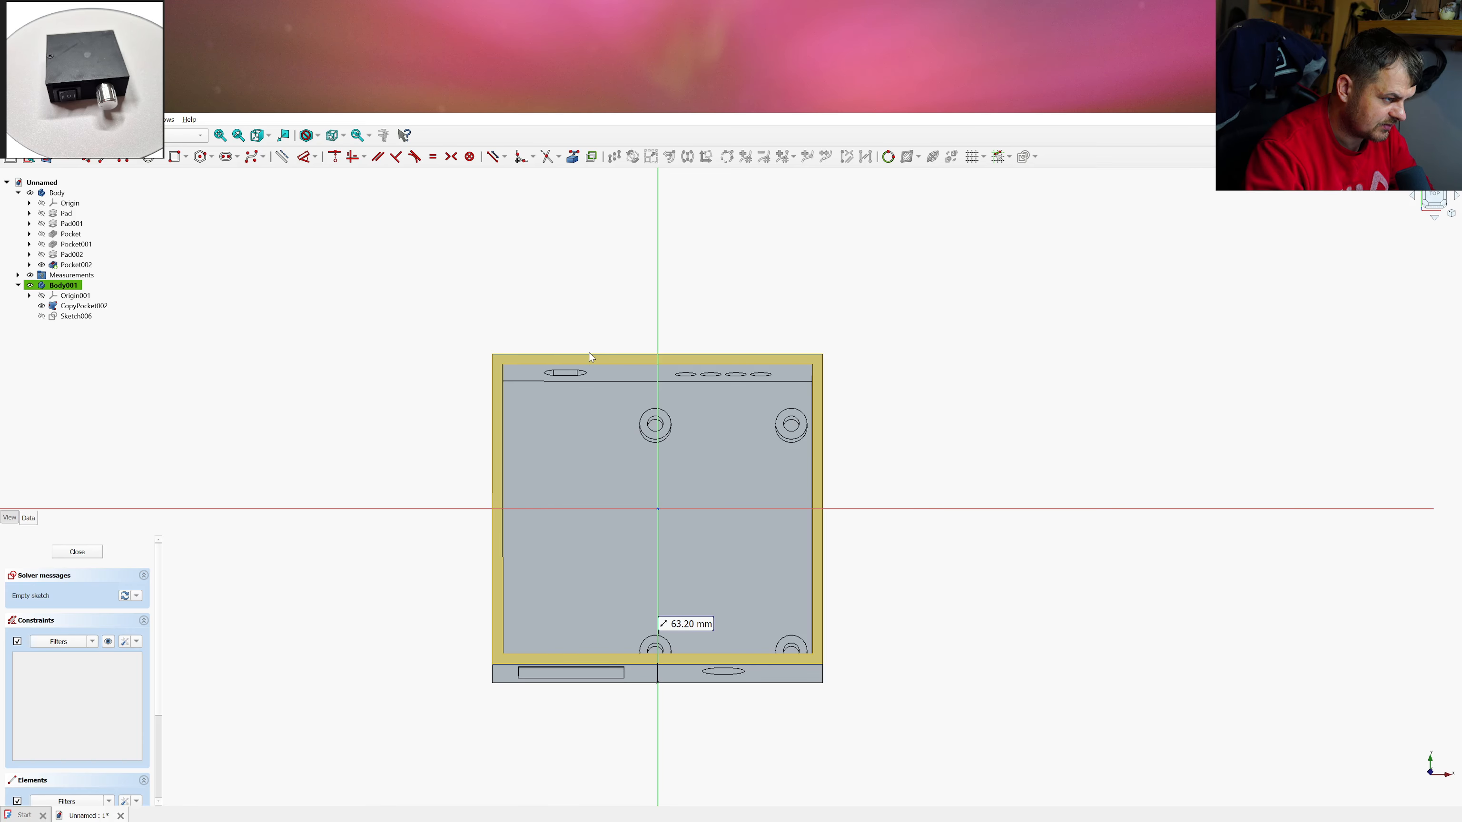
Hide the enclosure body and rename it Box
click(31, 193)
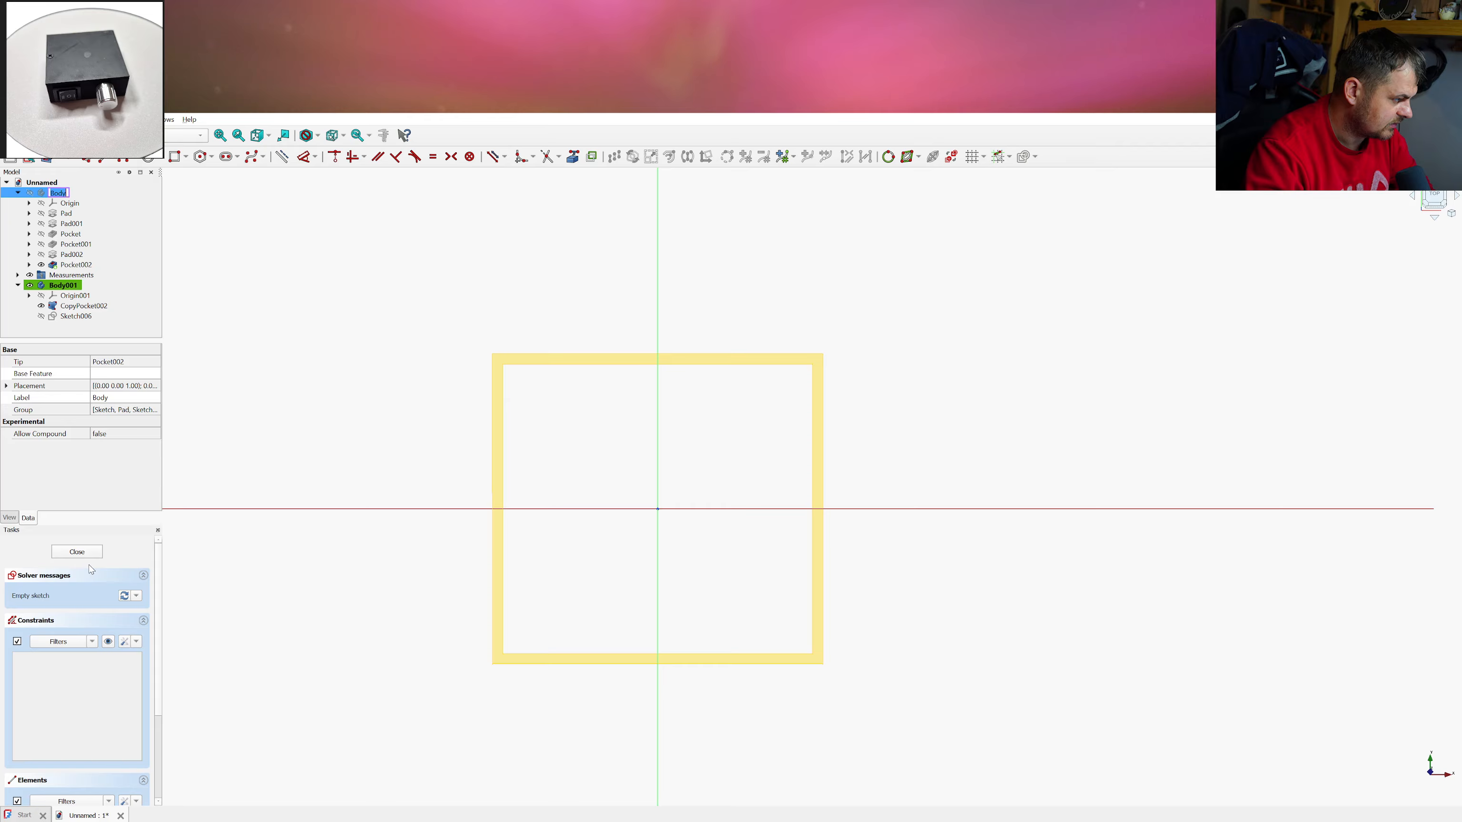
text(Box)
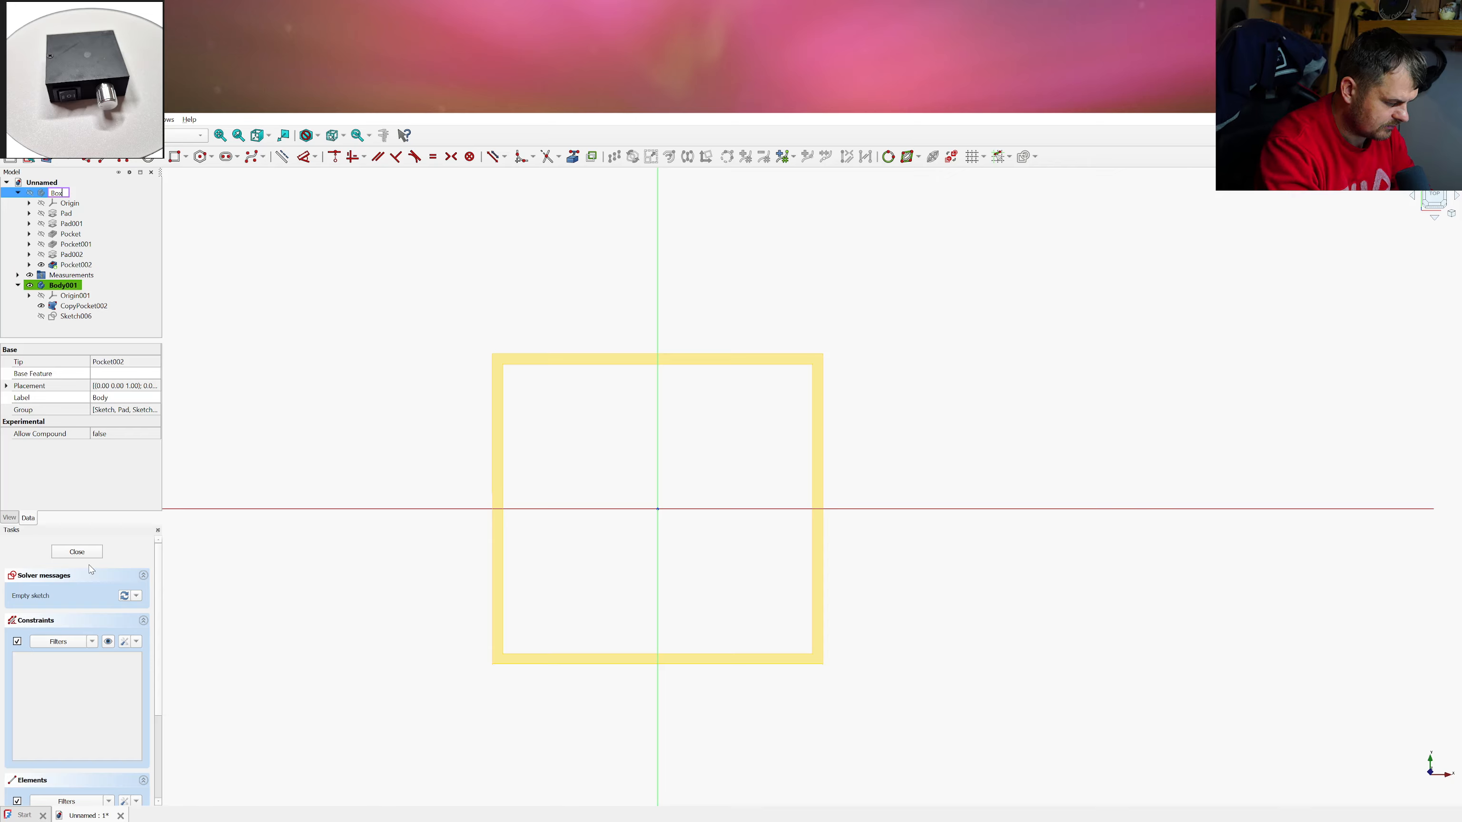
key(Return)
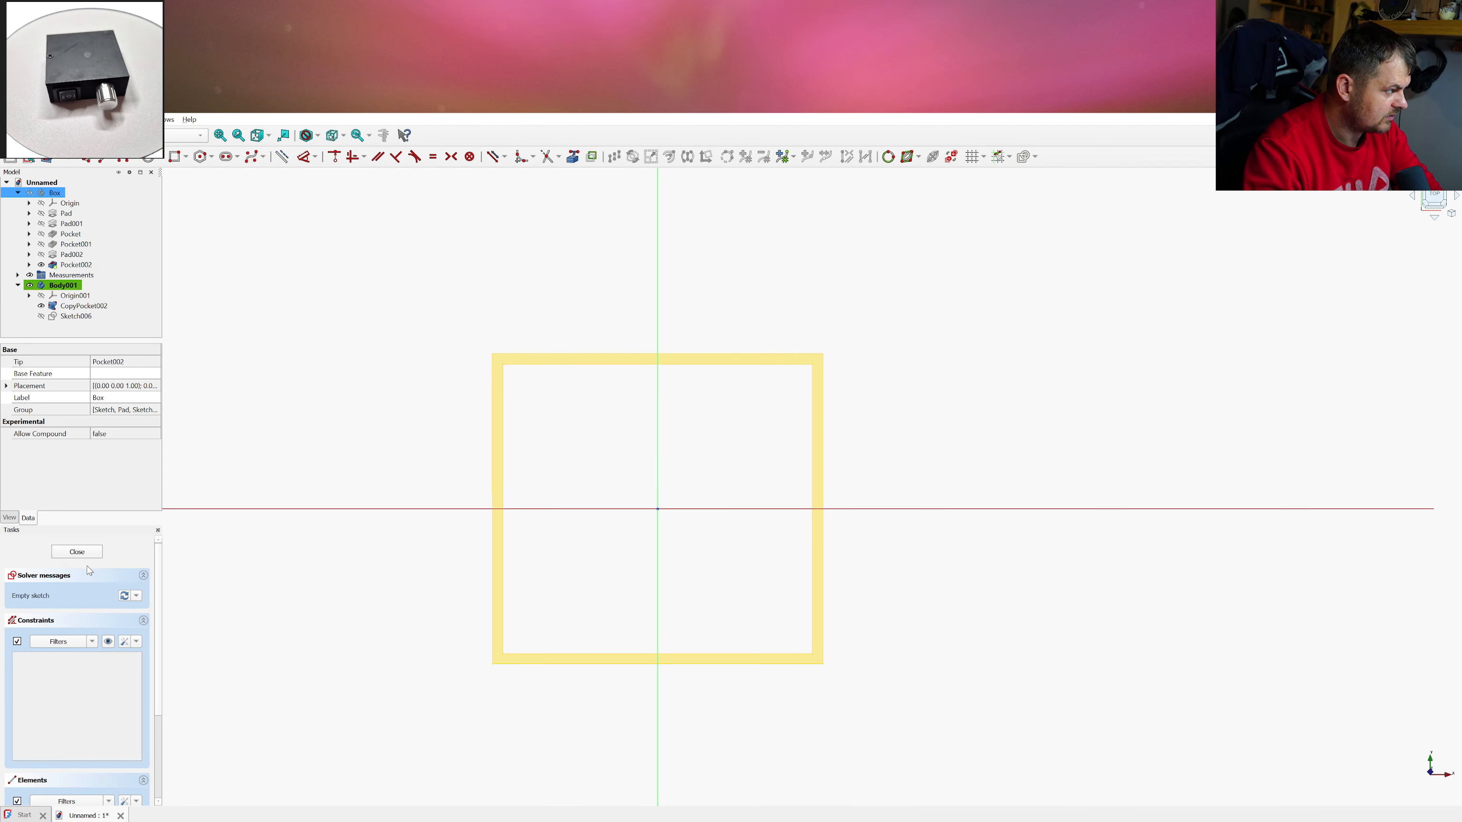
Rename the second body as Cover
click(76, 286)
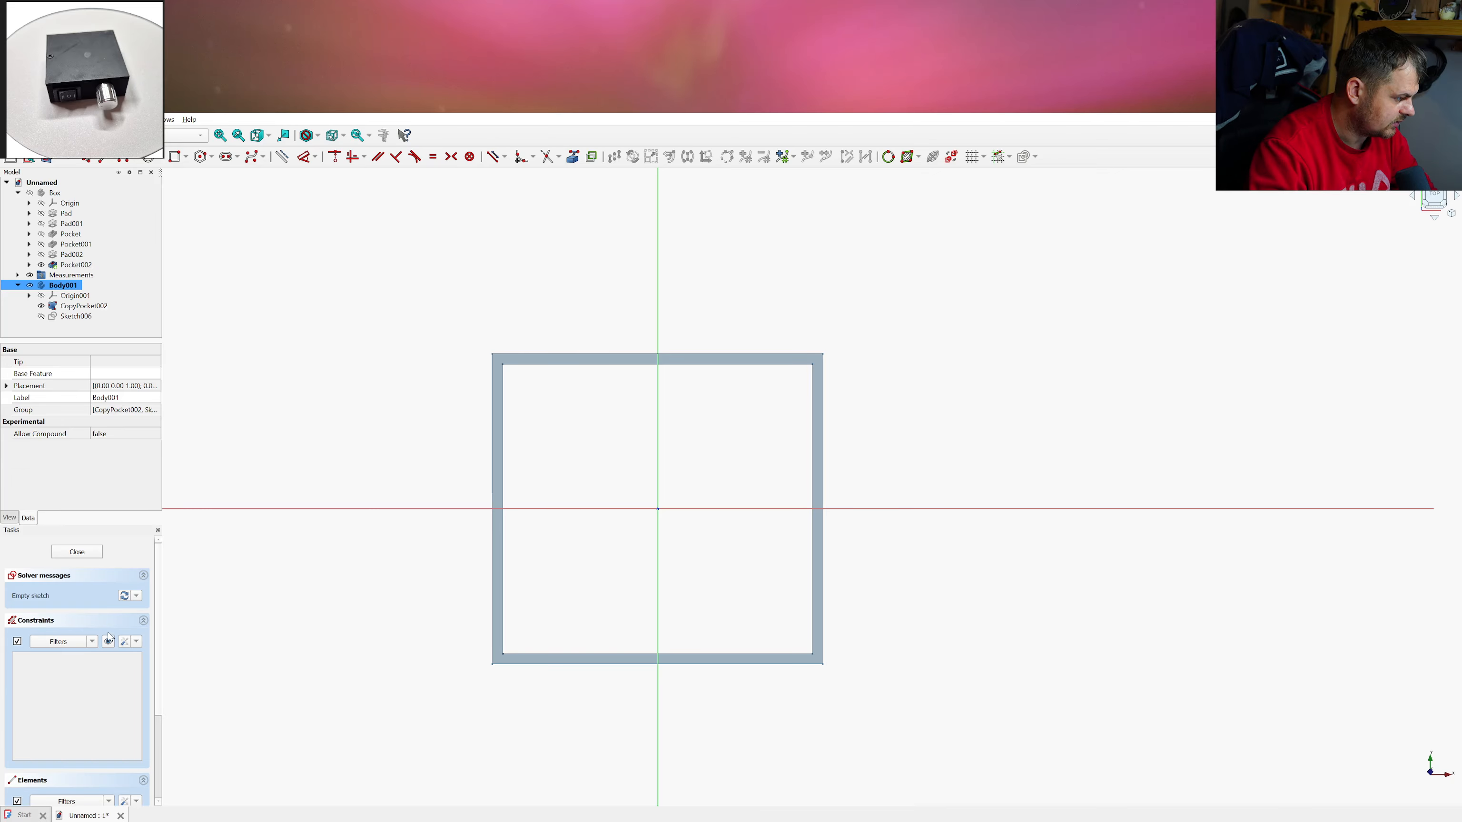
key(F2)
text(Co)
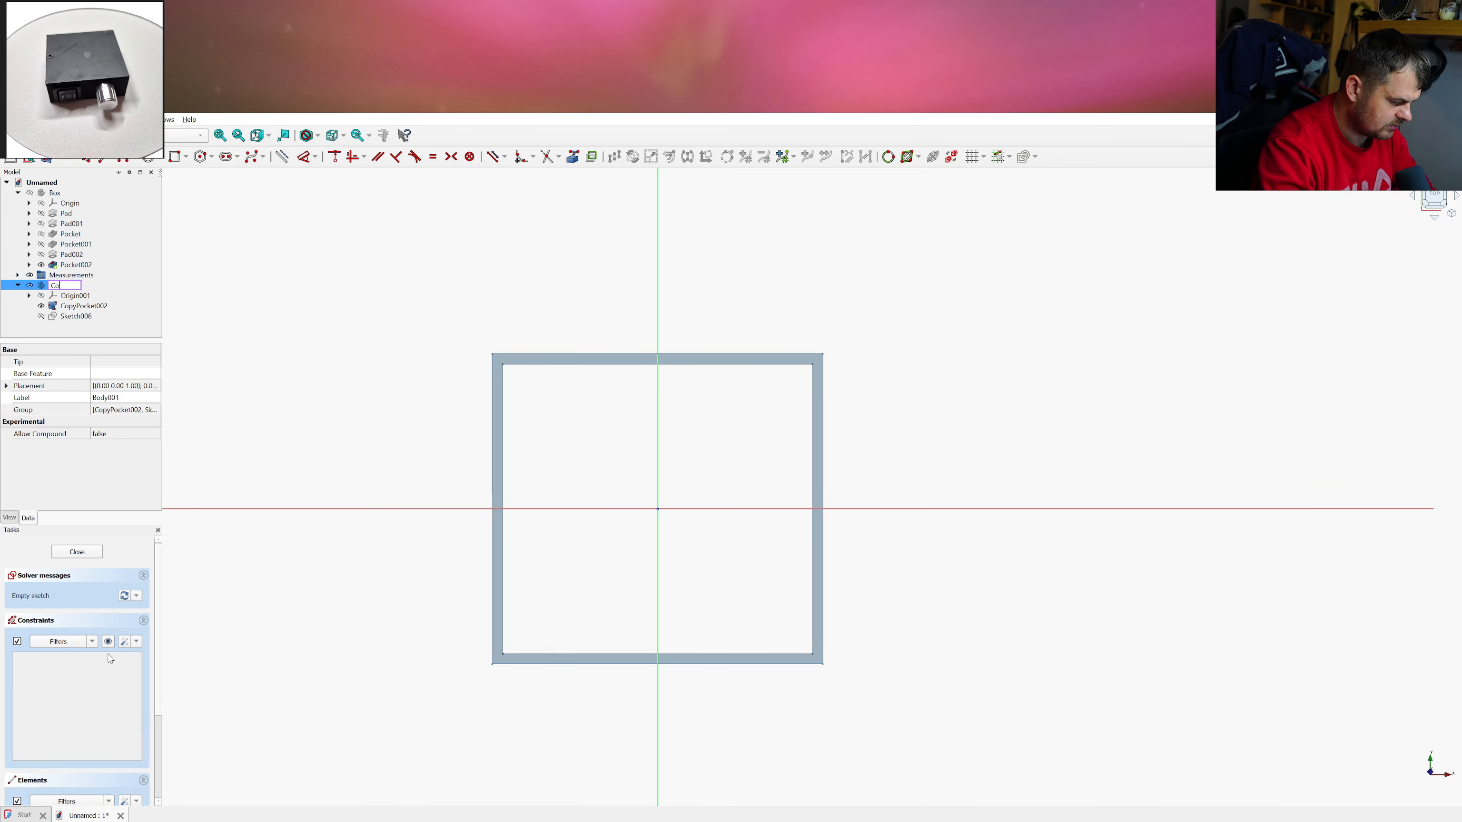
text(ver)
key(Return)
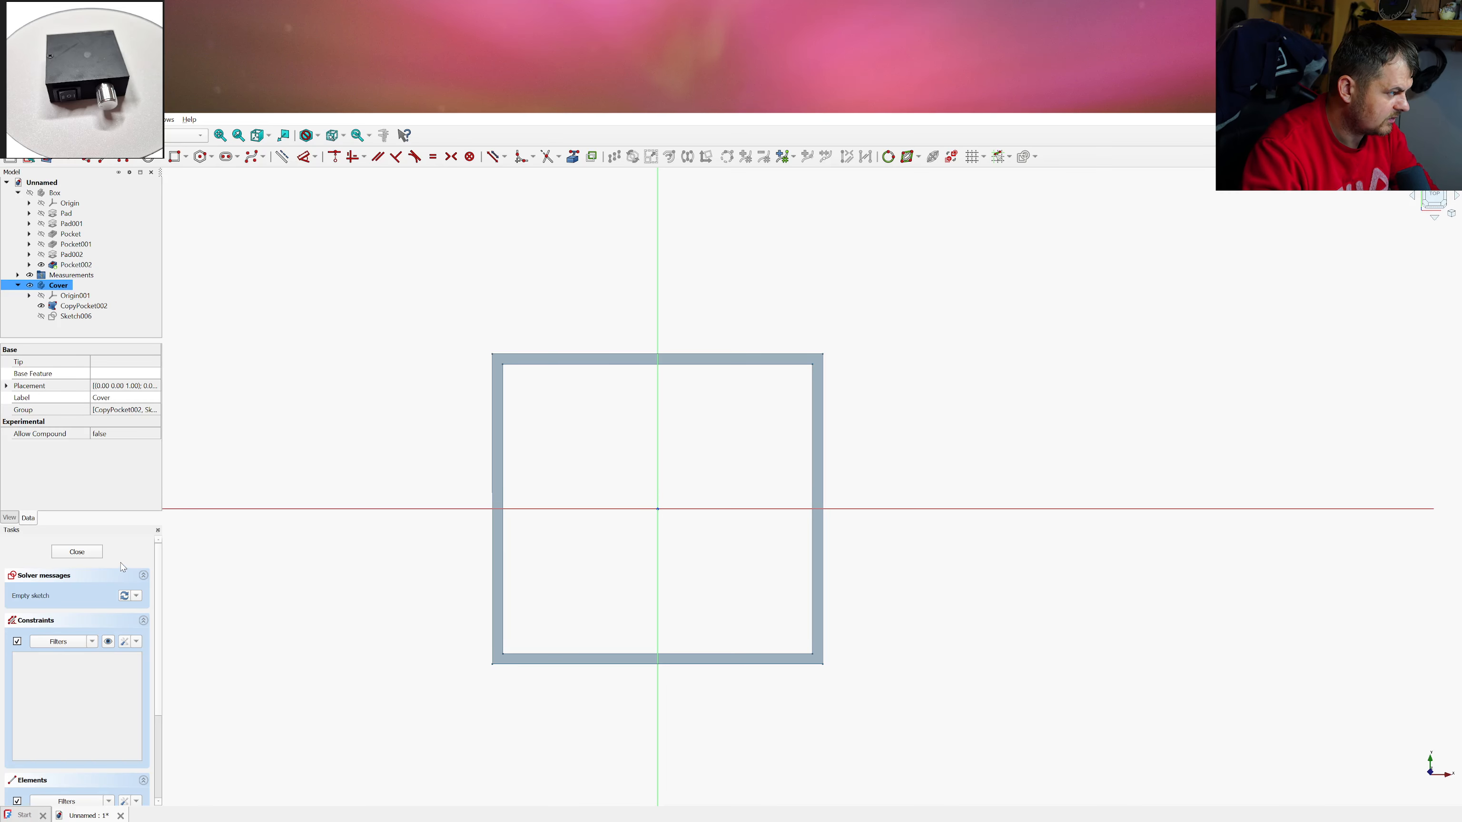
click(241, 369)
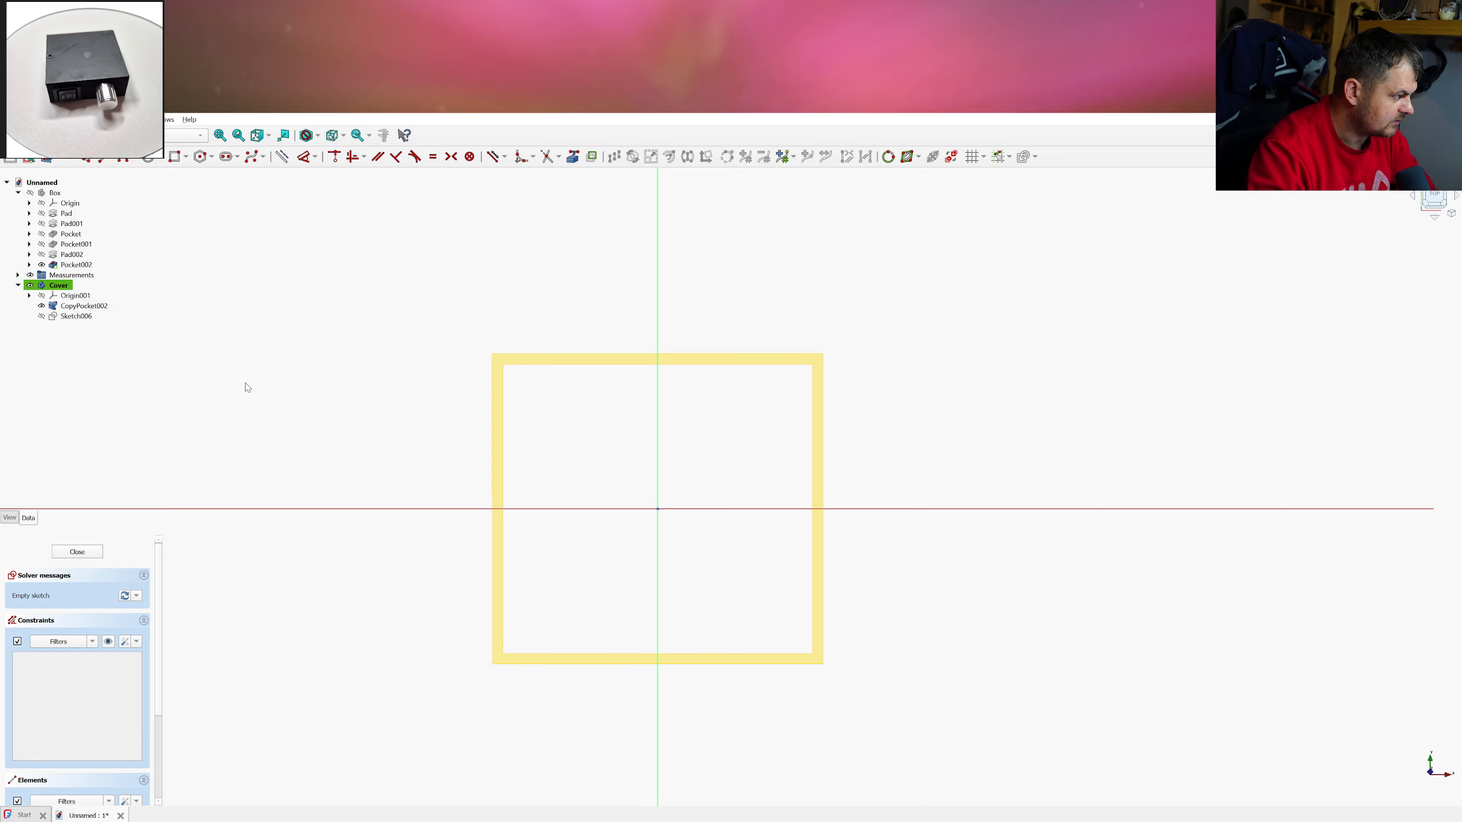
Project the rim's upper and lower outer edges into the cover sketch as external geometry
click(574, 158)
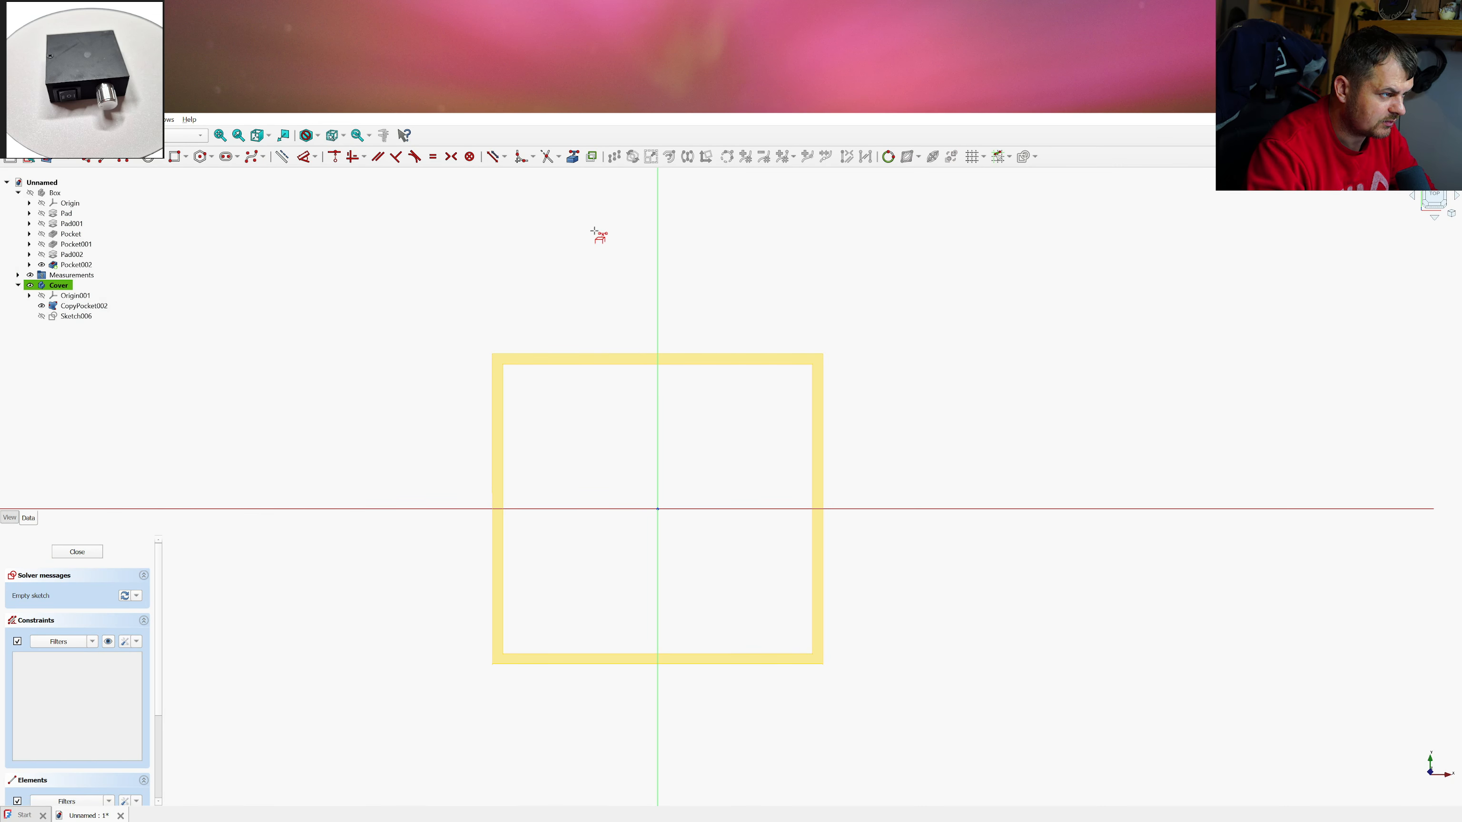
click(601, 355)
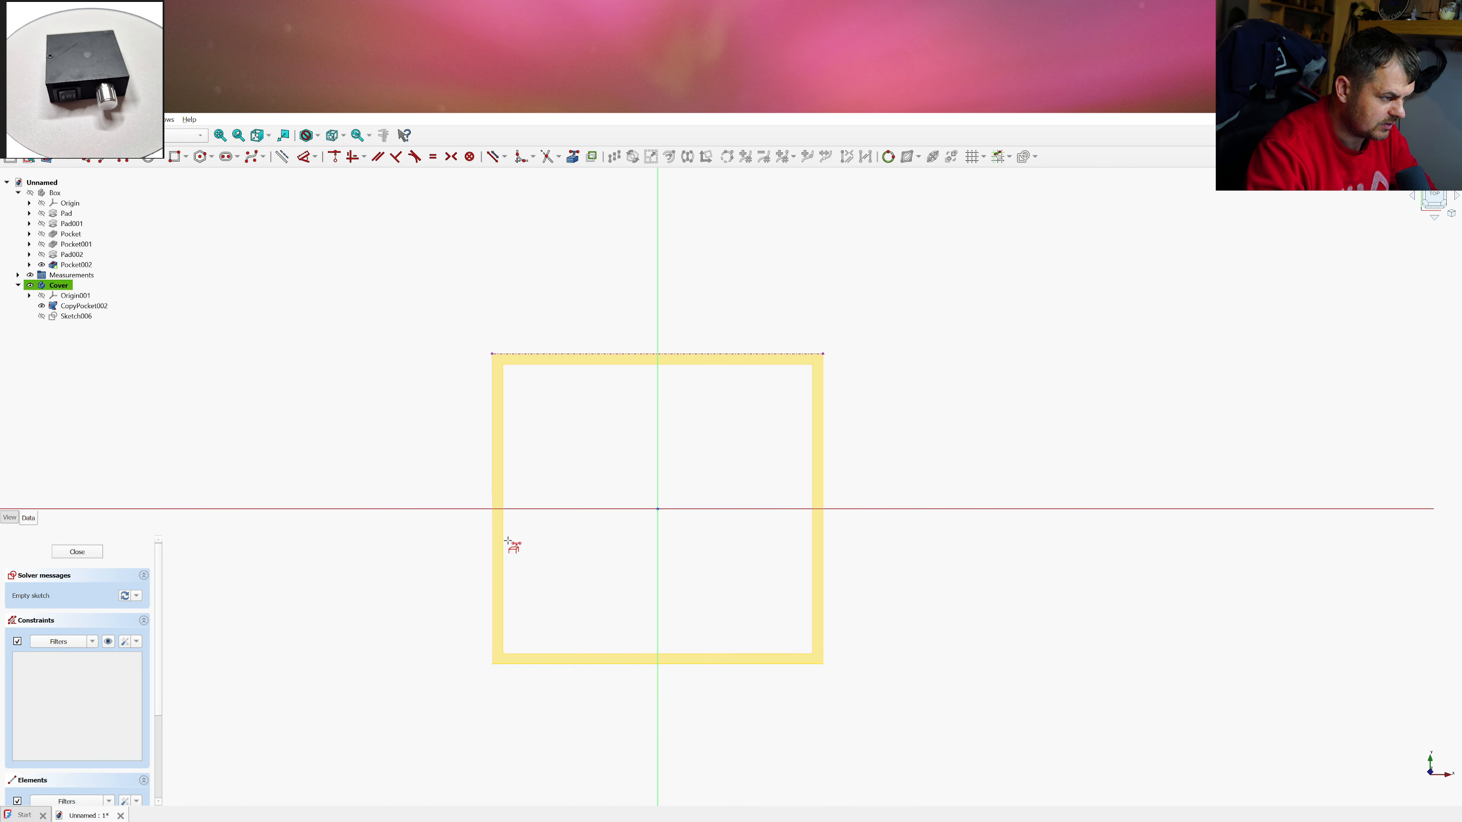
click(577, 666)
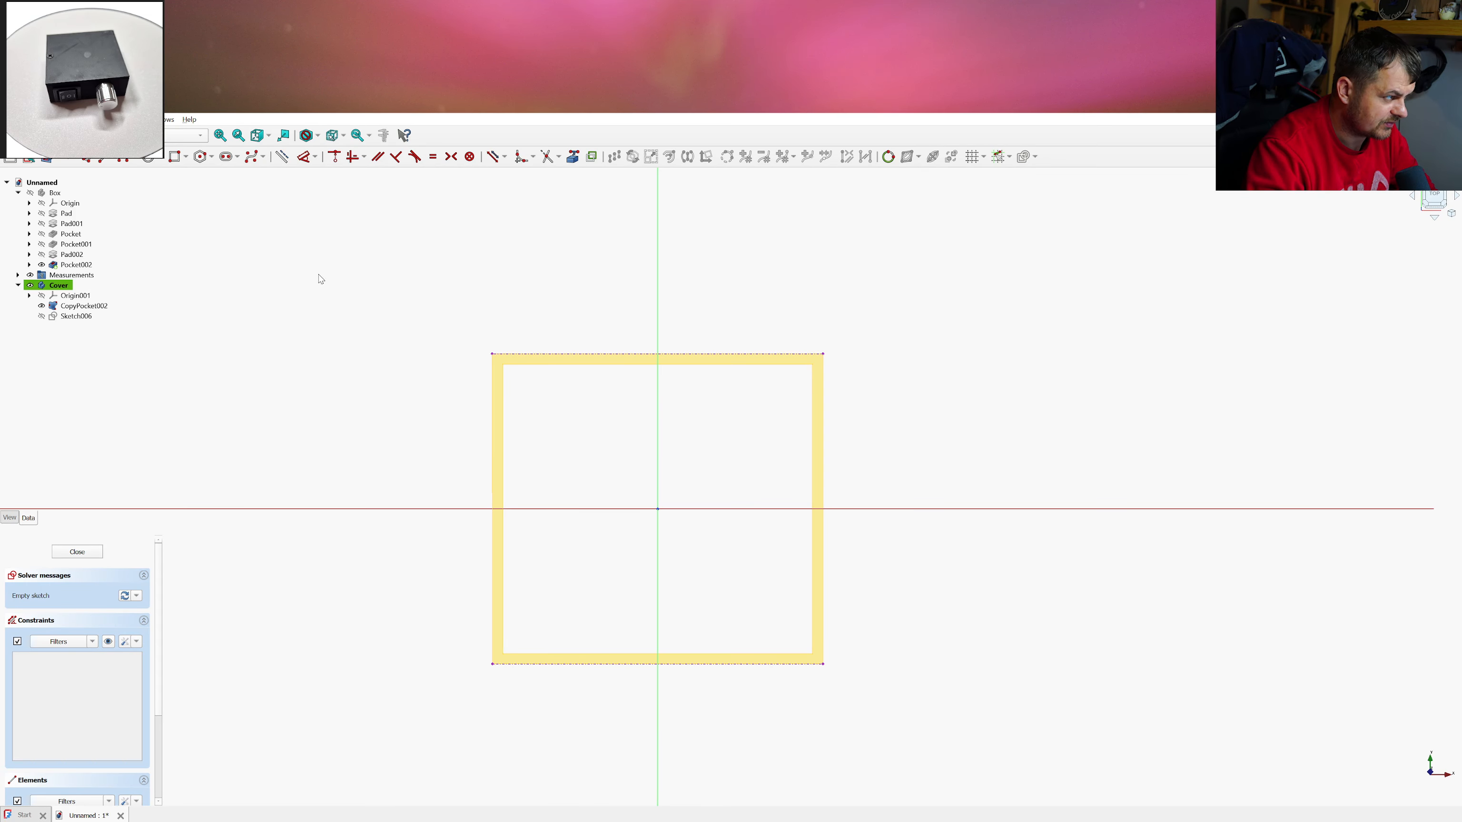
Draw a rectangle from the rim's upper-left outer corner to its lower-right outer corner, snapped to the projected edge endpoints
click(173, 157)
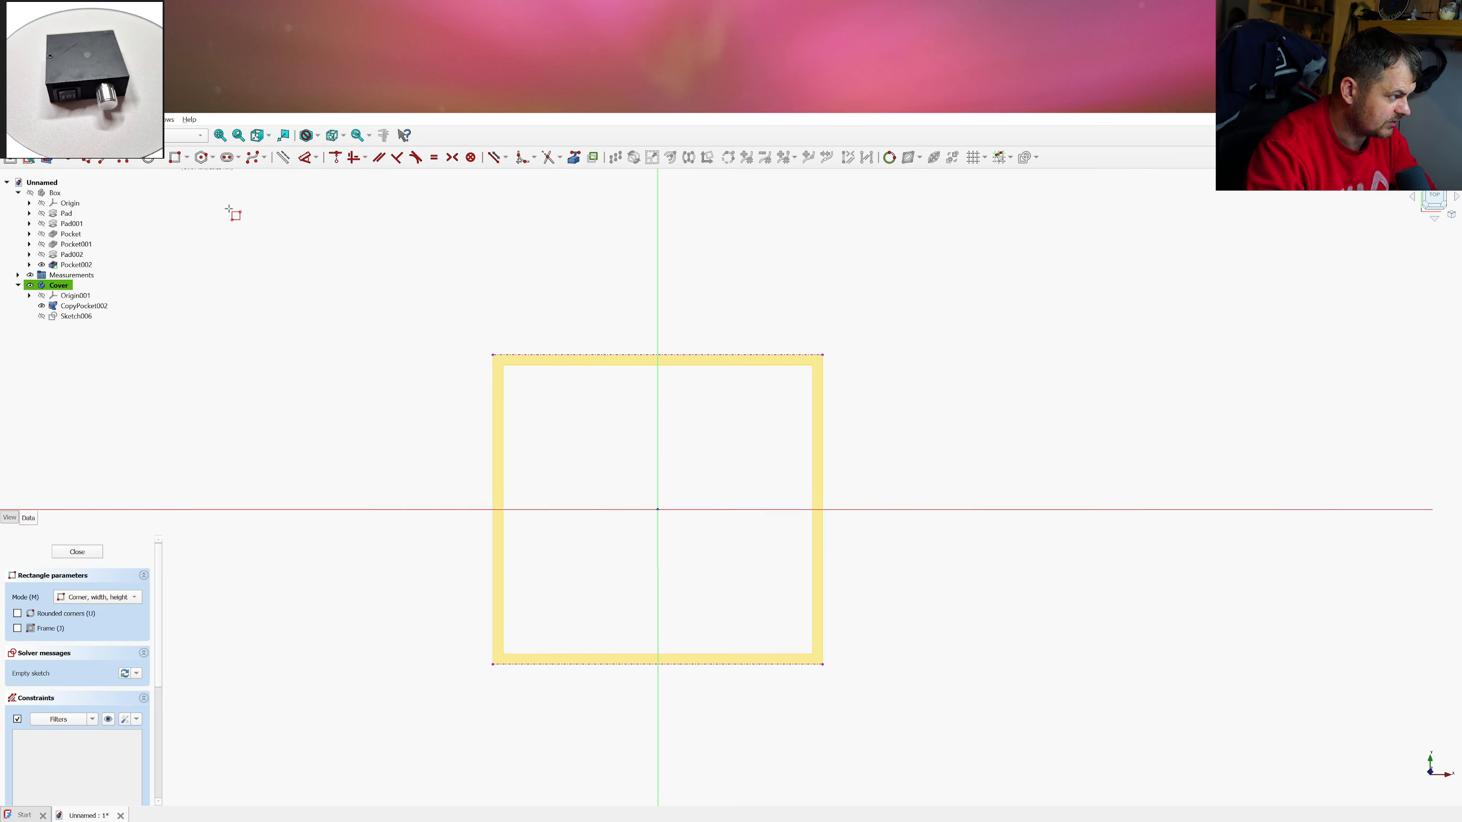
click(492, 355)
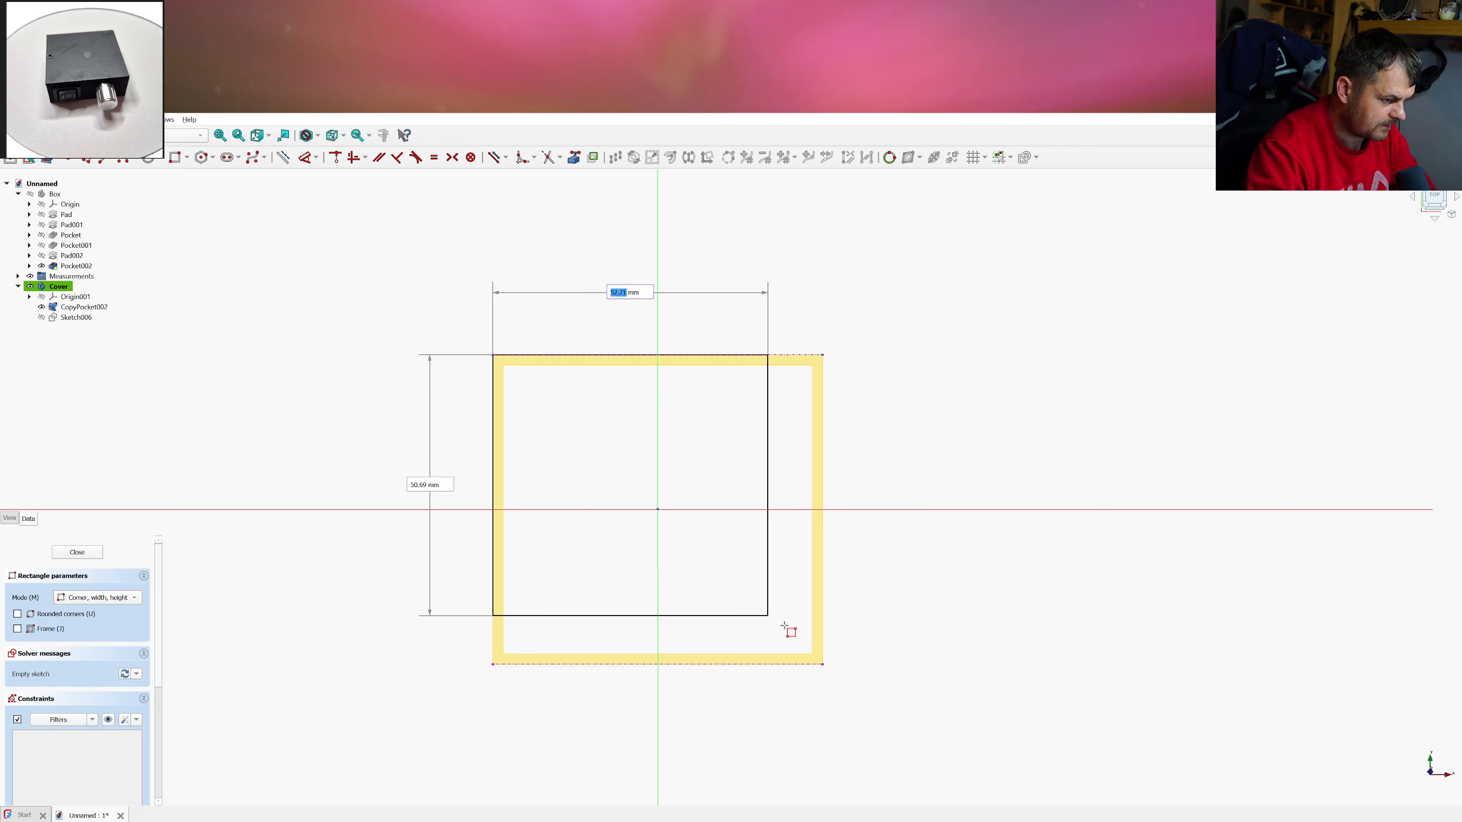
click(824, 664)
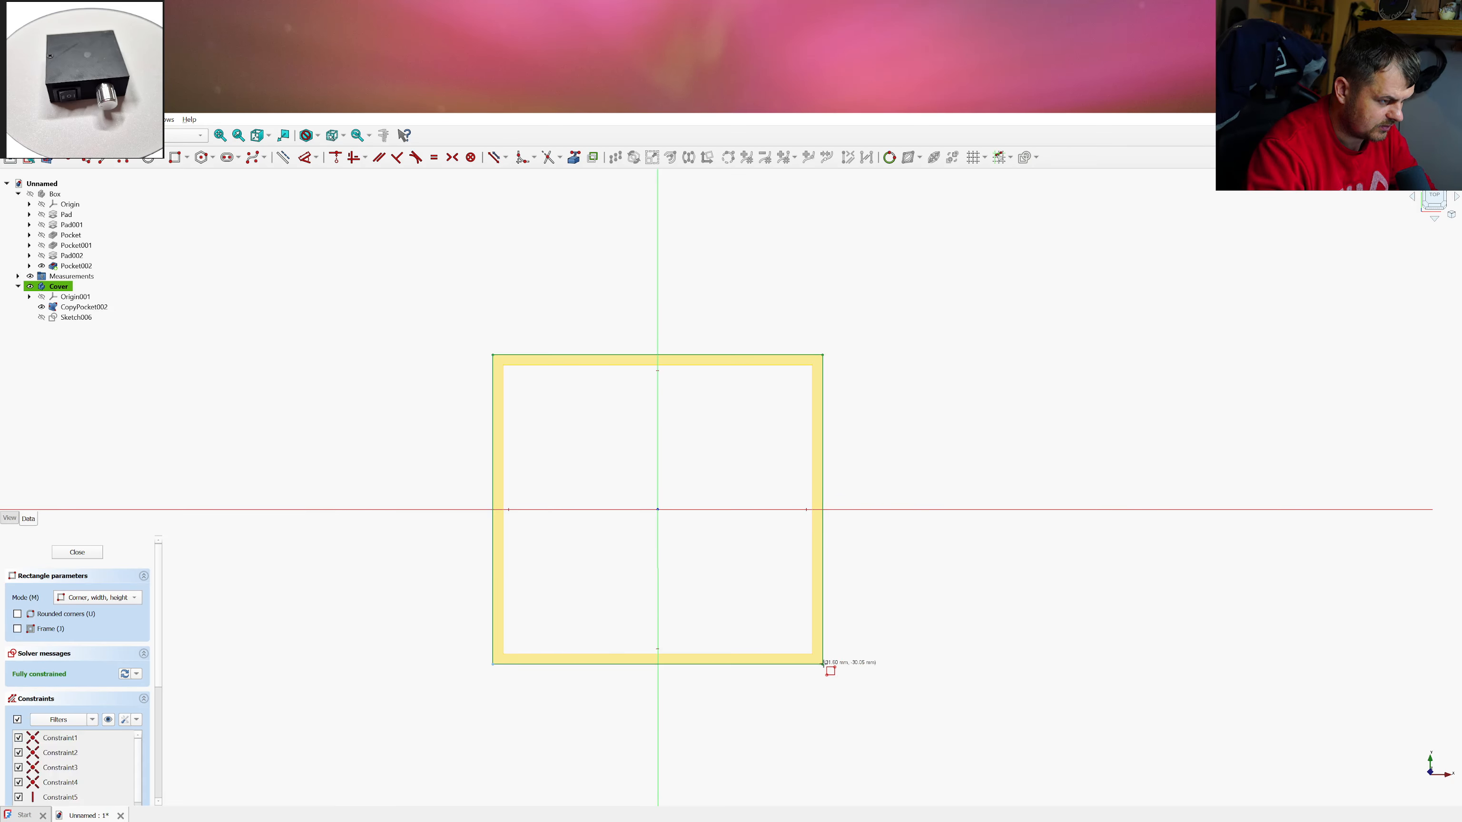
right_click(543, 451)
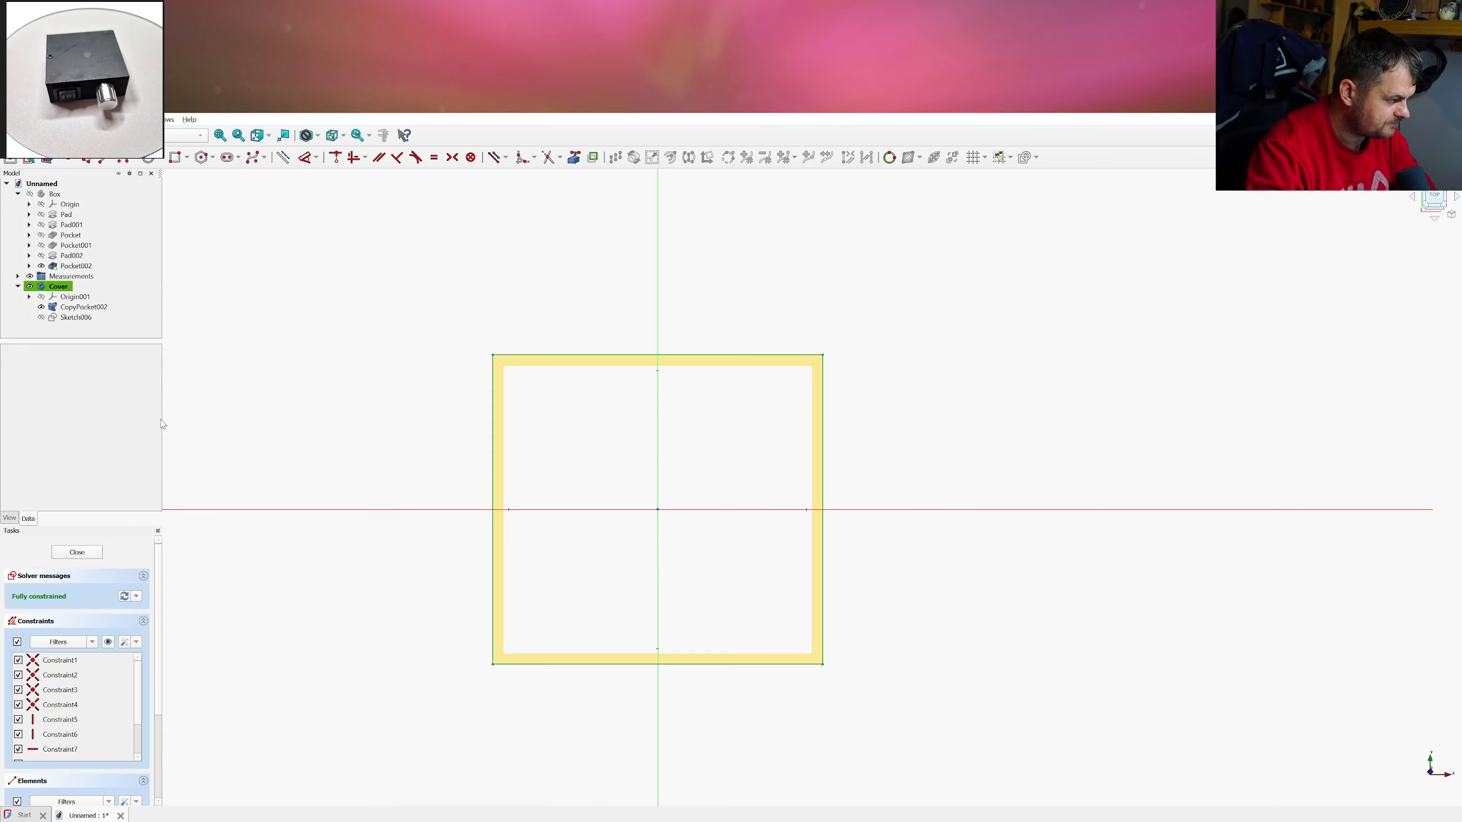
Close the cover sketch and pad the rectangle 2 mm
click(77, 552)
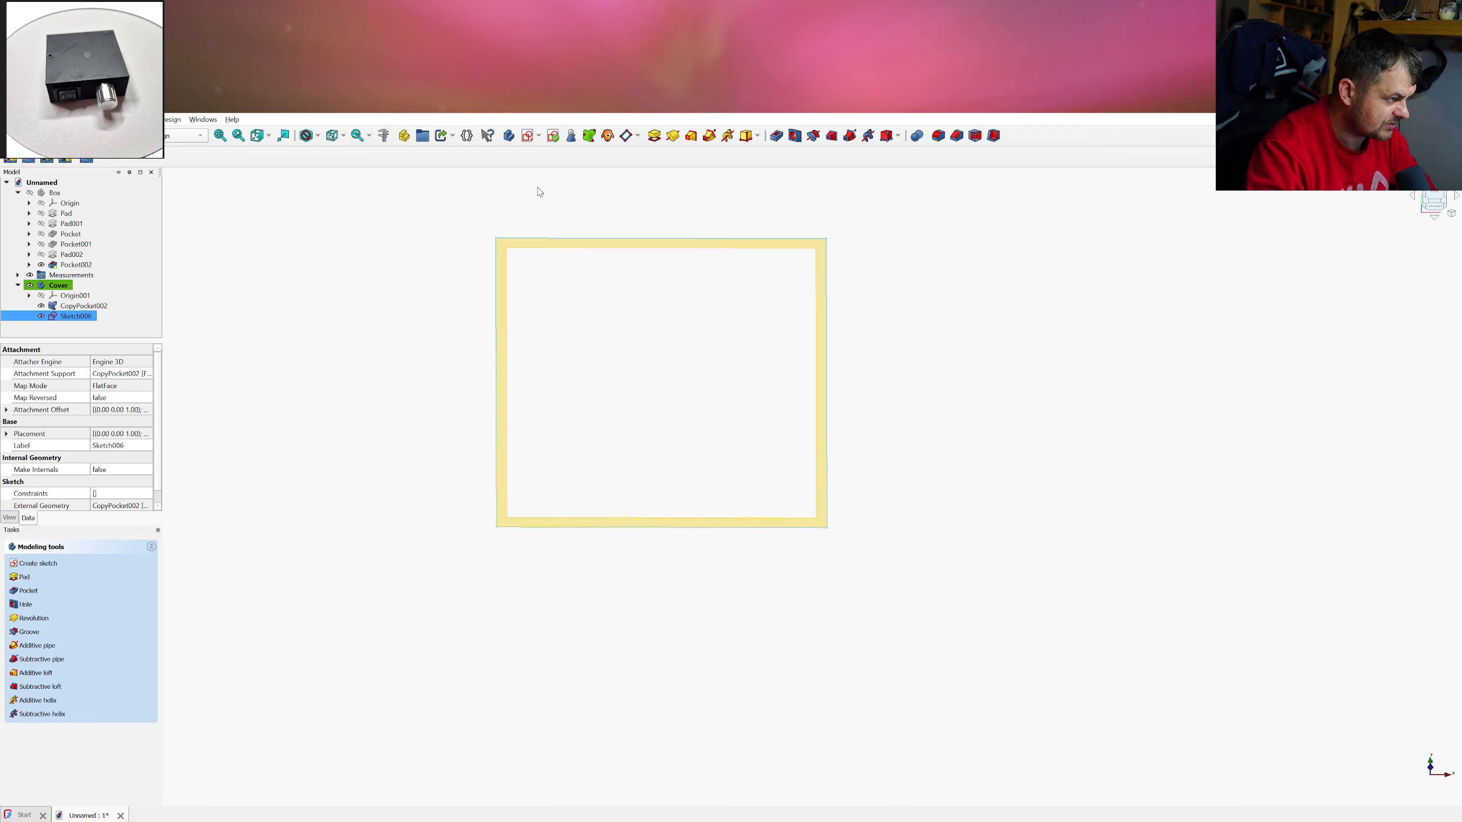
click(654, 136)
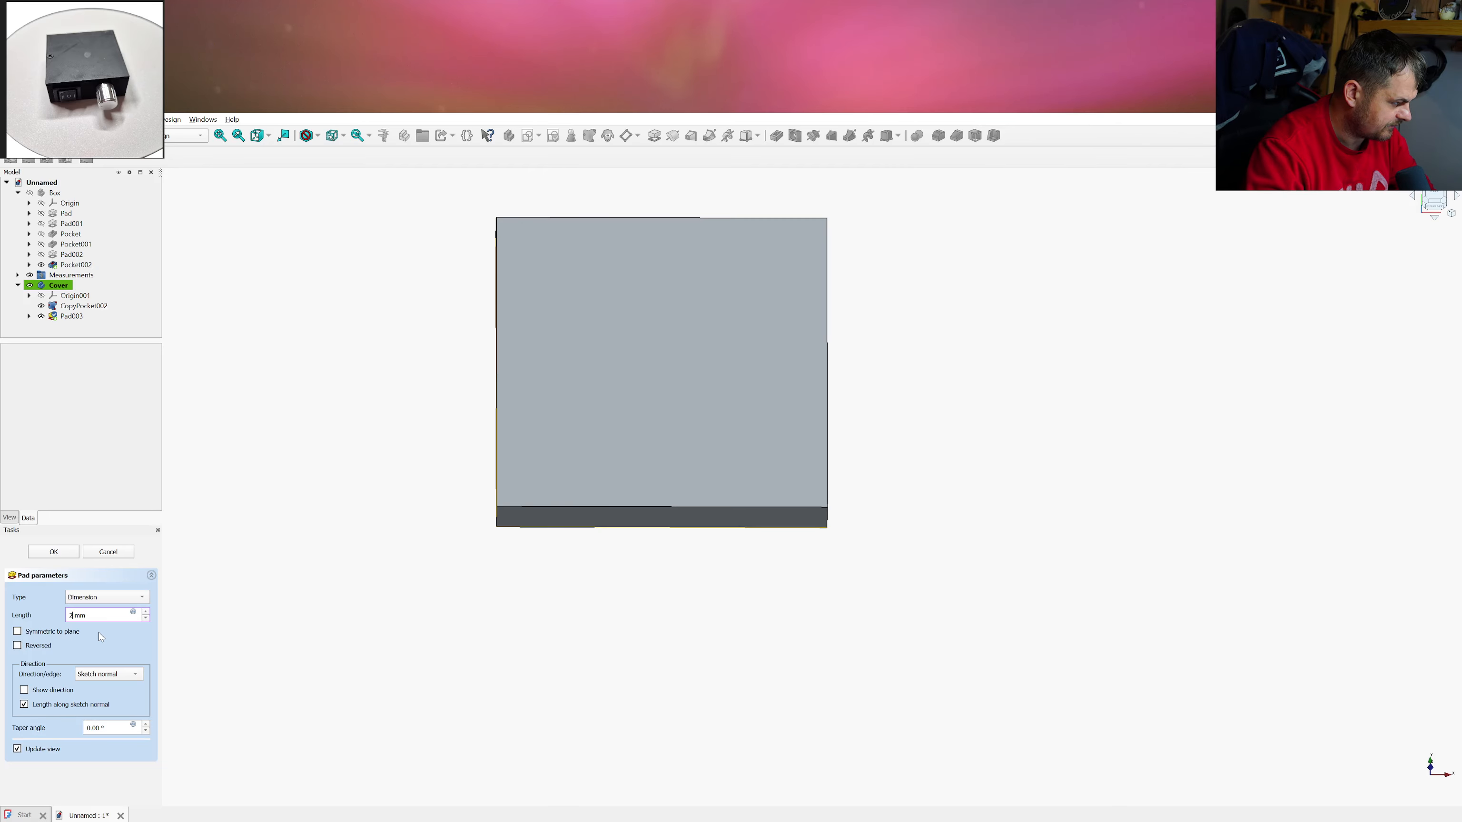
text(2)
click(114, 634)
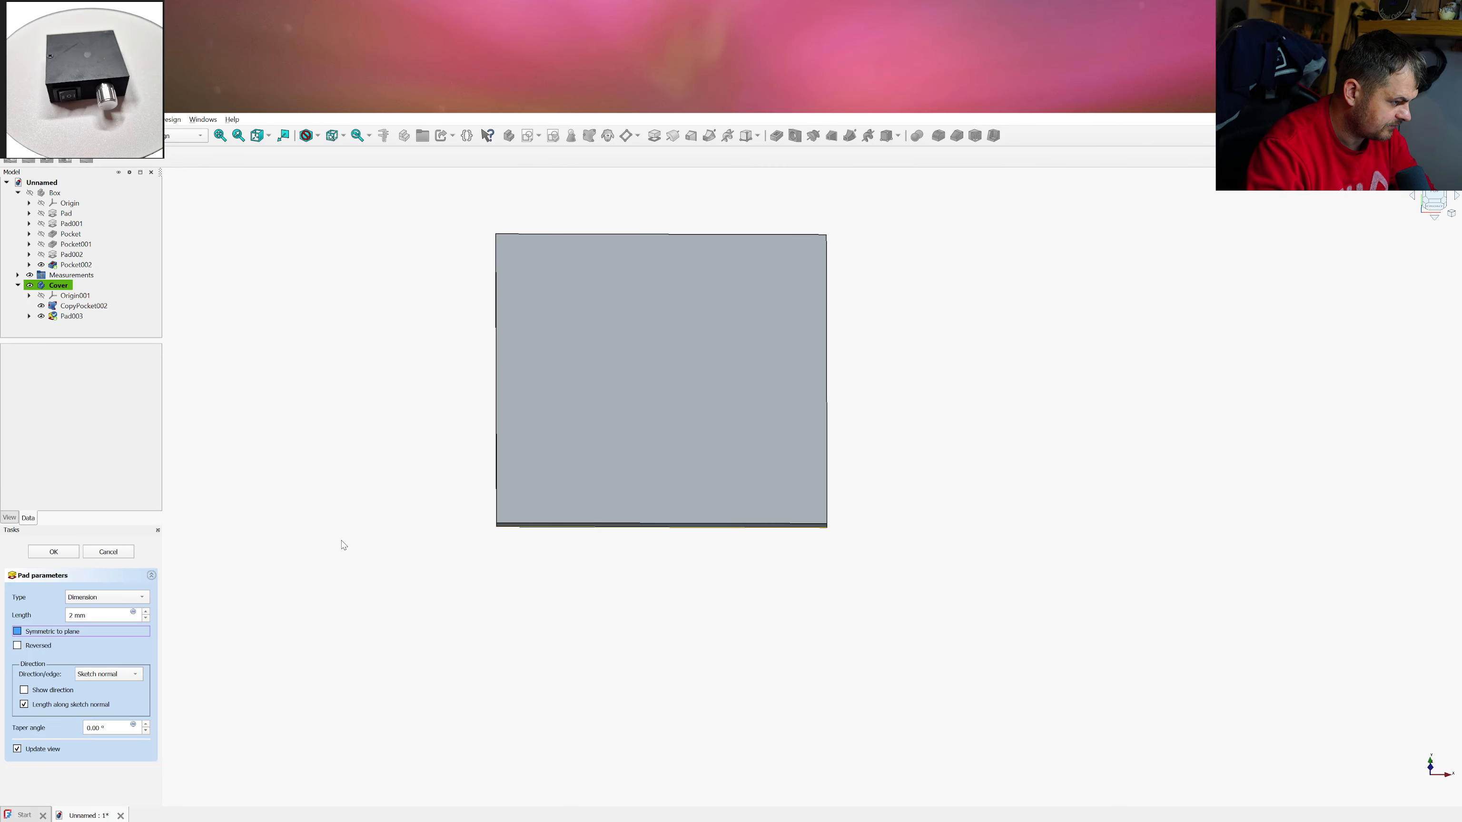
click(68, 551)
Make the Box body visible again and hide the Cover body, collapsing both in the model tree
middle_drag(605, 429, 611, 324)
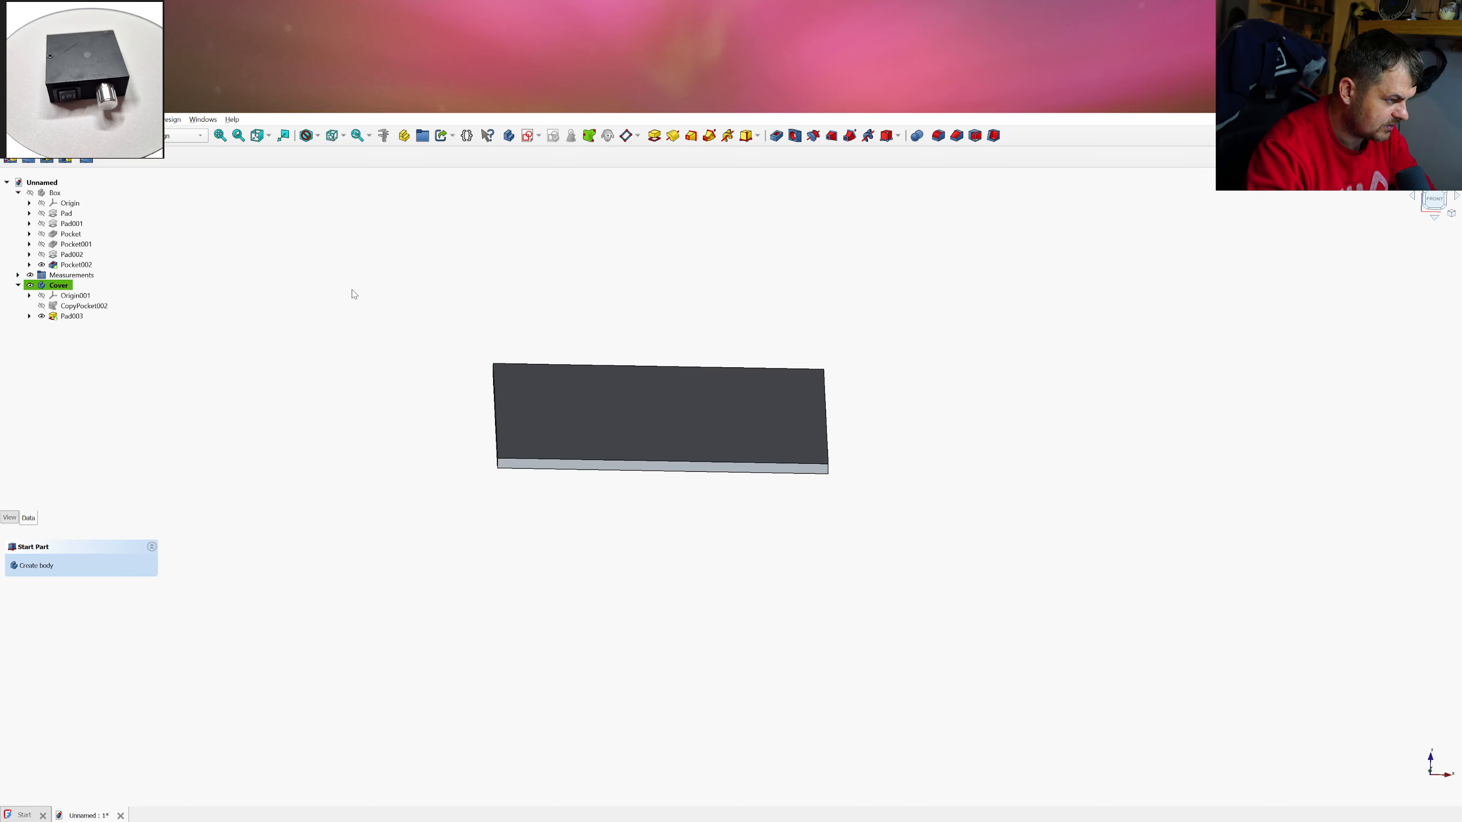
click(31, 195)
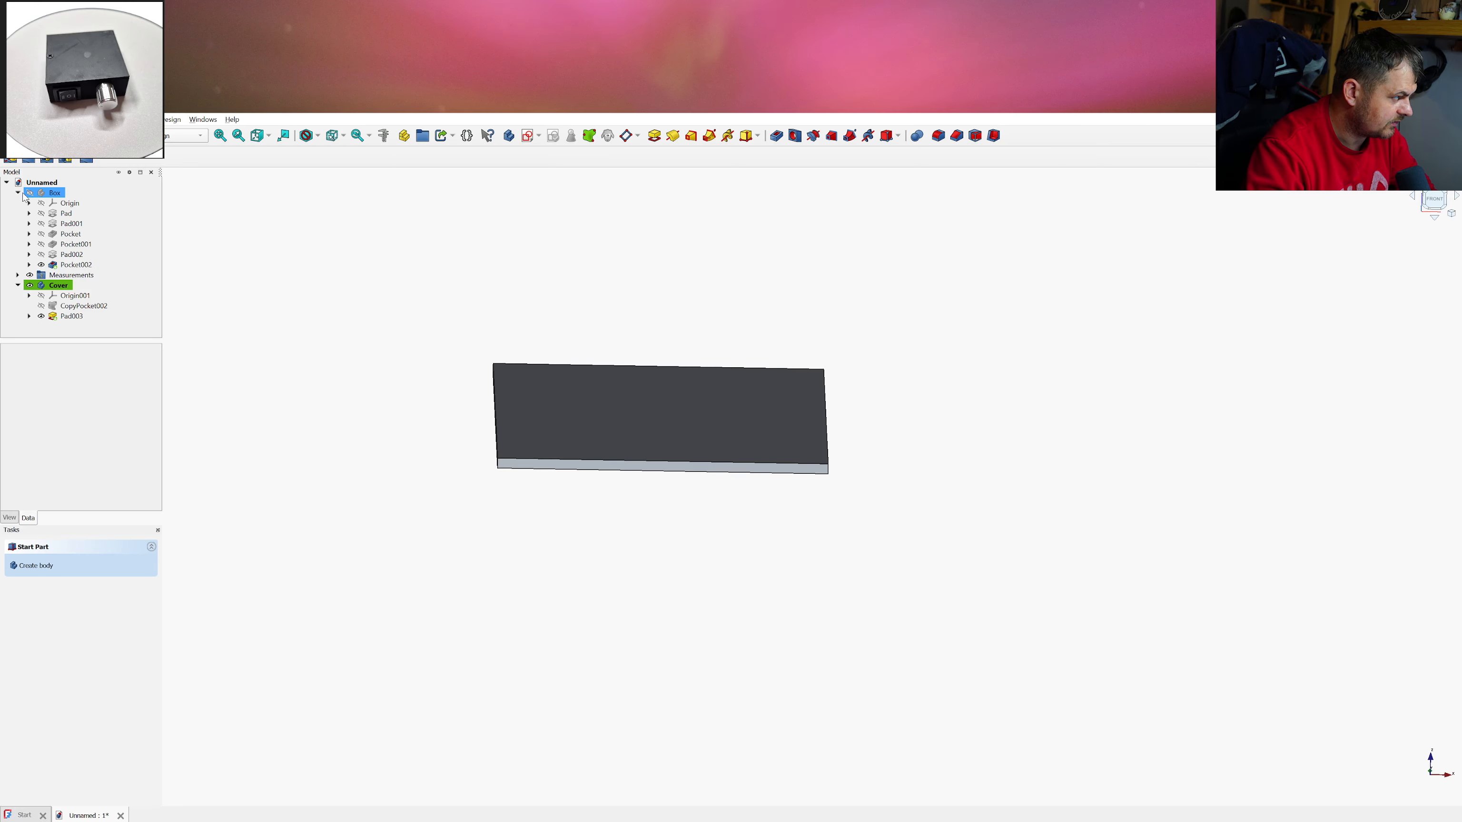
click(21, 193)
click(30, 193)
click(365, 463)
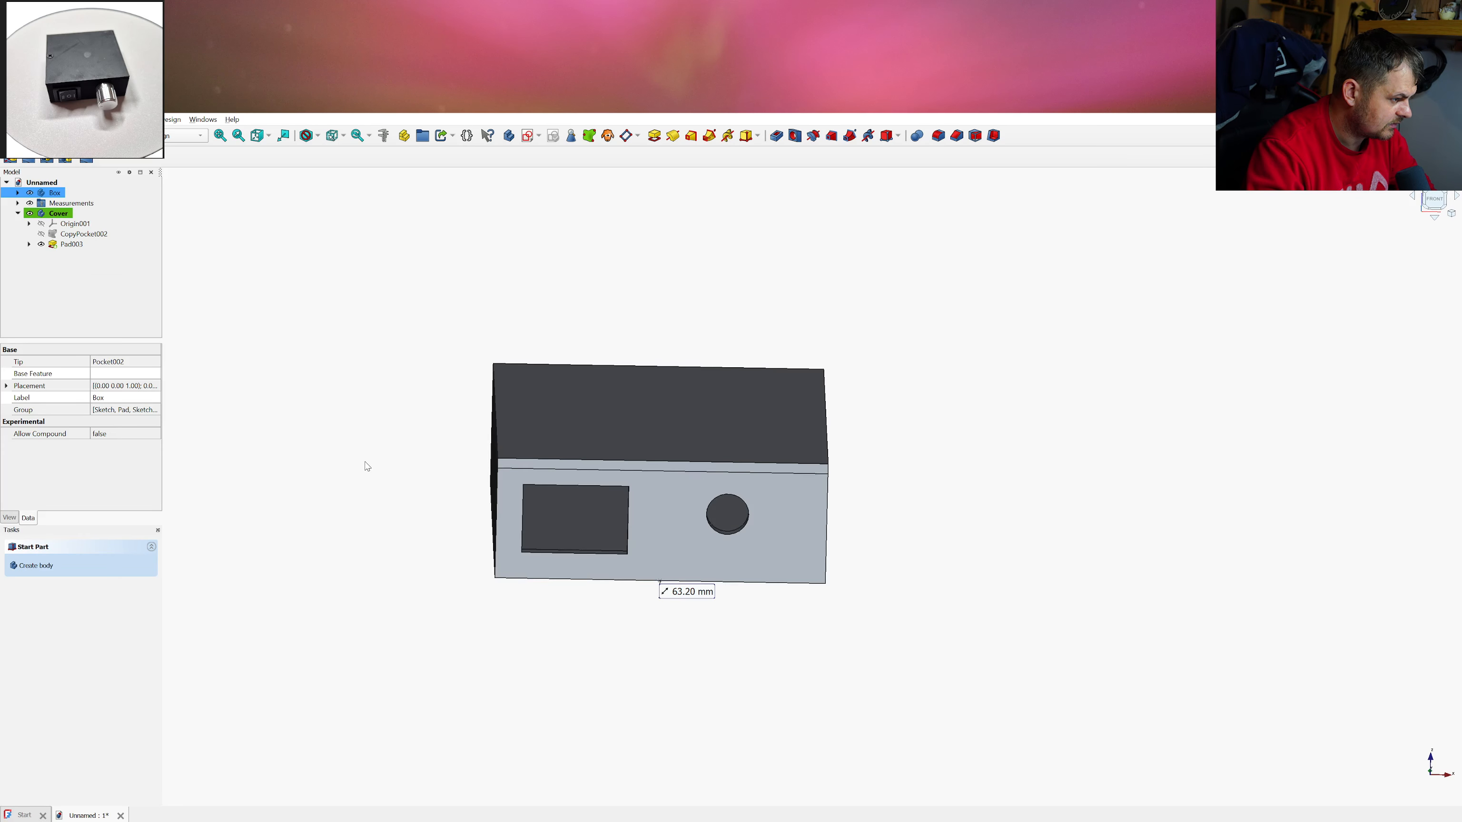
middle_drag(365, 463, 475, 400)
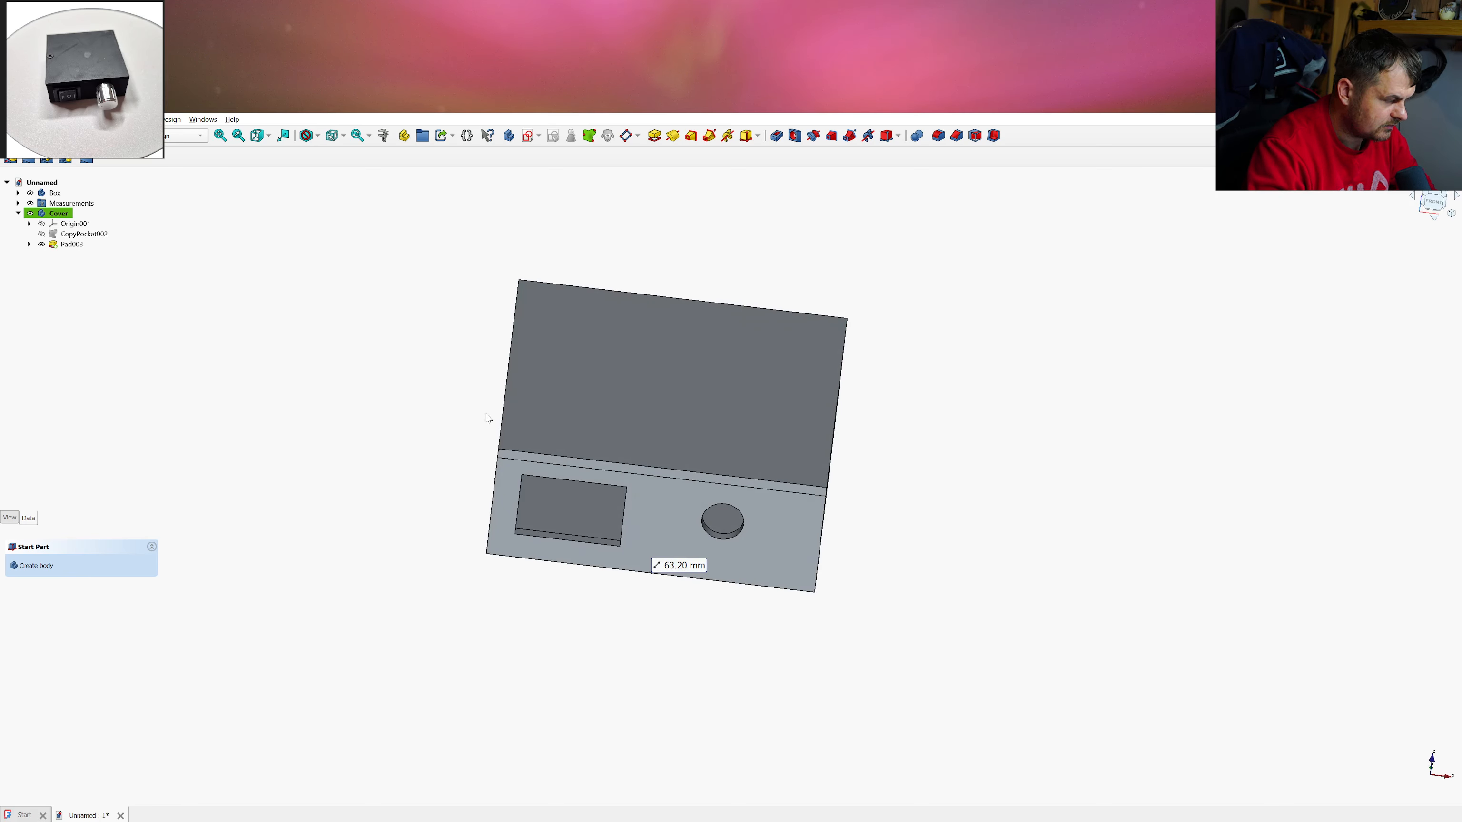
click(18, 213)
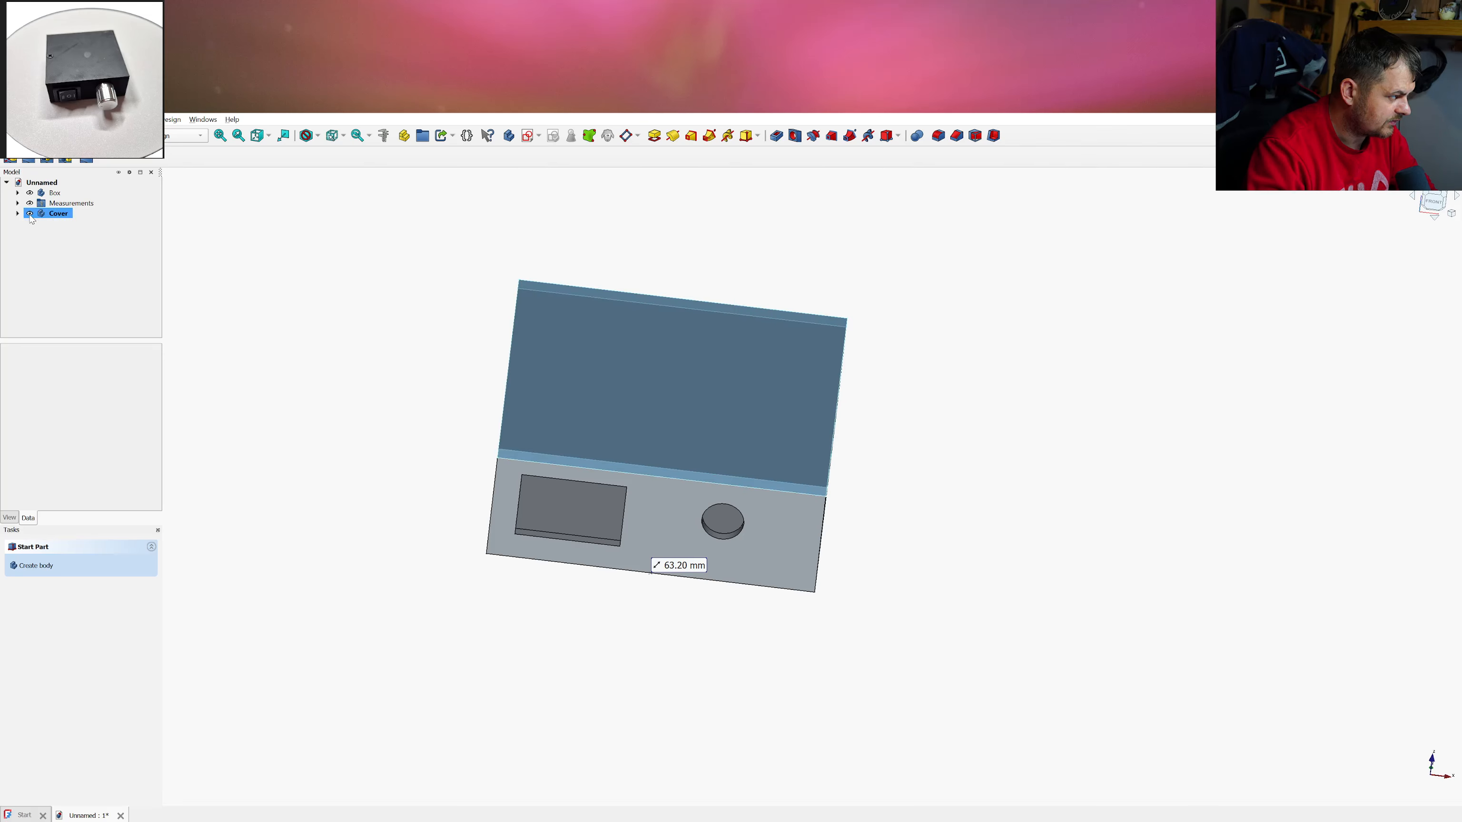
click(29, 214)
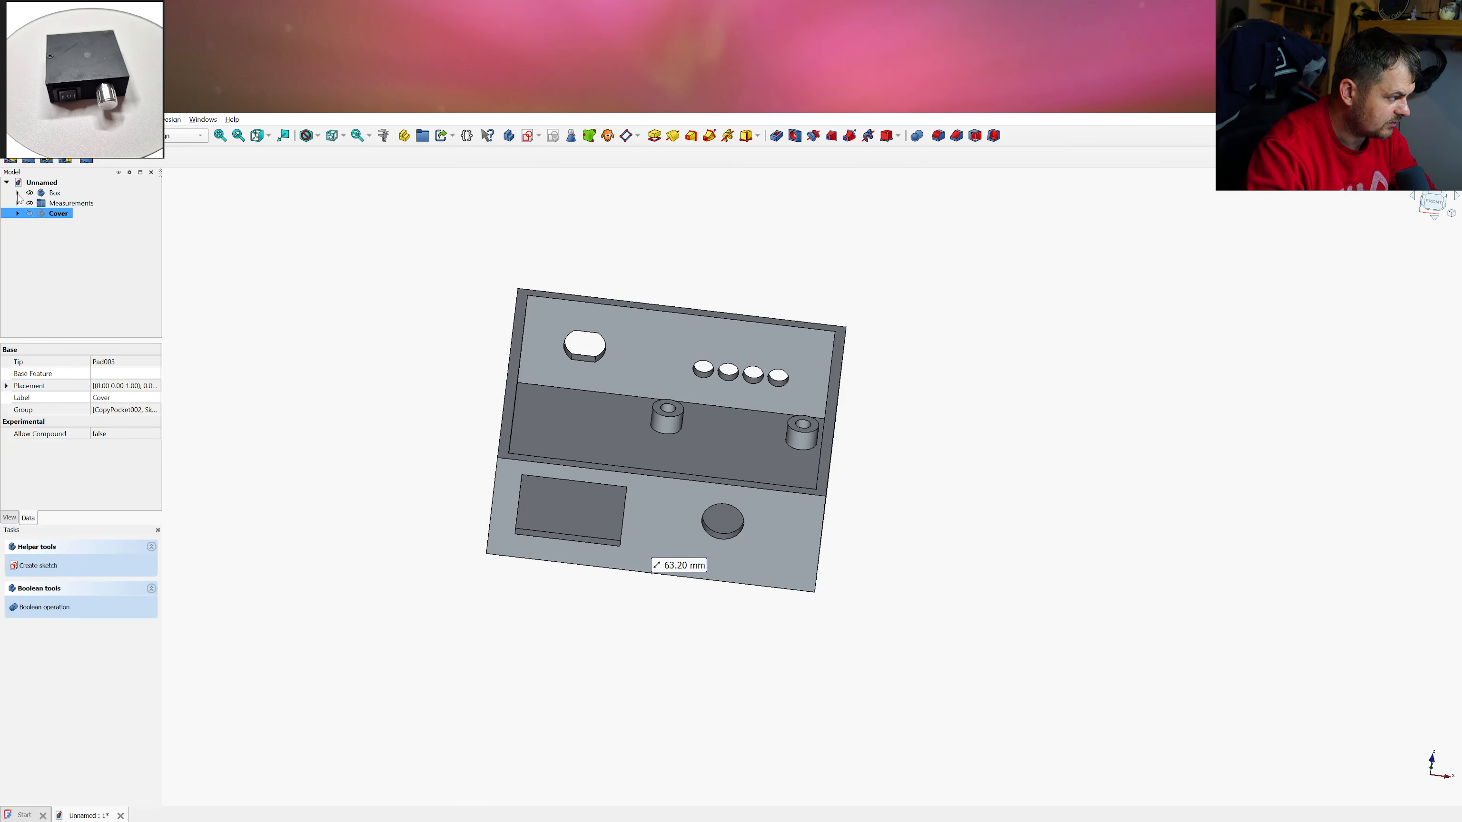
Make the Box body active and start a new sketch on the enclosure's inner floor face
click(54, 194)
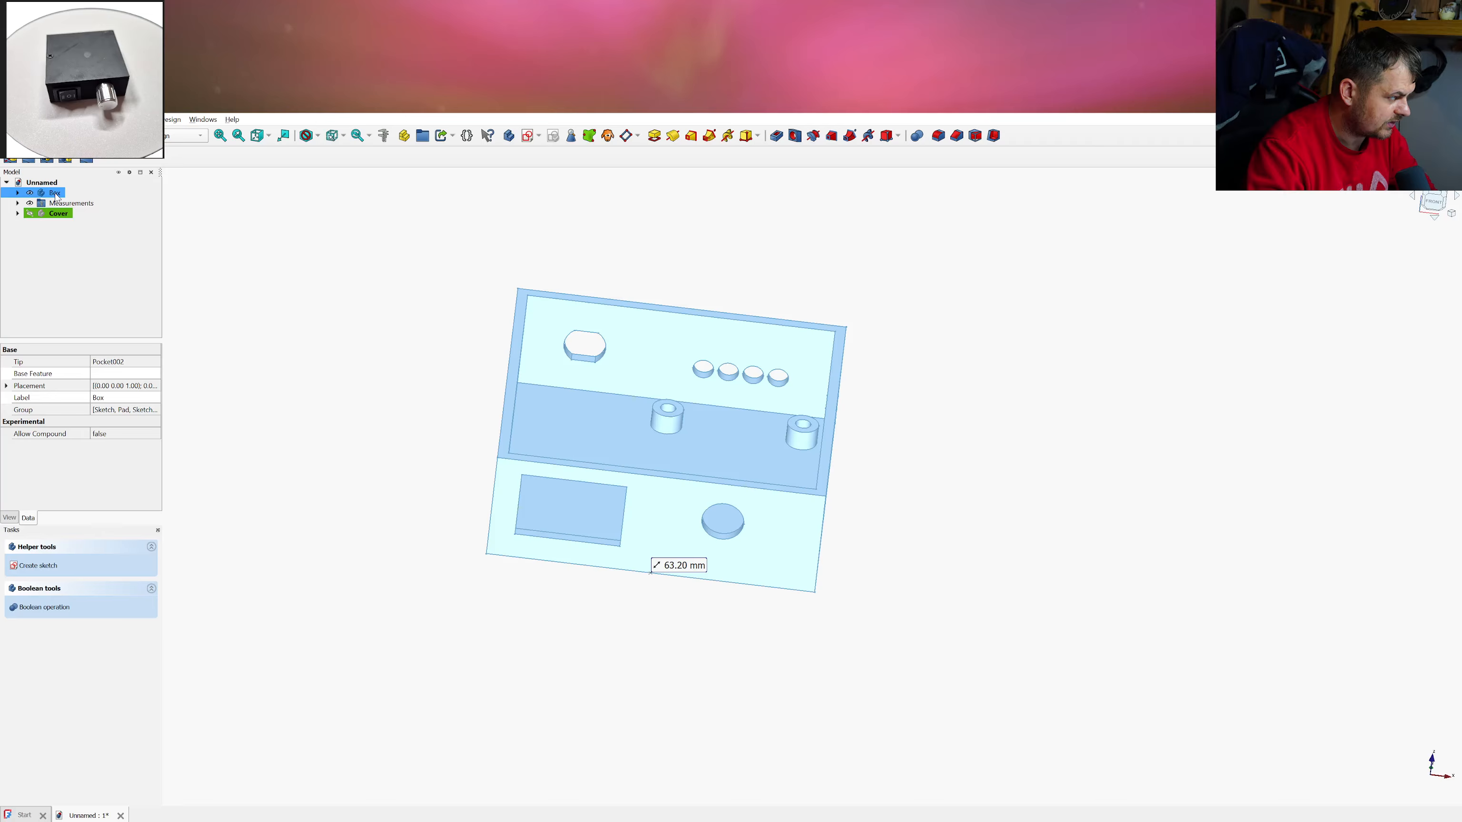
double_click(55, 193)
click(408, 343)
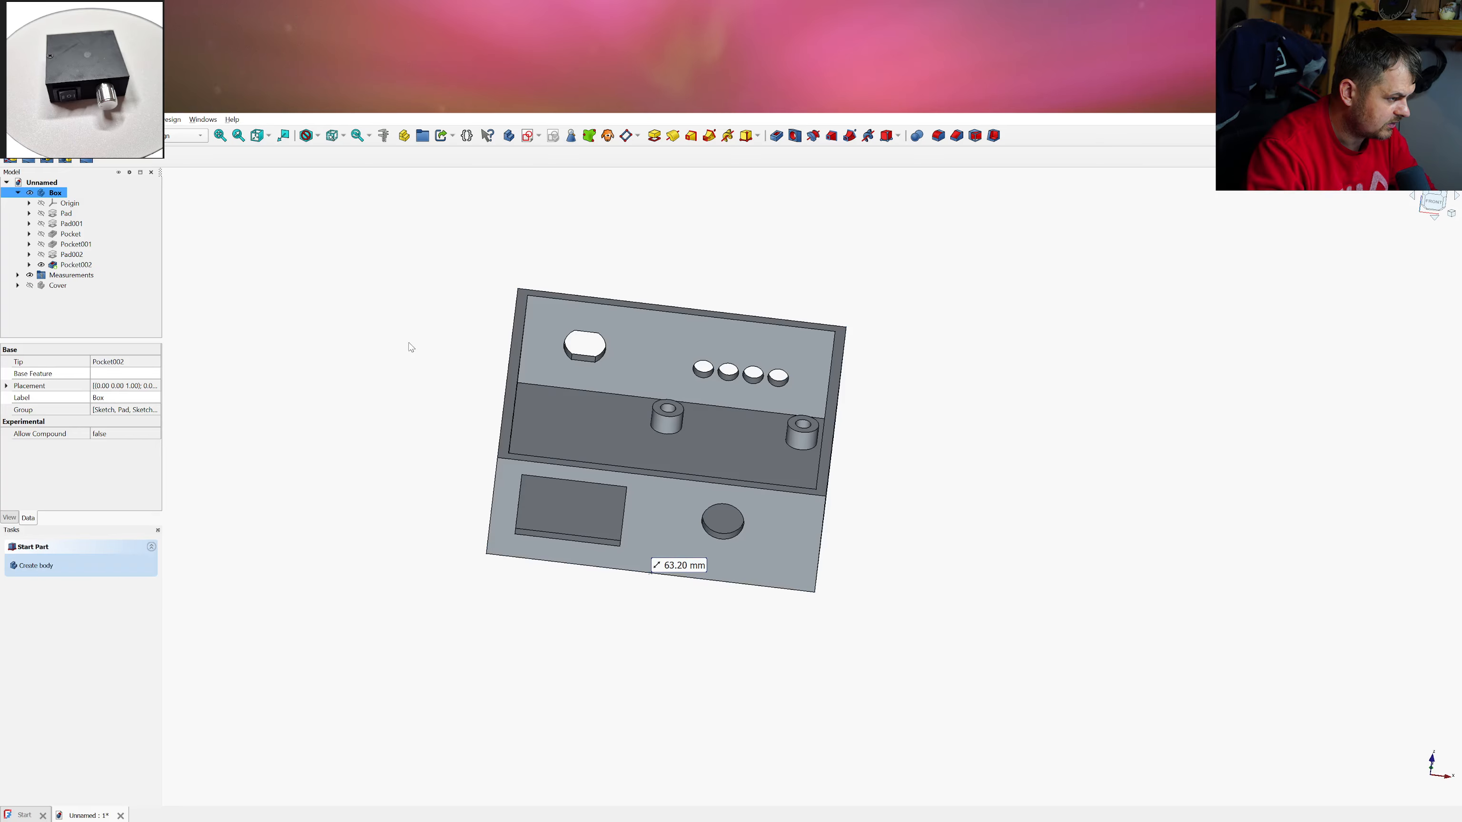
middle_drag(505, 385, 509, 483)
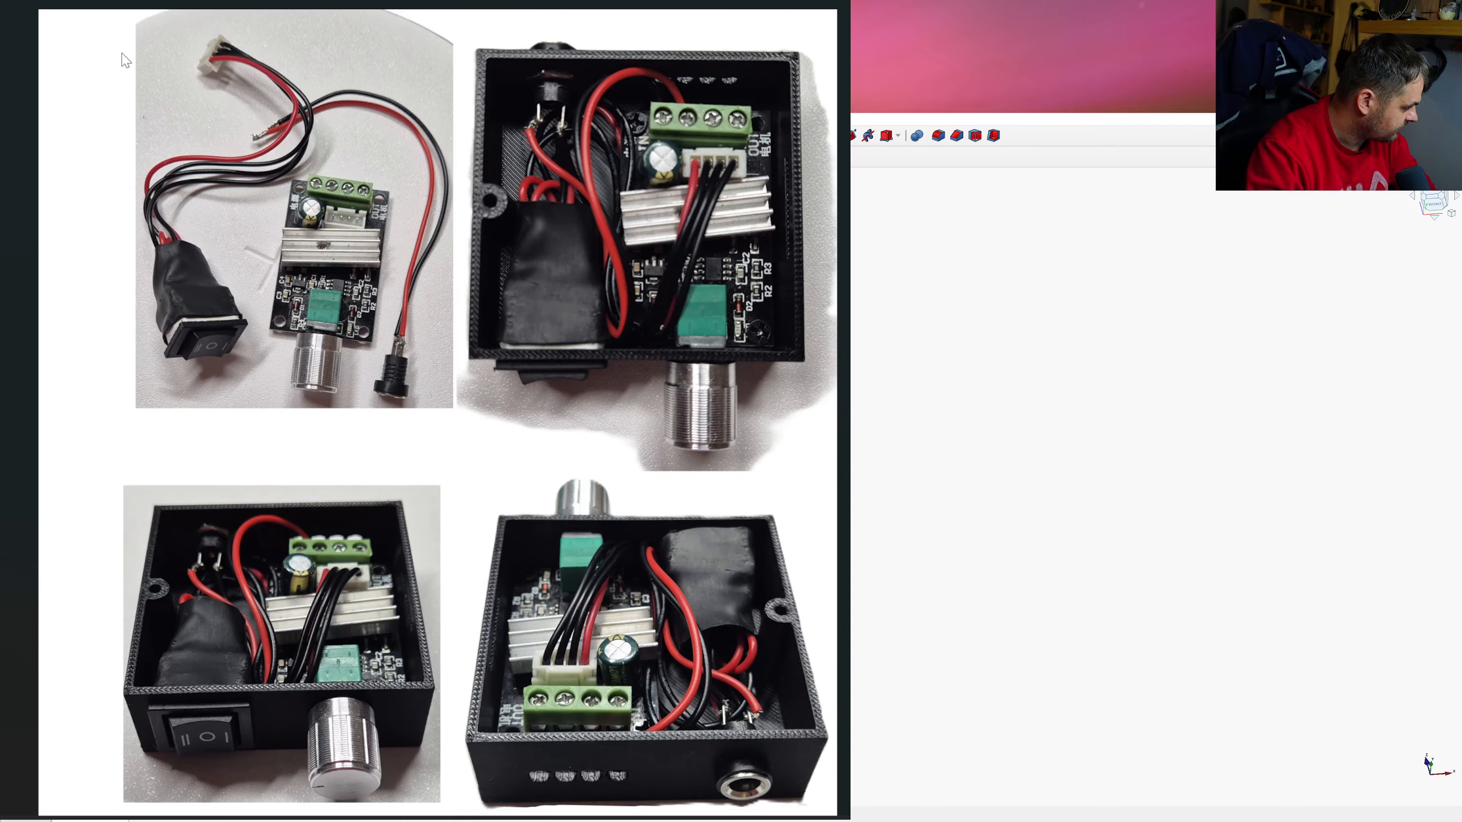
key(Right)
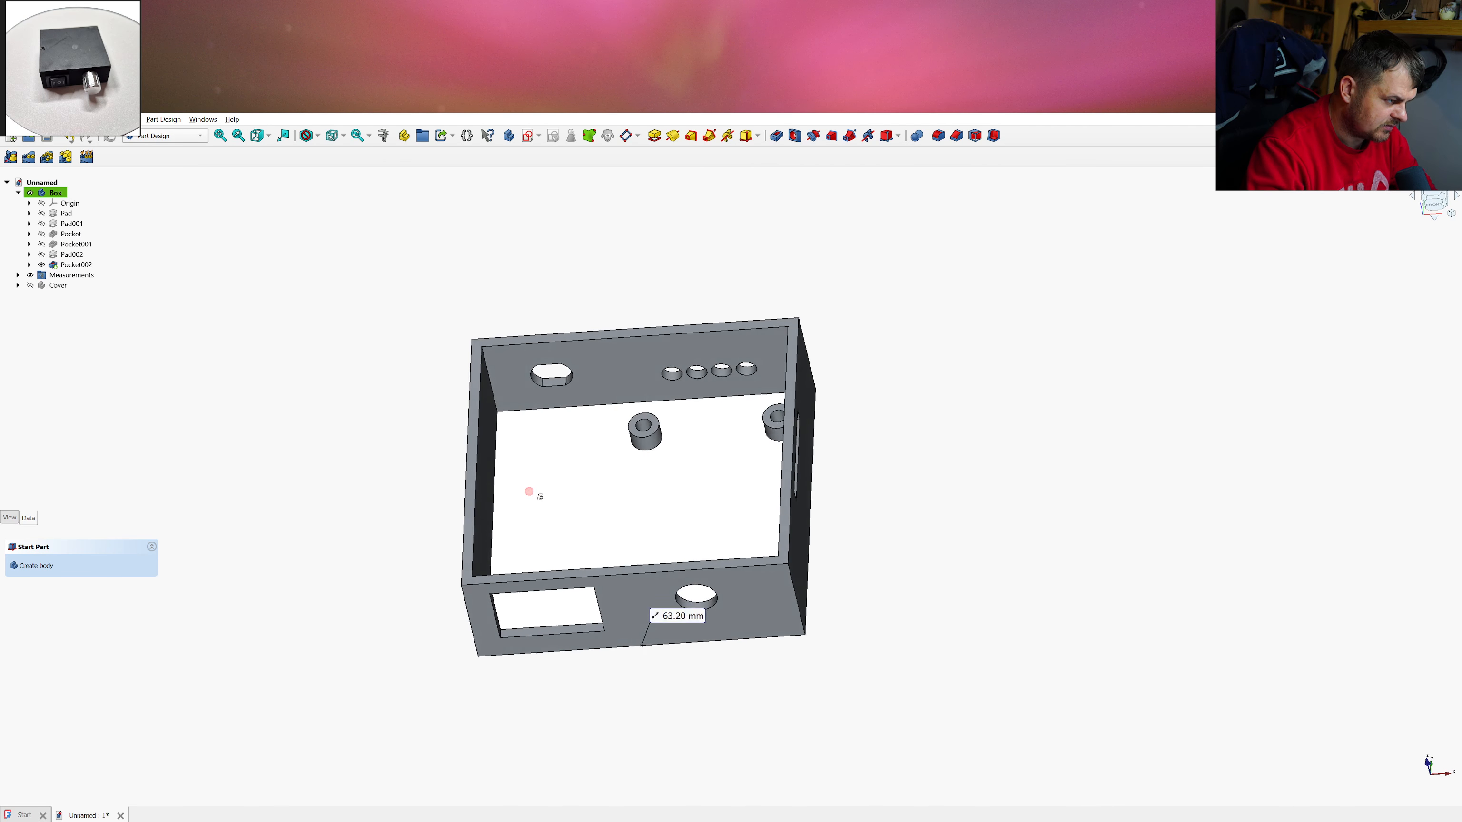
middle_drag(532, 490, 538, 513)
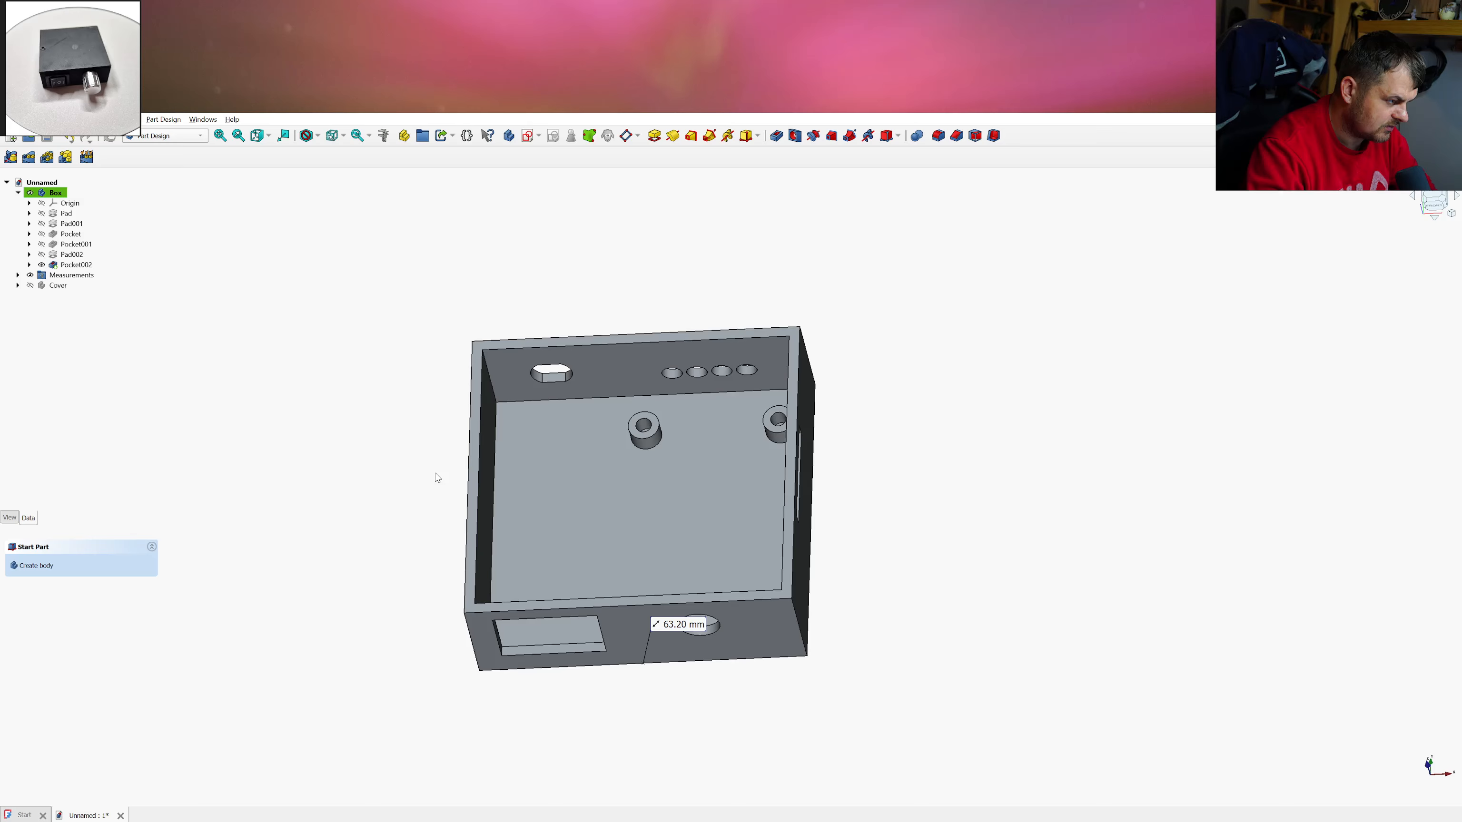
click(500, 494)
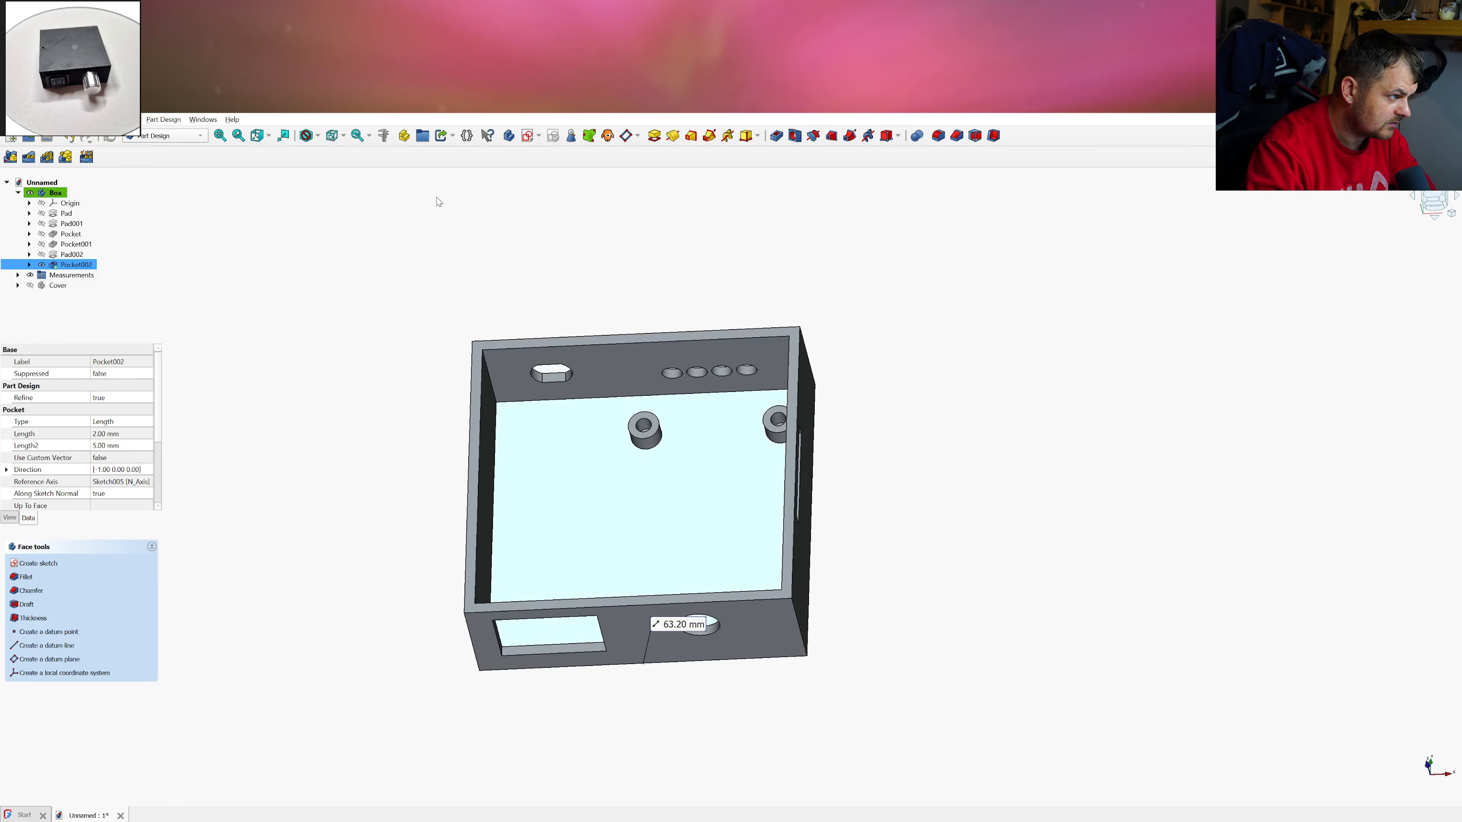
click(528, 136)
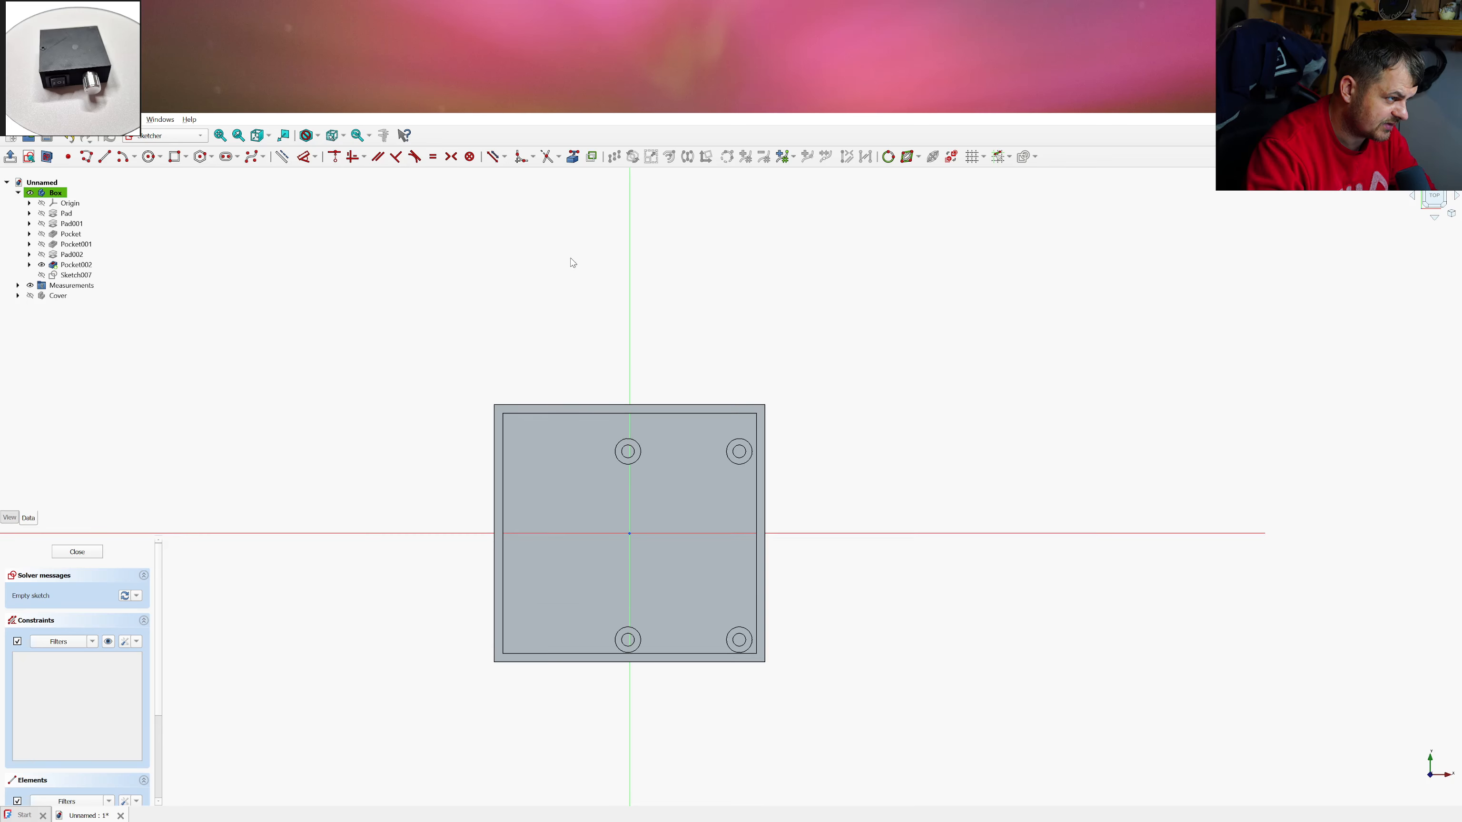
Project the inner floor's left edge into the sketch as external geometry and restore the top view
click(572, 156)
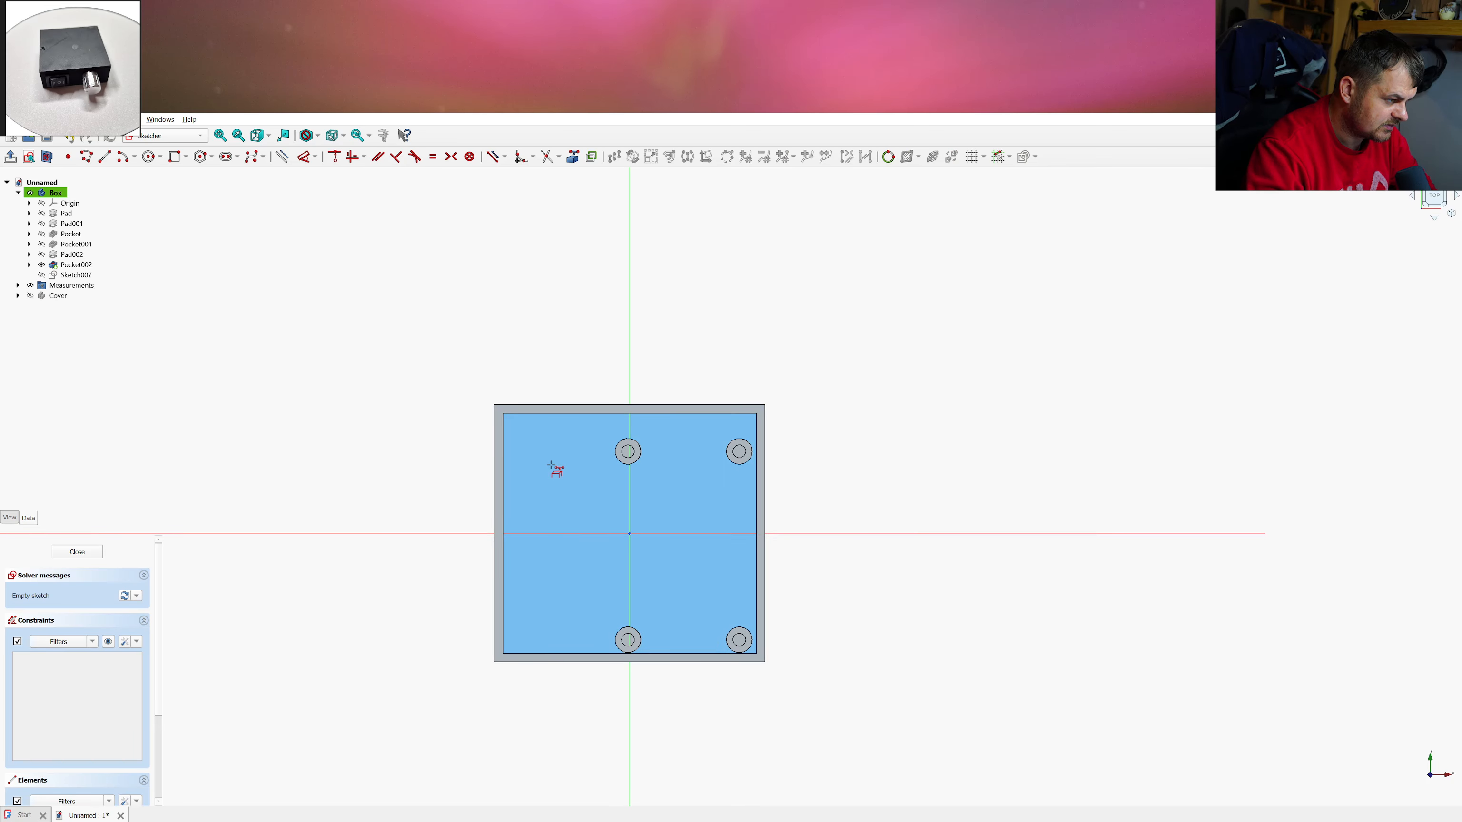
click(503, 472)
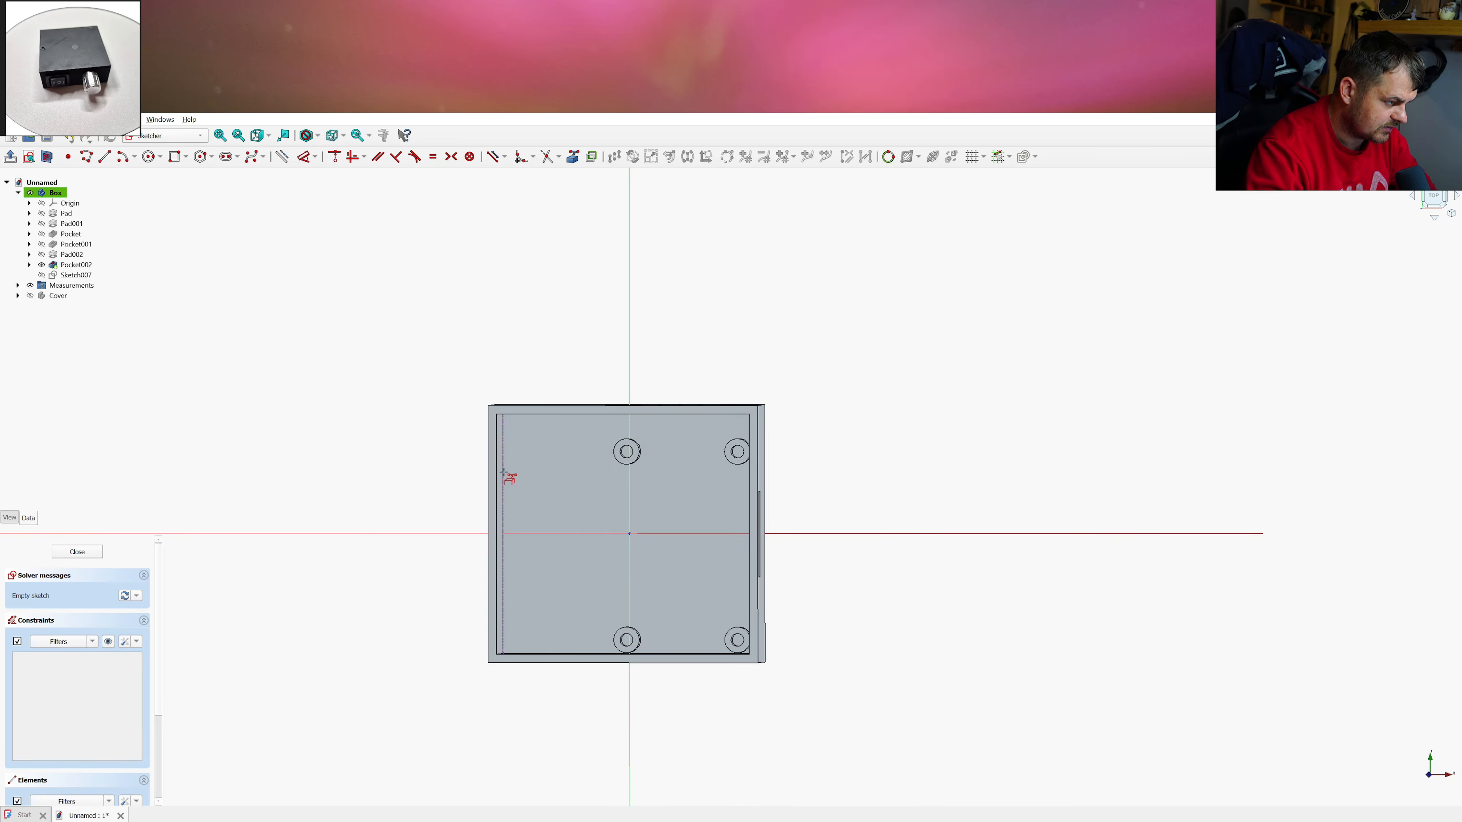
middle_drag(526, 465, 540, 463)
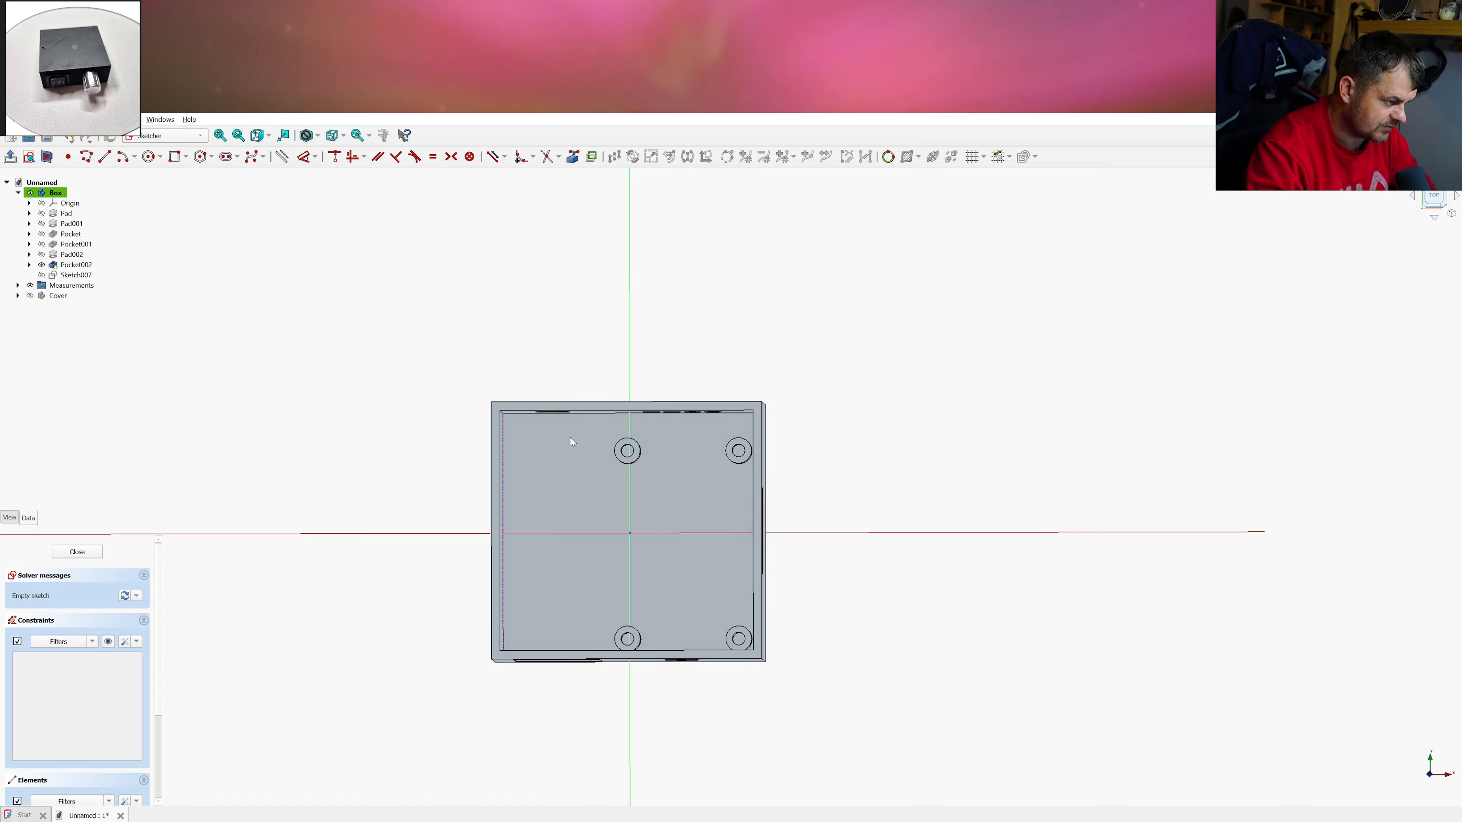
click(1433, 198)
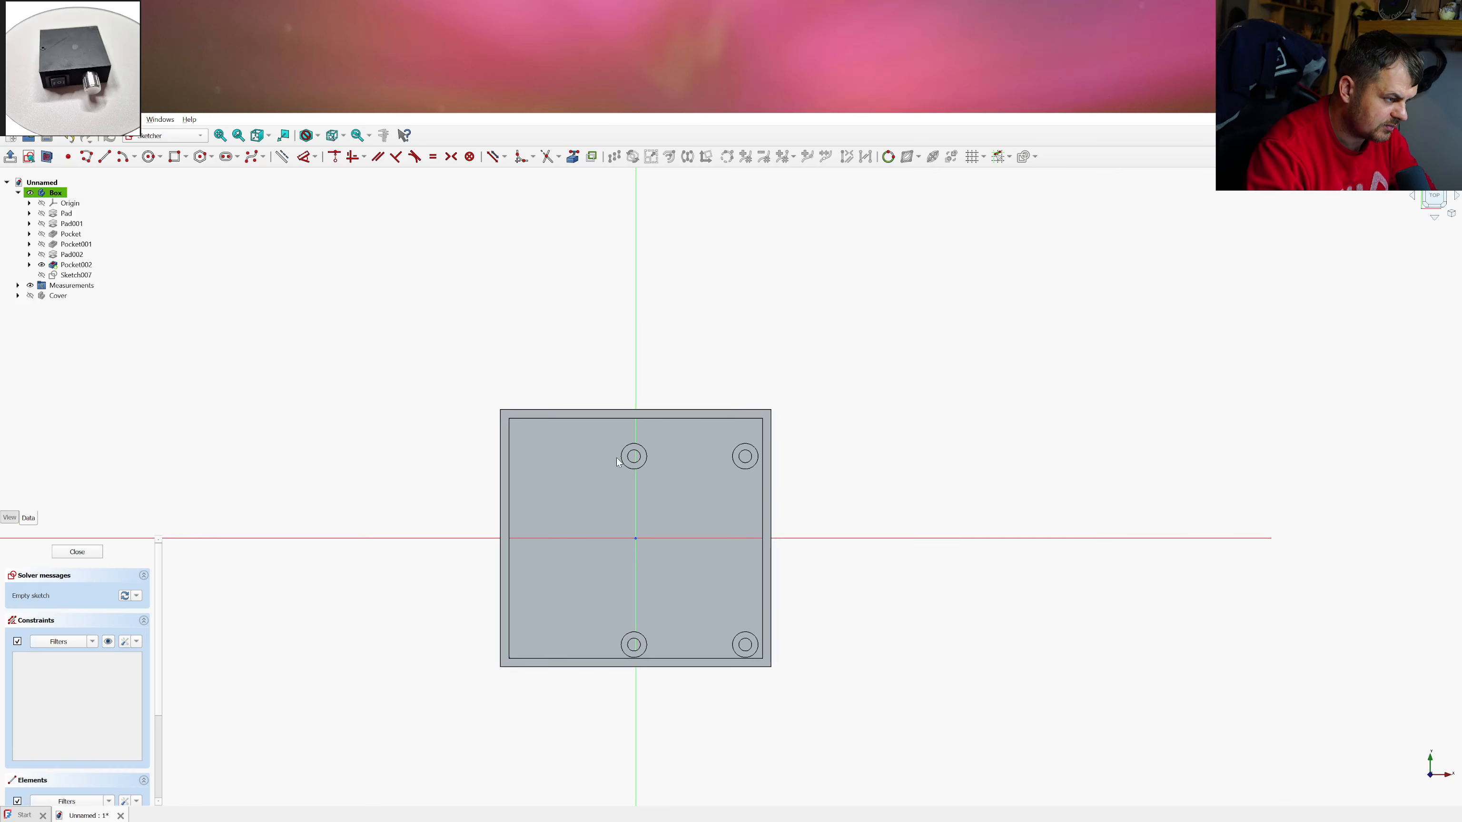
Draw two concentric circles with diameters of 3 mm and 7 mm on the floor near the left wall
click(148, 157)
click(536, 509)
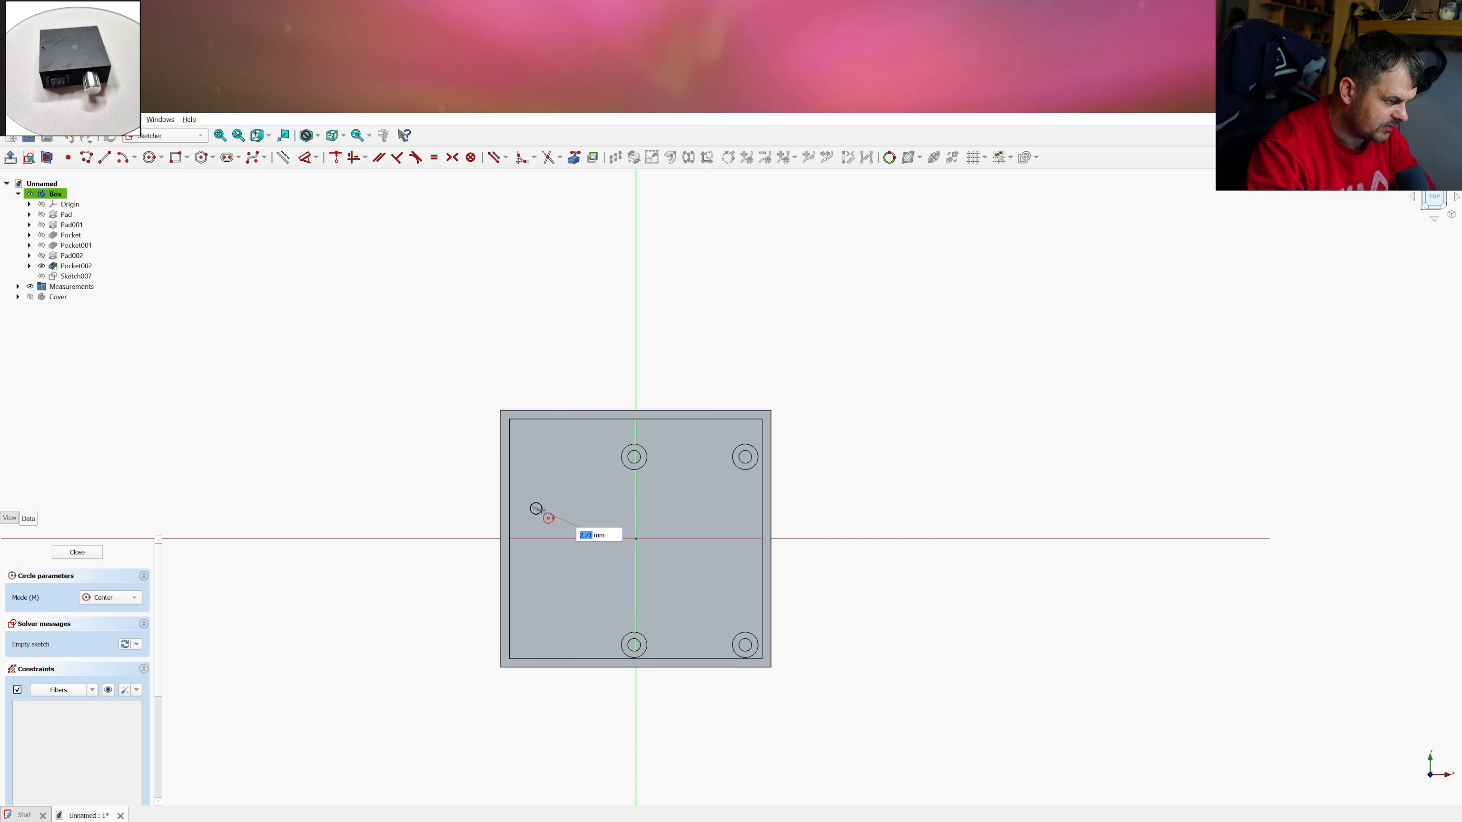
text(3)
key(Return)
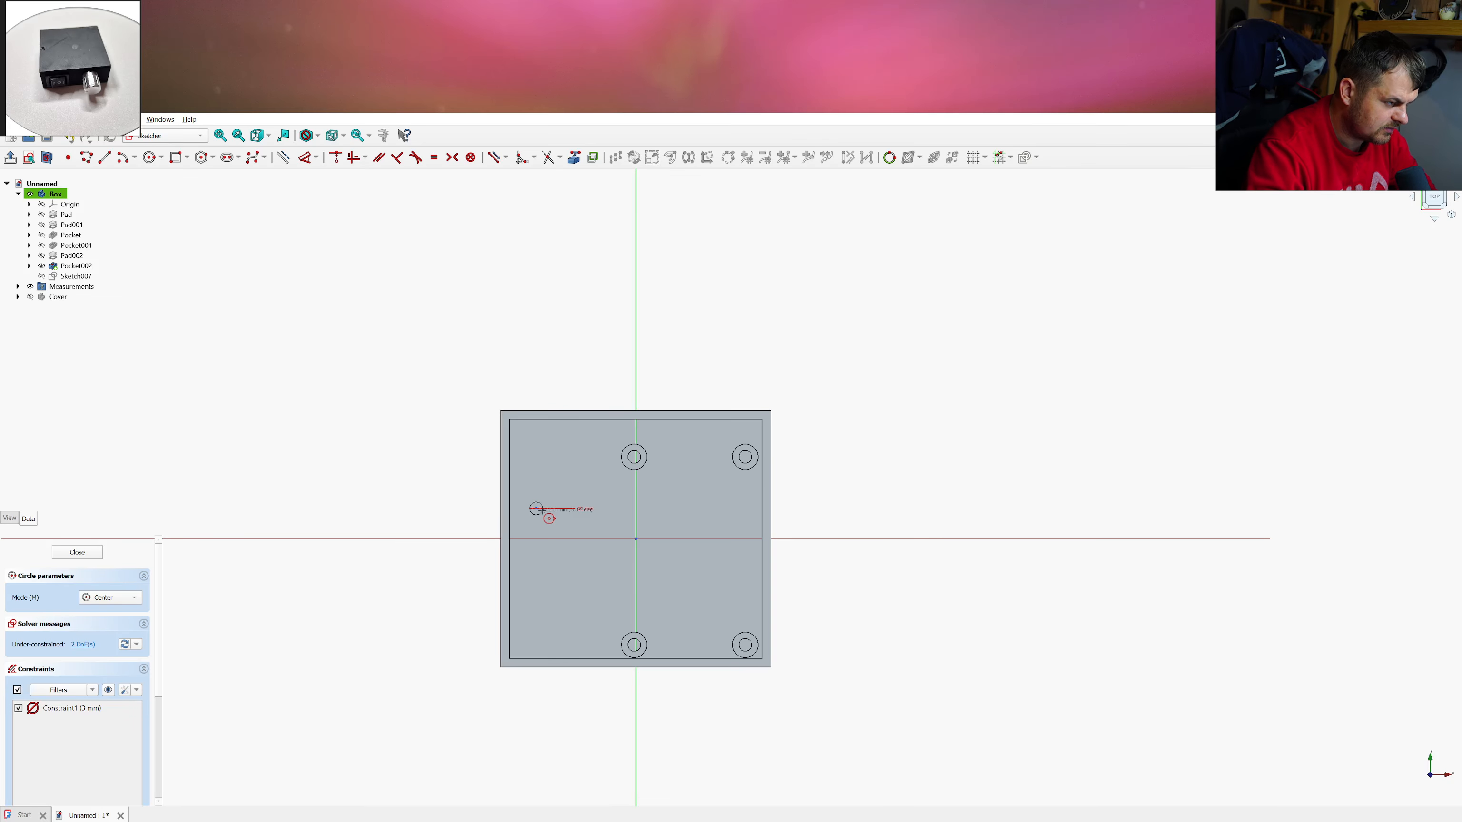
click(535, 509)
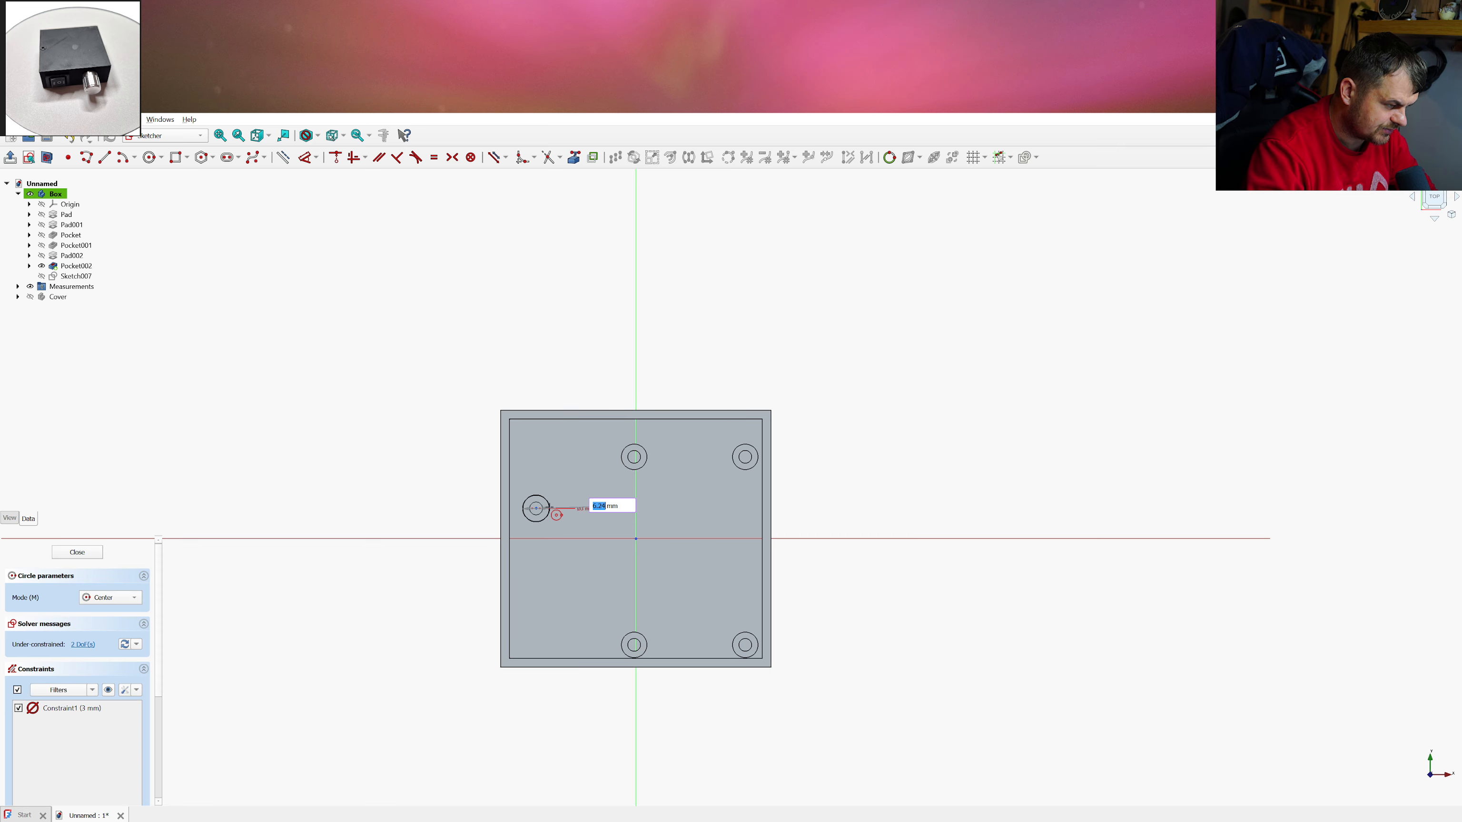
text(7)
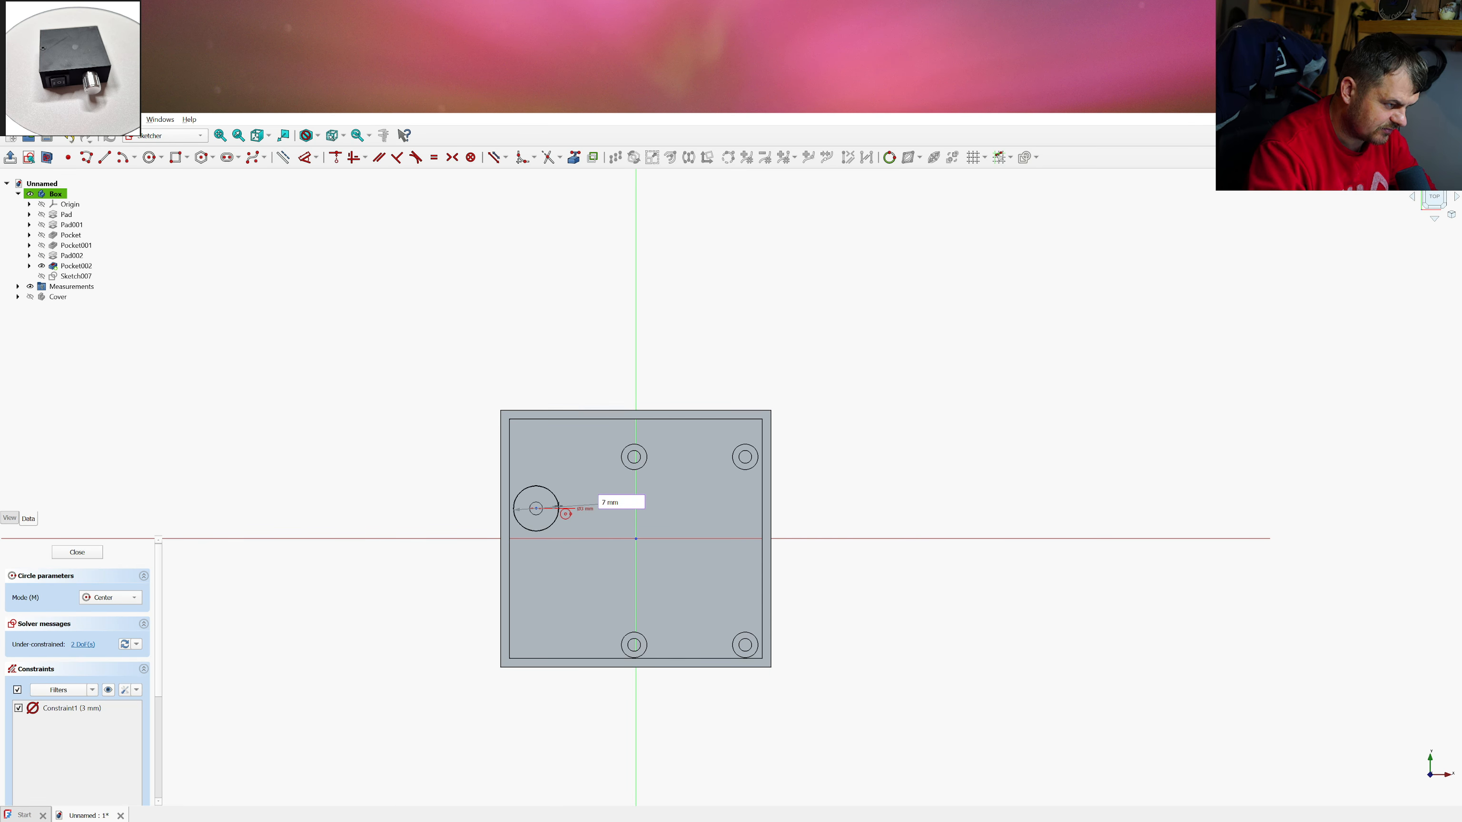
key(Return)
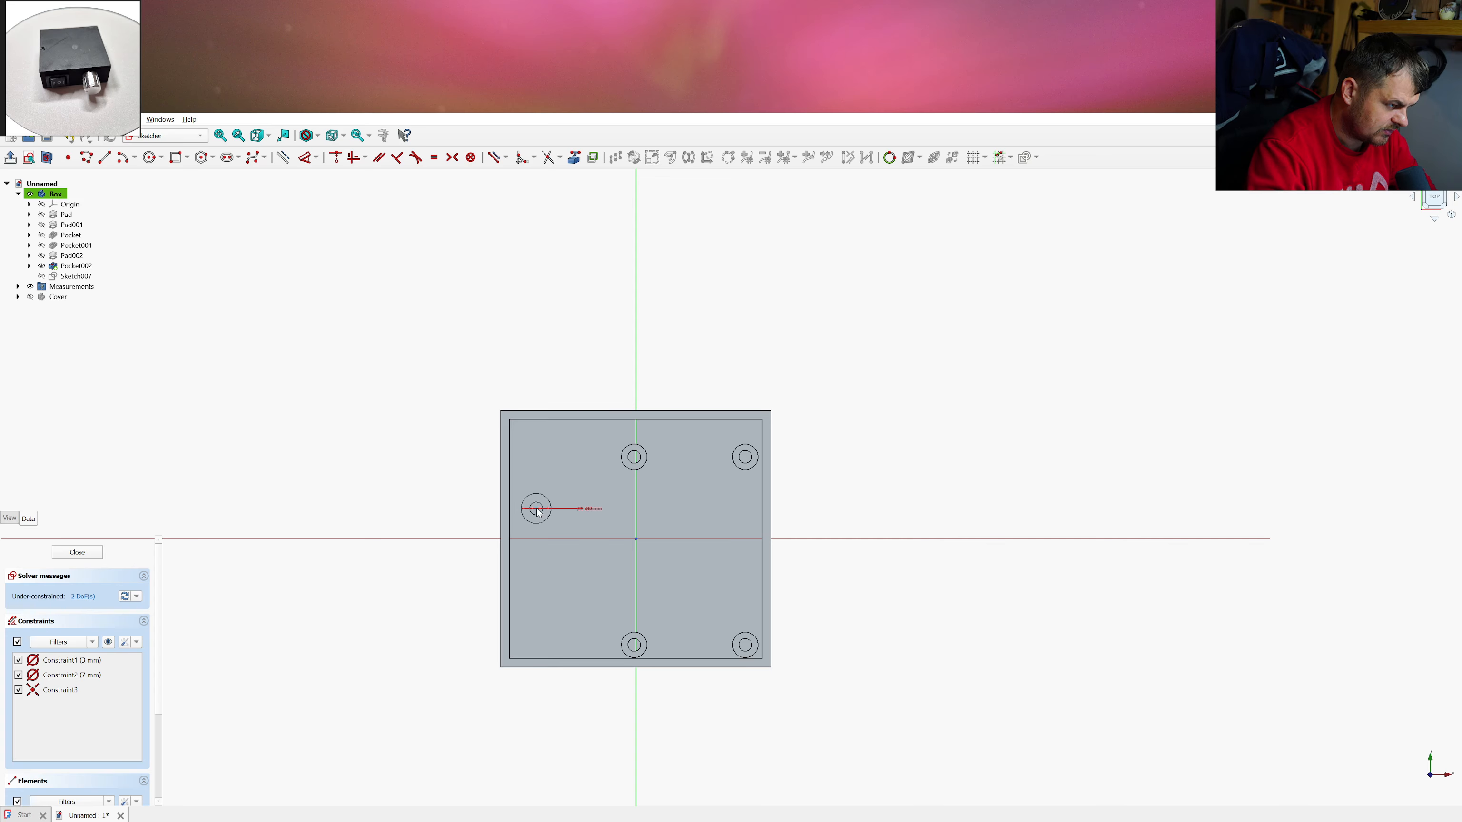
Constrain the shared centre of the concentric circles onto the sketch's horizontal axis
drag(537, 510, 548, 567)
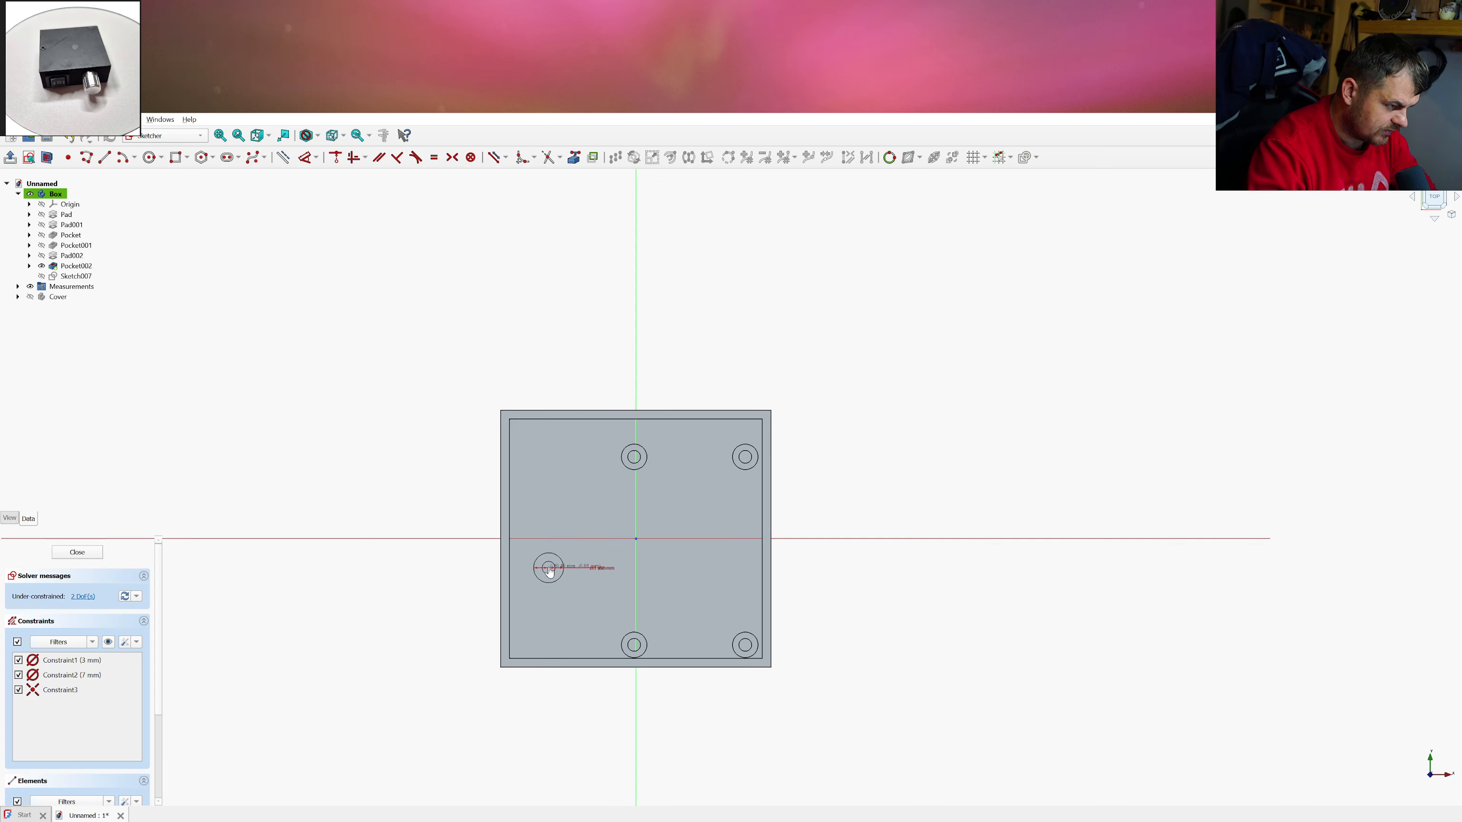
click(546, 538)
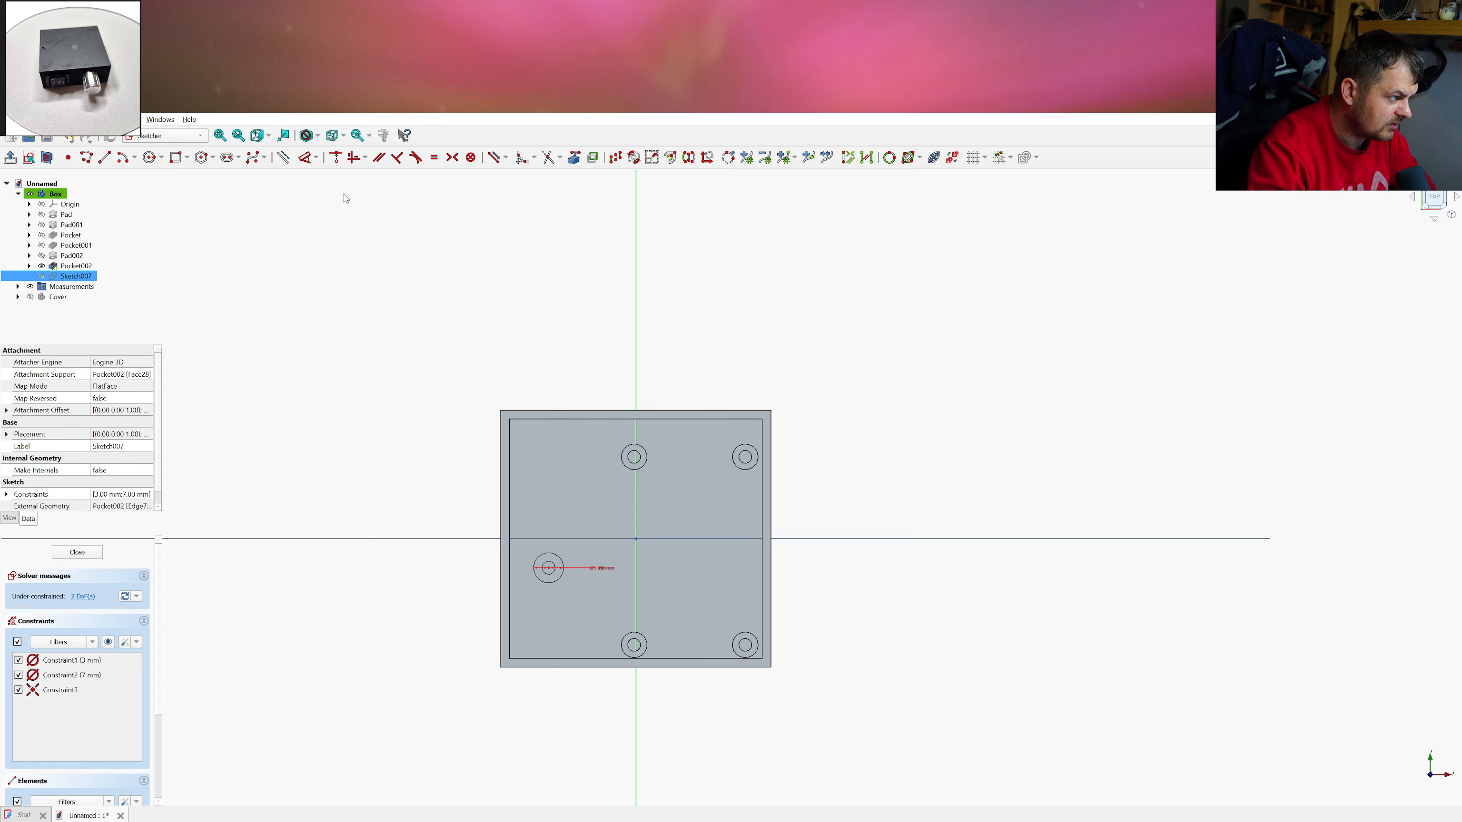
click(335, 157)
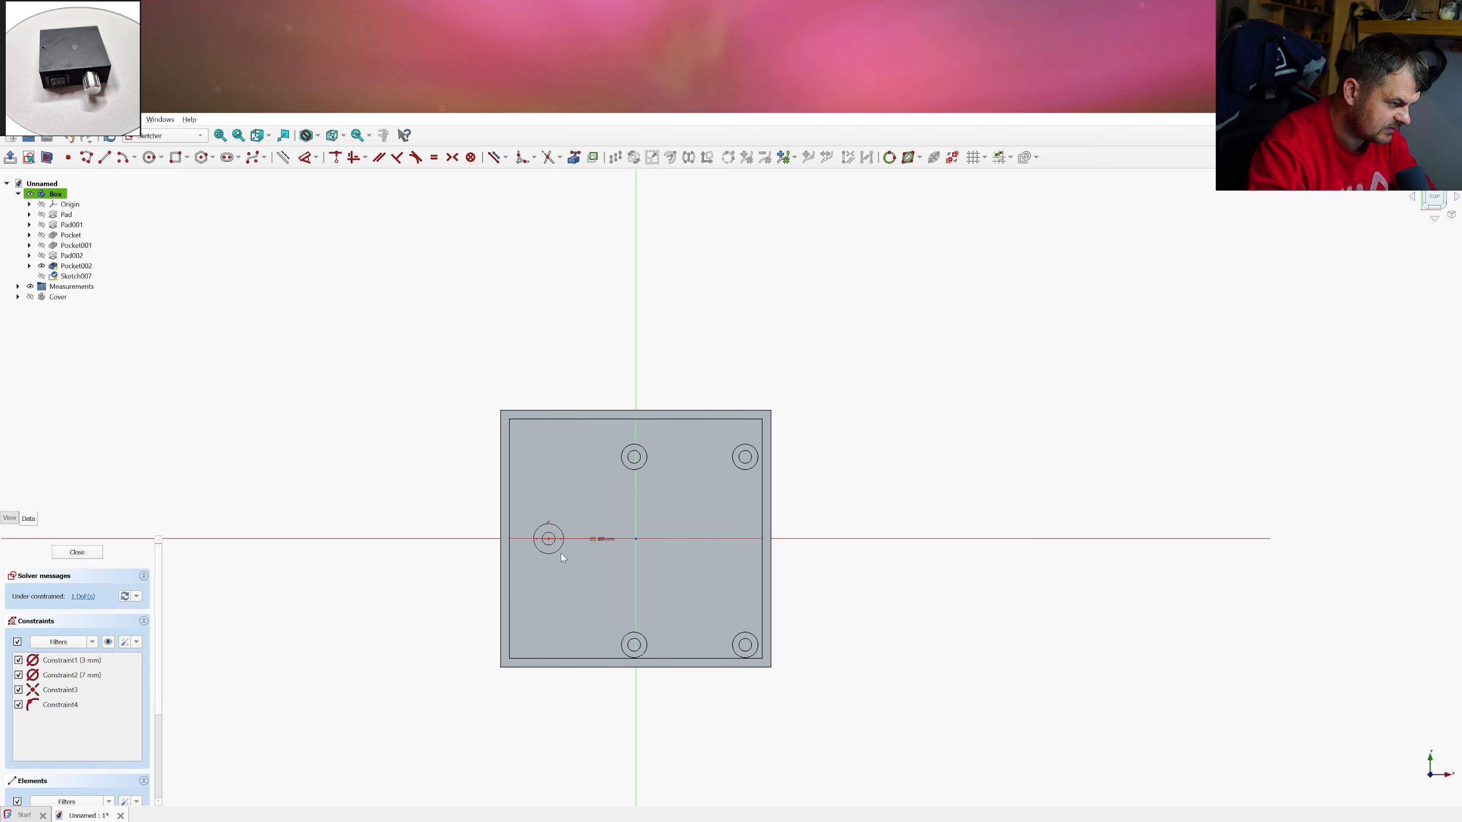
Move the circles closer to the left wall and set their centre's horizontal distance from the projected edge to 2 mm
drag(550, 541, 528, 542)
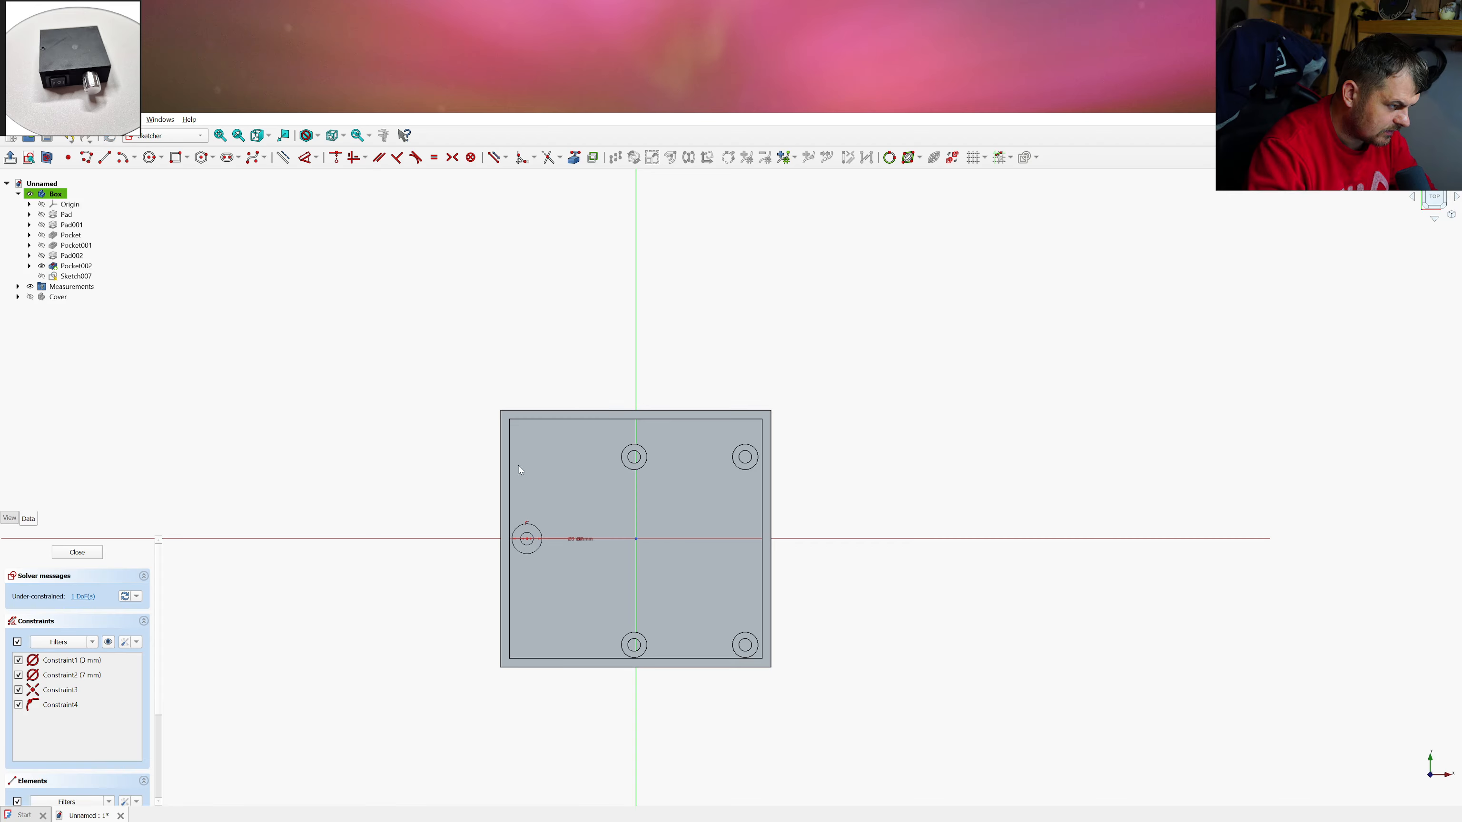
click(511, 424)
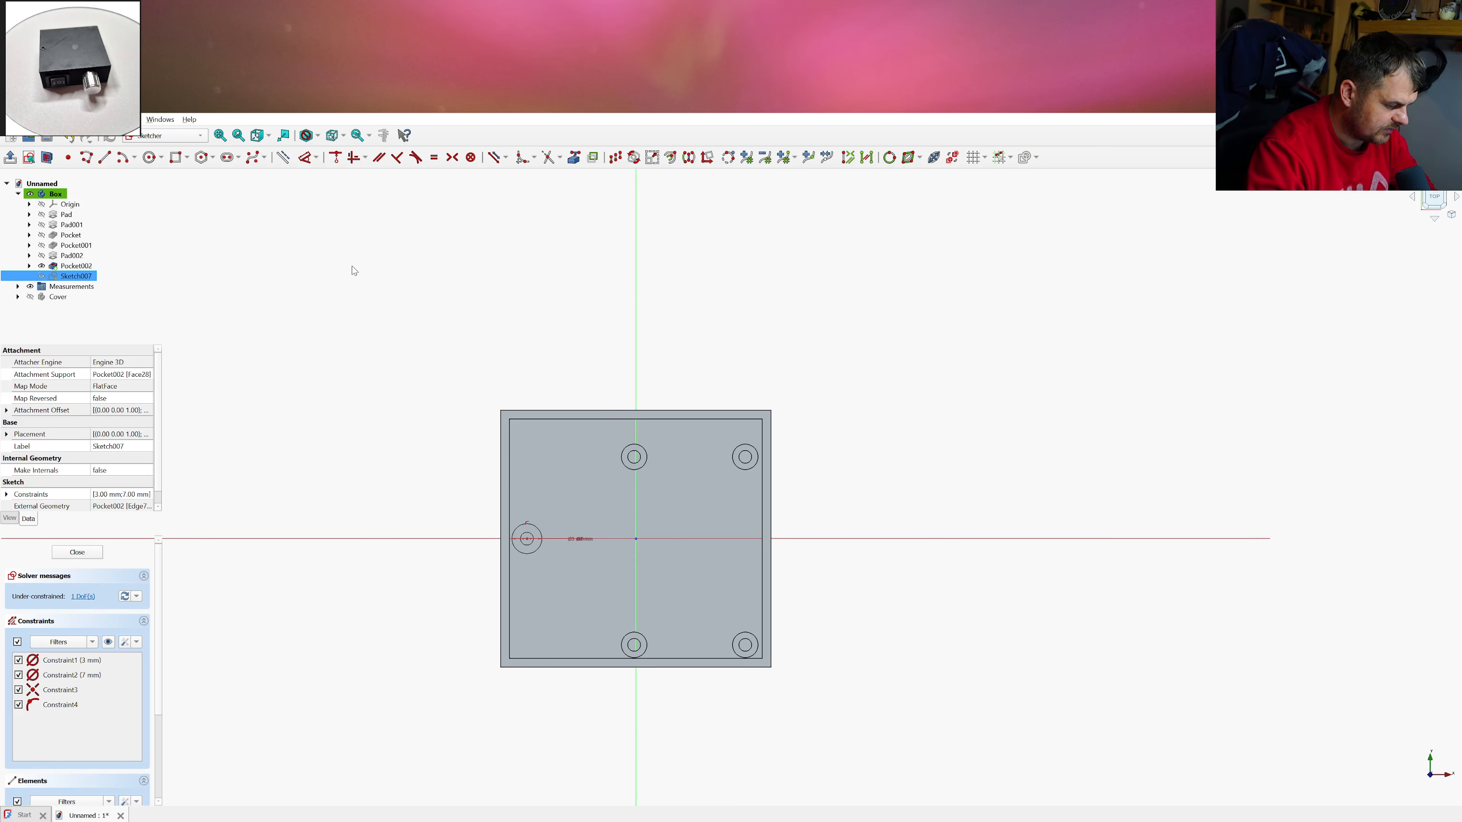
key(l)
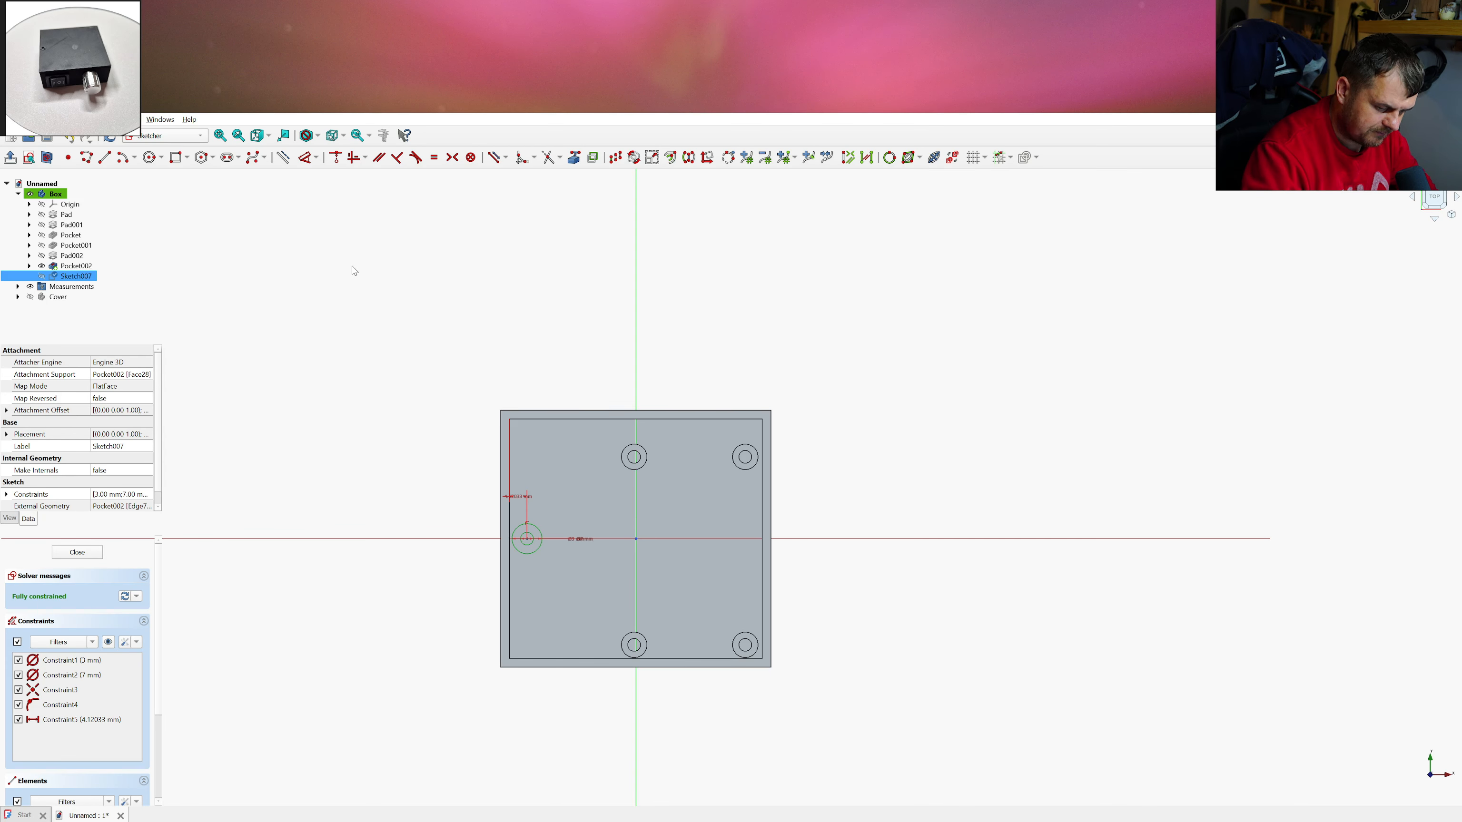
text(2)
key(Return)
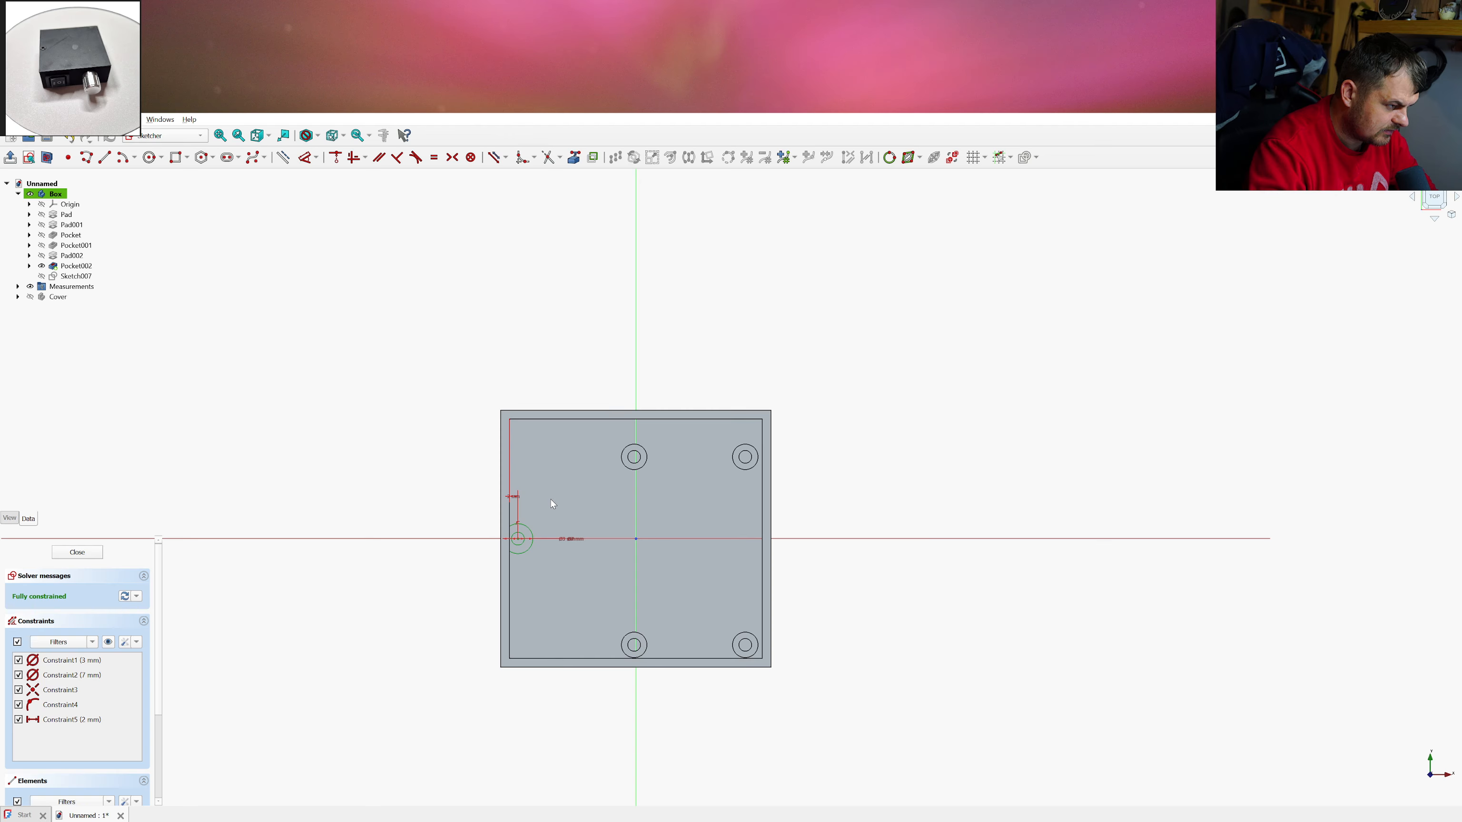
Close the circle sketch and pad it up to the box's upper rim face
mouse_move(549, 500)
middle_down()
mouse_move(527, 490)
mouse_move(550, 503)
middle_up()
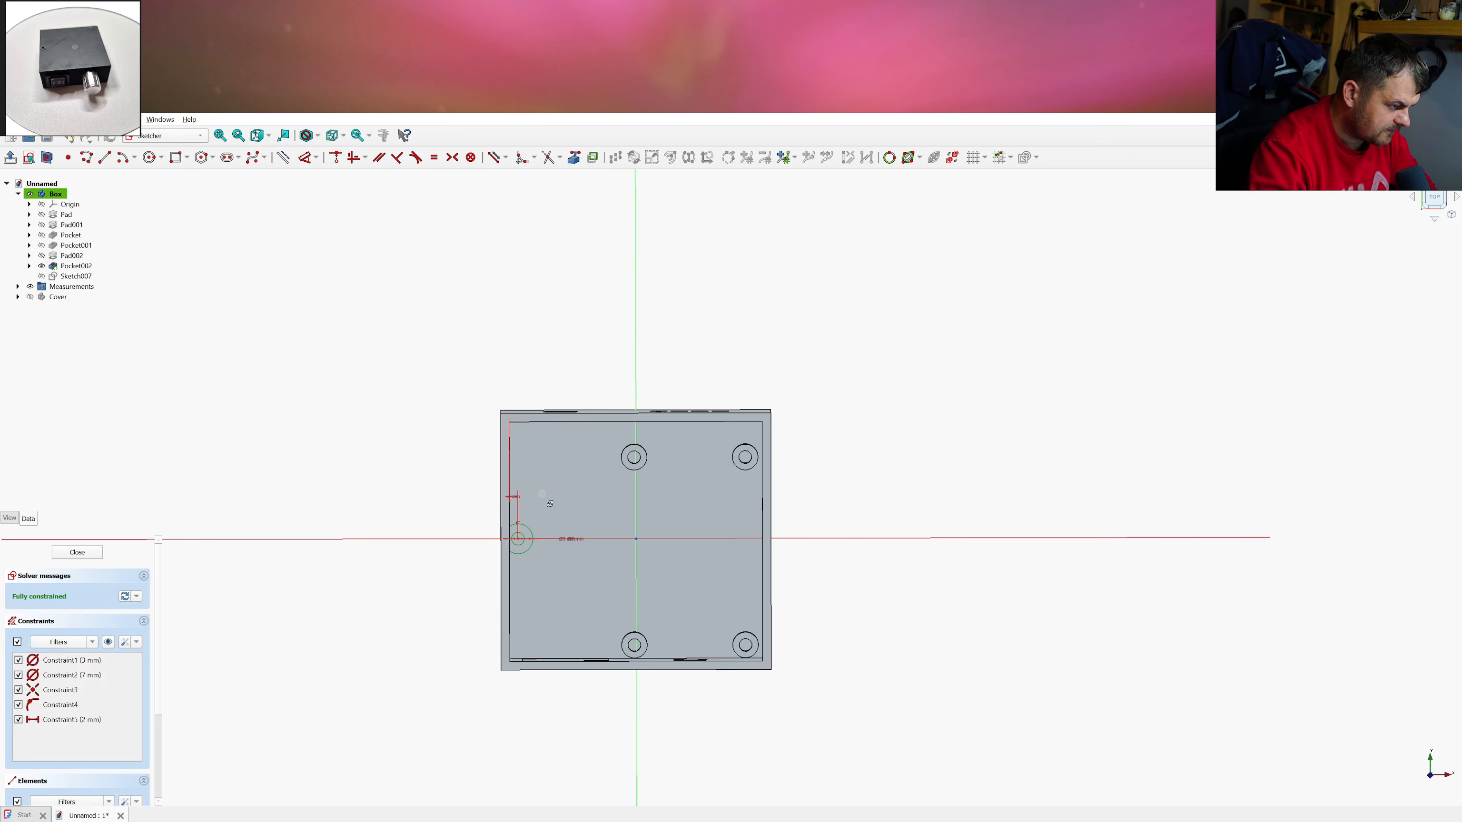
click(82, 556)
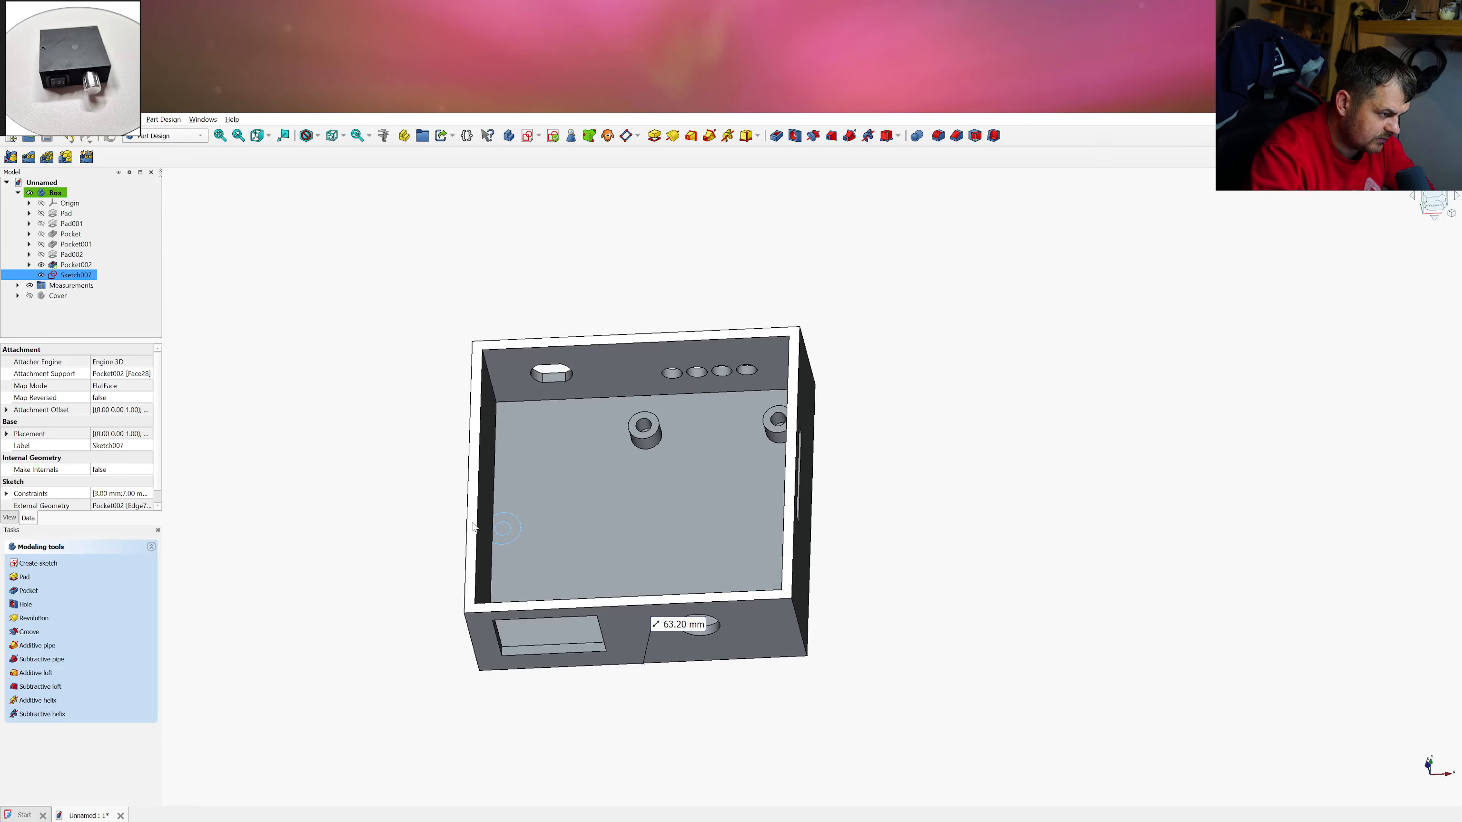
click(392, 395)
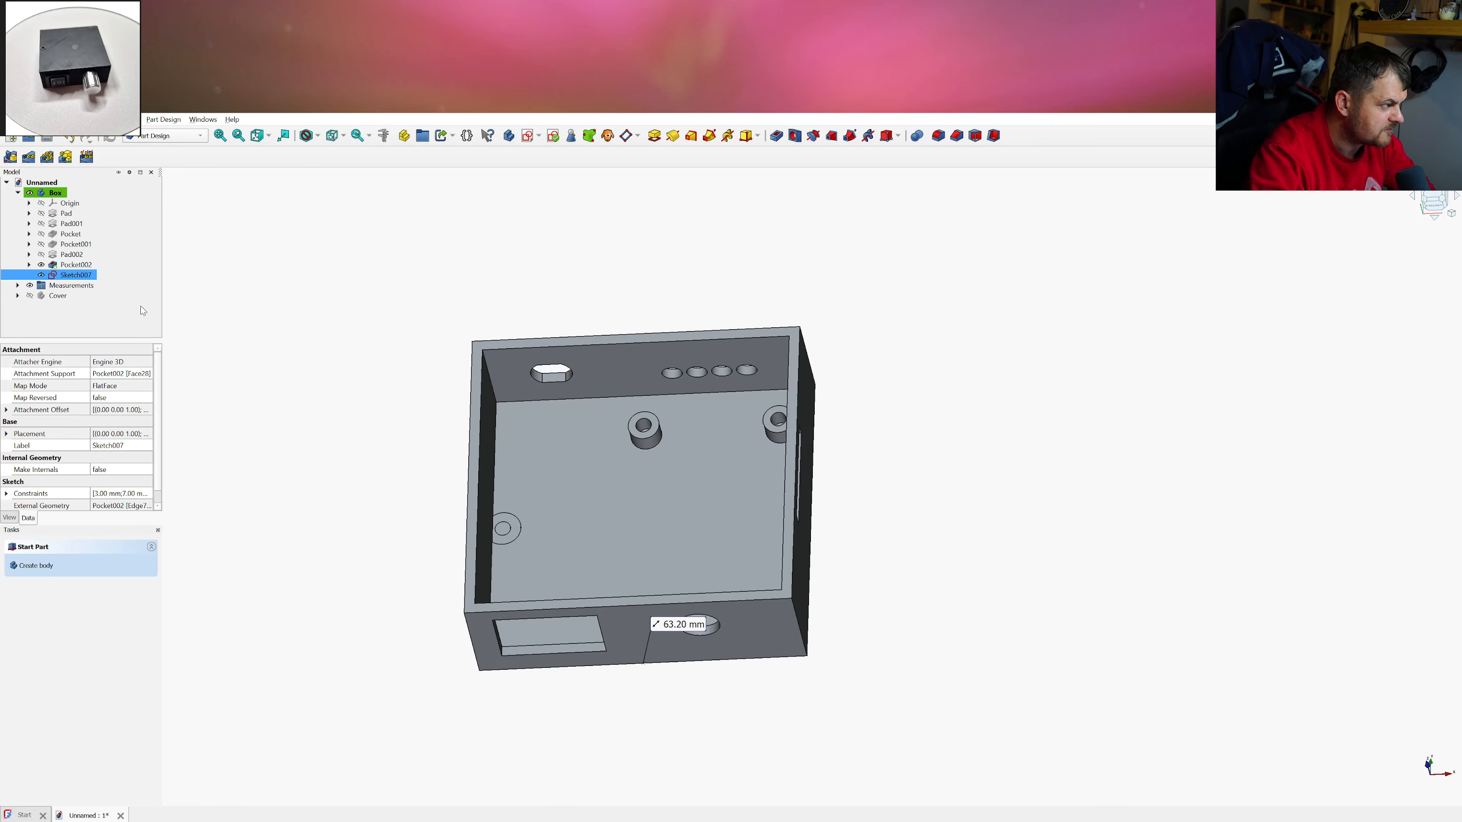
click(79, 276)
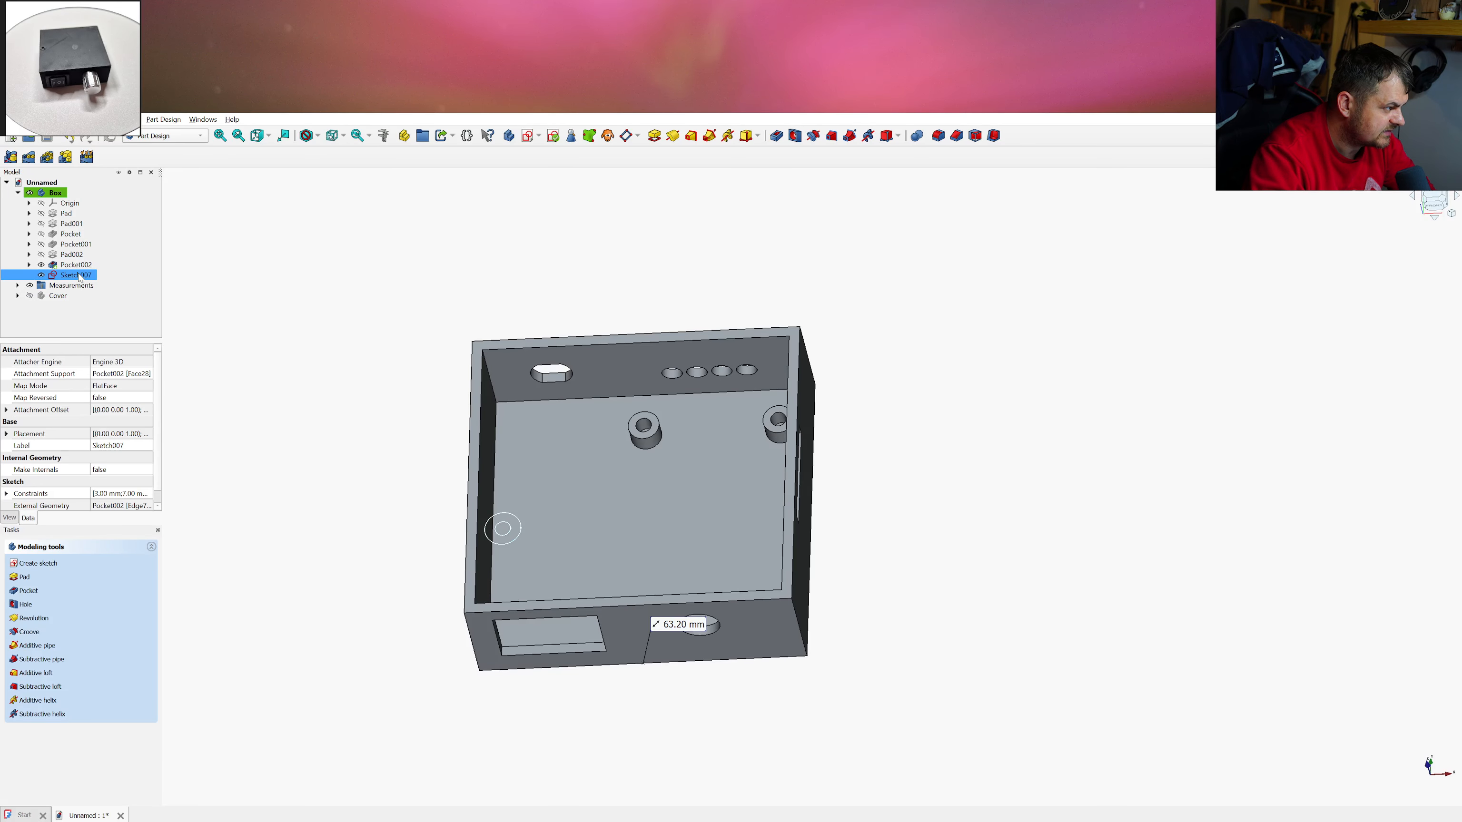
click(654, 136)
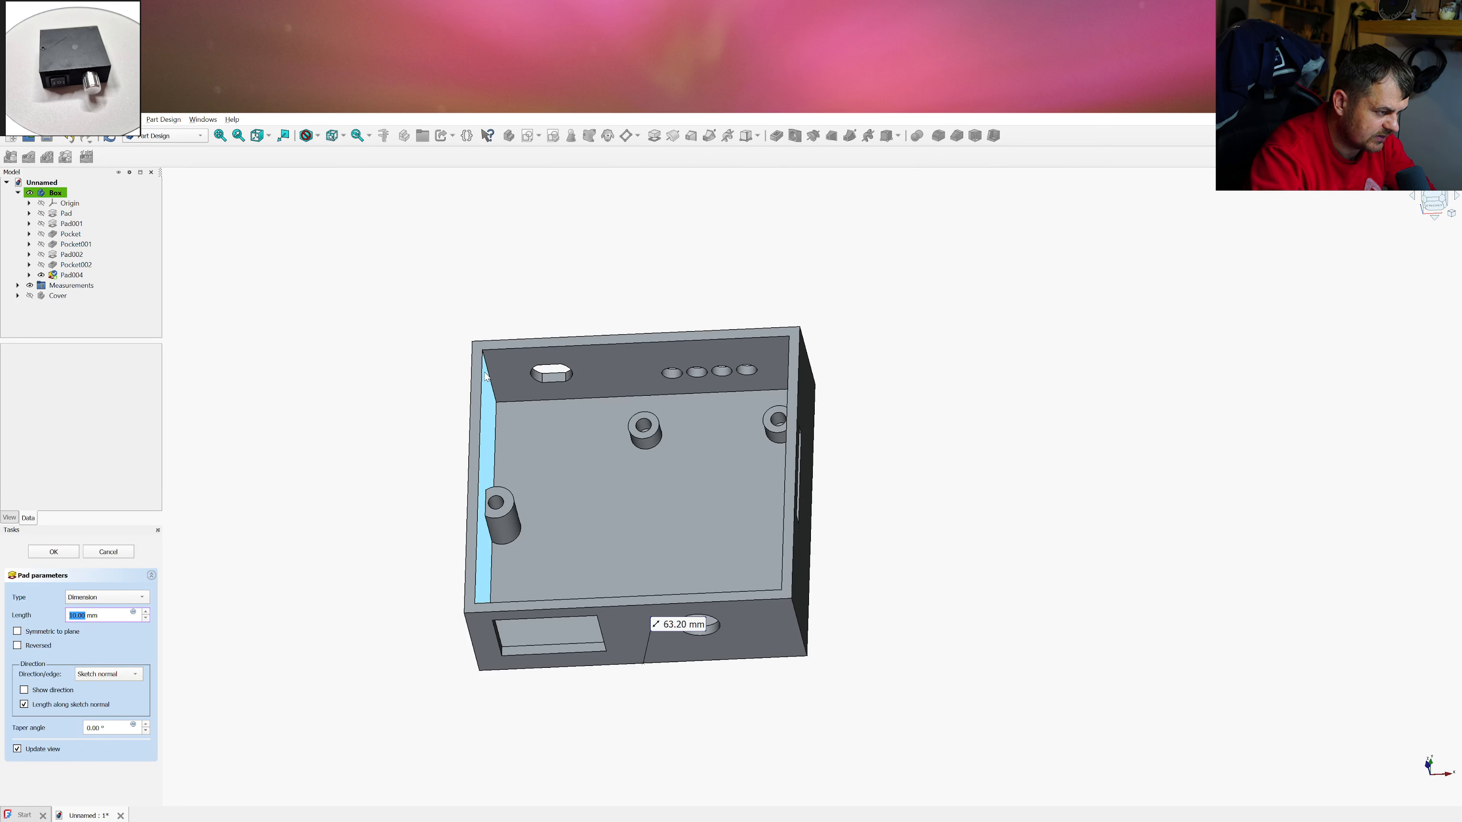
click(145, 598)
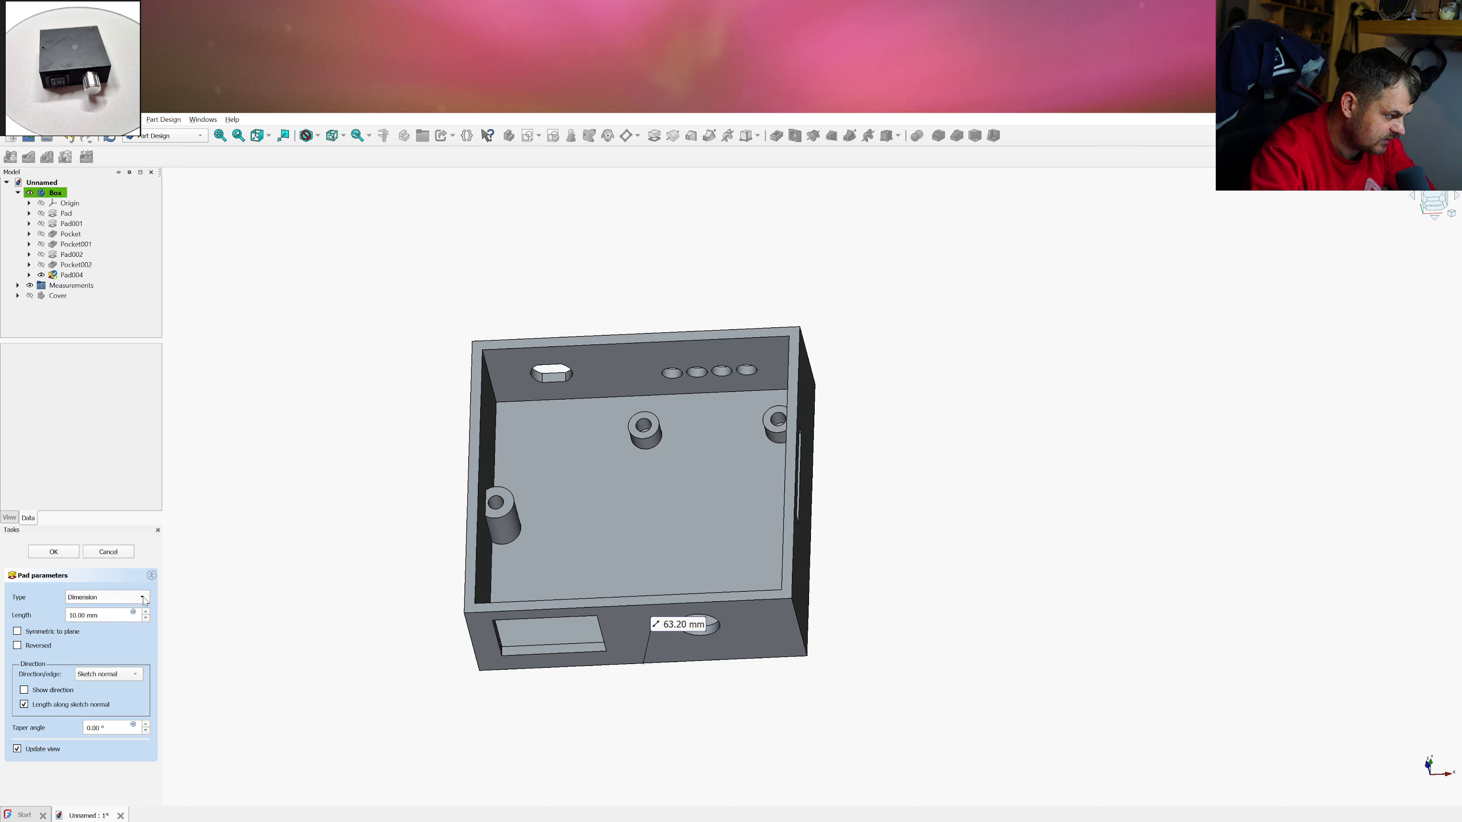
click(114, 631)
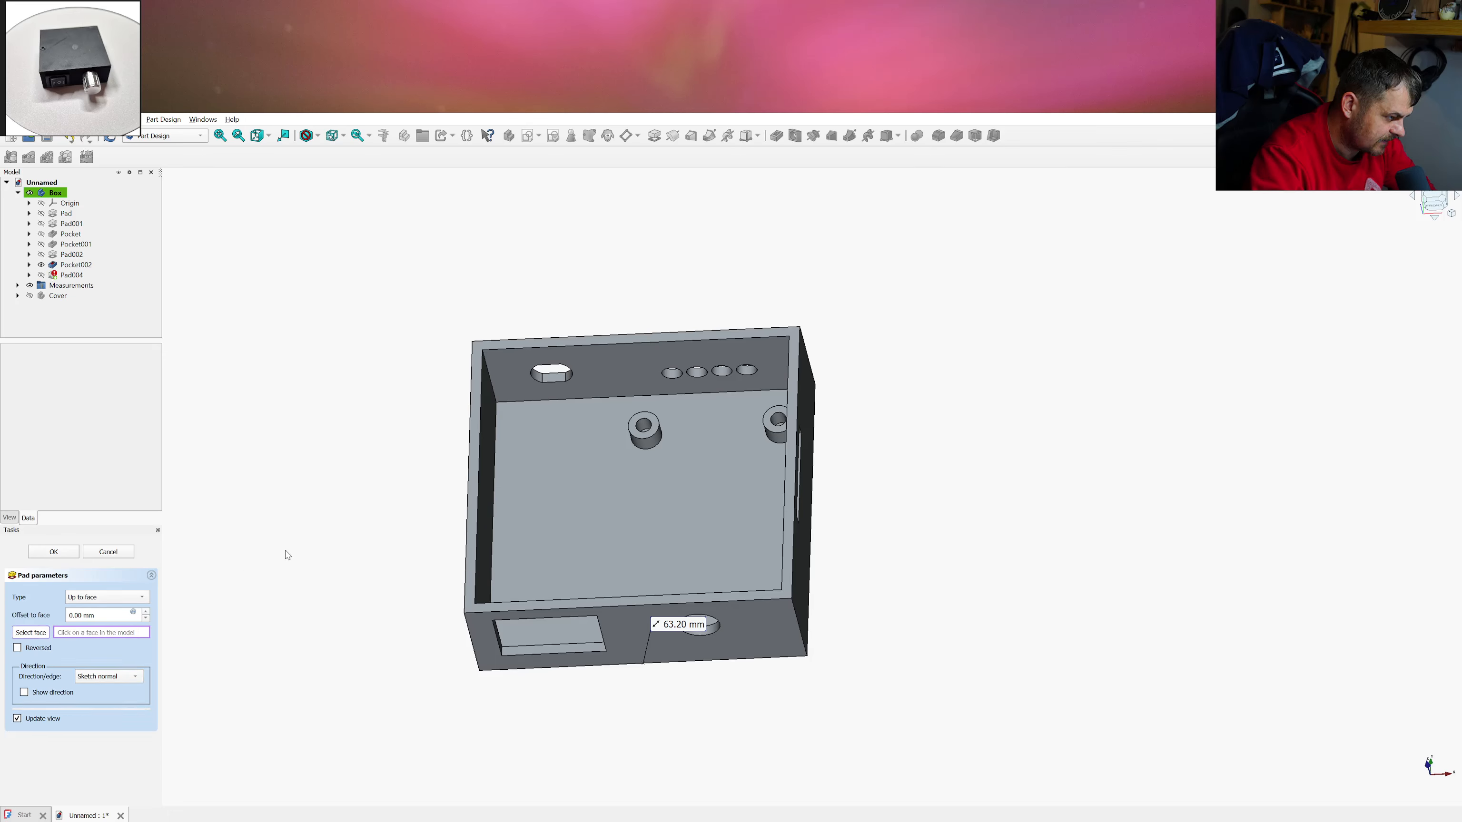
click(474, 469)
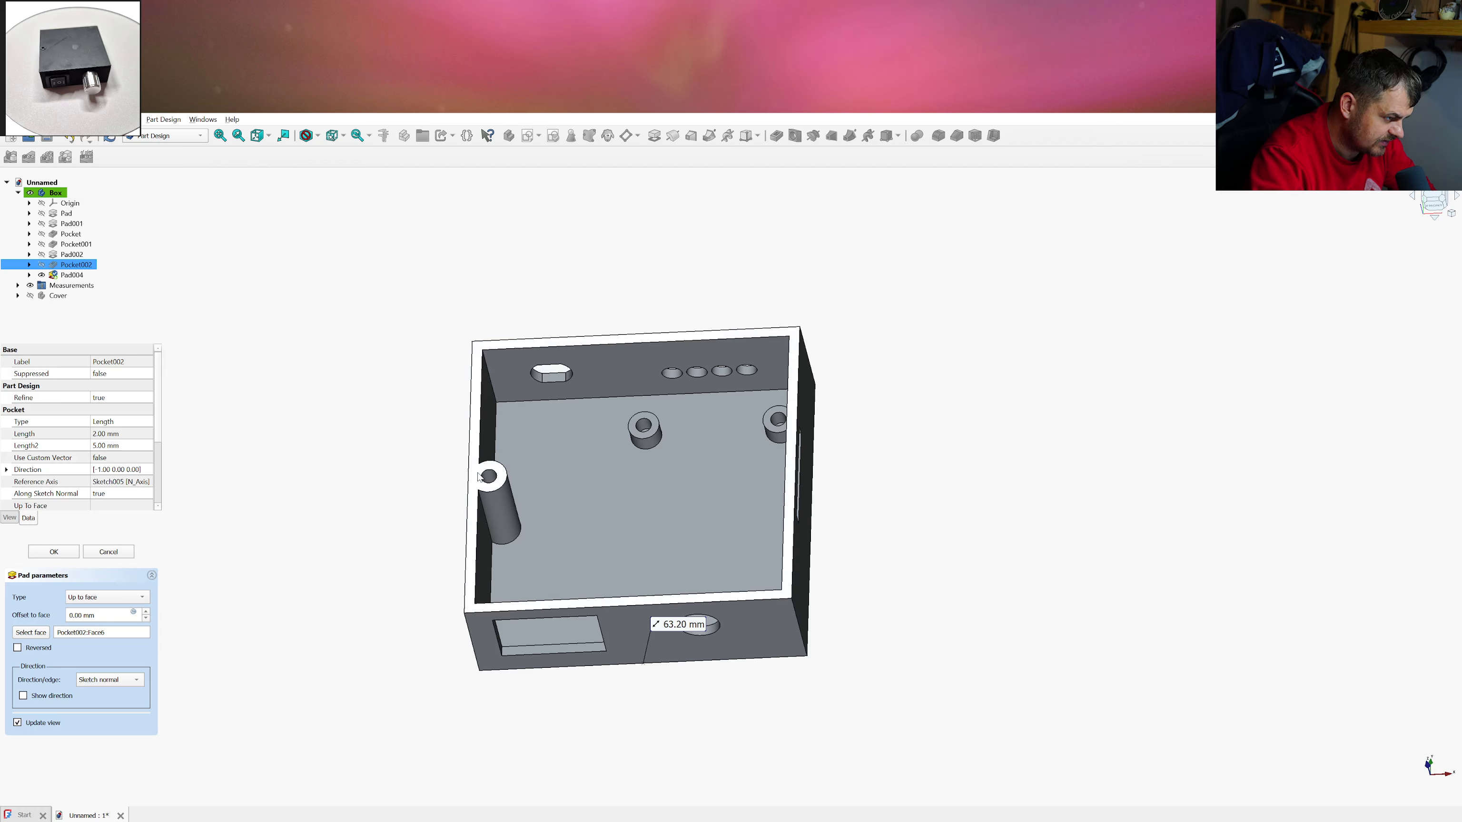
click(53, 552)
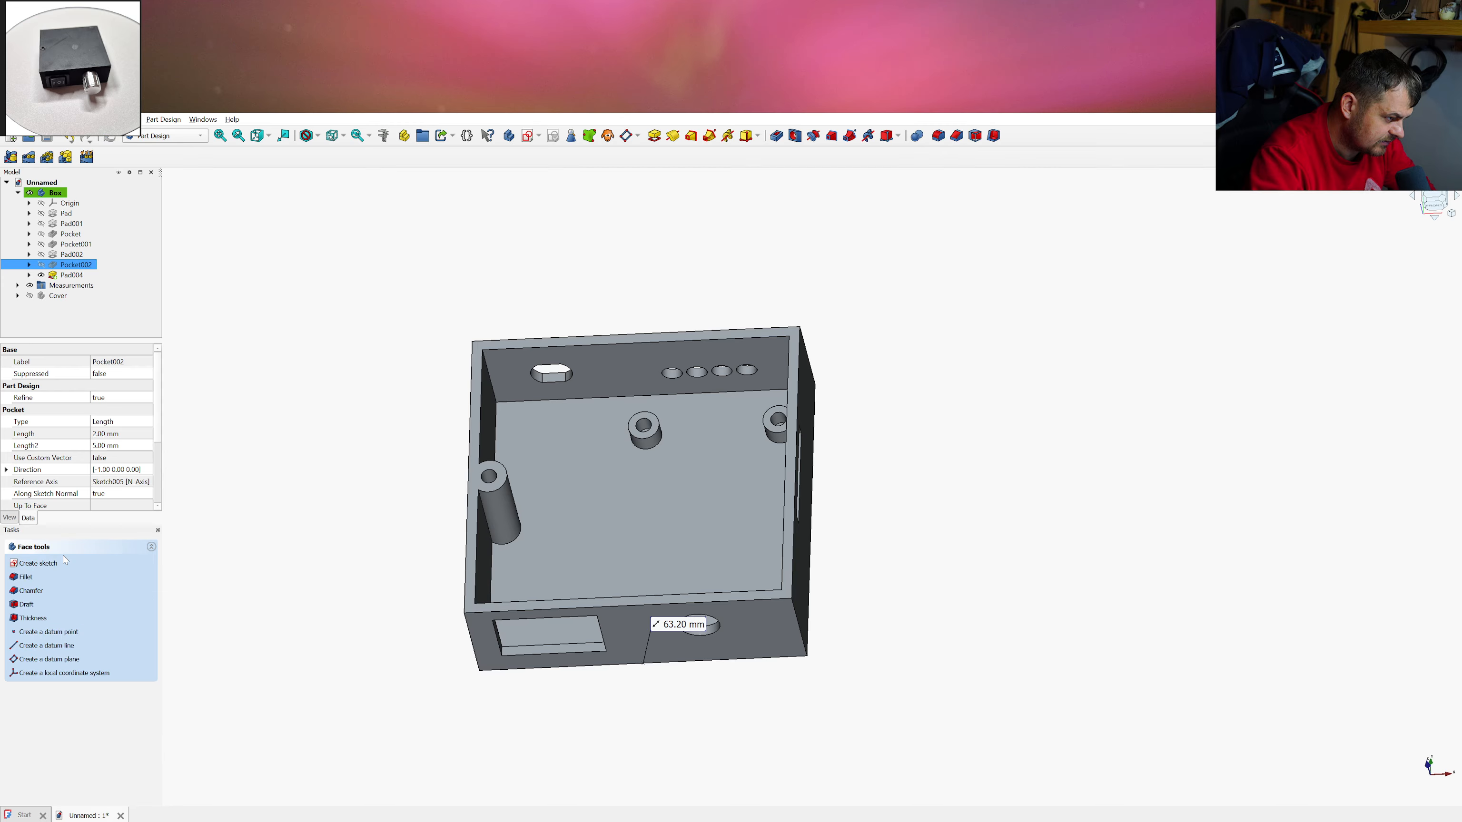
key(2)
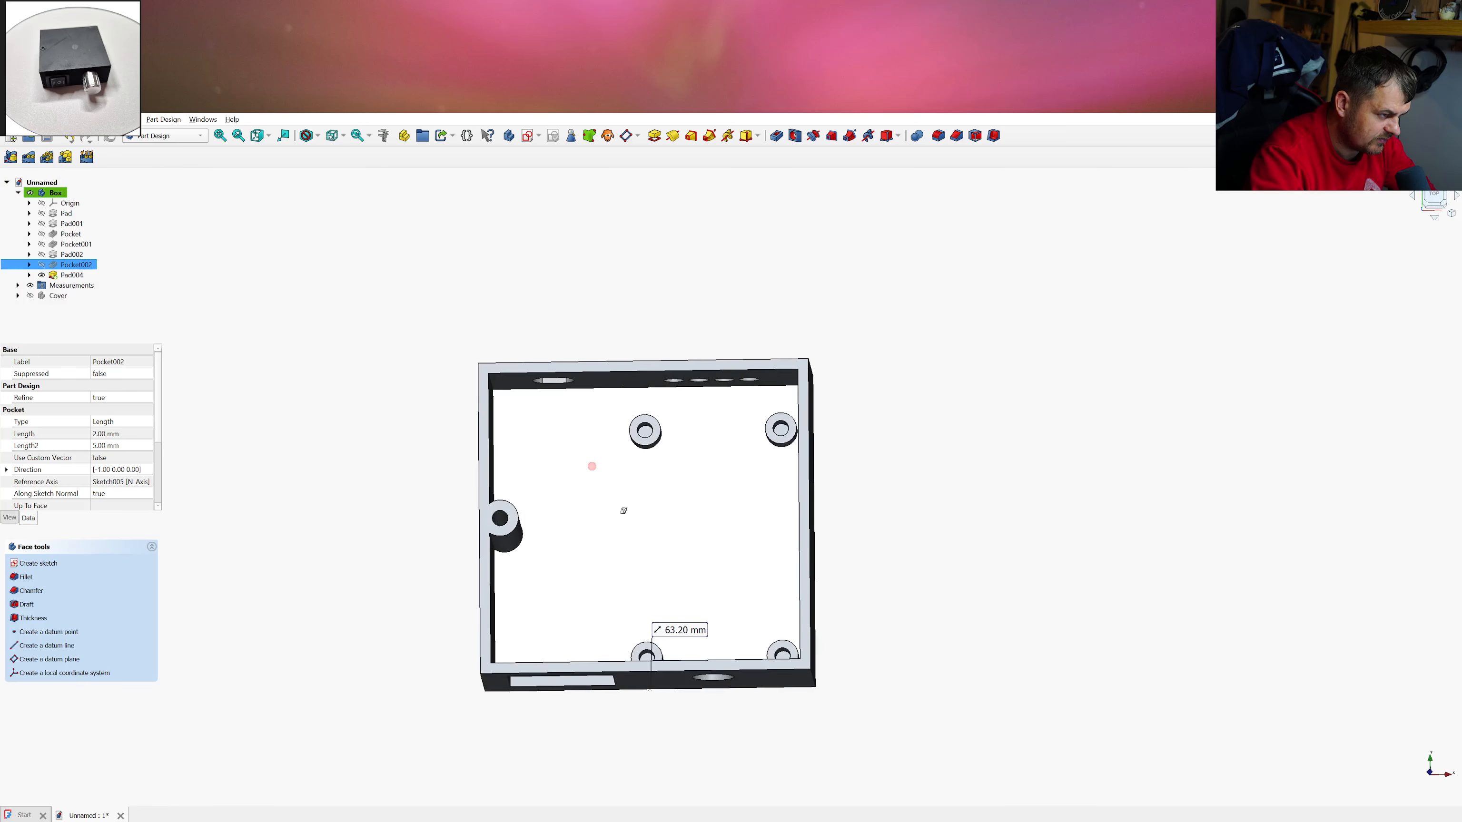
middle_drag(624, 511, 627, 513)
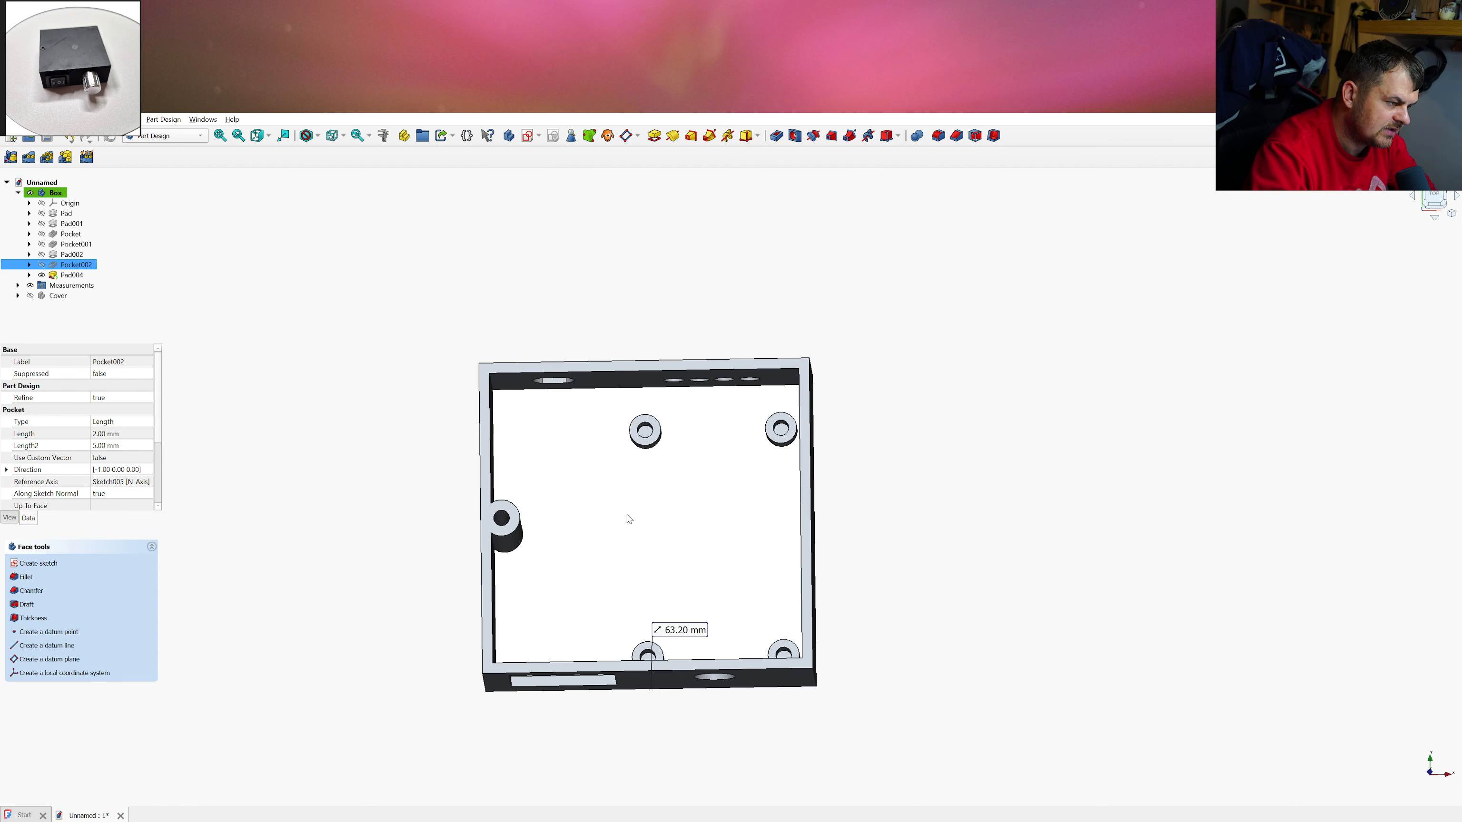
scroll(488, 517, up, 2)
scroll(488, 517, down, 2)
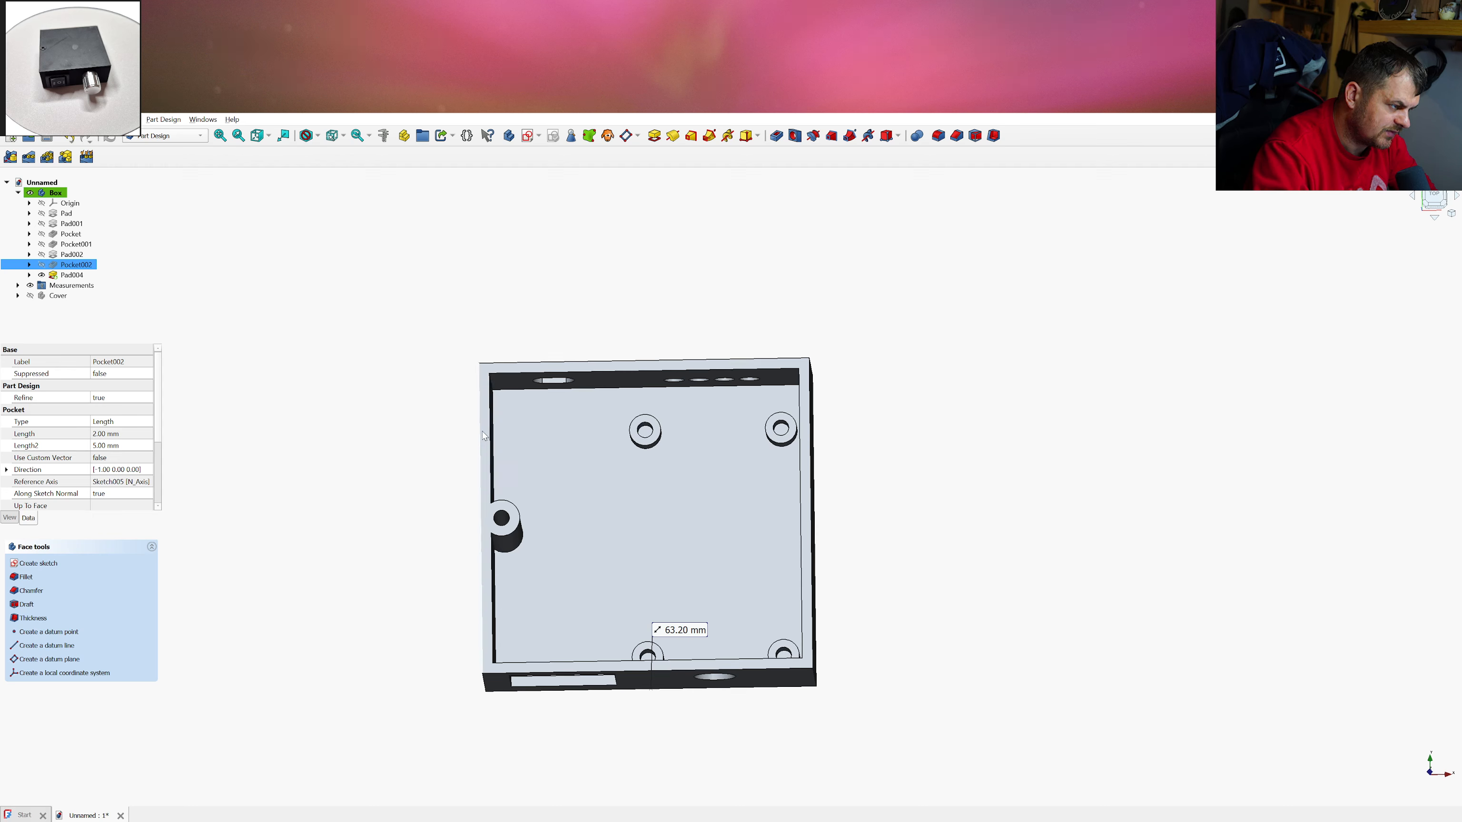
Collapse the Box body's feature tree, show the Cover body and make it the active body
scroll(471, 490, down, 2)
scroll(470, 495, up, 2)
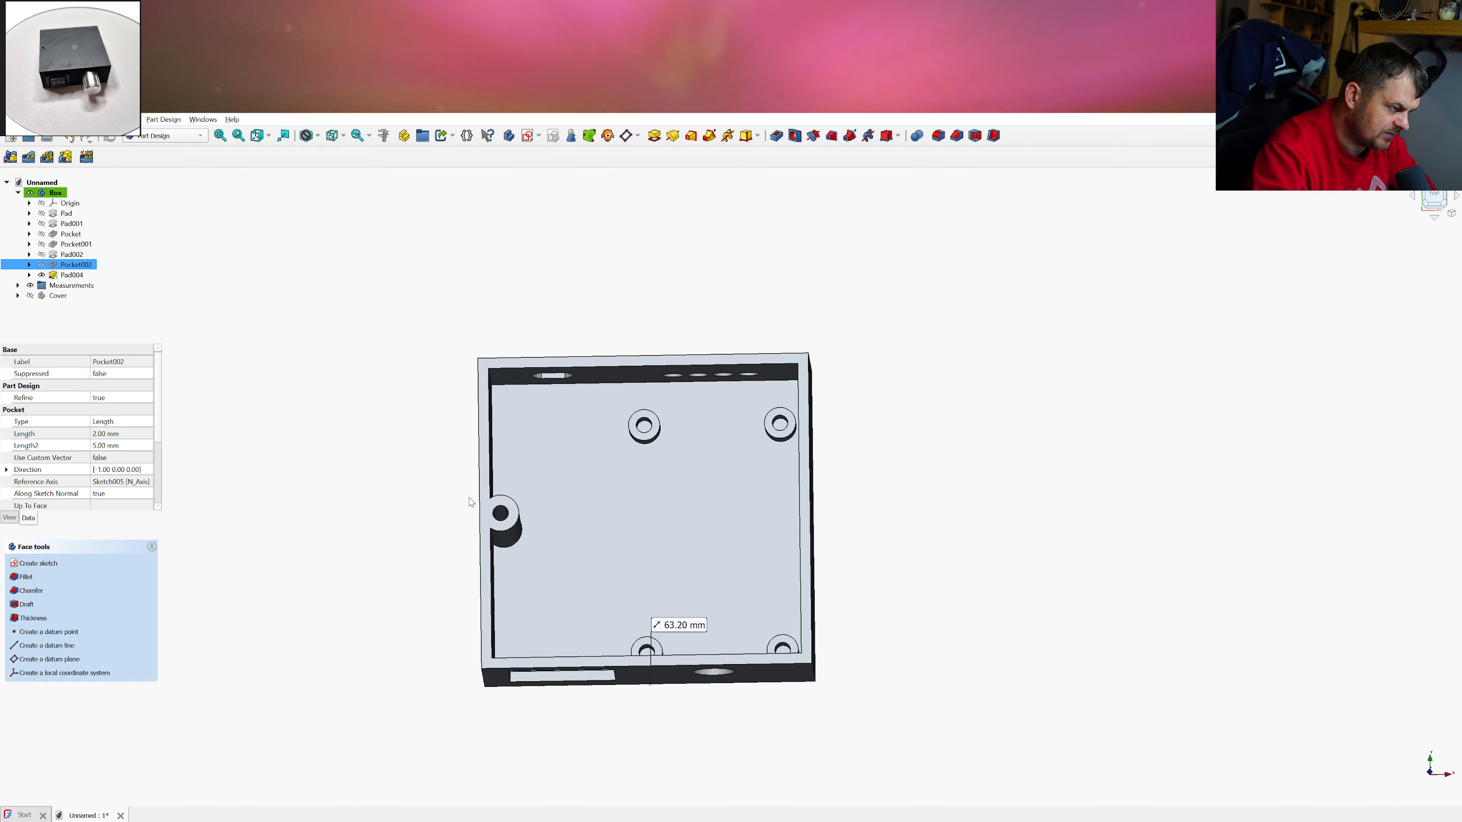
click(18, 193)
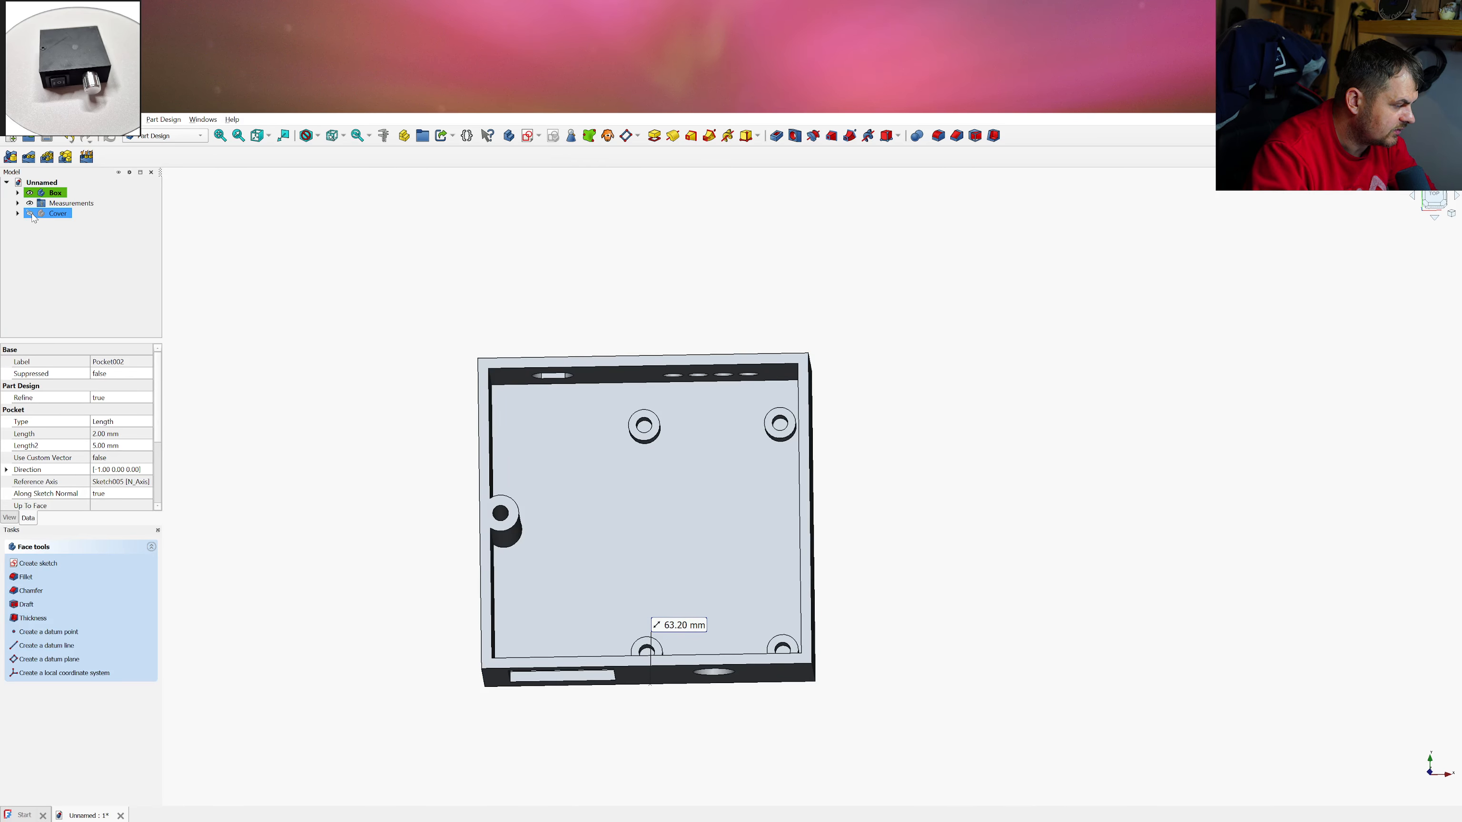
click(30, 214)
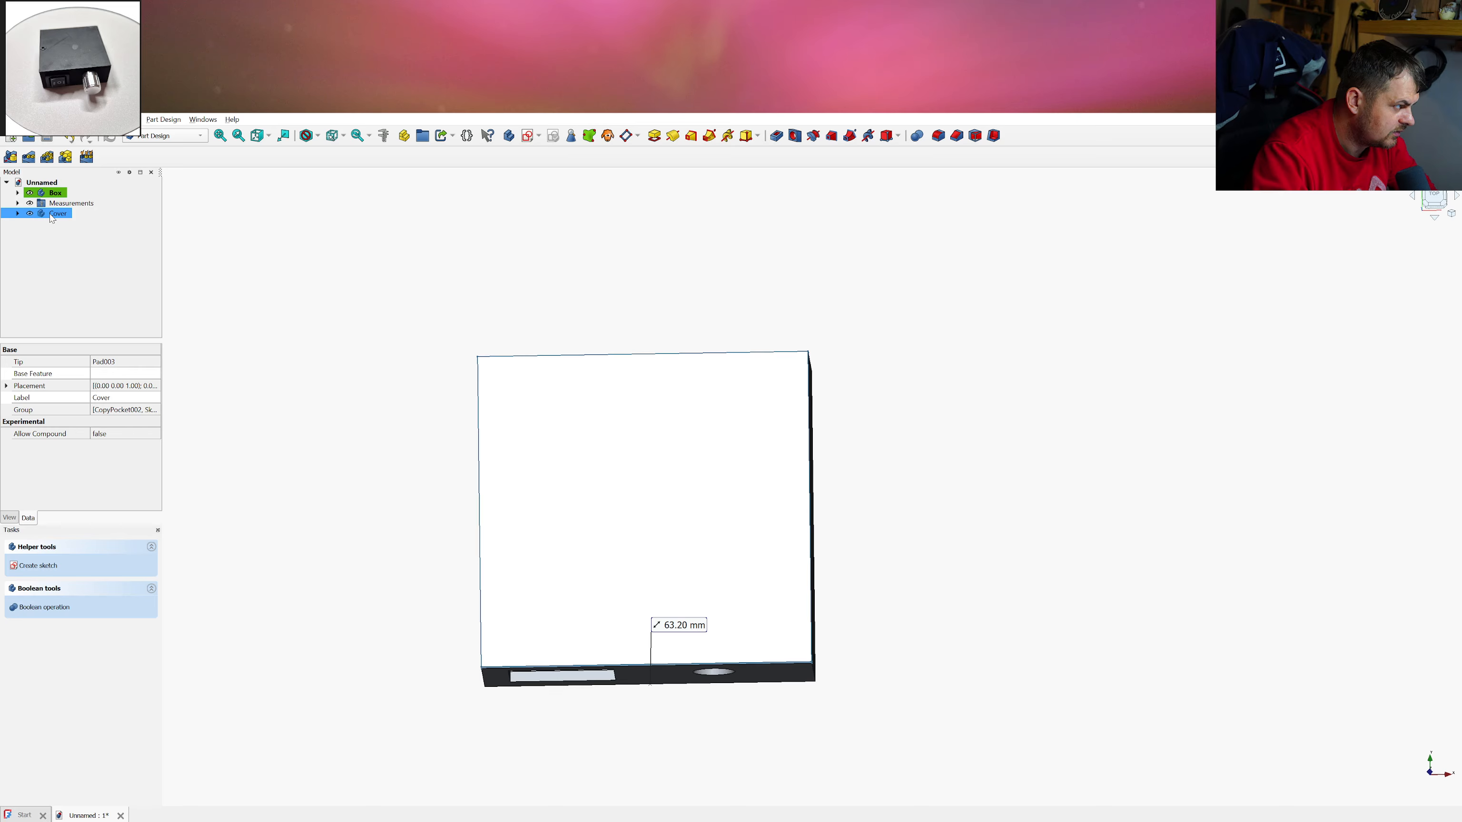
double_click(52, 215)
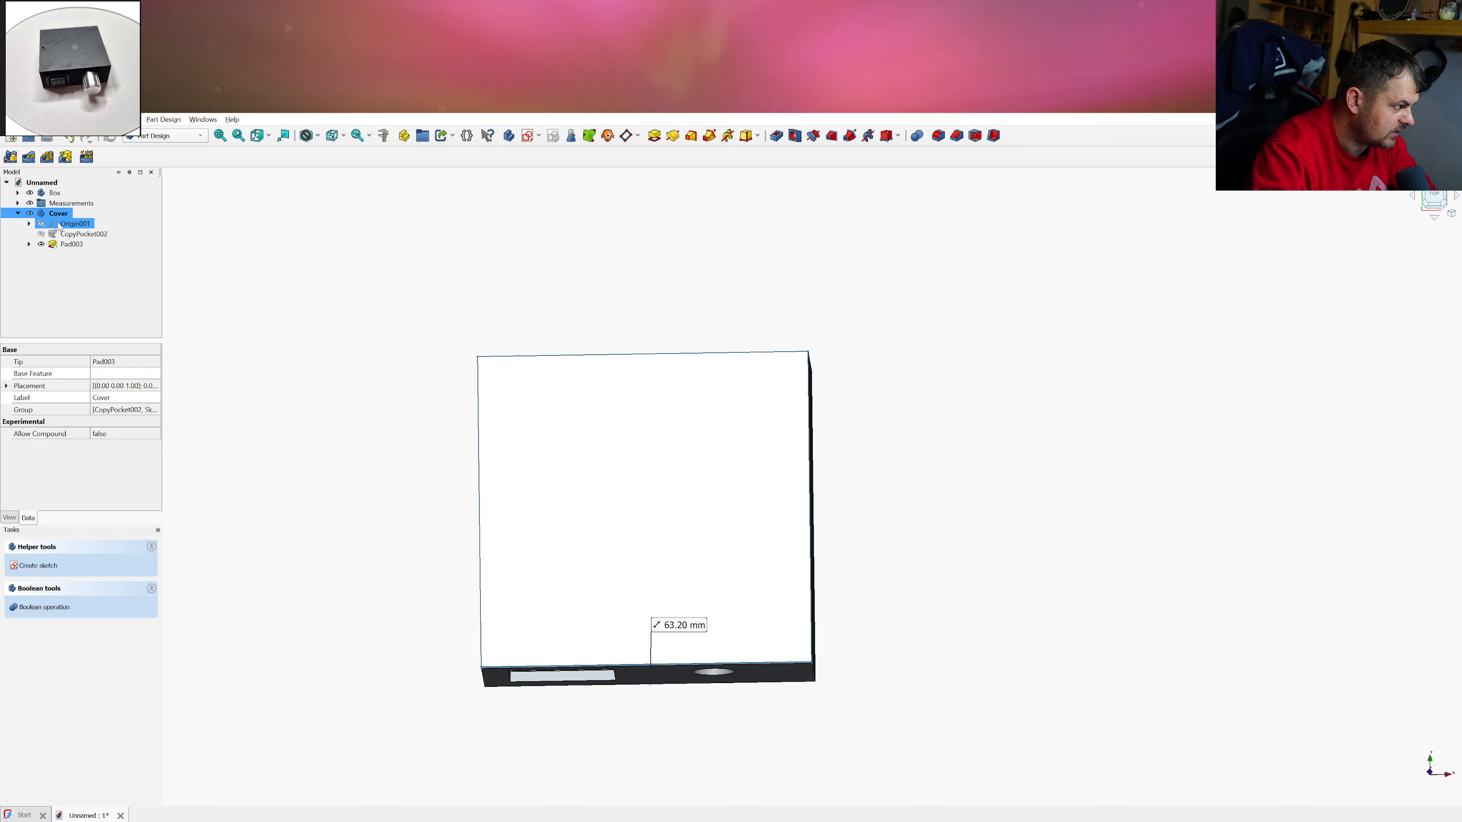
click(324, 349)
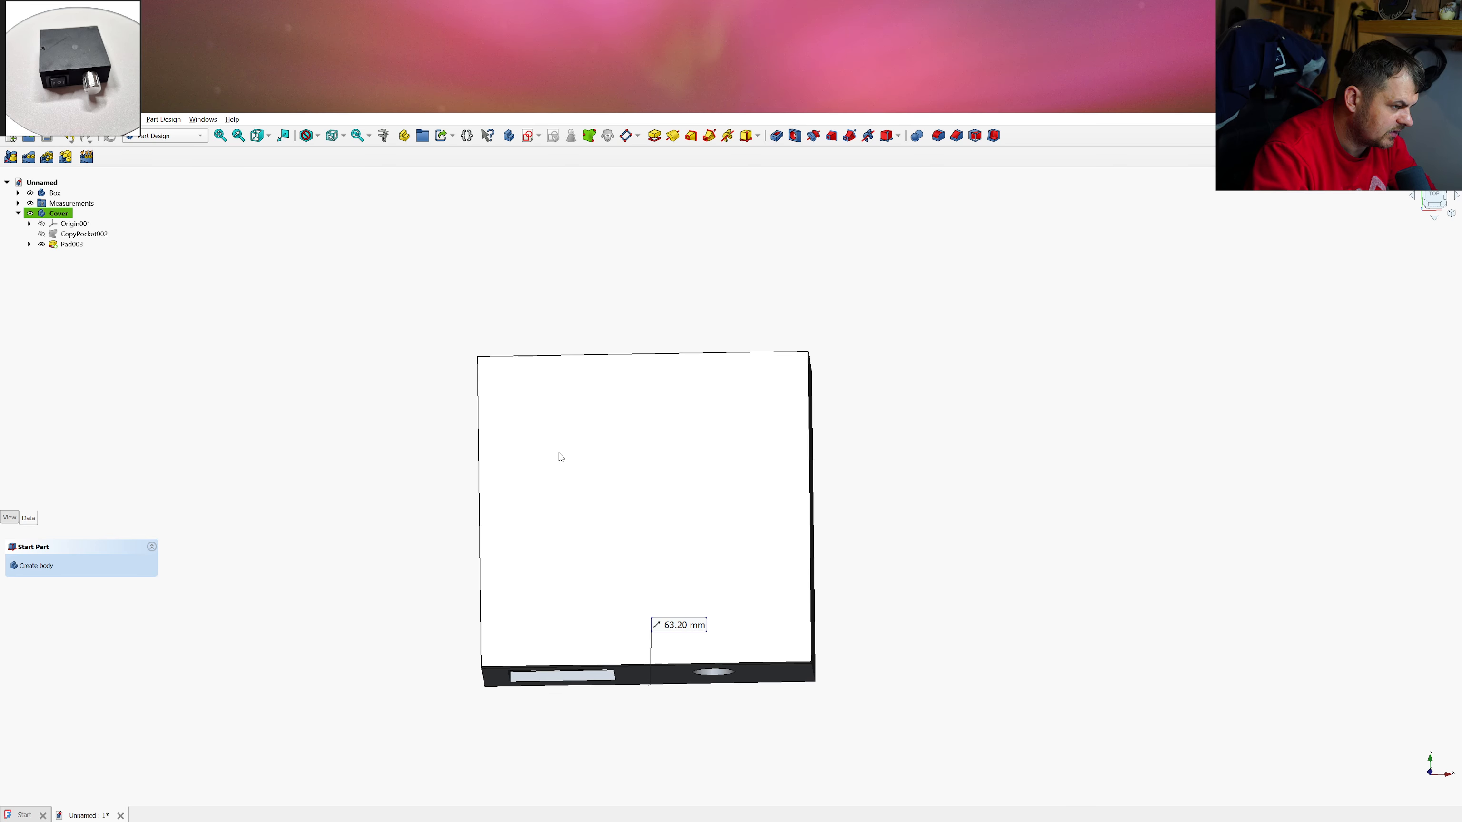
Start a sketch on the cover's outer face and project the face's left edge as external geometry
click(561, 457)
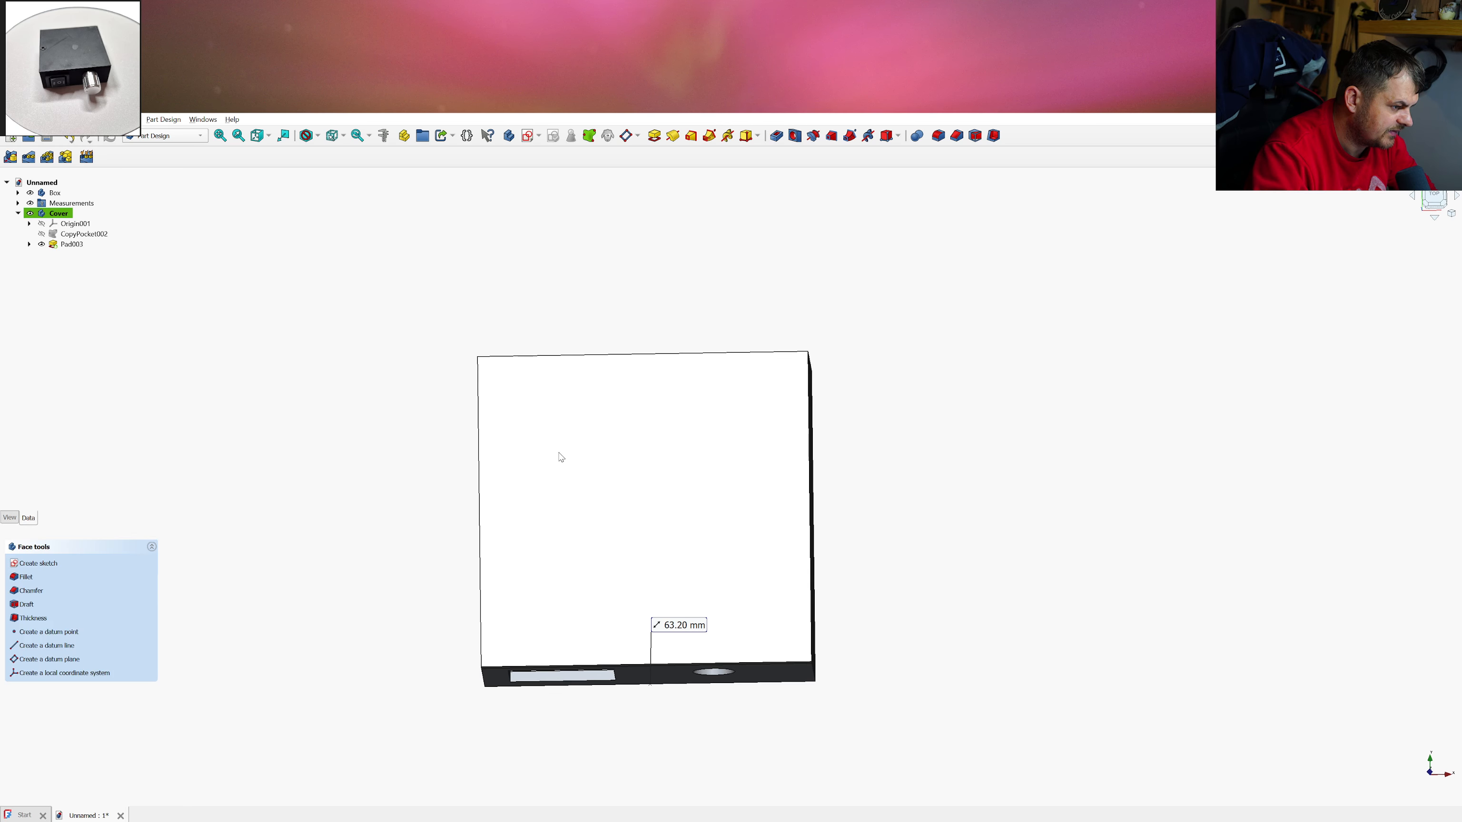
click(529, 136)
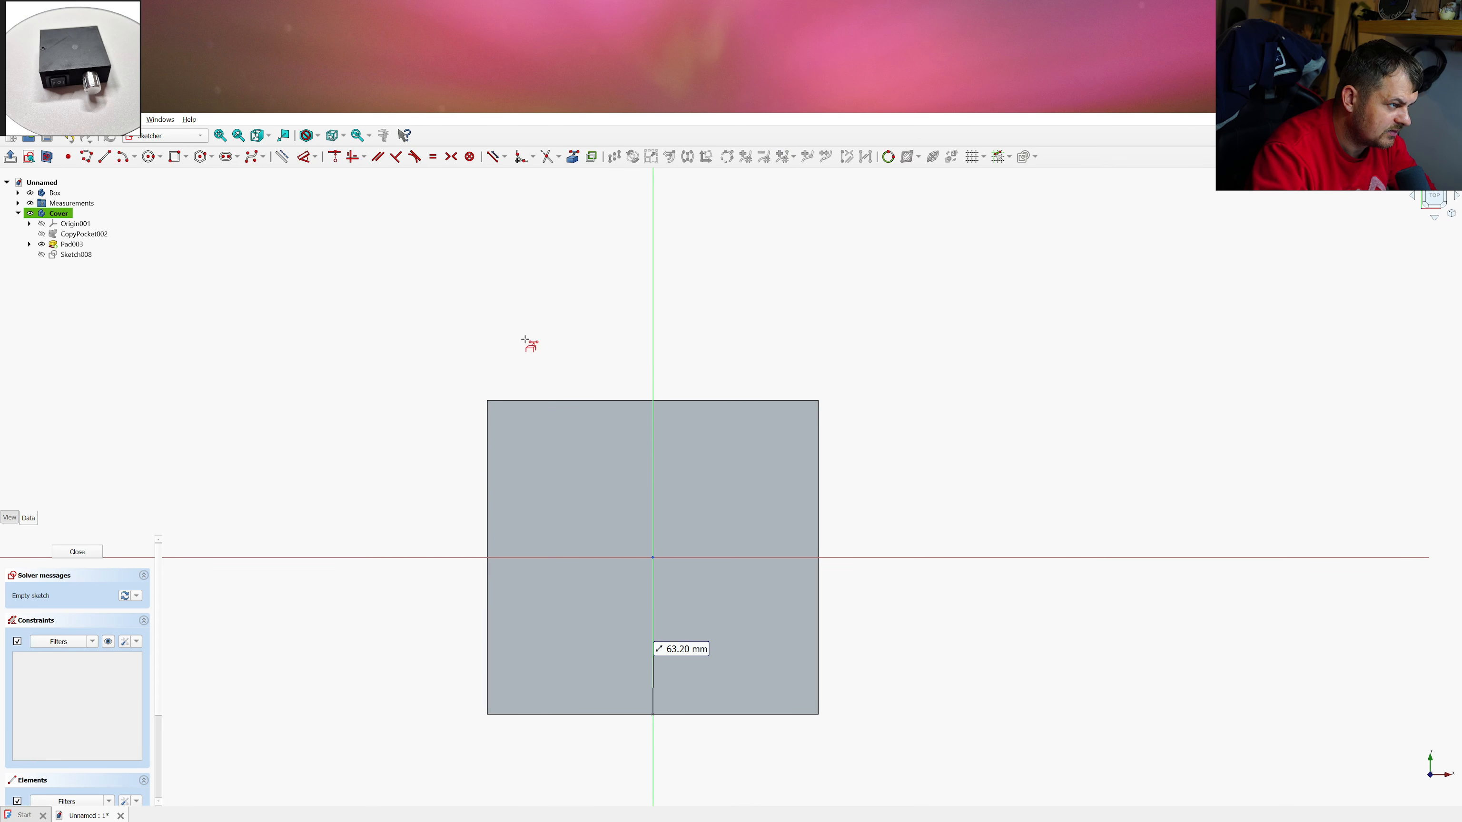
click(486, 443)
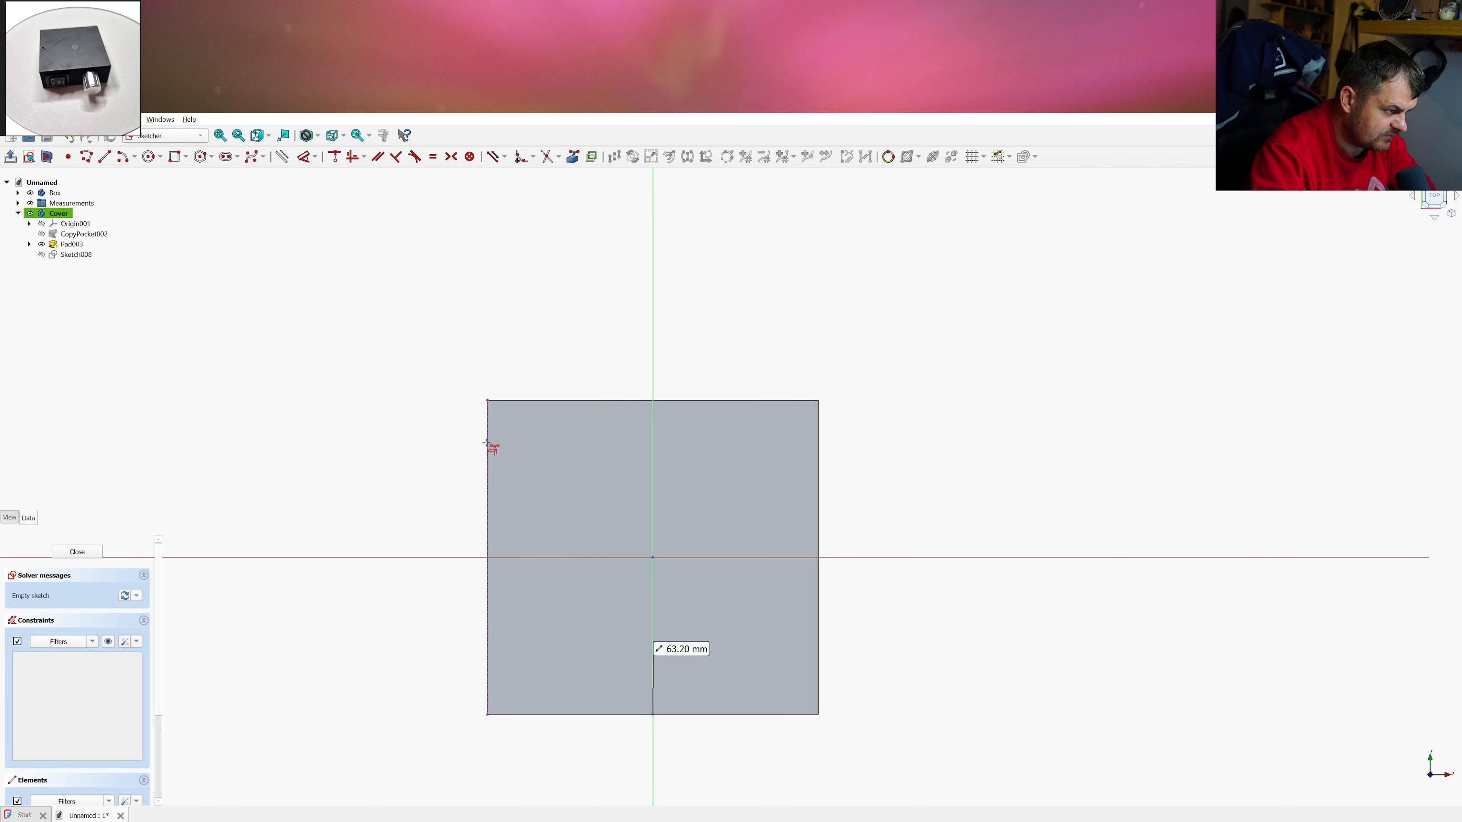
Draw a 3 mm diameter circle centred on the sketch's horizontal axis near the cover's left edge
click(149, 156)
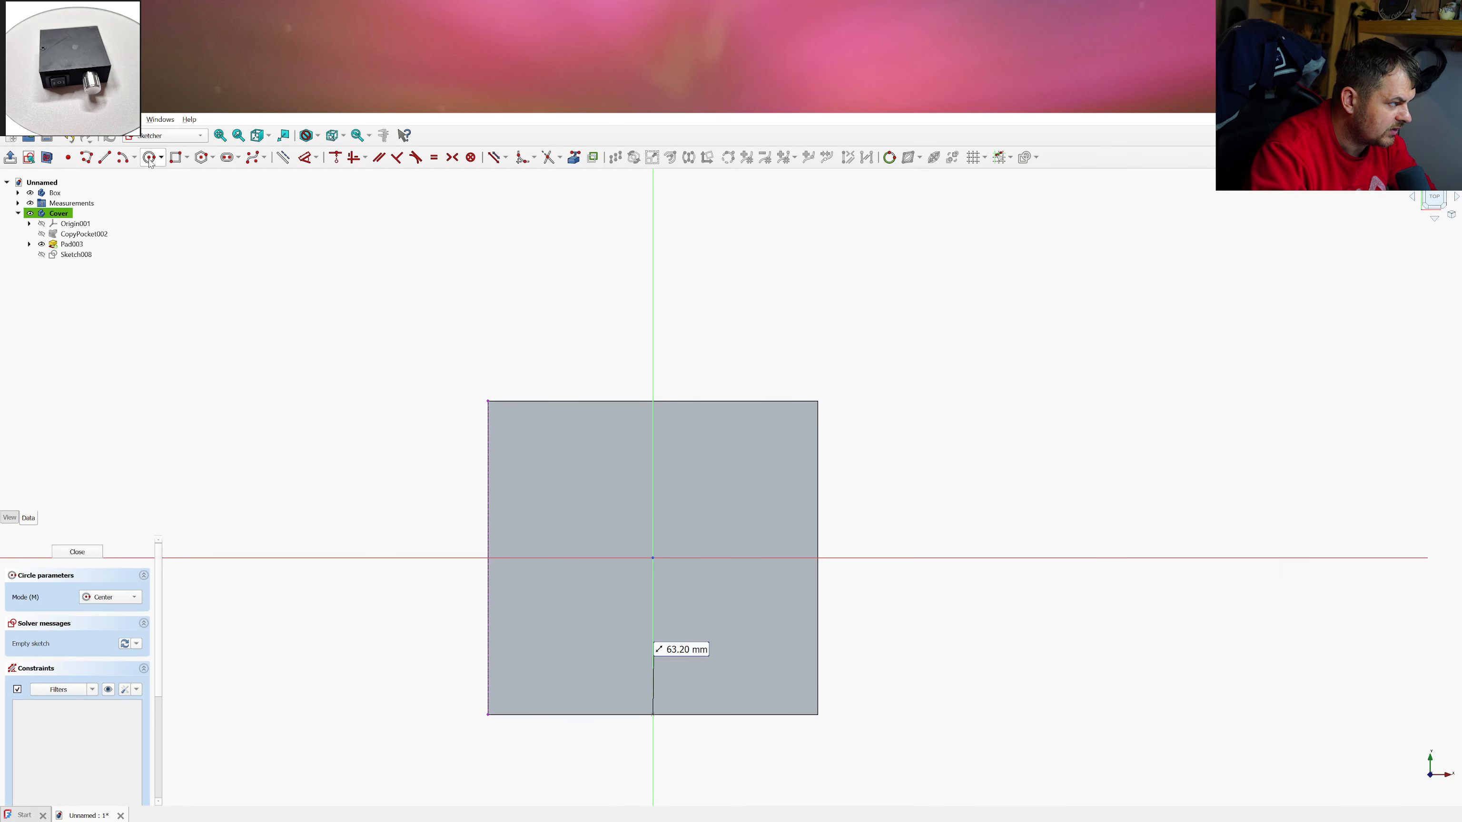
click(532, 557)
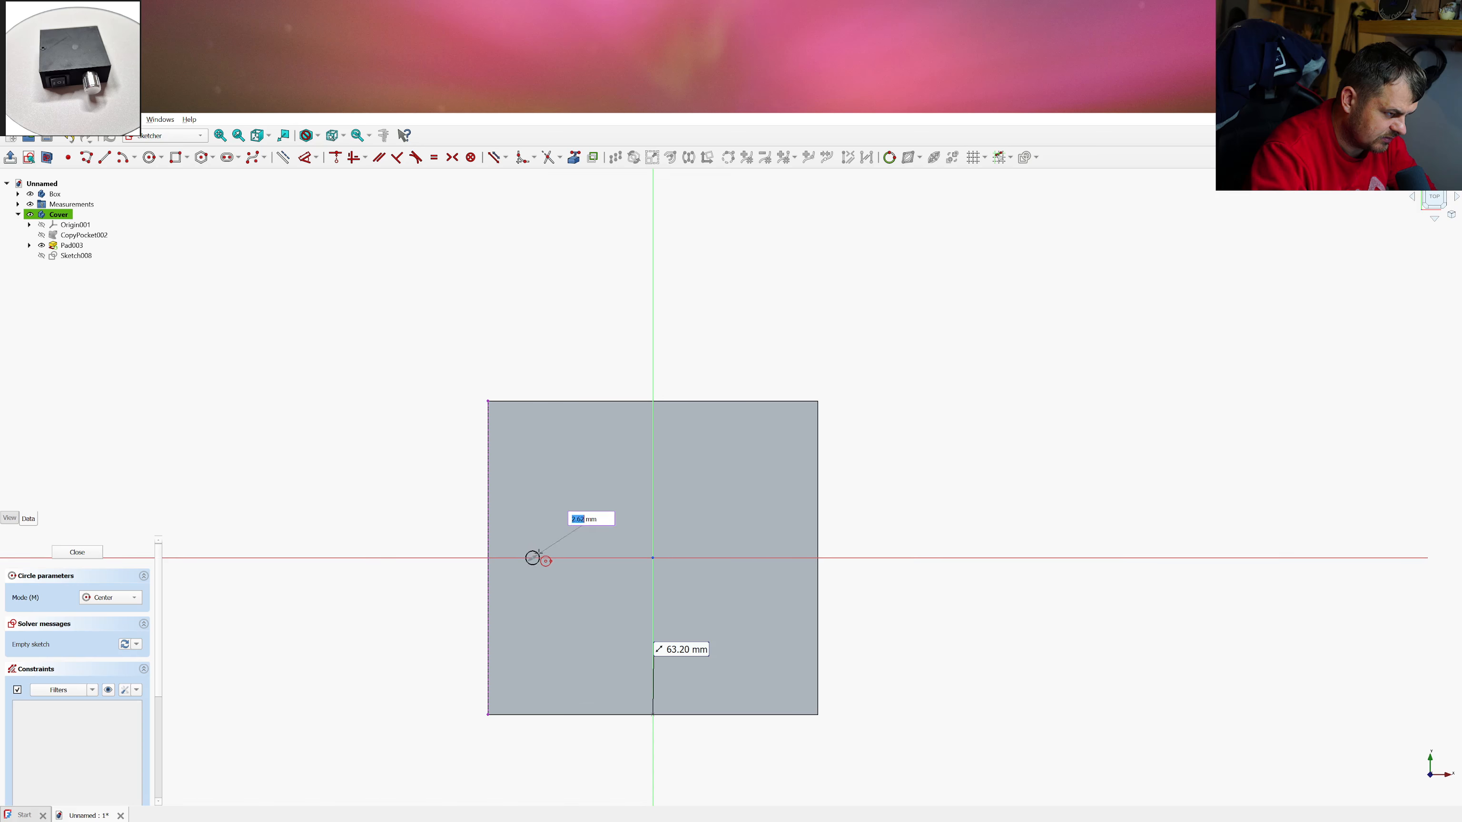
text(3)
key(Return)
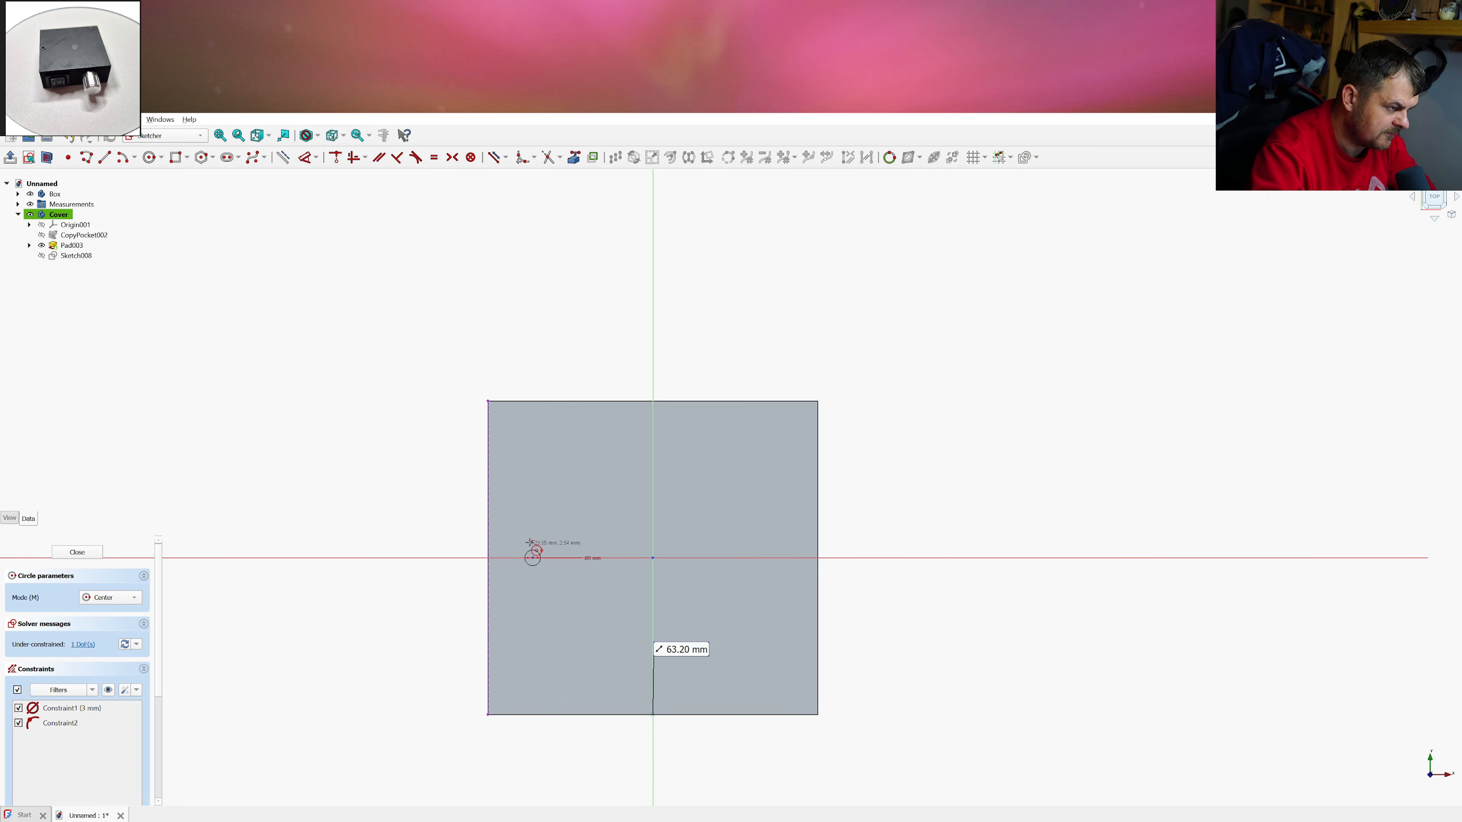
key(Escape)
Set the horizontal distance between the projected left edge and the circle's centre to 4 mm
click(489, 402)
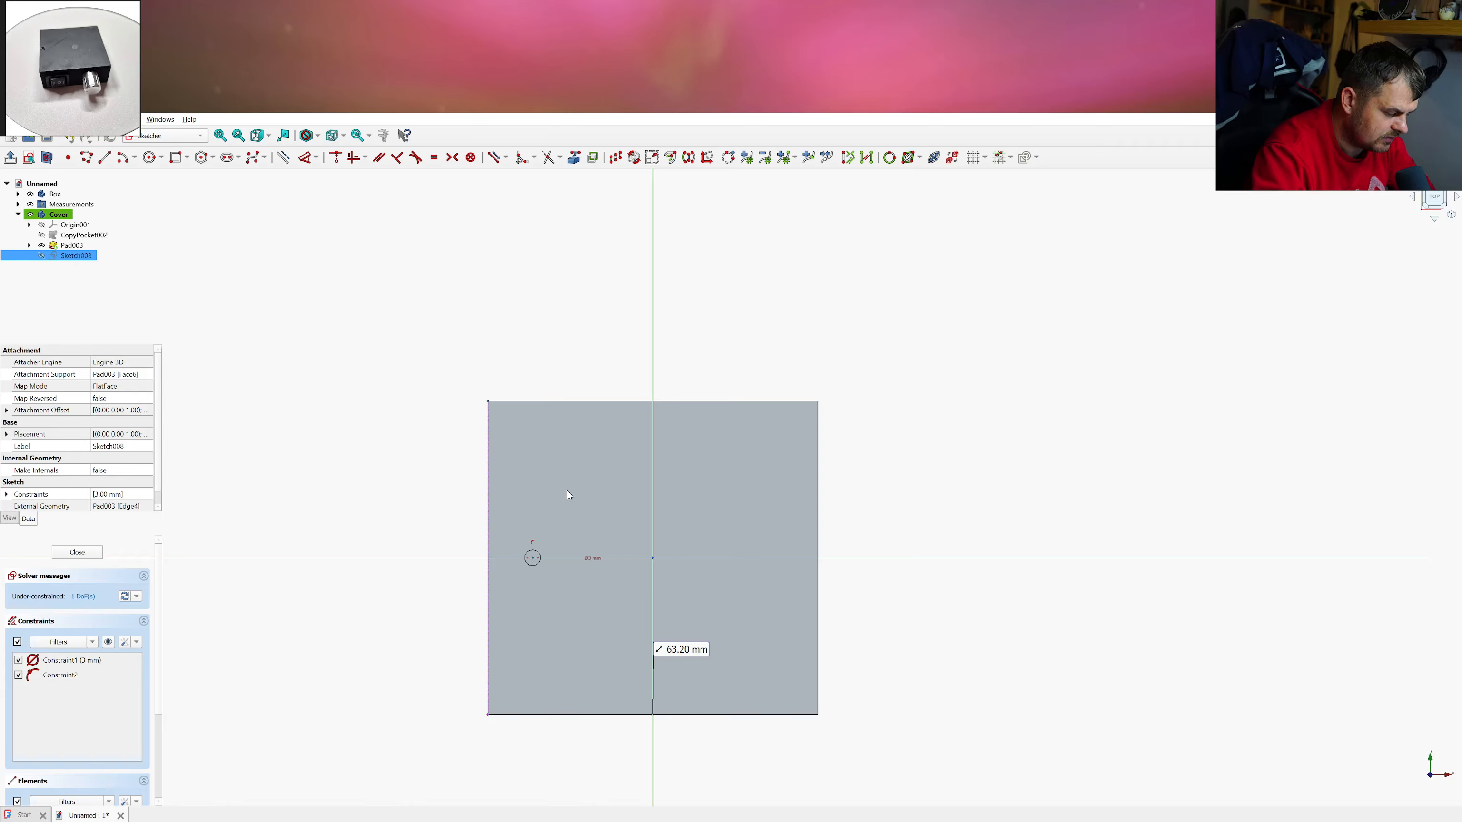
key(l)
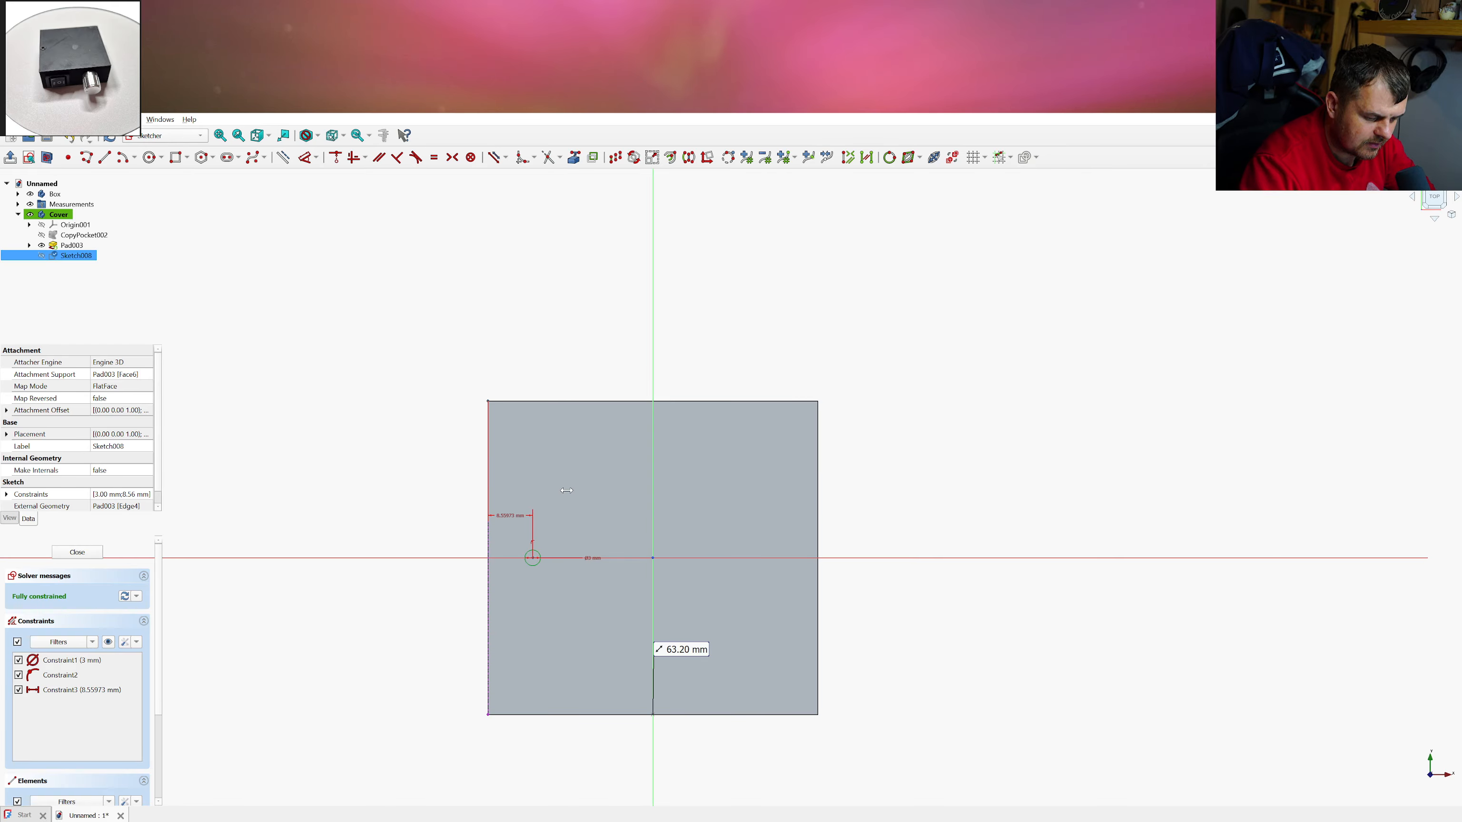
text(4)
key(Return)
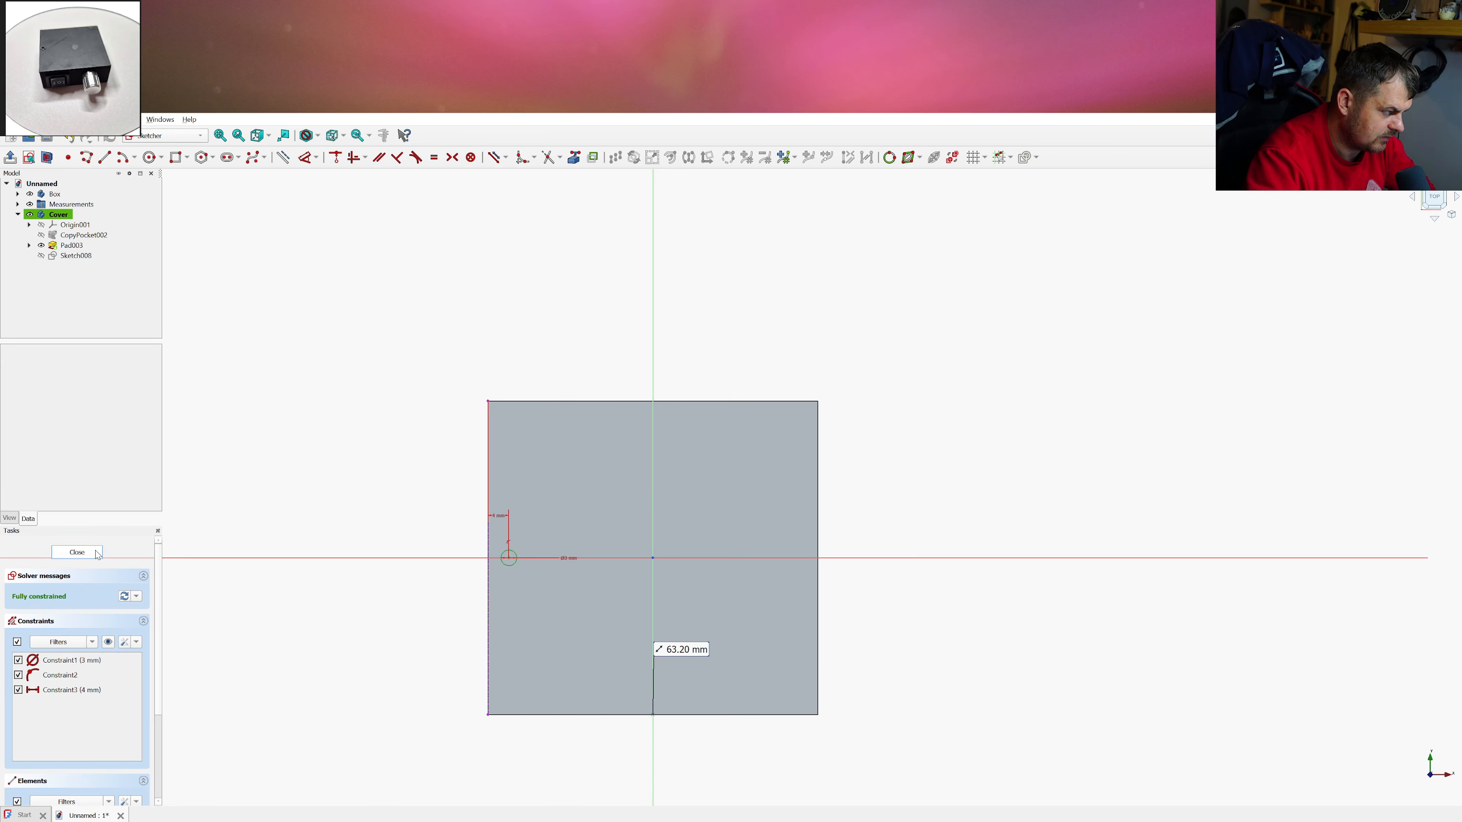
Close the circle sketch and pocket it 2 mm deep to cut the screw hole through the cover
click(77, 552)
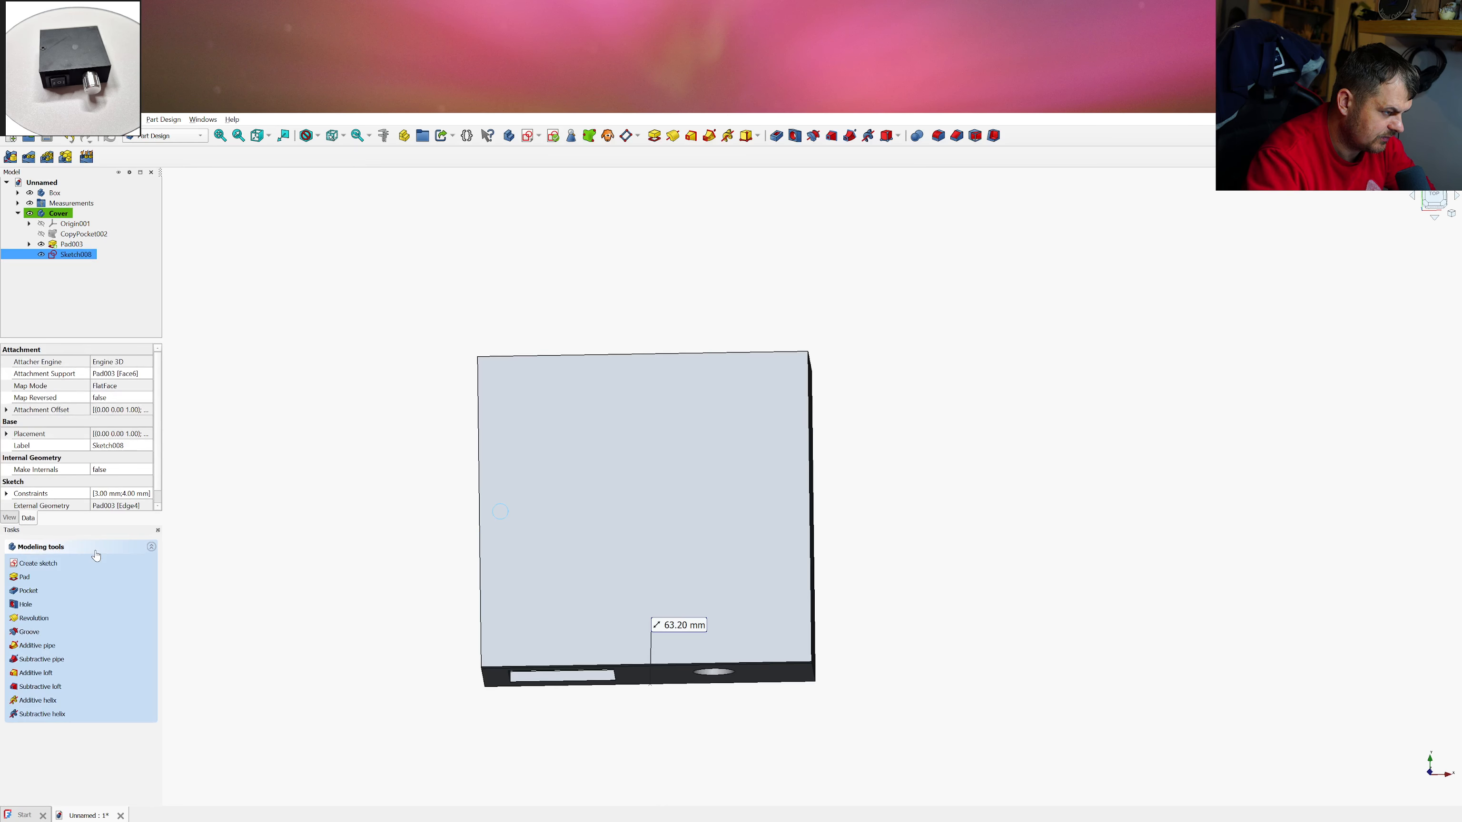
click(775, 137)
middle_drag(609, 440, 708, 379)
click(146, 617)
click(146, 617)
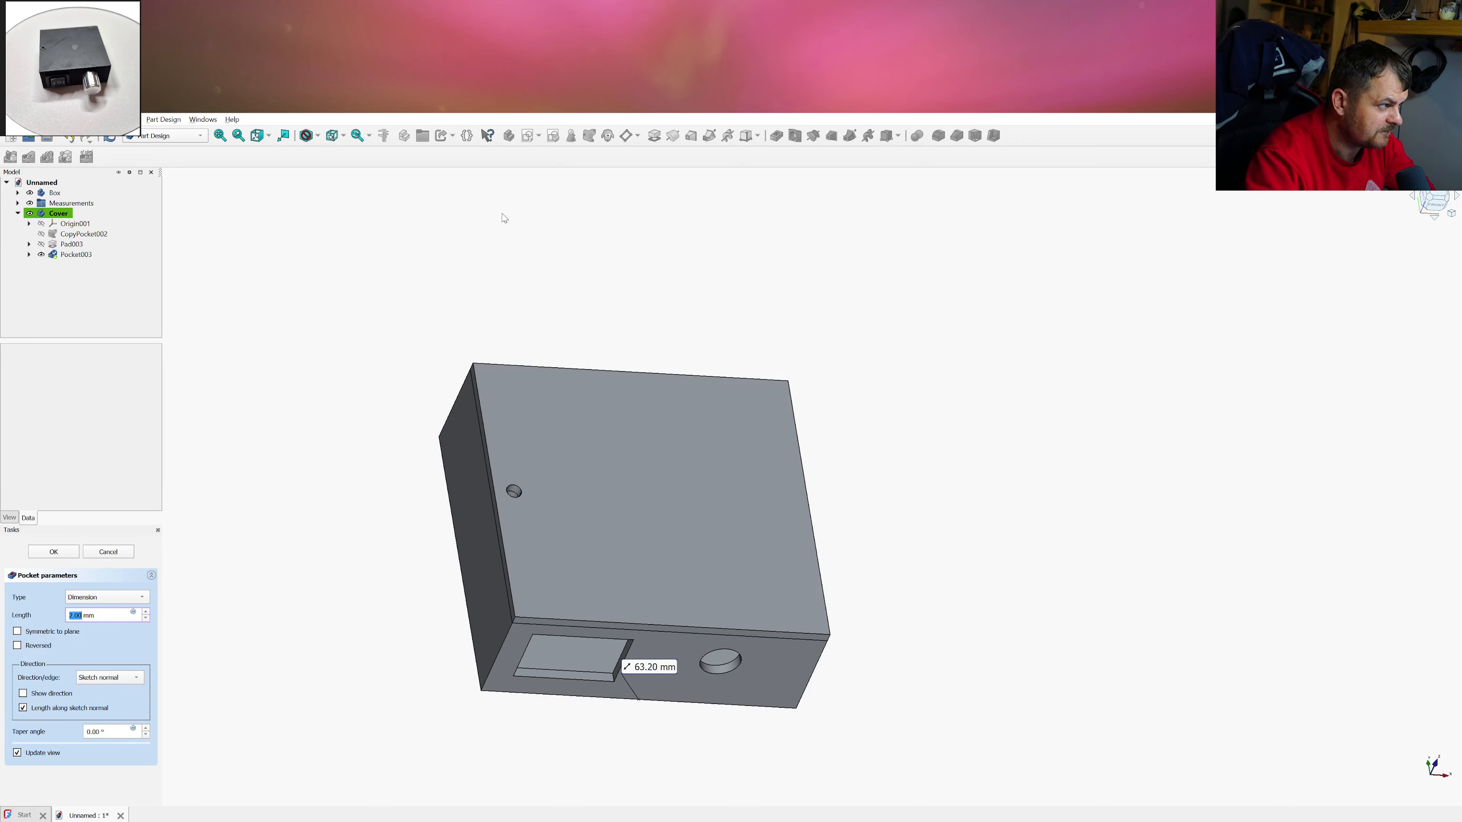
mouse_move(553, 519)
middle_down()
mouse_move(509, 567)
mouse_move(591, 555)
mouse_move(600, 500)
mouse_move(564, 362)
mouse_move(511, 374)
mouse_move(545, 555)
mouse_move(566, 555)
mouse_move(561, 542)
middle_up()
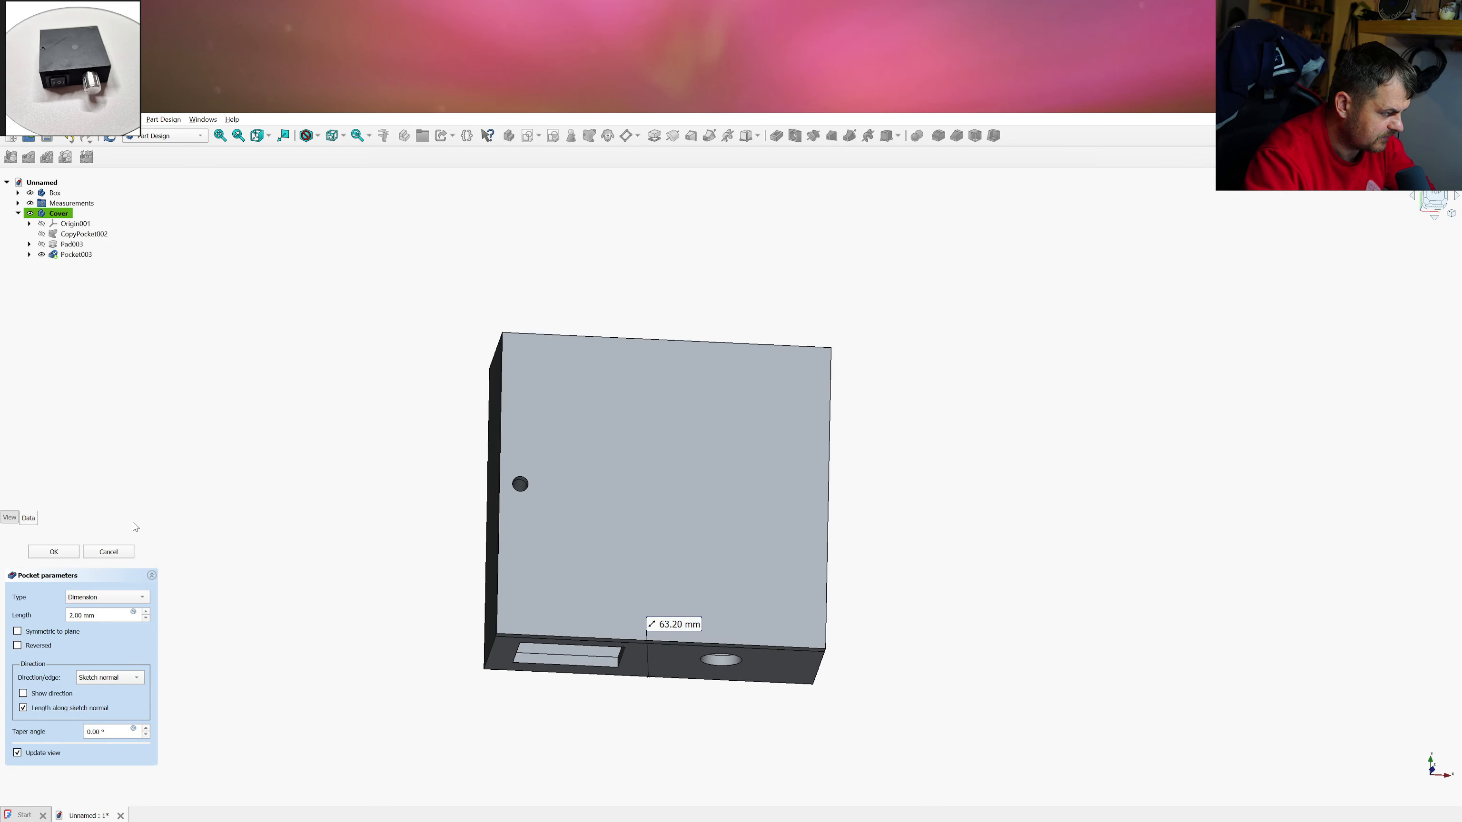
click(75, 553)
Chamfer the screw hole's upper edge on the cover with an equal distance of 1.5 mm
scroll(554, 446, up, 3)
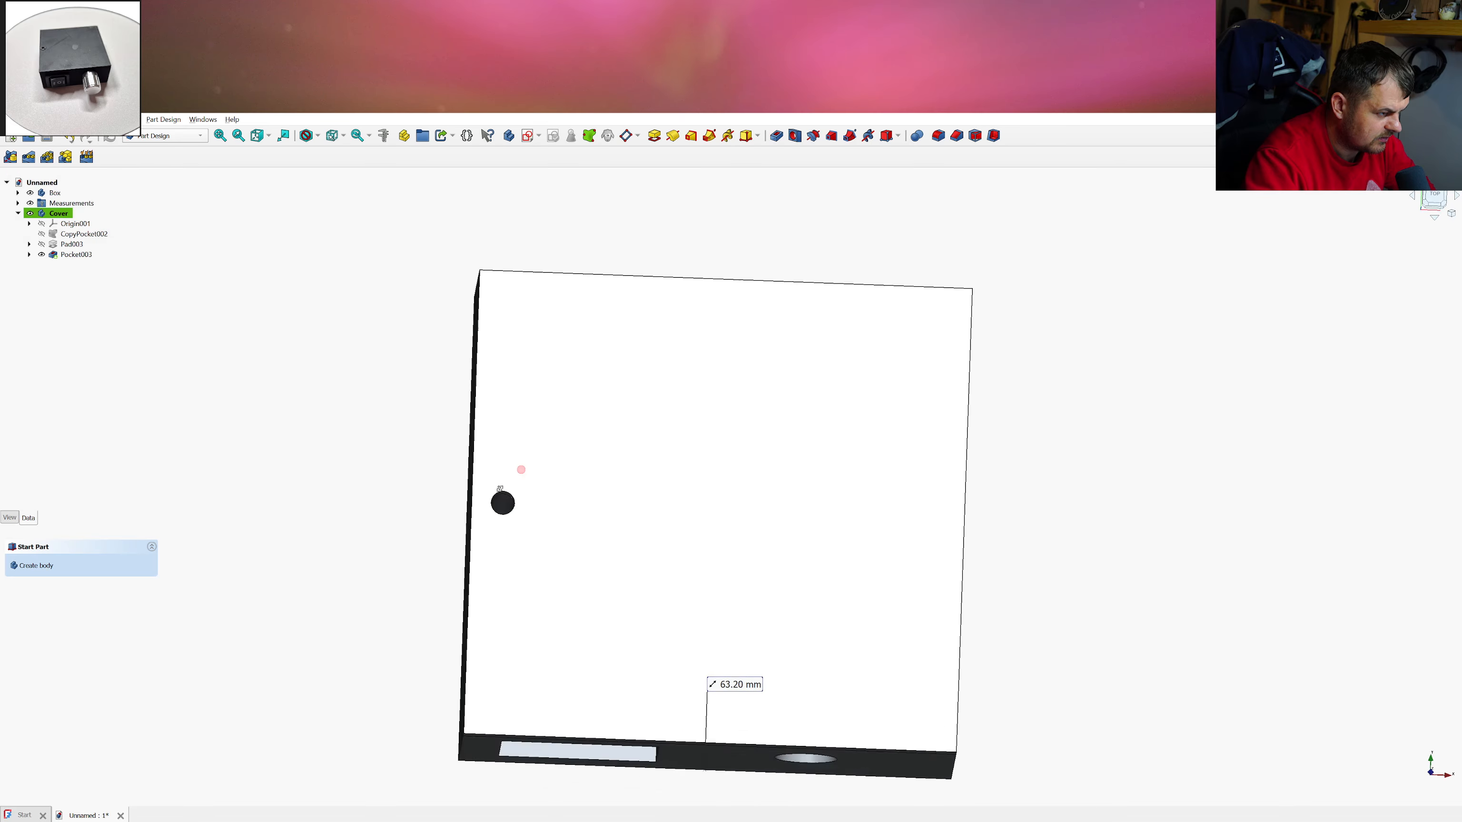
middle_drag(500, 488, 375, 418)
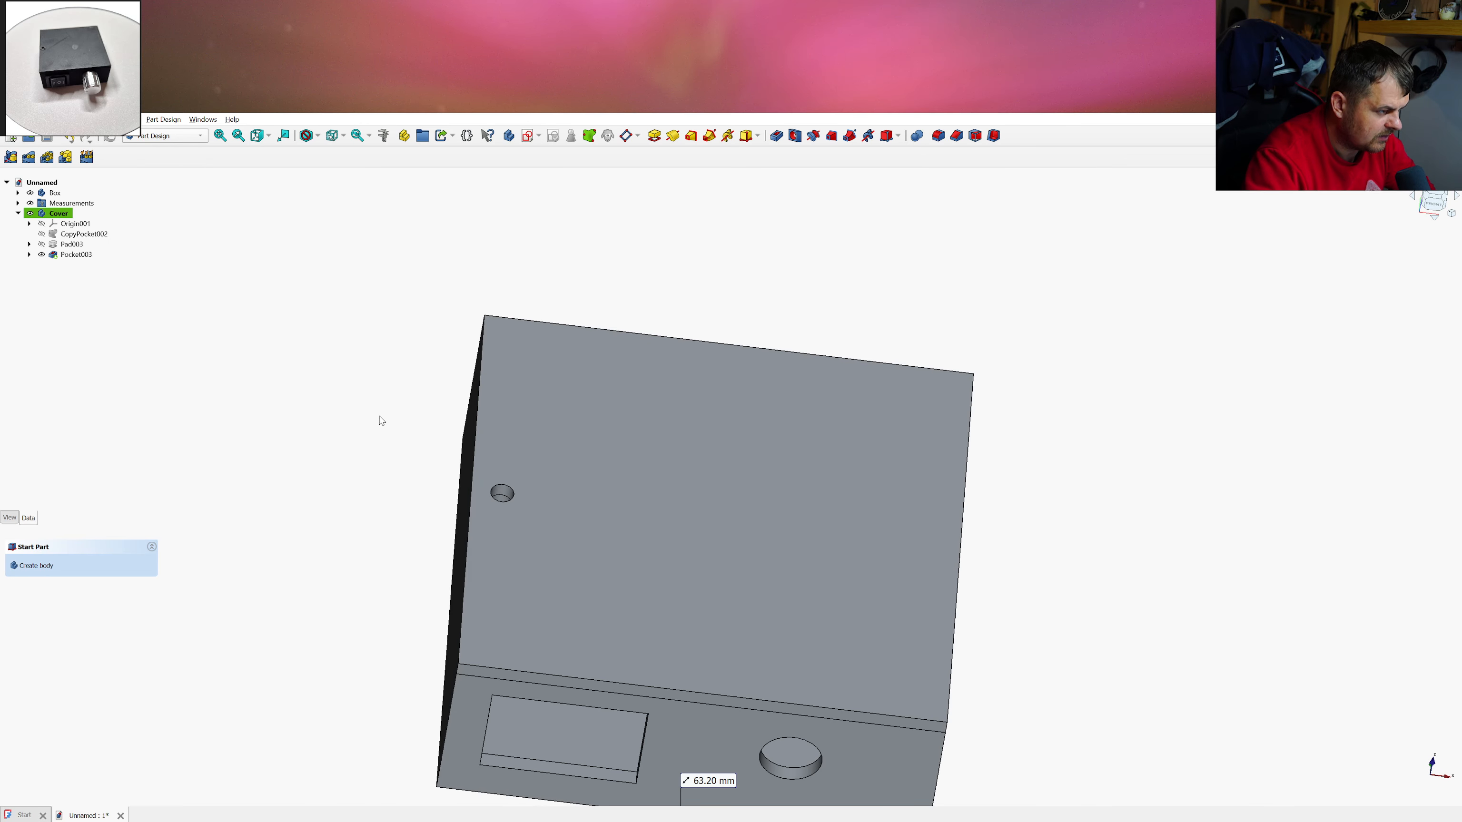
middle_drag(559, 439, 536, 403)
middle_drag(467, 534, 405, 428)
scroll(478, 432, up, 3)
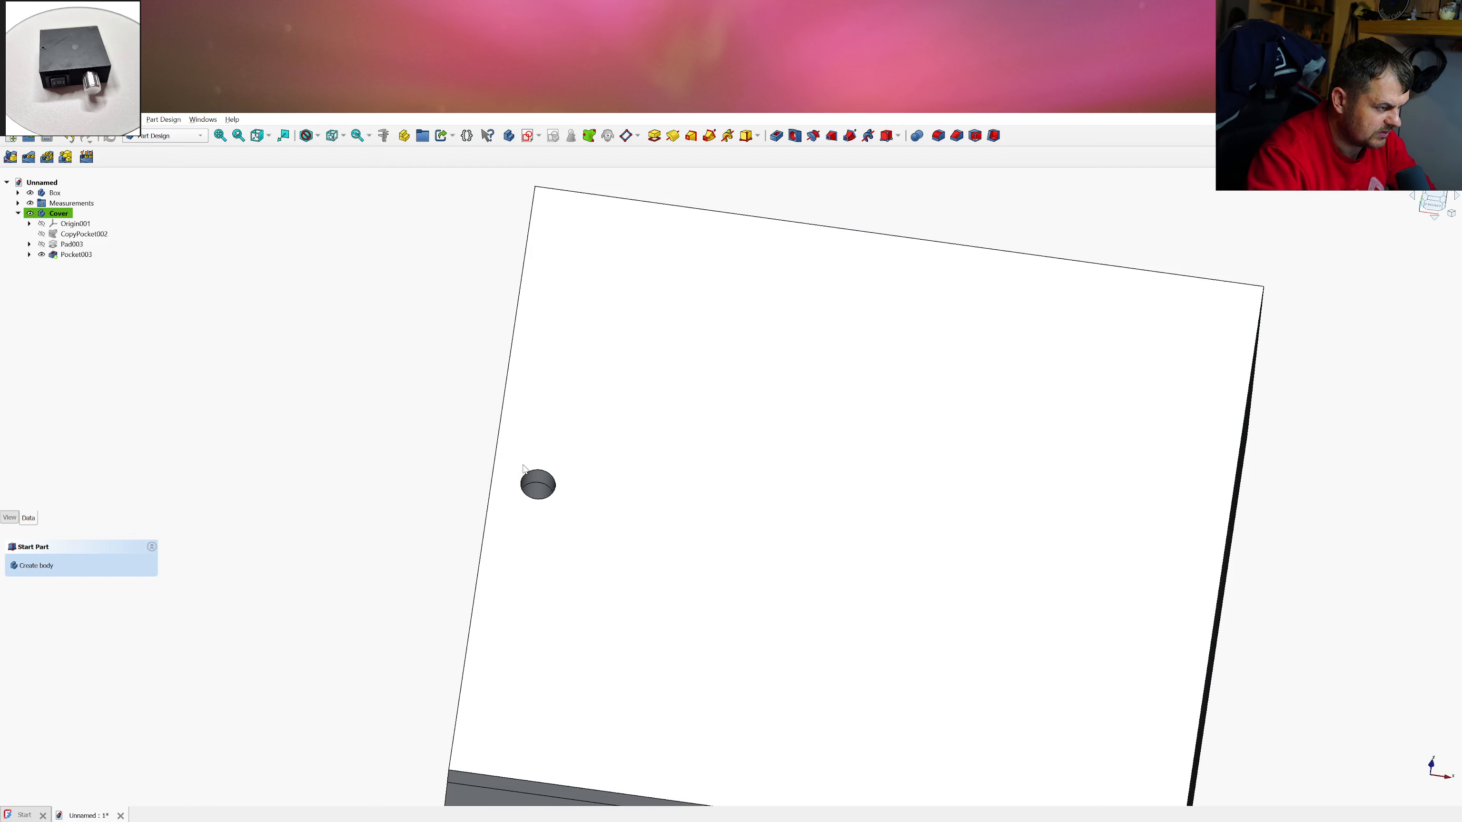
scroll(524, 468, down, 2)
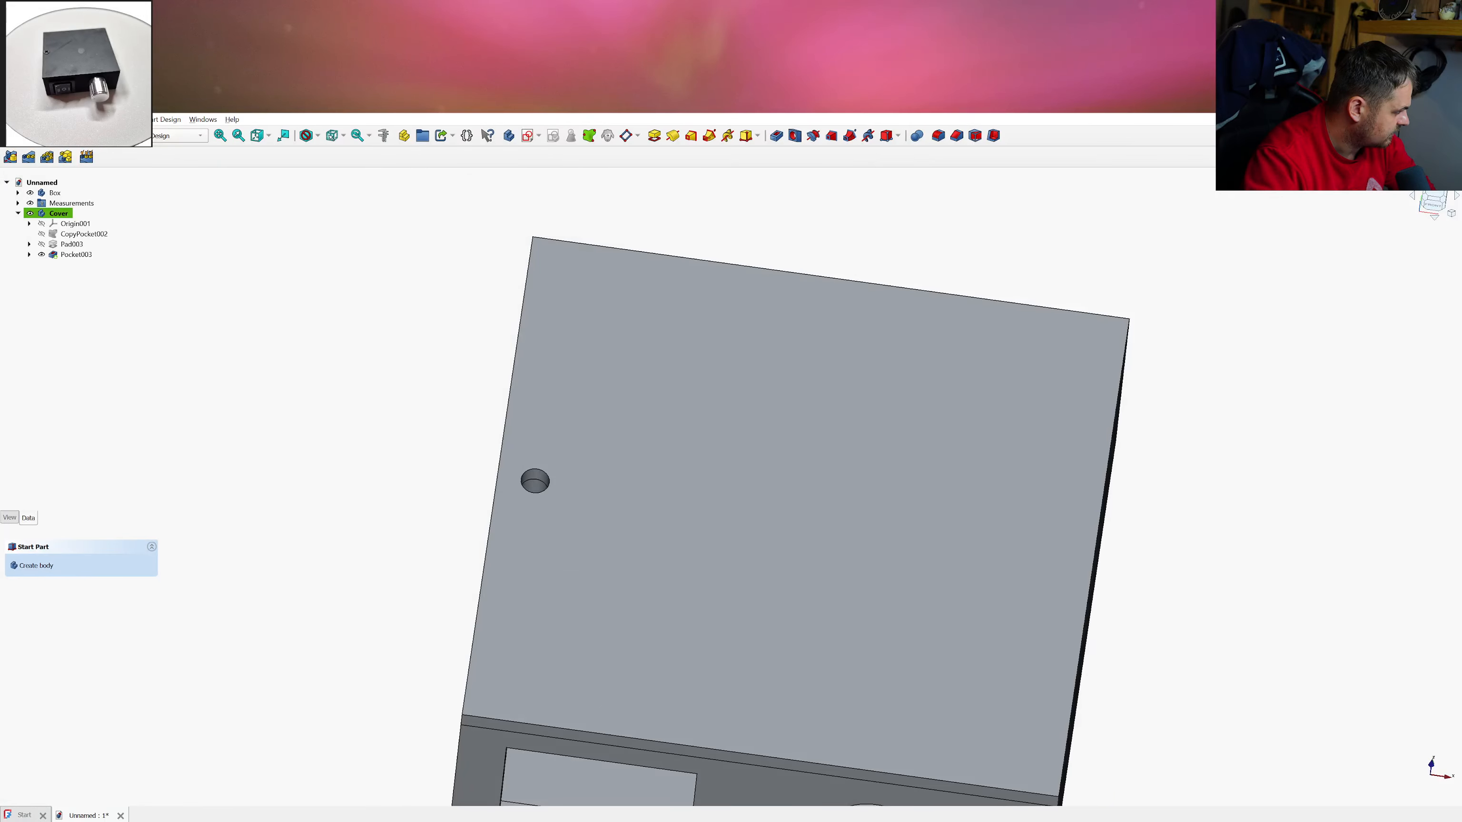
click(635, 424)
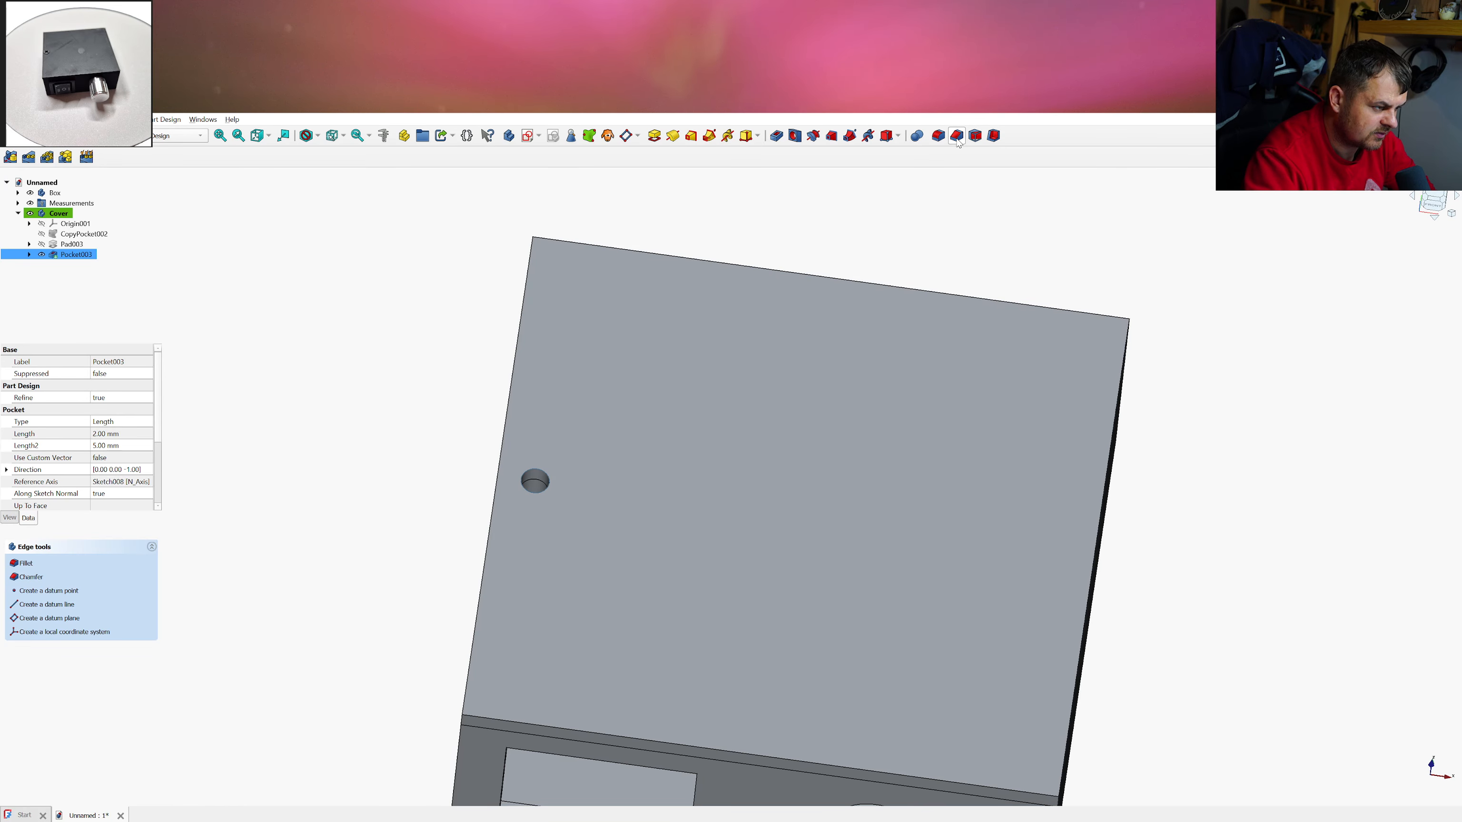
click(957, 137)
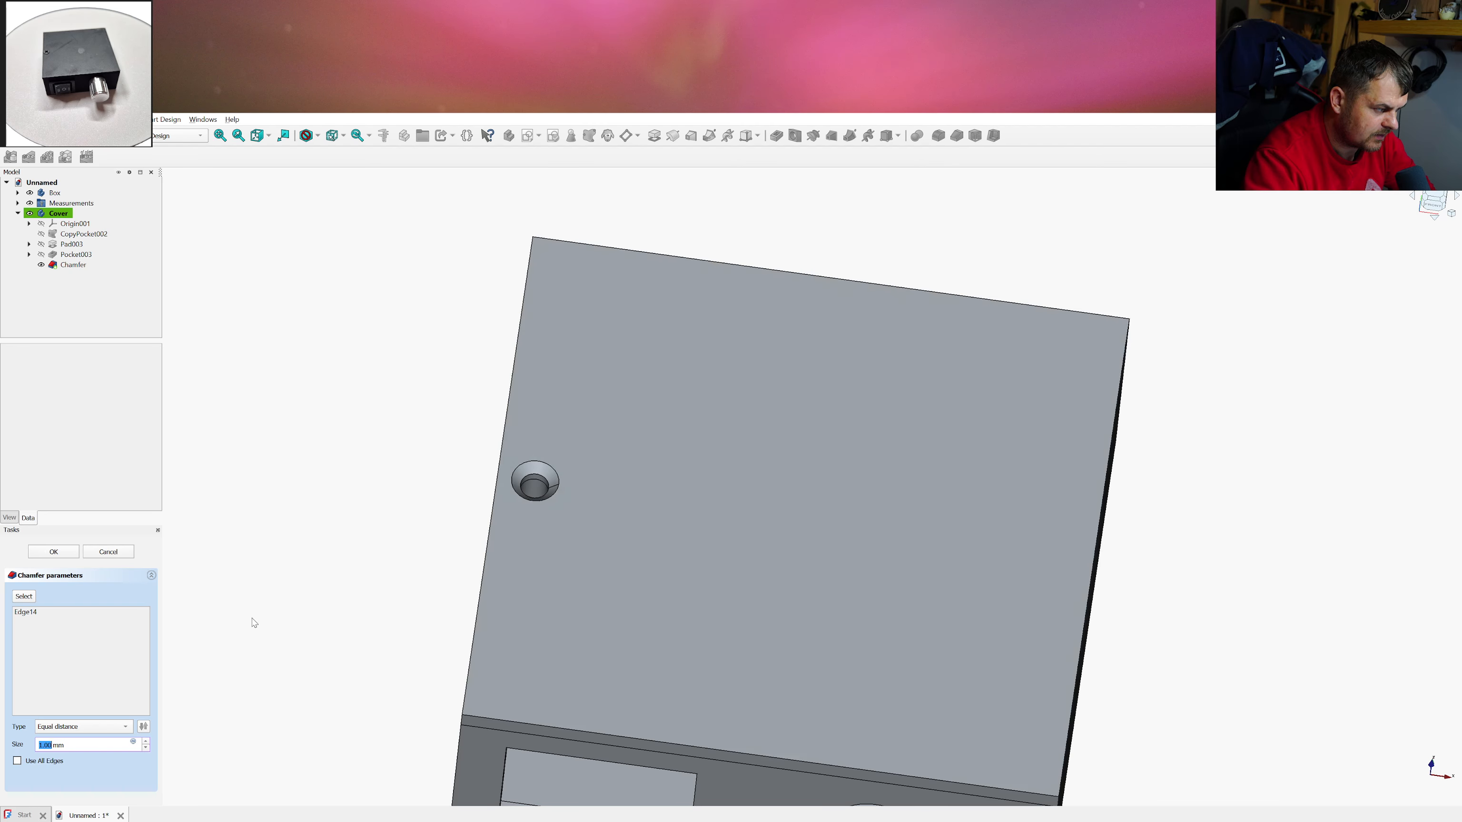
drag(36, 746, 47, 746)
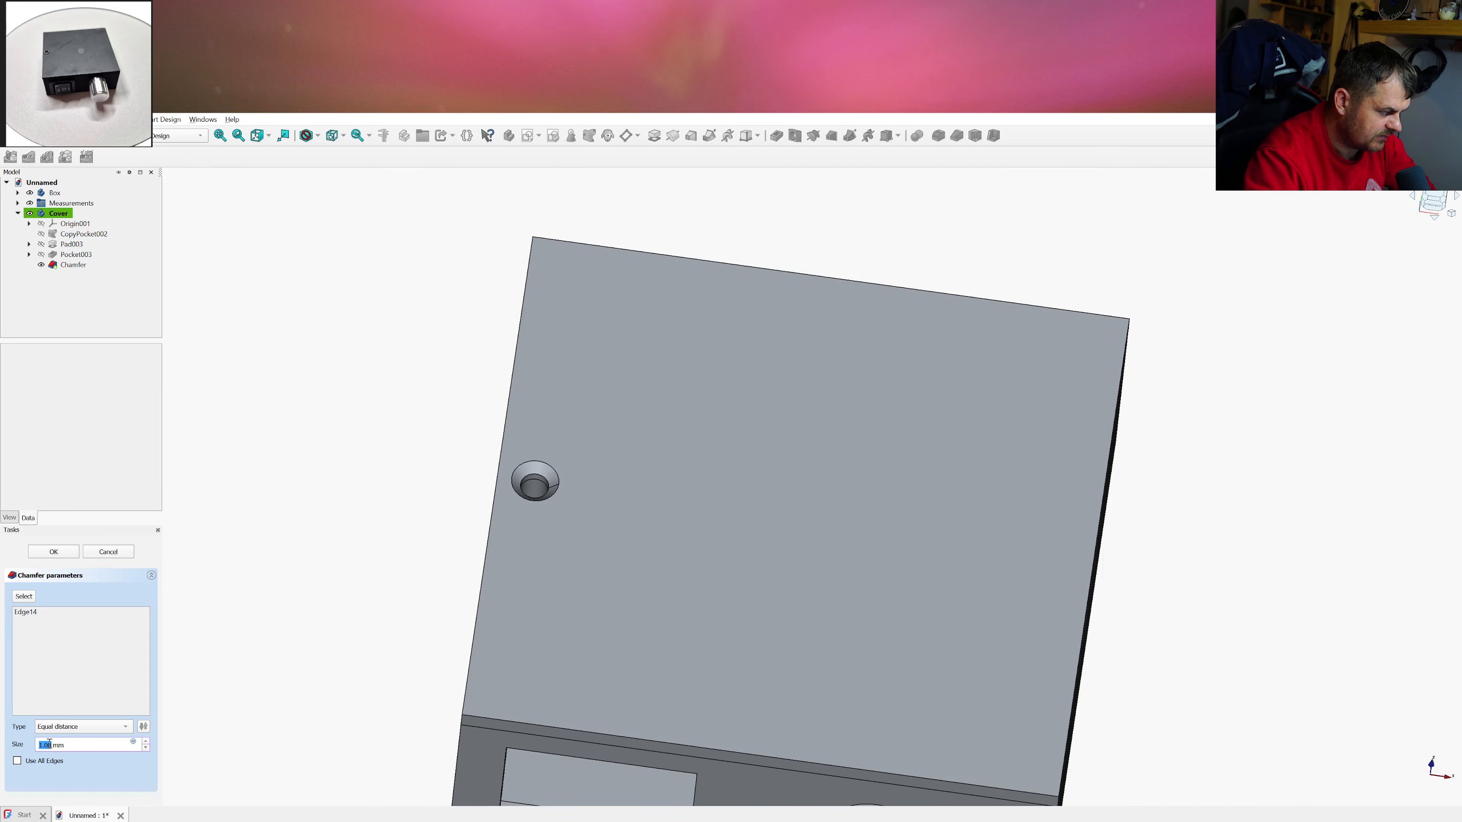
text(1.5)
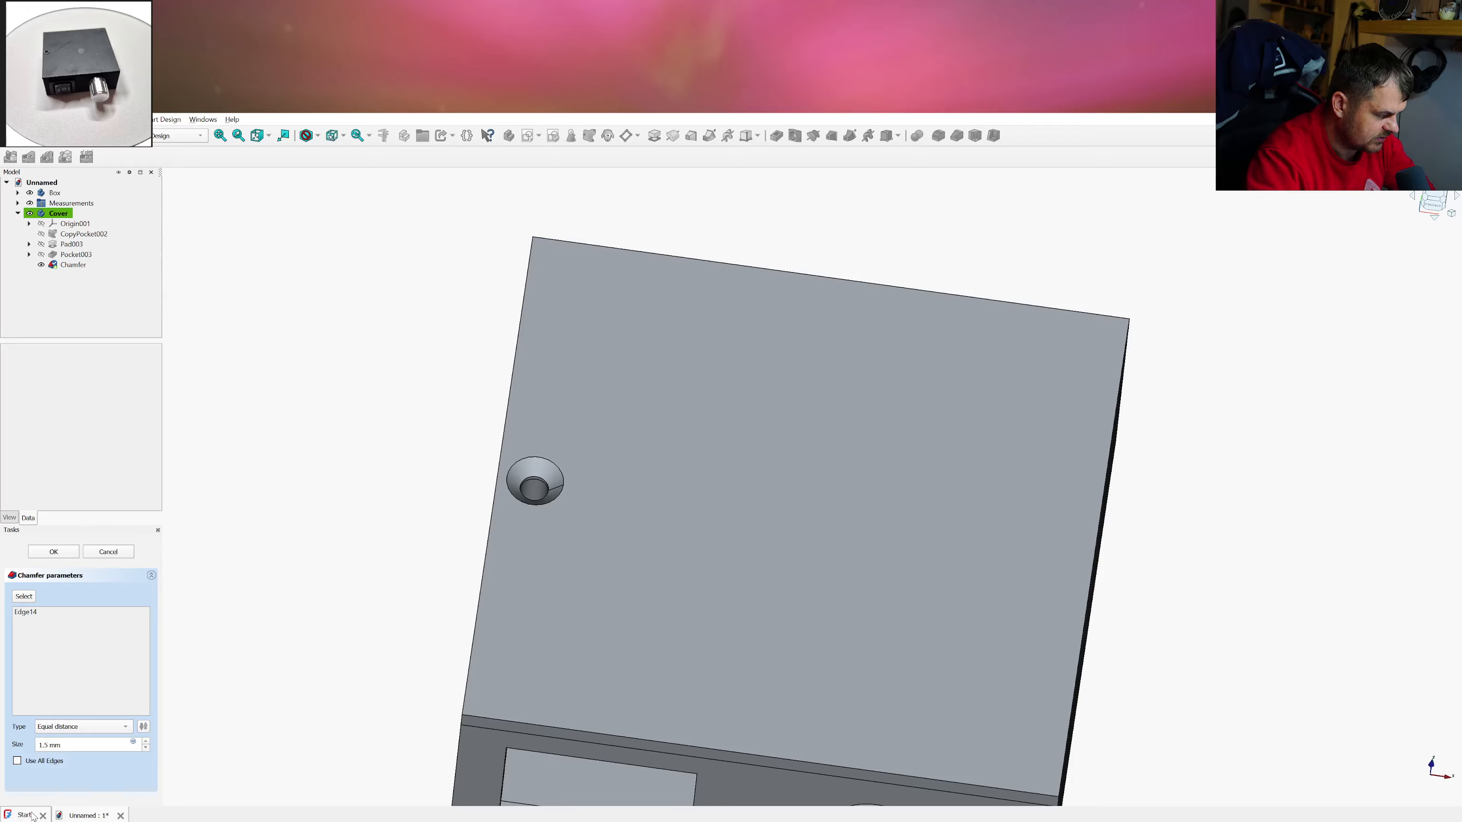
click(53, 551)
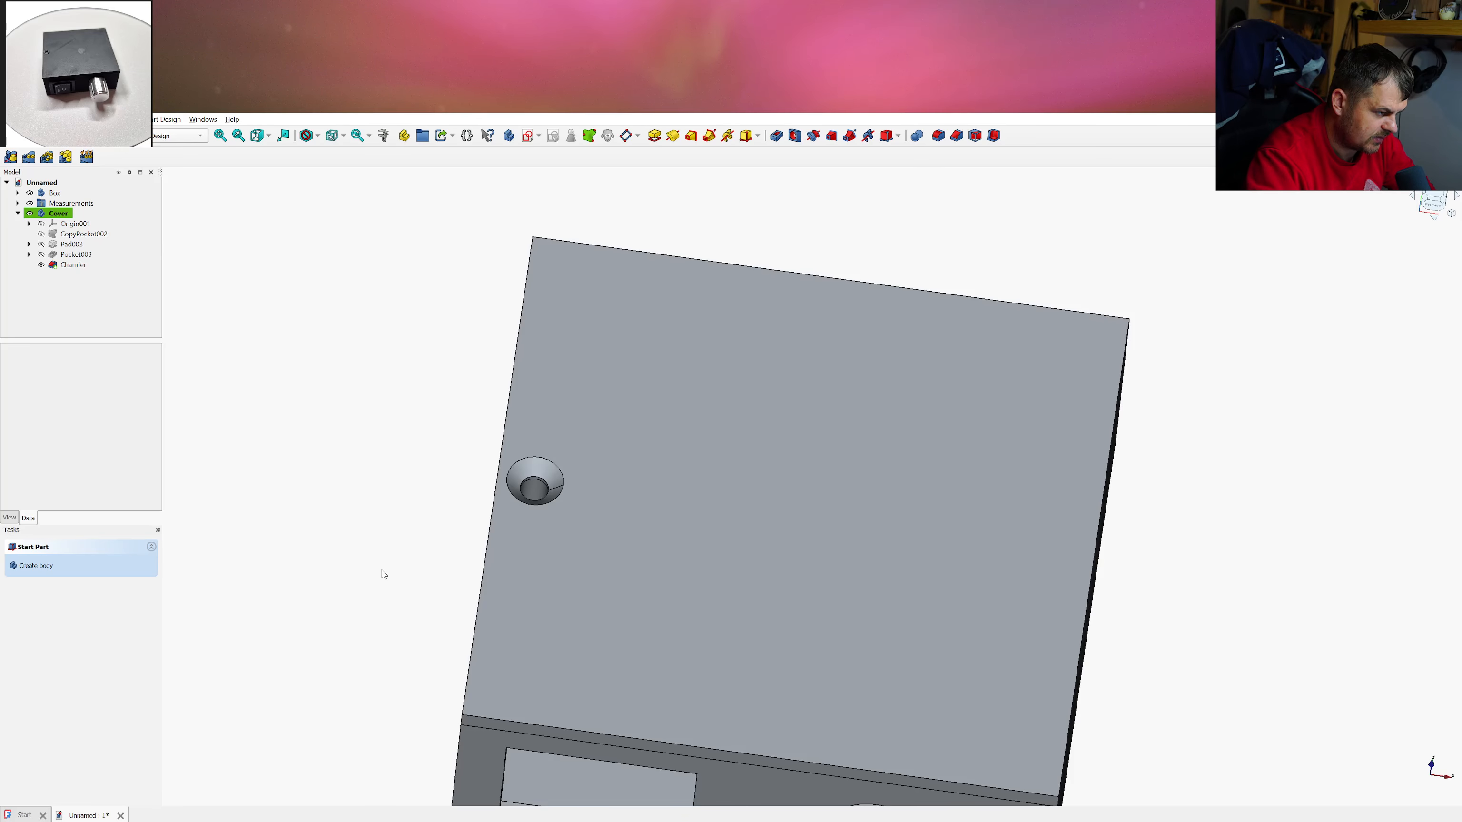
Examine the assembled box and cover from several angles, focusing on the slot in the right side wall
scroll(401, 558, down, 3)
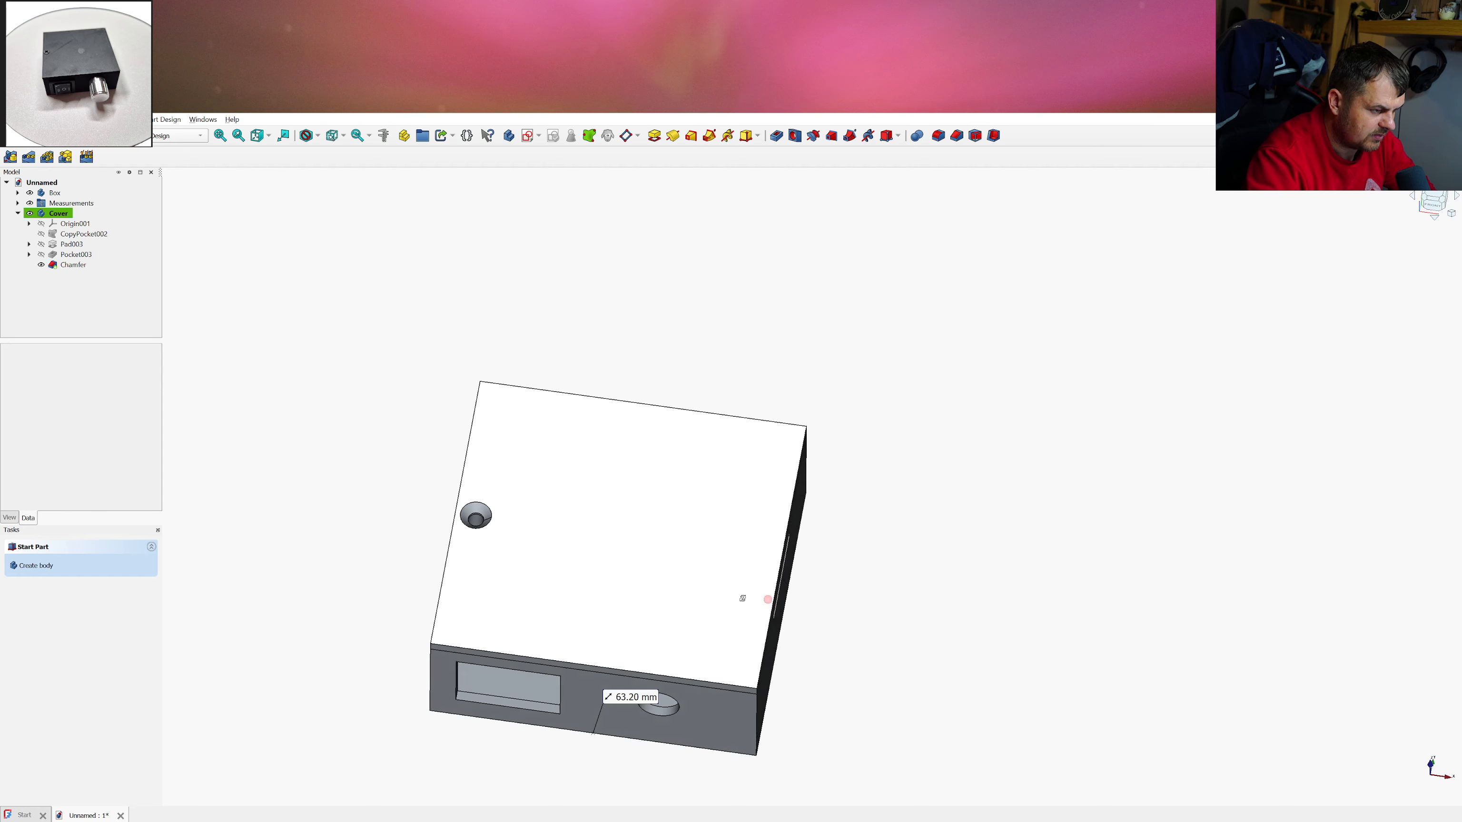
drag(743, 598, 839, 643)
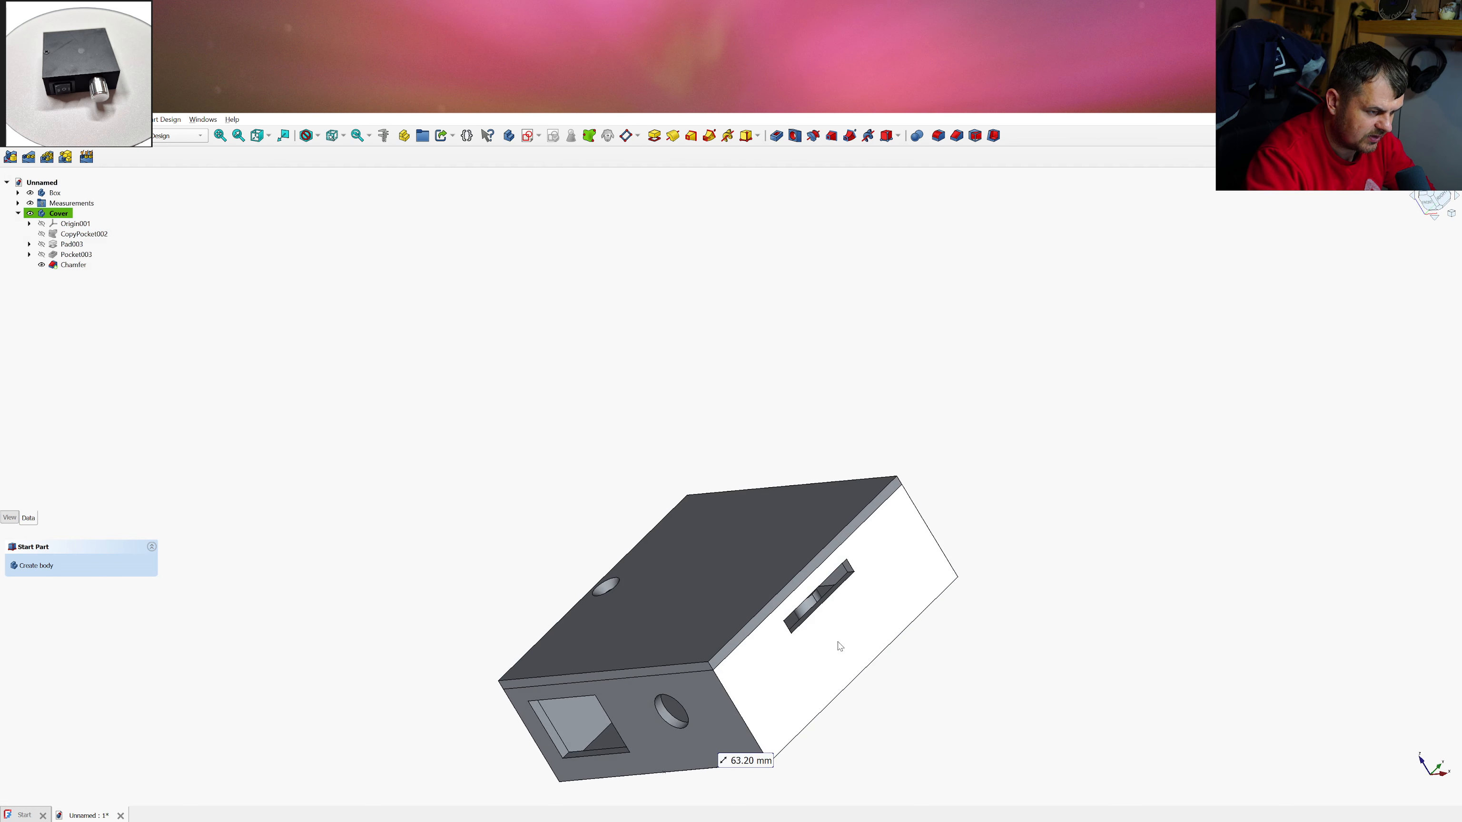
click(786, 610)
drag(786, 611, 972, 712)
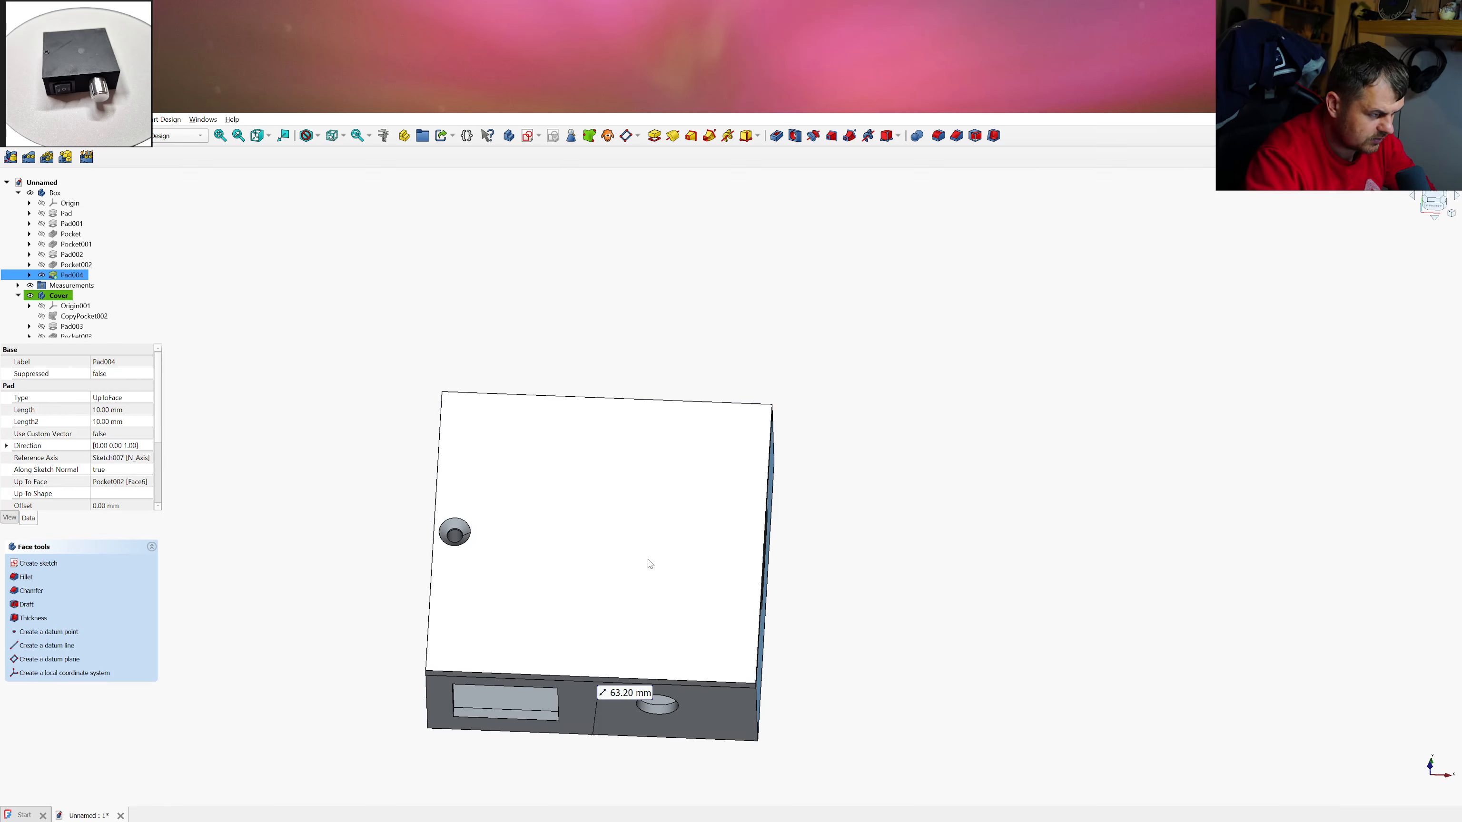
middle_drag(679, 598, 420, 500)
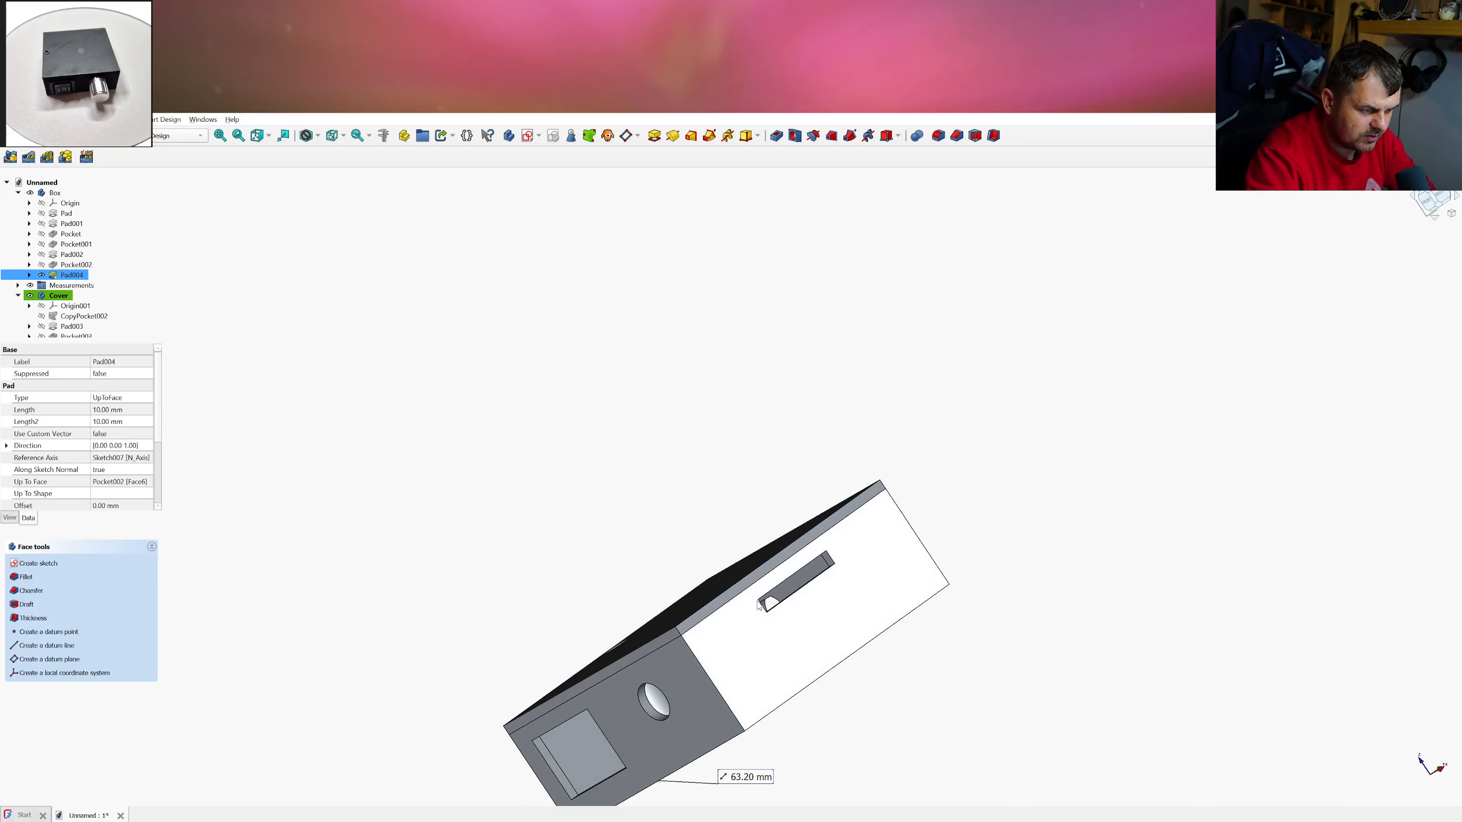
middle_drag(772, 608, 724, 636)
scroll(753, 592, up, 1)
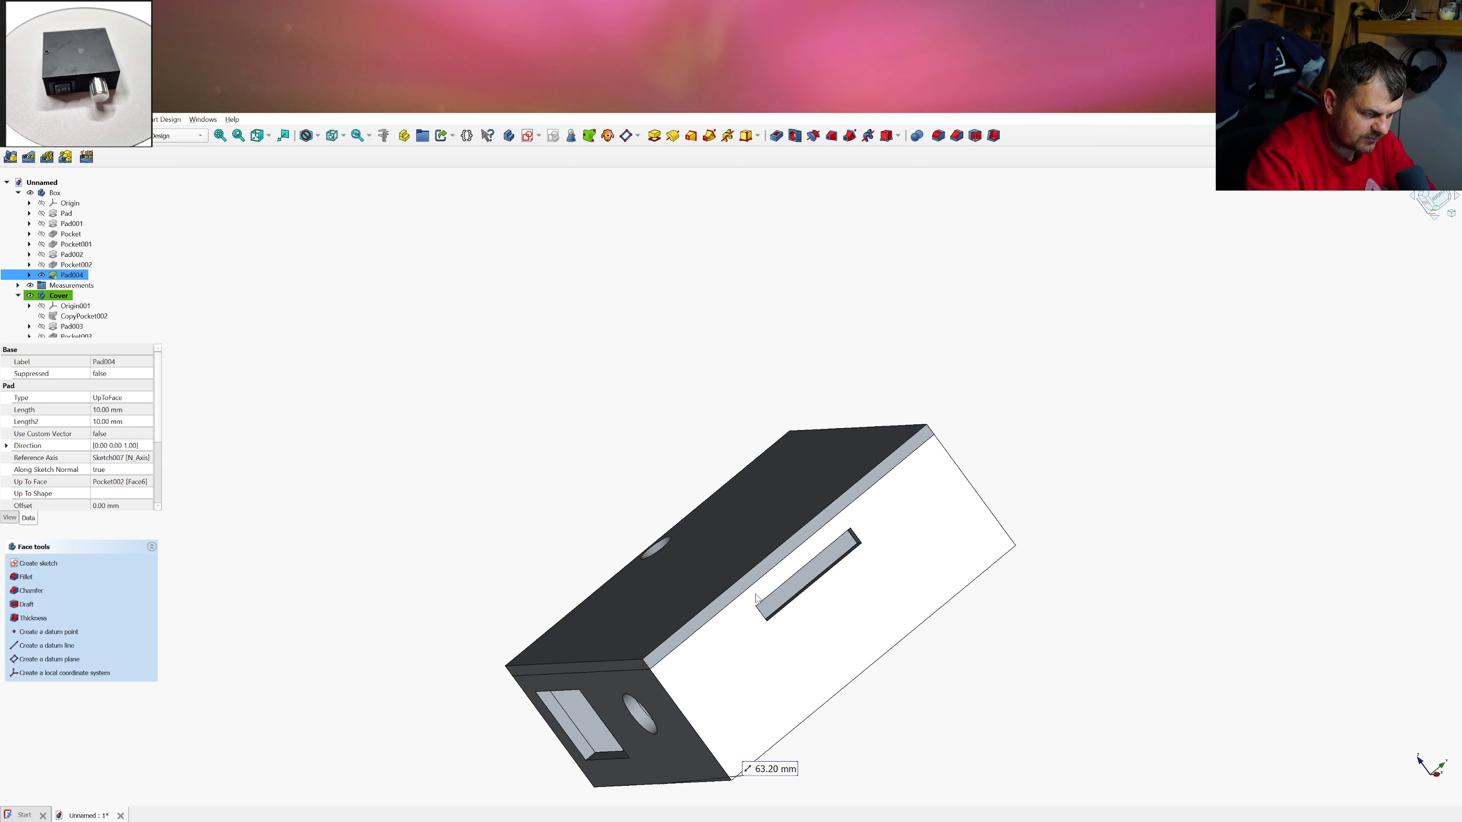
scroll(771, 573, up, 2)
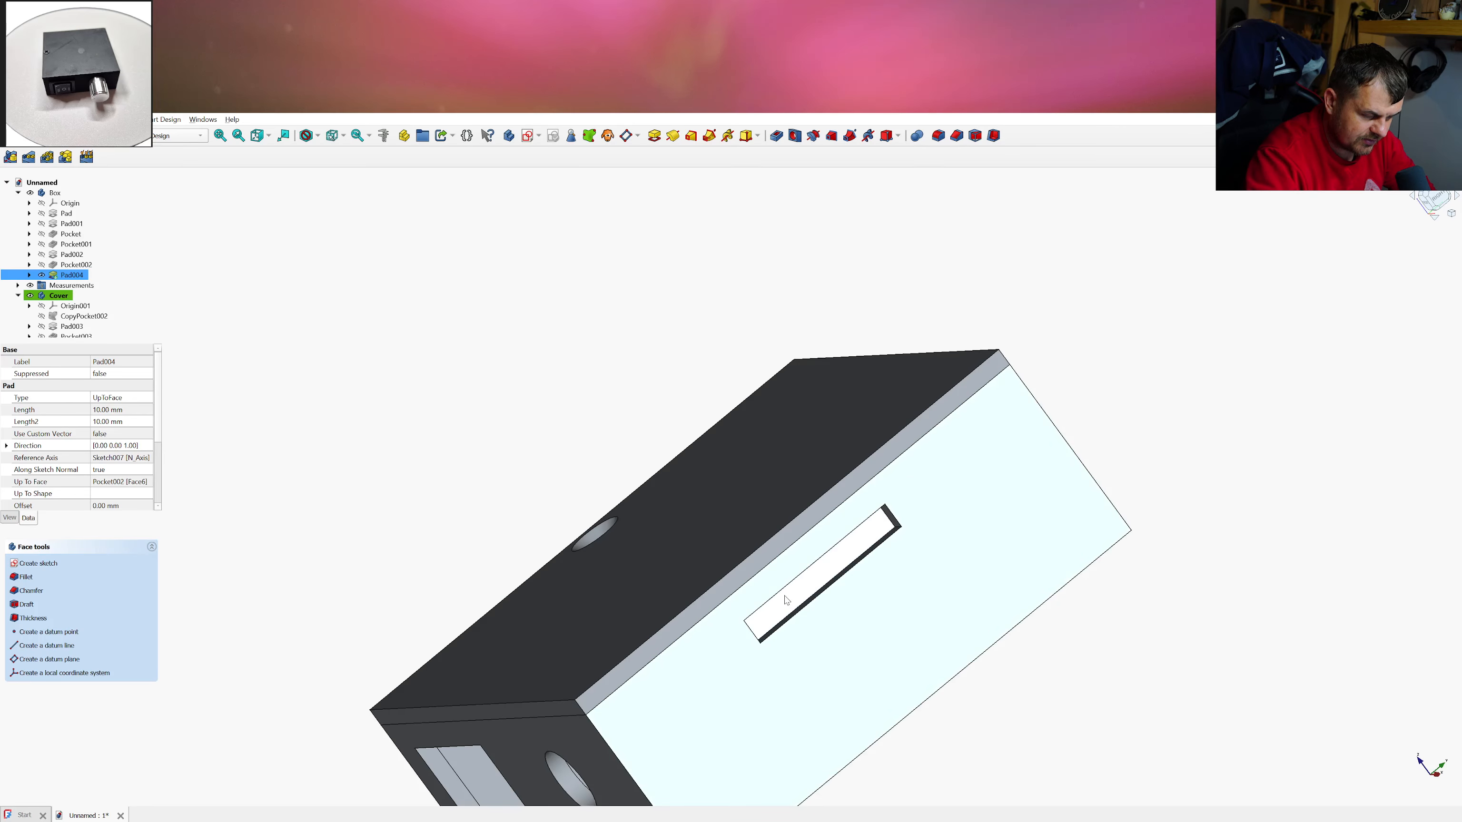
Hide the Box body to leave only the cover displayed
scroll(751, 591, down, 2)
scroll(749, 587, down, 3)
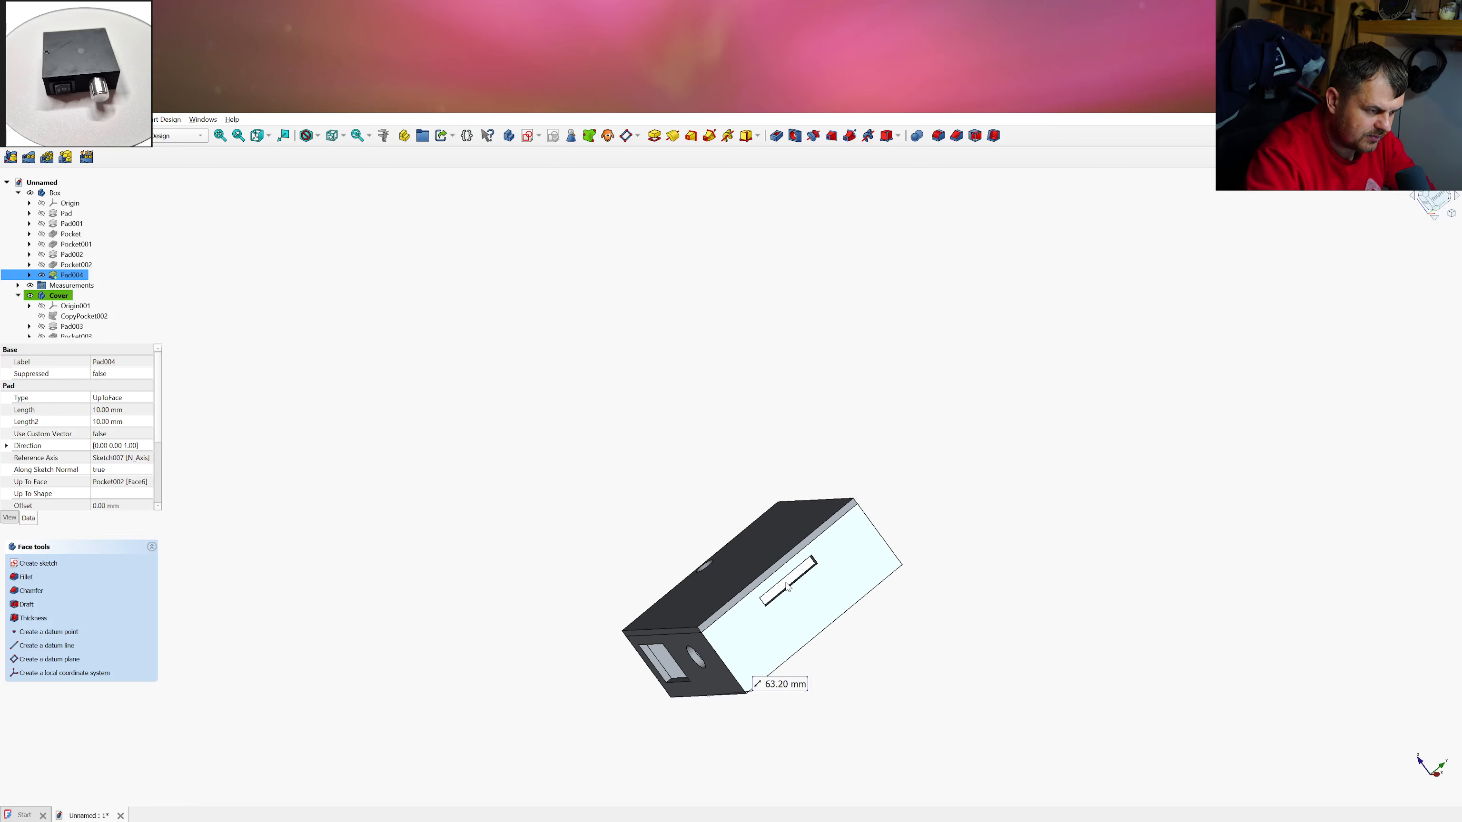
middle_drag(728, 589, 980, 596)
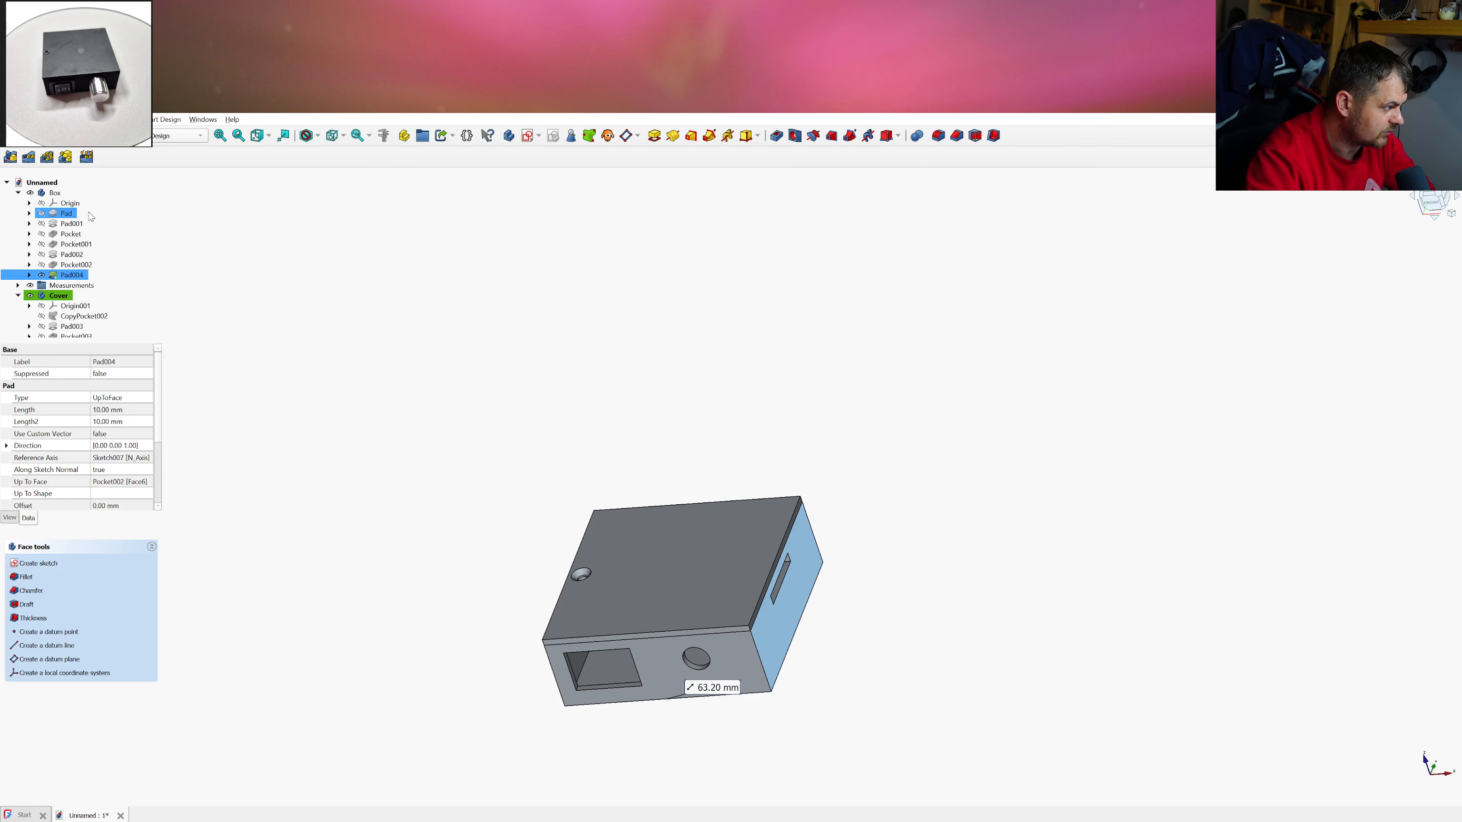
click(31, 194)
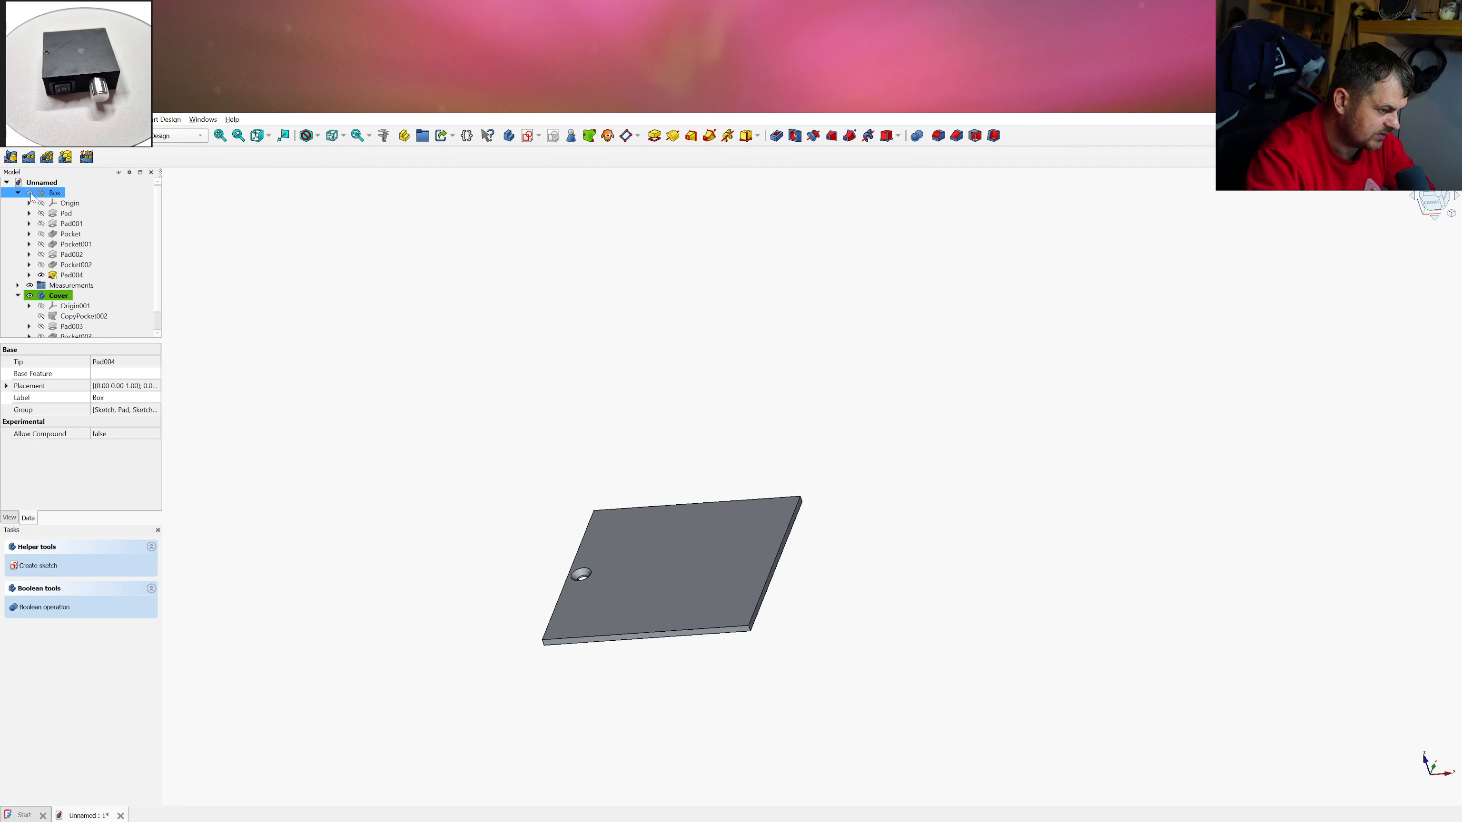
Start a new sketch on the underside face of the cover
click(18, 192)
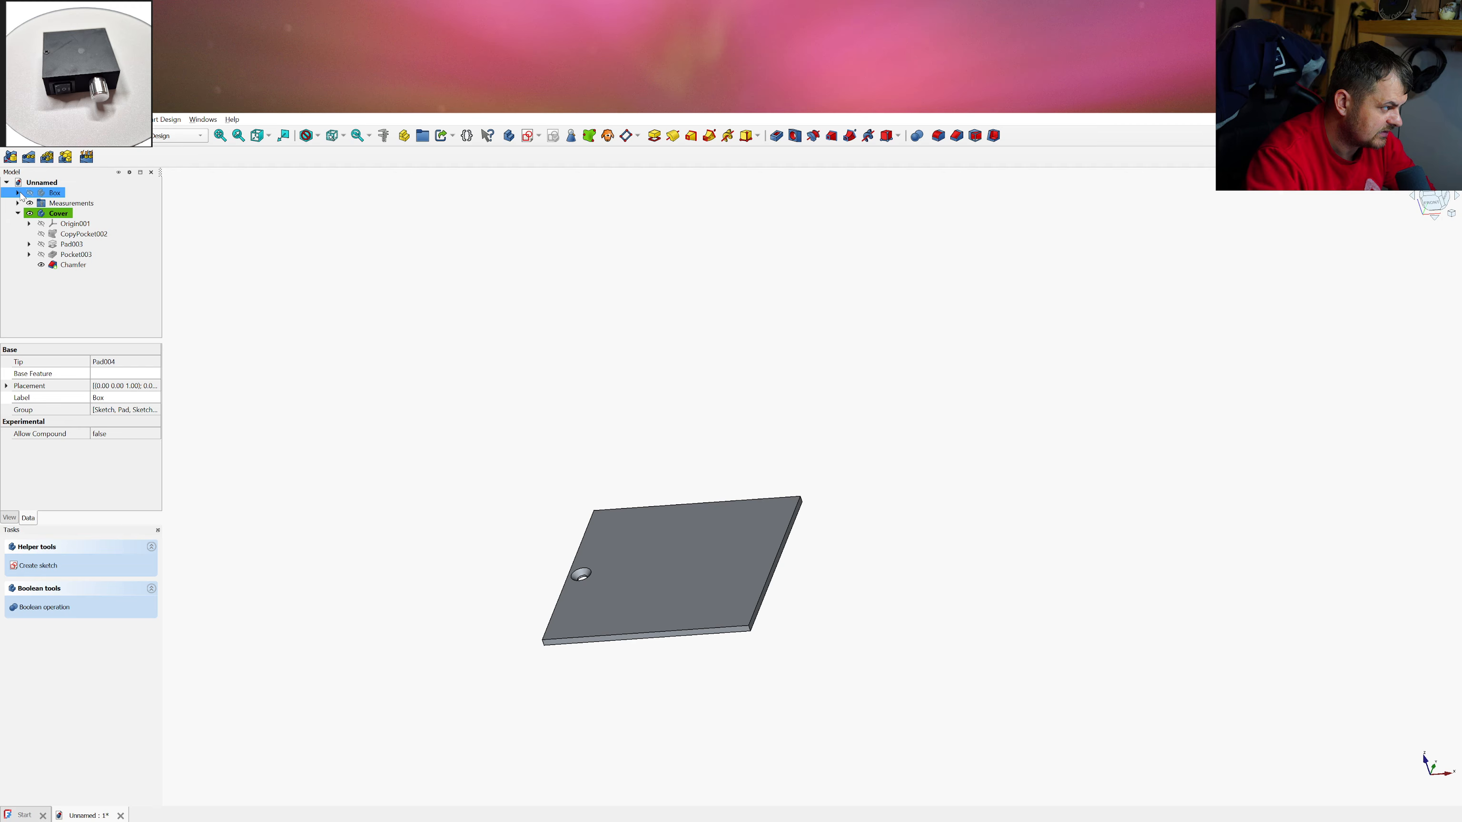
click(412, 361)
middle_drag(747, 599, 555, 432)
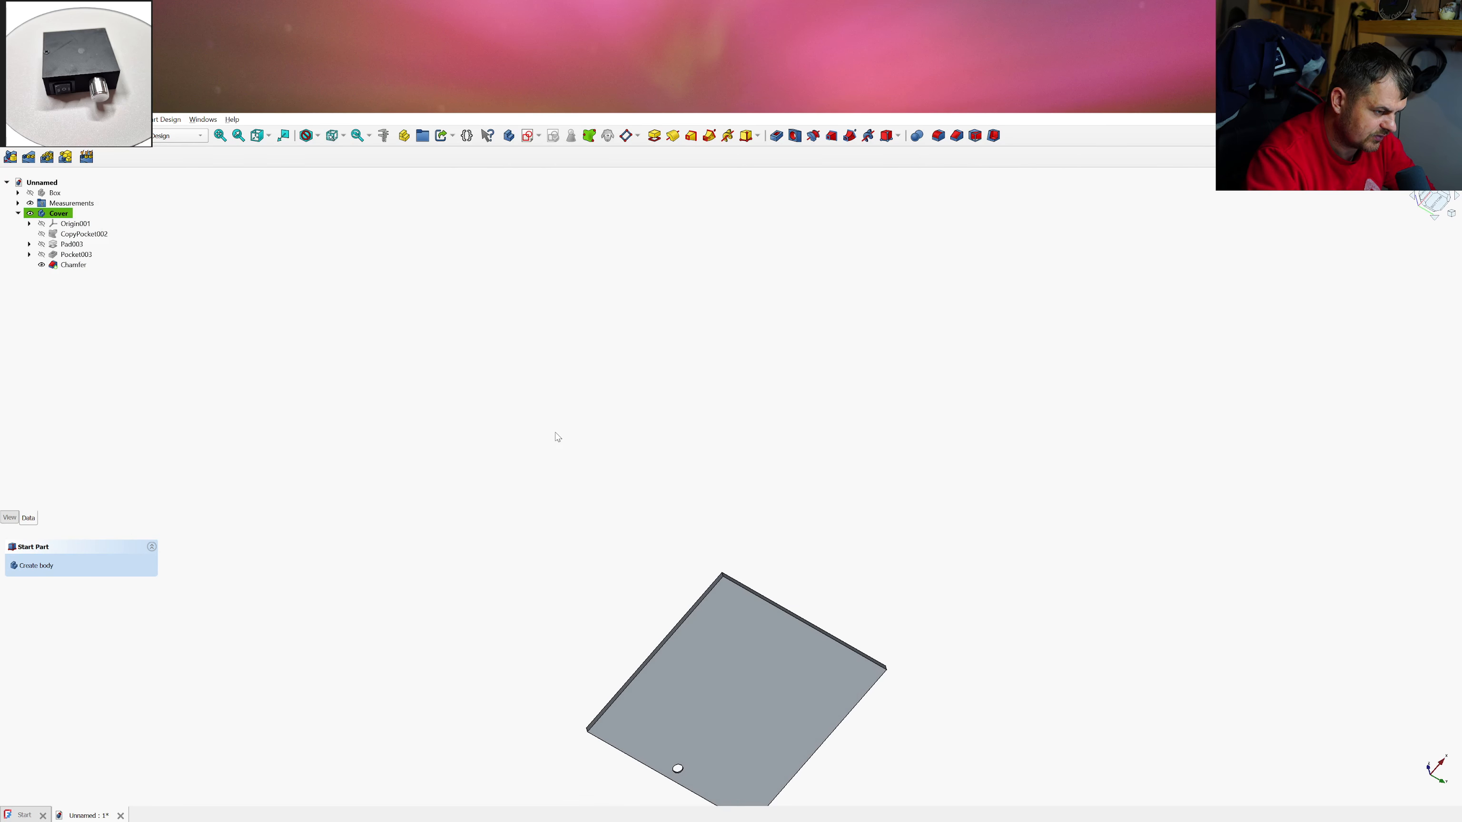
middle_drag(890, 633, 840, 559)
click(717, 514)
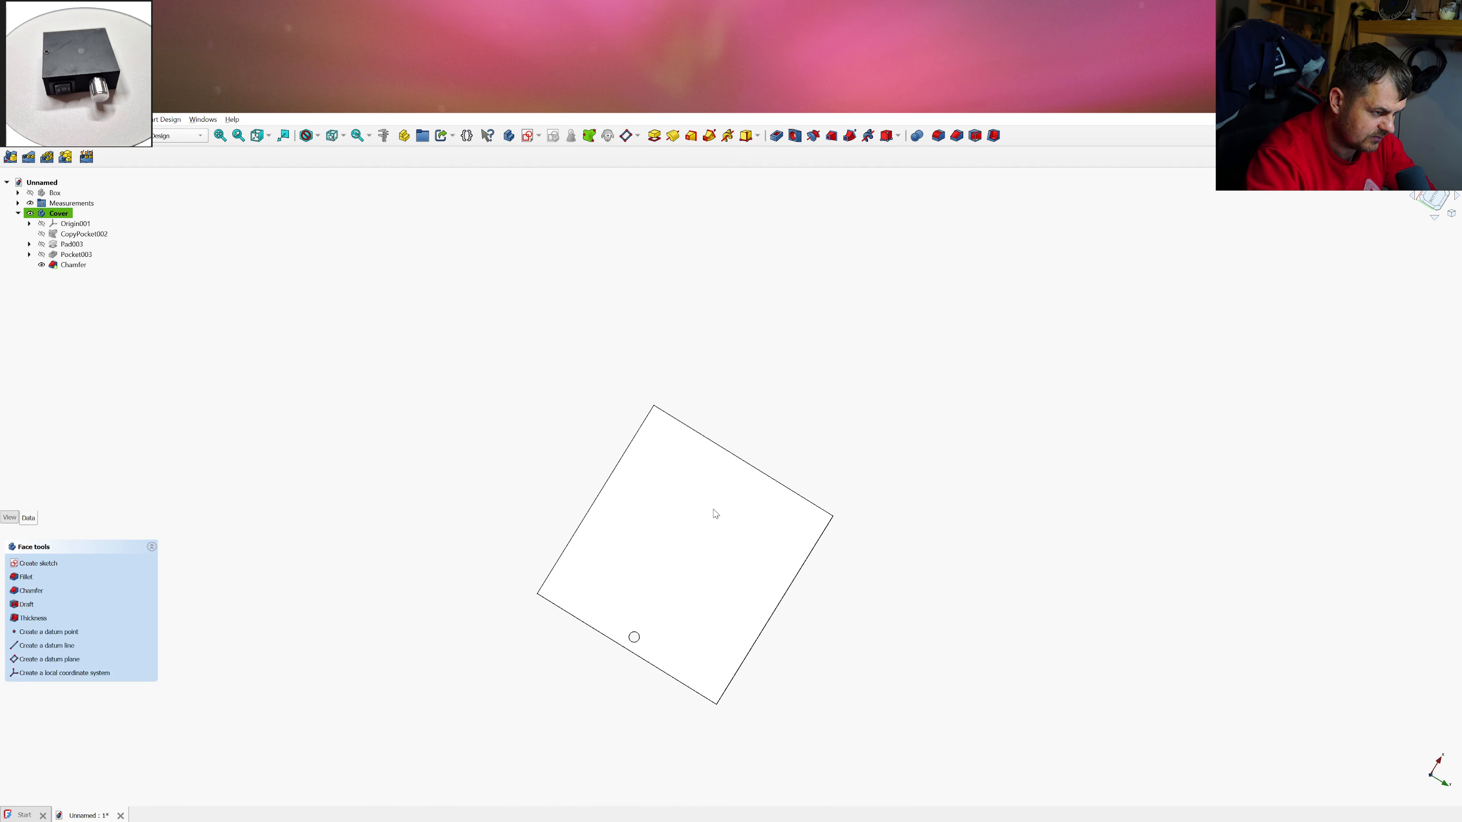
click(529, 141)
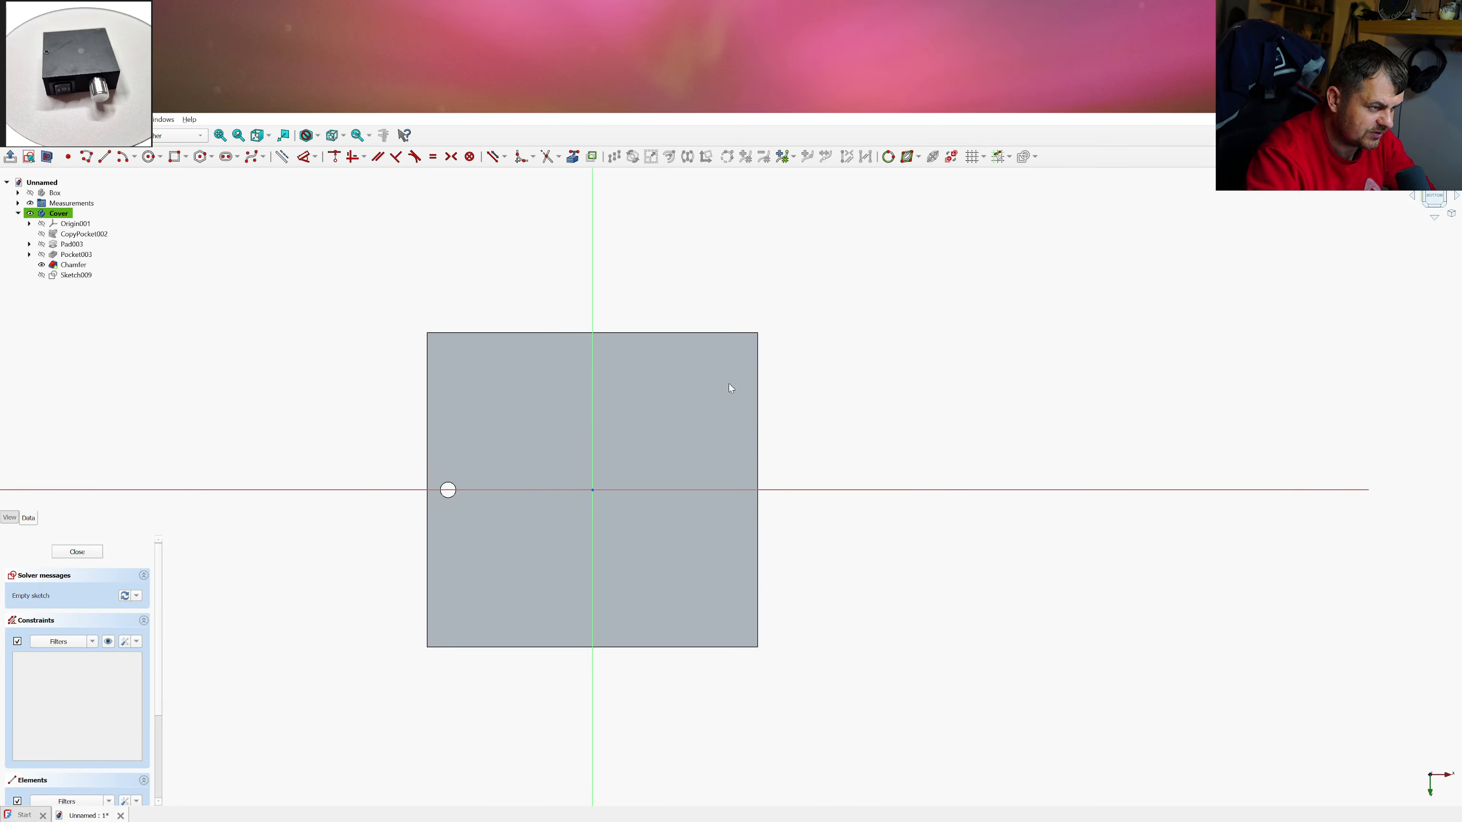
Bring the cover edge opposite the screw hole into the sketch as external geometry
click(572, 156)
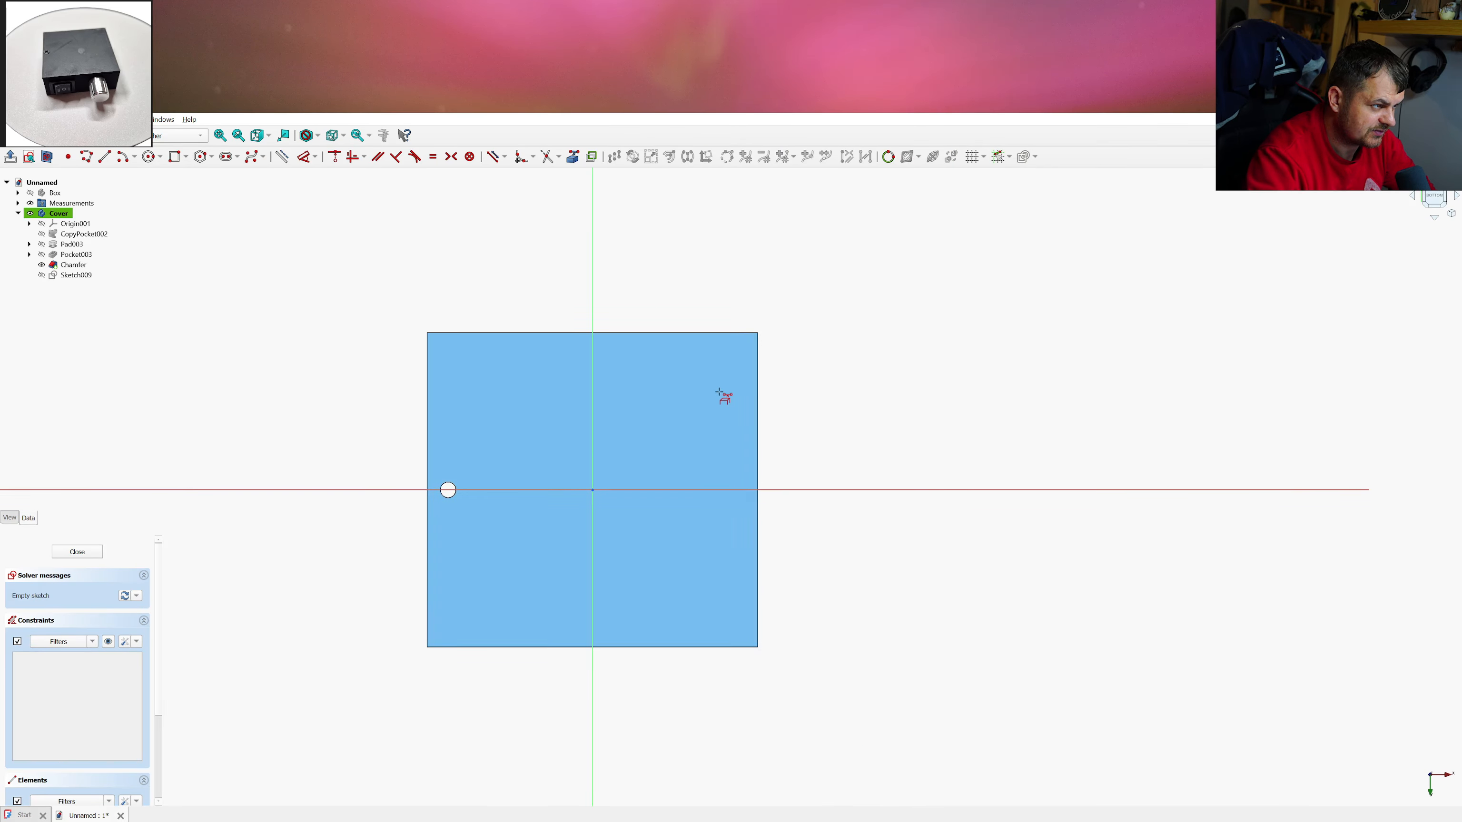
click(757, 438)
scroll(756, 481, up, 2)
scroll(756, 481, up, 1)
scroll(756, 481, down, 1)
right_click(767, 468)
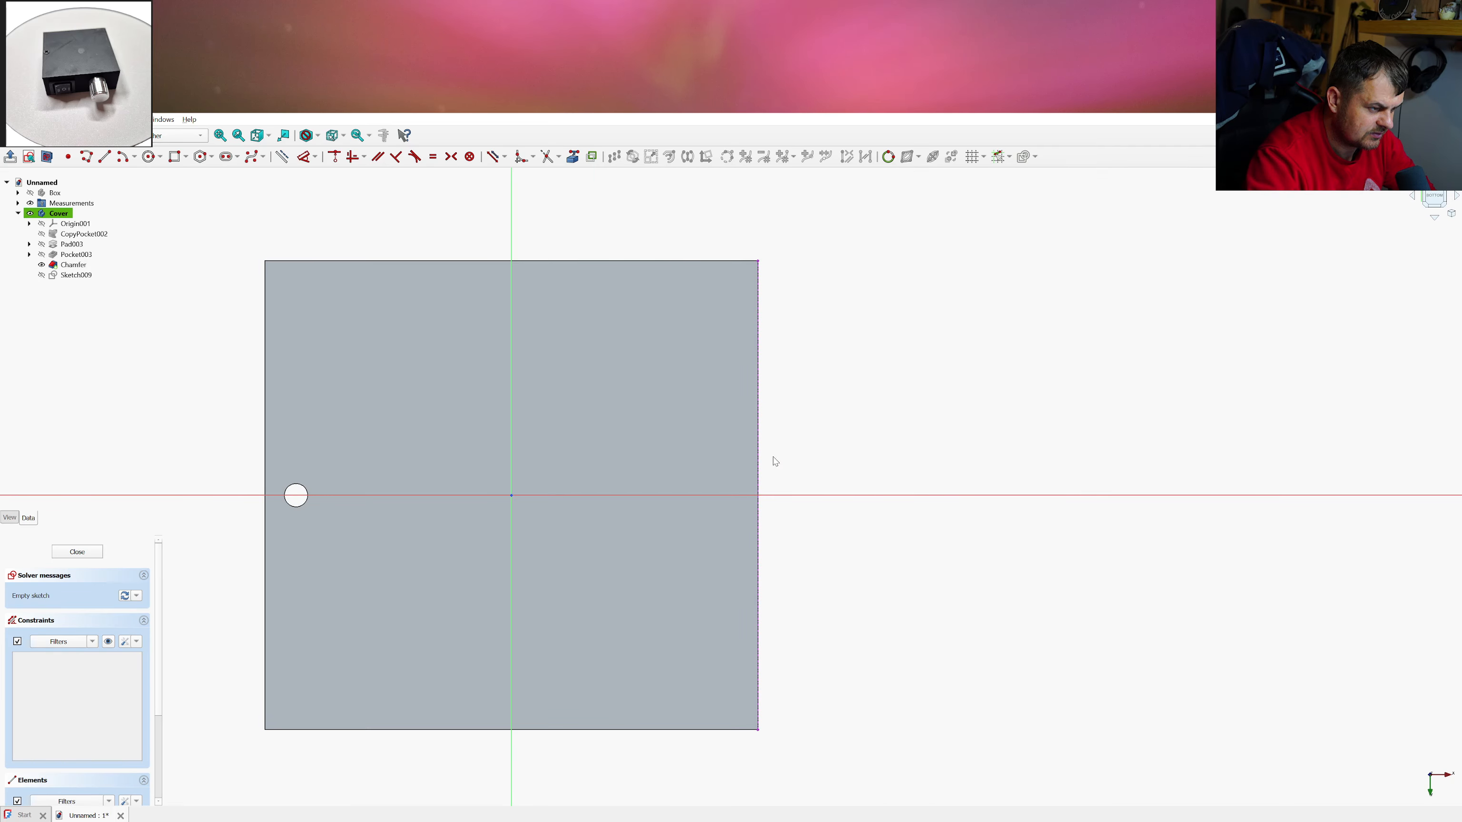
Sketch an upright rectangle 3 mm wide and 19.9 mm high near the projected cover edge
click(174, 156)
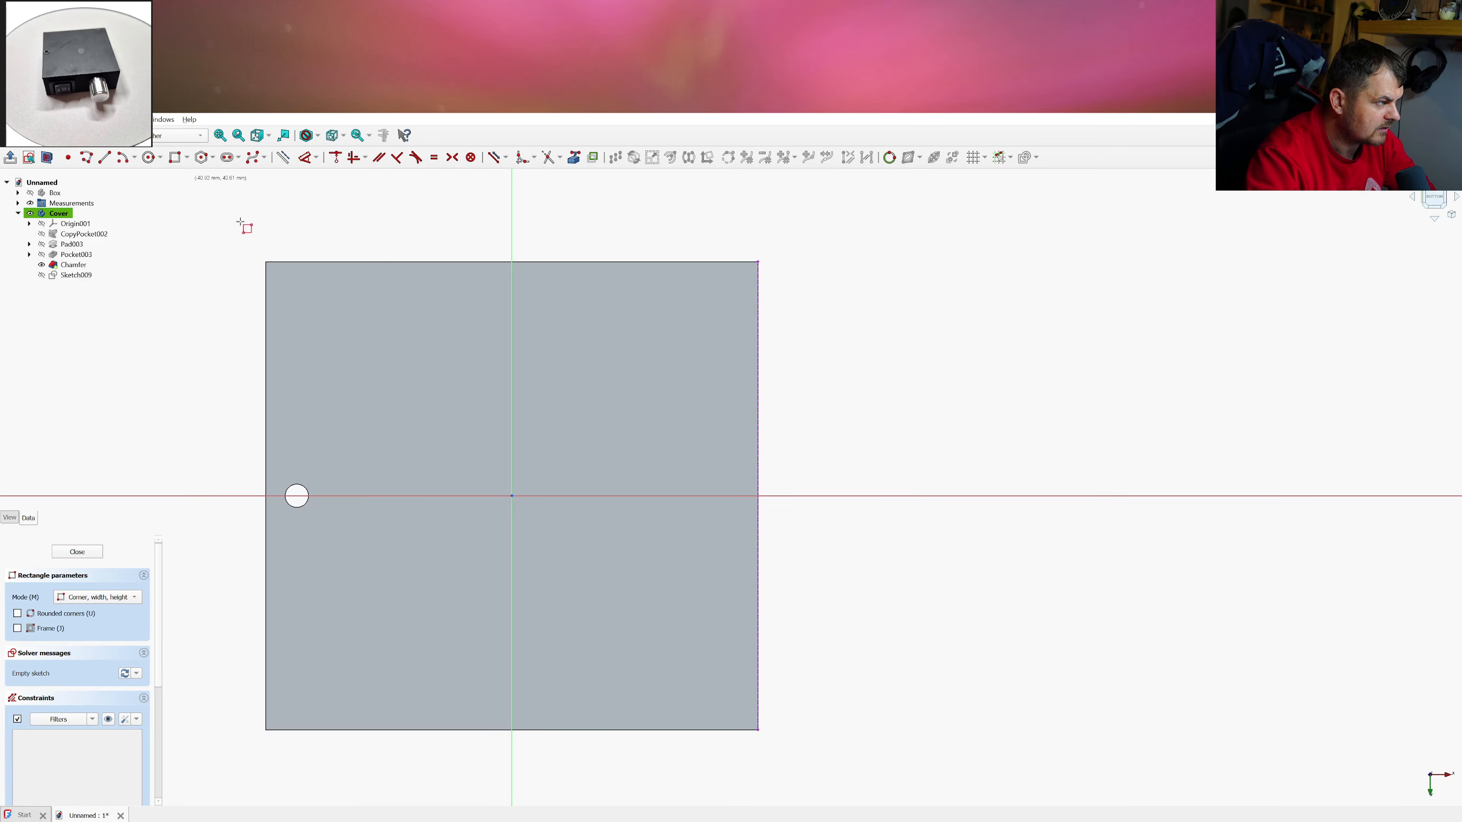
click(716, 434)
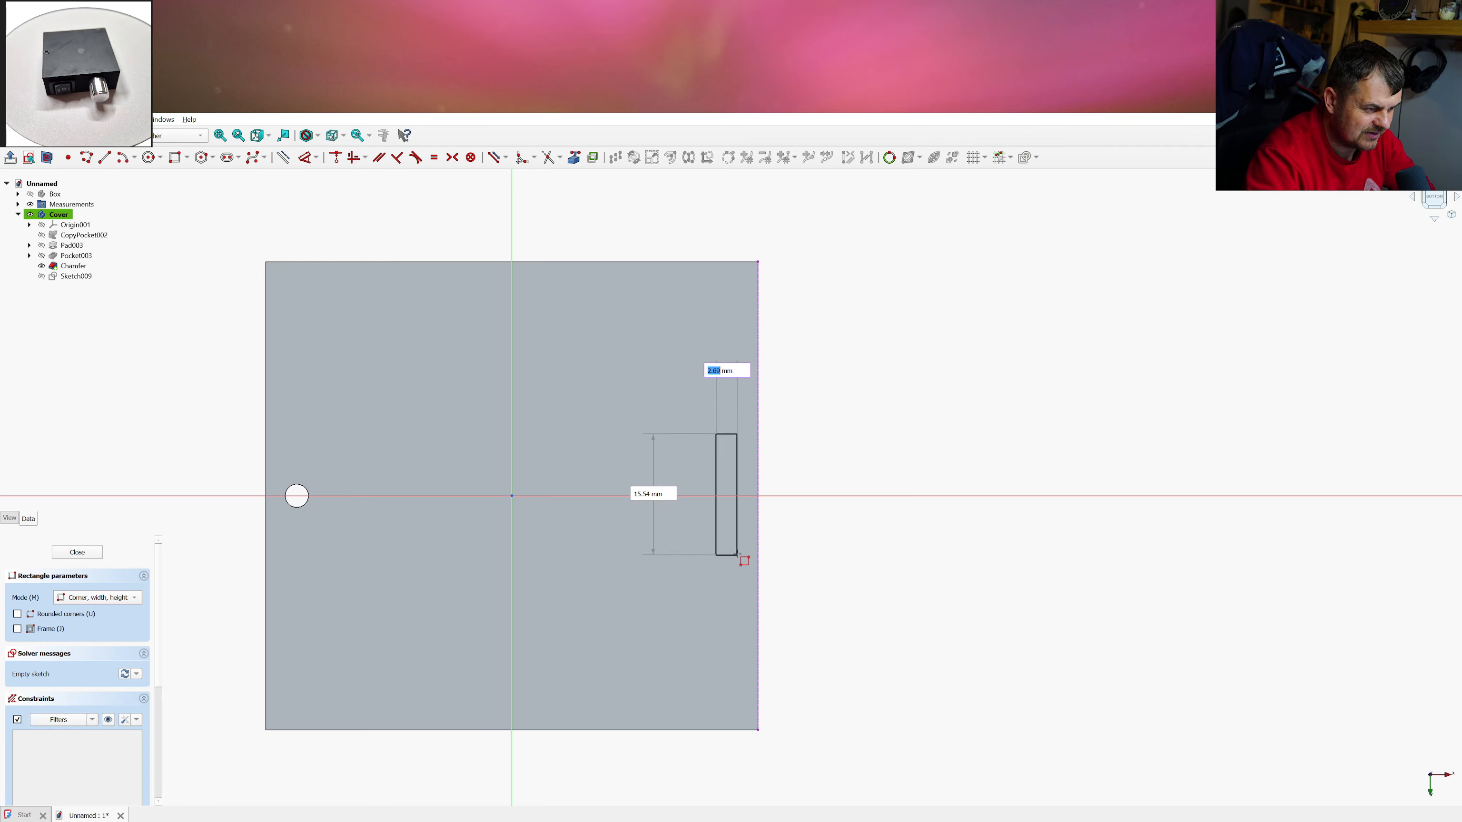
text(19)
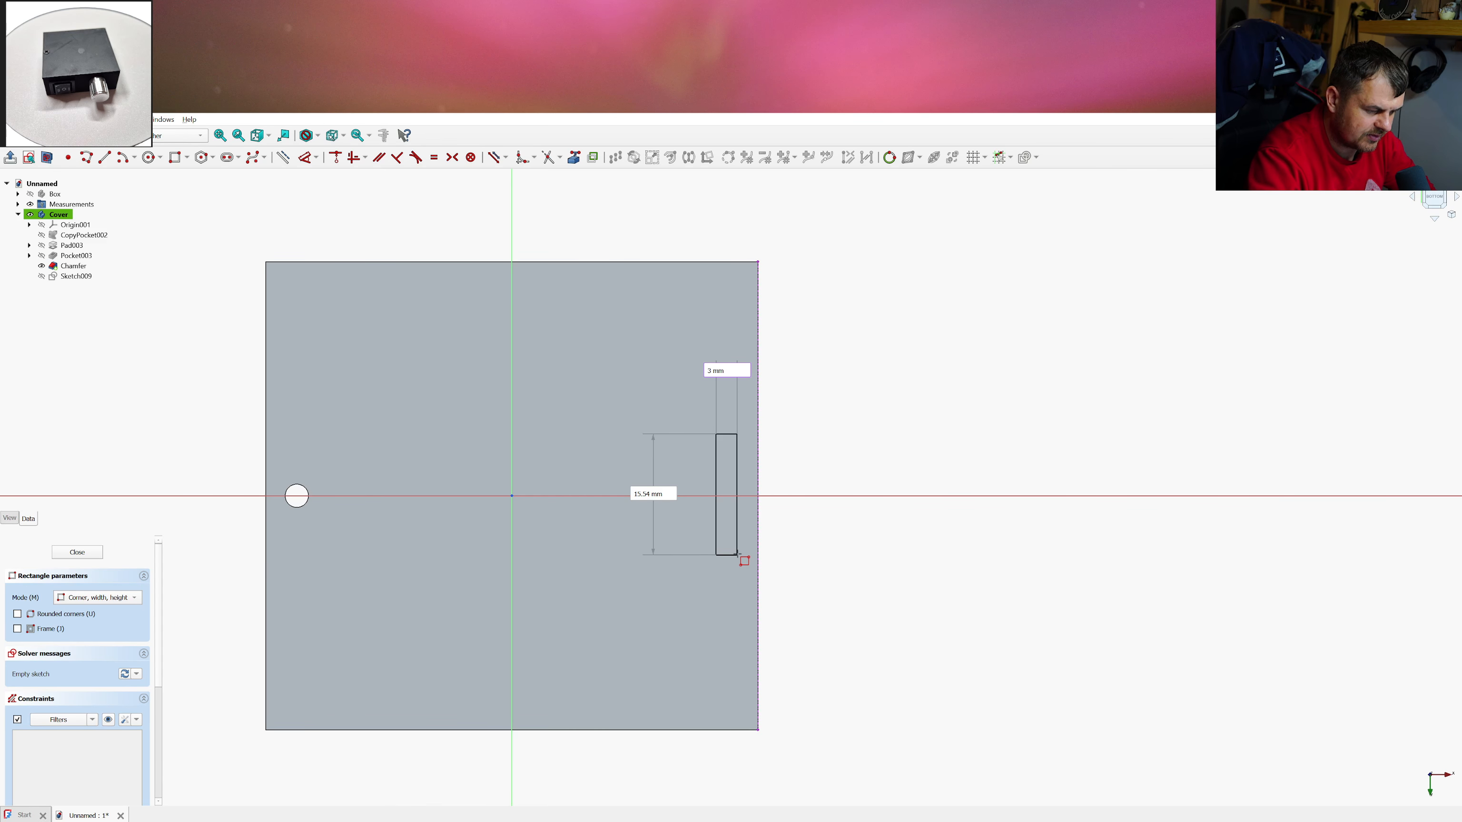
key(Tab)
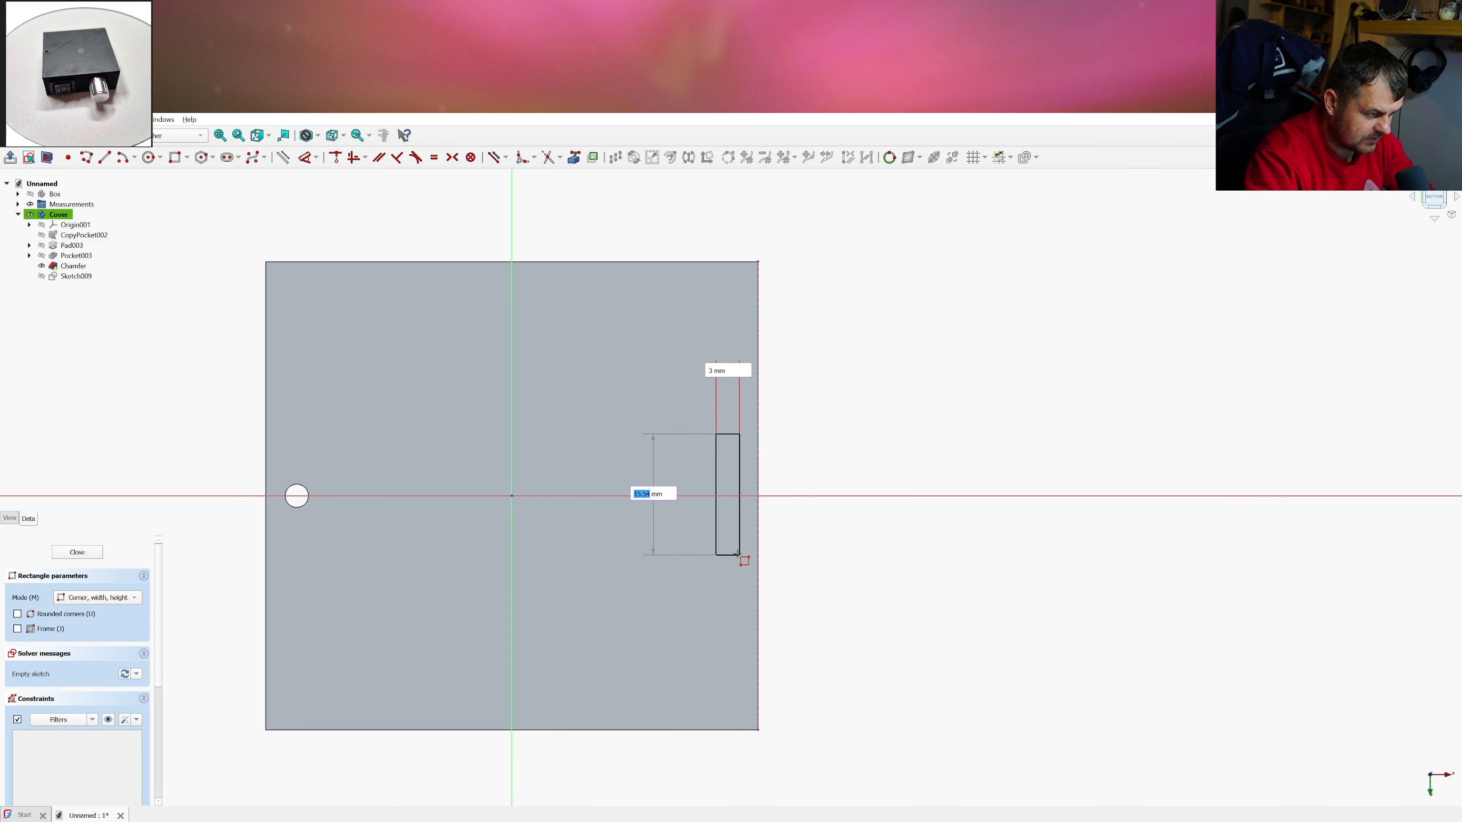
text(9)
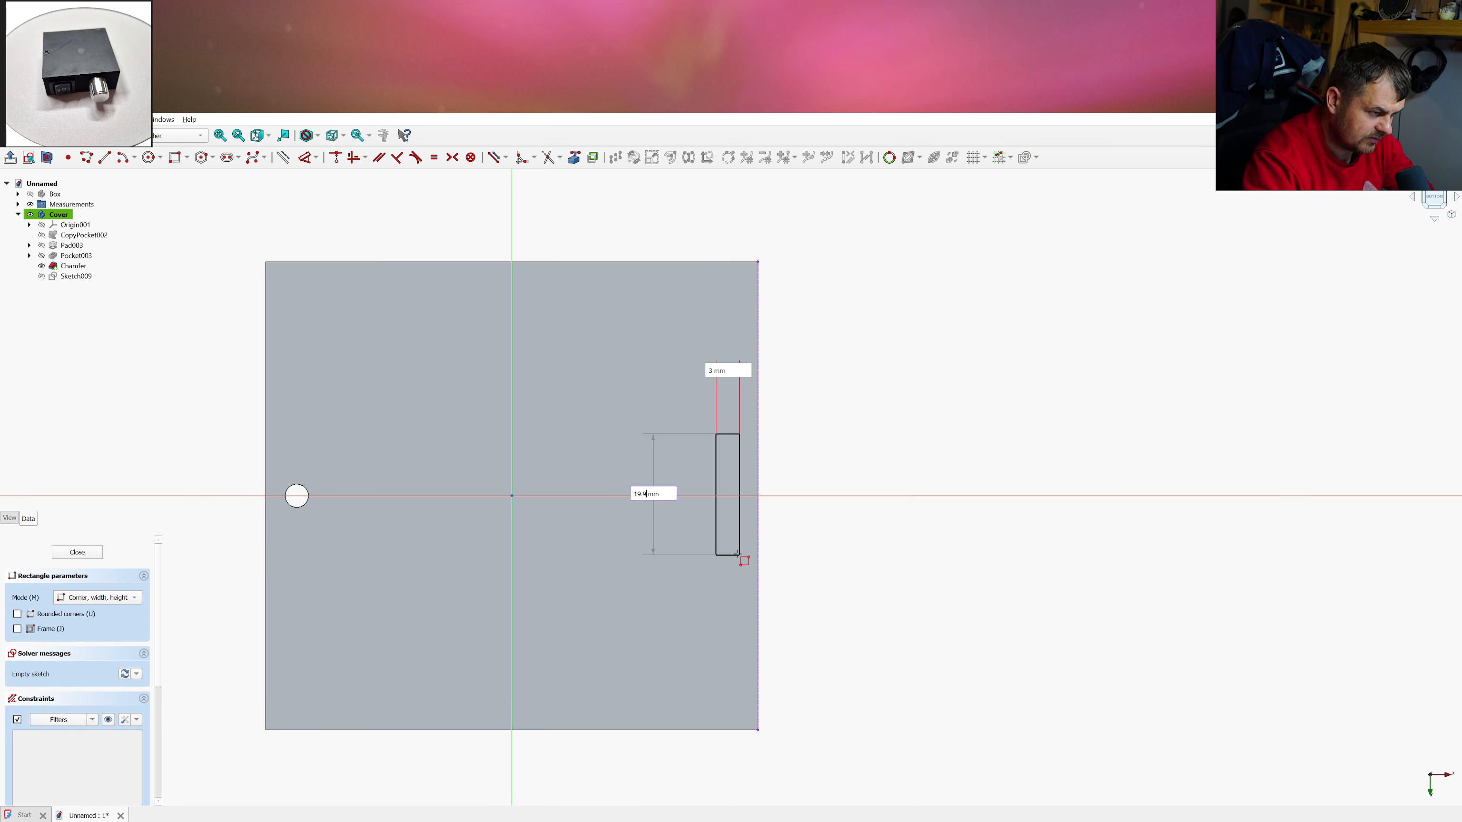
key(Return)
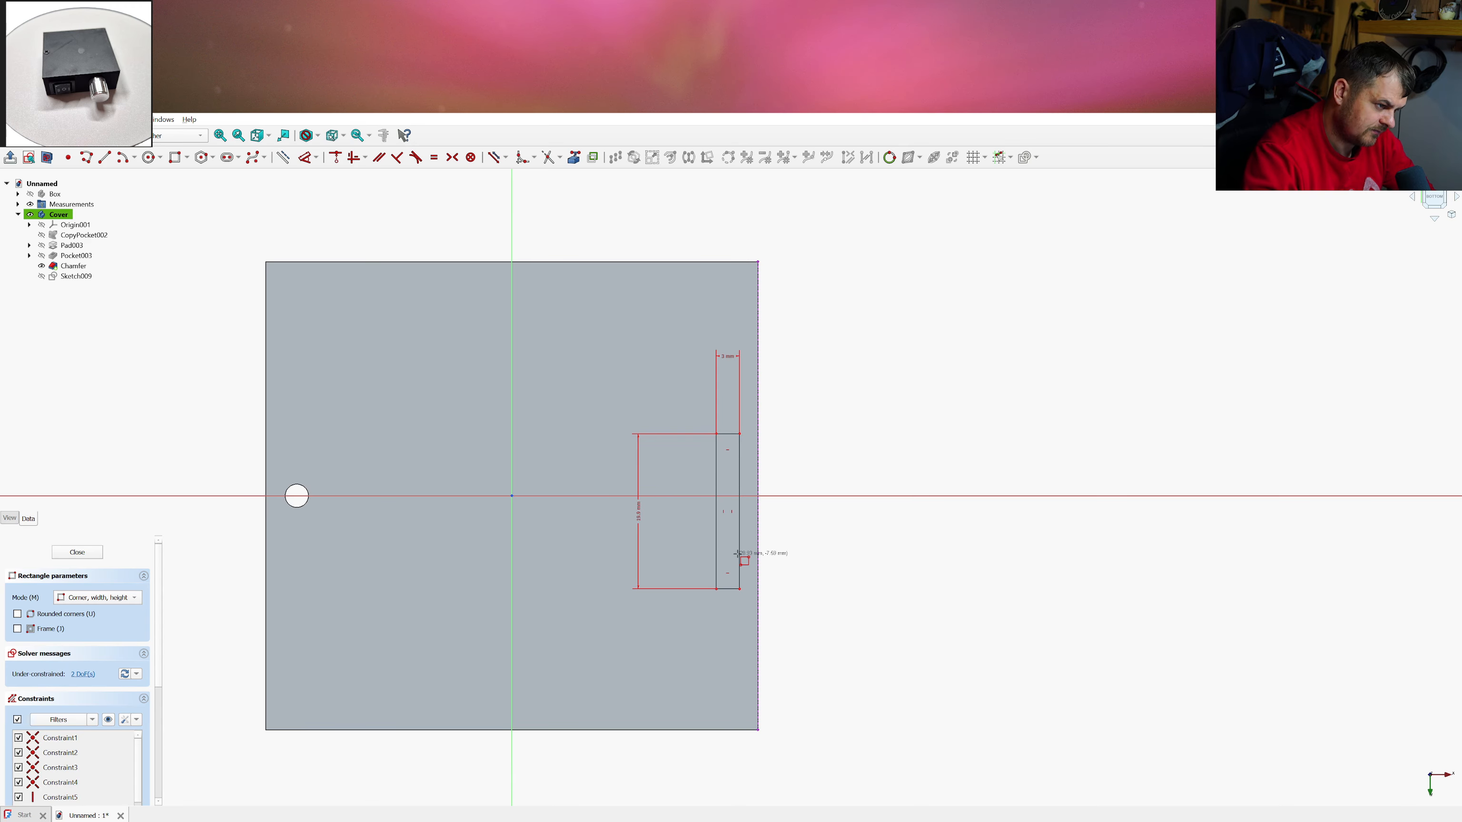
key(Escape)
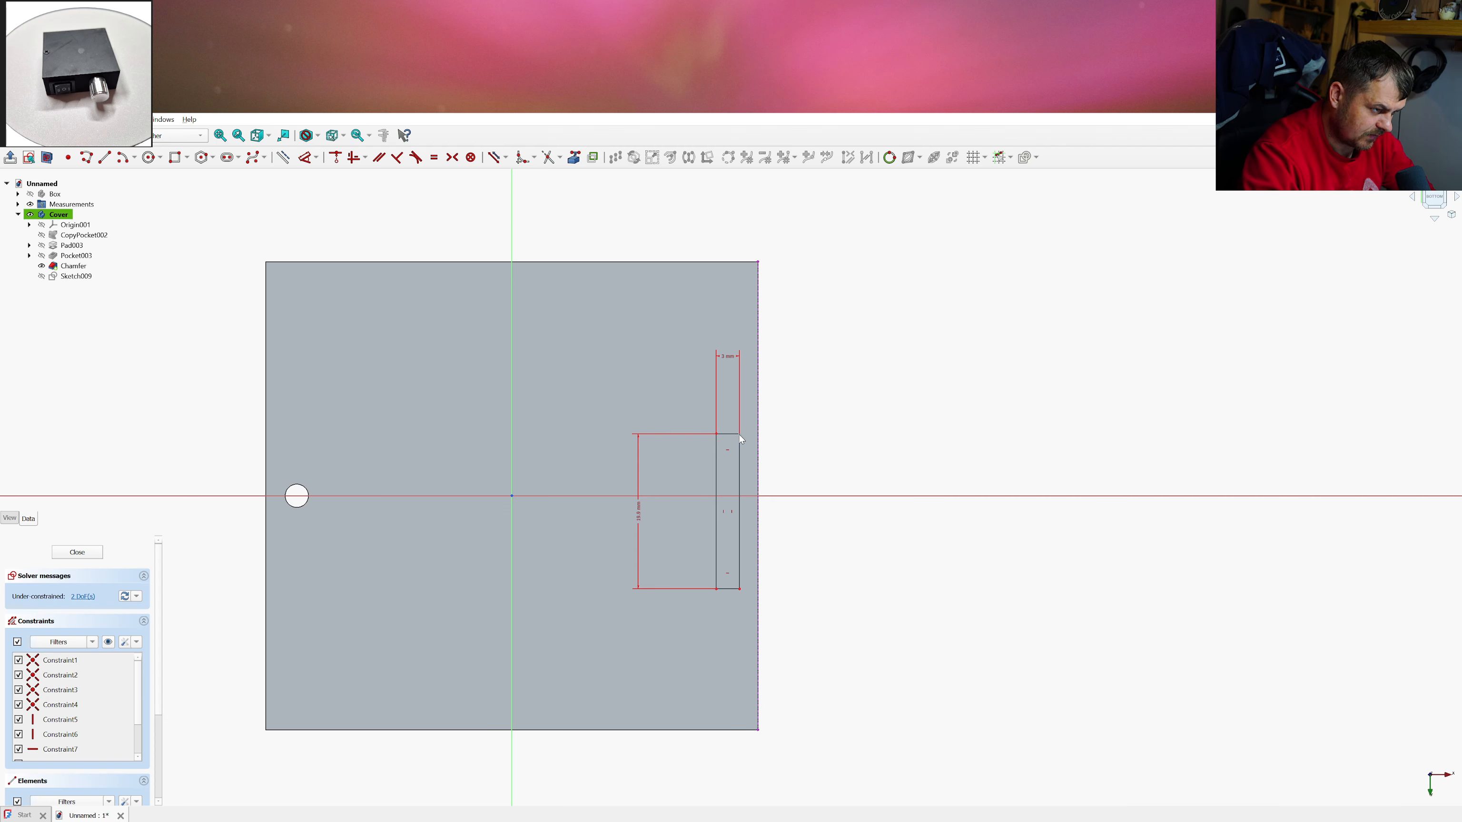
Constrain the horizontal distance between the rectangle's upper outer corner and the projected edge's upper endpoint to 2.1 mm
drag(739, 434, 738, 431)
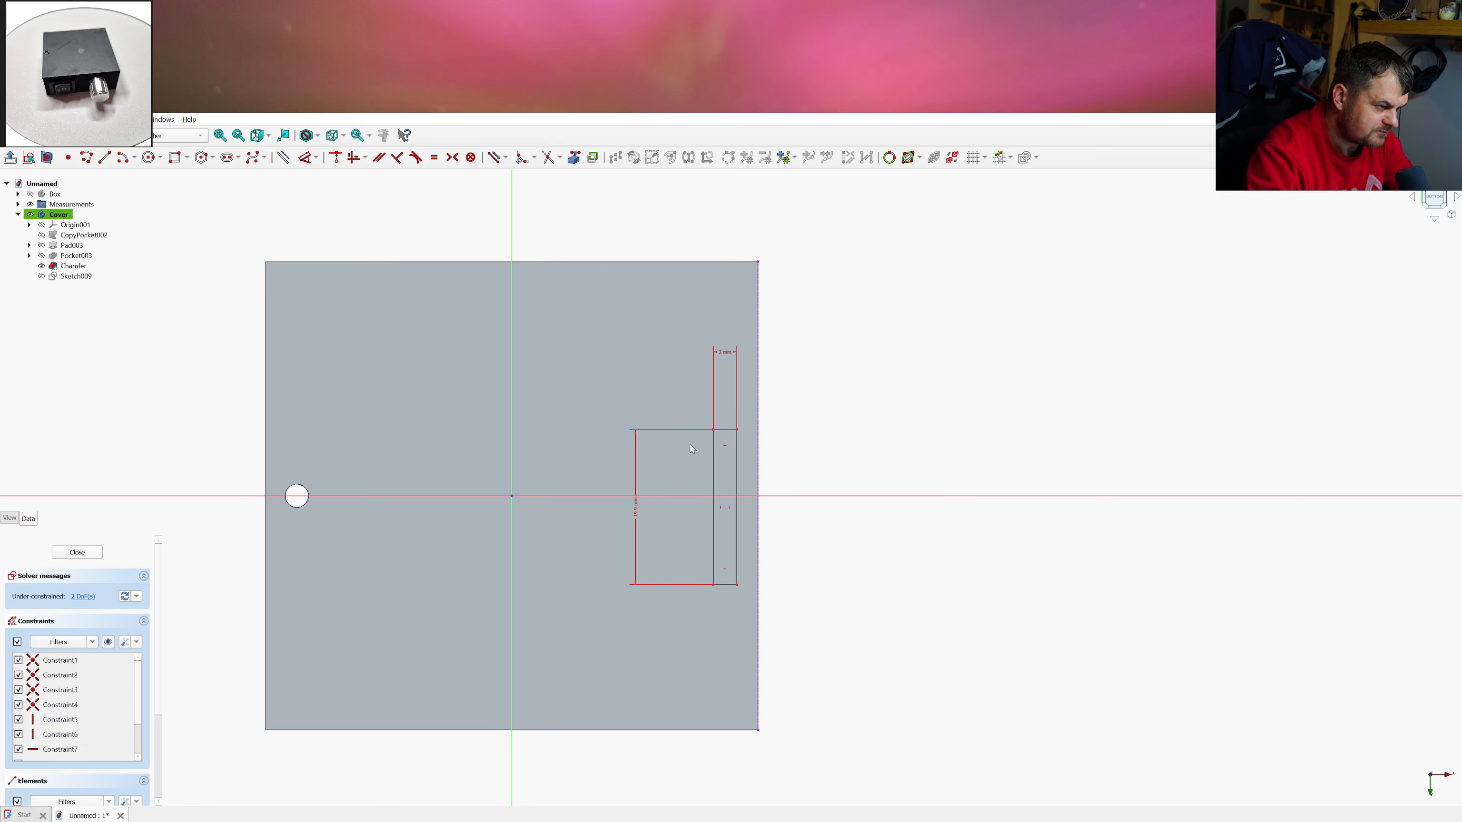
drag(737, 430, 737, 430)
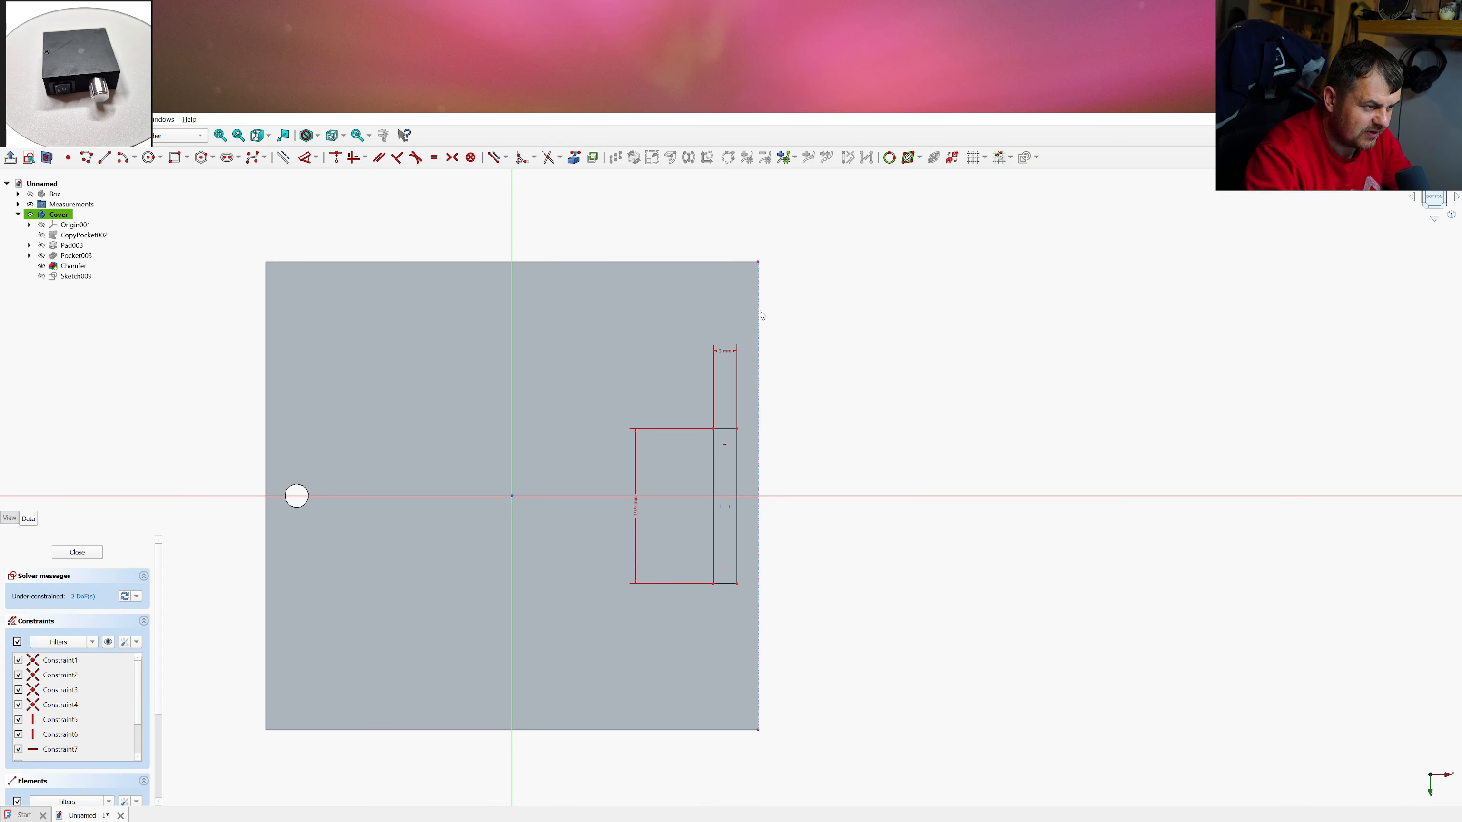
click(758, 262)
click(769, 292)
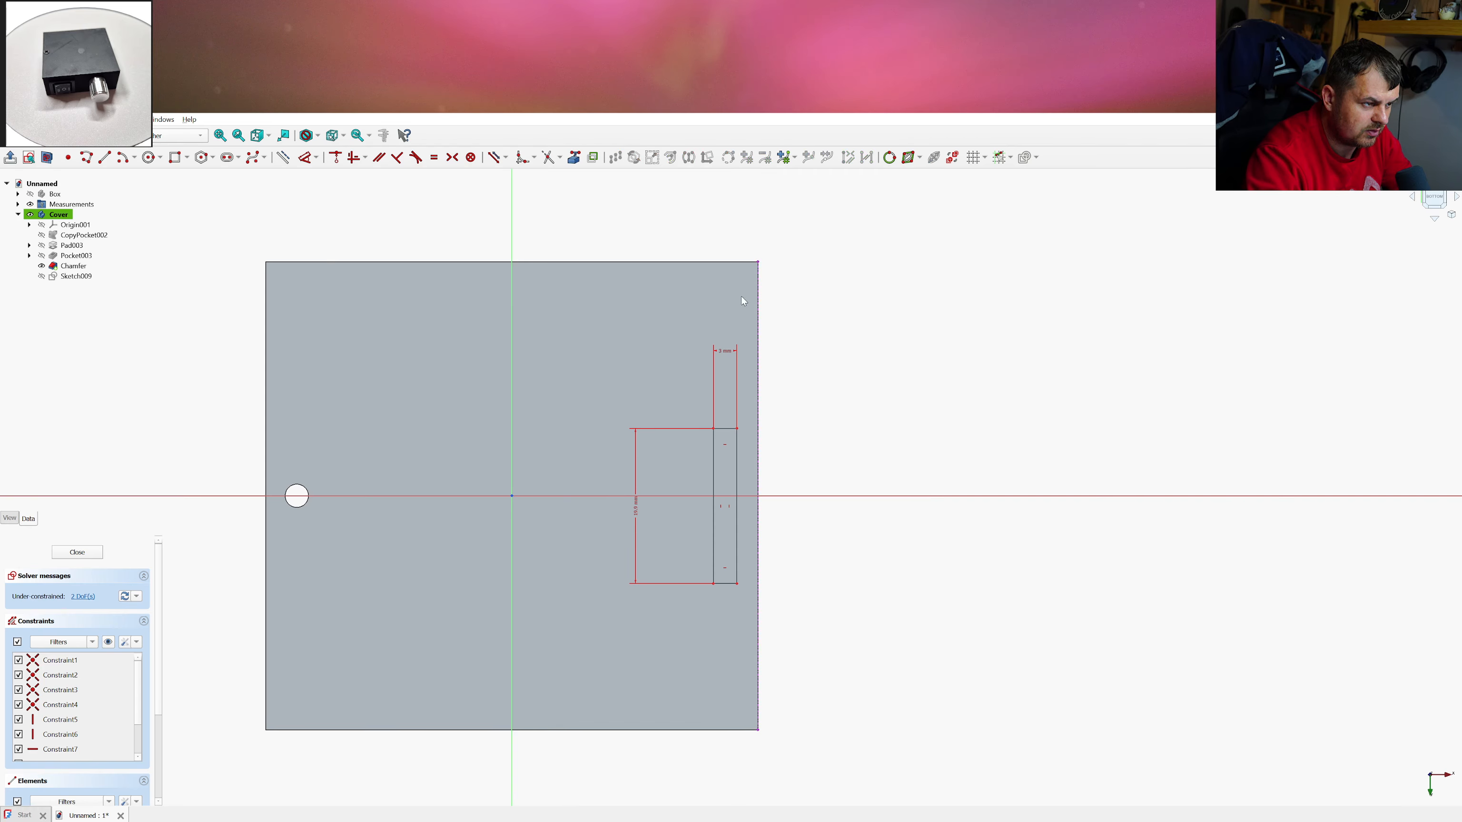
click(757, 262)
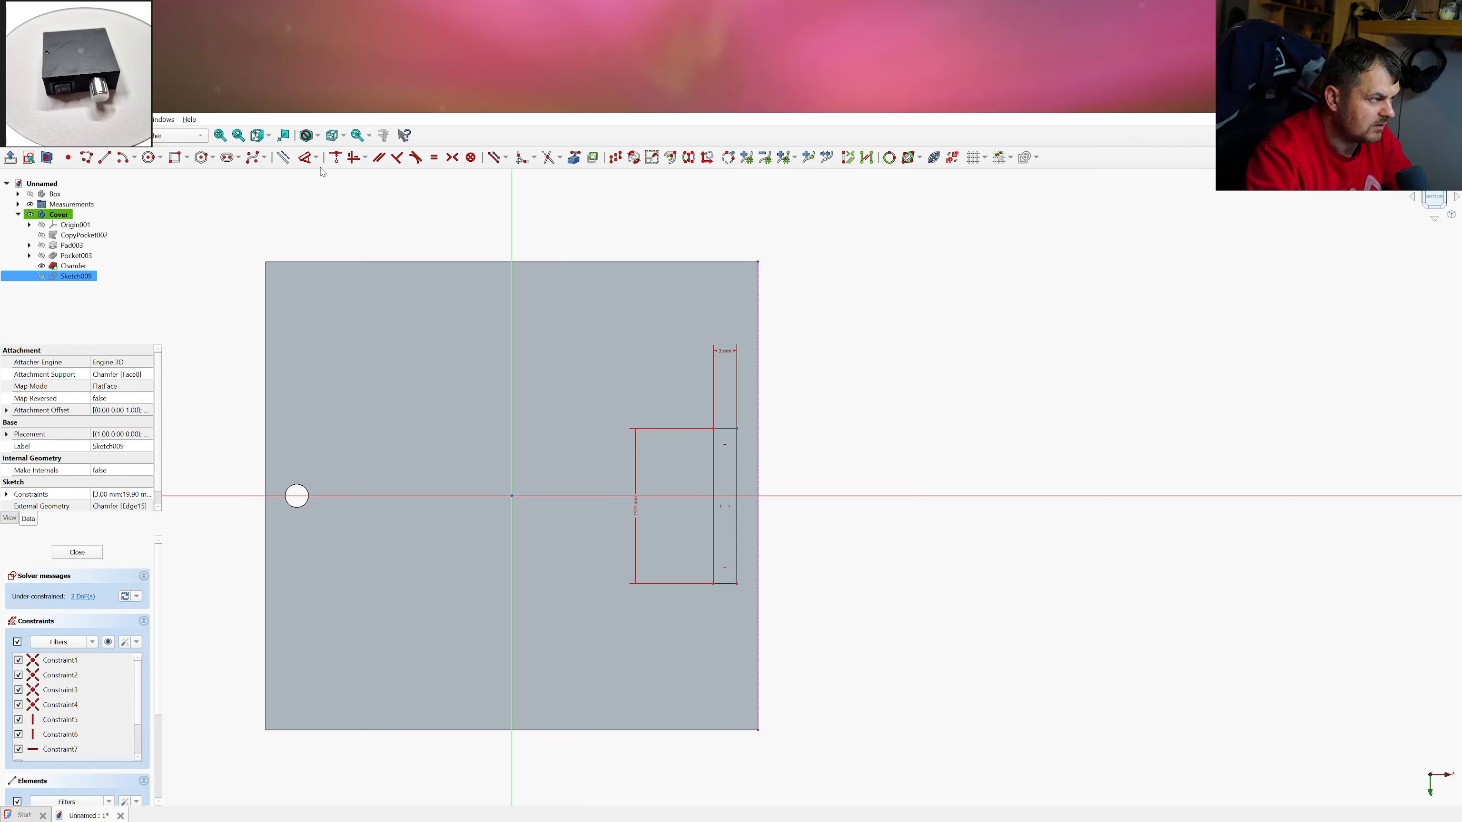
key(l)
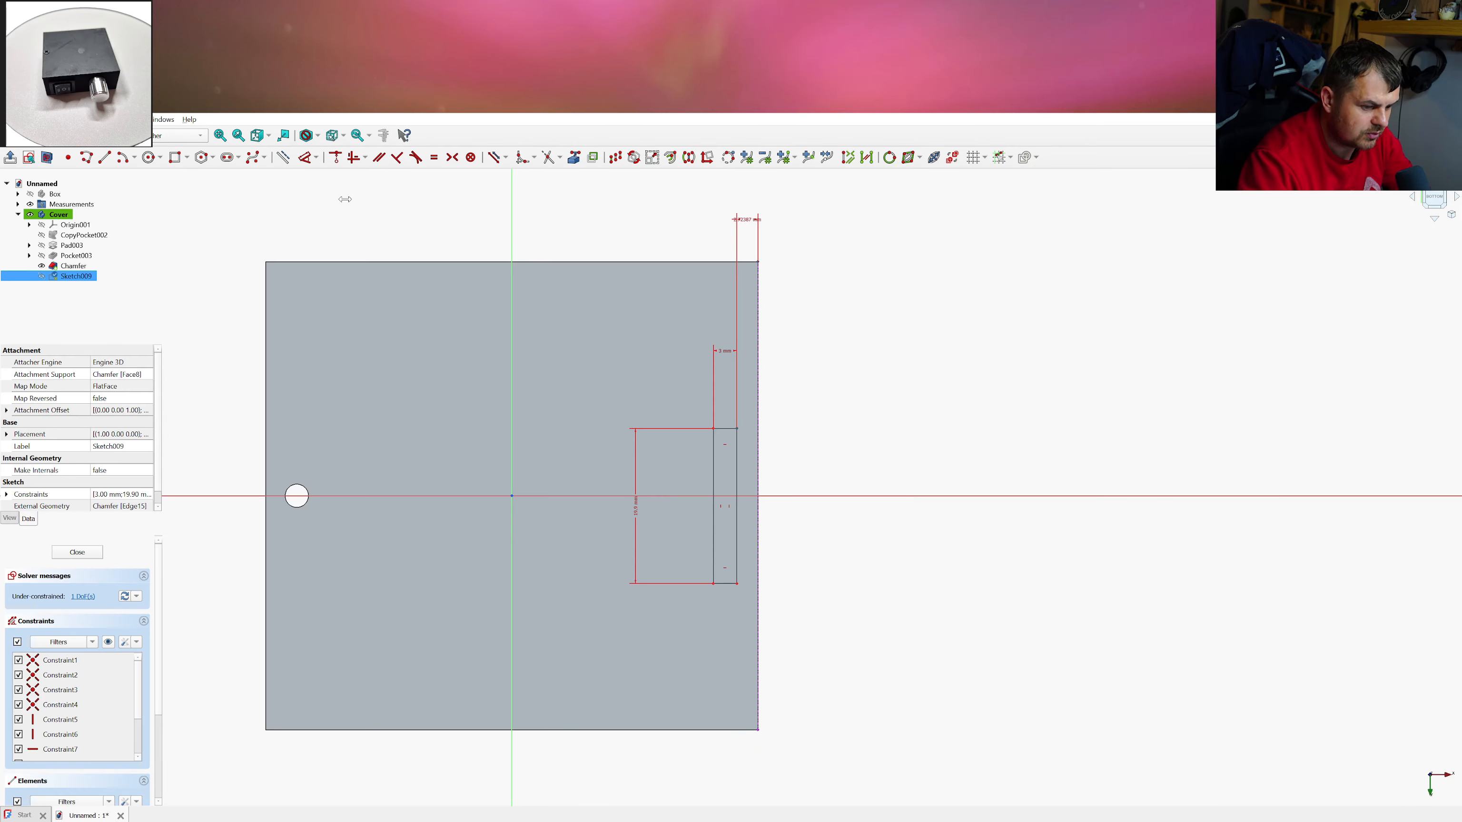
text(2.1)
key(Return)
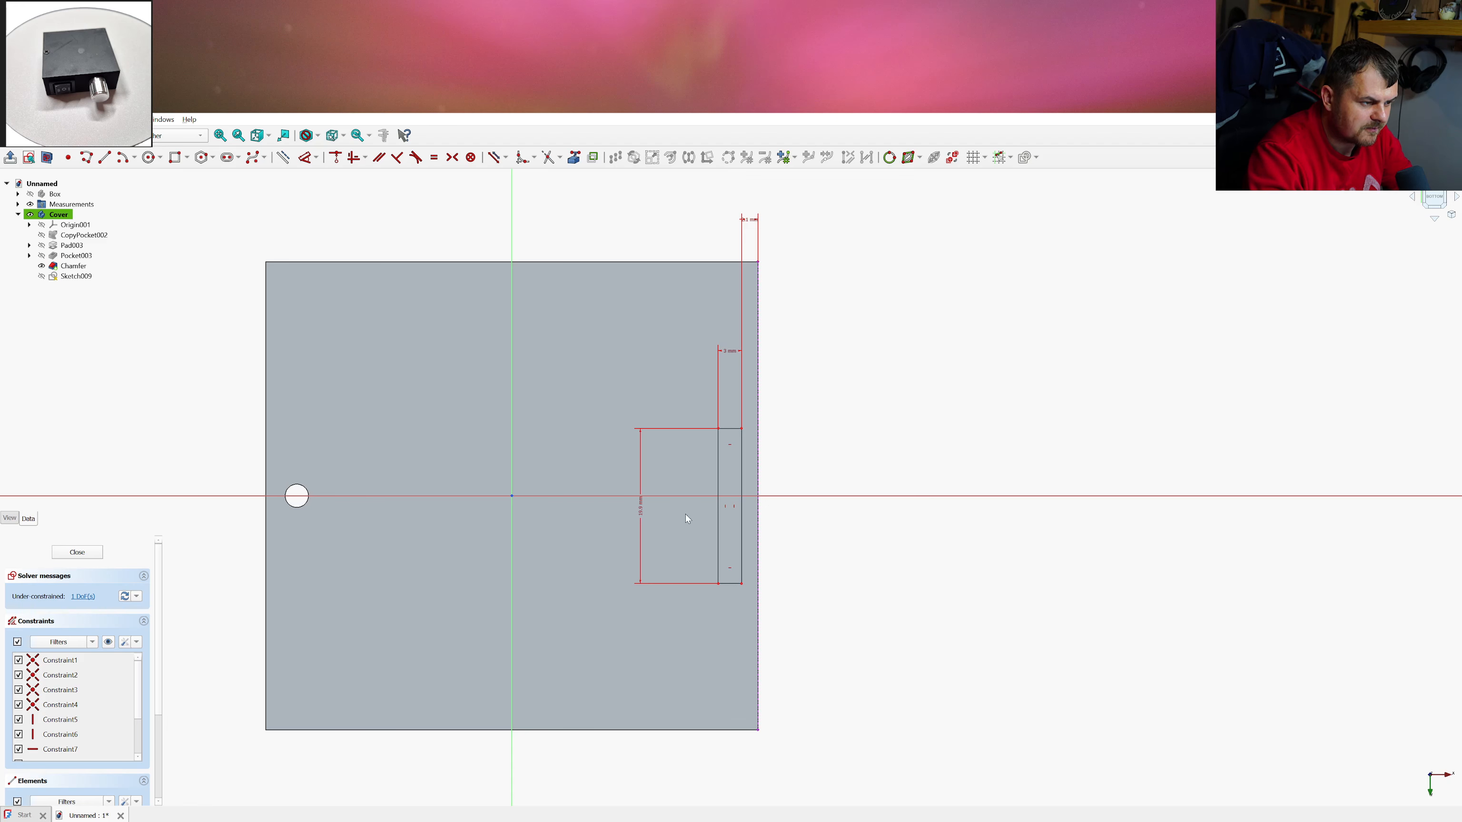
Add a vertical reference dimension for the projected edge's full length and place its label outside the cover
drag(742, 428, 743, 424)
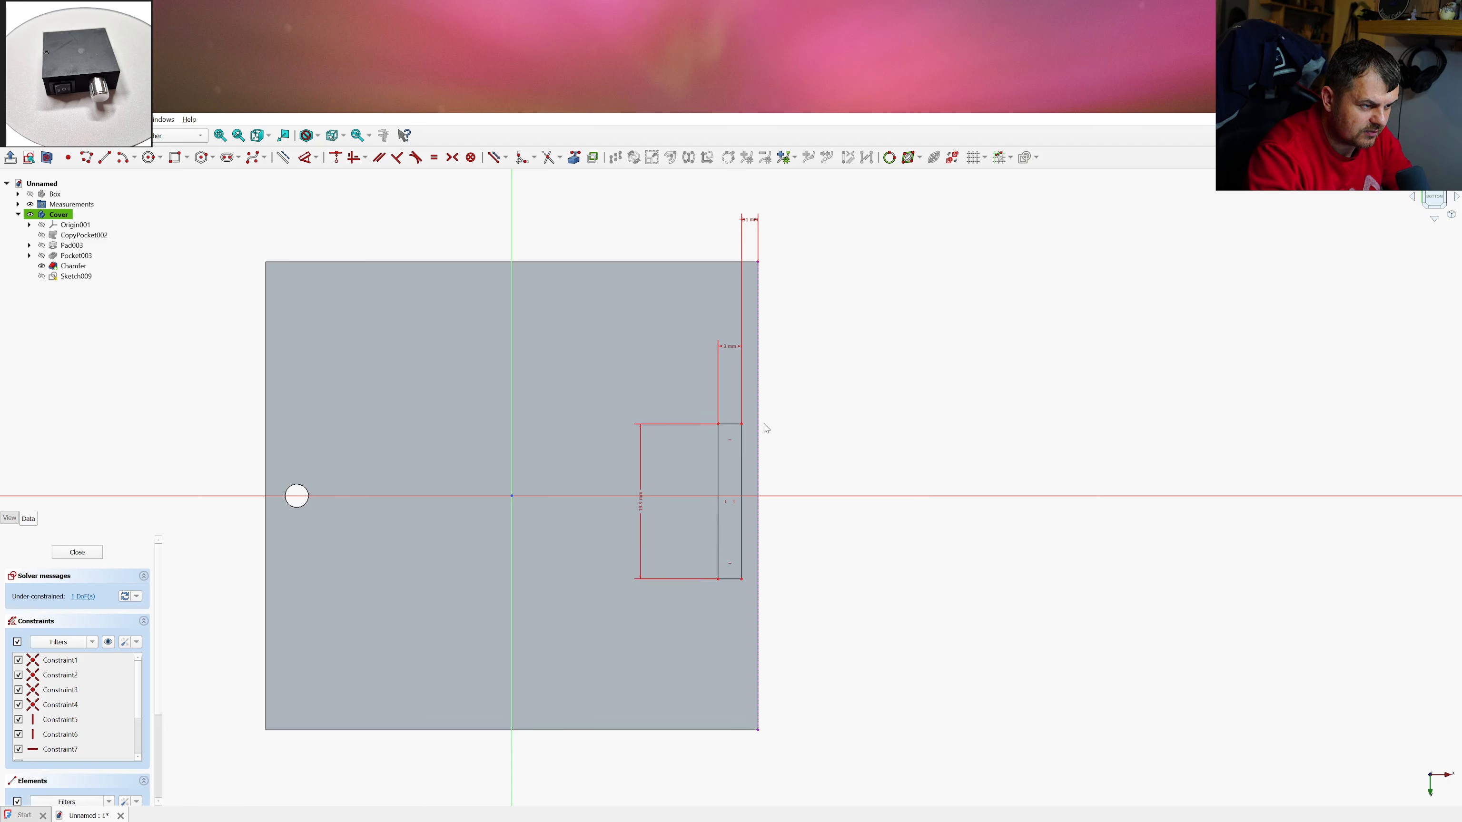
click(759, 427)
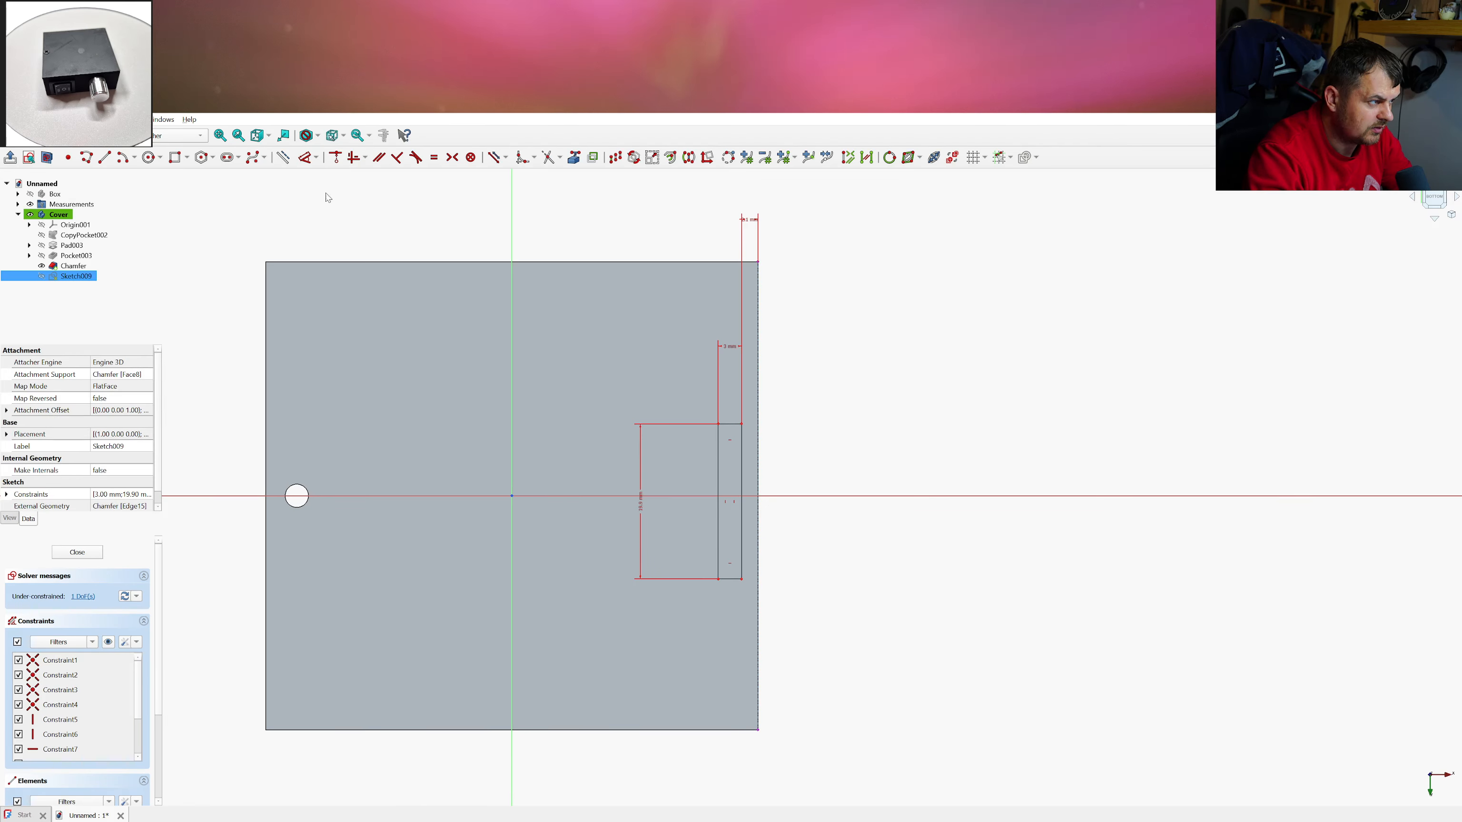
key(i)
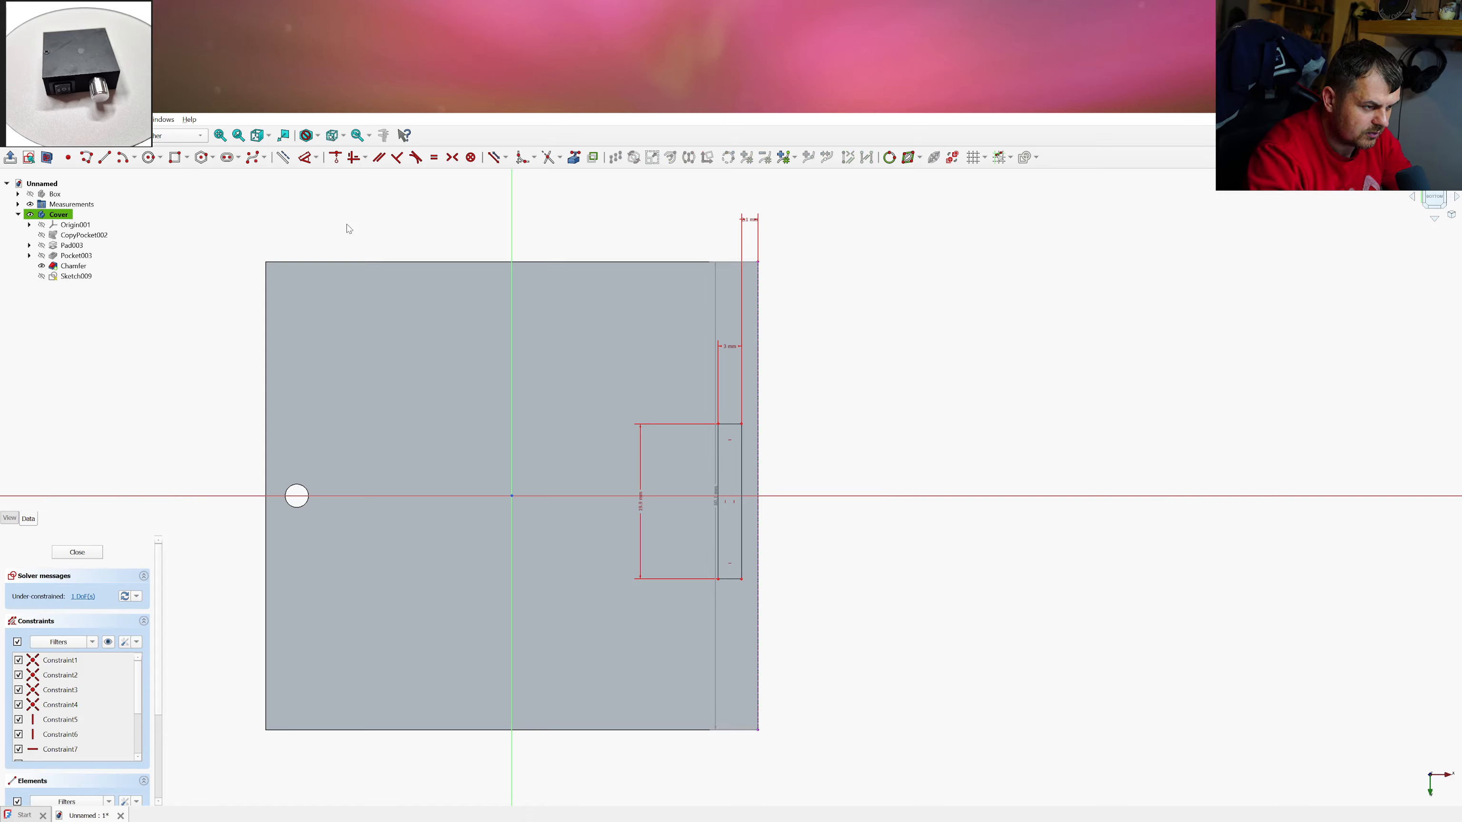
drag(710, 502, 787, 488)
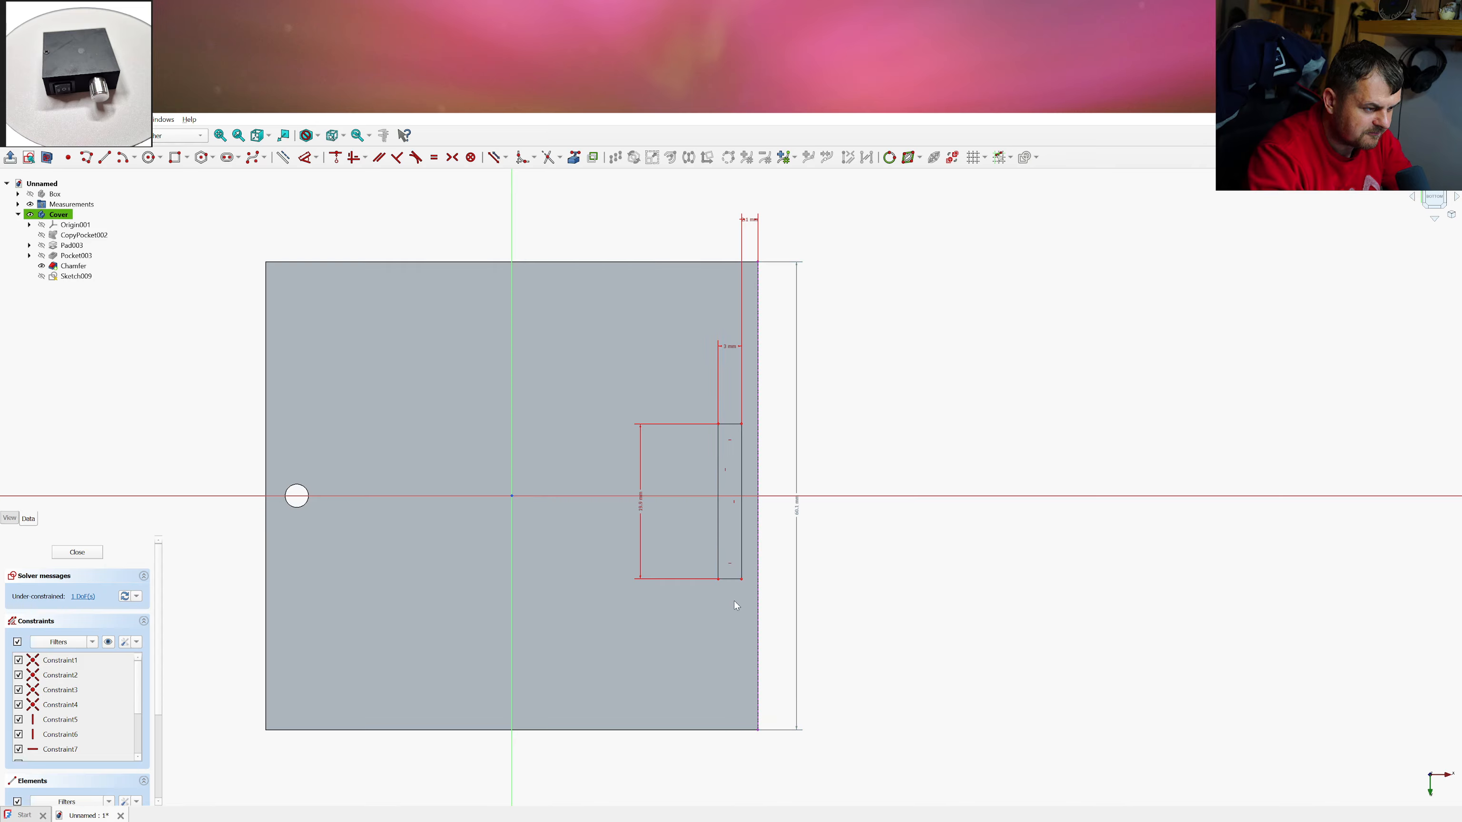
Constrain the vertical distance between the rectangle's lower corner and the projected edge's lower endpoint to 20.1 mm
click(758, 730)
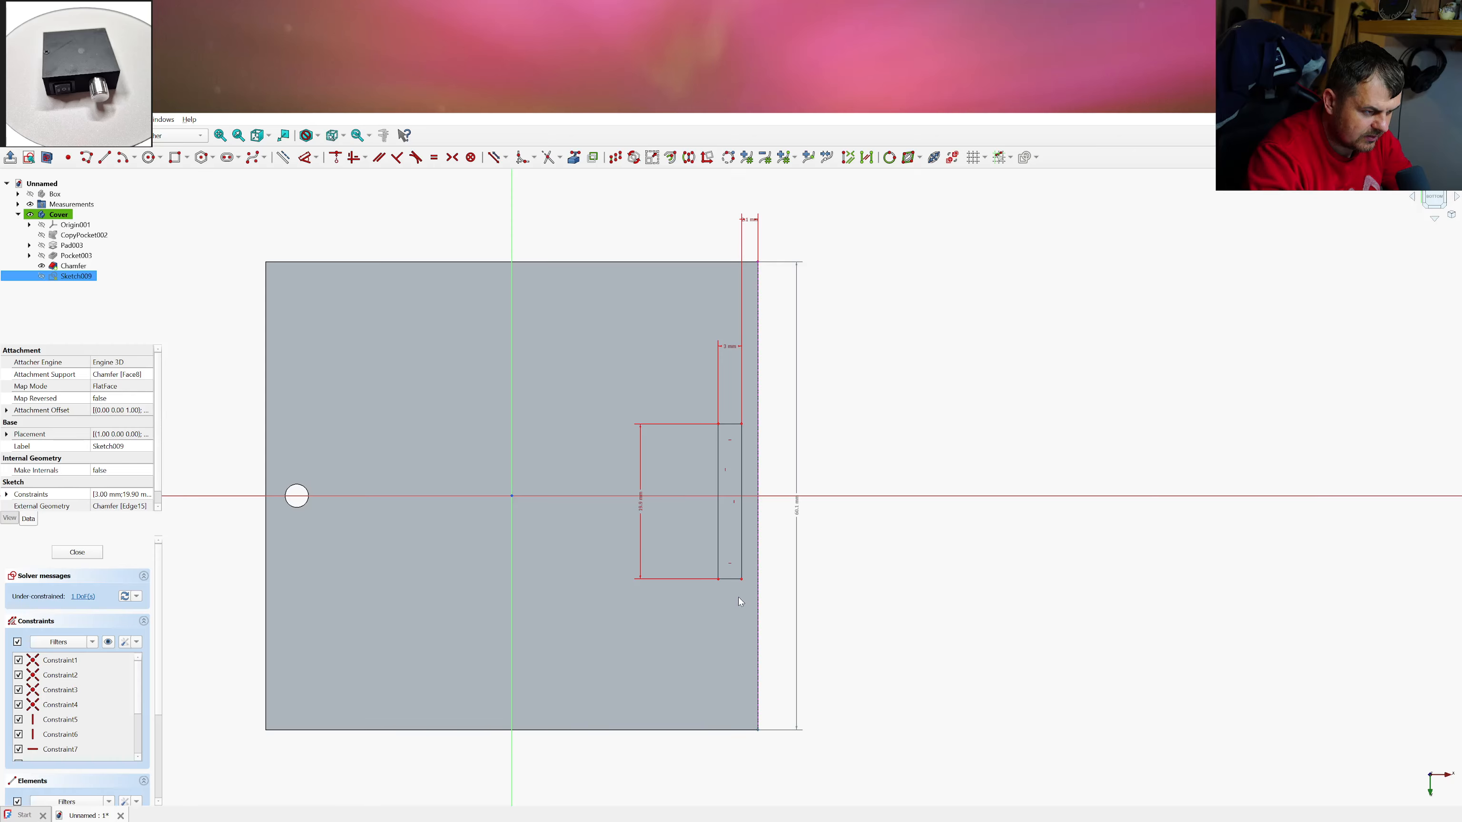
click(361, 192)
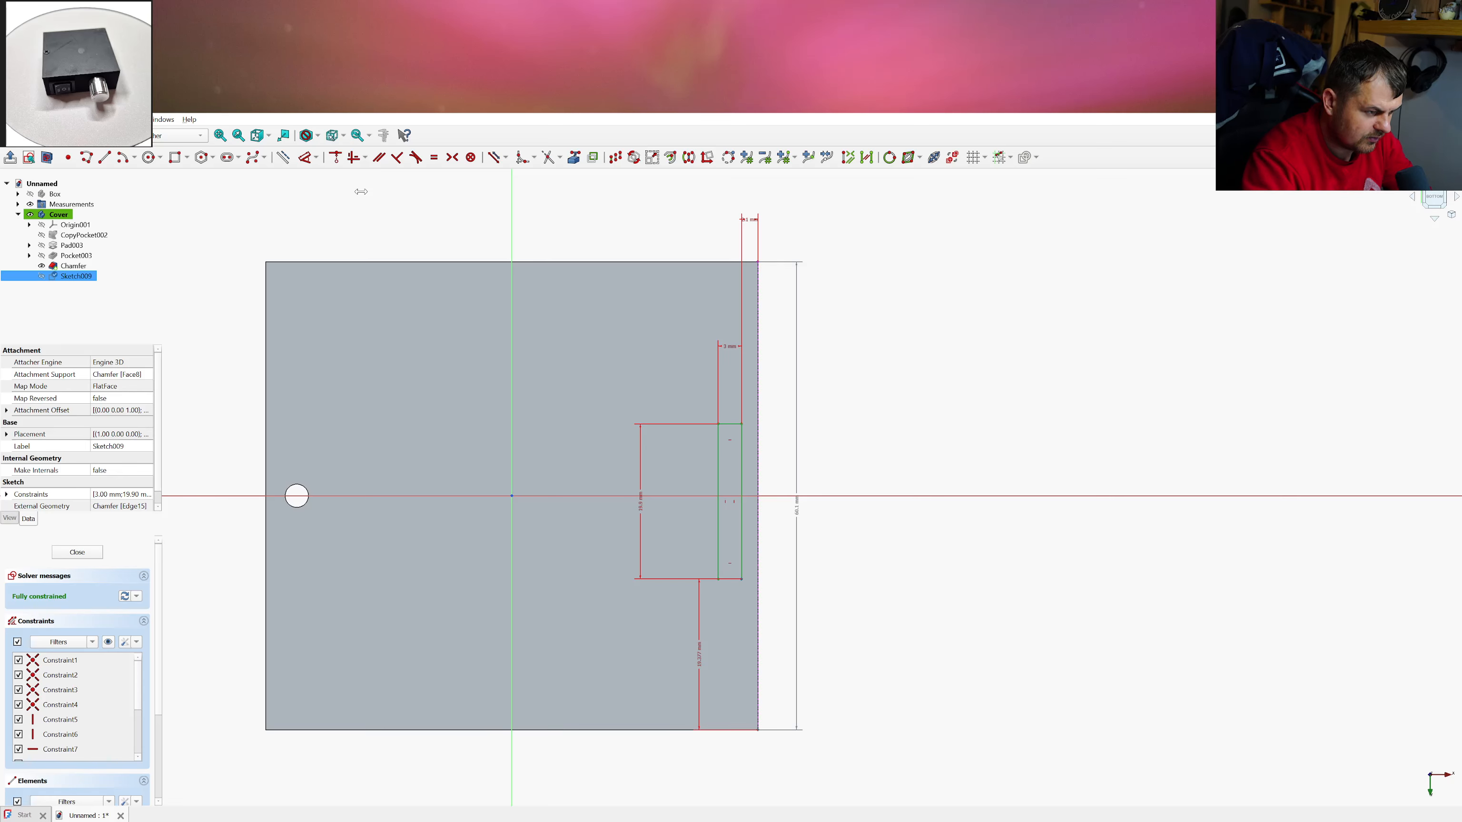
key(Return)
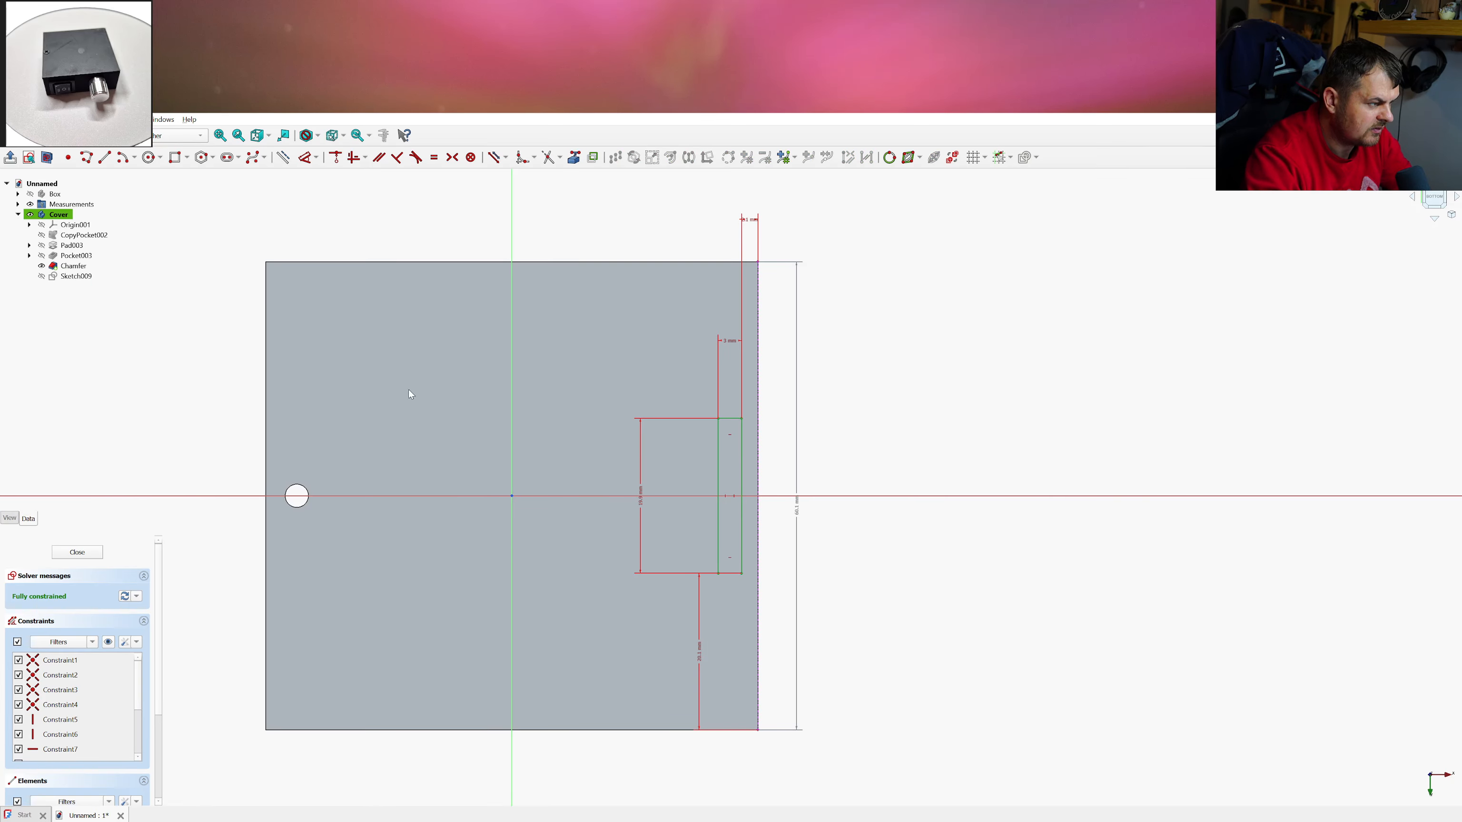
Close the rectangle sketch and pad it 6 mm to form a tab on the cover's underside
click(99, 552)
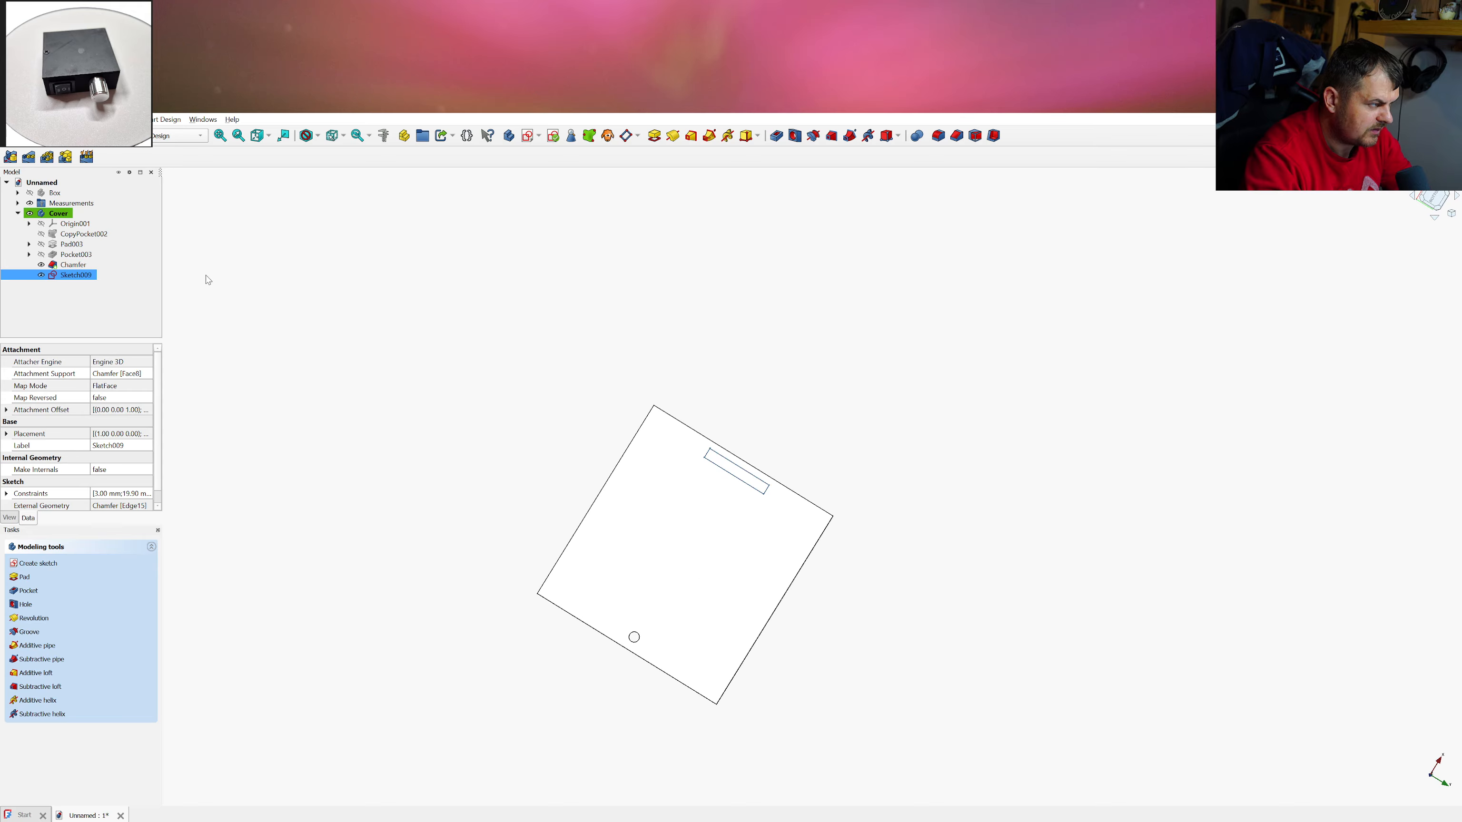
click(88, 305)
click(84, 276)
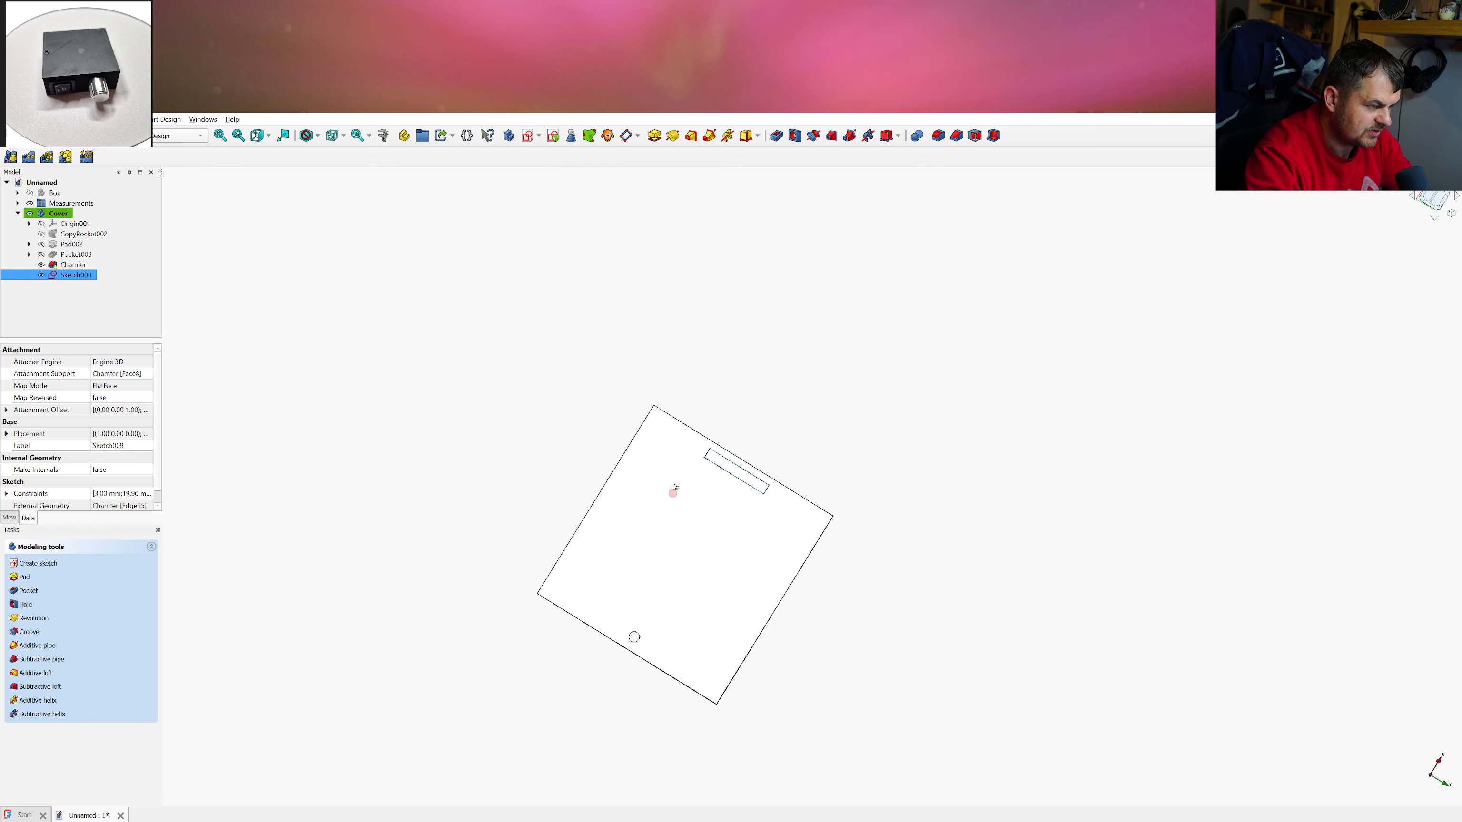
middle_drag(675, 487, 690, 442)
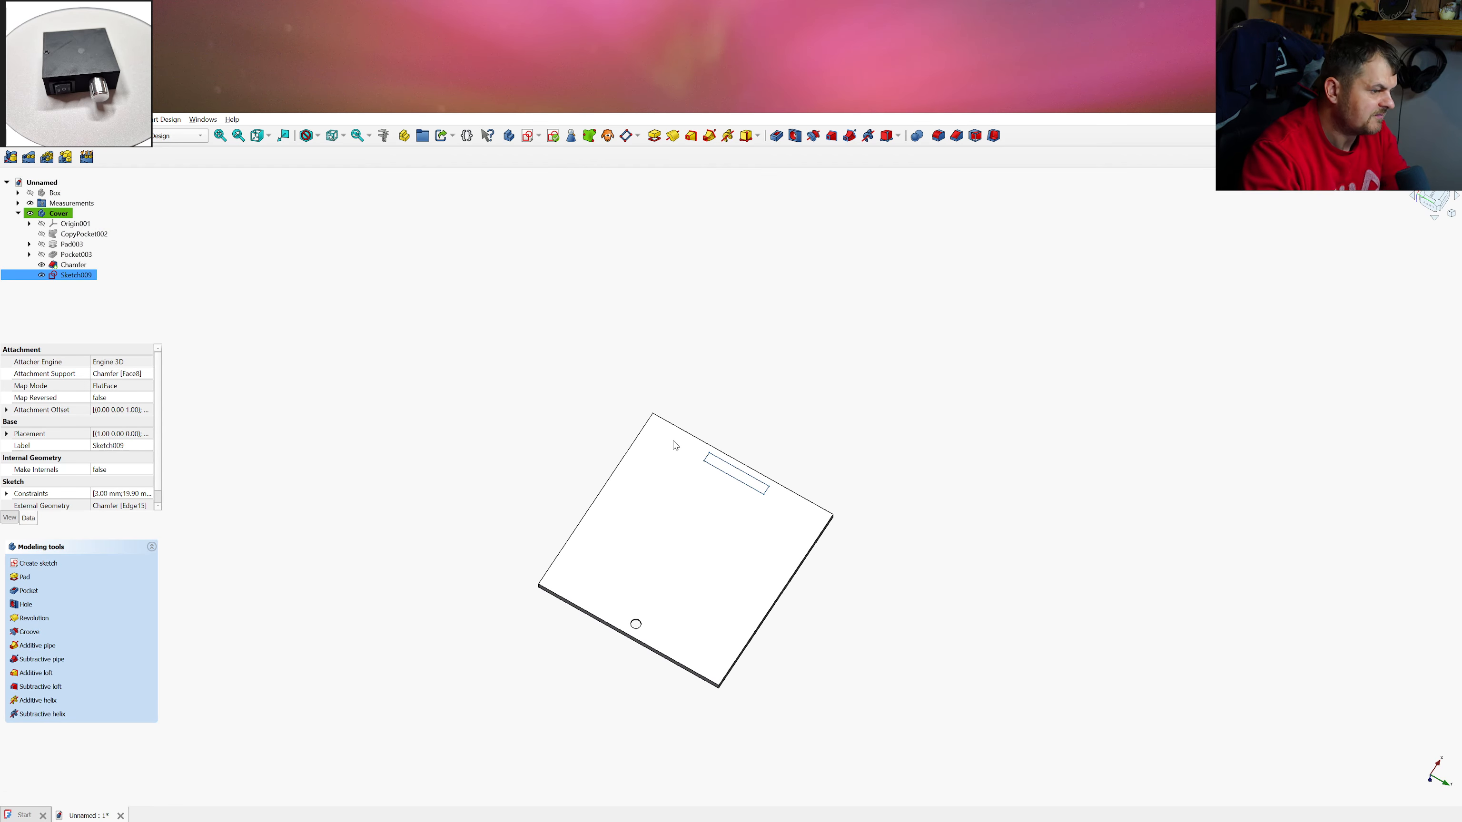
mouse_move(721, 482)
middle_down()
mouse_move(643, 518)
mouse_move(675, 496)
middle_up()
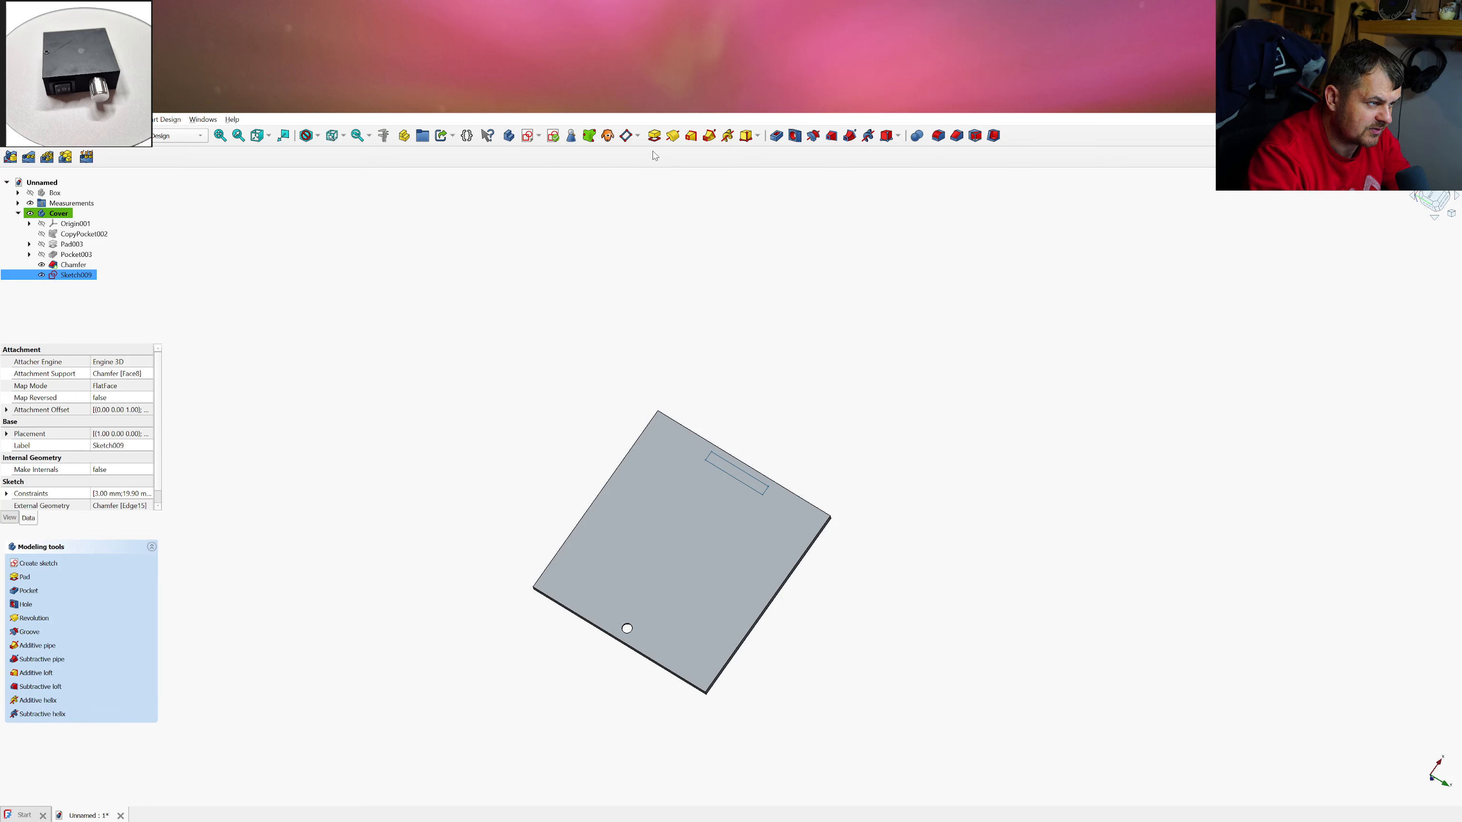
click(655, 136)
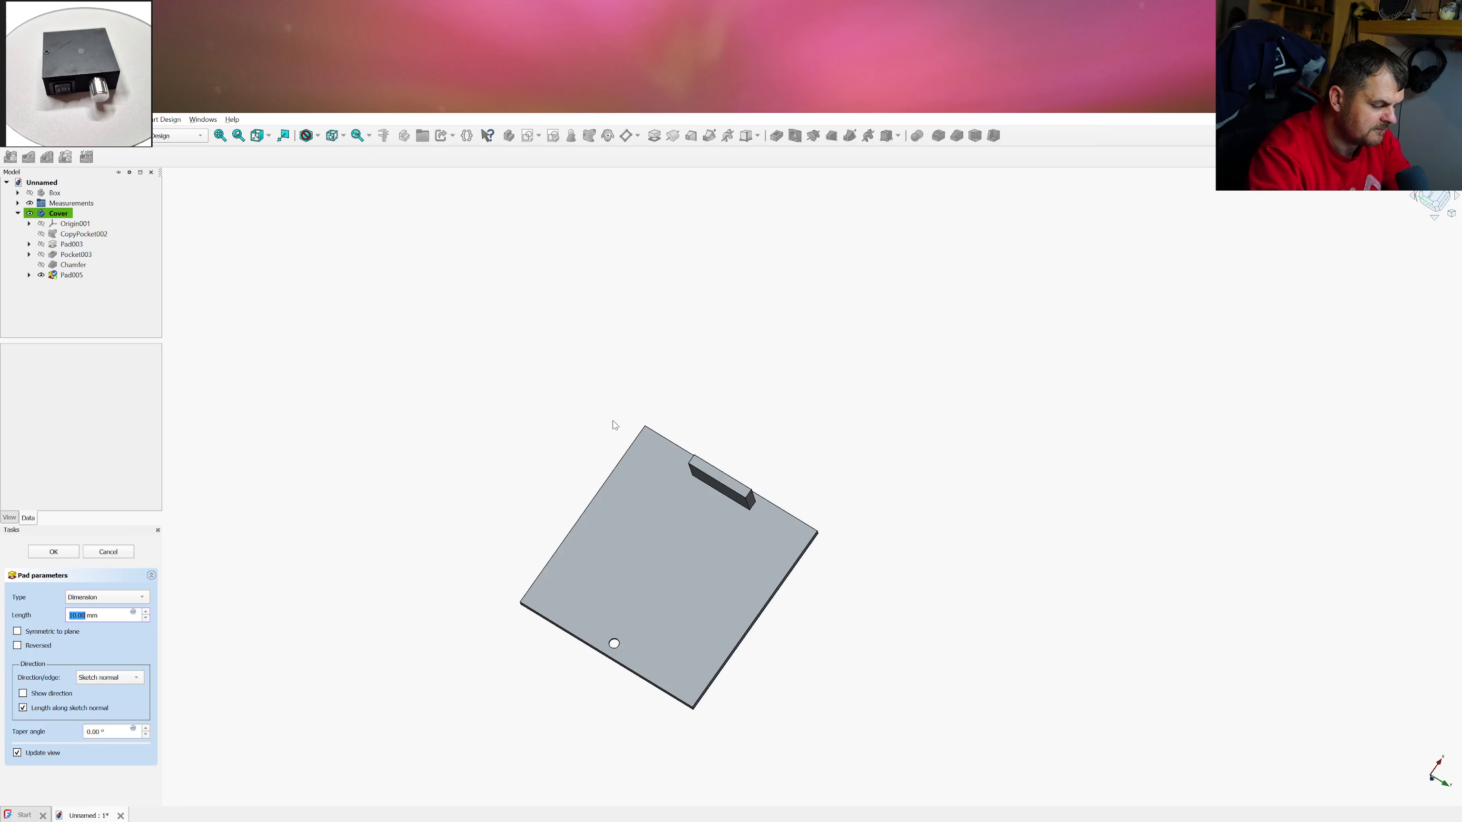
text(6)
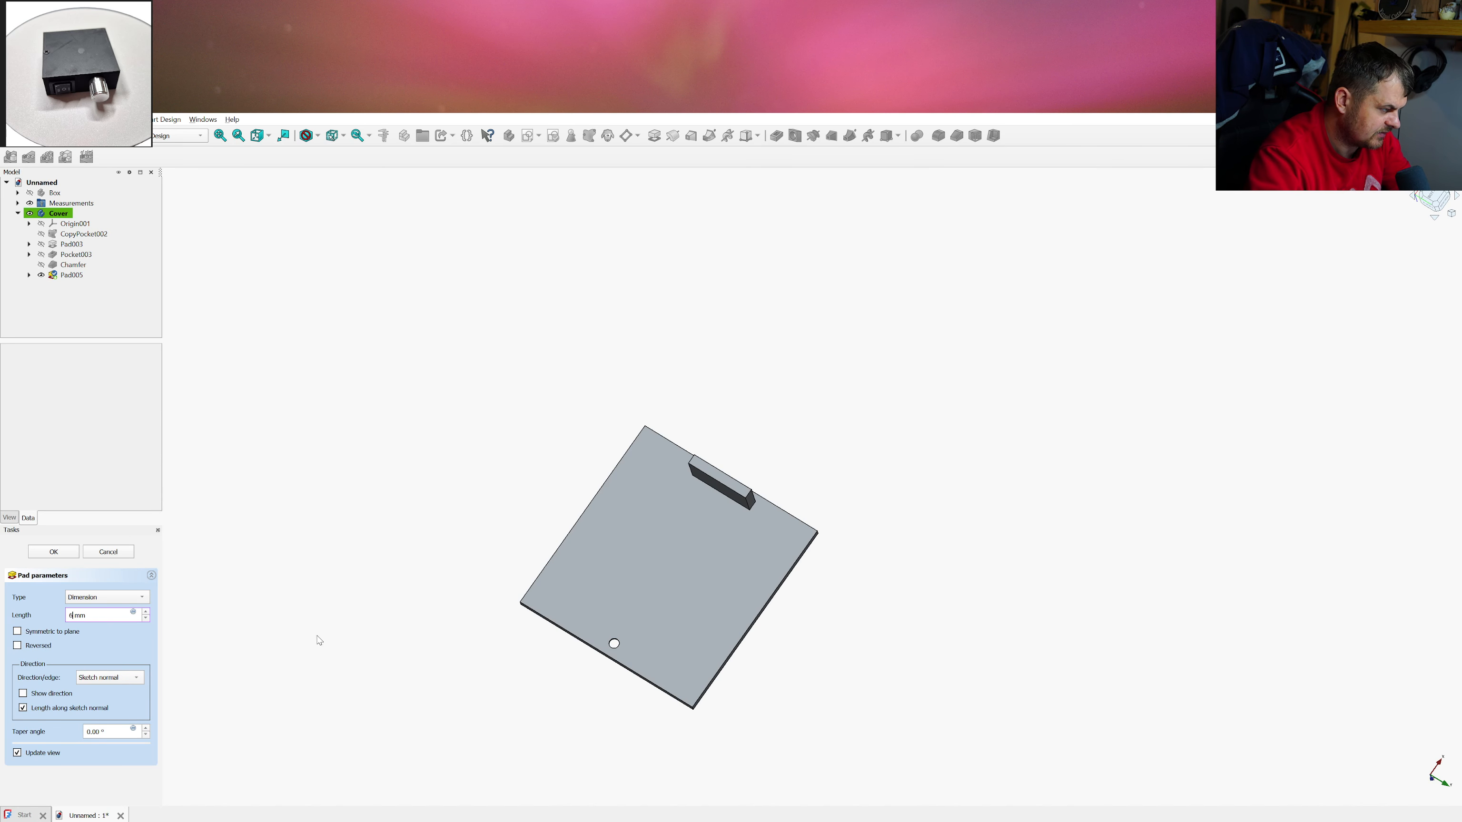
click(53, 553)
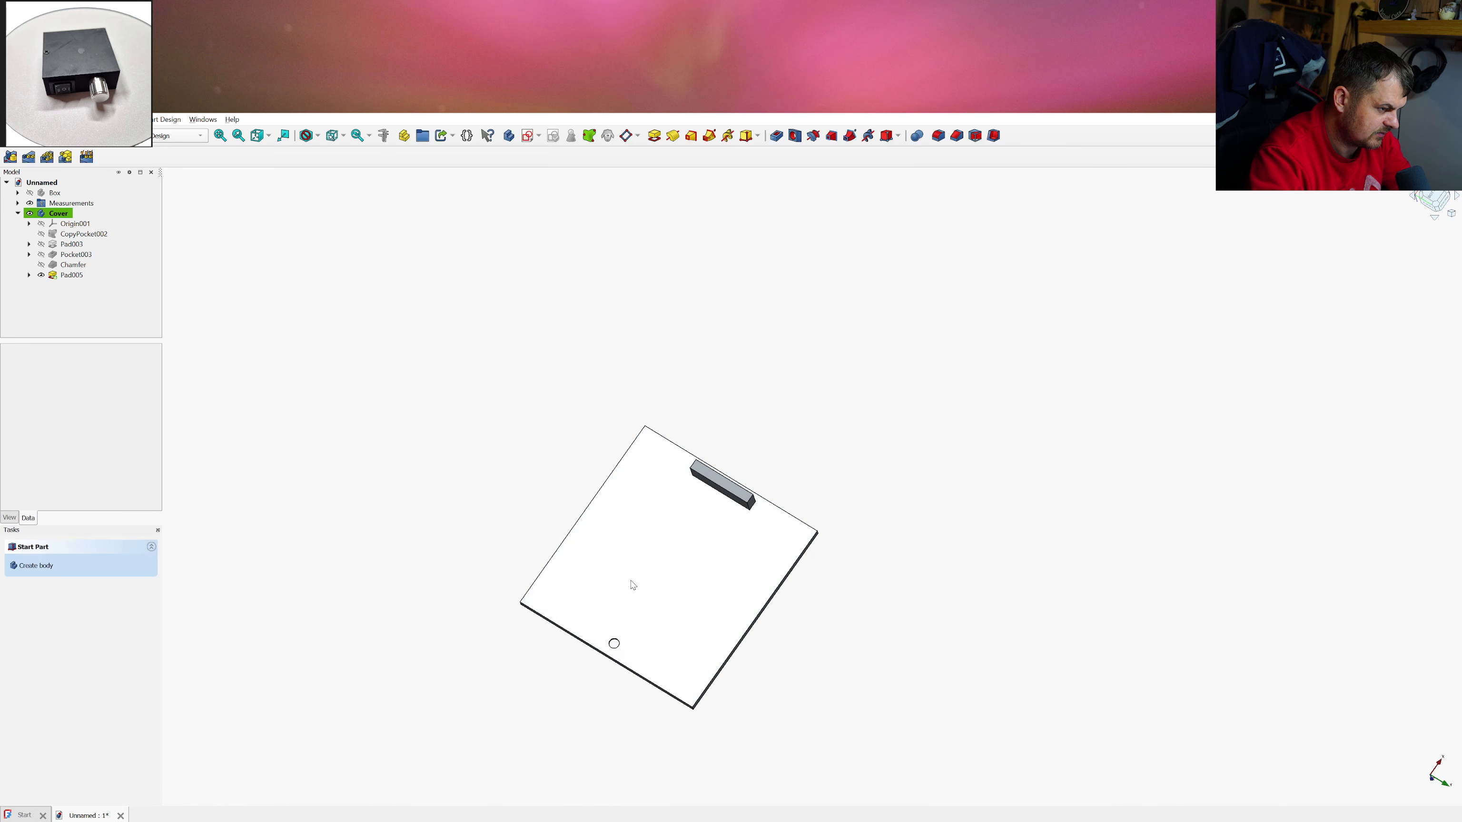
middle_drag(797, 537, 702, 614)
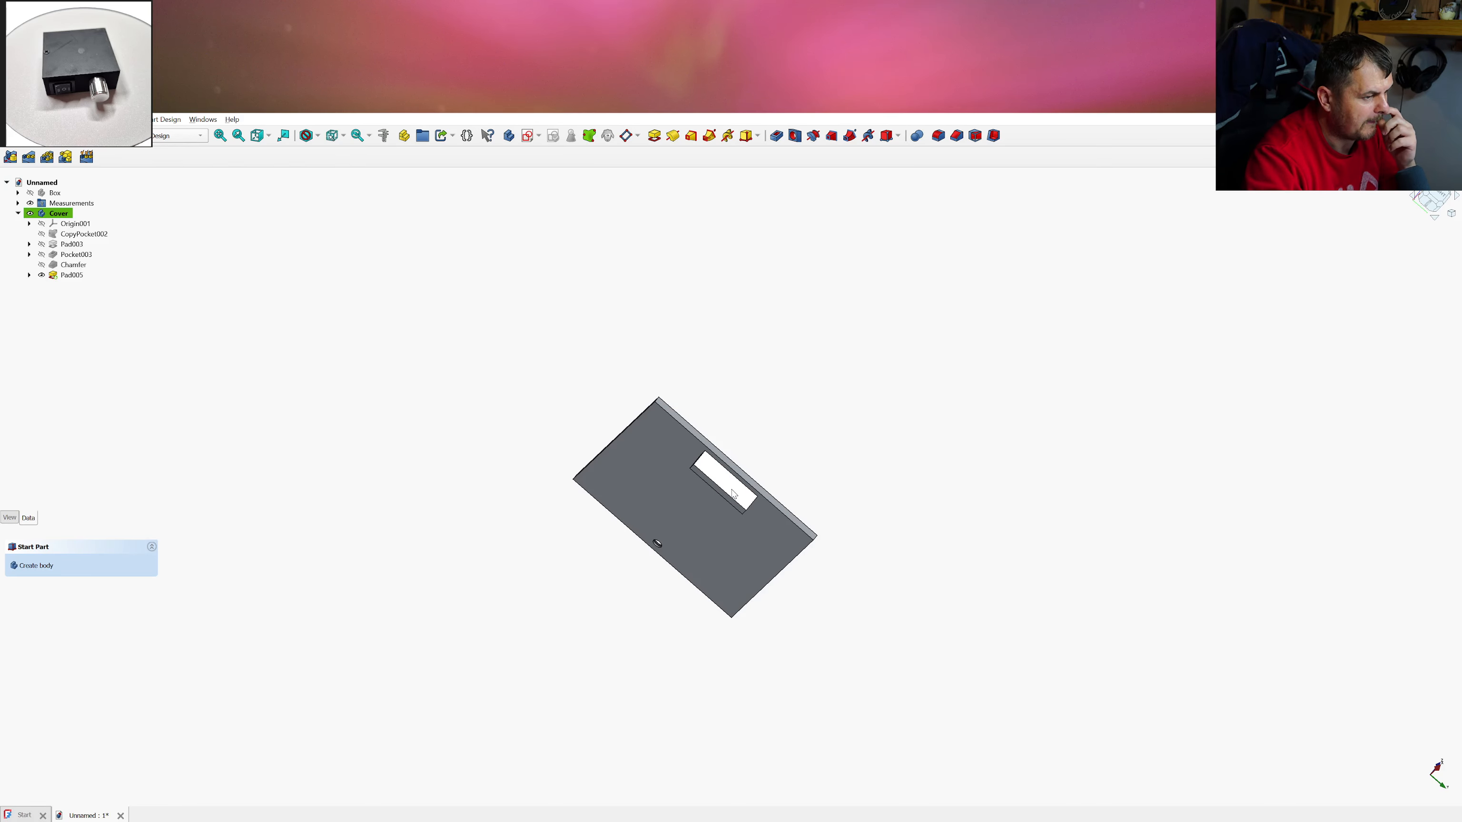
scroll(730, 493, up, 2)
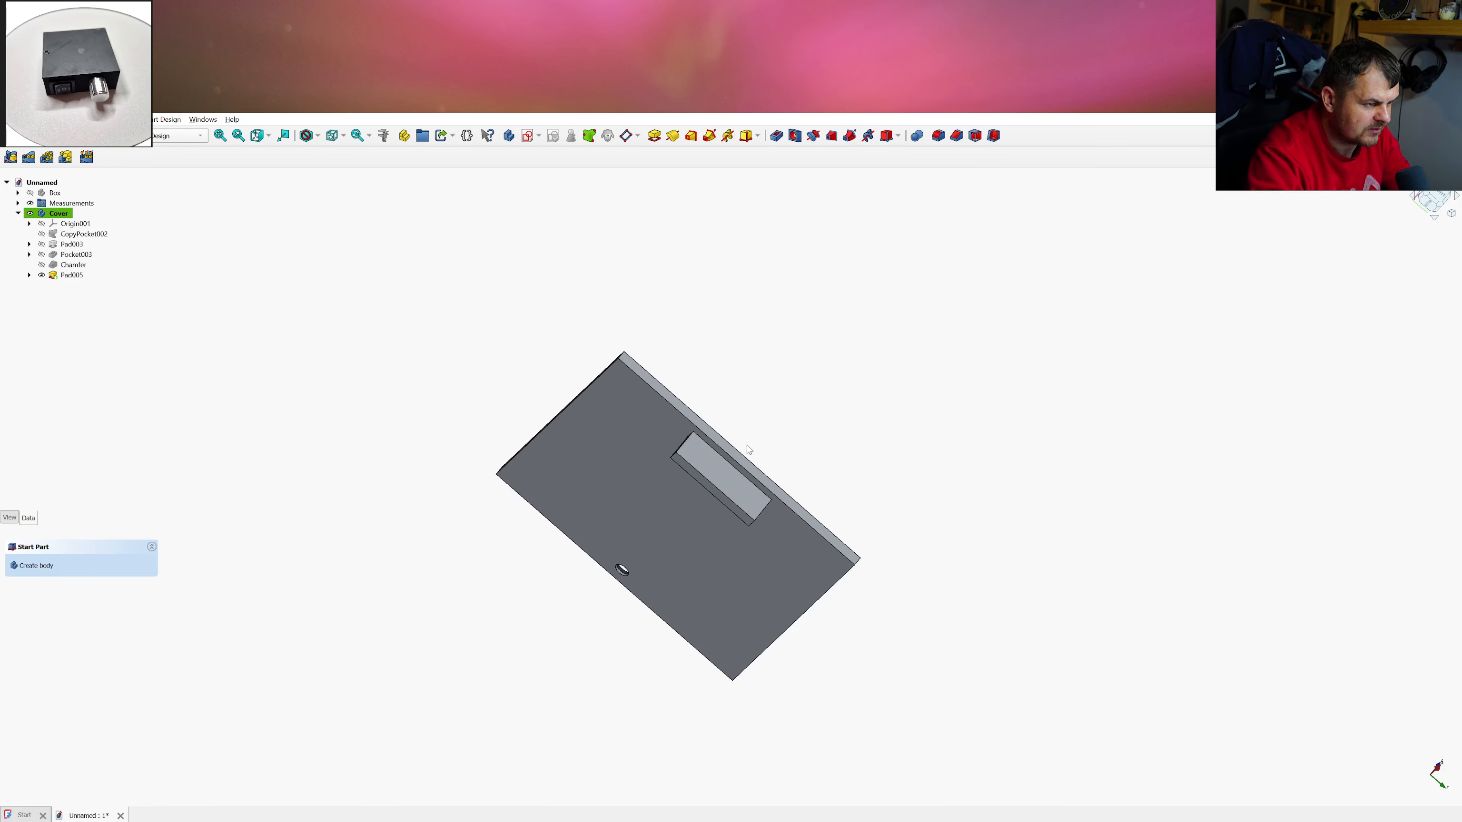
Show the box body to check the cover tab's position against the side wall slot, and hide the box again
middle_drag(716, 480, 962, 542)
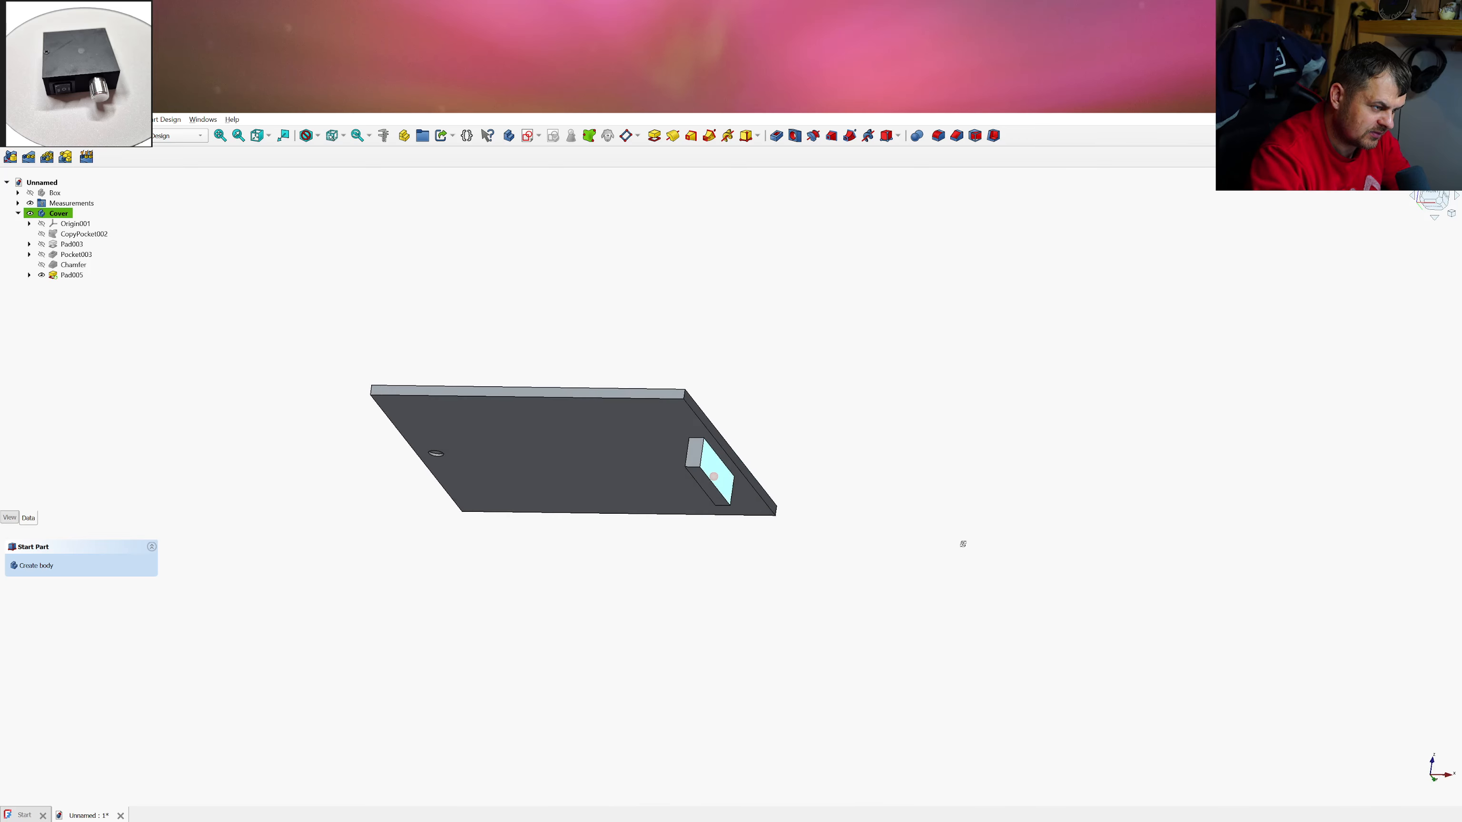
click(30, 193)
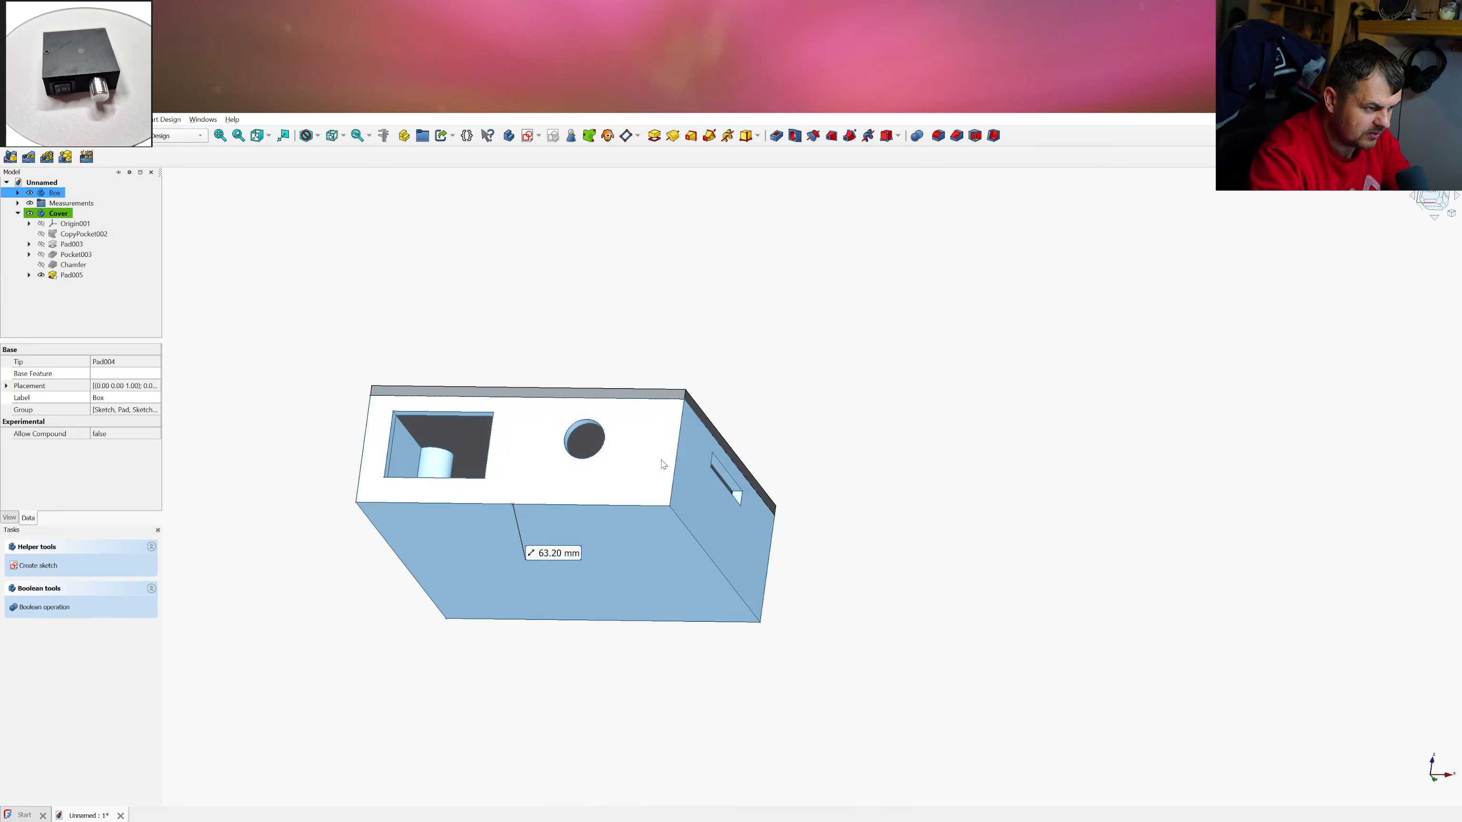
middle_drag(665, 465, 984, 482)
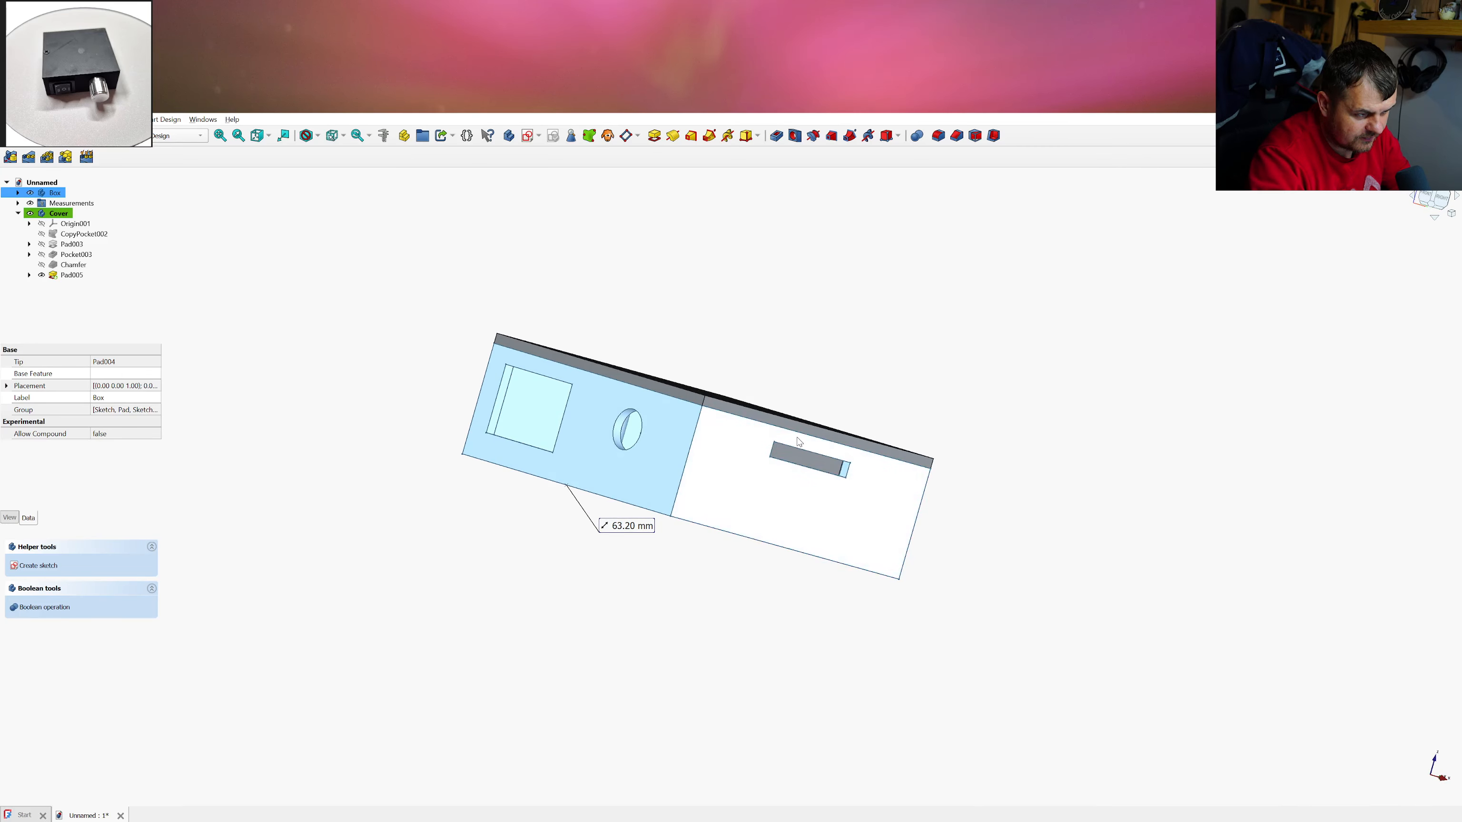
click(135, 277)
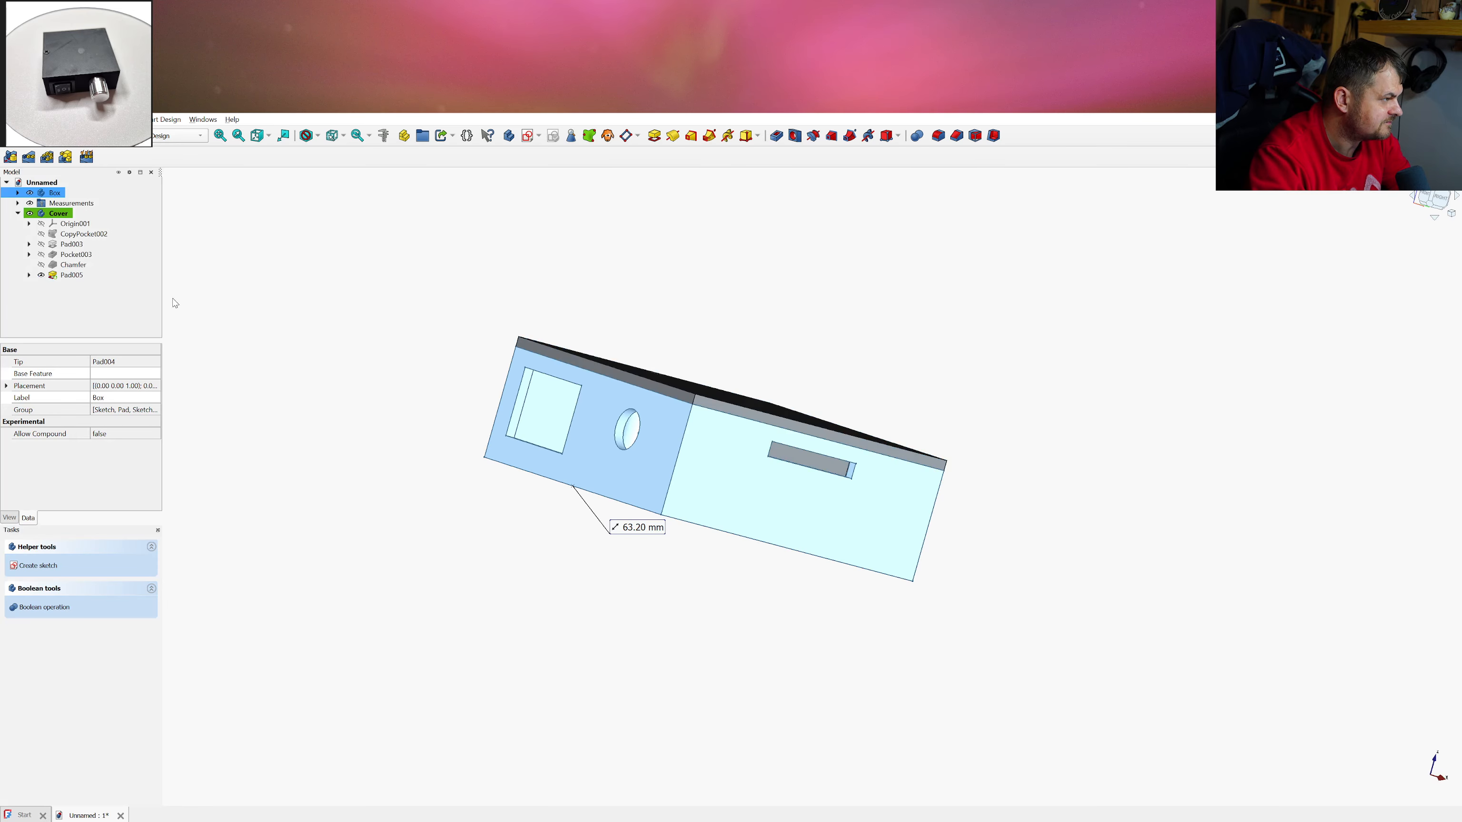
click(30, 193)
Create a sketch on the tab's outer long face and project the face's two side edges and lower edge as external geometry
click(786, 455)
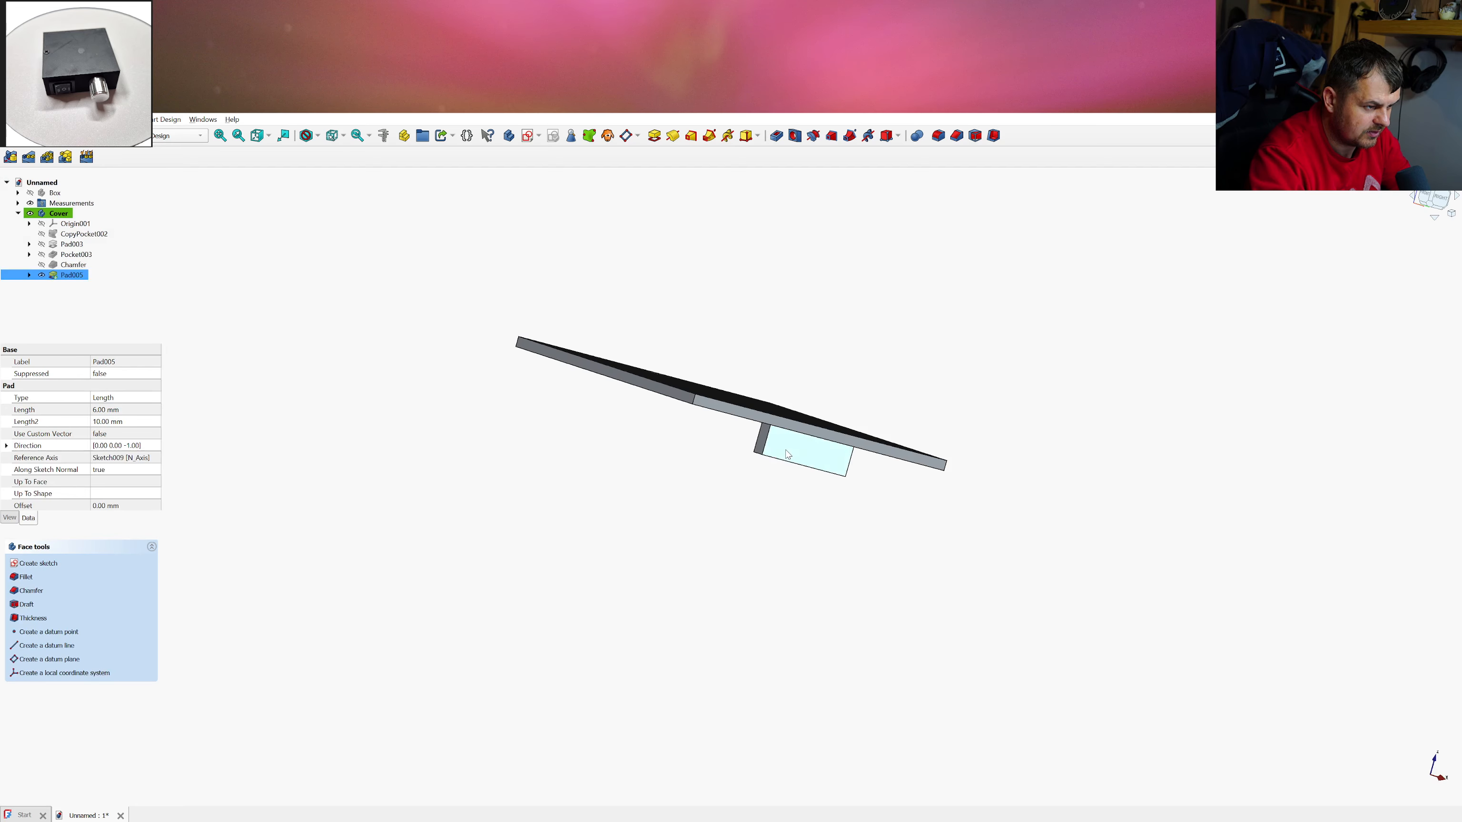
click(528, 136)
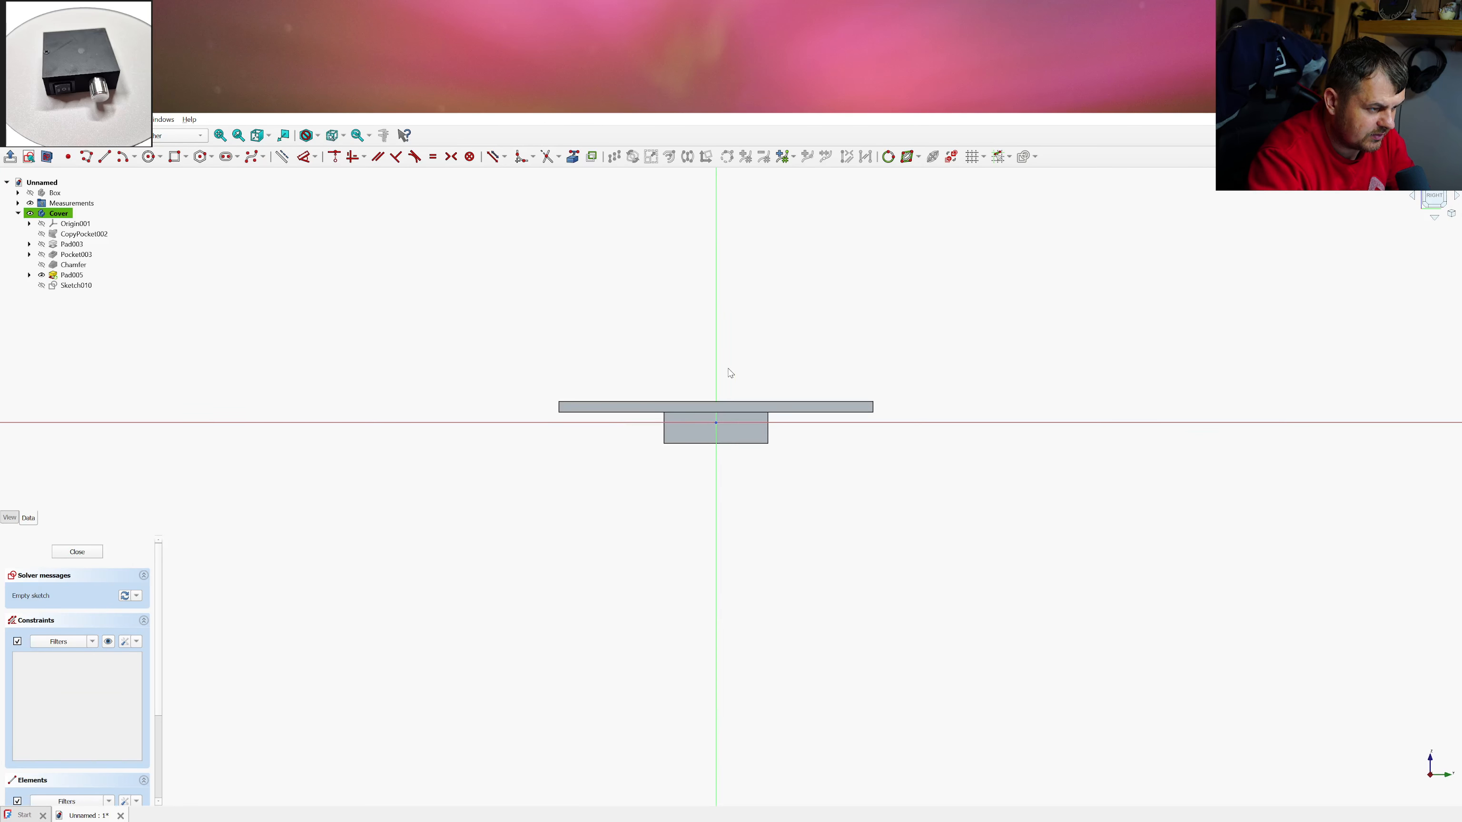
scroll(731, 372, up, 4)
click(572, 157)
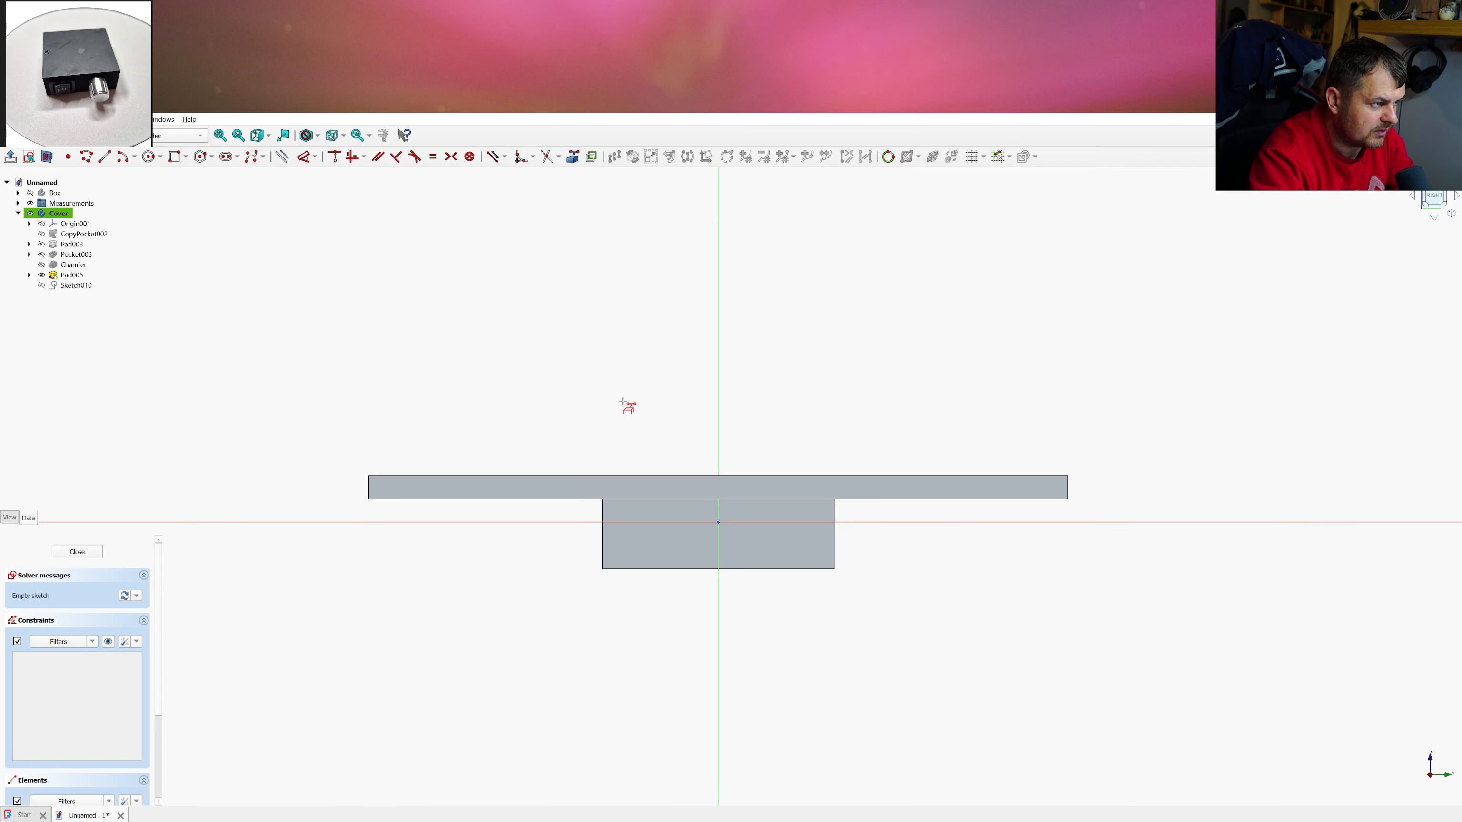
click(603, 547)
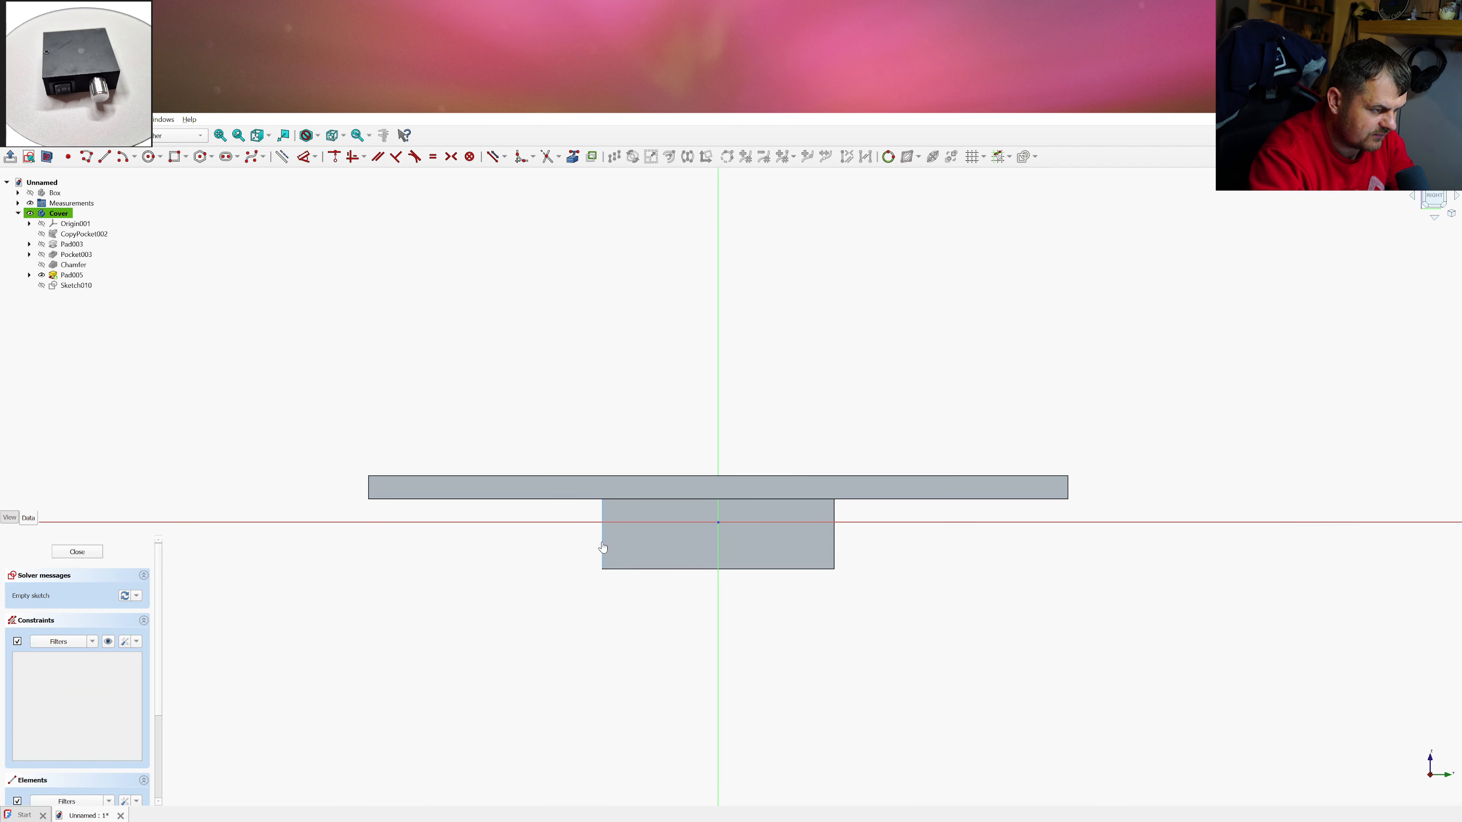
click(636, 569)
click(835, 548)
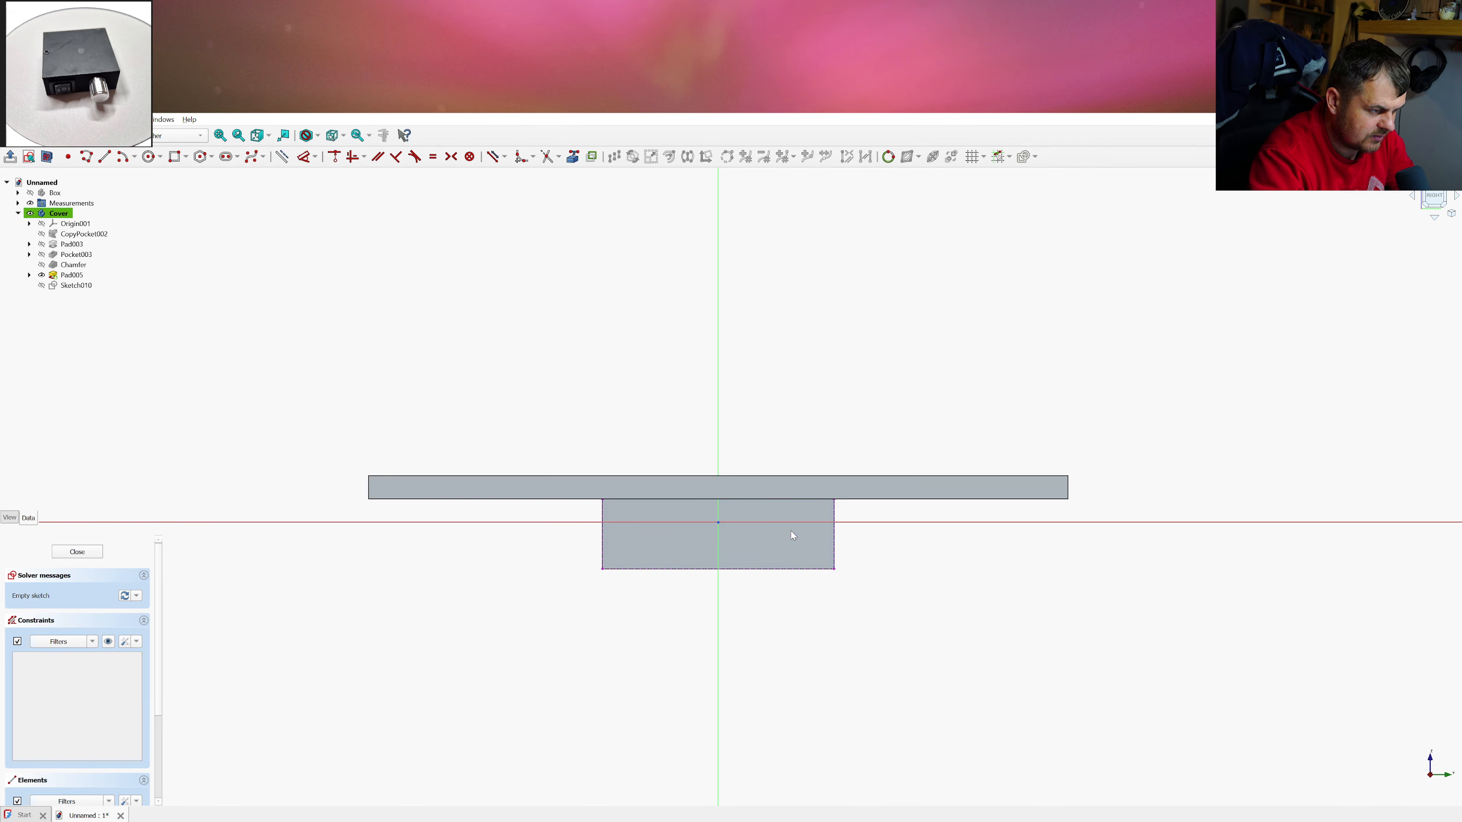
Sketch a rectangle from the tab's lower corner to its opposite side edge, entering a height of 2.9 mm
click(175, 160)
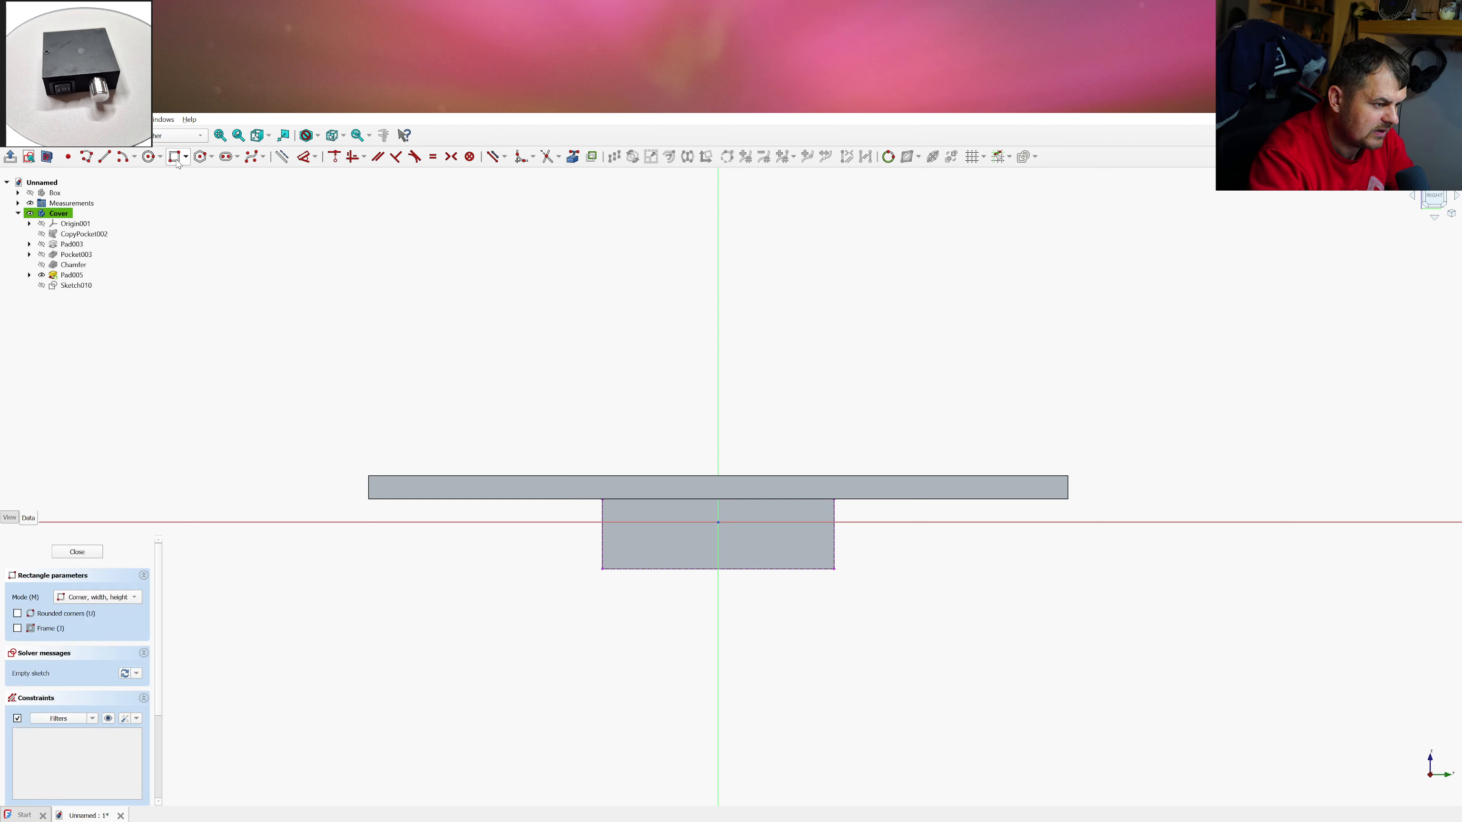
click(602, 569)
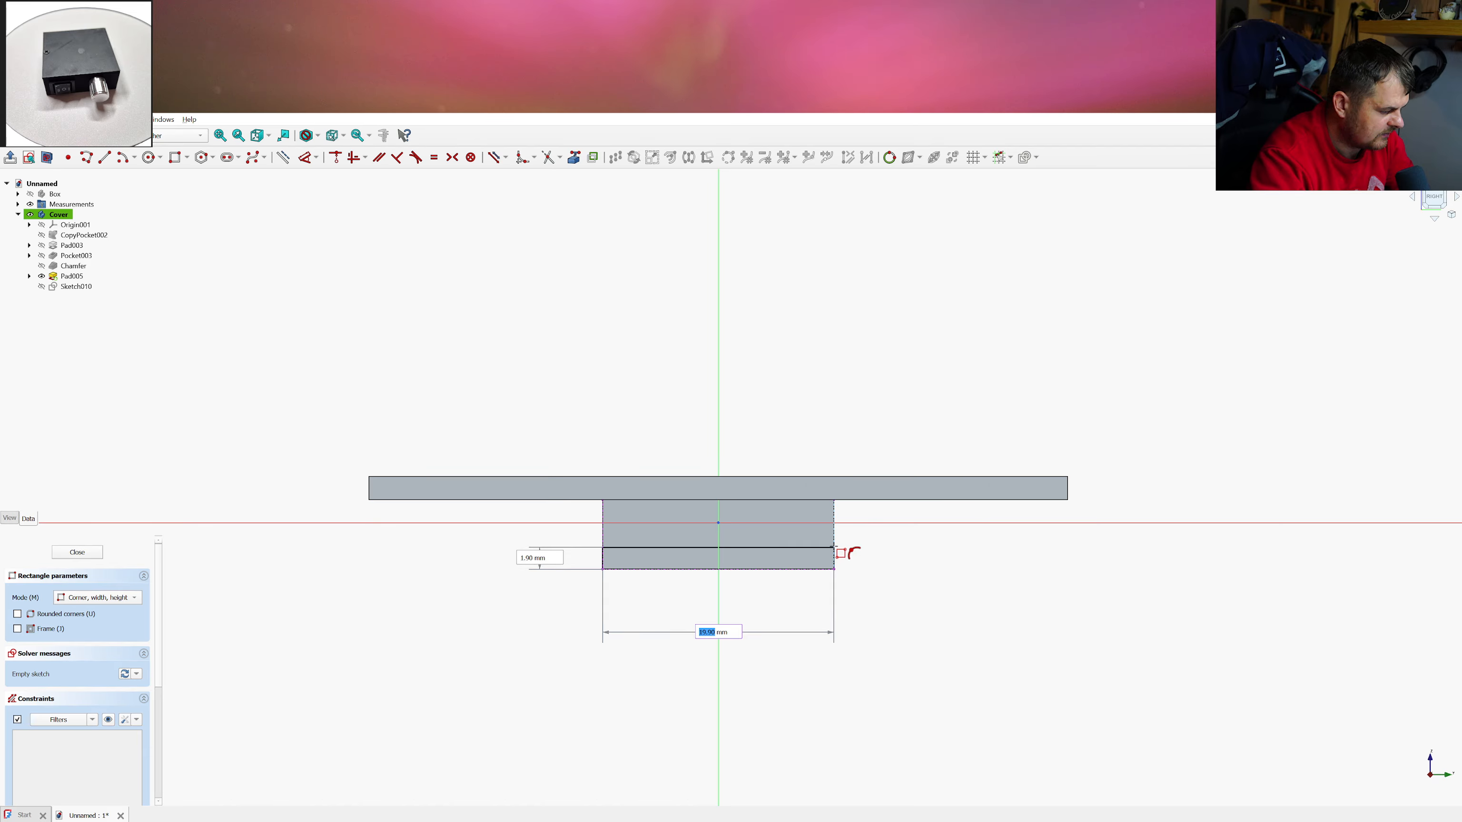
key(Tab)
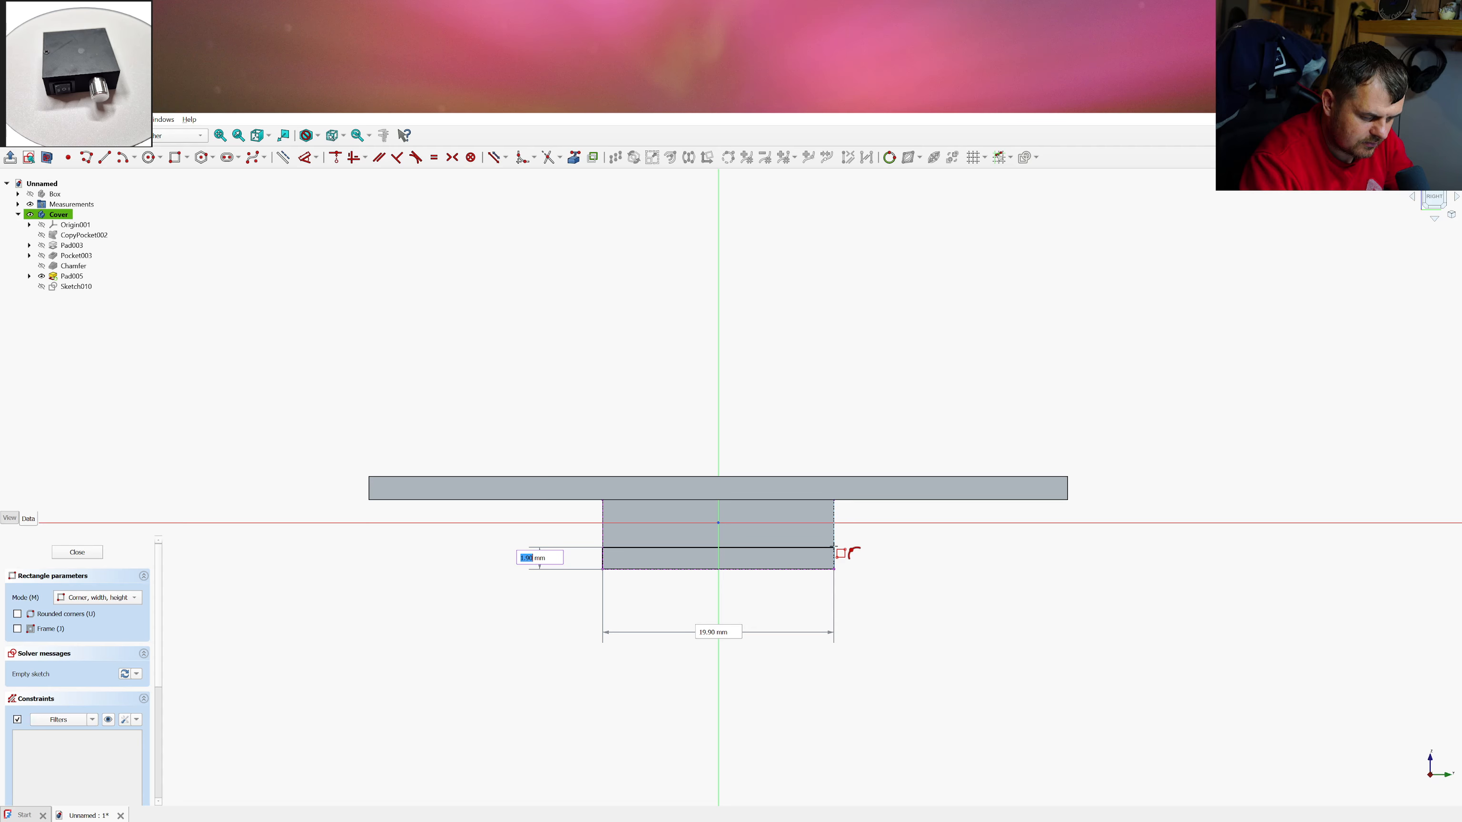
text(2)
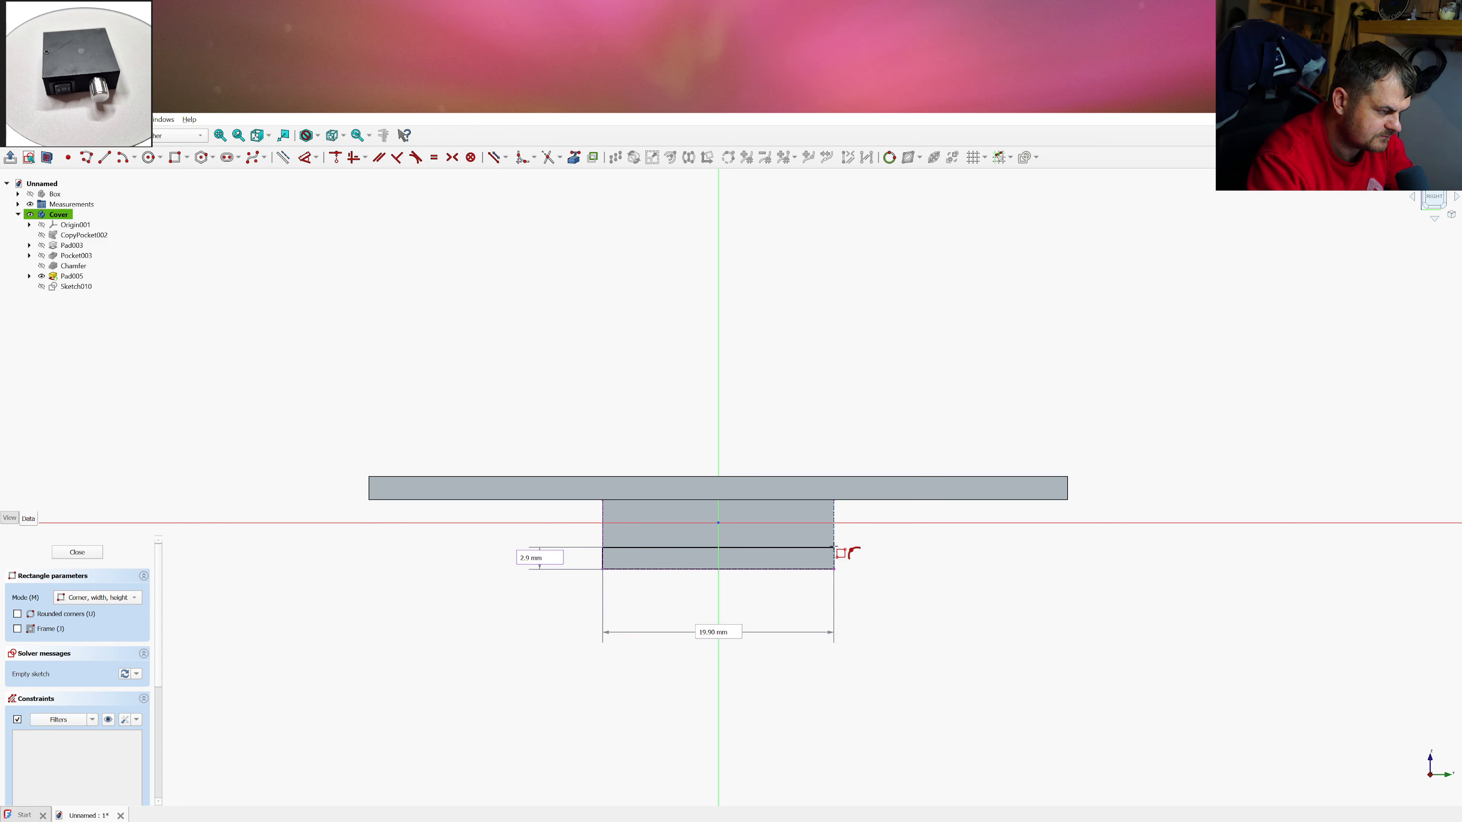
key(Return)
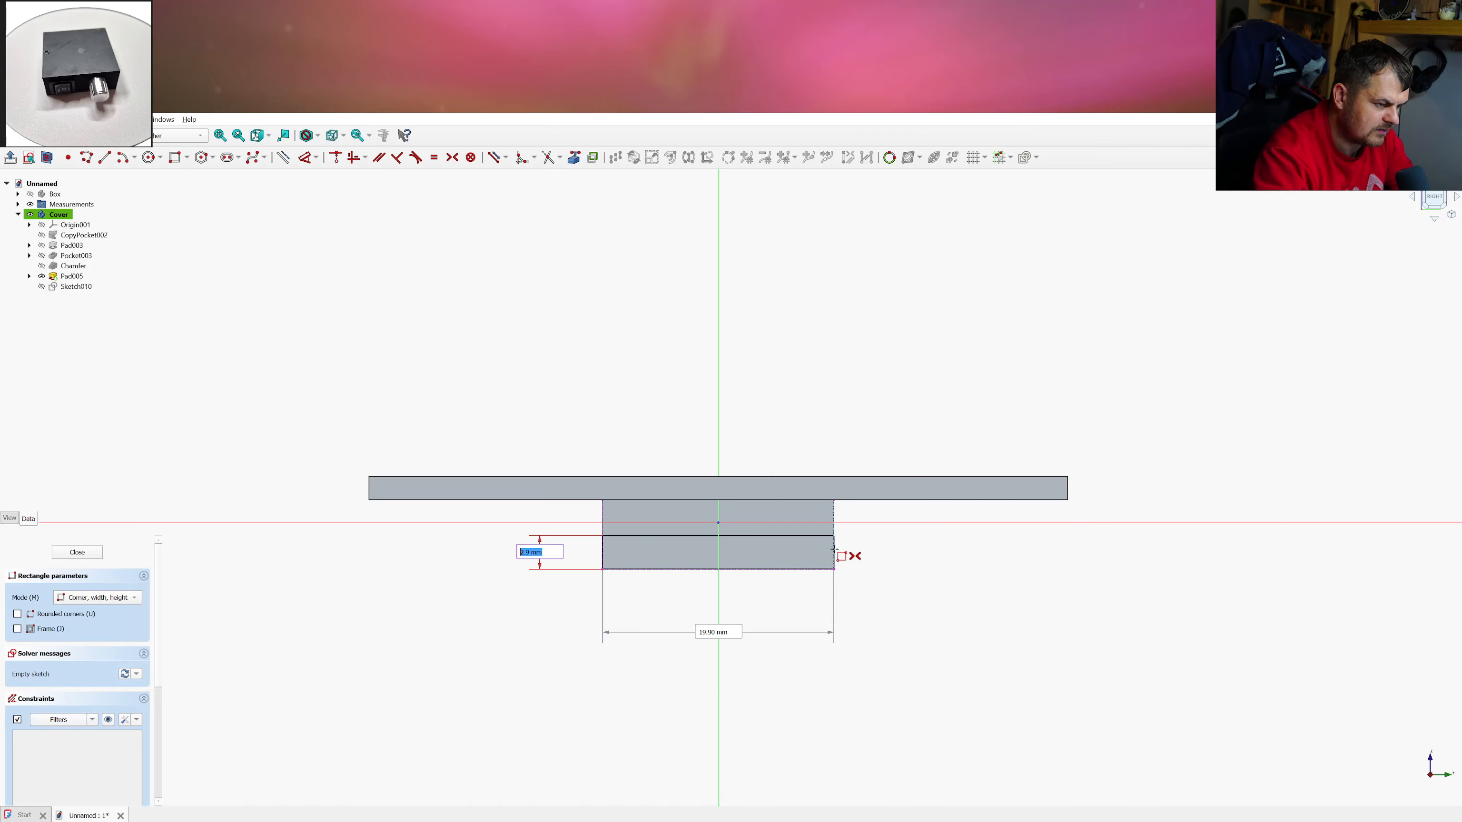
click(833, 550)
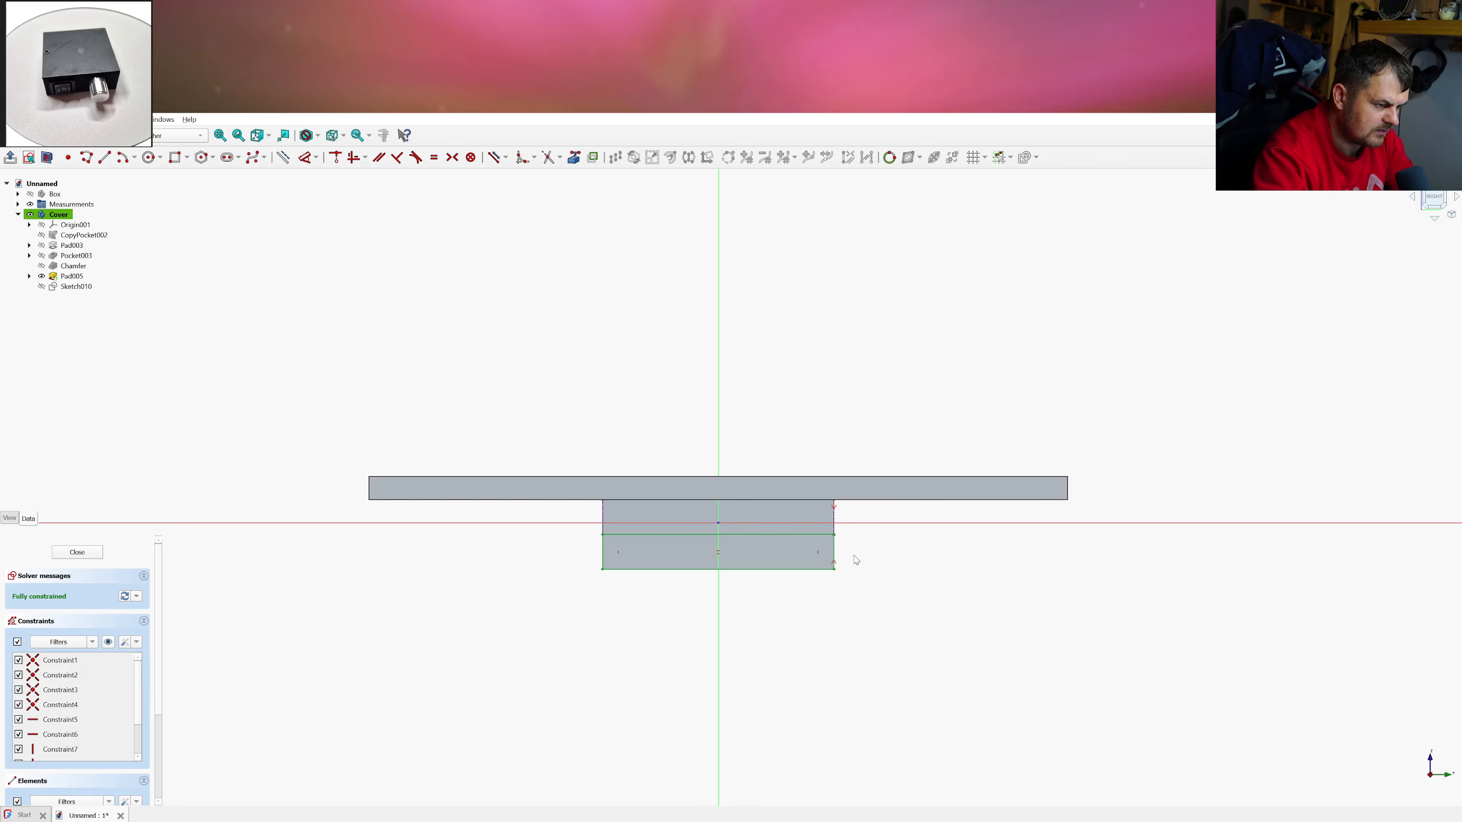
Try to add a vertical dimension to the rectangle's side edge
click(834, 550)
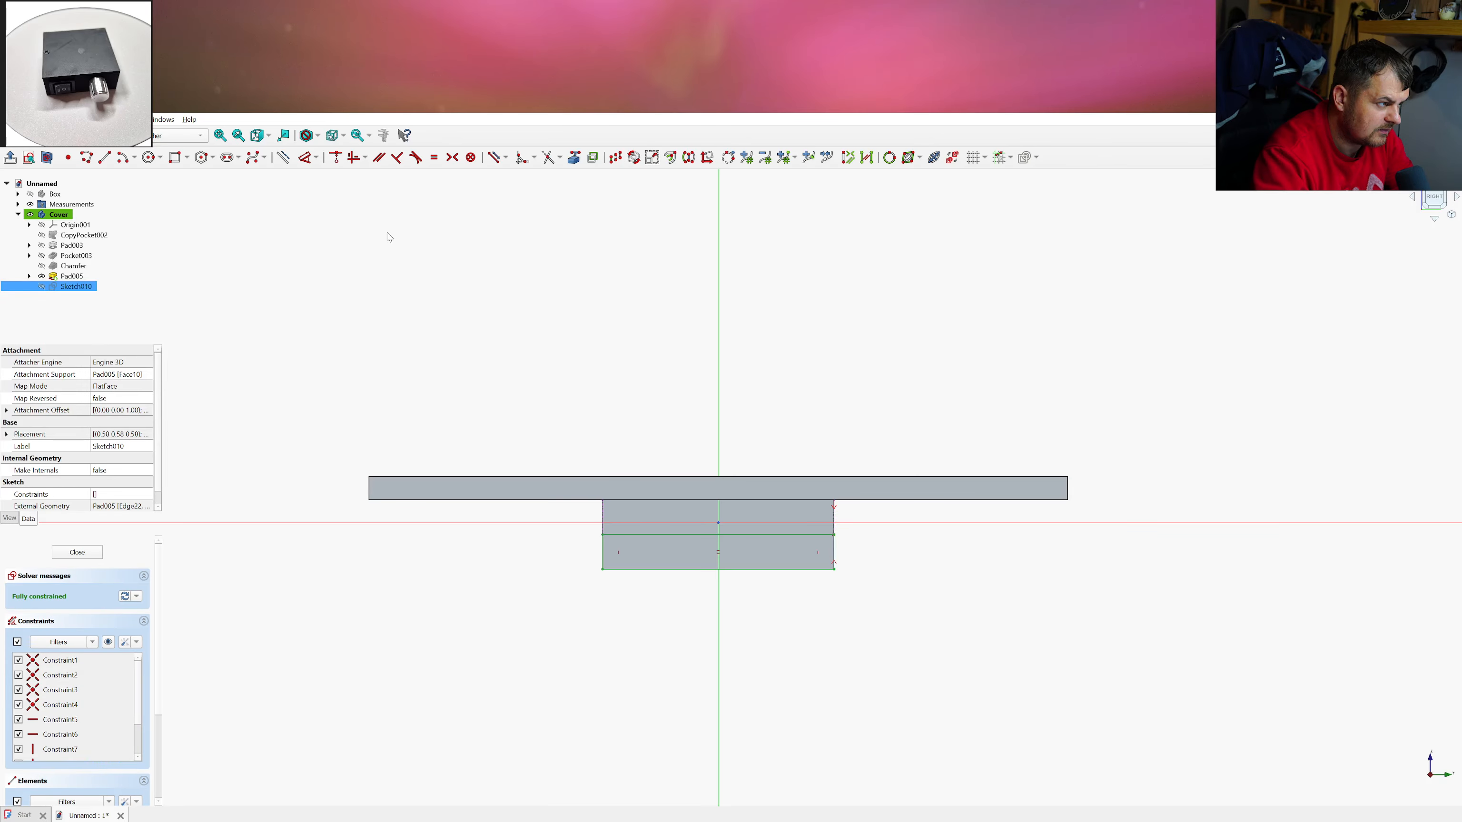
key(i)
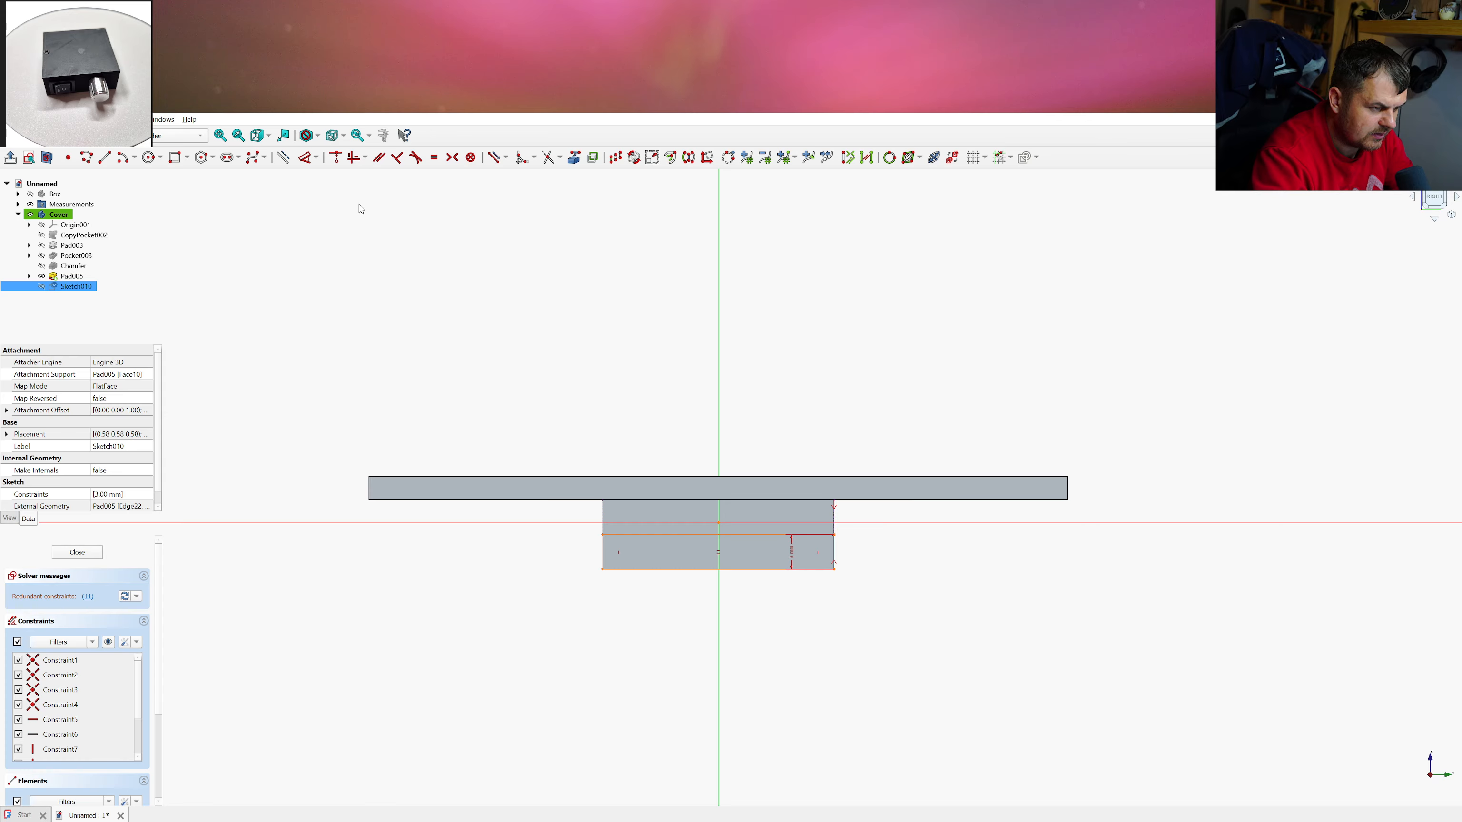
key(ctrl+z)
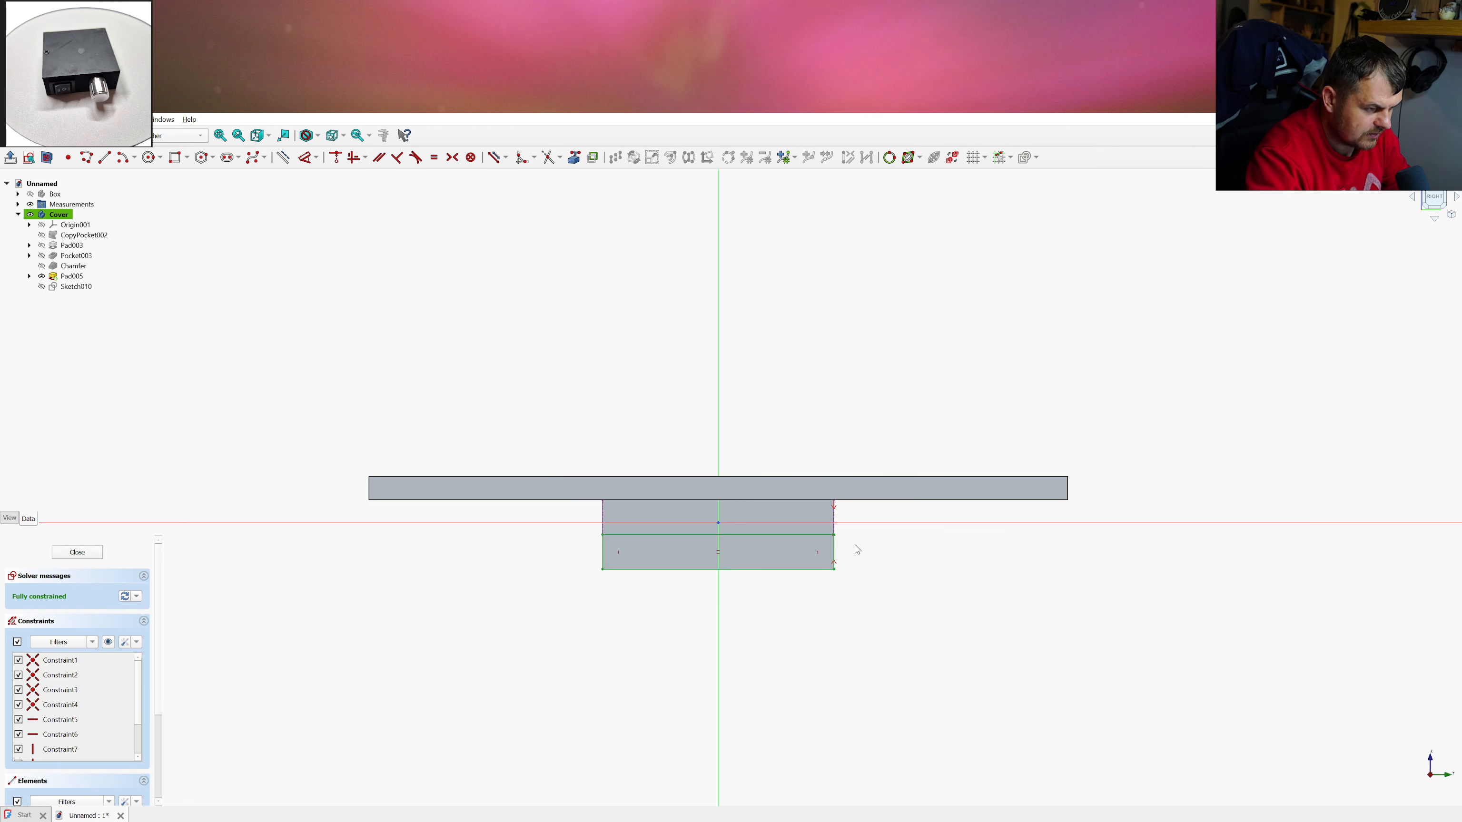
Undo the automatic corner constraint, pull the rectangle beyond the tab's side, and make its first lower corner coincident with the tab's corner
key(ctrl+z)
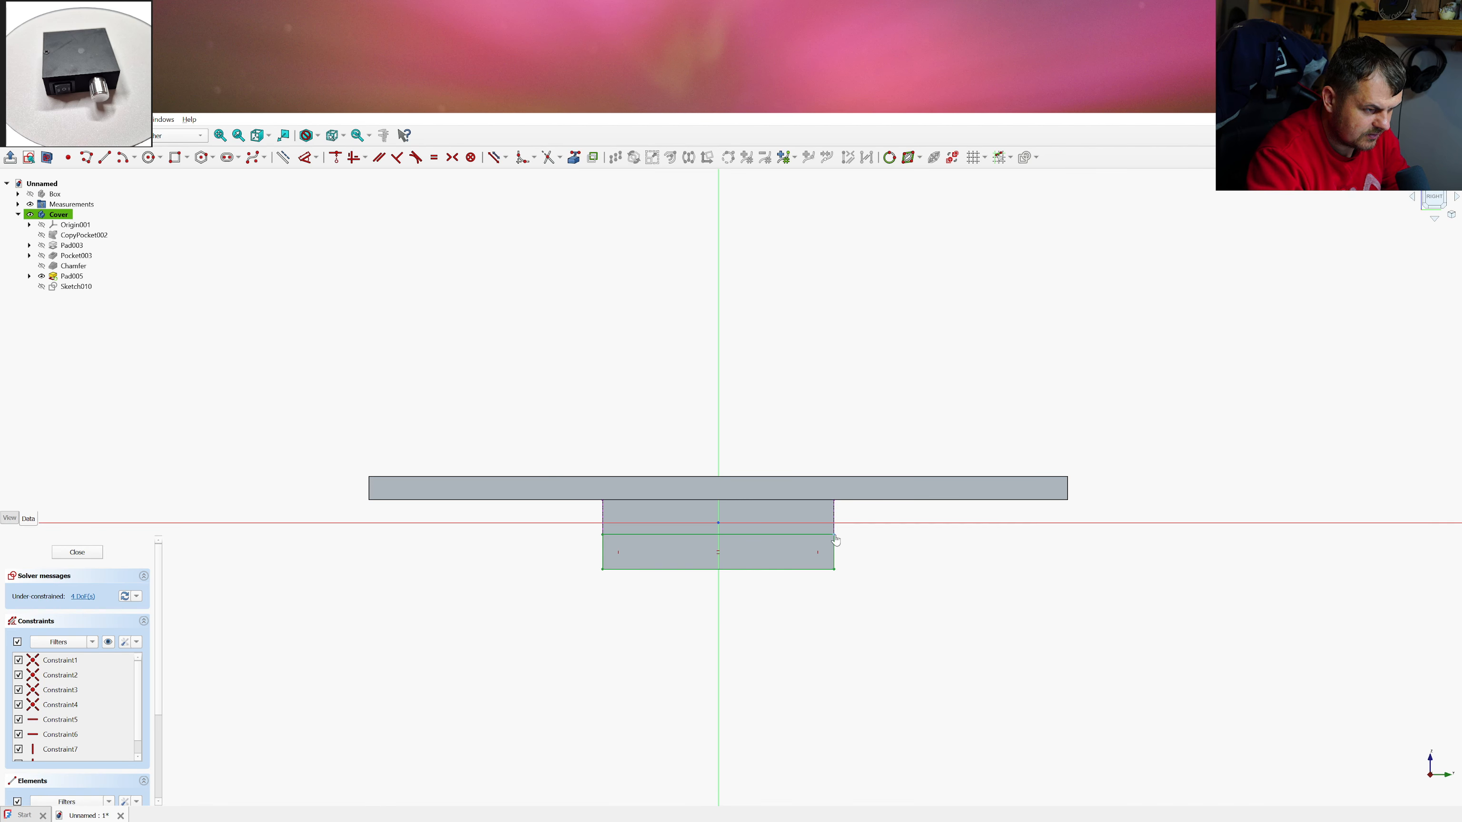
mouse_move(836, 536)
mouse_down()
mouse_move(851, 567)
mouse_move(847, 534)
mouse_up()
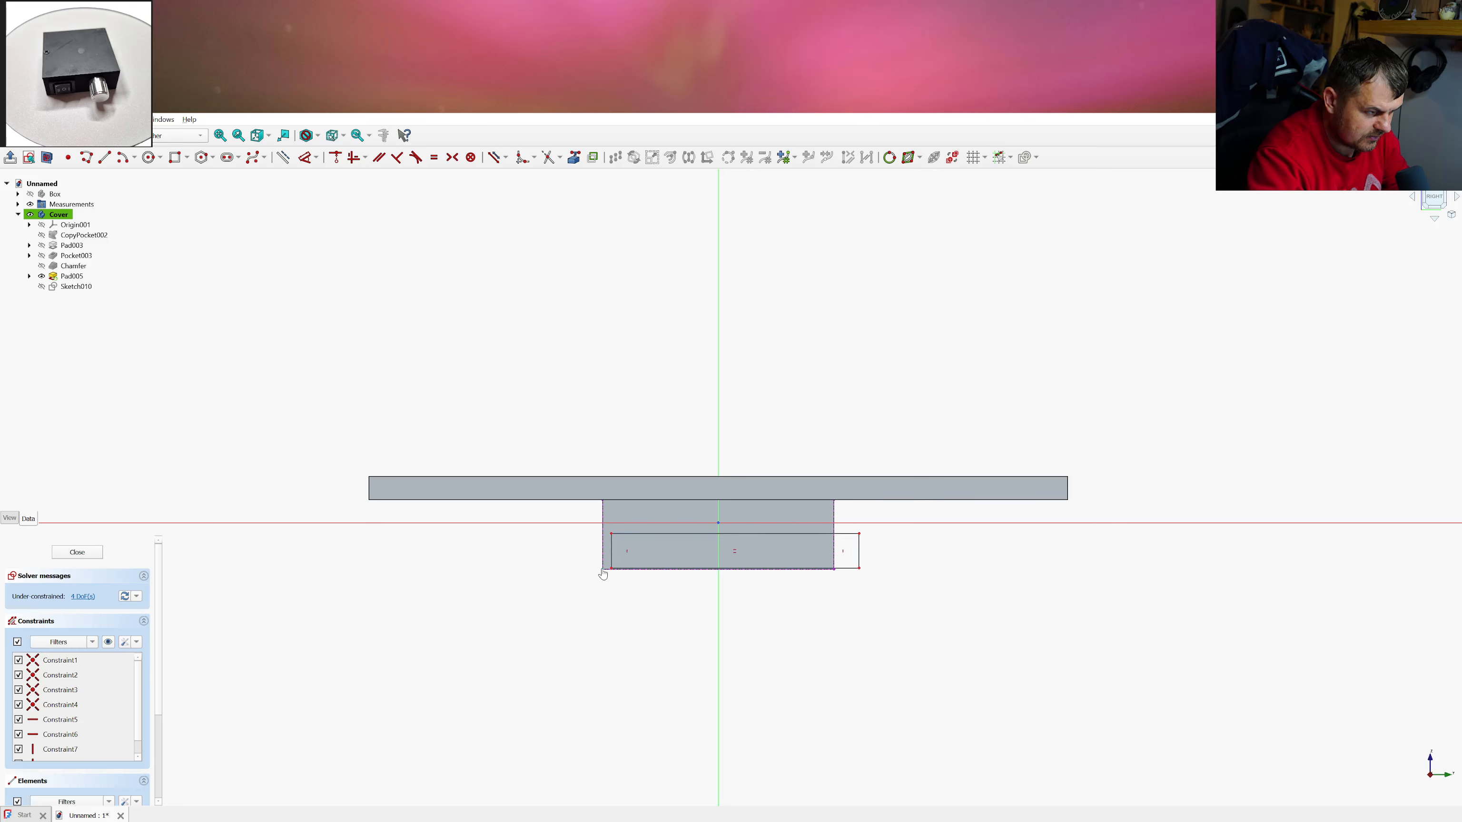
click(612, 573)
click(603, 570)
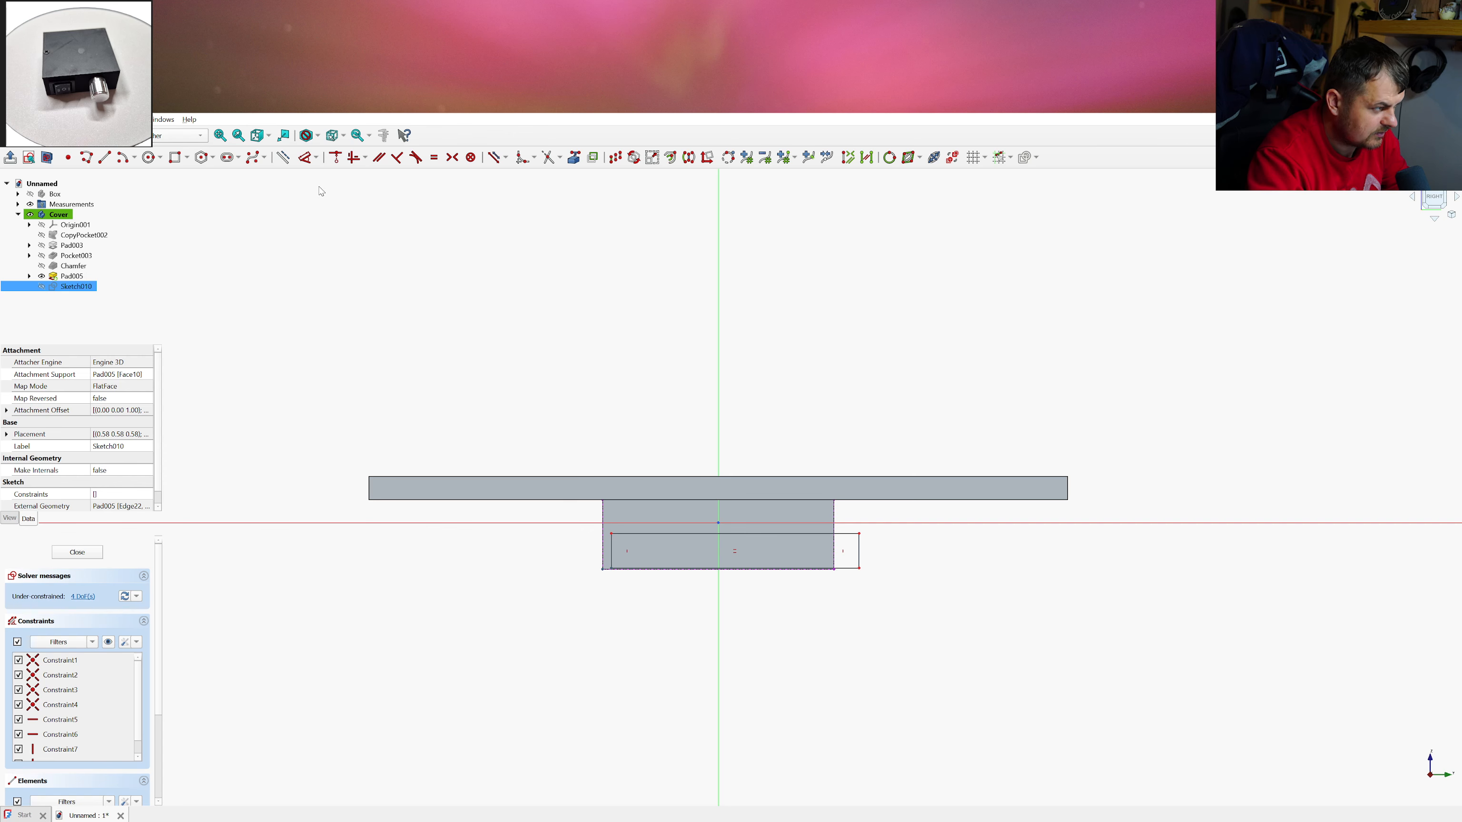
click(333, 159)
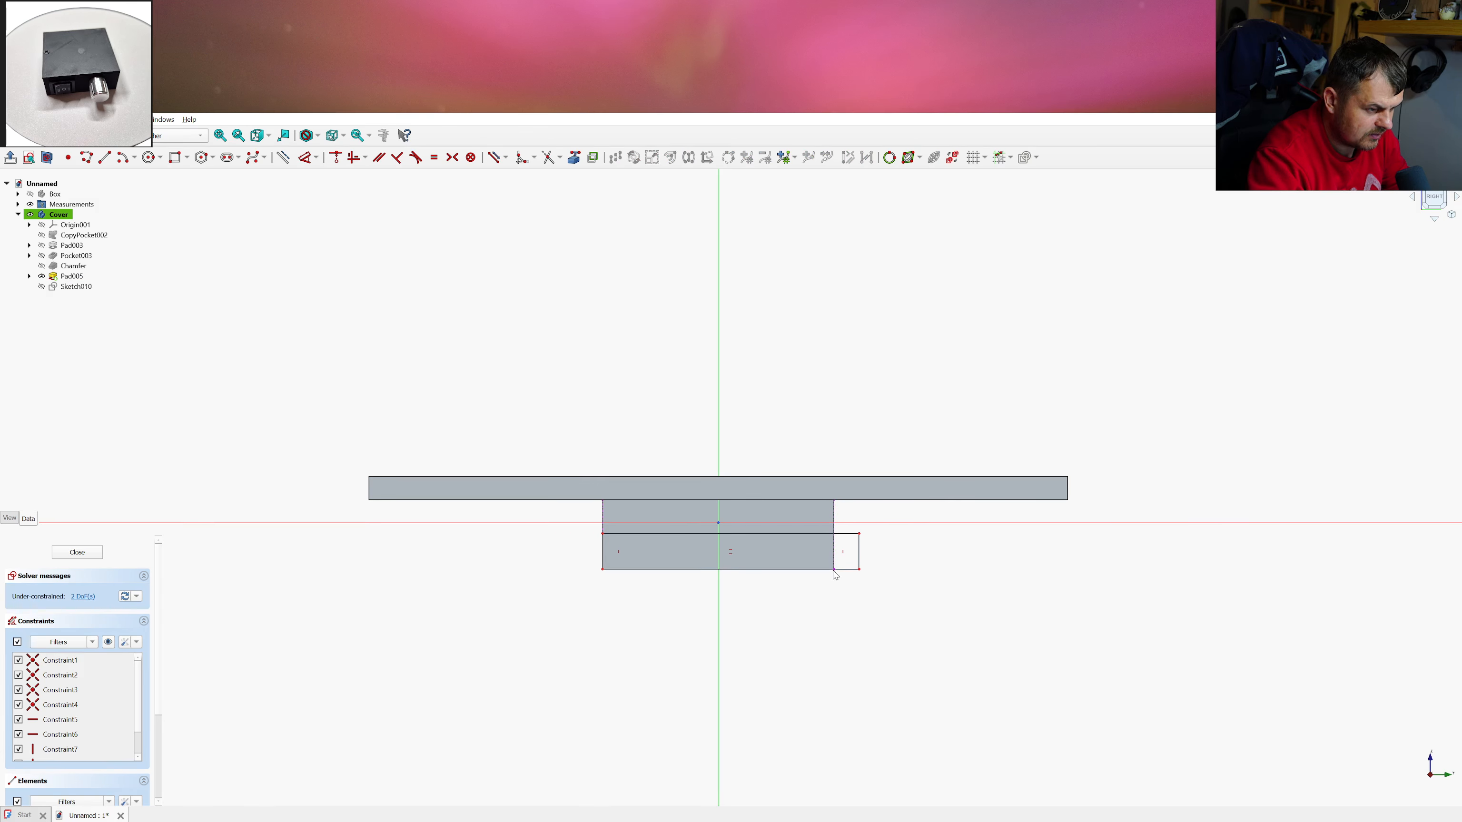
Make the rectangle's other lower corner coincident with the tab's opposite lower corner and delete the redundant horizontal constraint
click(855, 579)
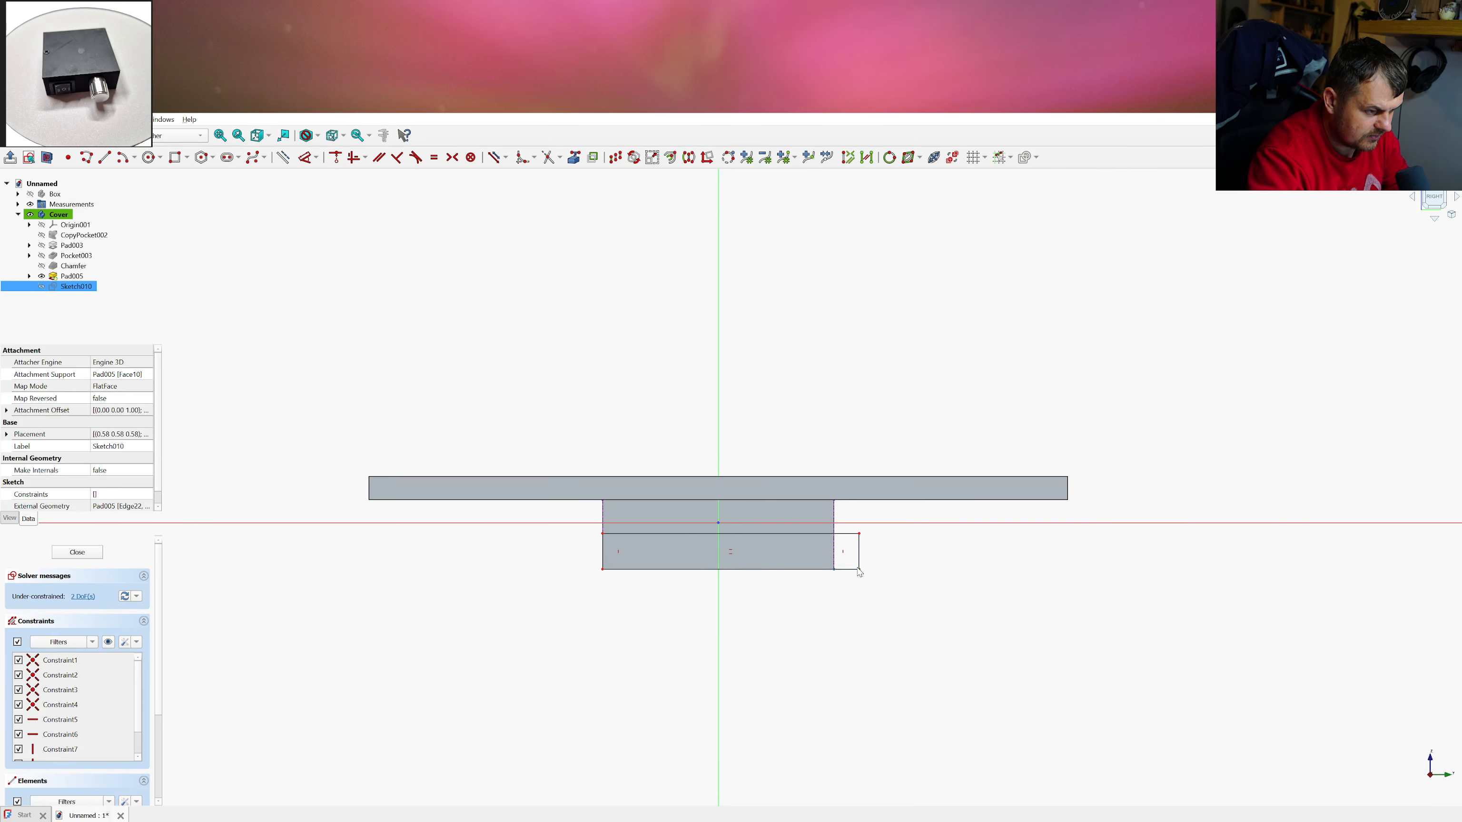
click(334, 159)
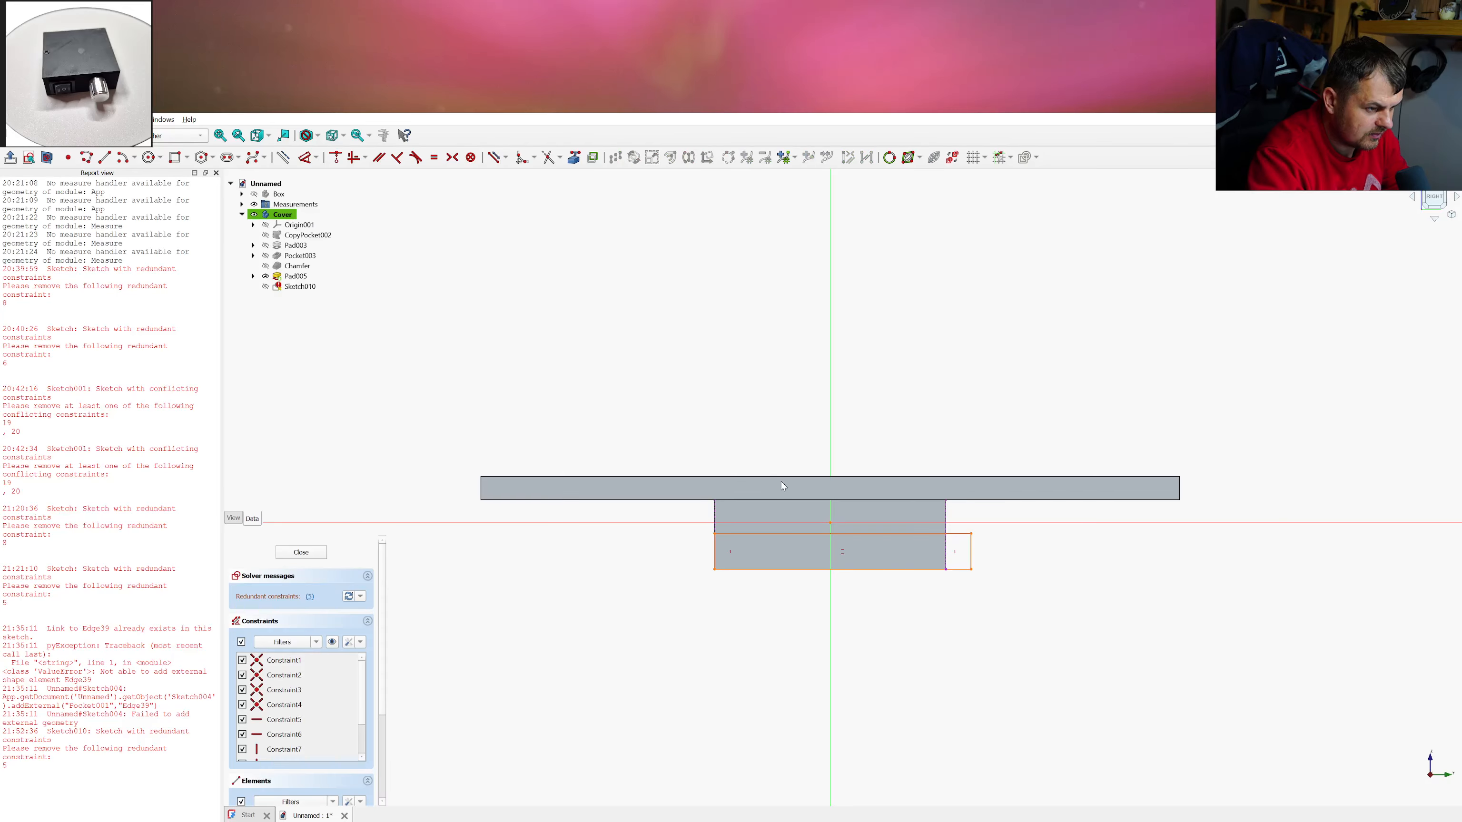
click(342, 720)
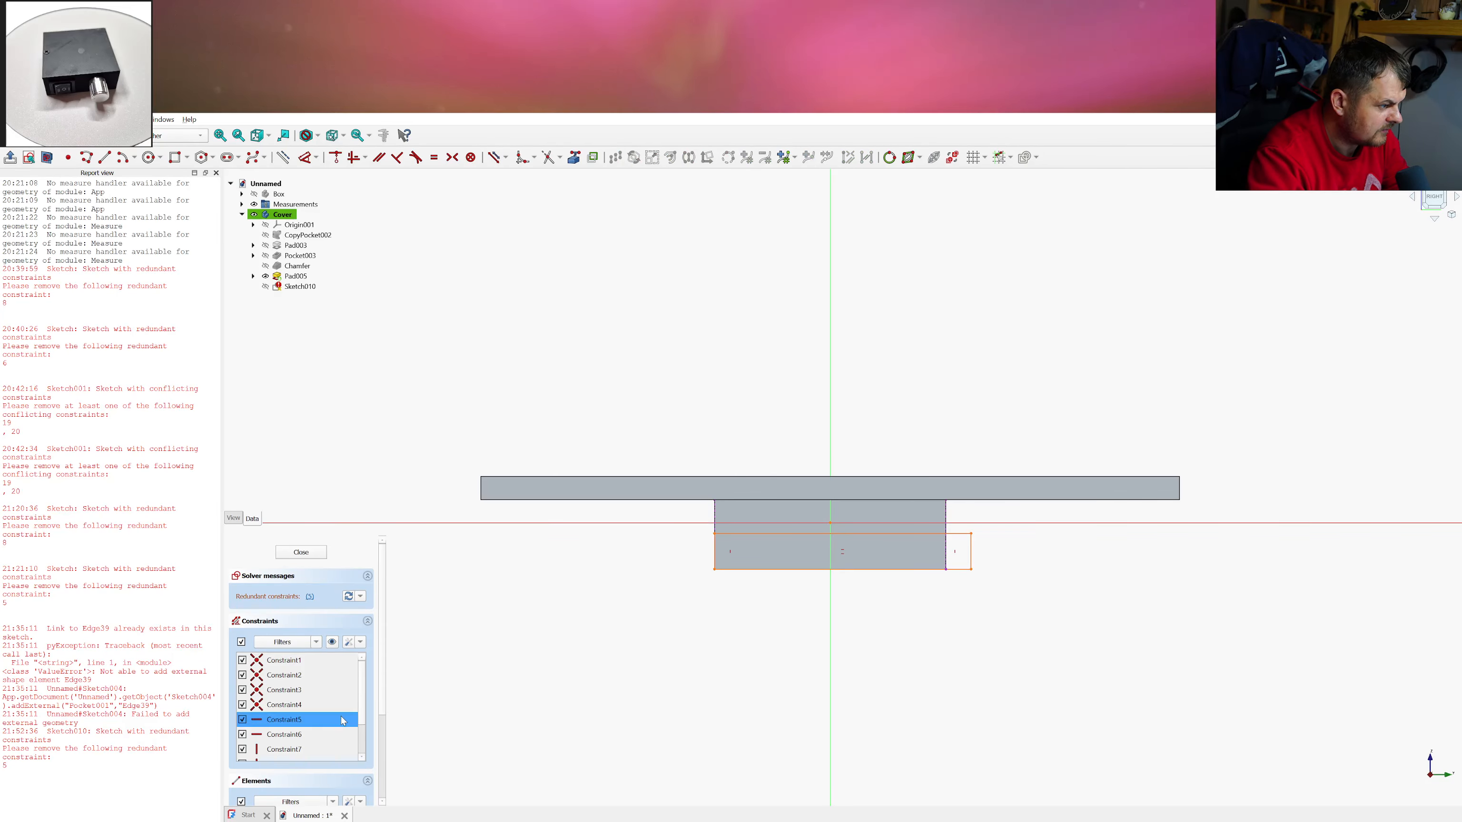
click(302, 719)
key(Delete)
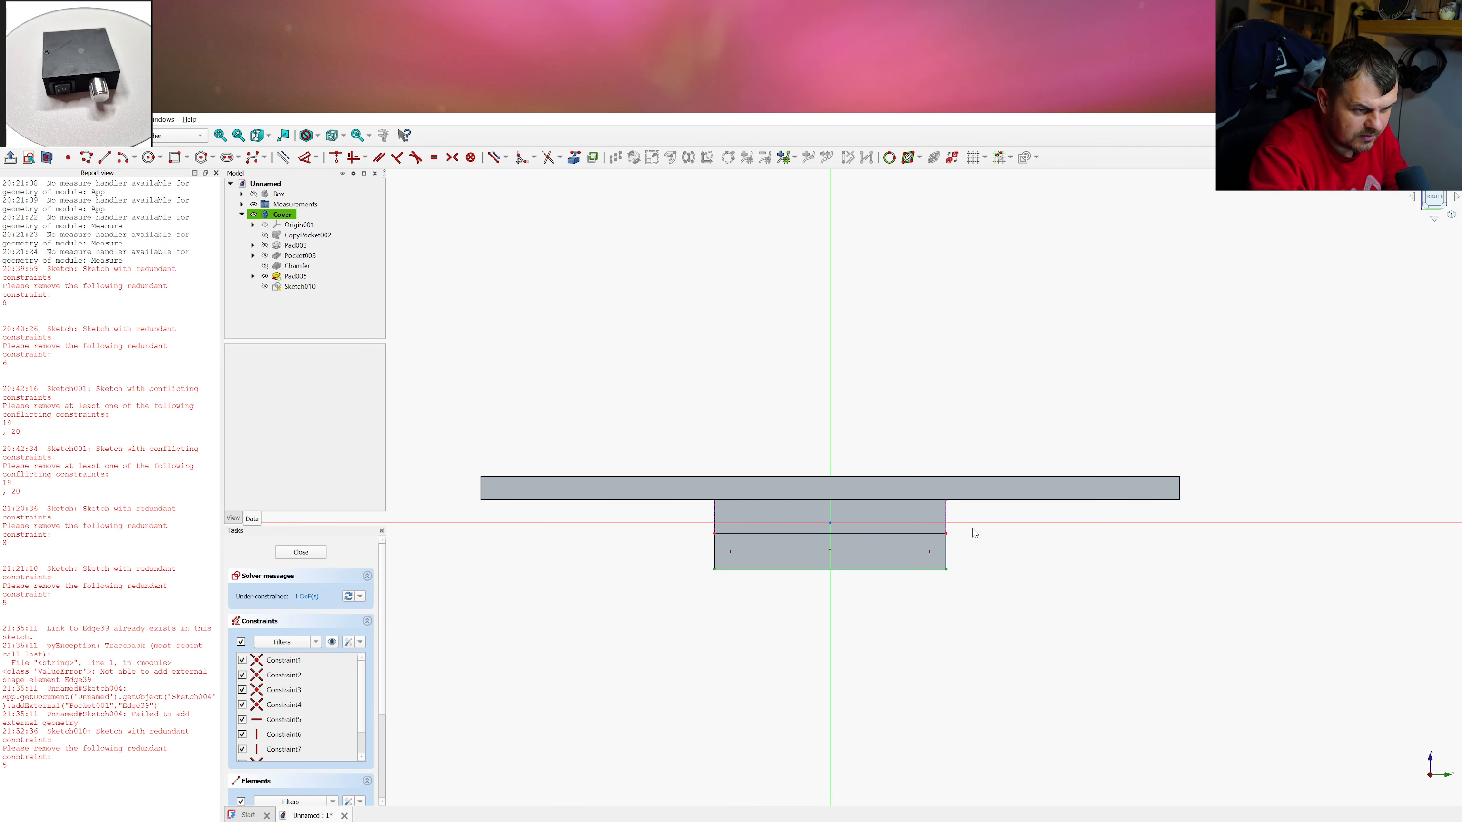
Constrain the rectangle's height to 2.9 mm with a vertical dimension on its side edge
click(948, 551)
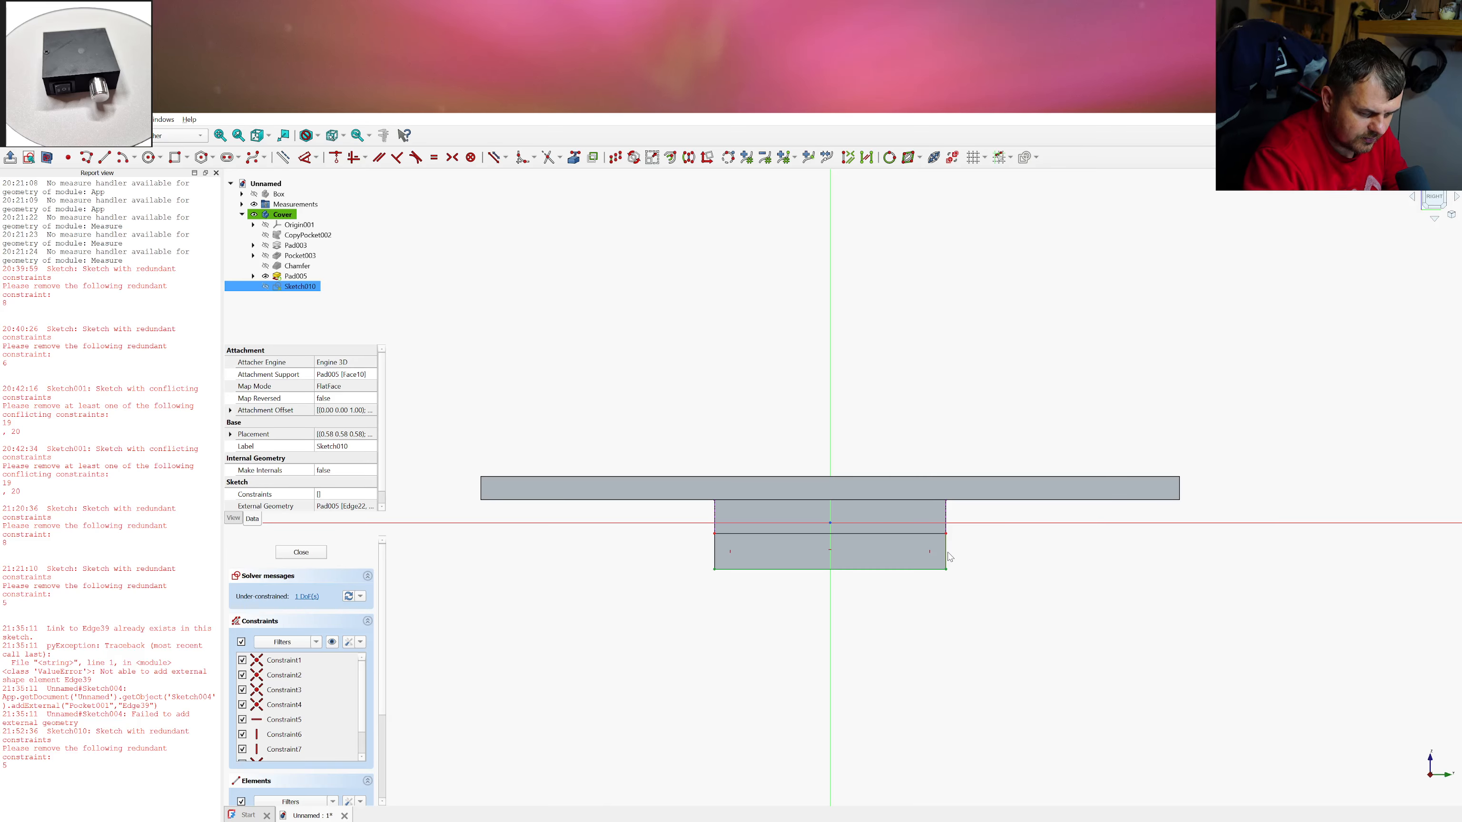
key(i)
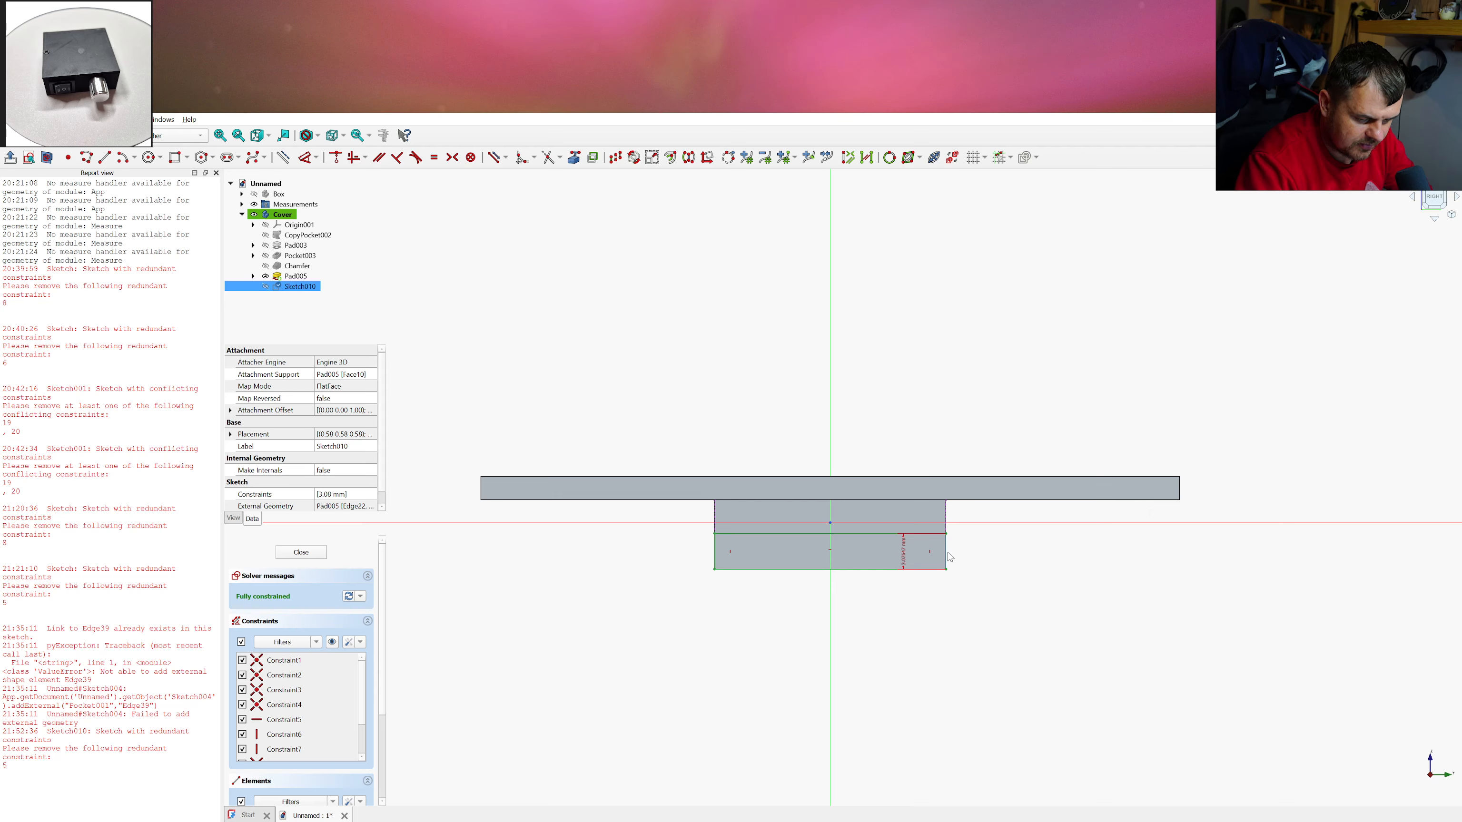
text(2.9)
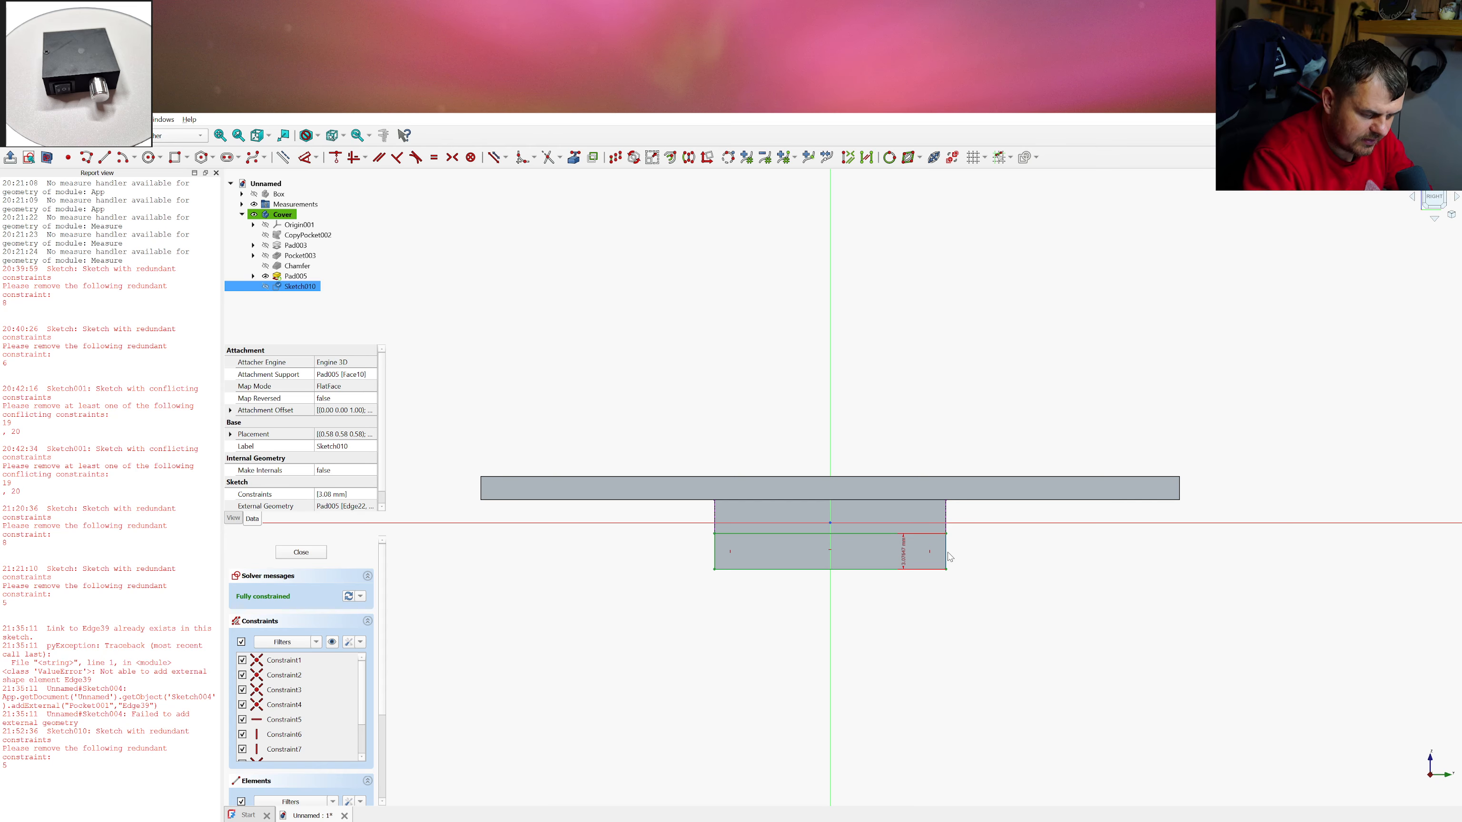
key(Return)
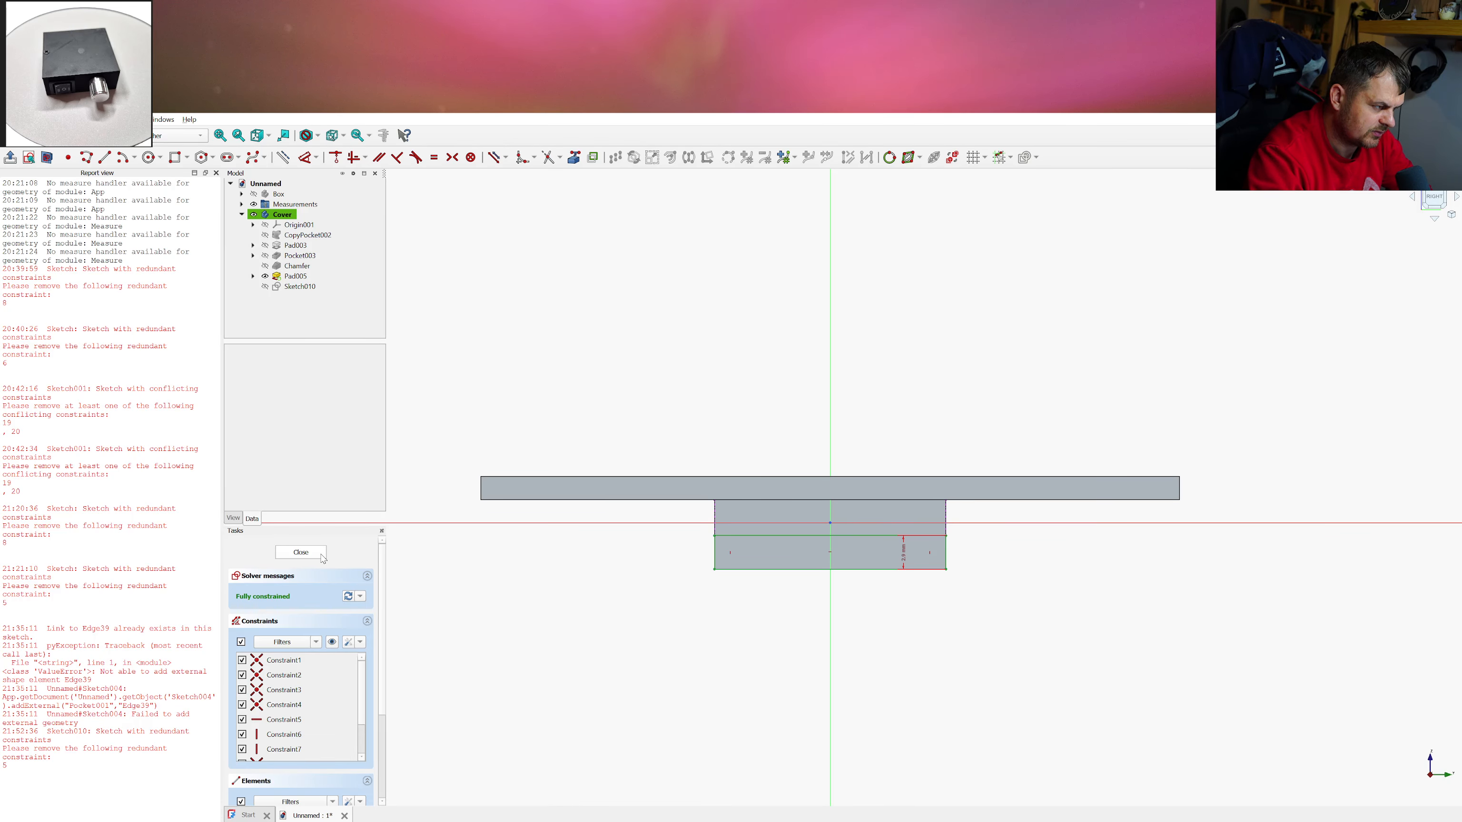
Close the sketch and pad it 2 mm to form a lip on the tab, and close the report view
click(321, 555)
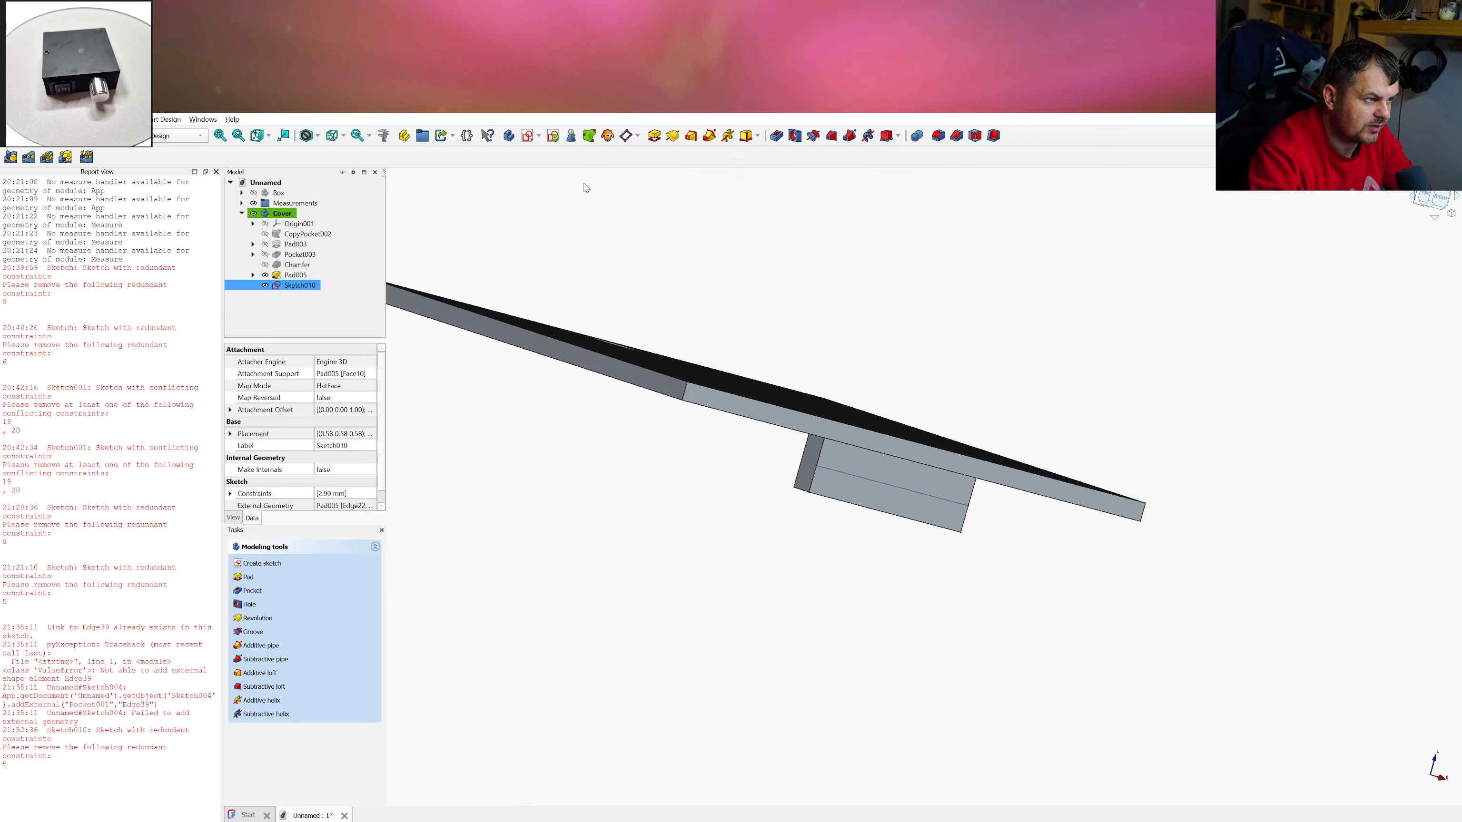
click(654, 136)
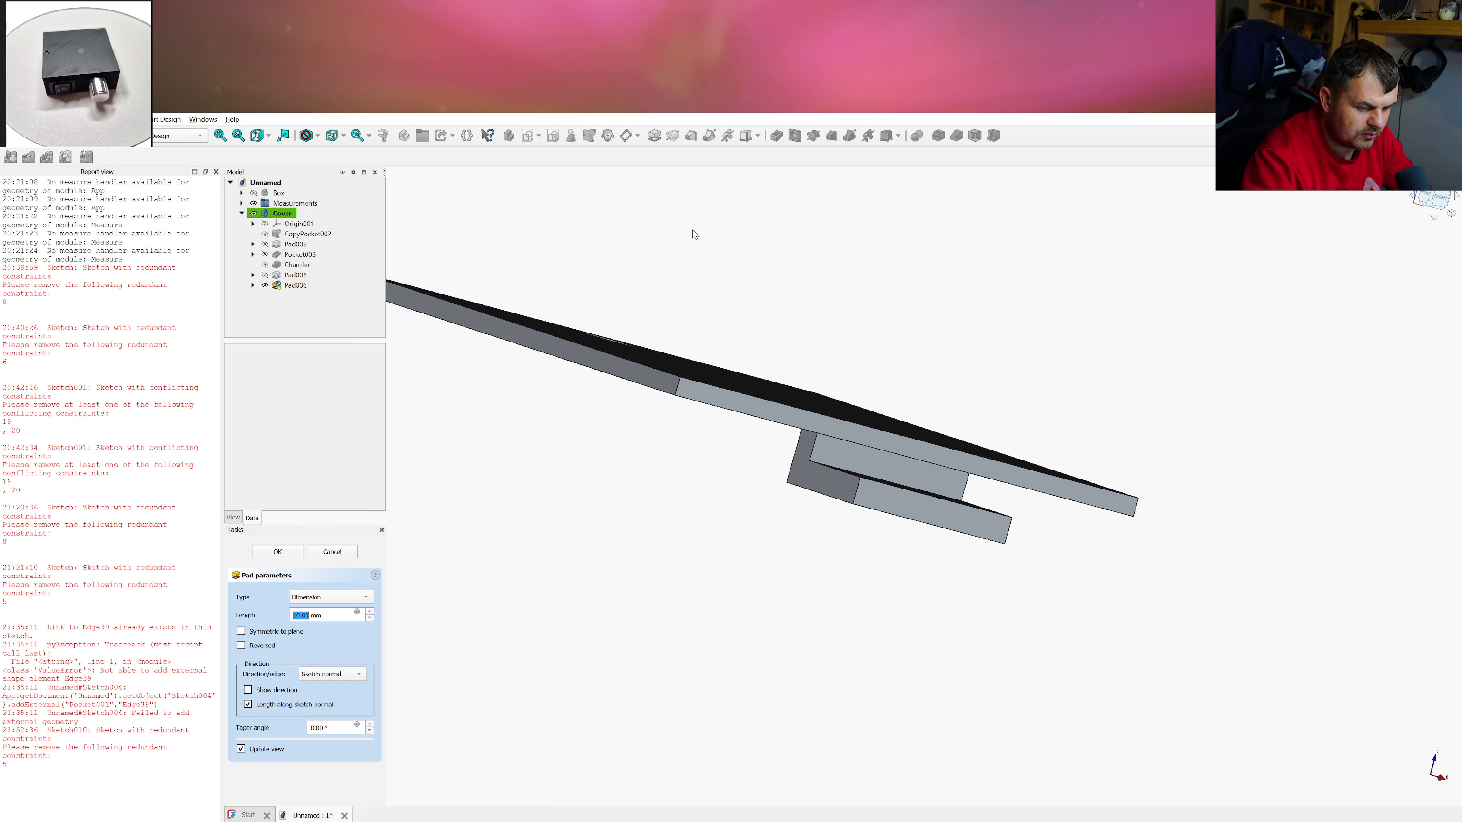
text(2)
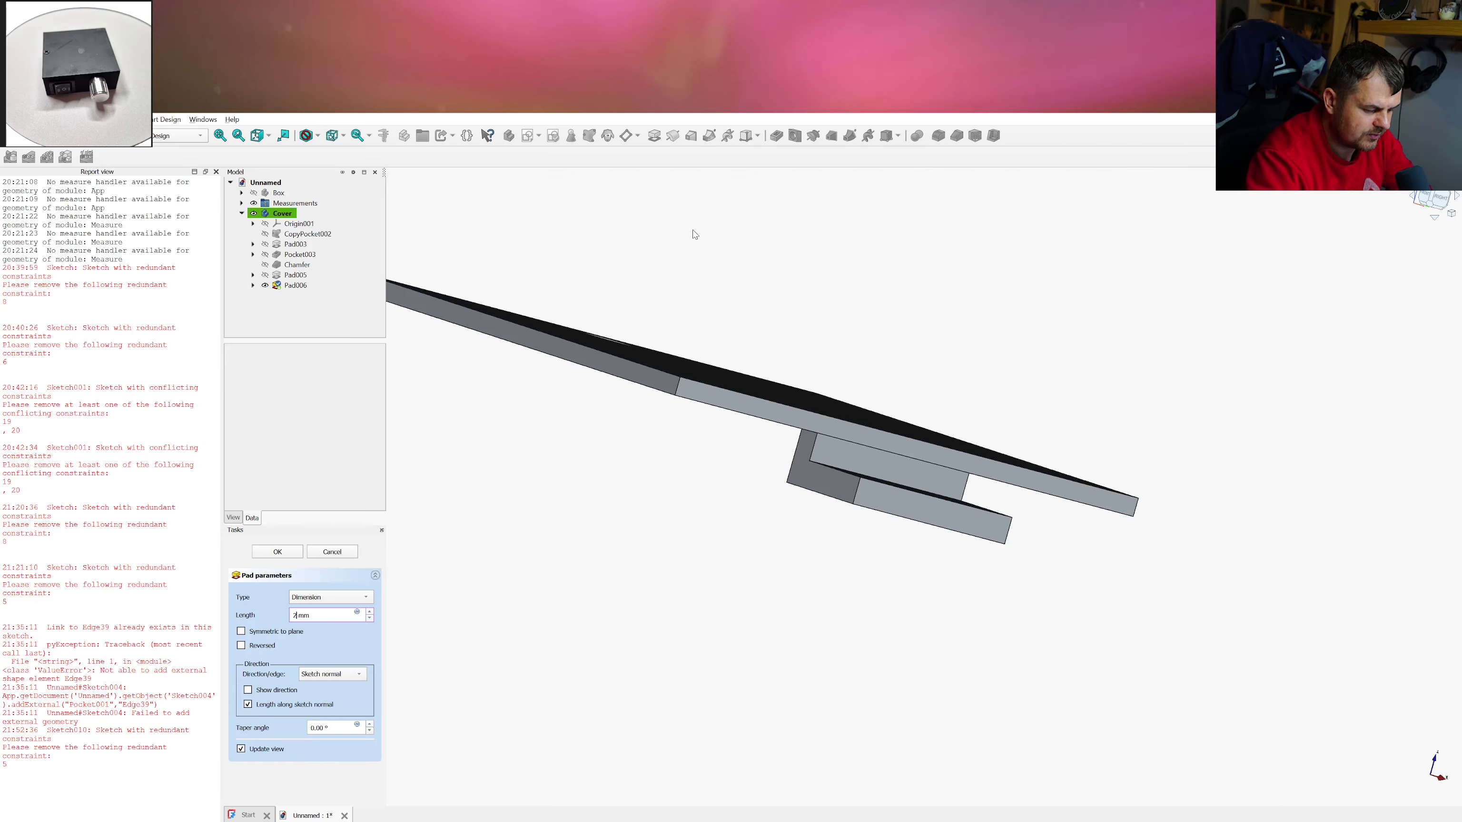
key(Return)
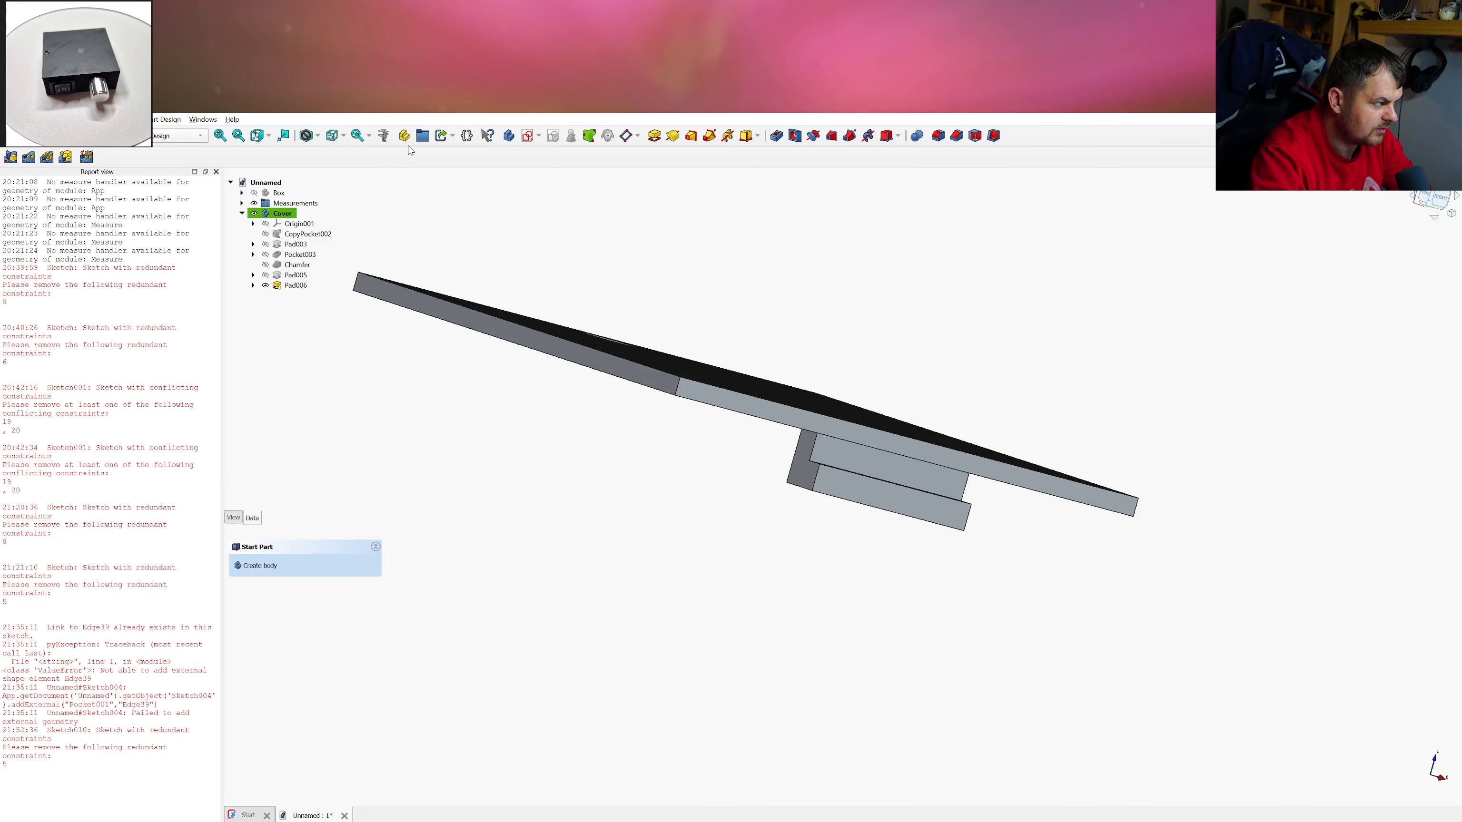
click(216, 172)
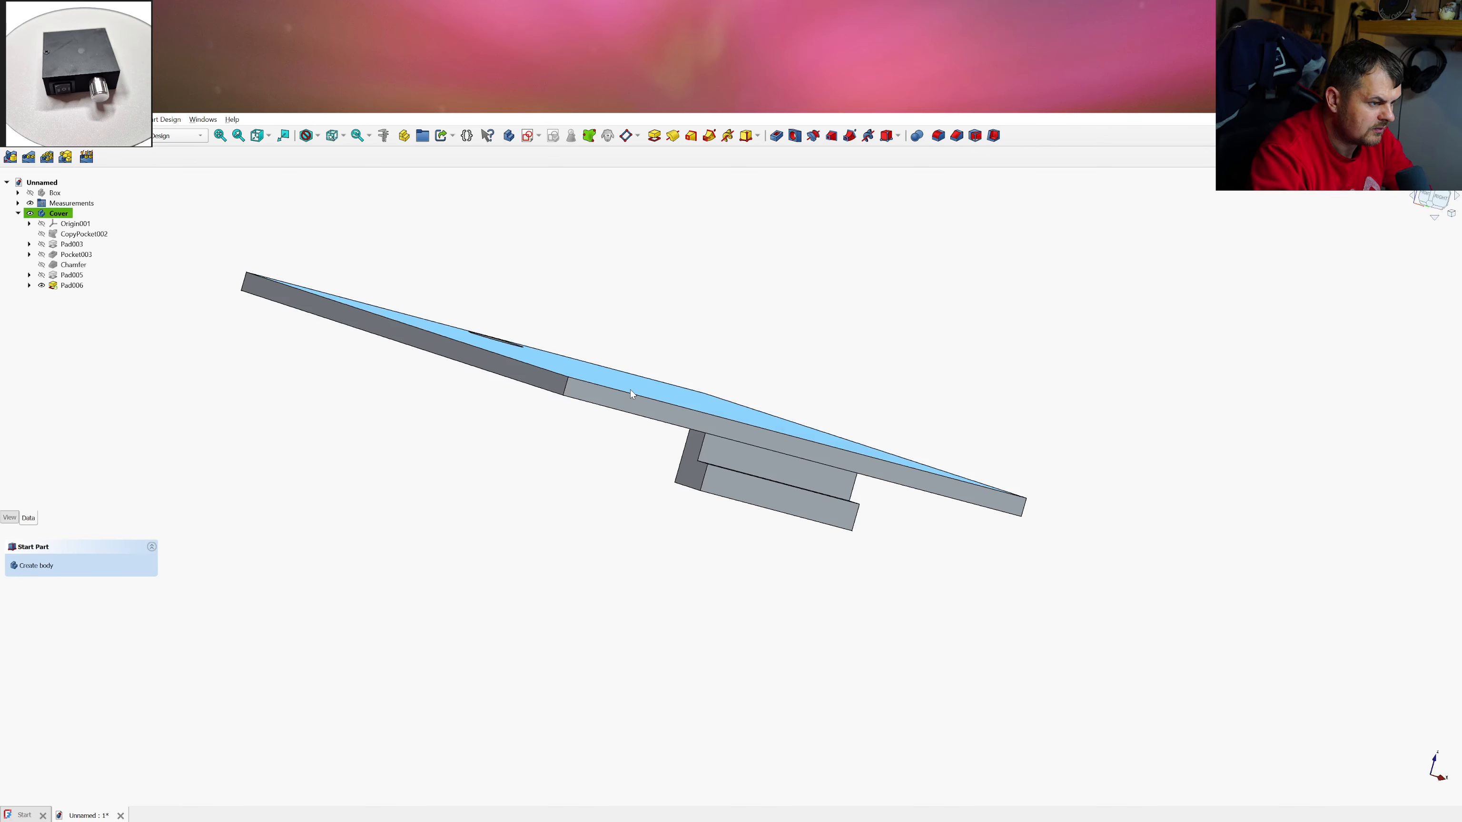
middle_drag(737, 436, 700, 436)
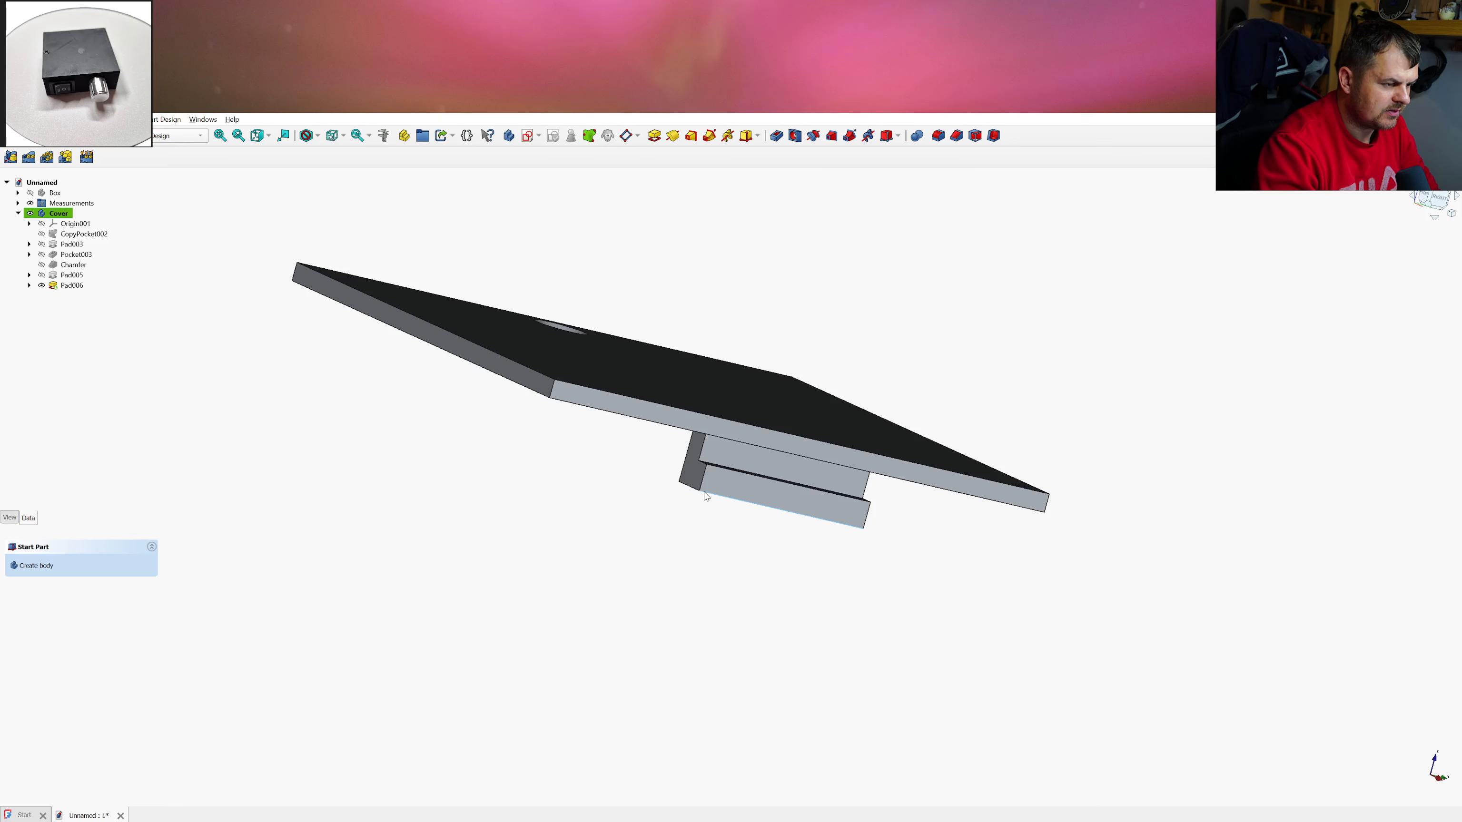
mouse_move(710, 477)
middle_down()
mouse_move(783, 479)
mouse_move(730, 496)
middle_up()
click(723, 501)
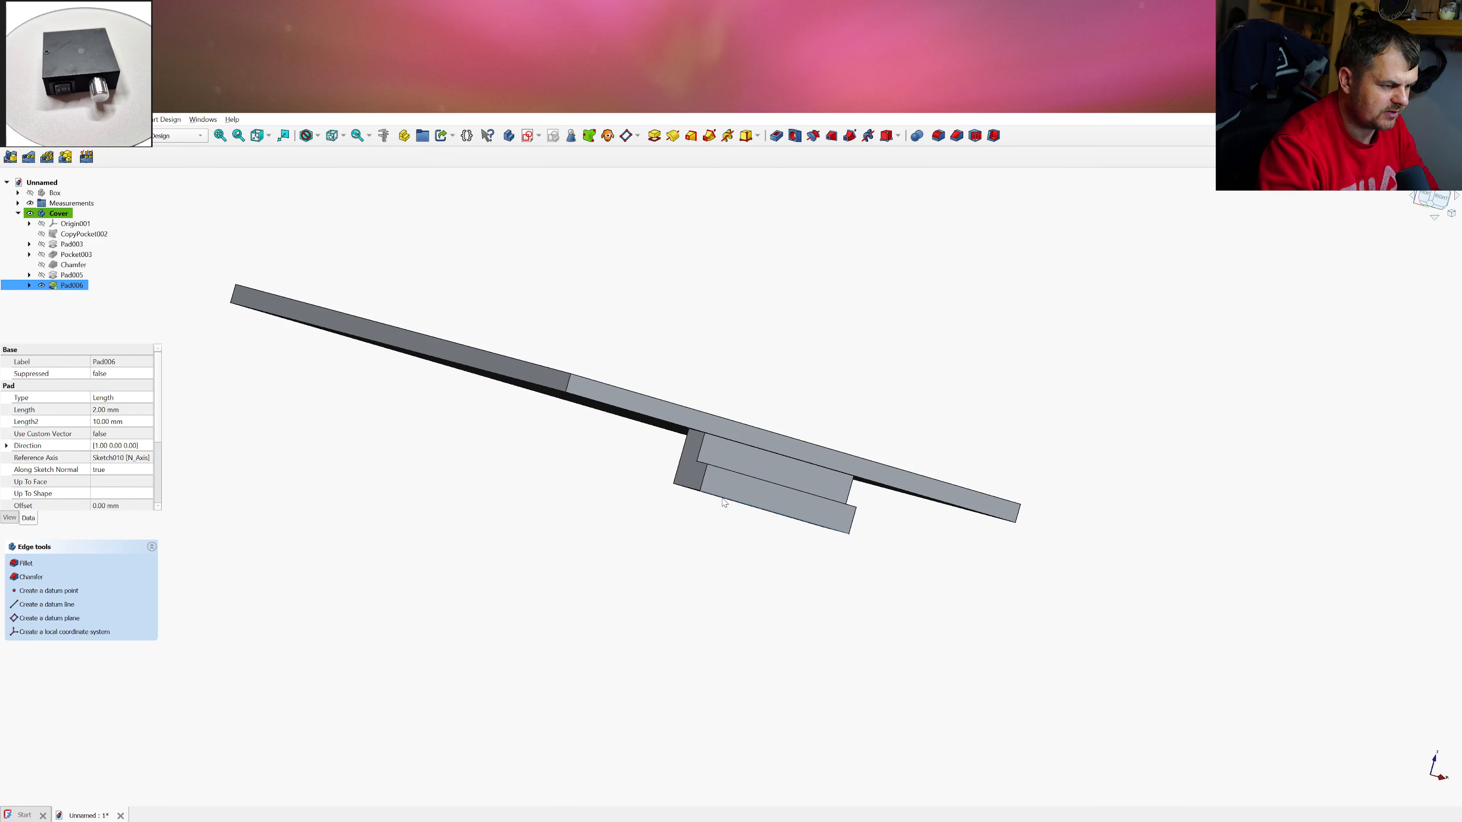
click(959, 140)
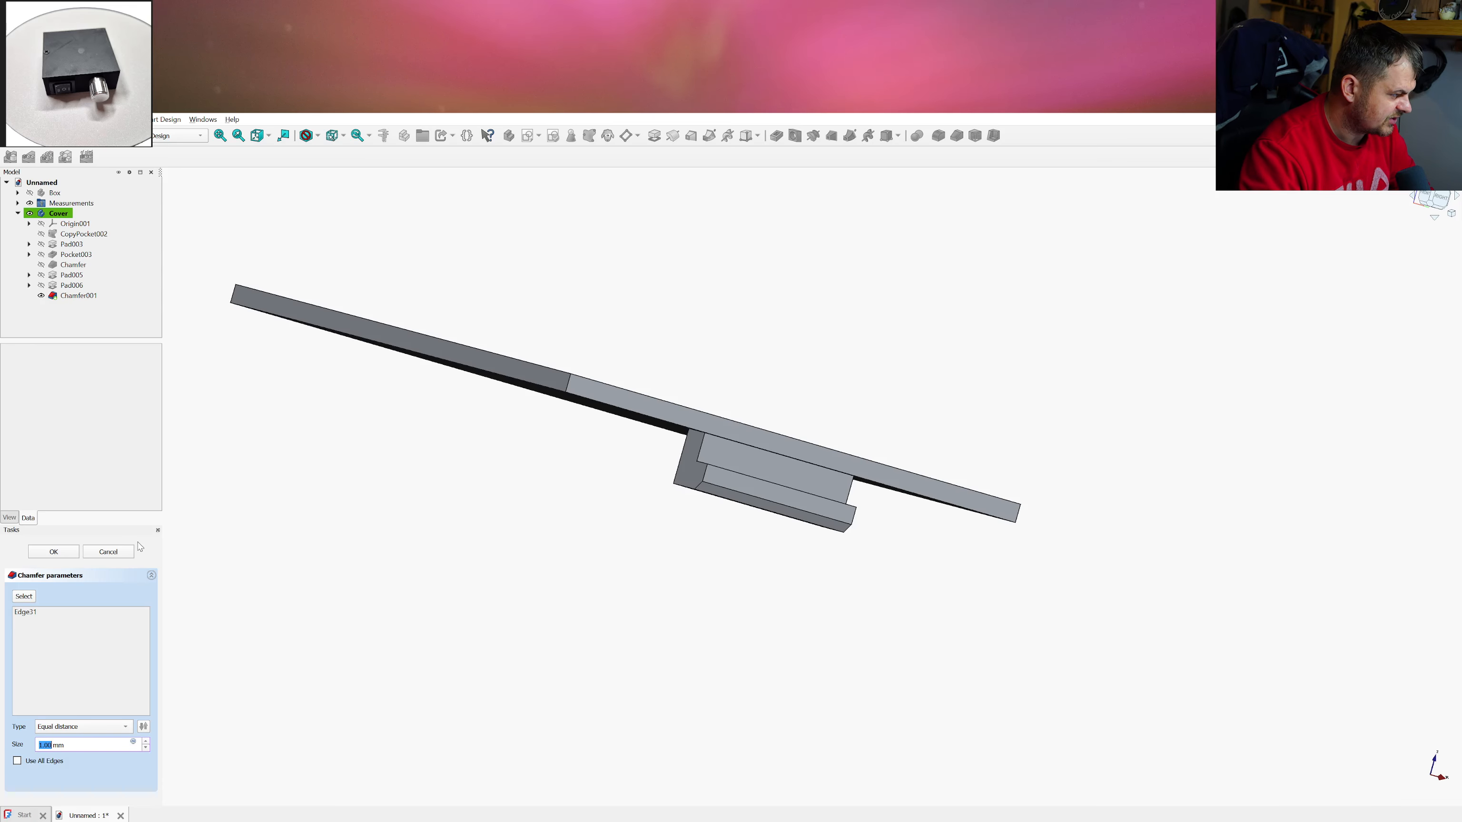
click(127, 553)
Delete the lip pad Pad006 and its leftover sketch Sketch010 from the cover
click(69, 286)
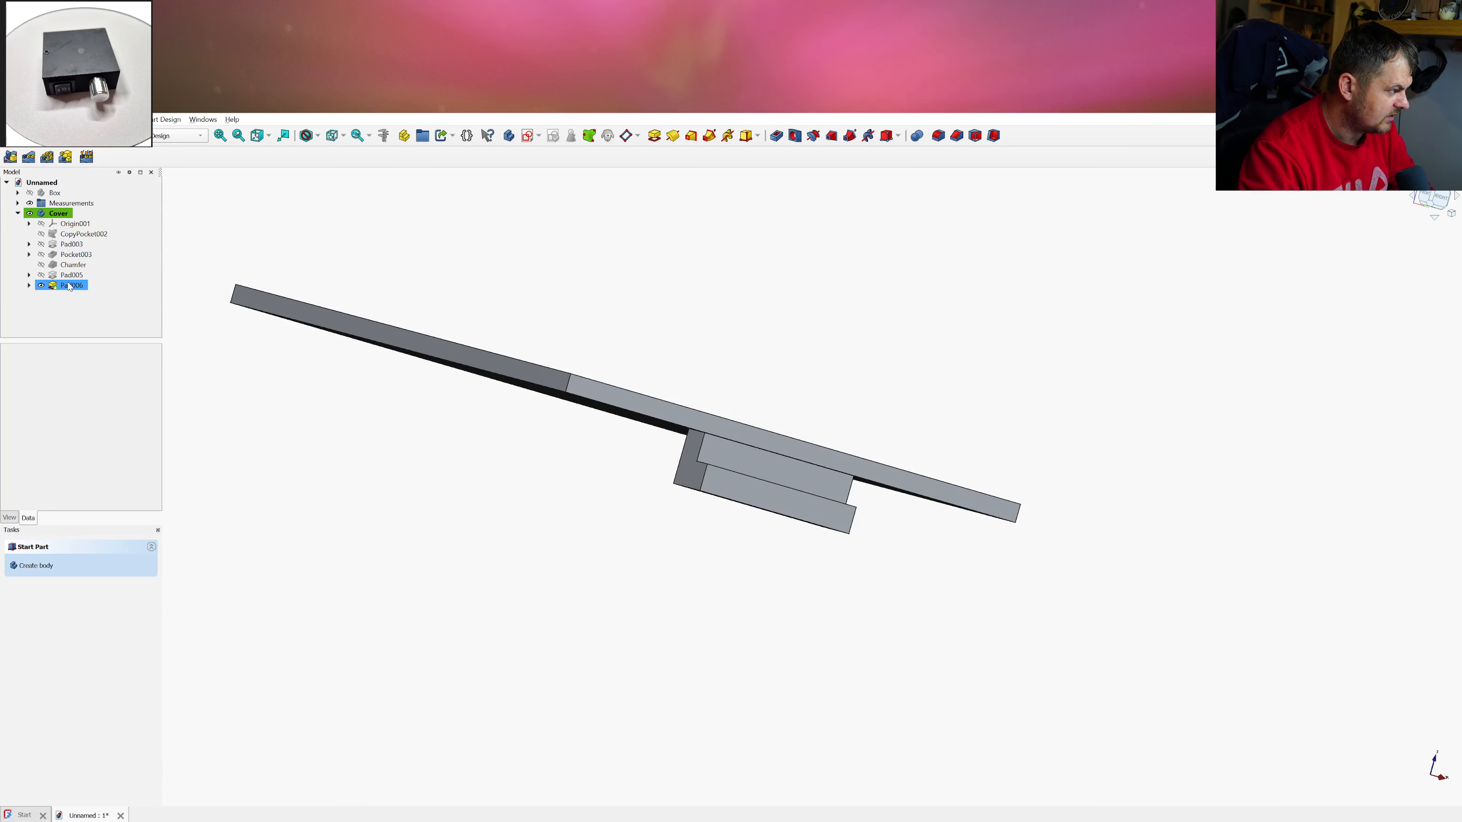
click(30, 285)
click(56, 287)
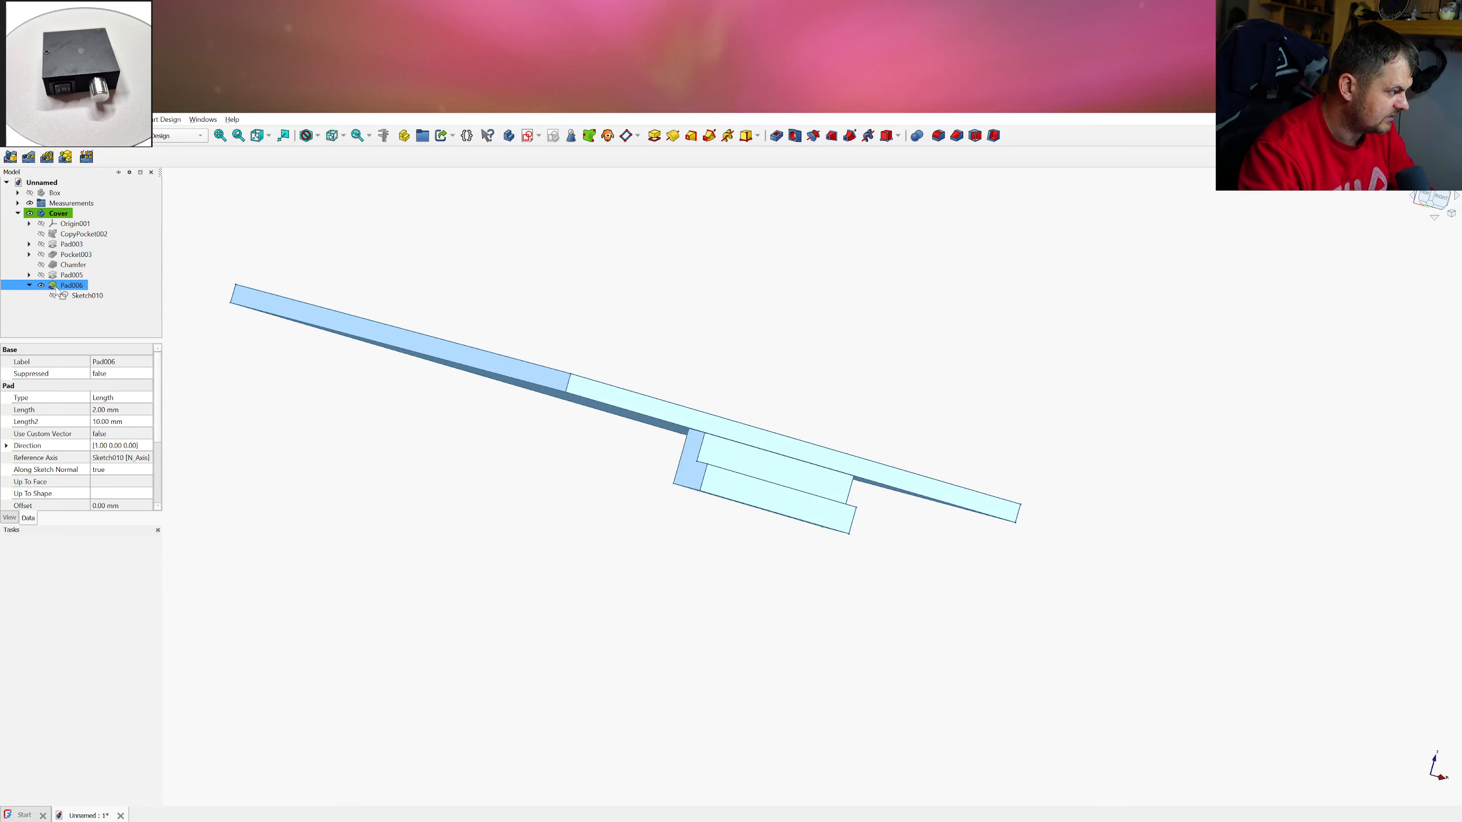
key(Delete)
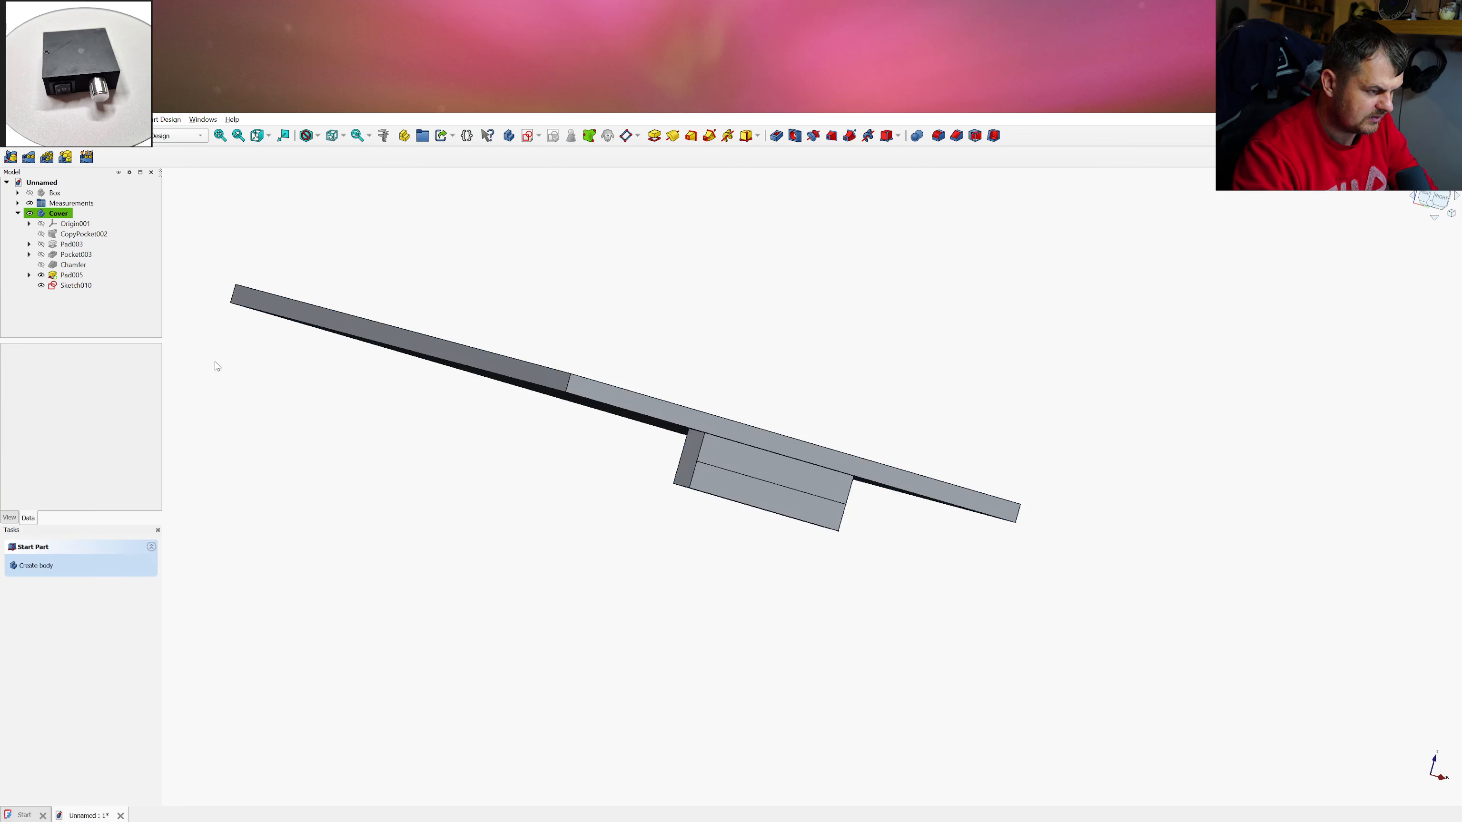
click(75, 286)
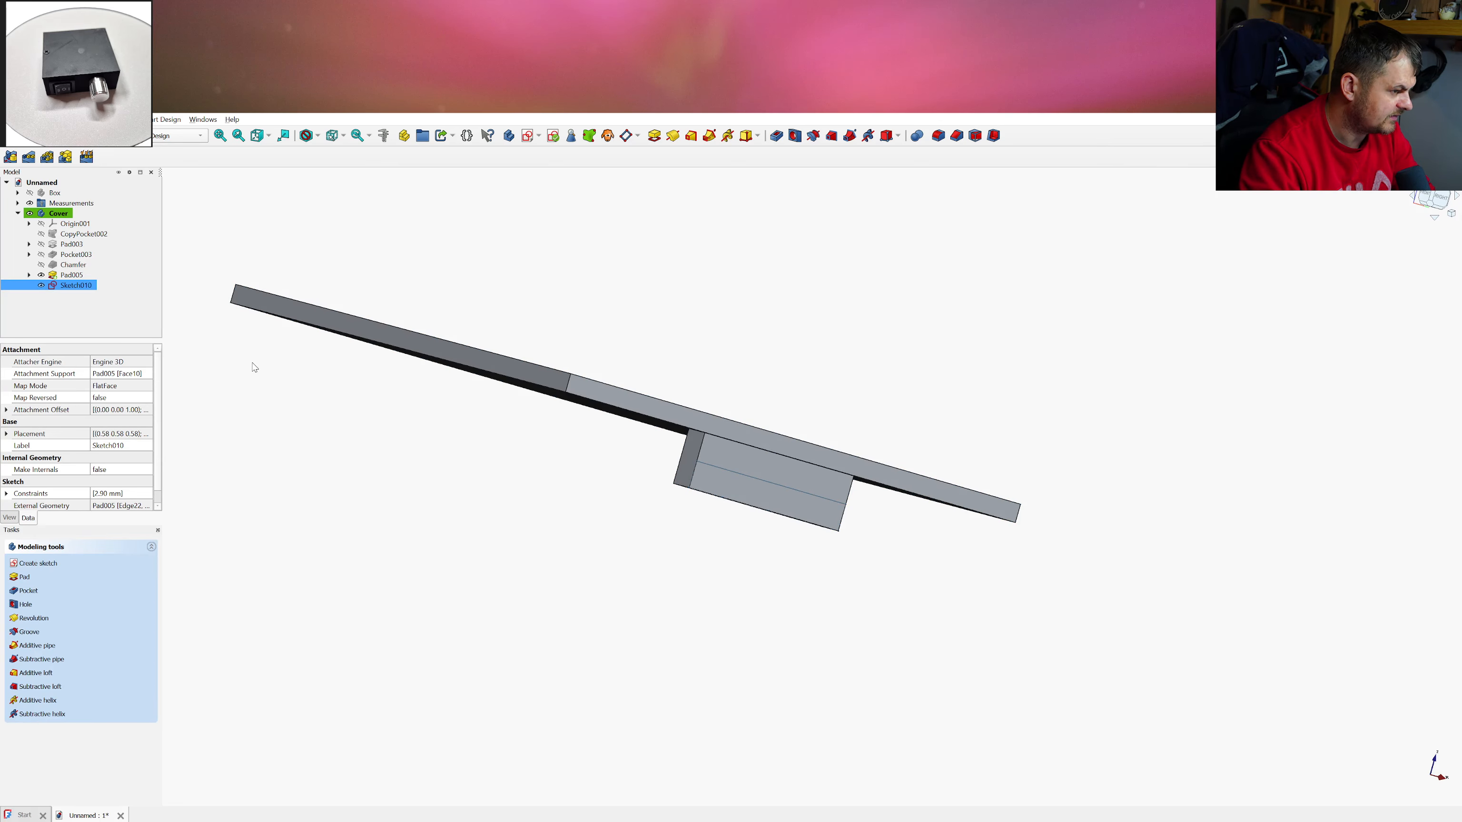
key(Delete)
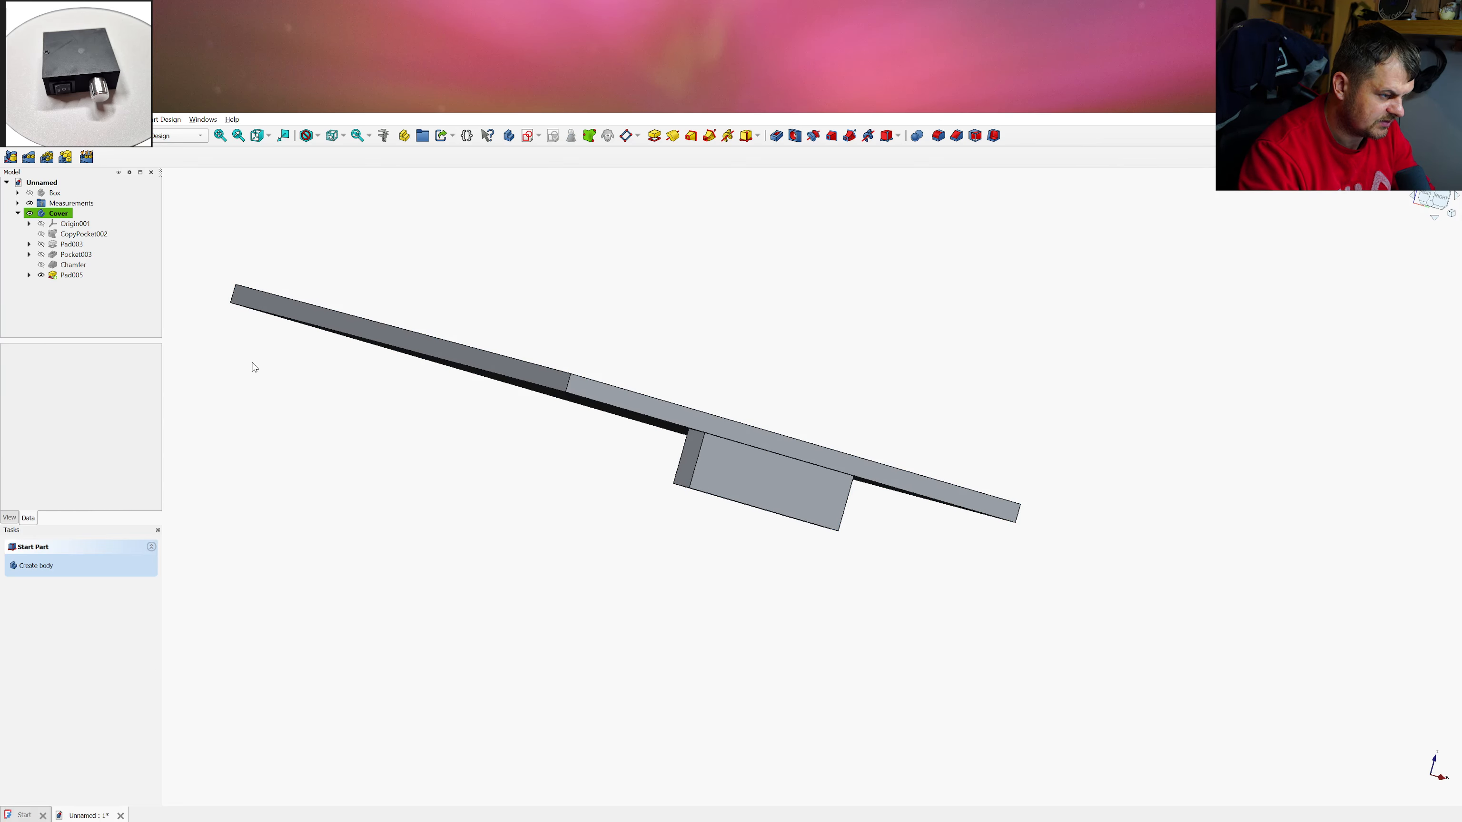
Set the length of the tab's pad, Pad005, to 5.9 mm
click(66, 276)
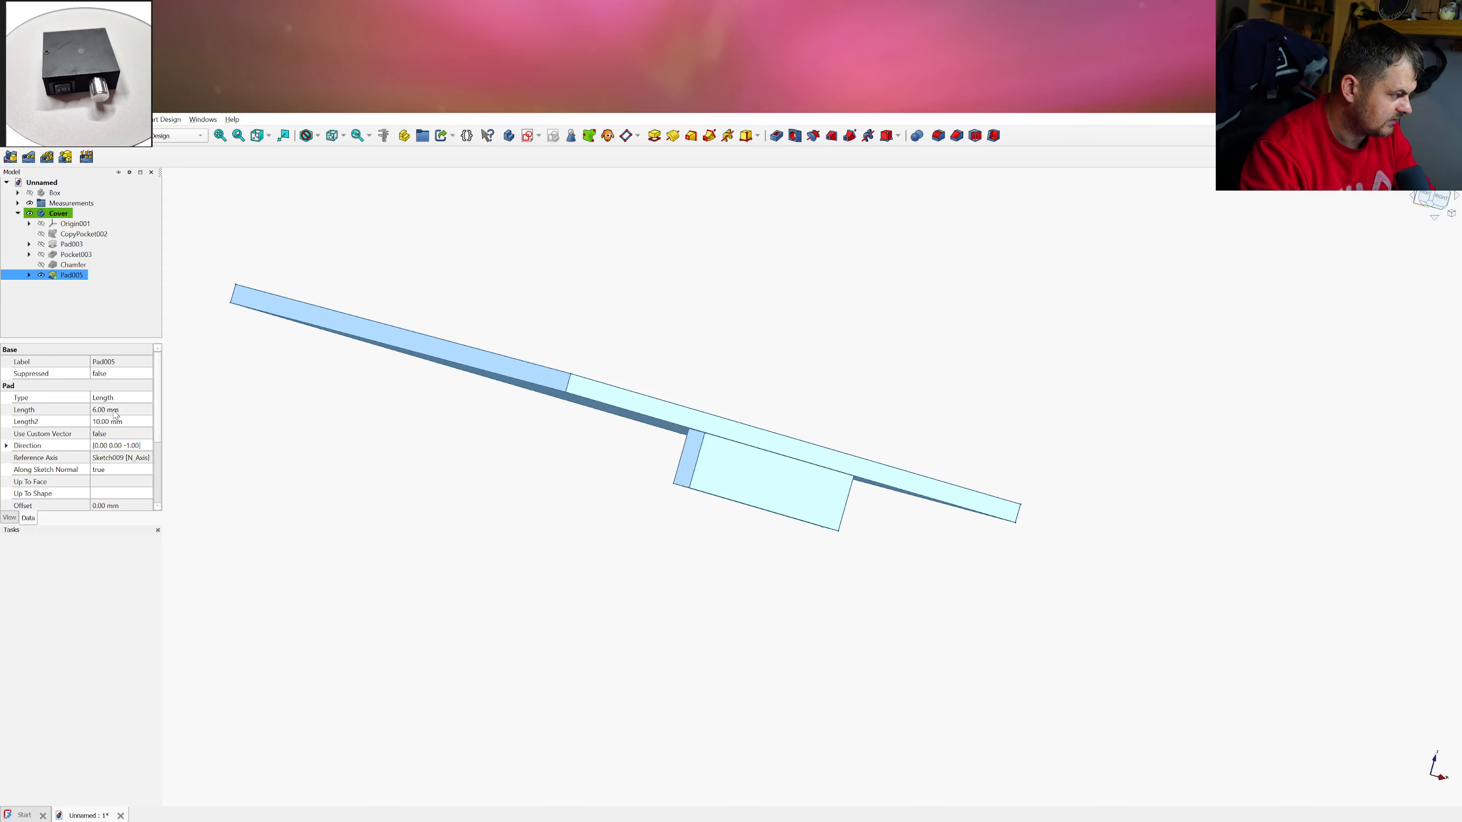
click(101, 413)
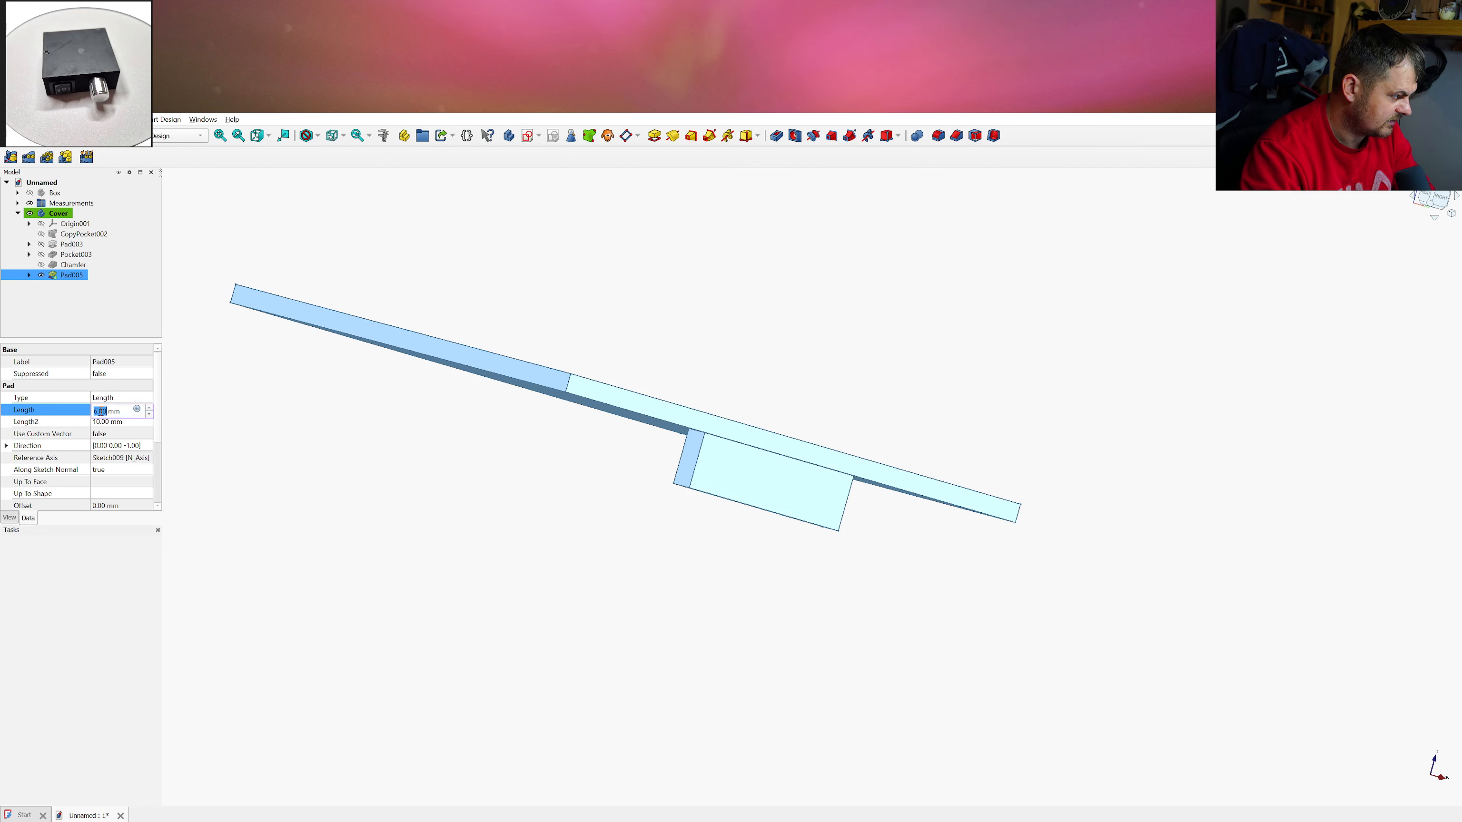
text(5.)
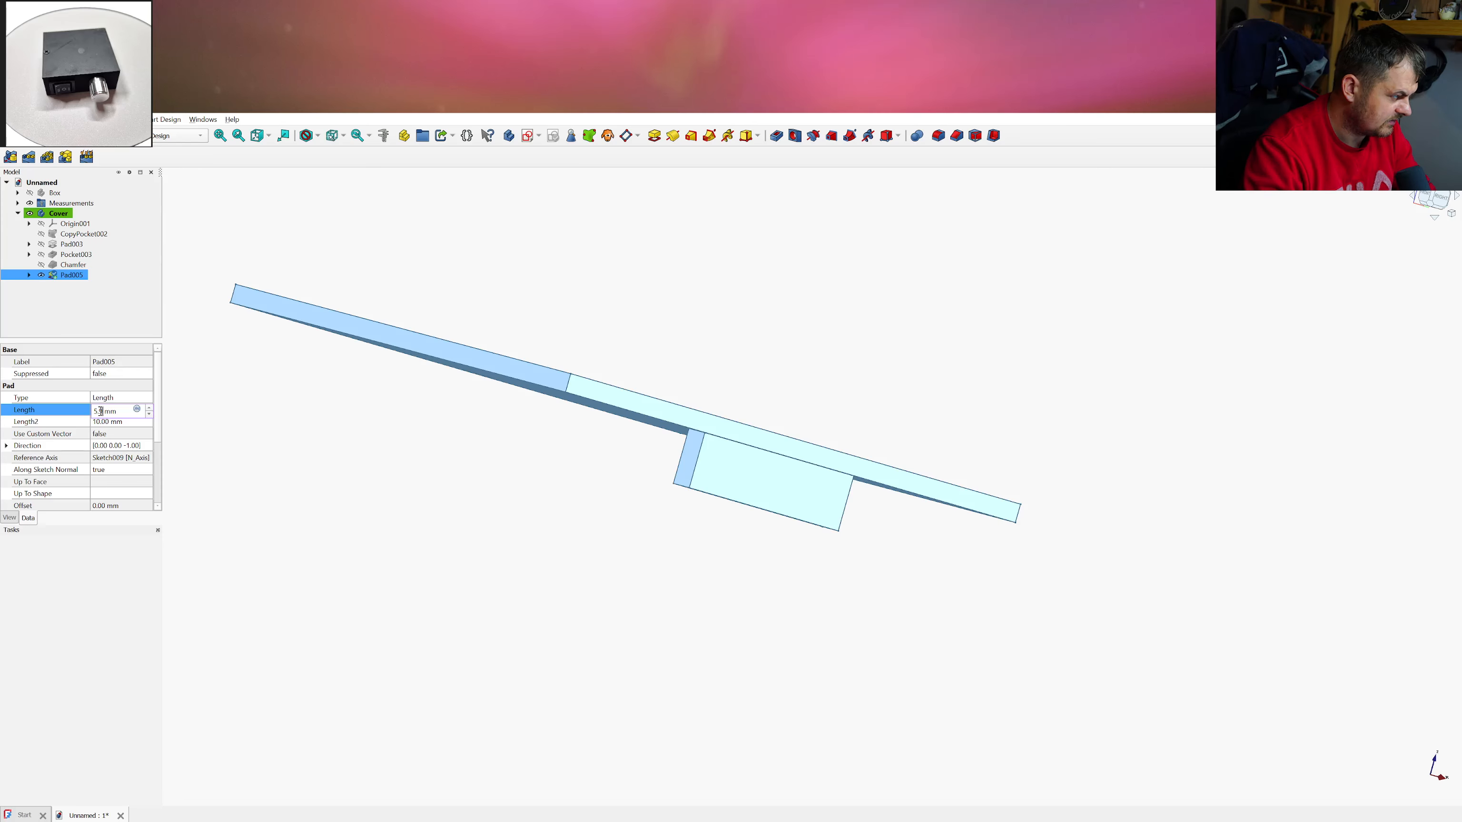
text(9)
key(Return)
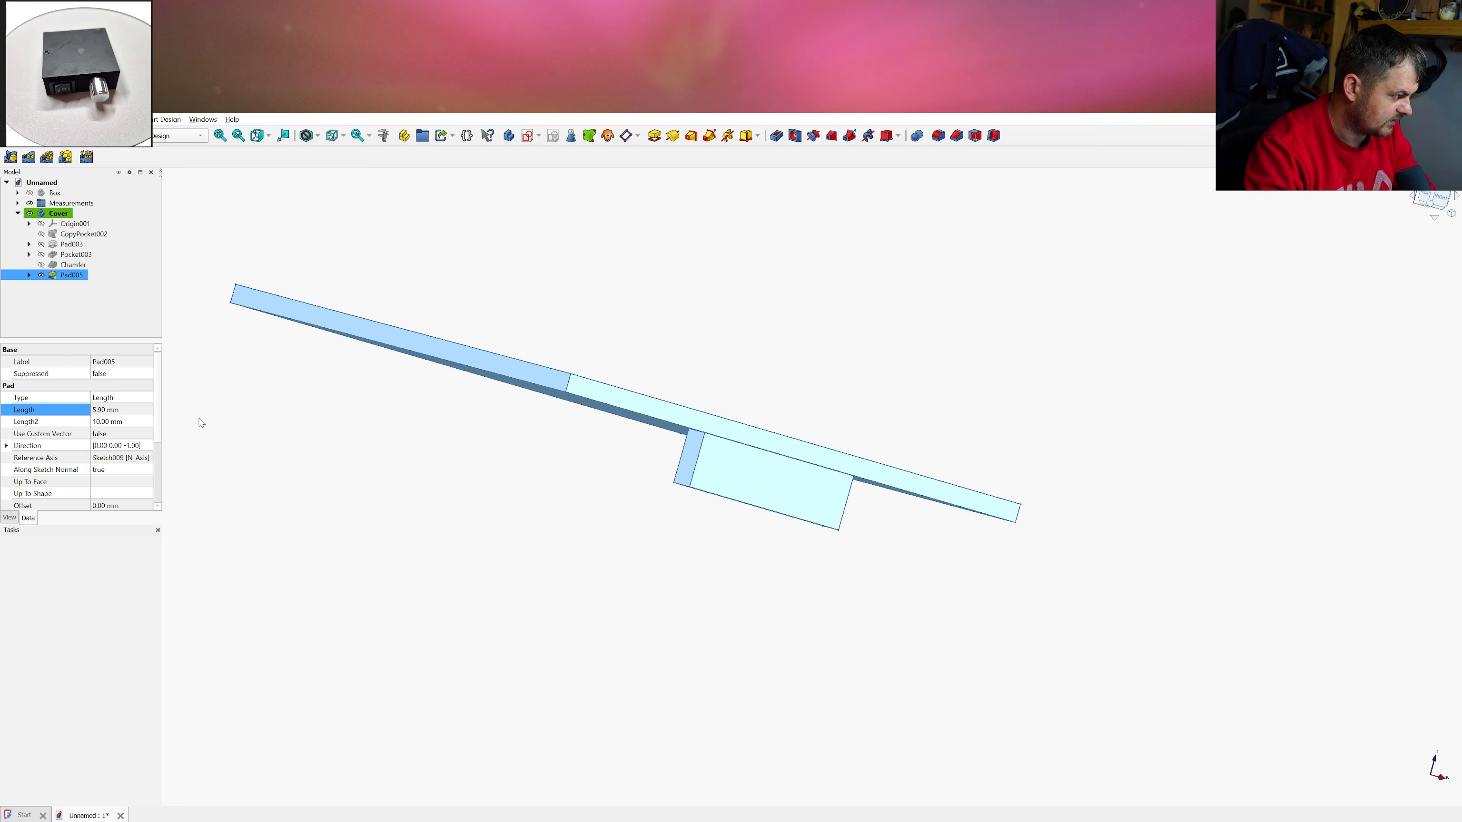
click(201, 422)
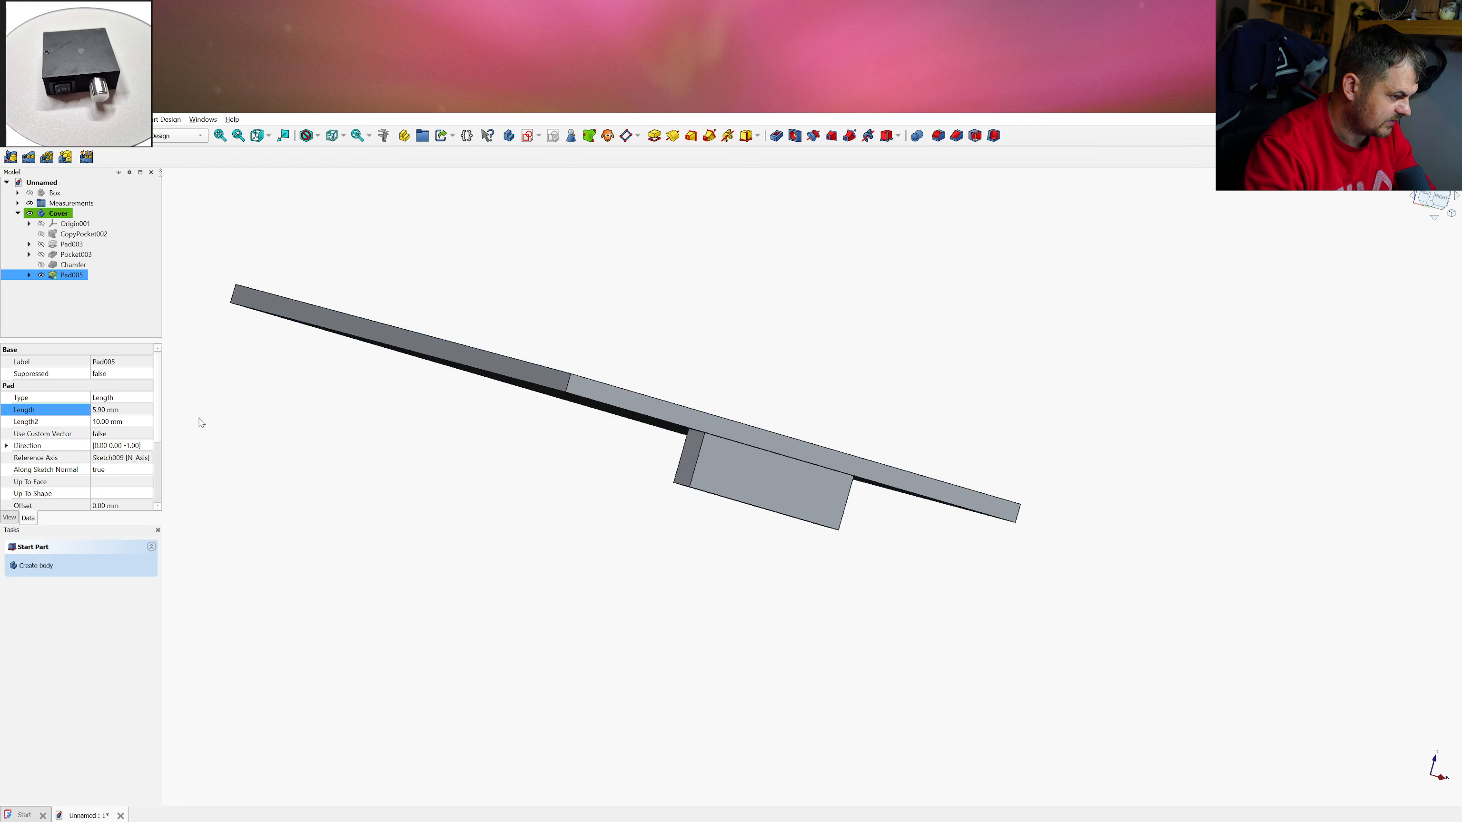
Measure the length of the tab's vertical edge, close the measurement without saving it, and clear the selection
click(696, 476)
click(384, 137)
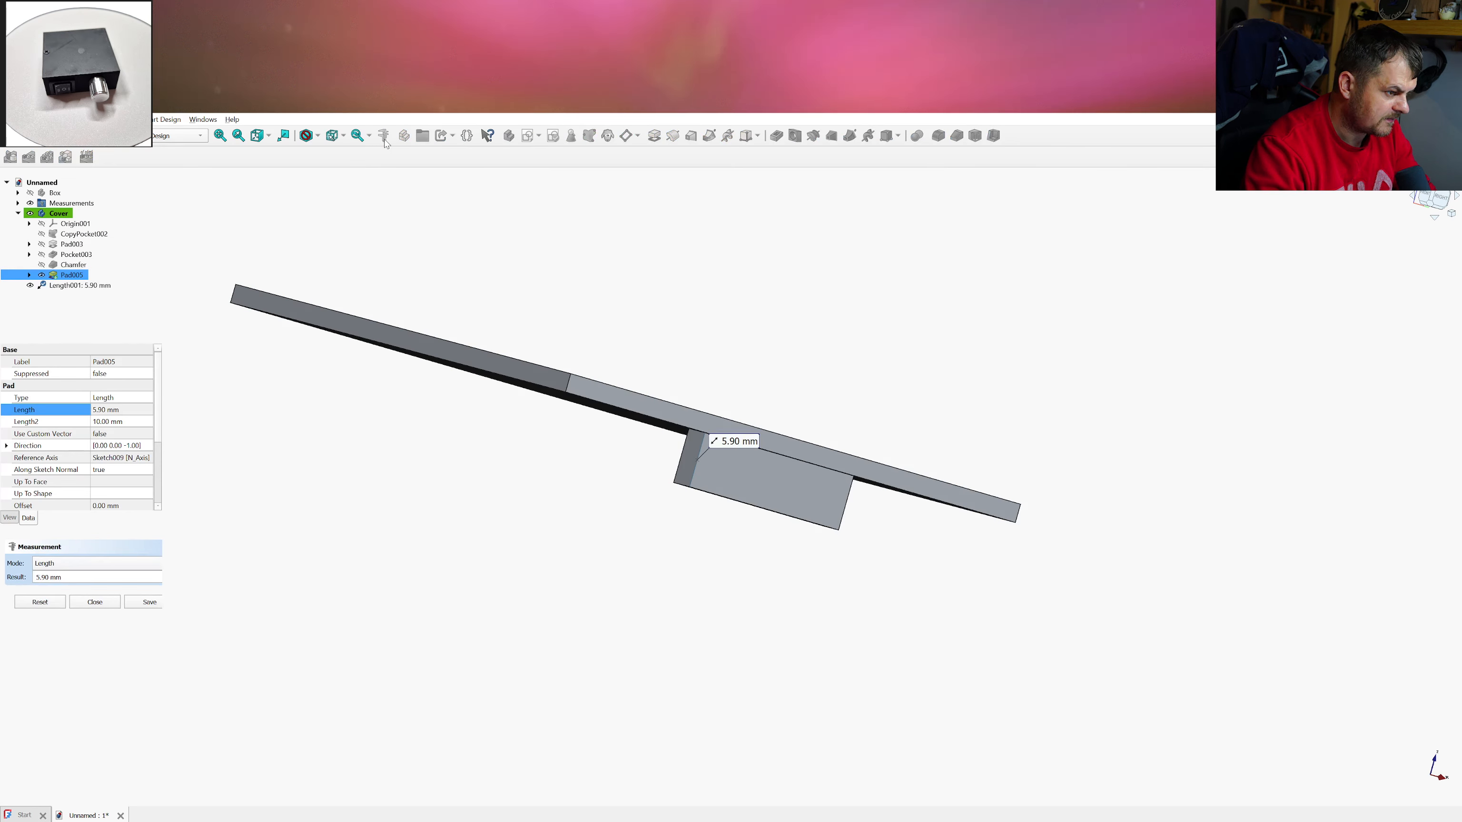
click(98, 603)
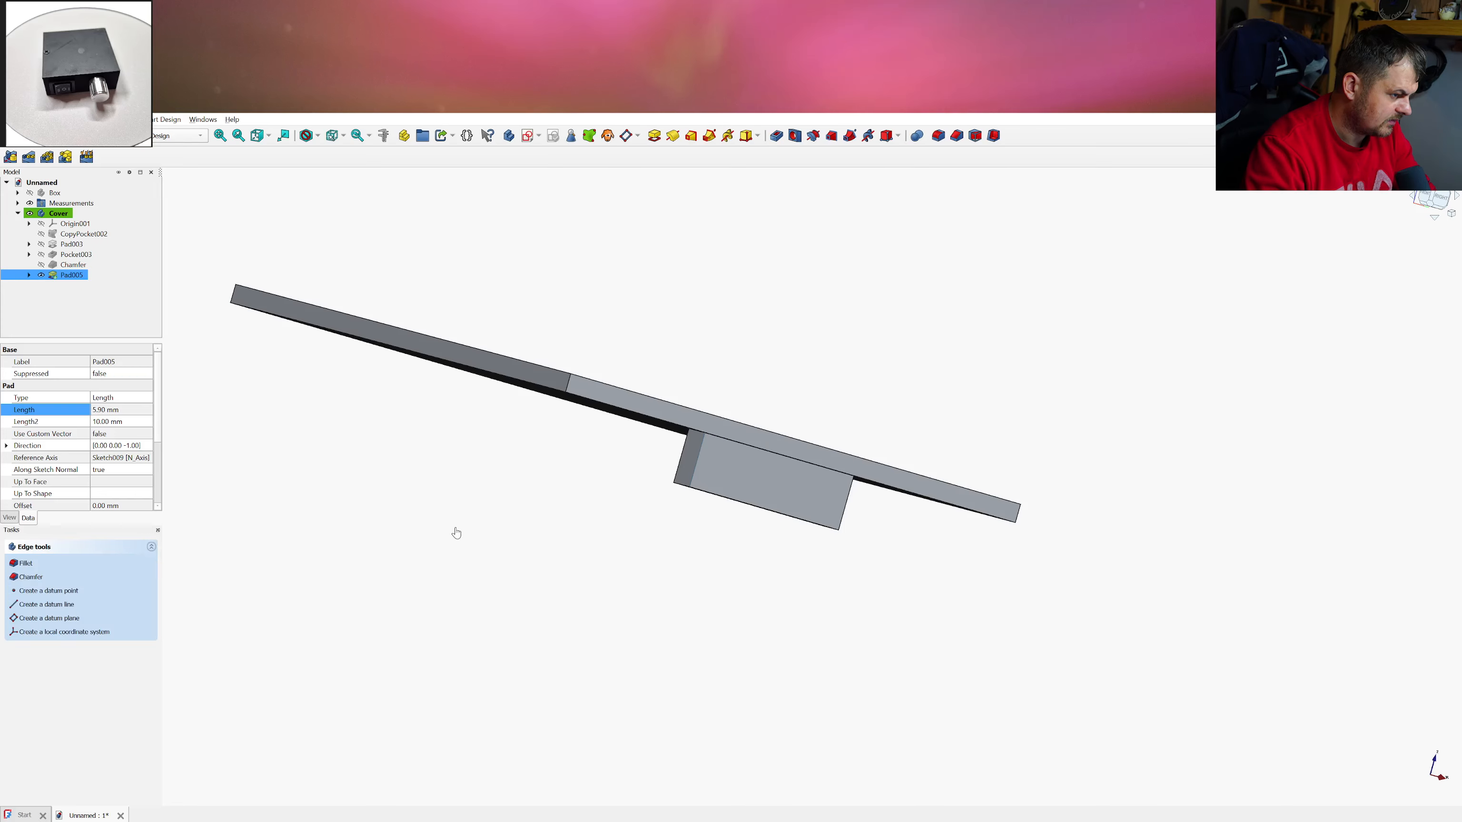
click(456, 532)
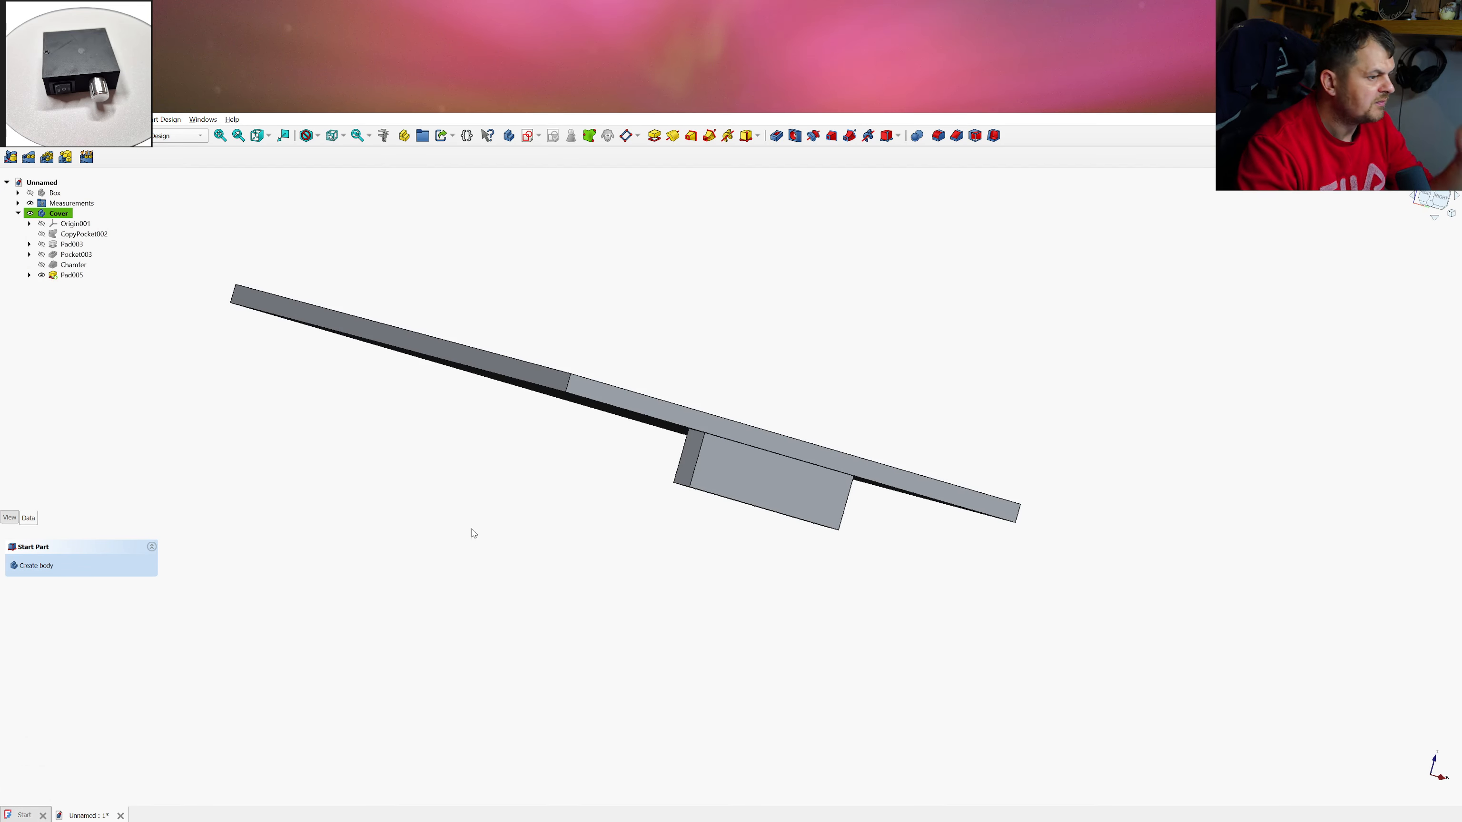
Create a sketch on the tab's long side face and project the tab's edges into it as external geometry
click(750, 484)
click(527, 135)
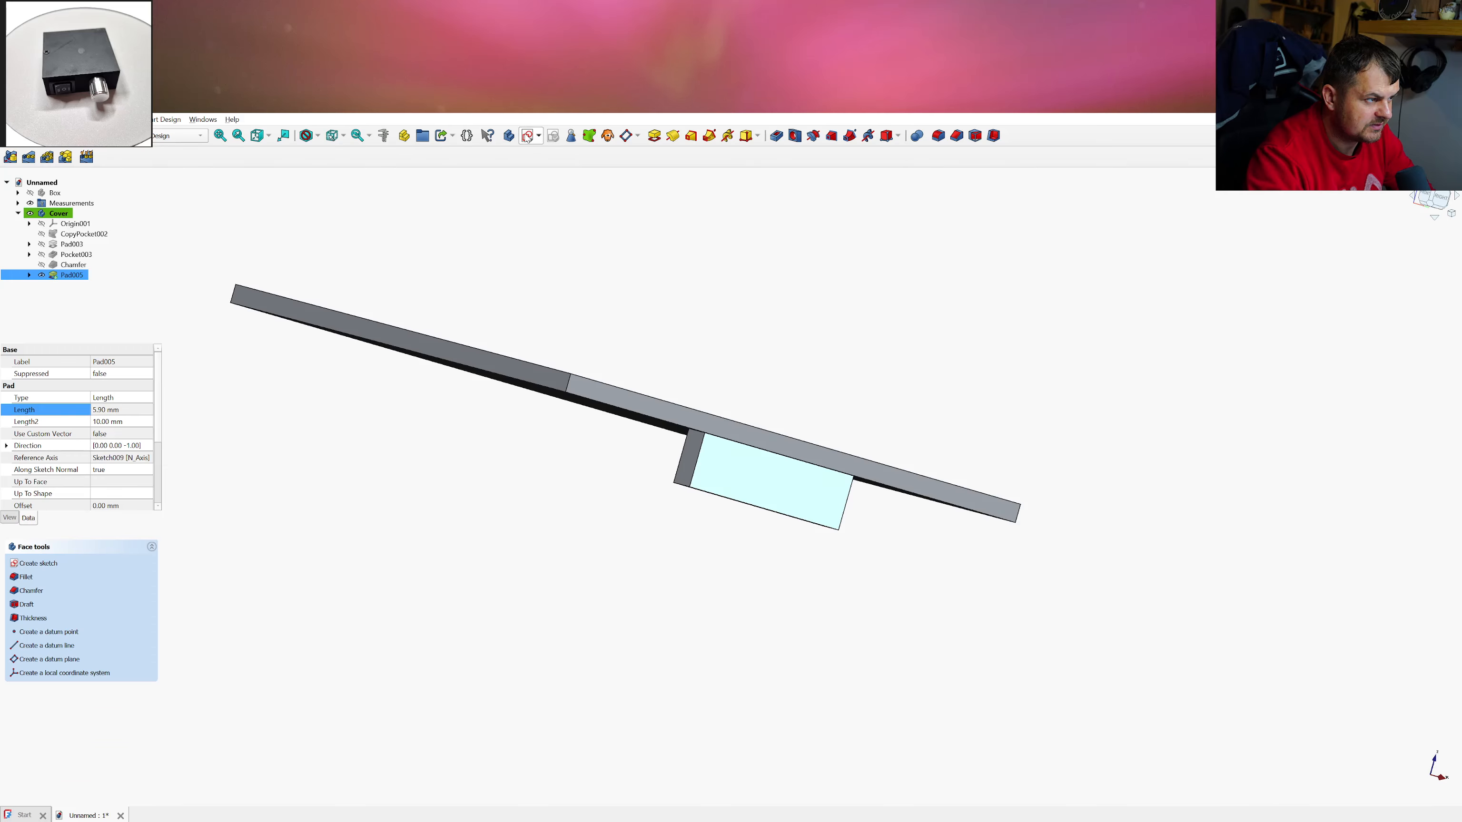
click(572, 156)
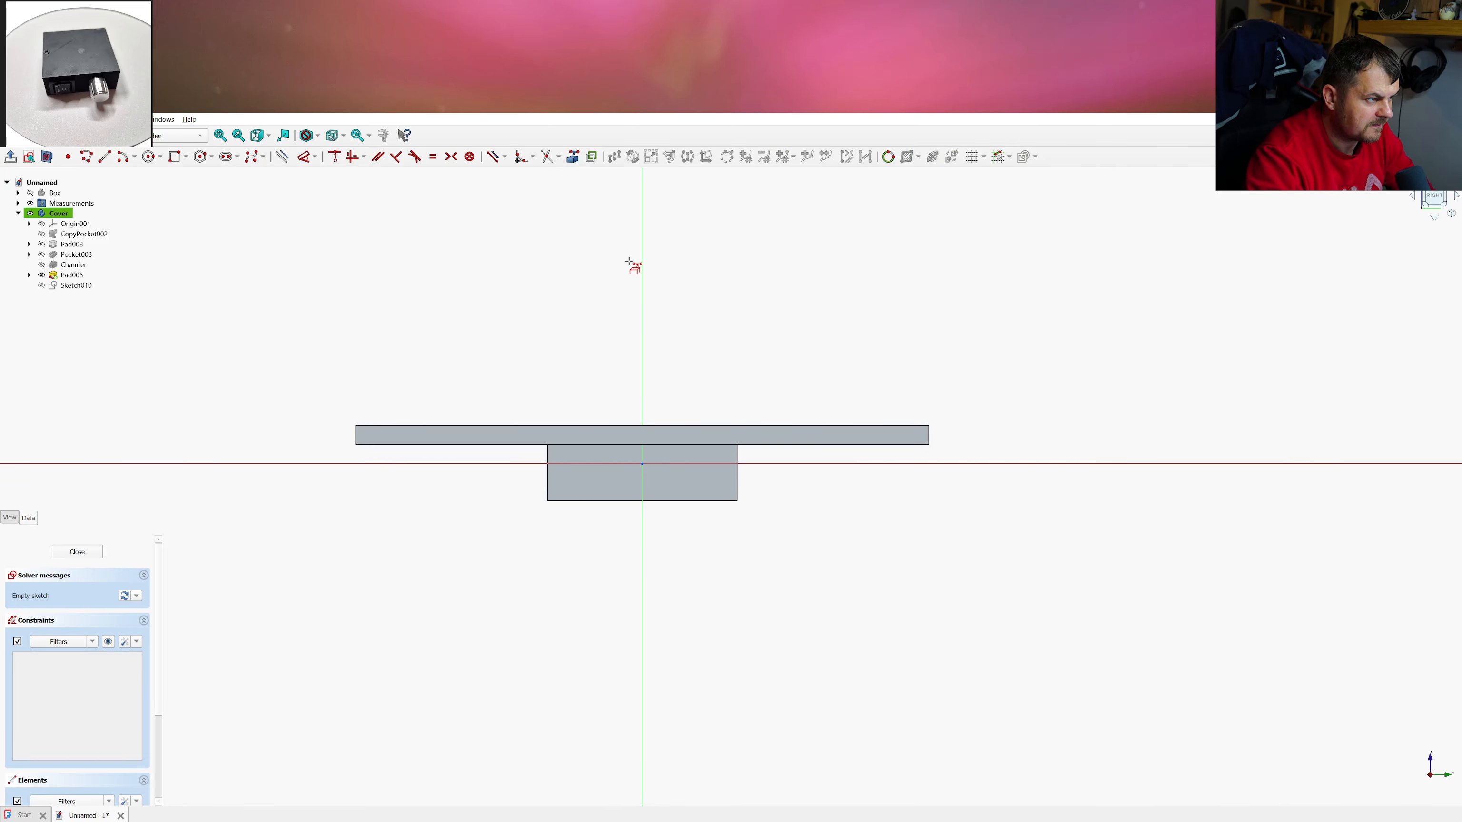
click(737, 489)
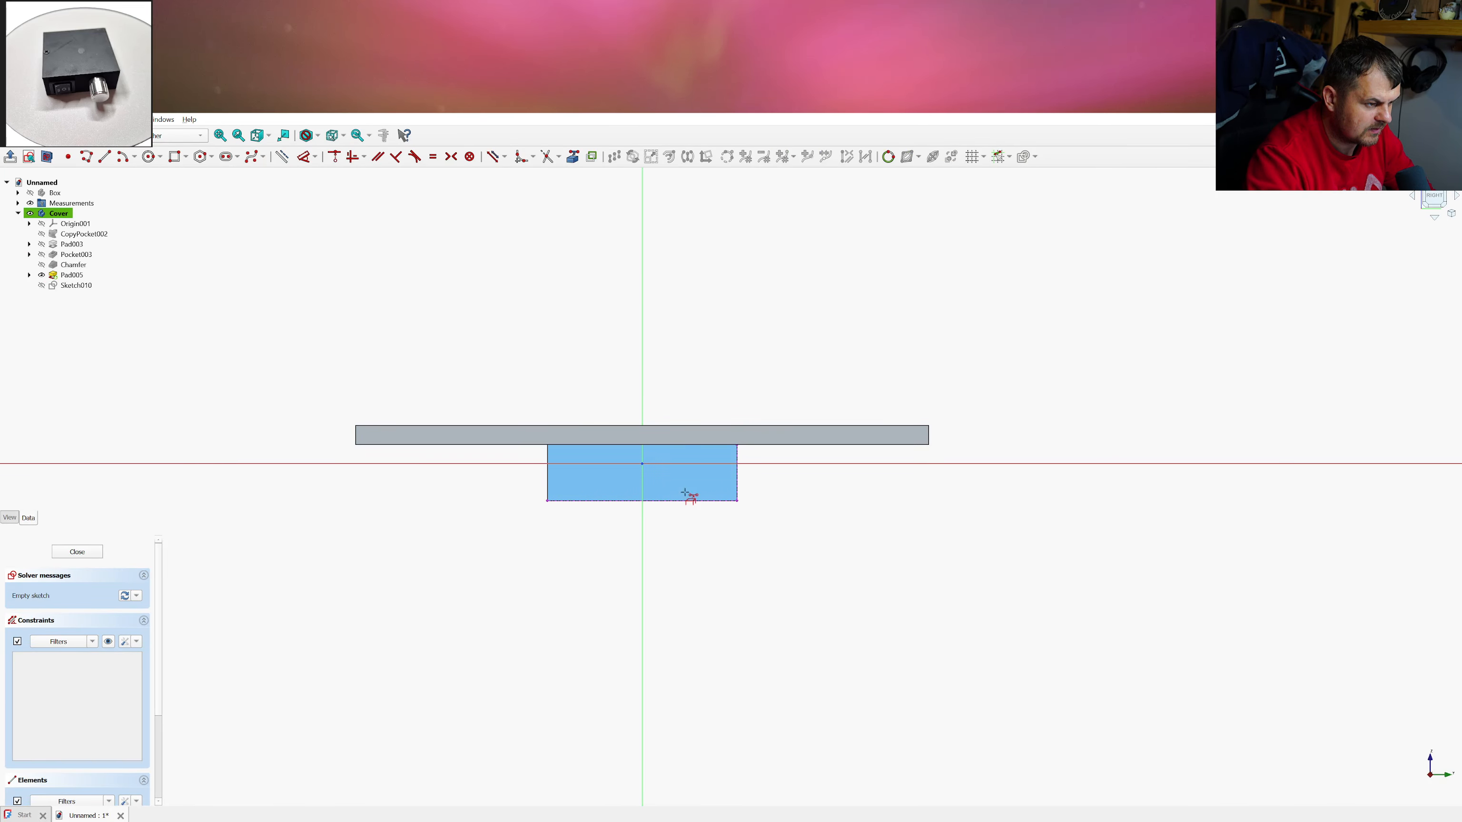
click(547, 483)
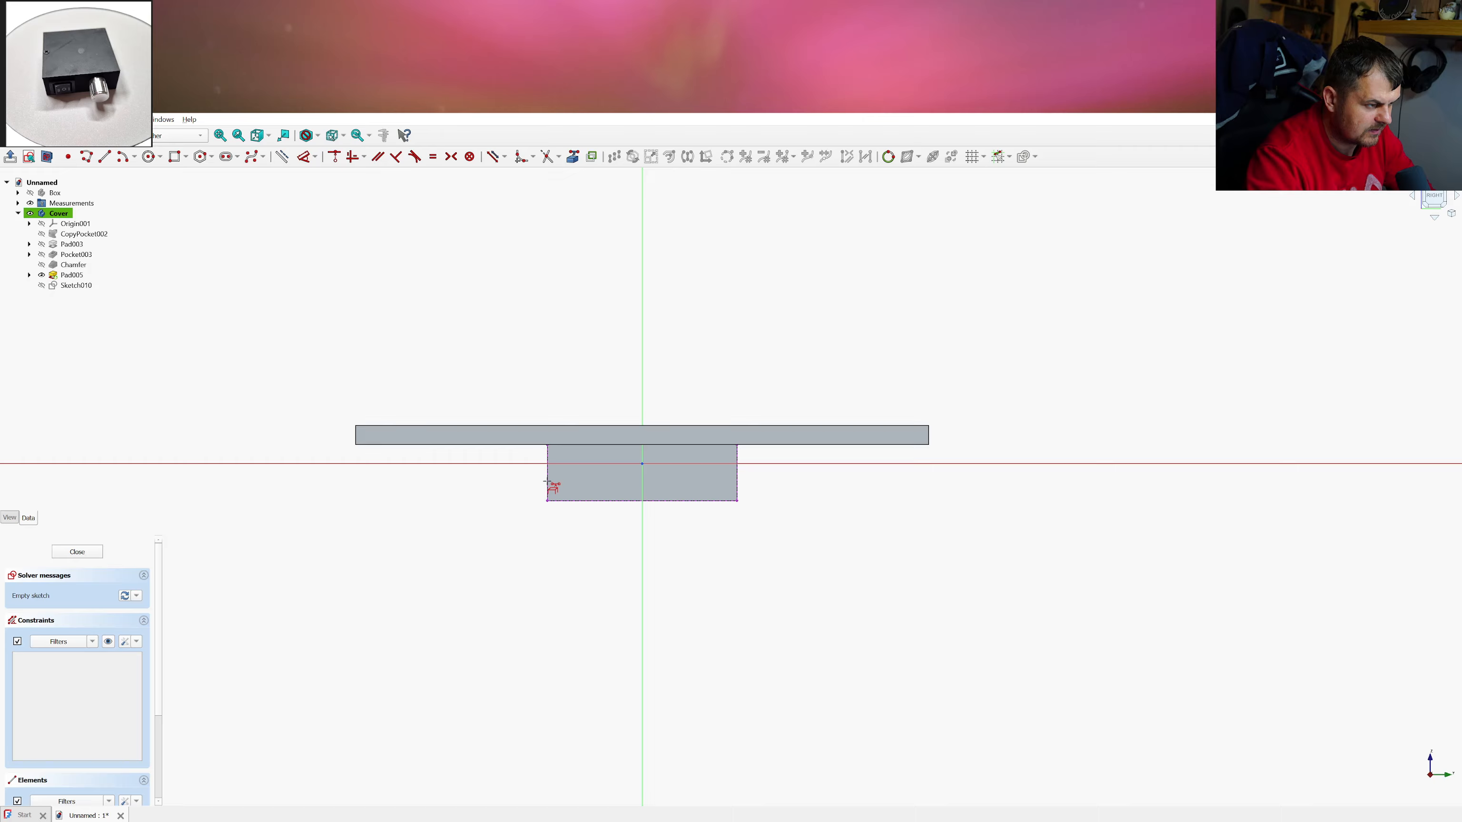
right_click(595, 538)
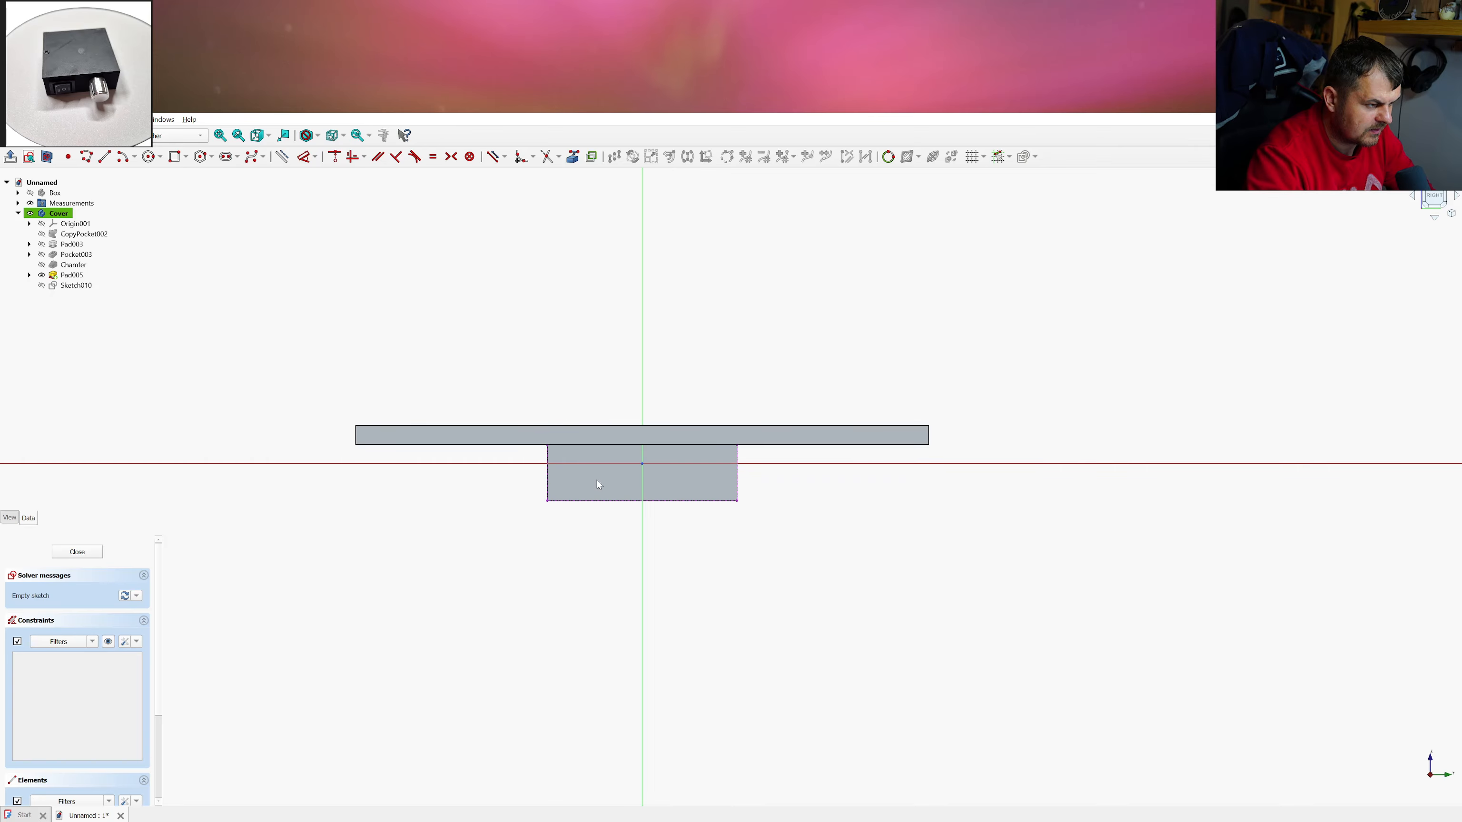
click(173, 158)
click(547, 501)
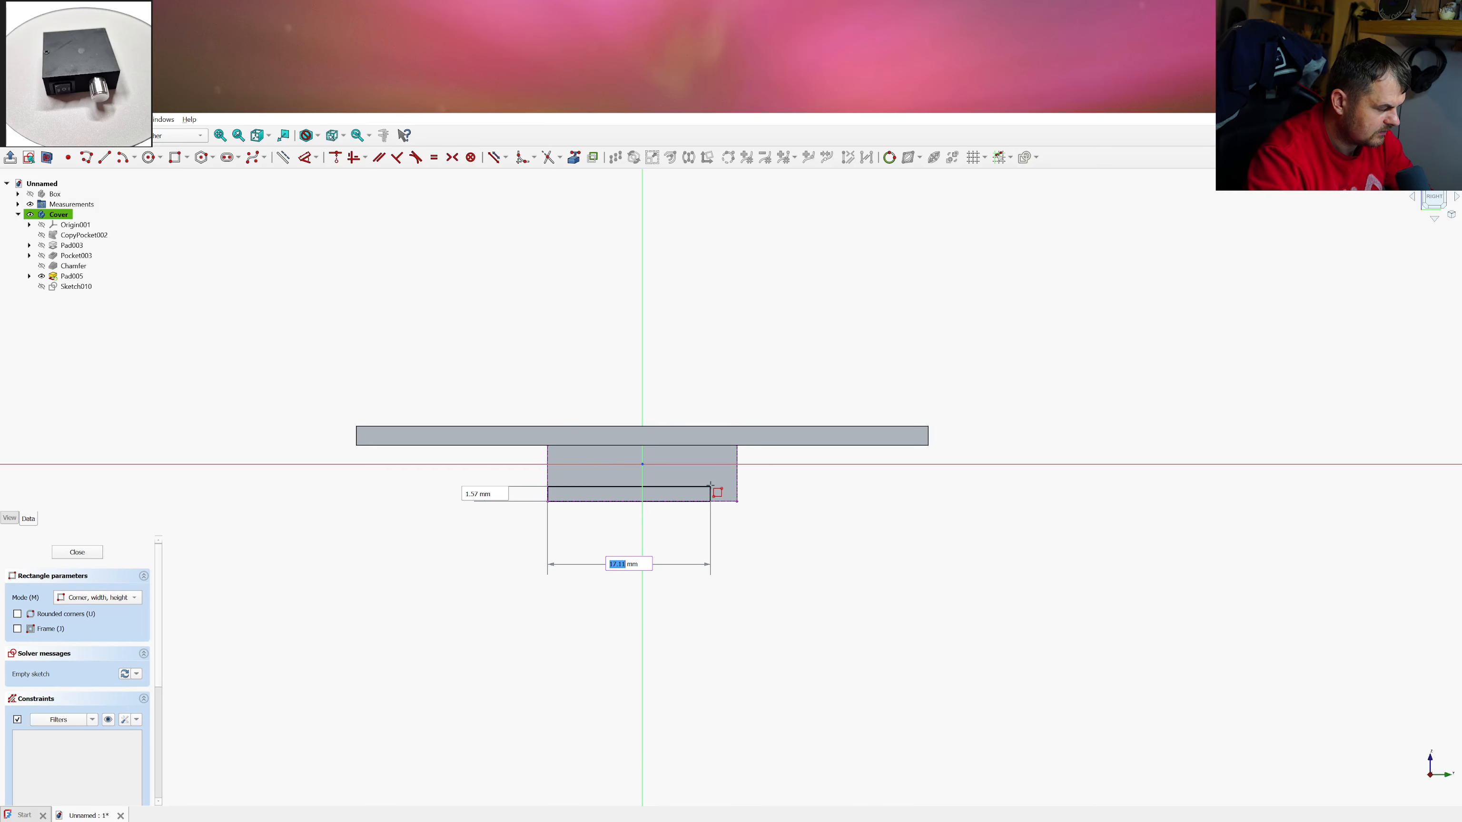
key(Tab)
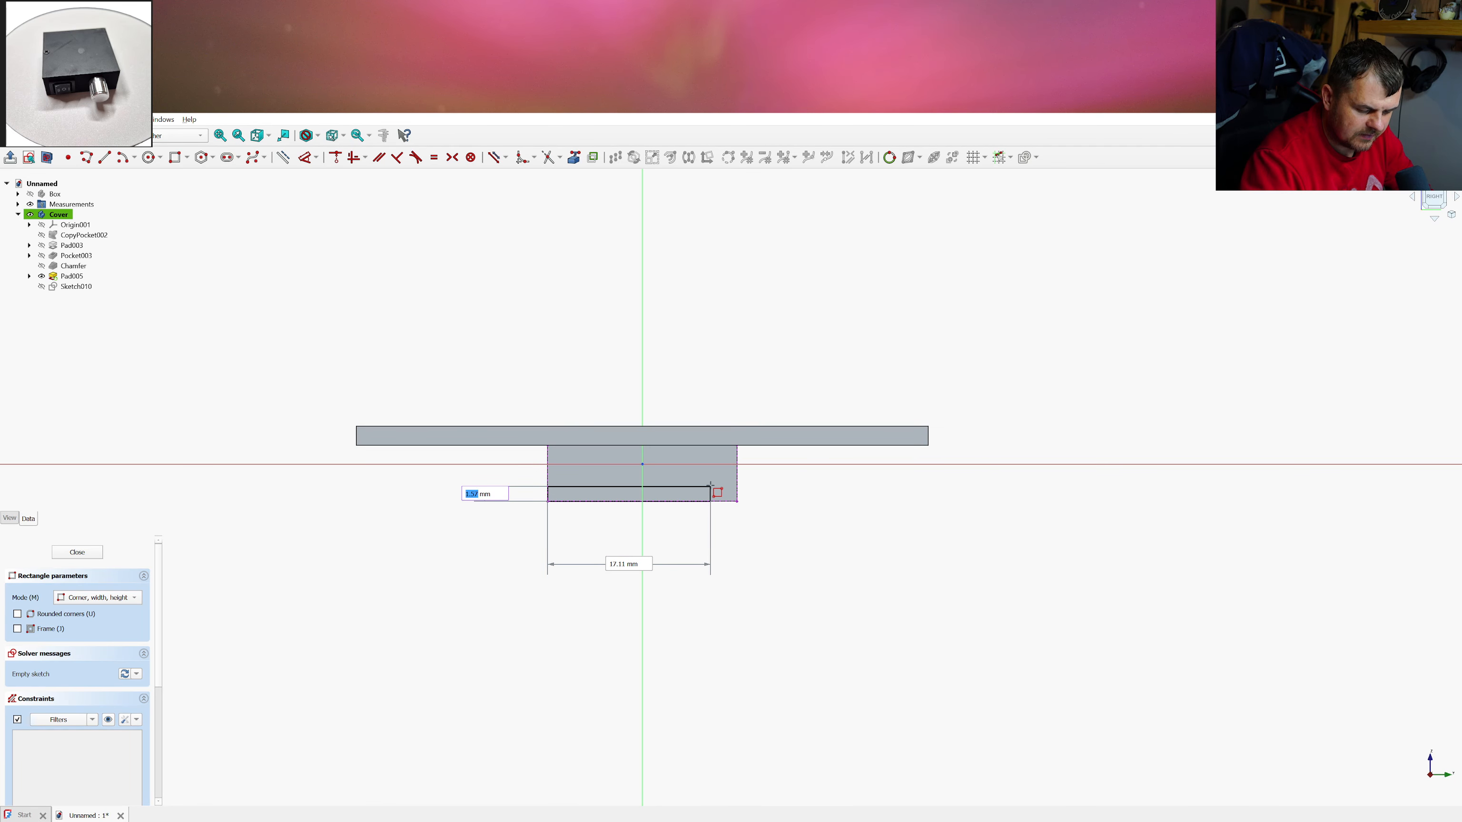
text(2.9)
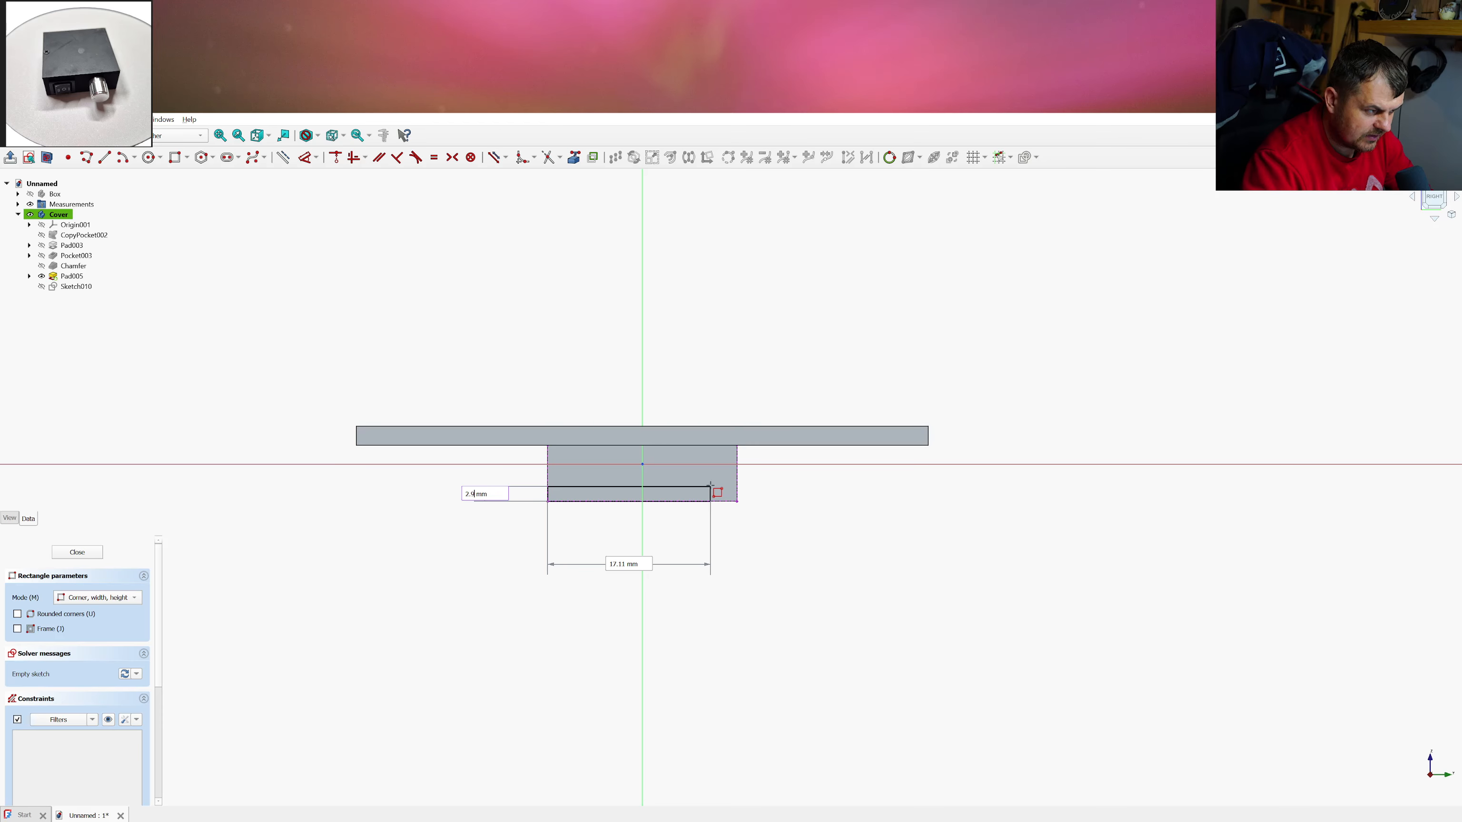
key(Return)
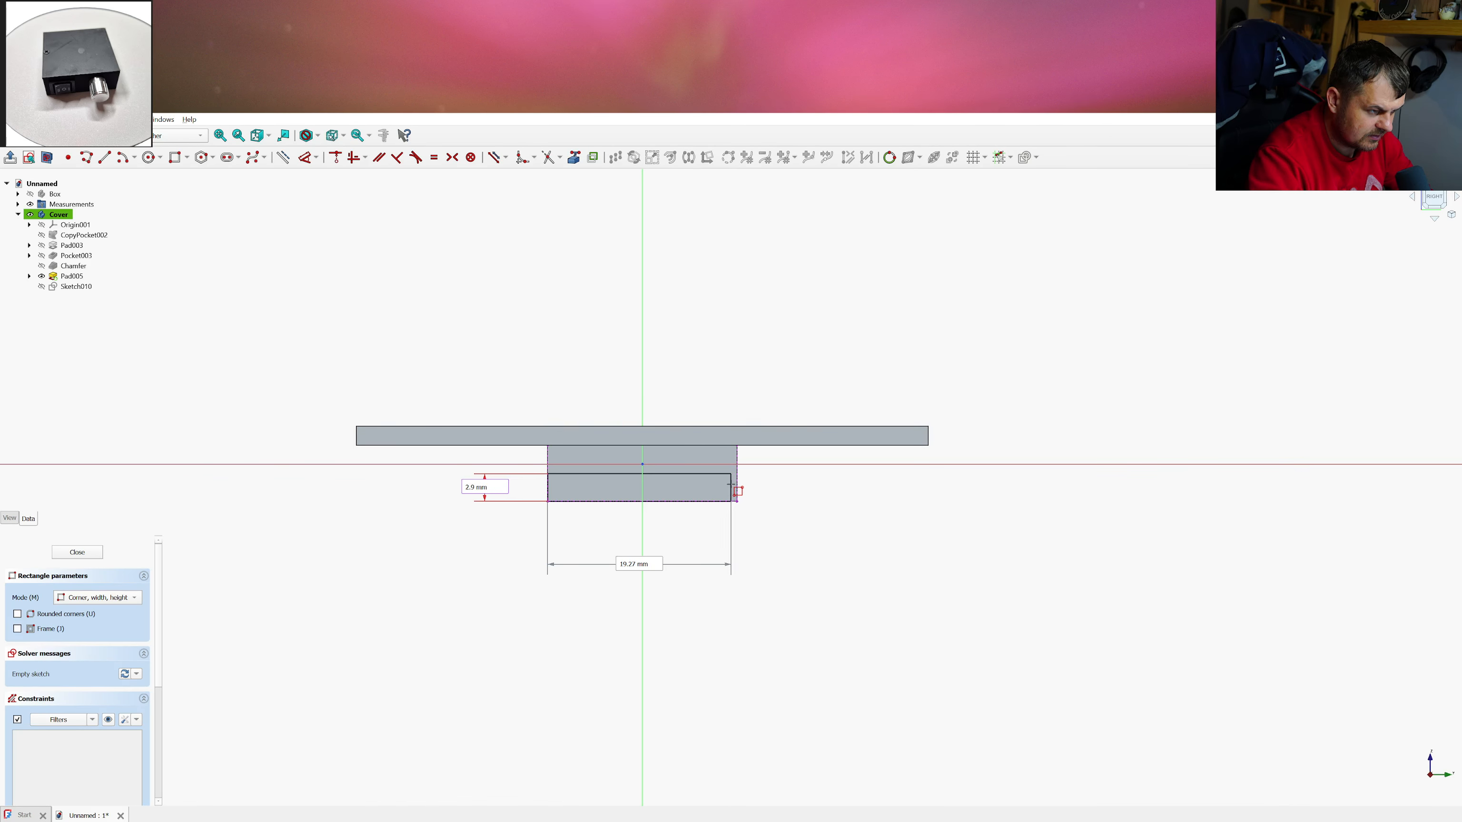
key(Escape)
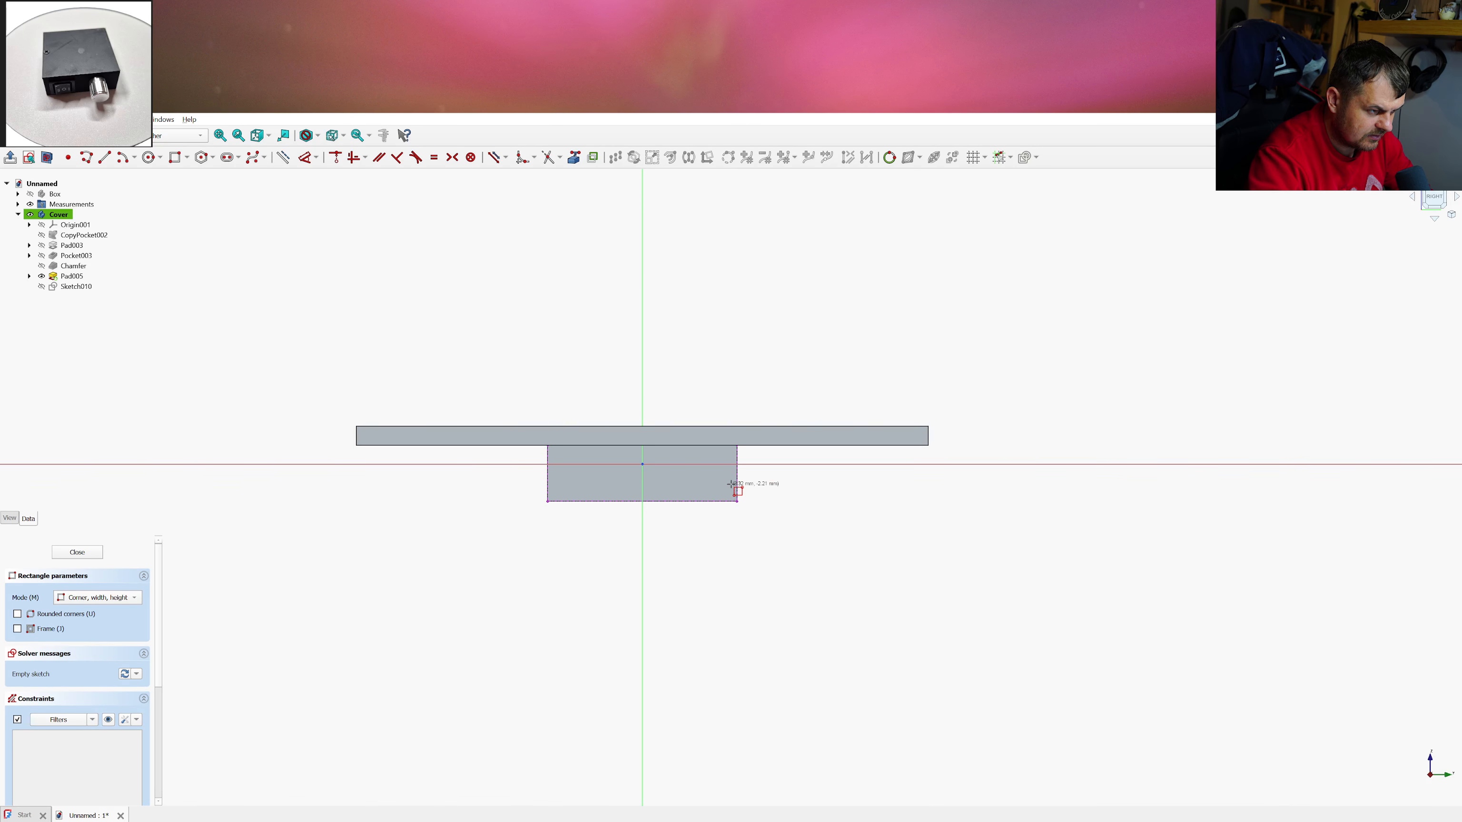
Draw a rectangle from the tab's lower corner to its opposite side edge and constrain the rectangle's height to 2.9 mm
click(547, 501)
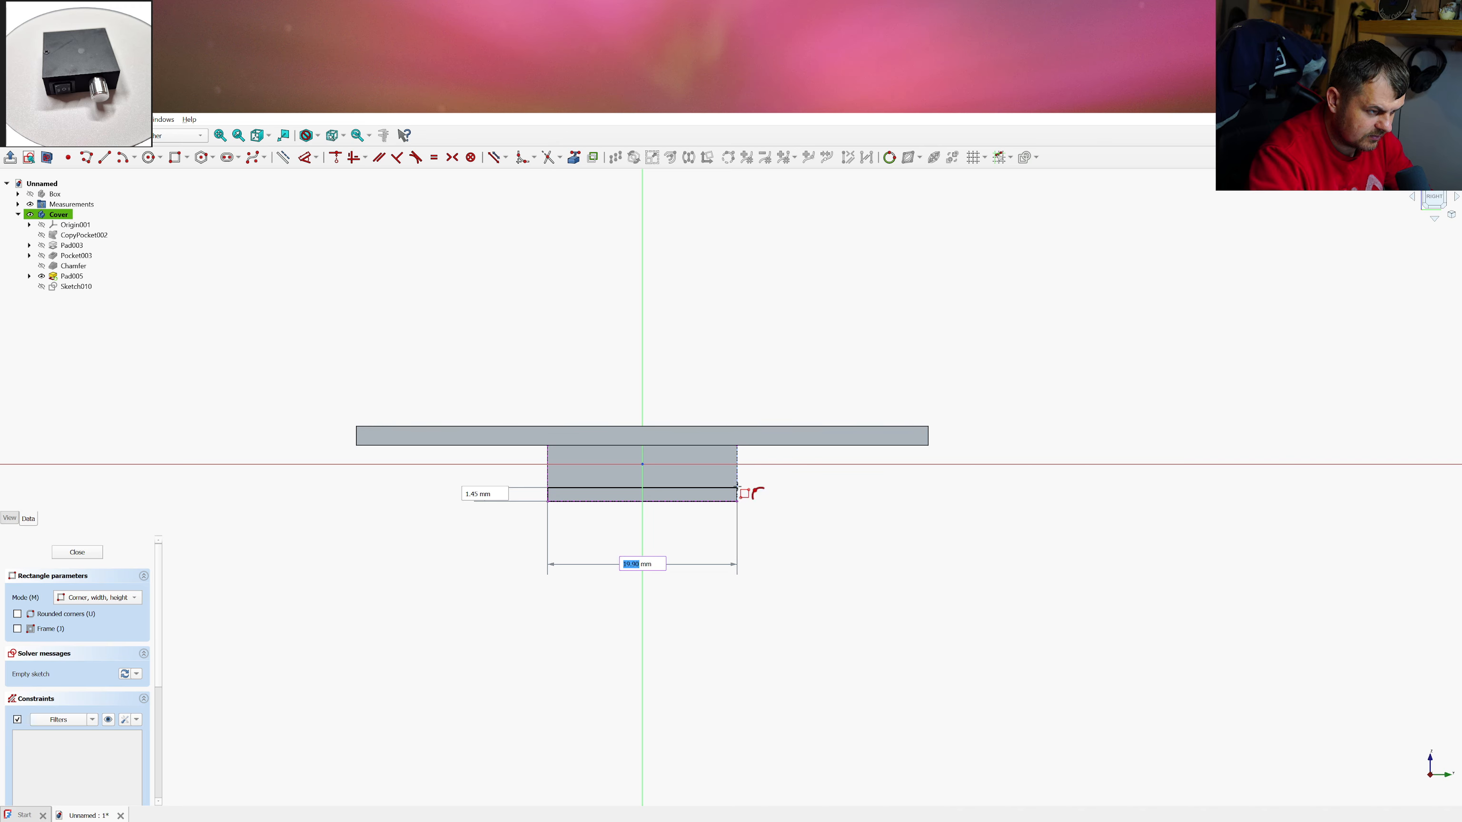
click(738, 487)
key(Escape)
click(737, 494)
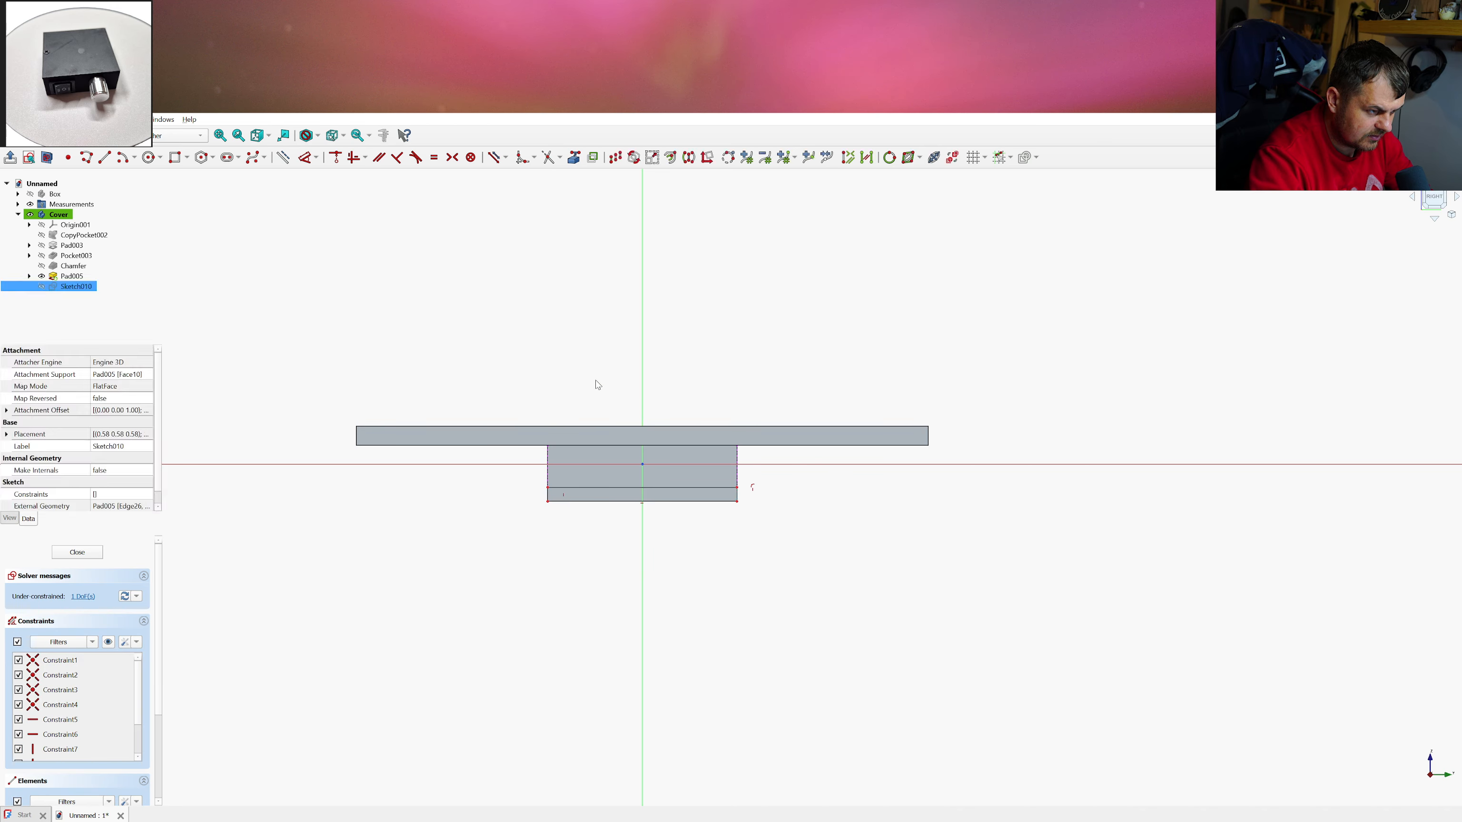
text(i)
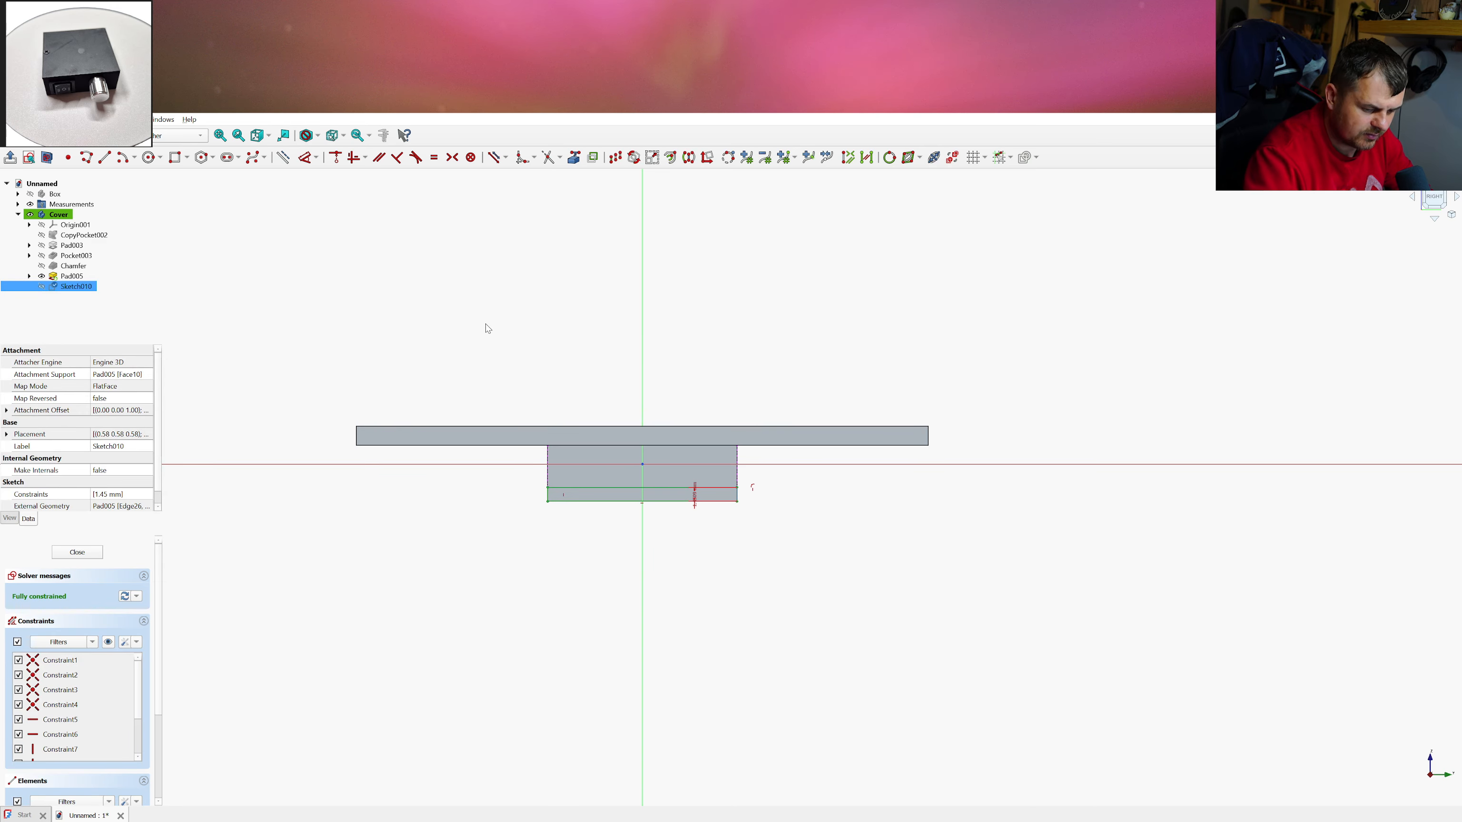
text(2.9)
key(Return)
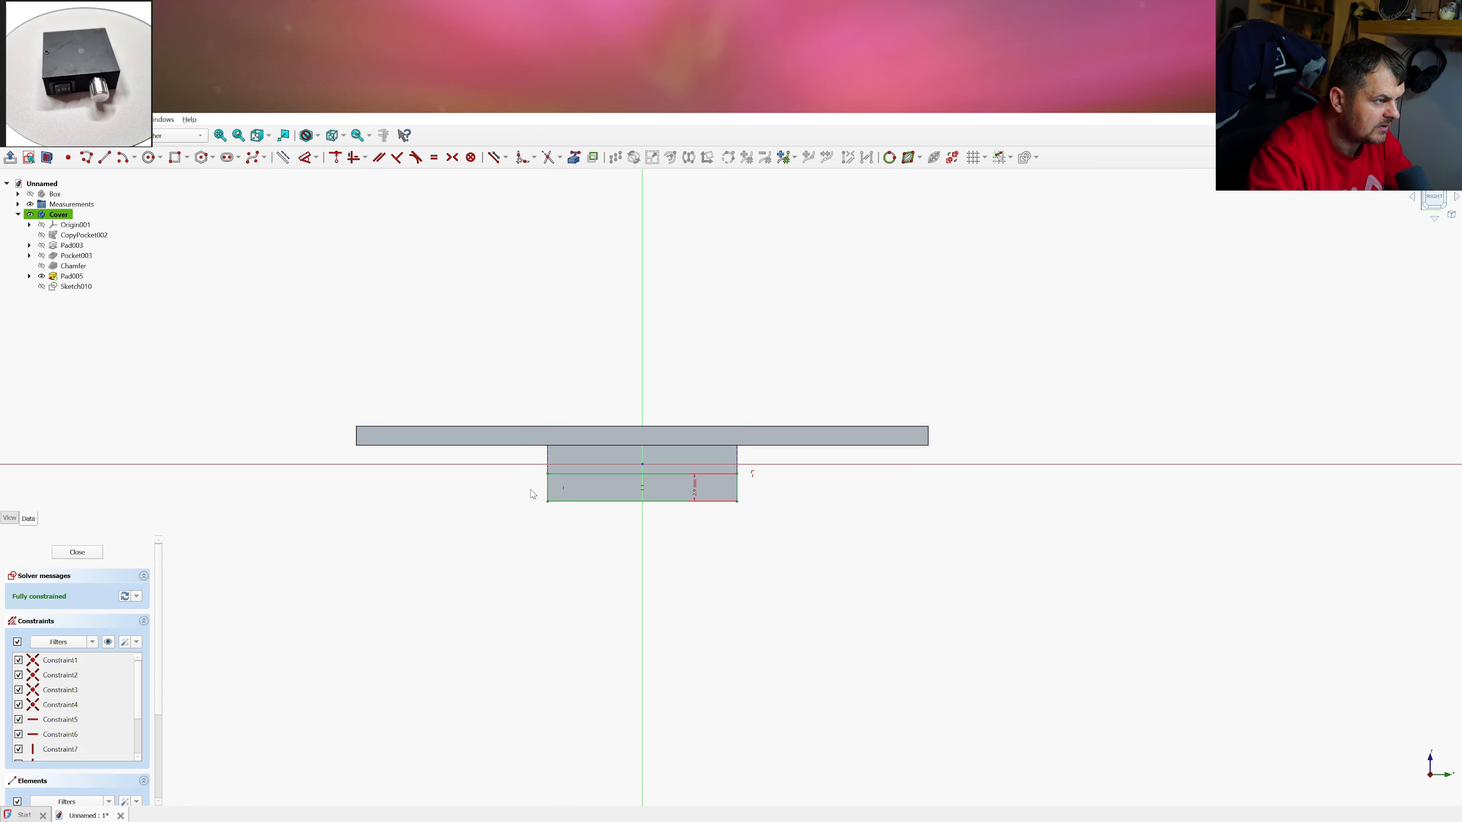
Close the sketch and pad the rectangle 2 mm to form the lip on the shortened tab
click(77, 552)
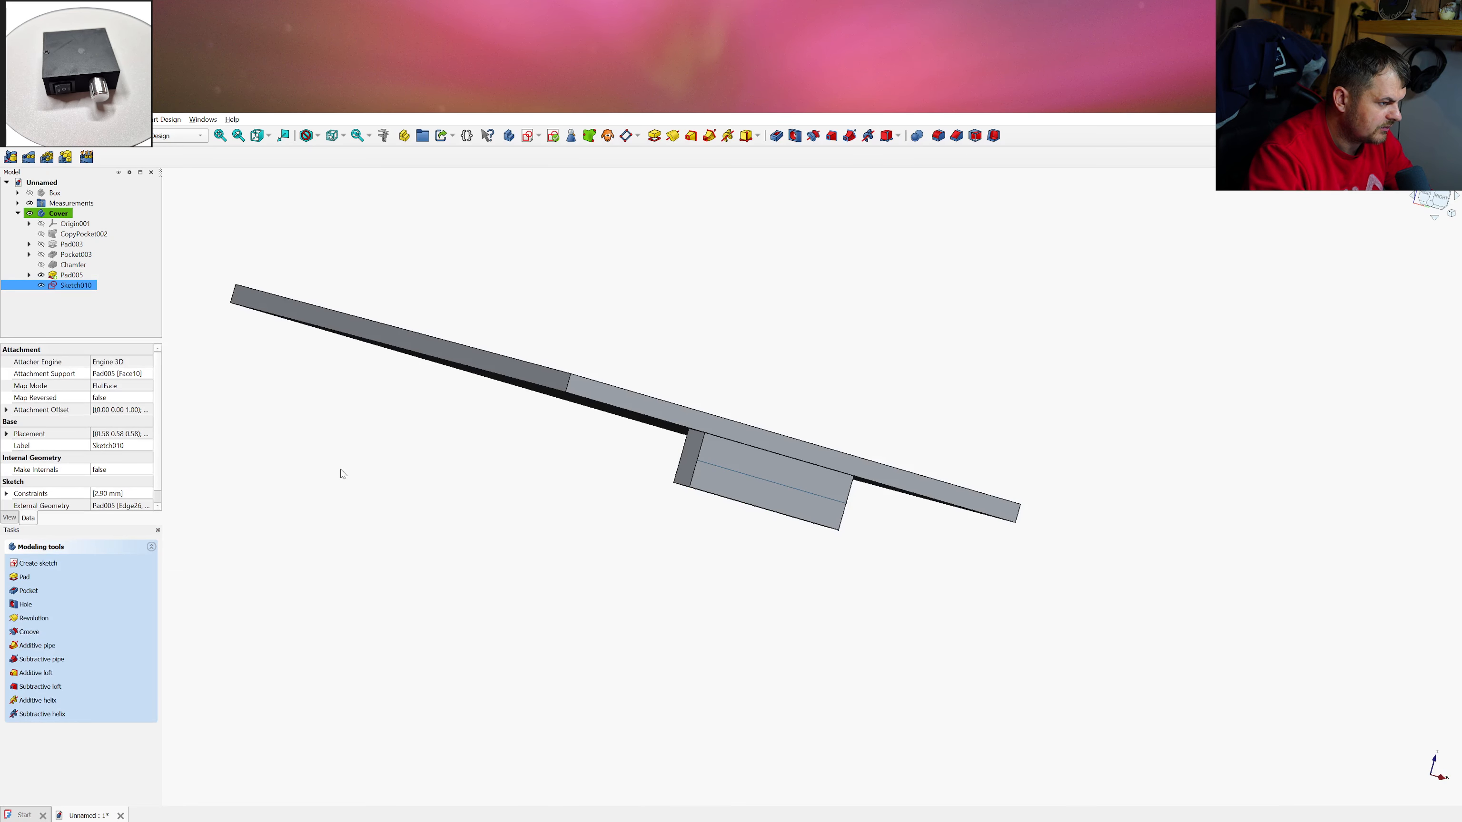
click(655, 138)
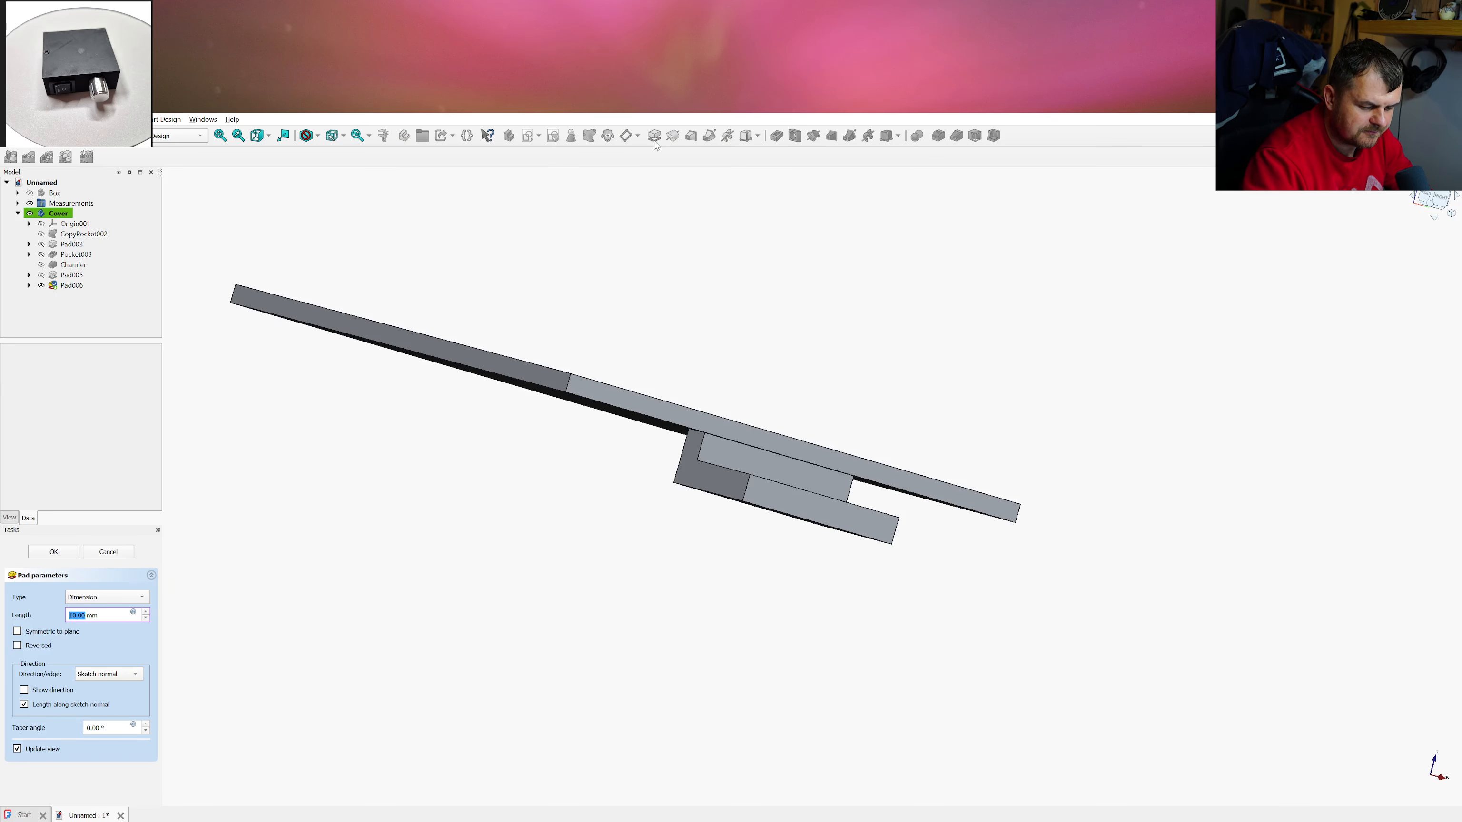
text(2)
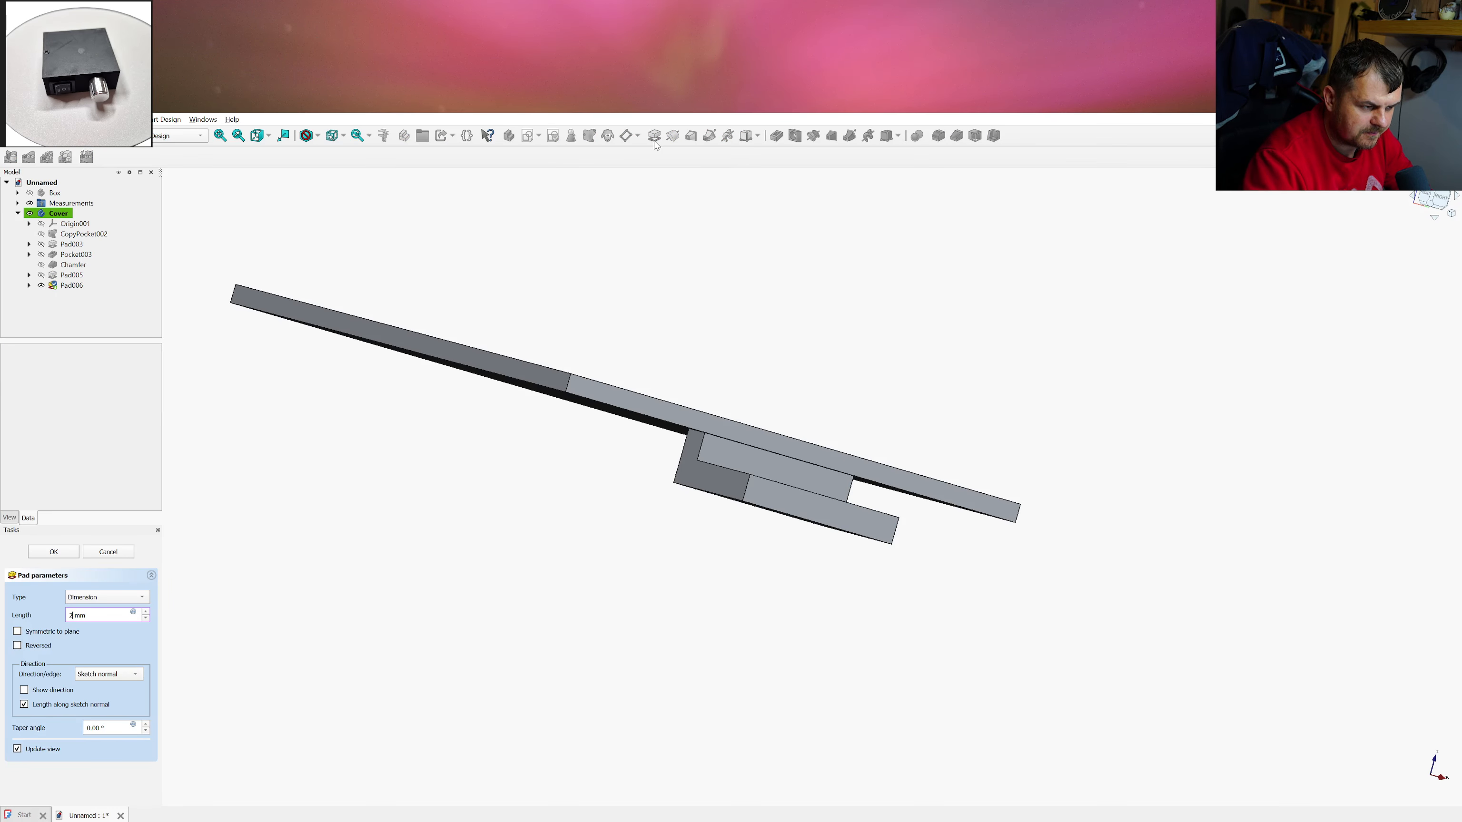
click(66, 551)
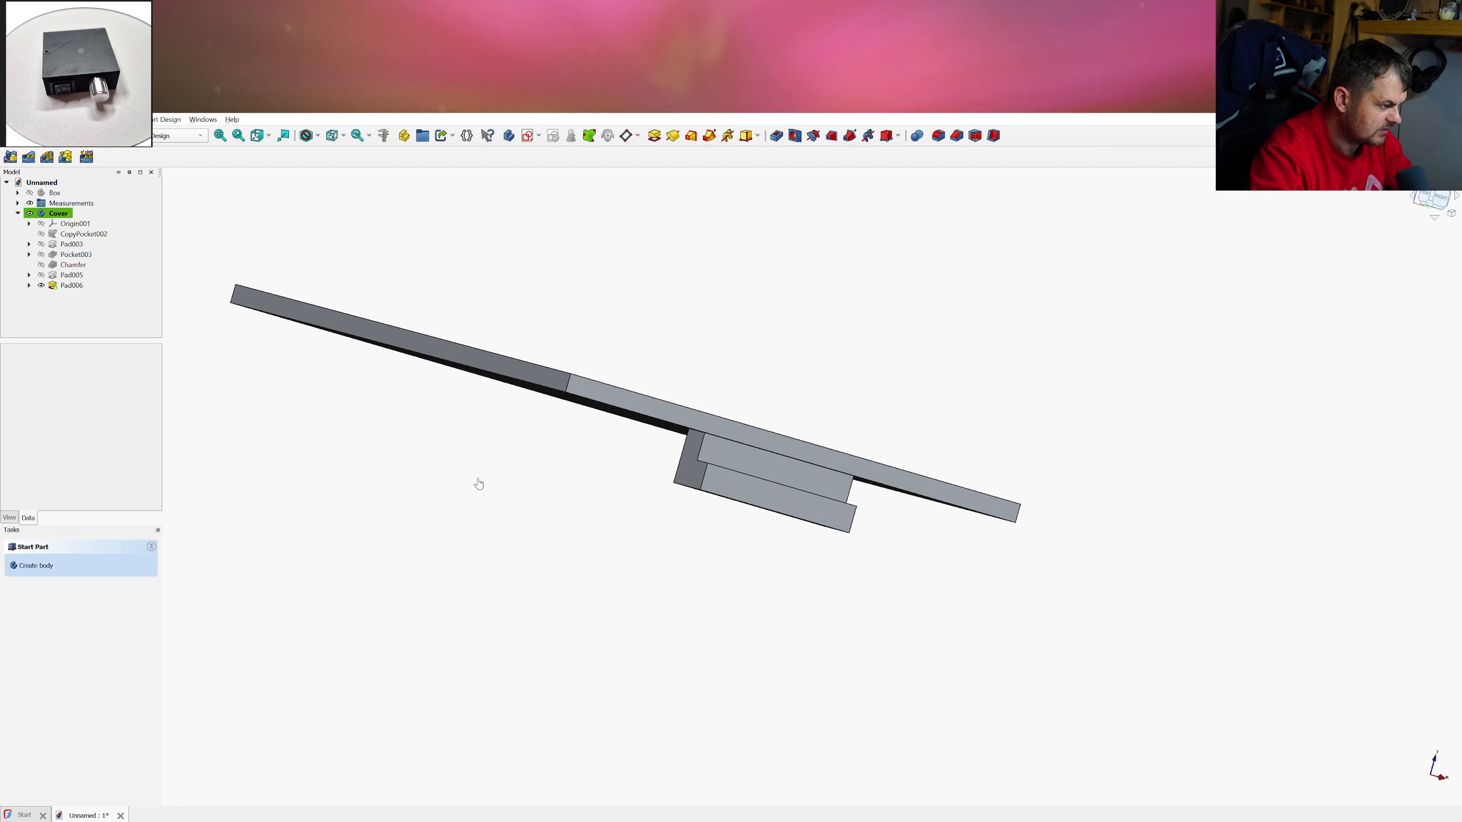
middle_drag(679, 433, 675, 465)
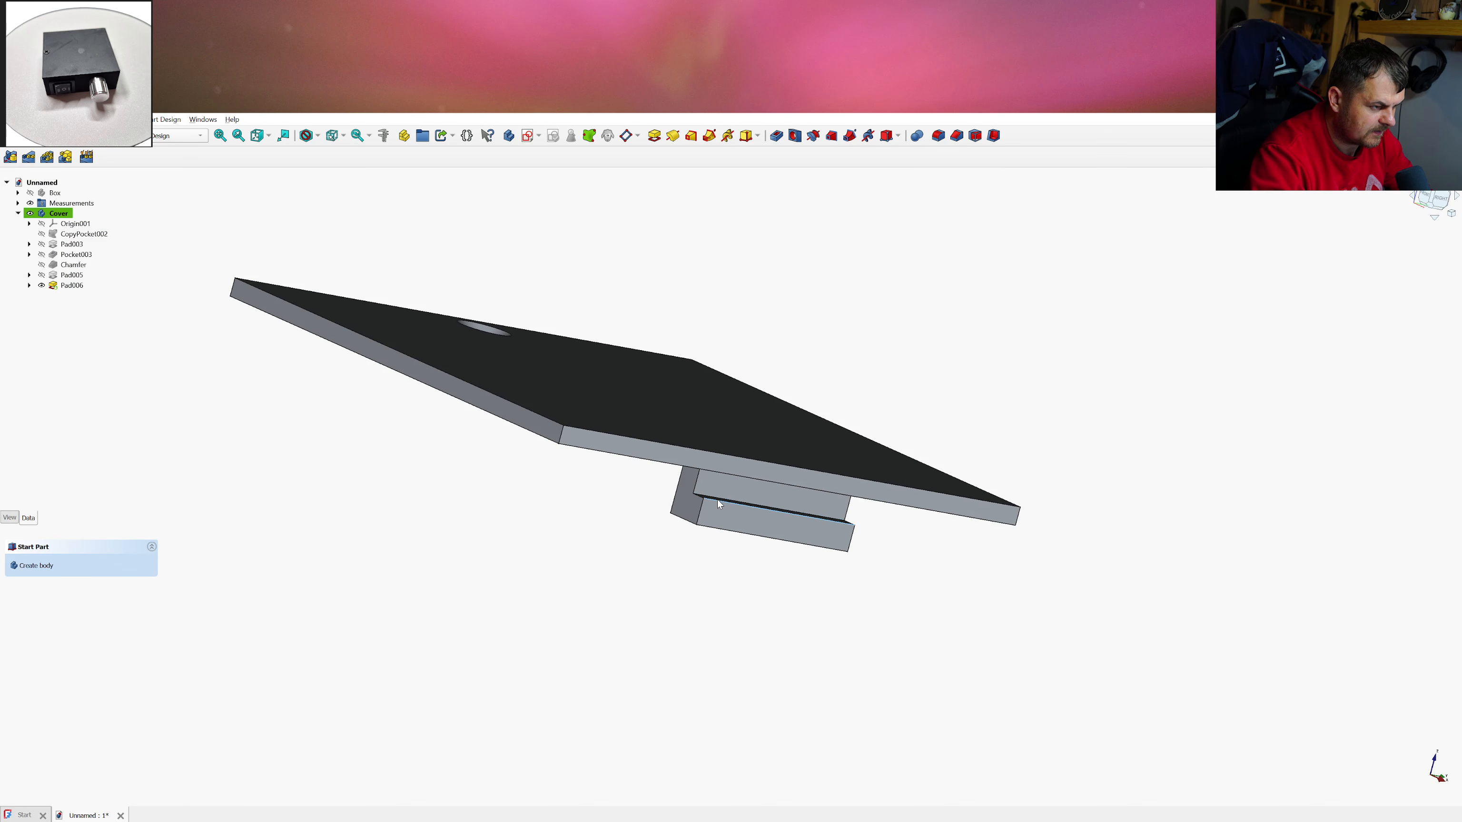
Chamfer the two long outer edges of the tab's lip, upper and lower, with an equal distance of 1.4 mm
click(717, 500)
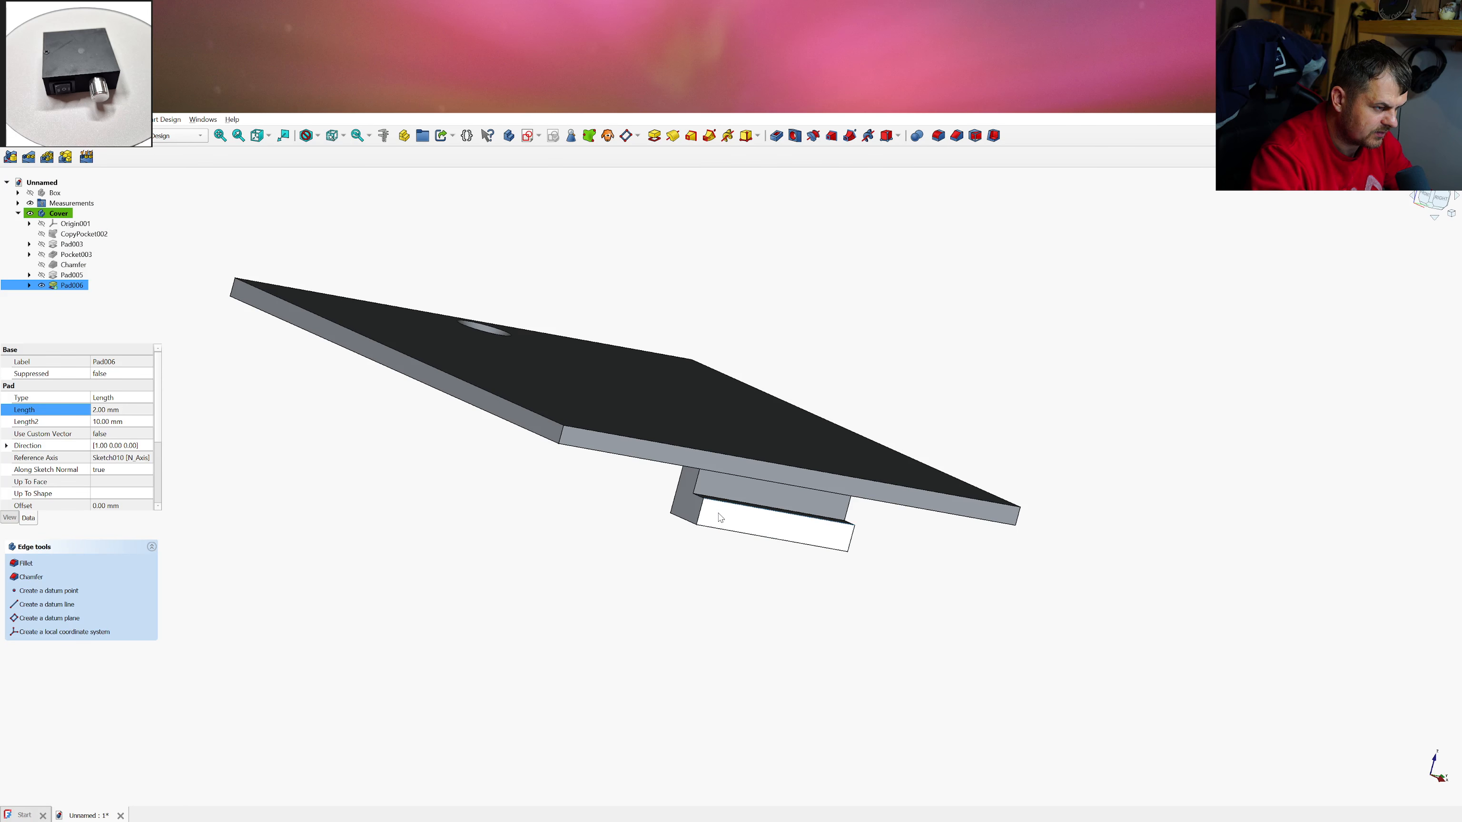
click(717, 533)
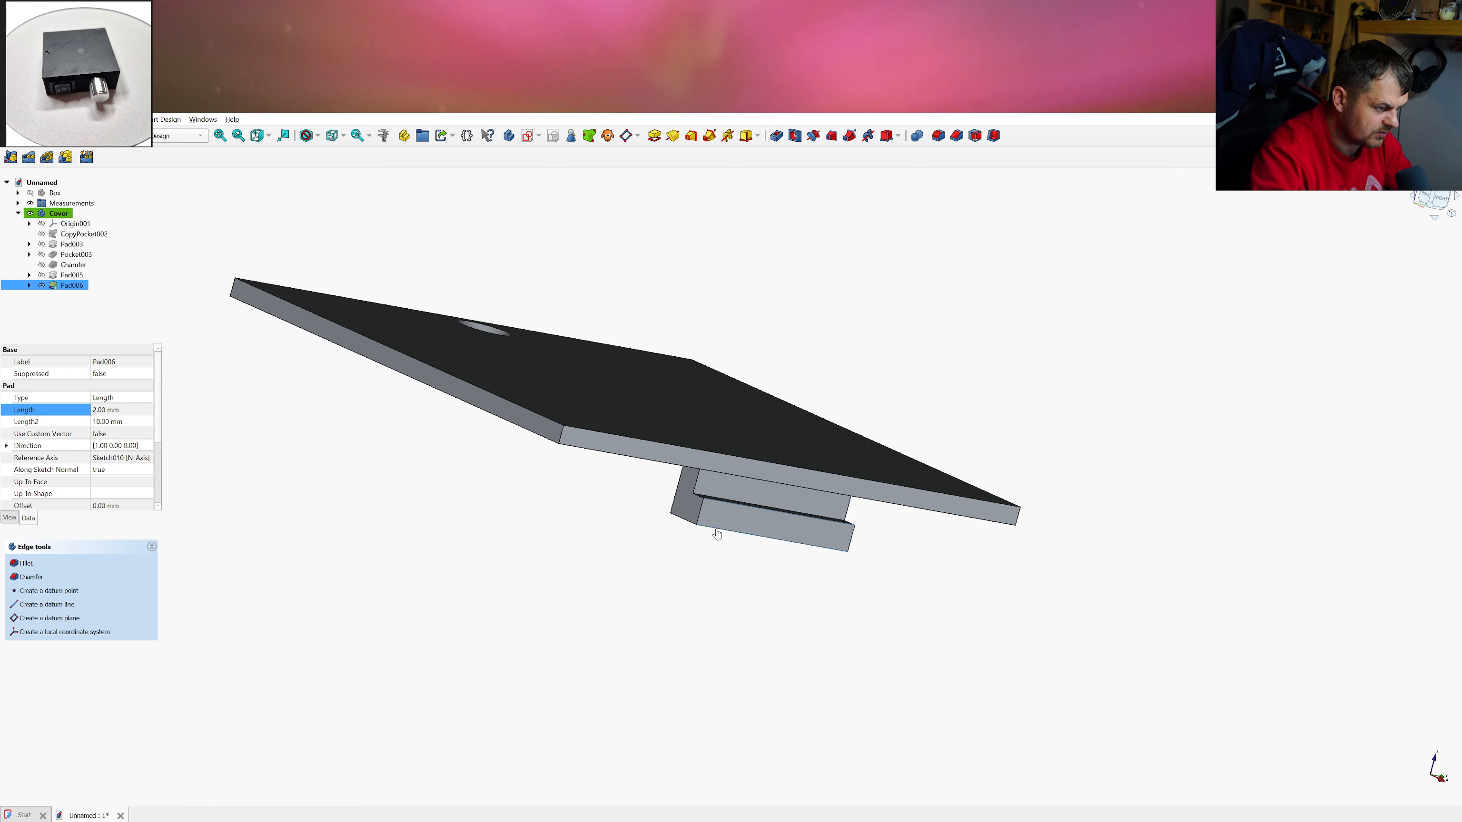
click(956, 137)
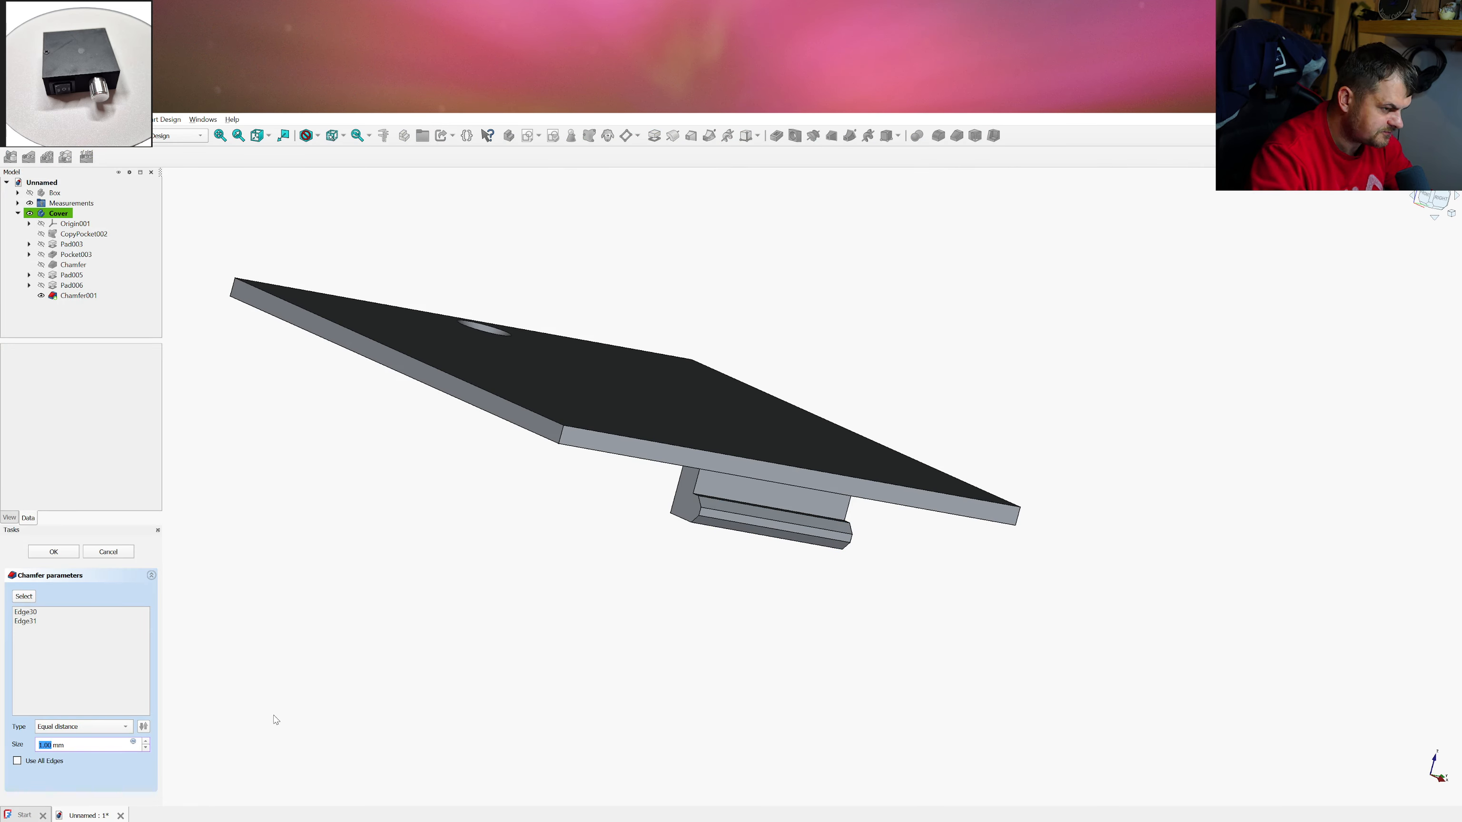
text(1.)
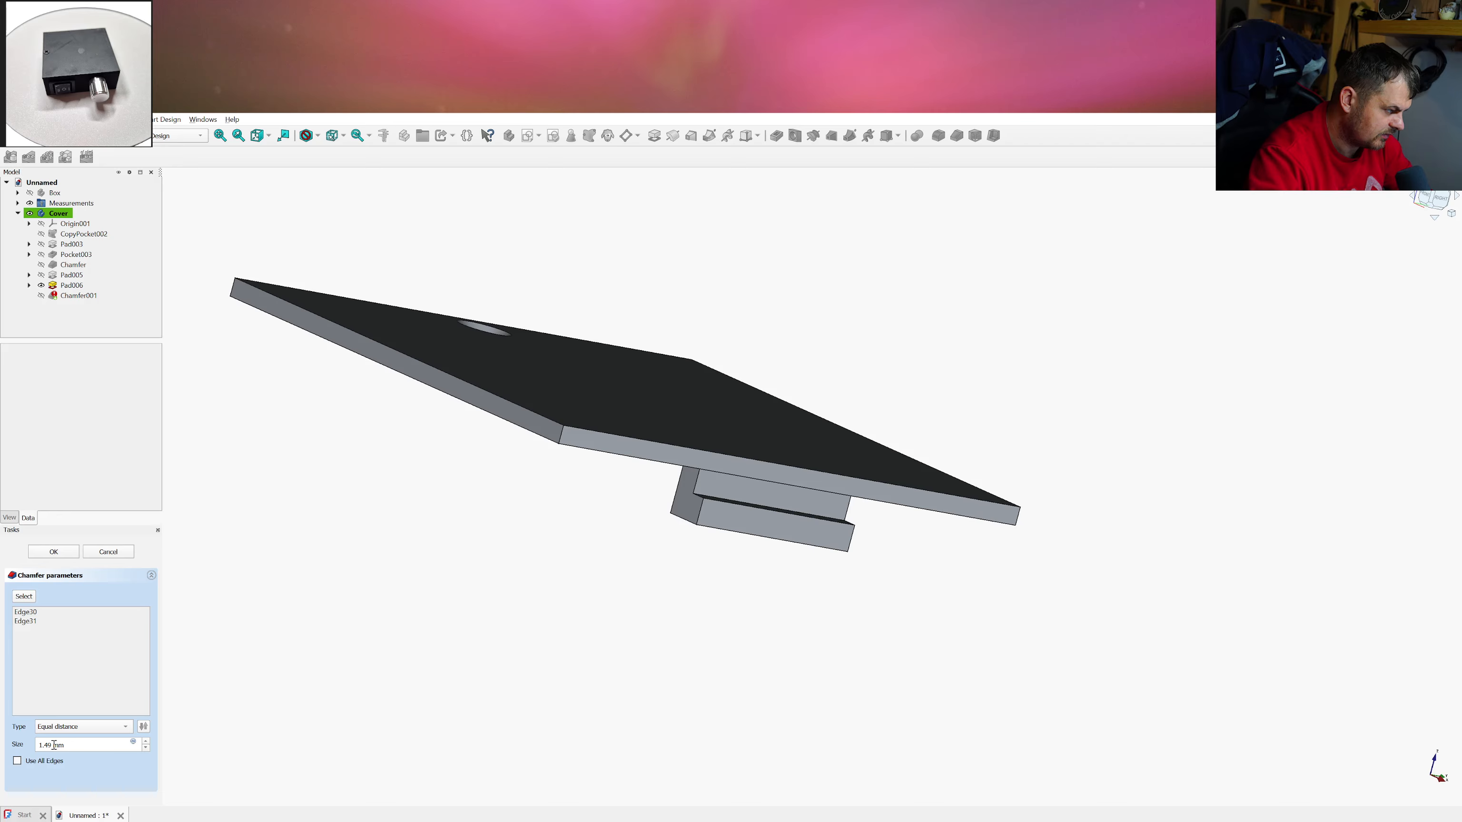
key(BackSpace)
key(BackSpace)
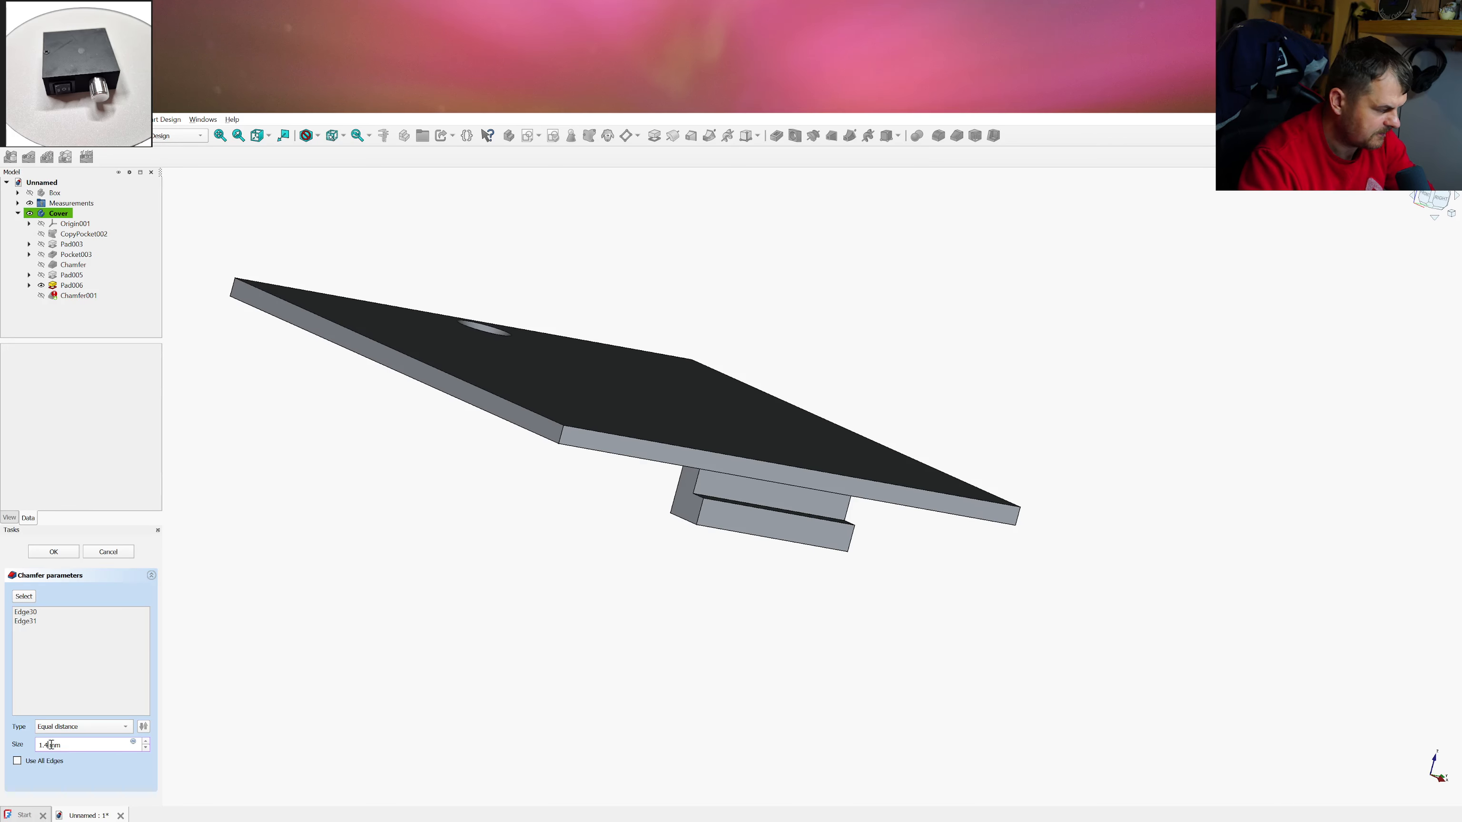
text(2)
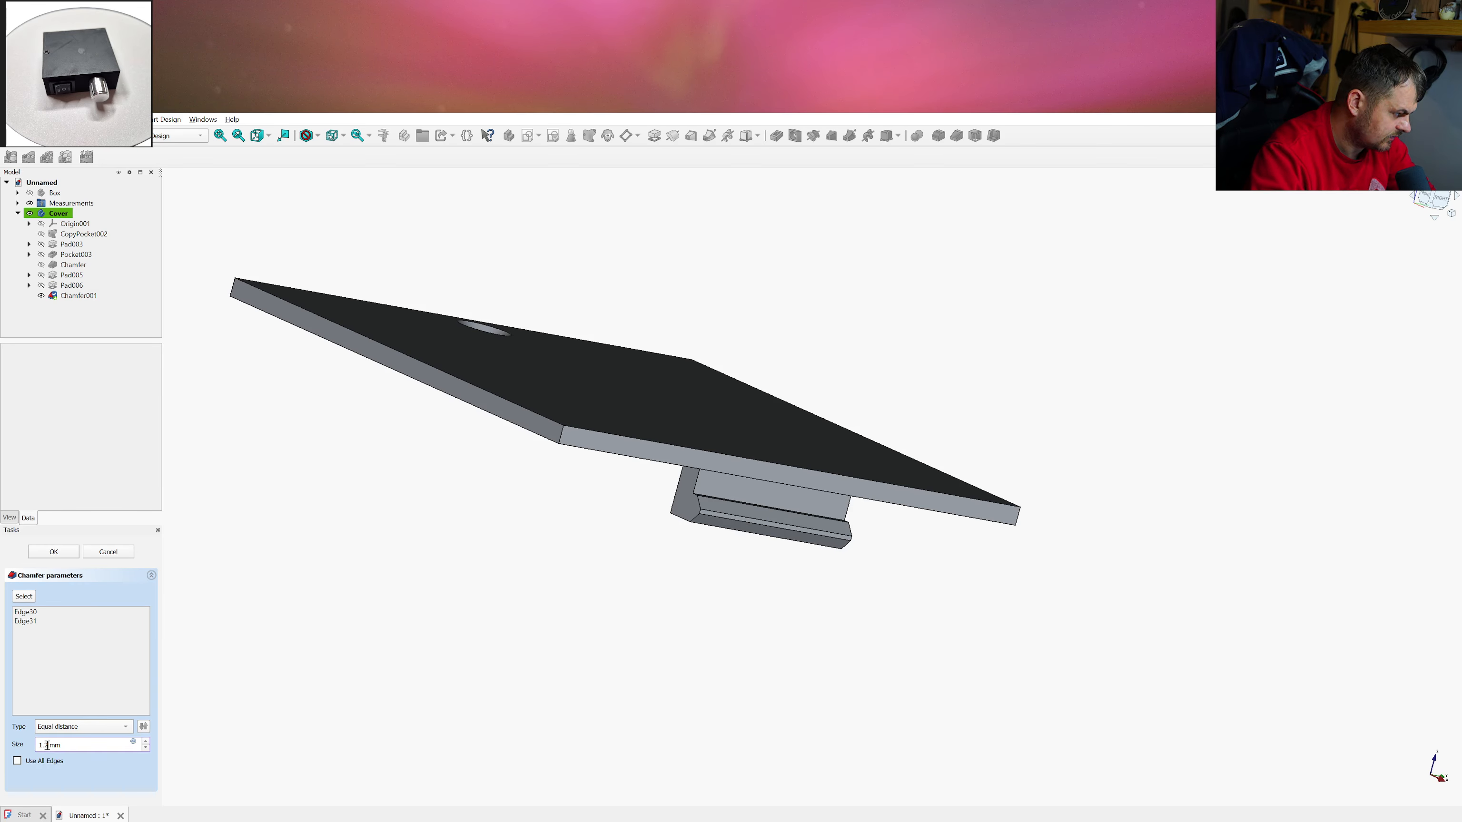
key(BackSpace)
text(3)
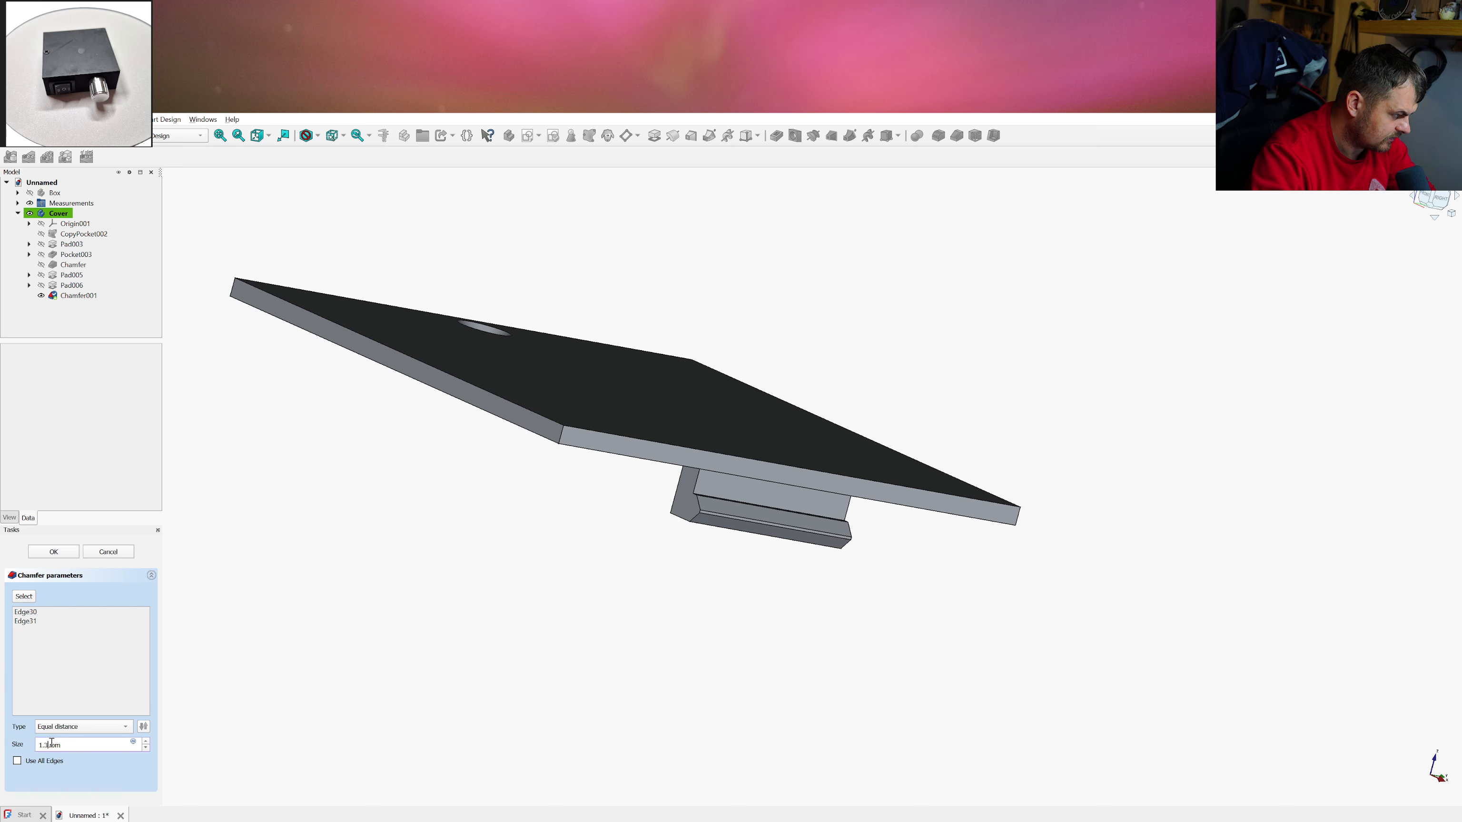
key(BackSpace)
text(4)
key(Tab)
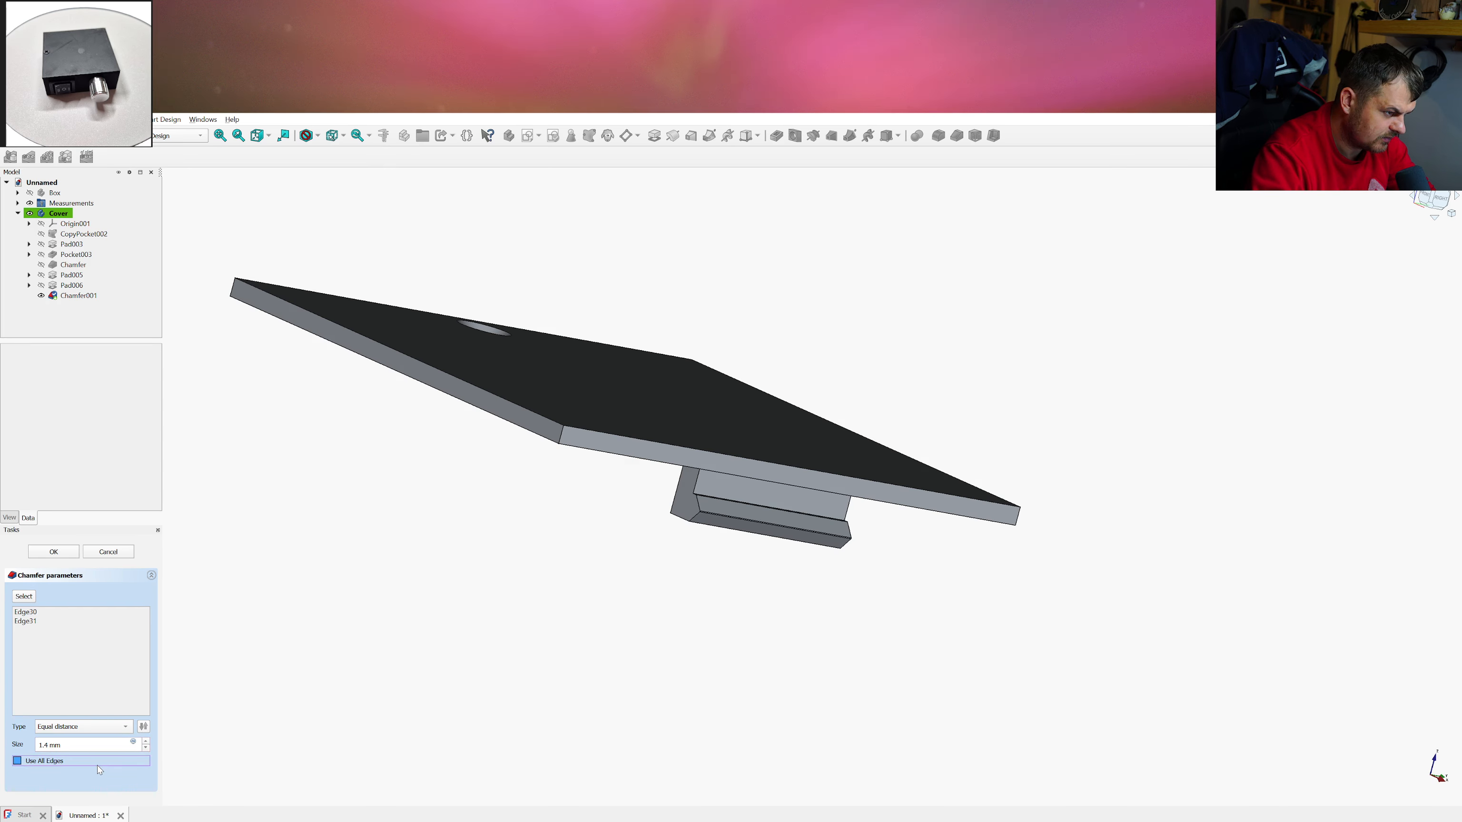
Fine-tune the lip chamfer's size to 1.44 mm and accept the chamfer
click(50, 745)
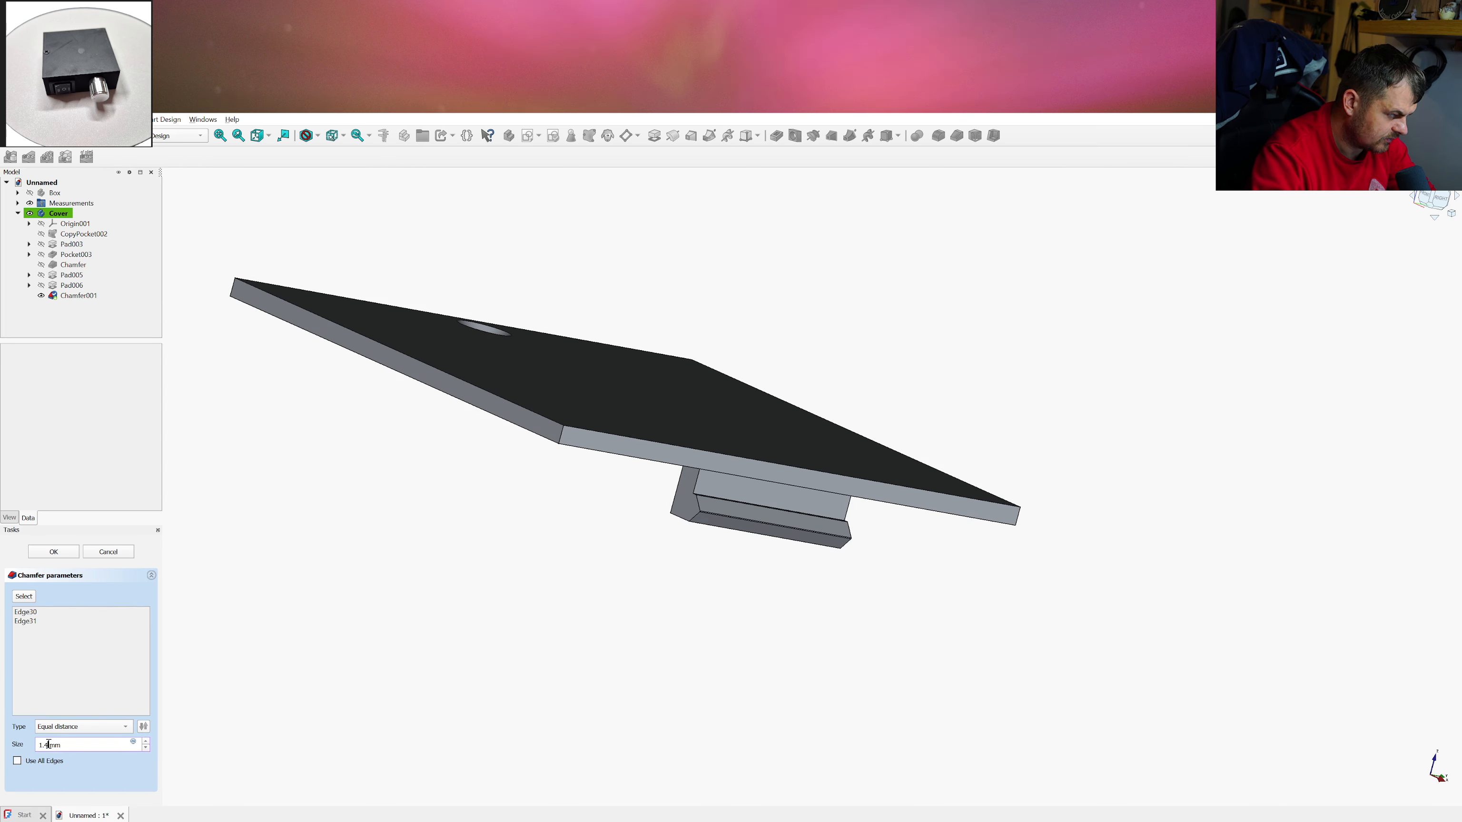
text(5)
key(Tab)
click(51, 740)
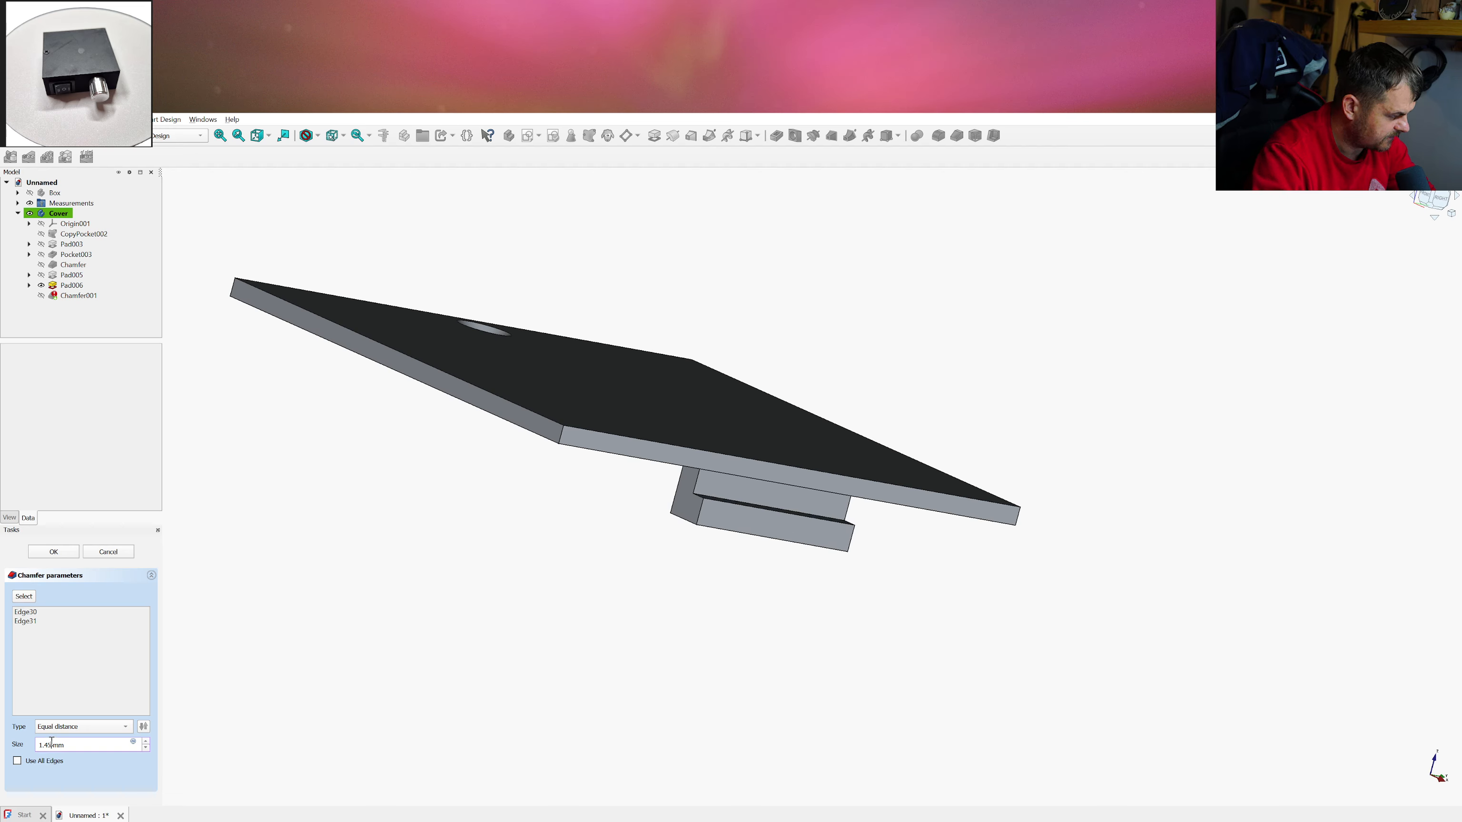
key(BackSpace)
text(4)
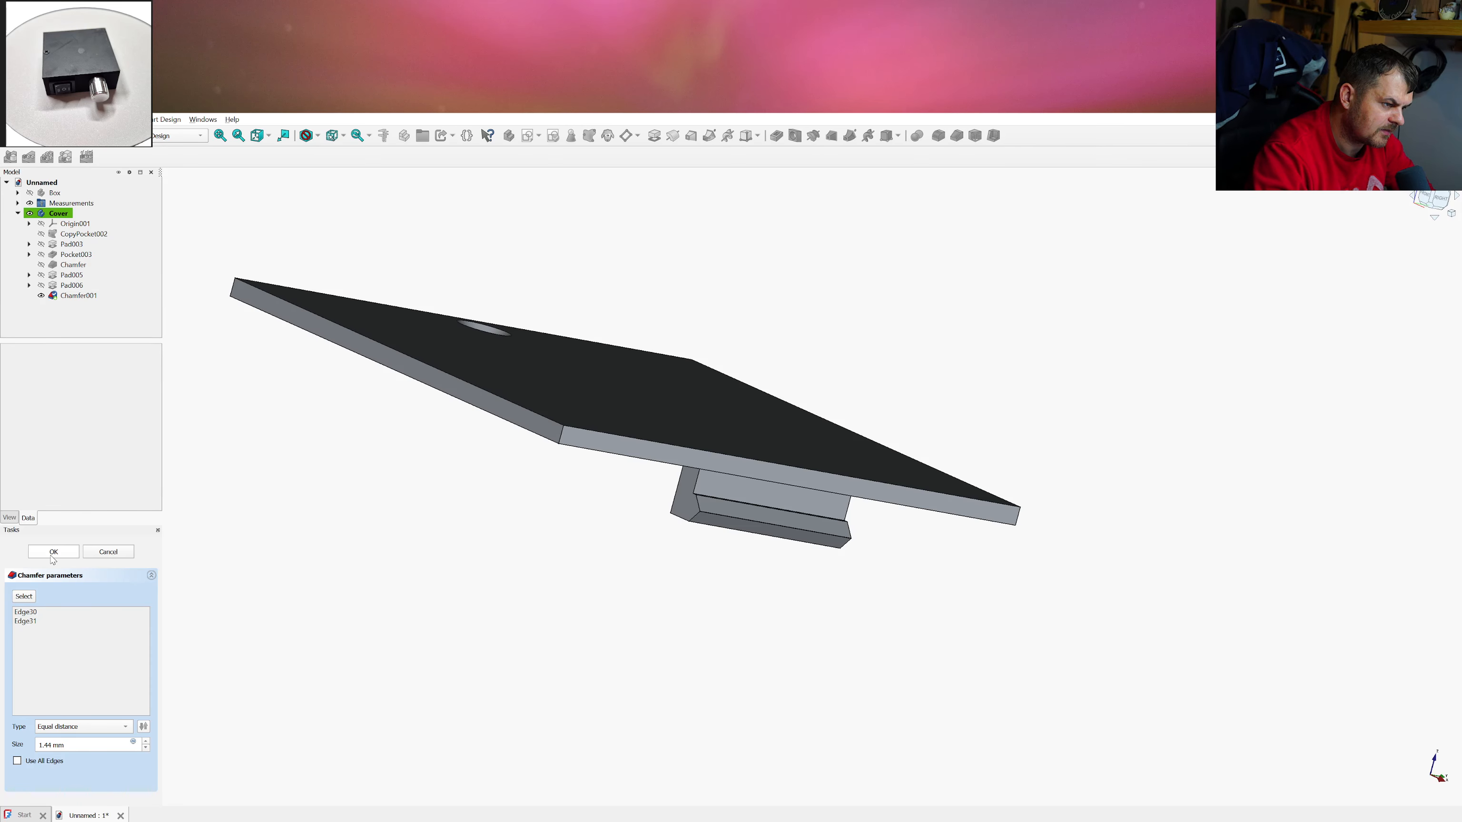
scroll(748, 507, up, 5)
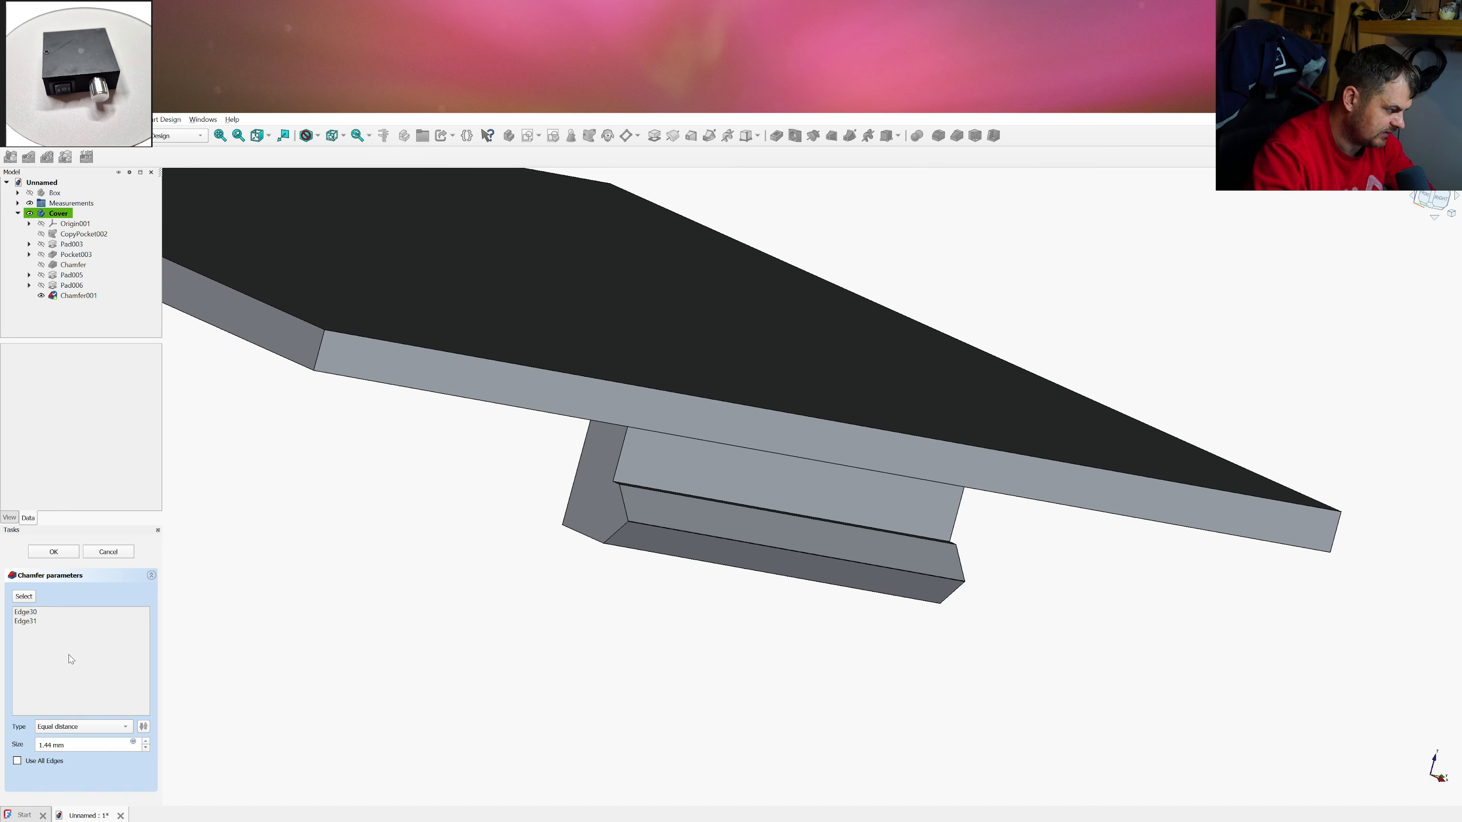
click(53, 552)
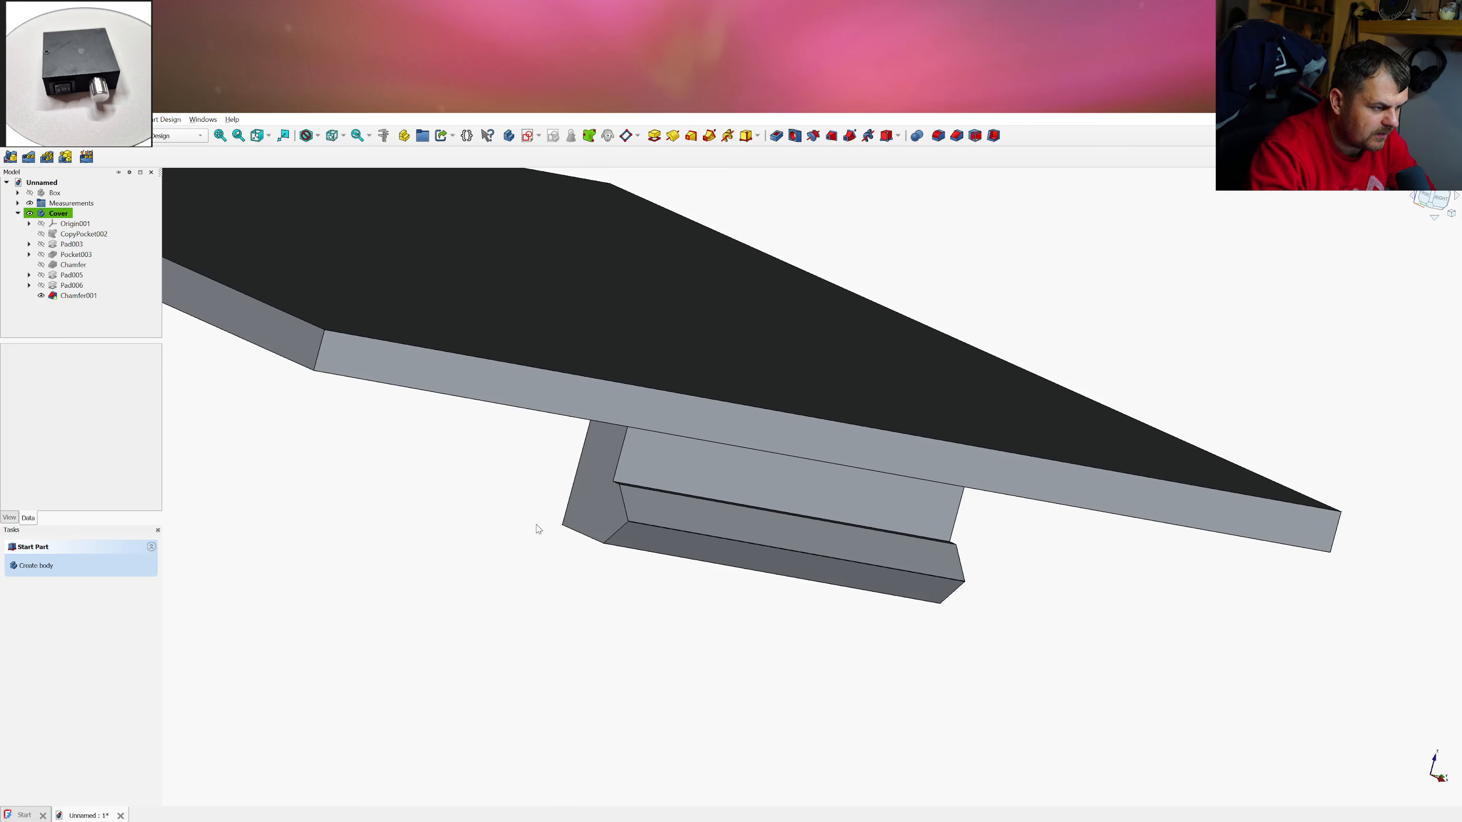
Show the Box body together with the cover, examine how the chamfered tab sits in the side wall slot, and clear the selection
mouse_move(628, 505)
middle_down()
mouse_move(770, 489)
mouse_move(645, 495)
middle_up()
scroll(719, 604, down, 5)
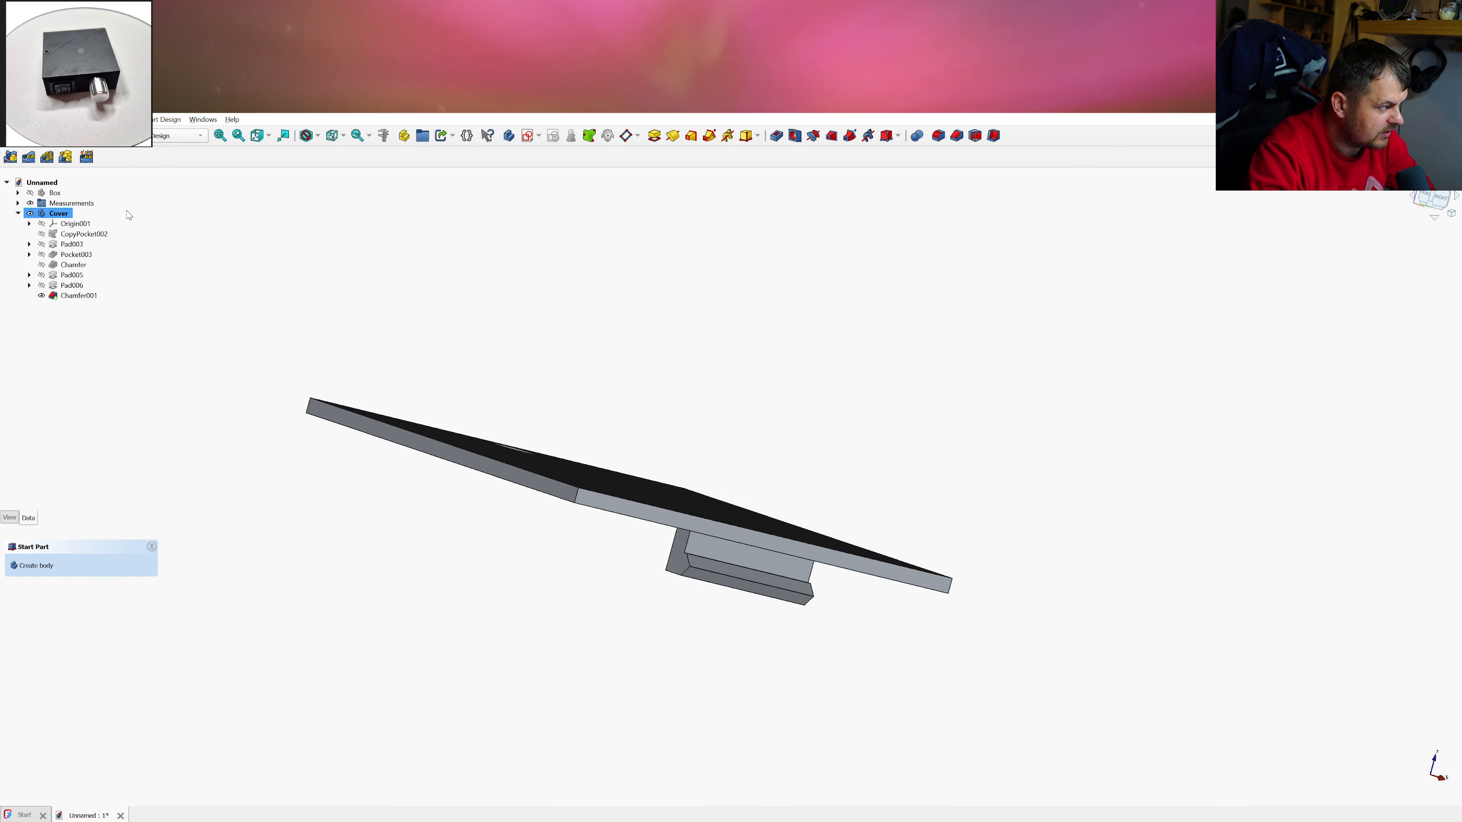
click(30, 194)
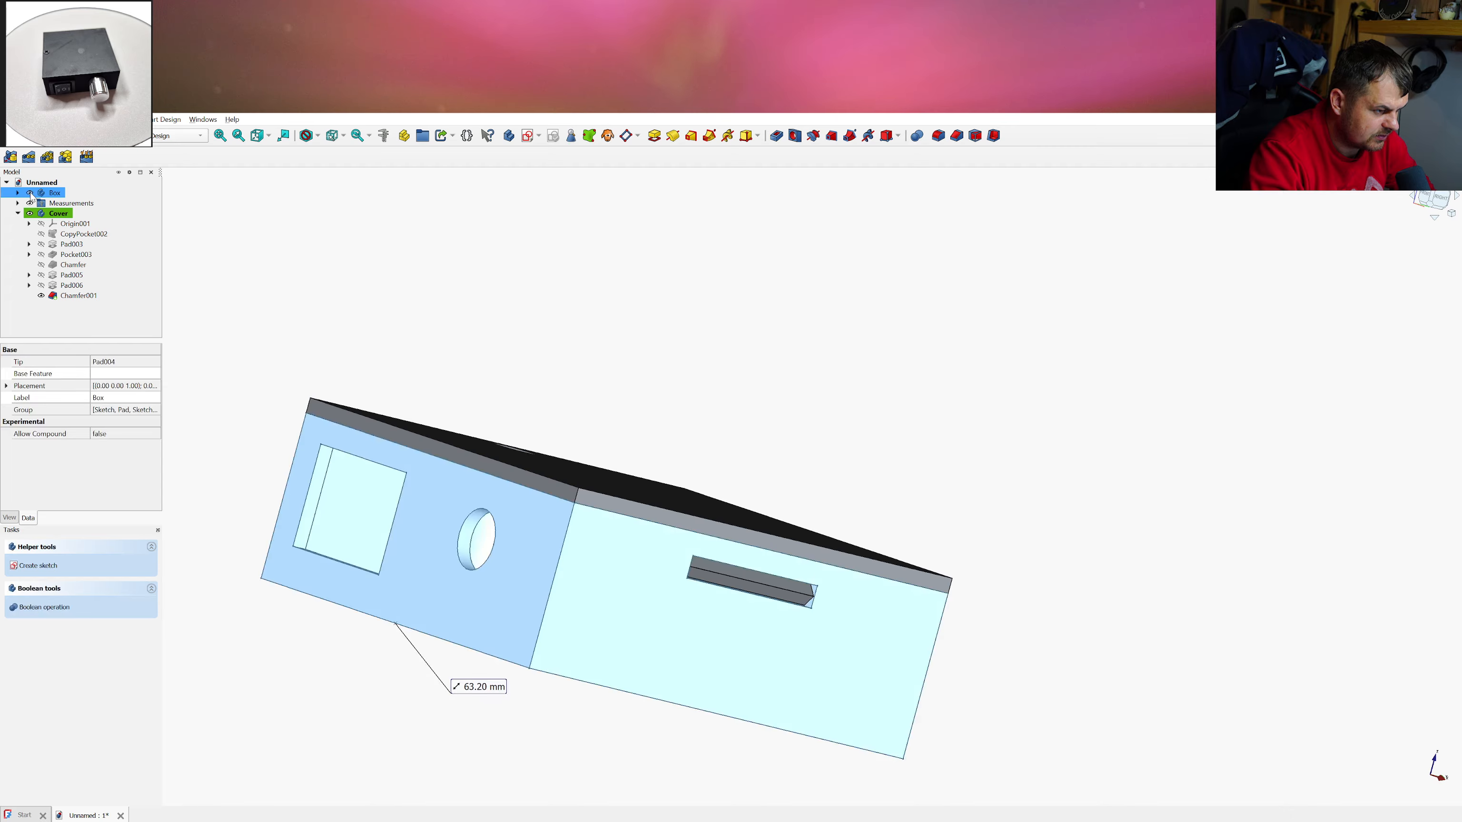
middle_drag(684, 484, 904, 577)
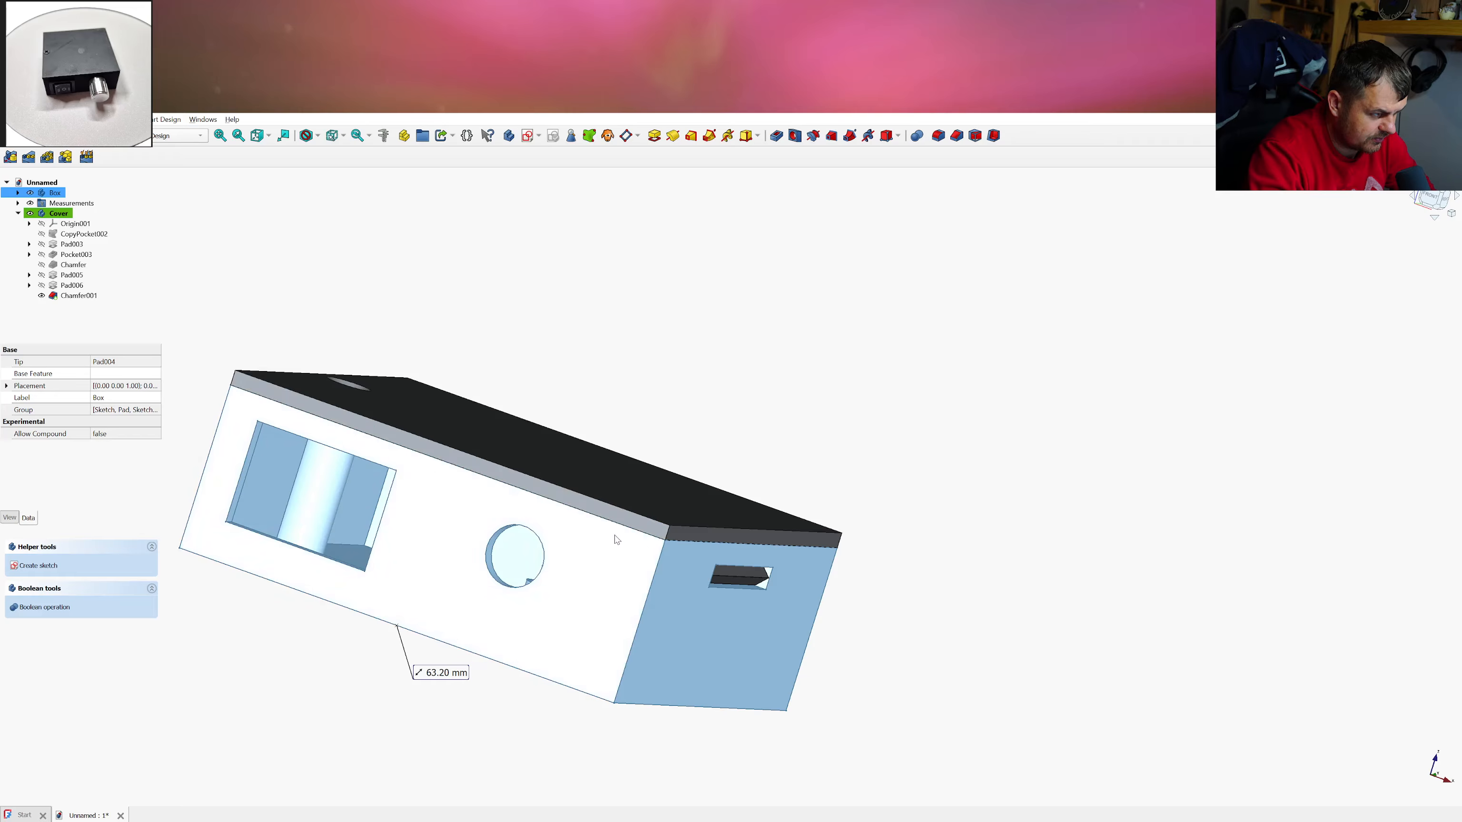
scroll(584, 515, down, 5)
scroll(584, 514, up, 5)
middle_drag(584, 514, 566, 622)
scroll(566, 622, down, 5)
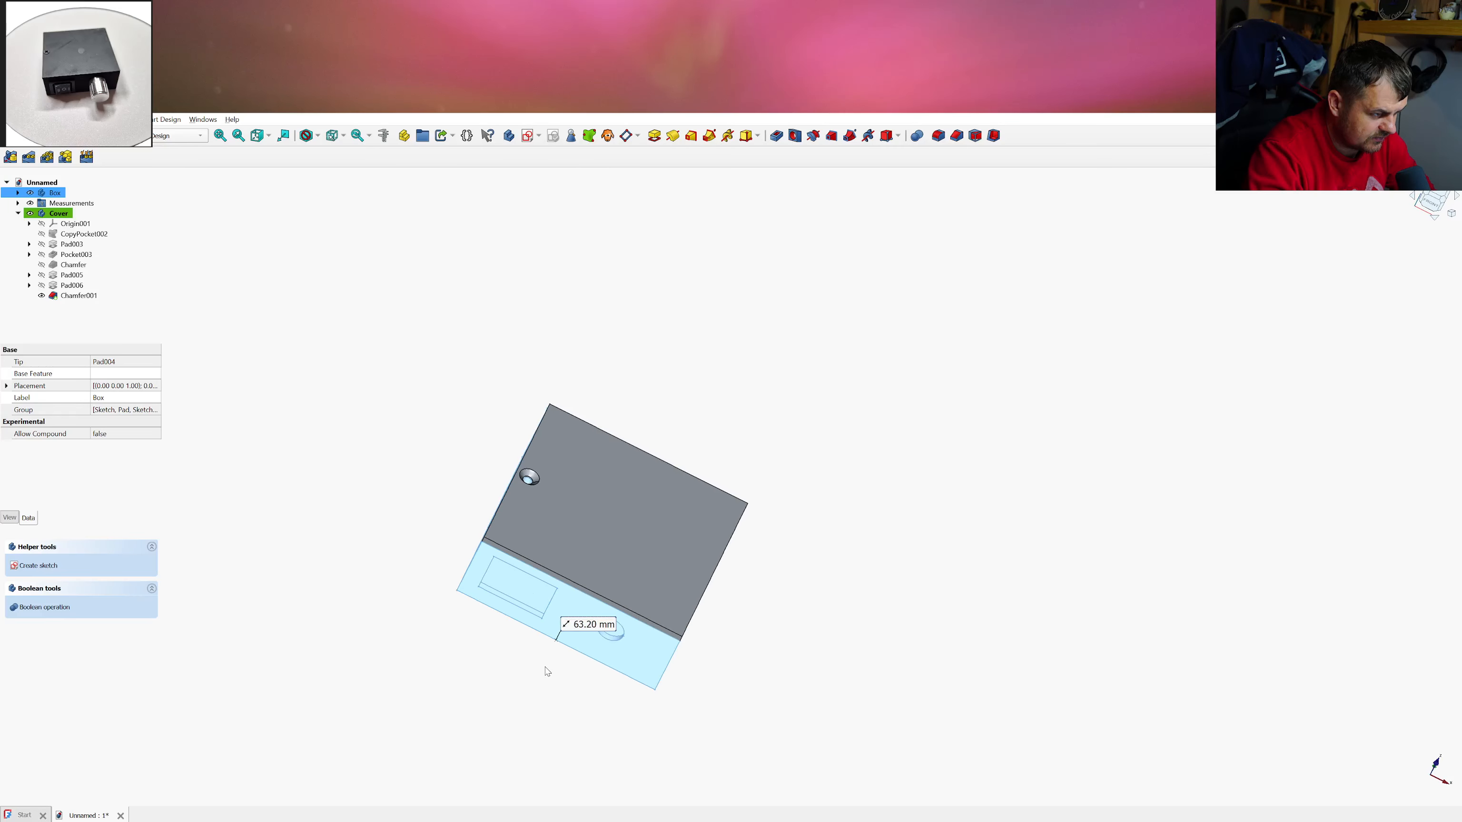
scroll(604, 558, up, 4)
scroll(585, 564, down, 2)
scroll(585, 564, down, 2)
scroll(593, 633, up, 2)
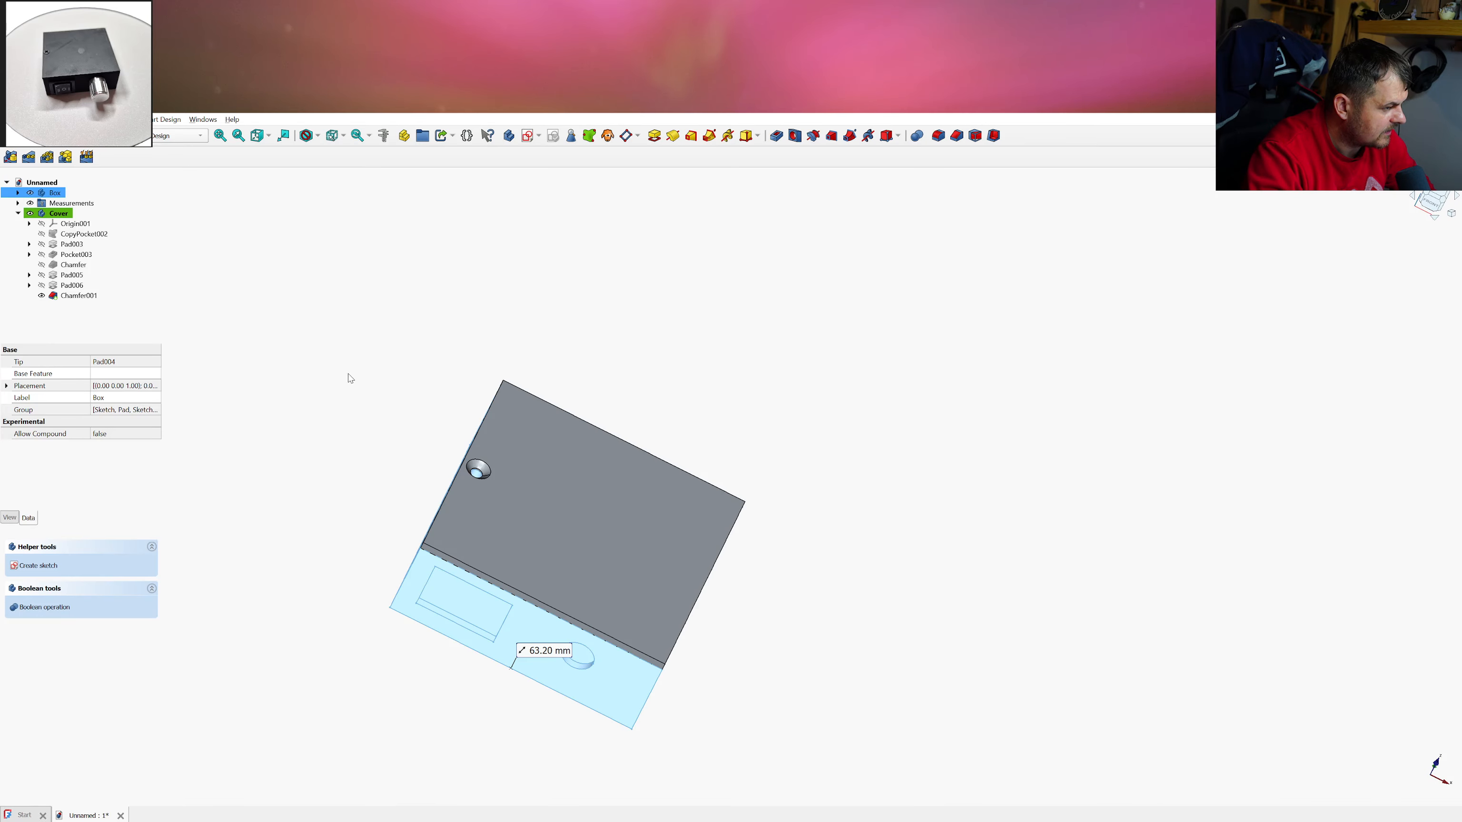
click(362, 444)
Hide the cover to check the standoffs and screw post inside the box, and show the cover again
middle_drag(493, 519, 547, 538)
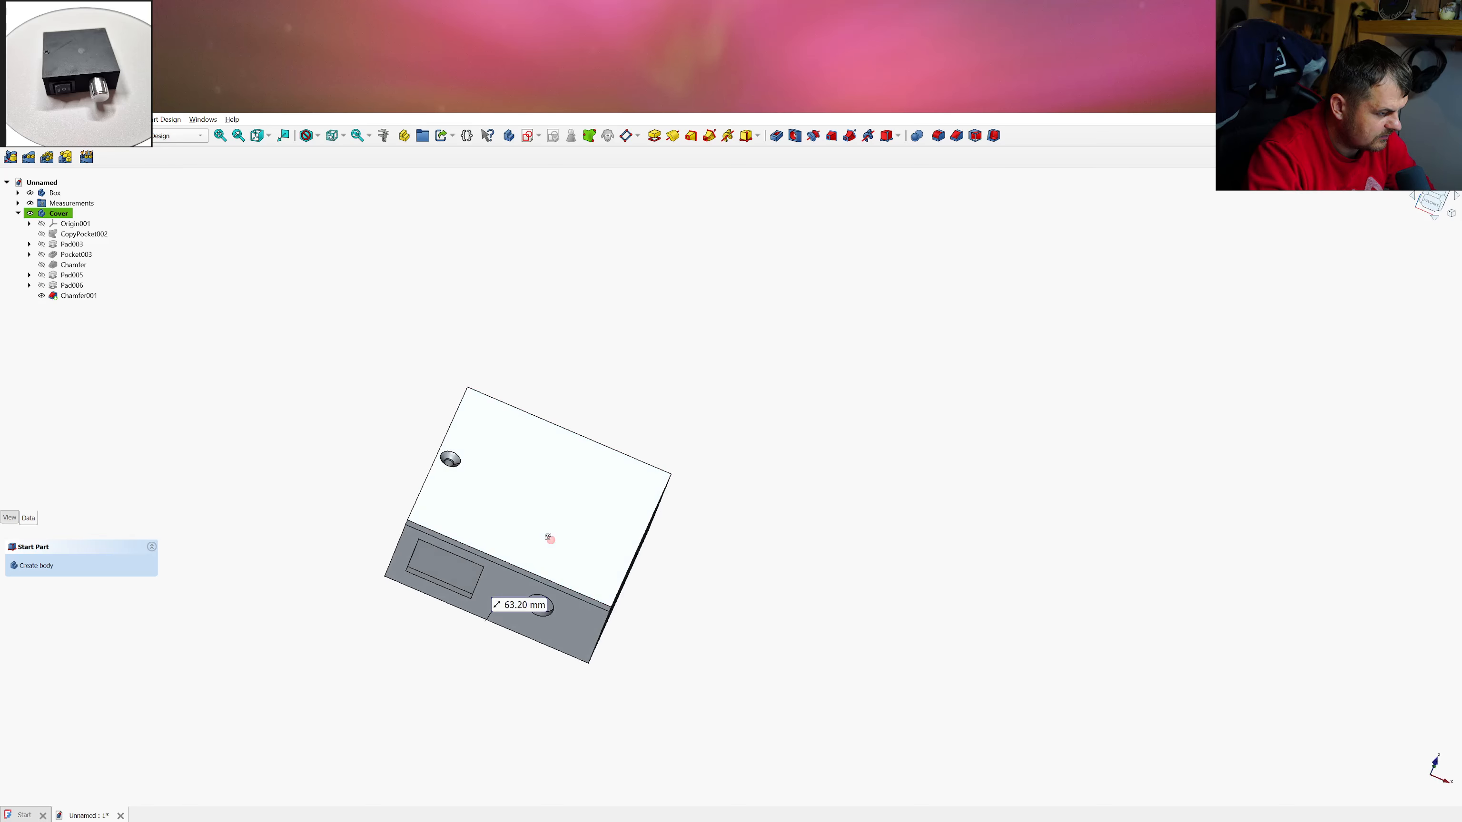
click(29, 214)
middle_drag(418, 434, 350, 454)
click(217, 336)
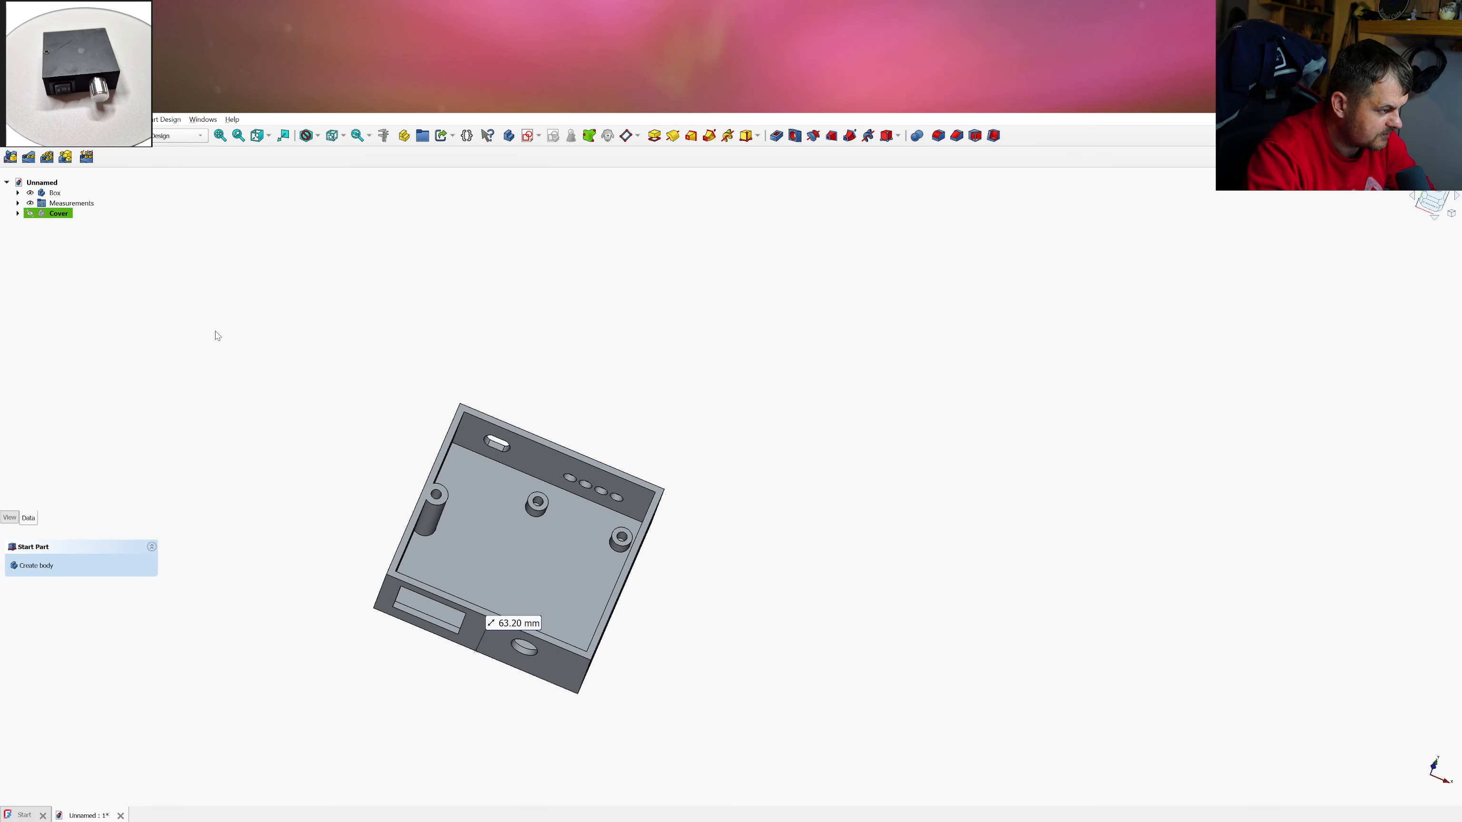
click(30, 214)
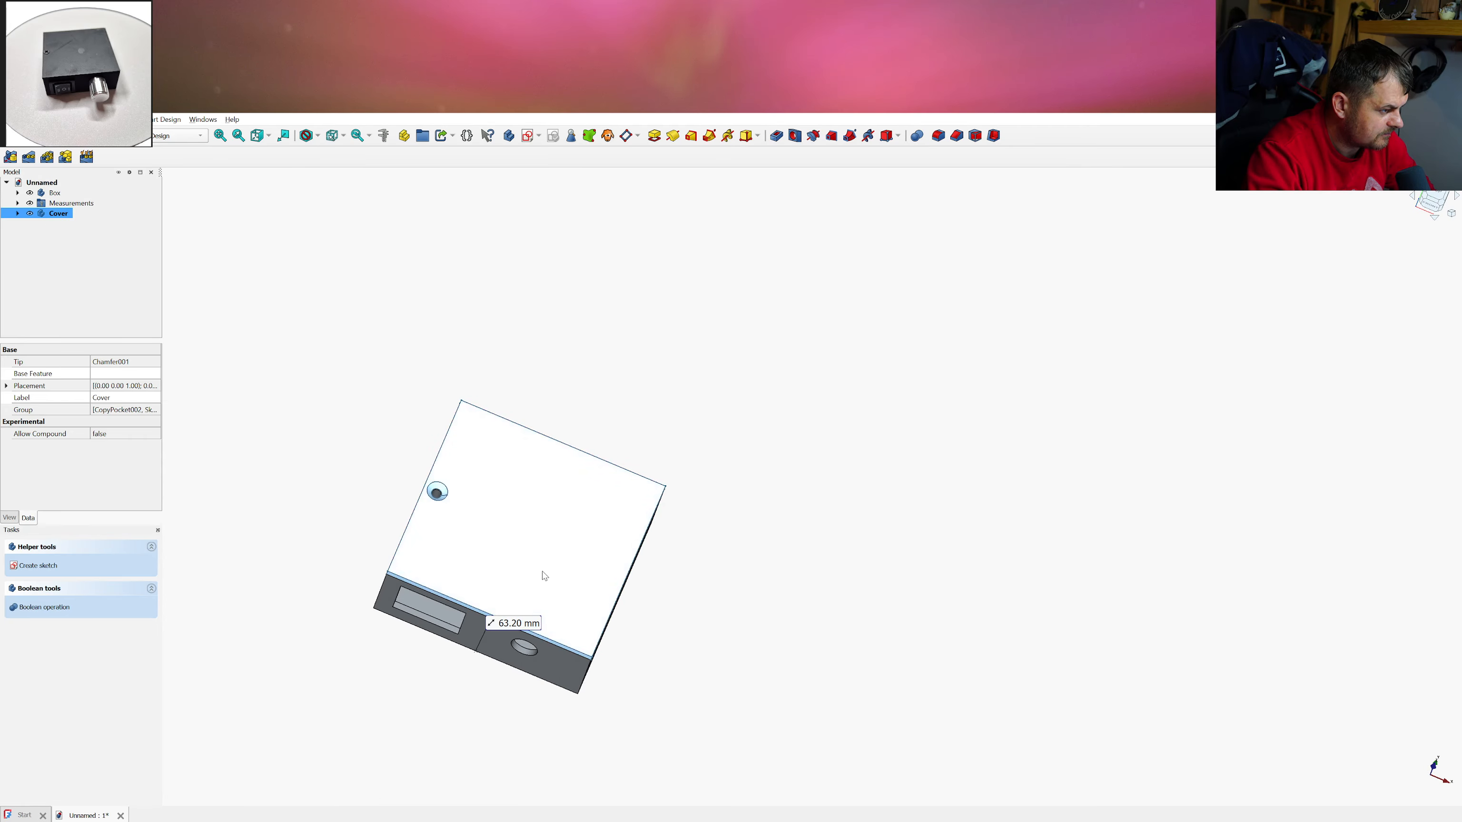
Examine the closed enclosure from above and from the front, checking the cover seam, screw hole, wall openings and side slot
middle_drag(543, 576, 718, 690)
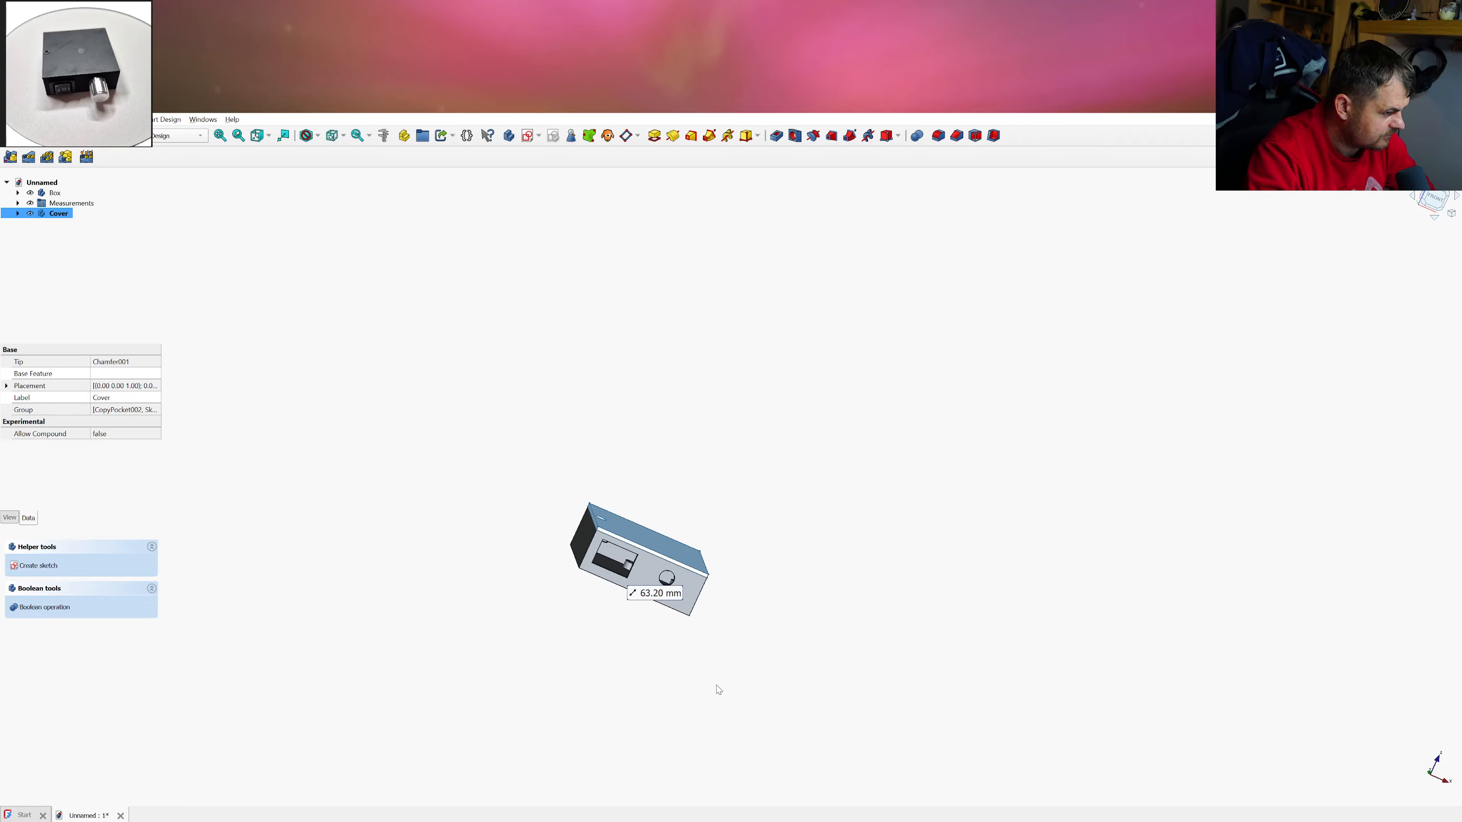
scroll(719, 690, up, 10)
scroll(543, 431, down, 4)
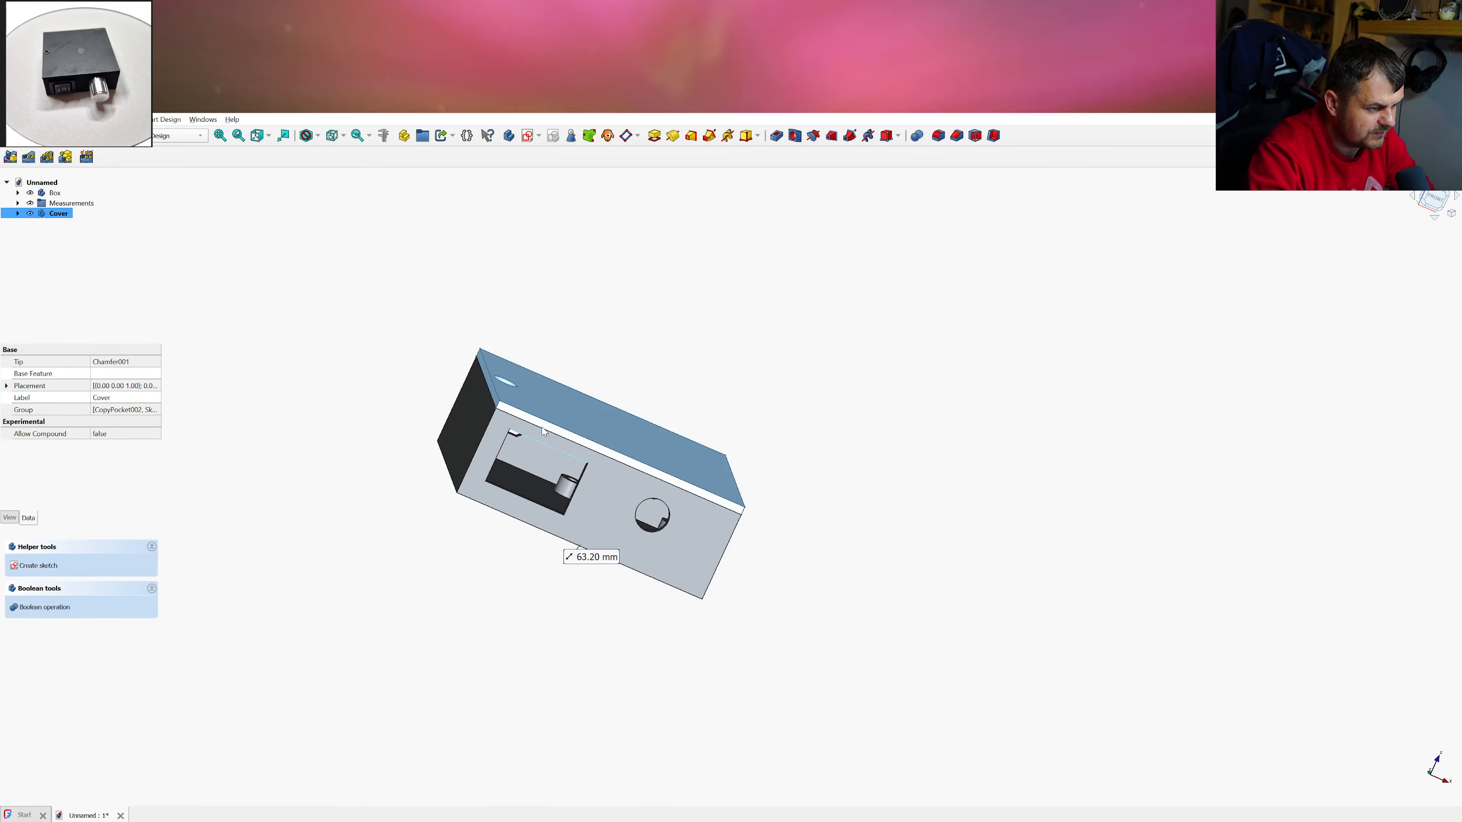
middle_drag(543, 431, 555, 522)
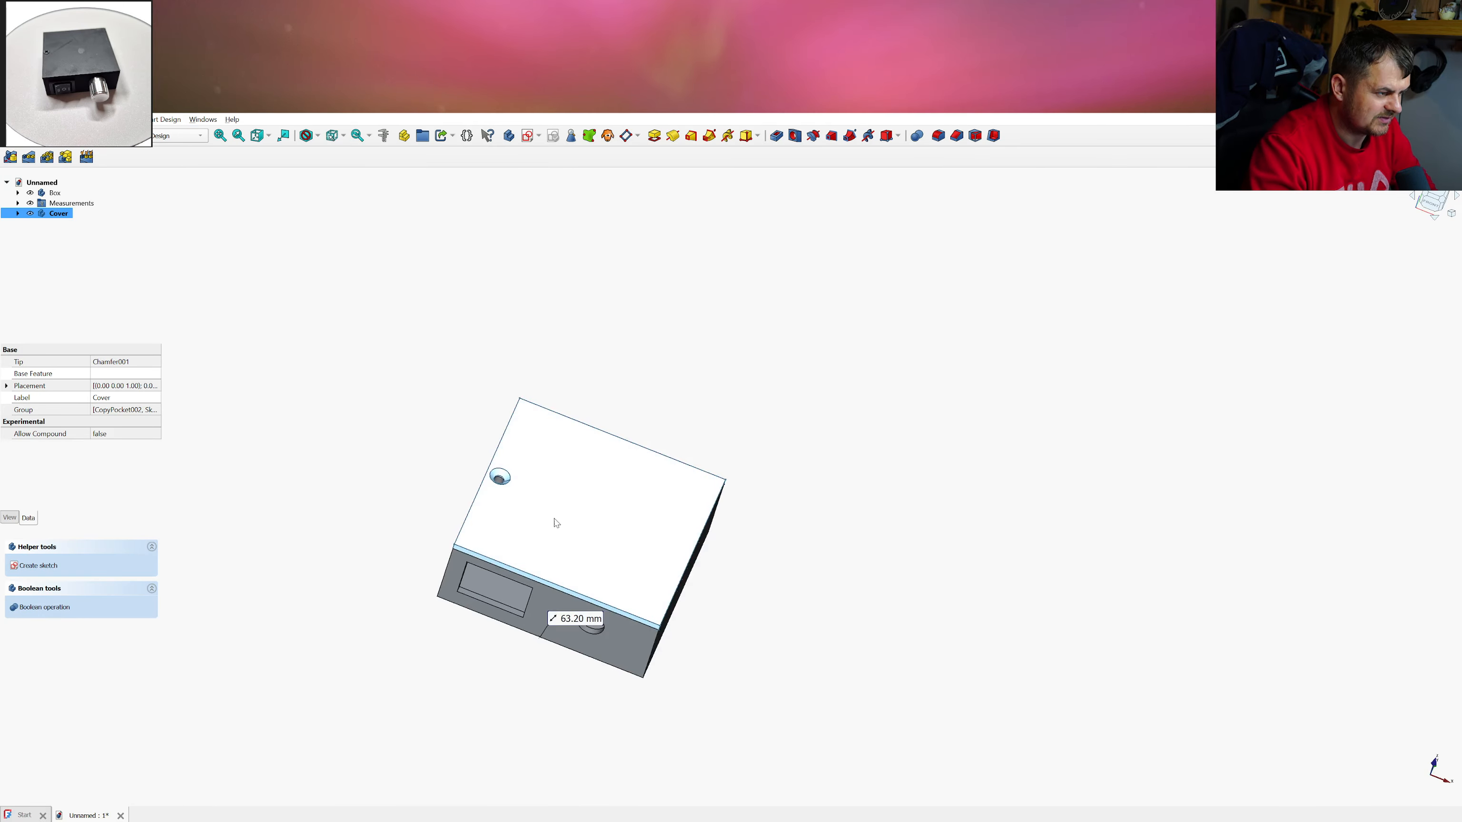
scroll(547, 535, up, 3)
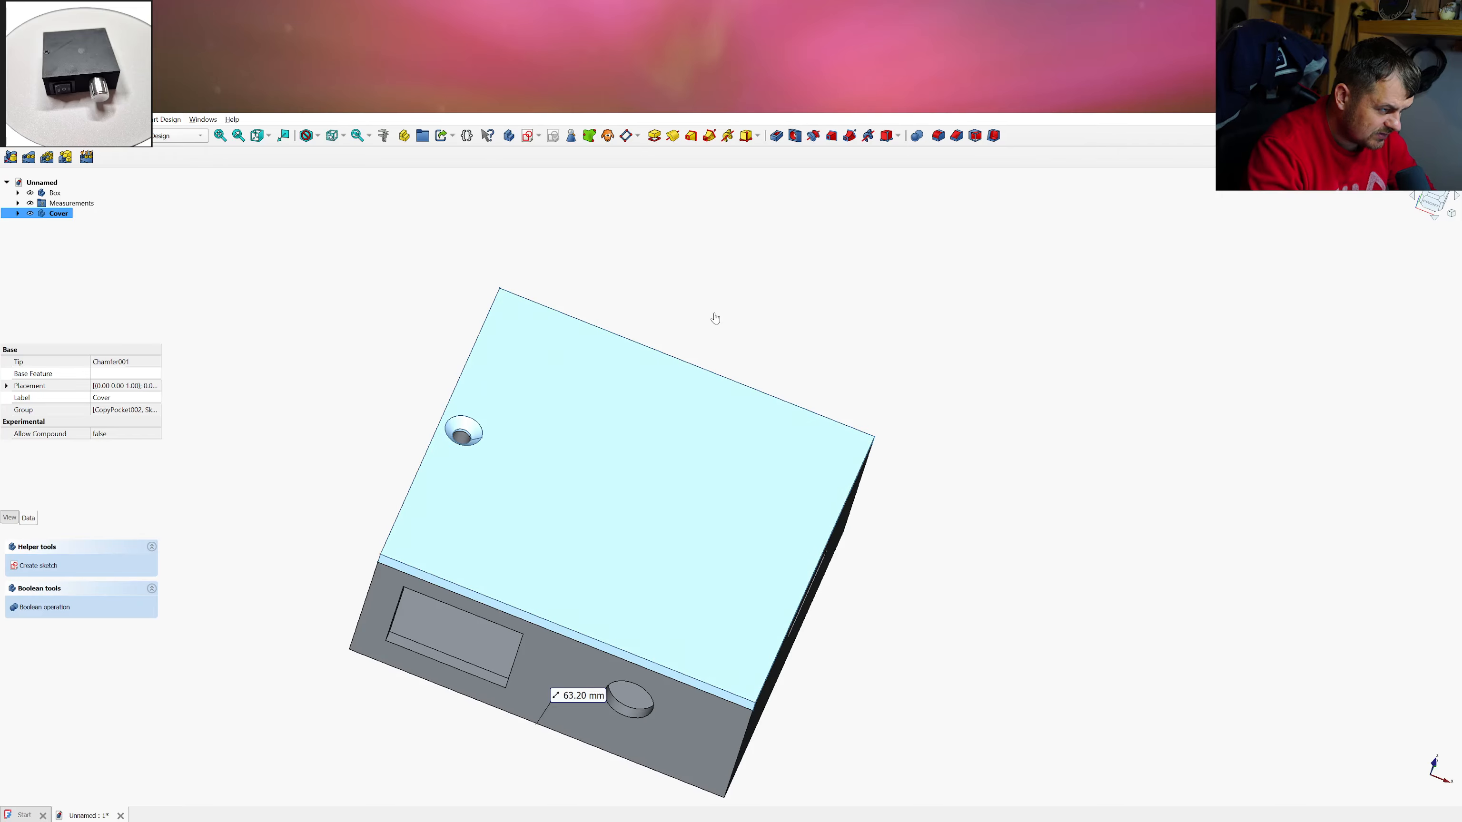
click(722, 321)
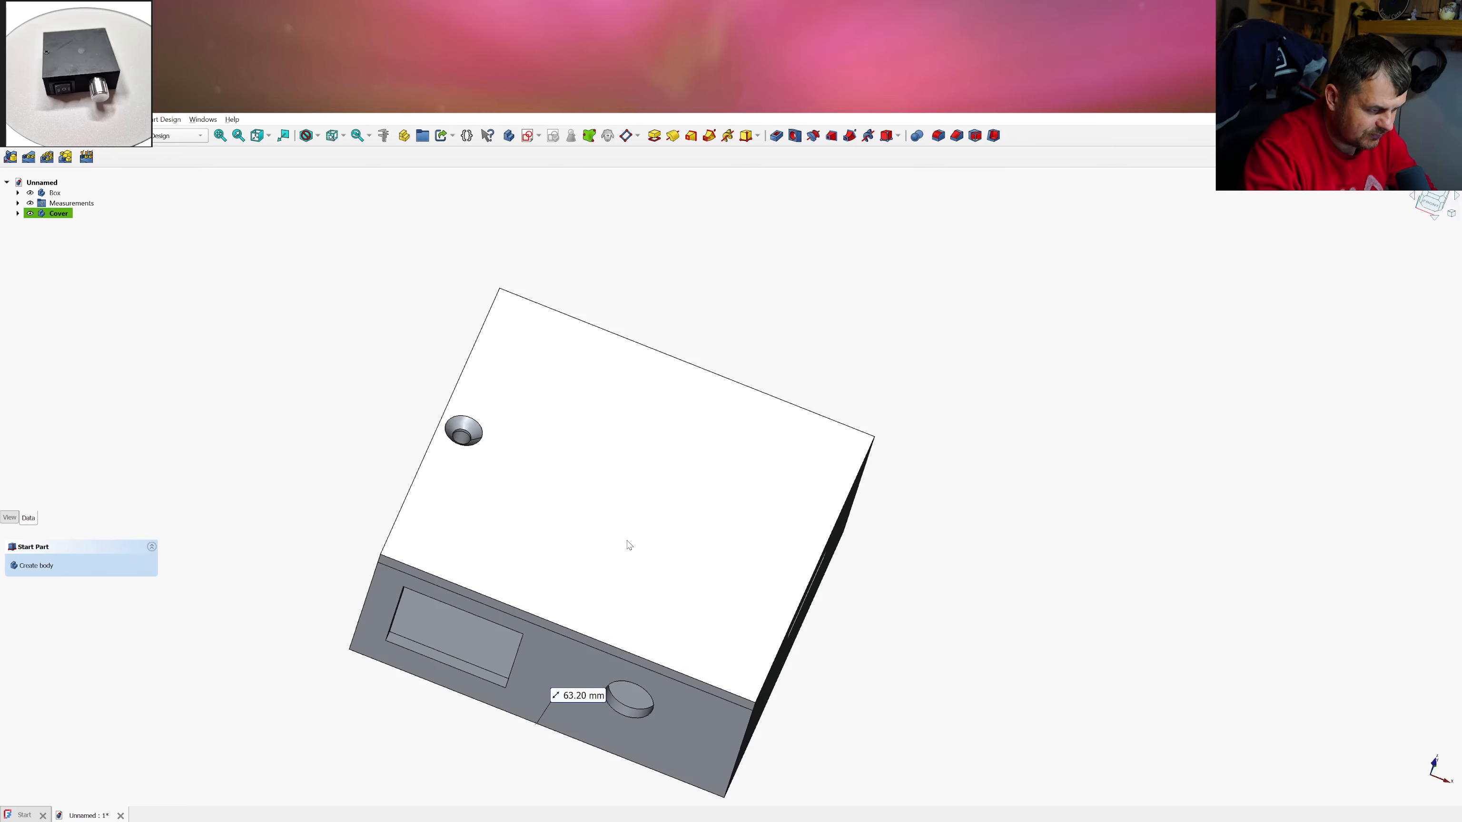
middle_drag(628, 583, 590, 565)
scroll(719, 452, down, 4)
scroll(638, 590, up, 5)
scroll(591, 575, down, 3)
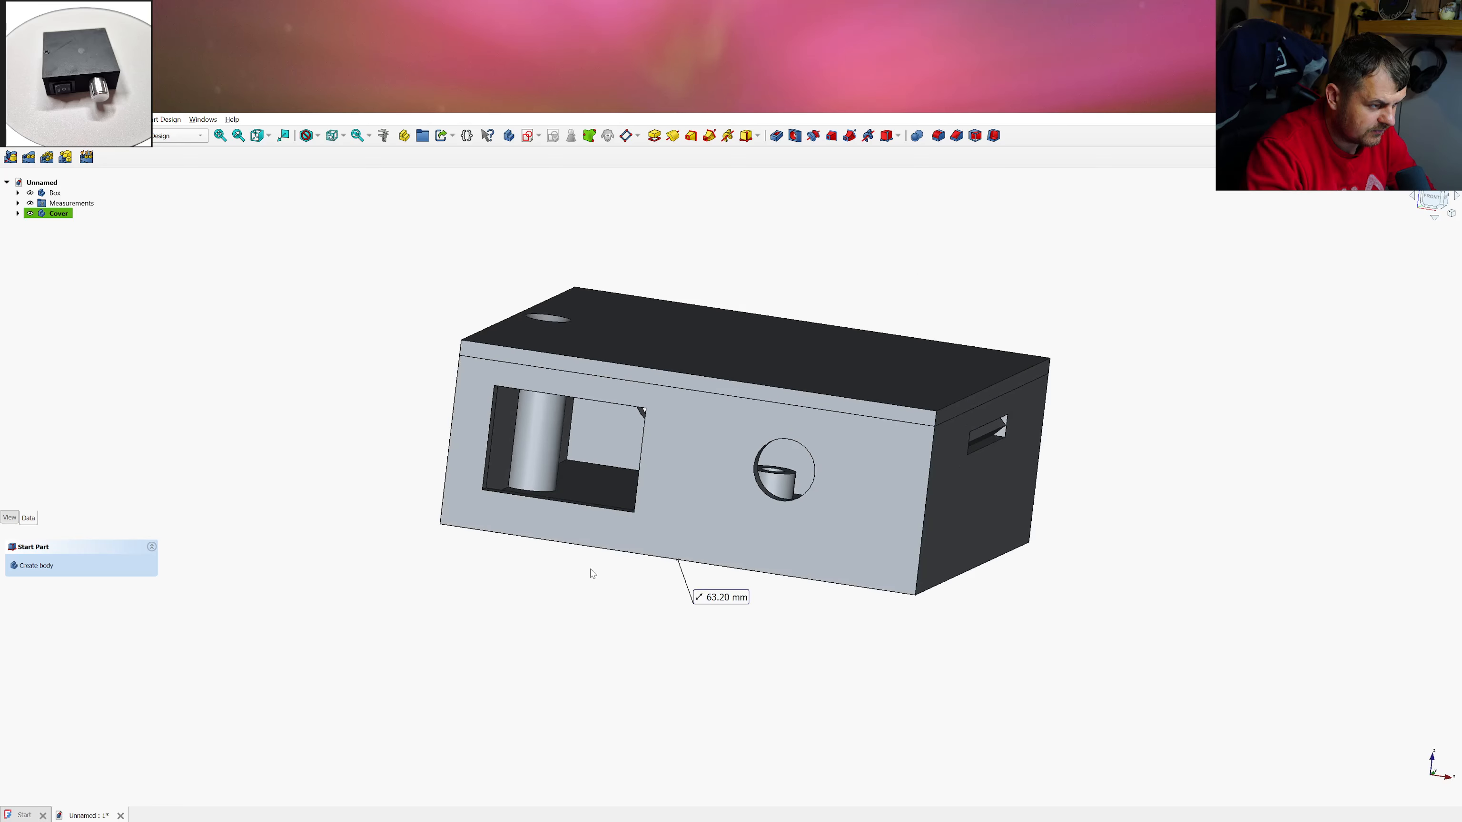
scroll(643, 411, up, 1)
middle_drag(643, 411, 727, 497)
scroll(727, 498, down, 2)
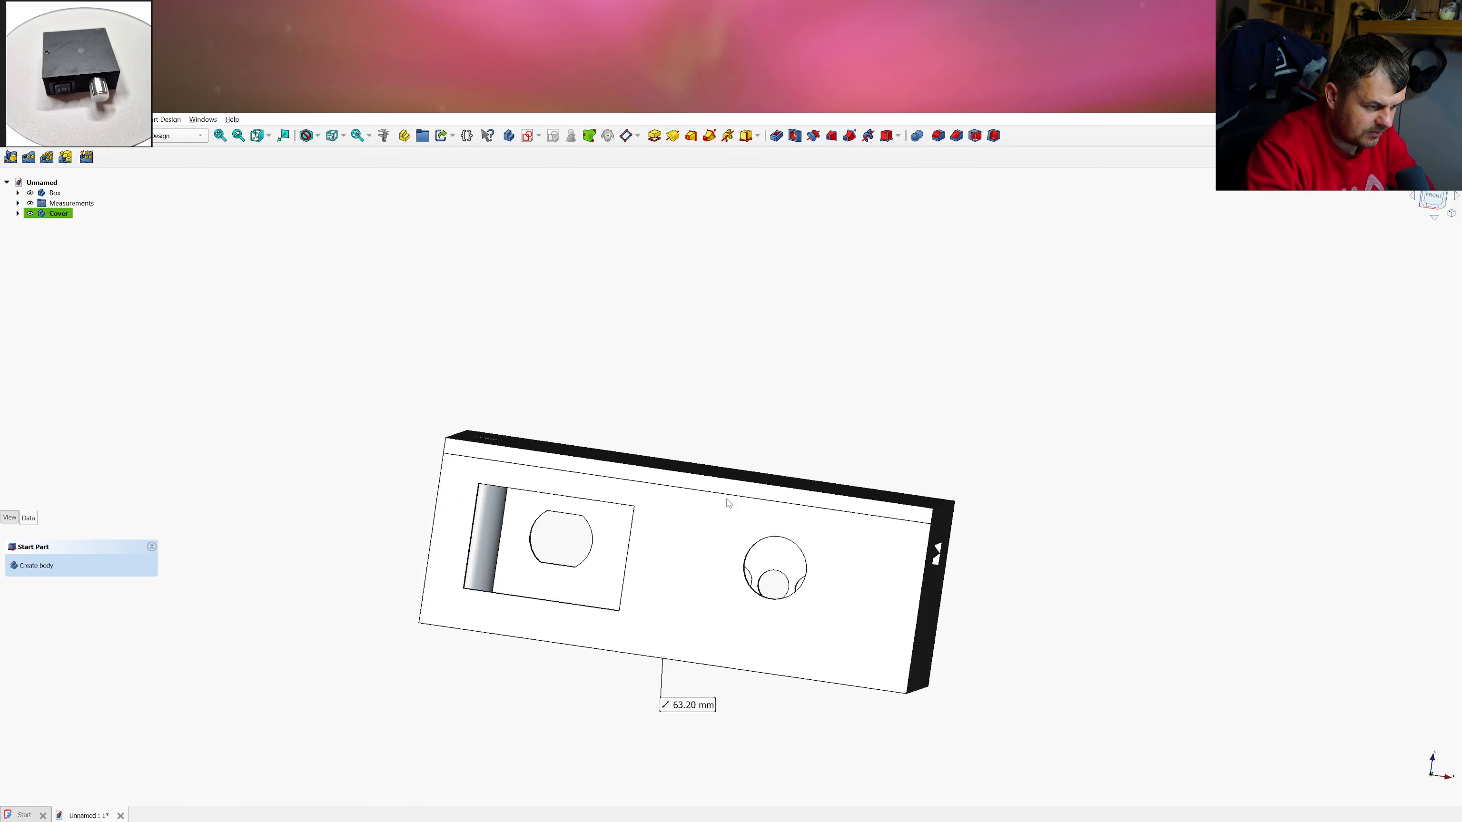